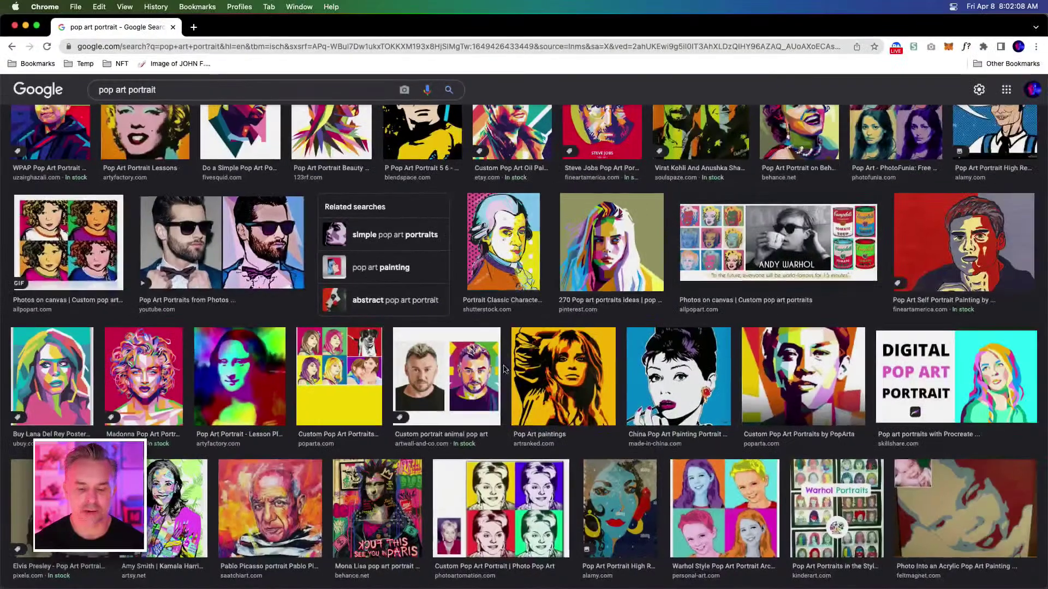
Step: Browse the "pop art portrait" image results for style references
scroll(509, 365, down, 3)
scroll(507, 369, down, 3)
scroll(508, 369, up, 2)
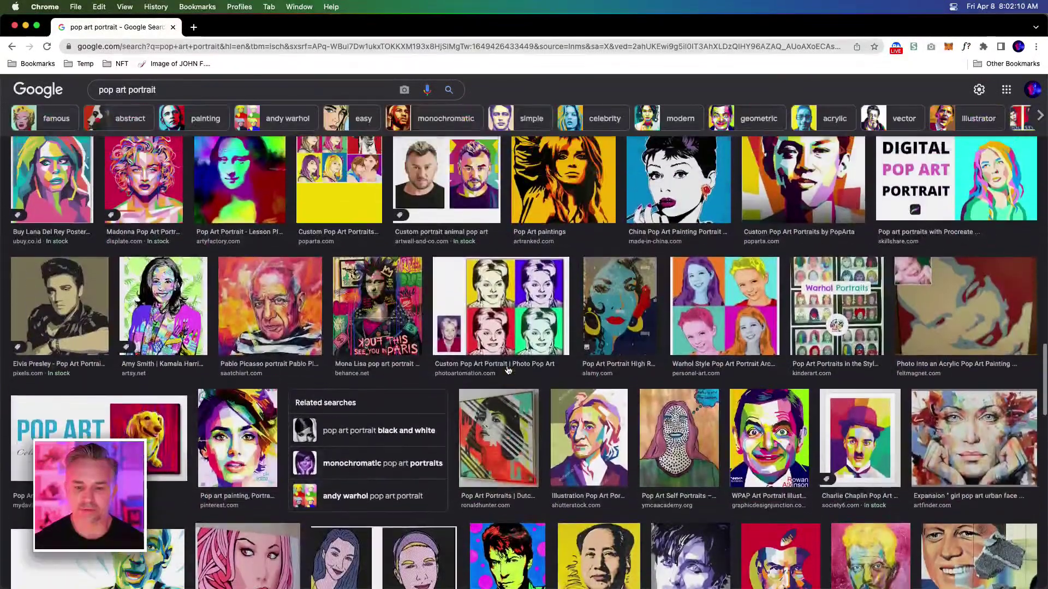
scroll(508, 370, up, 1)
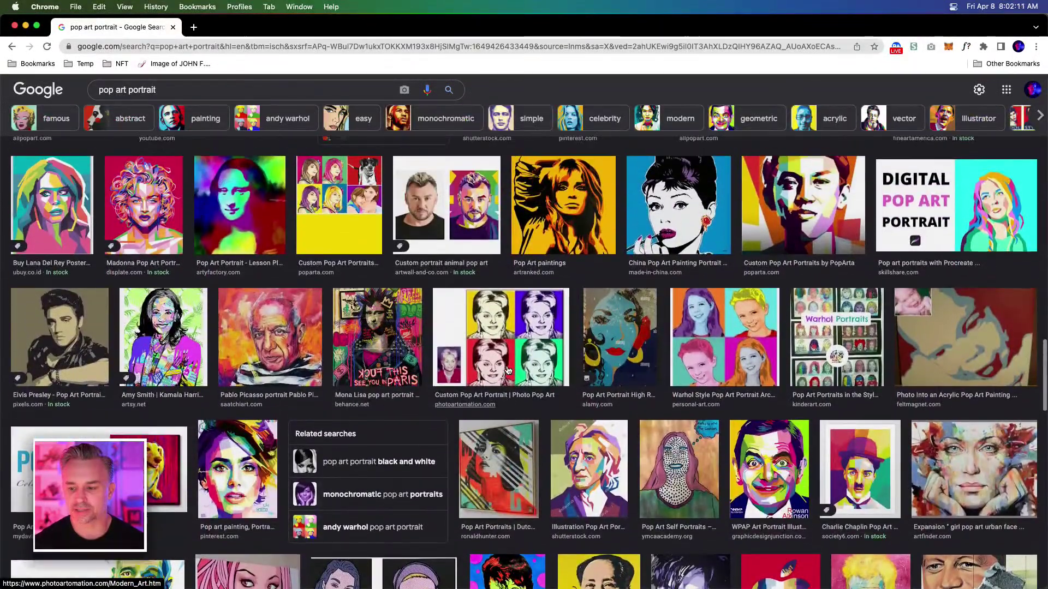
Step: Switch to Photoshop, activate the Move tool and tile all open portrait documents with the side panels collapsed
click(25, 26)
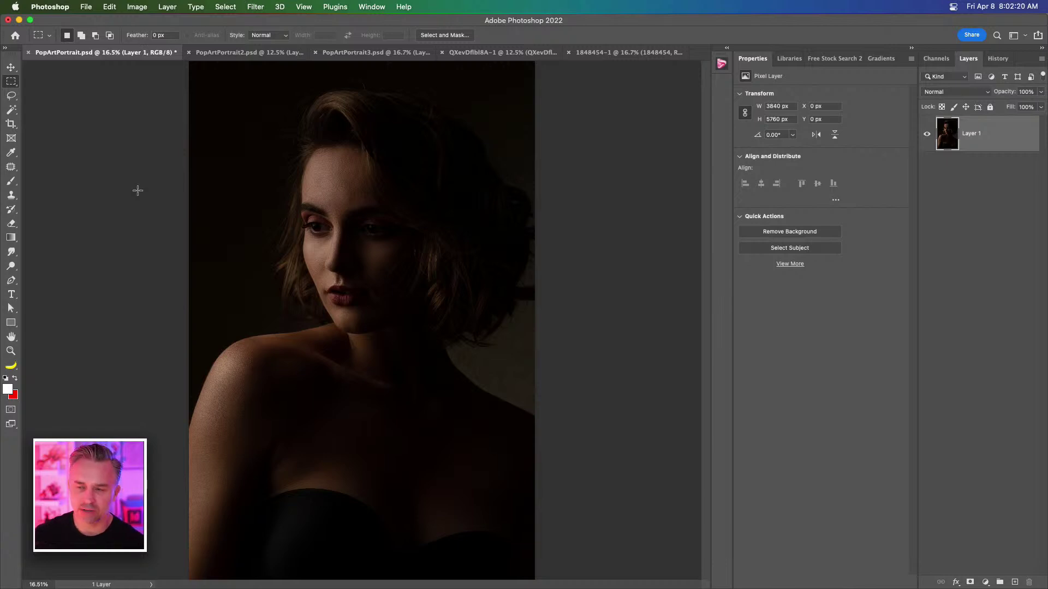
click(11, 66)
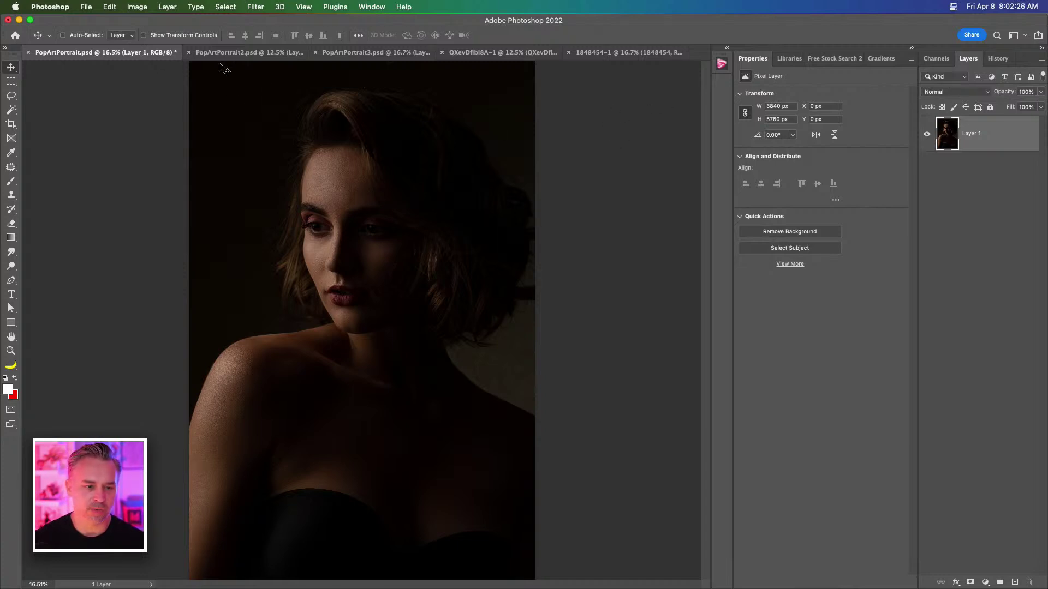
key(super+alt+t)
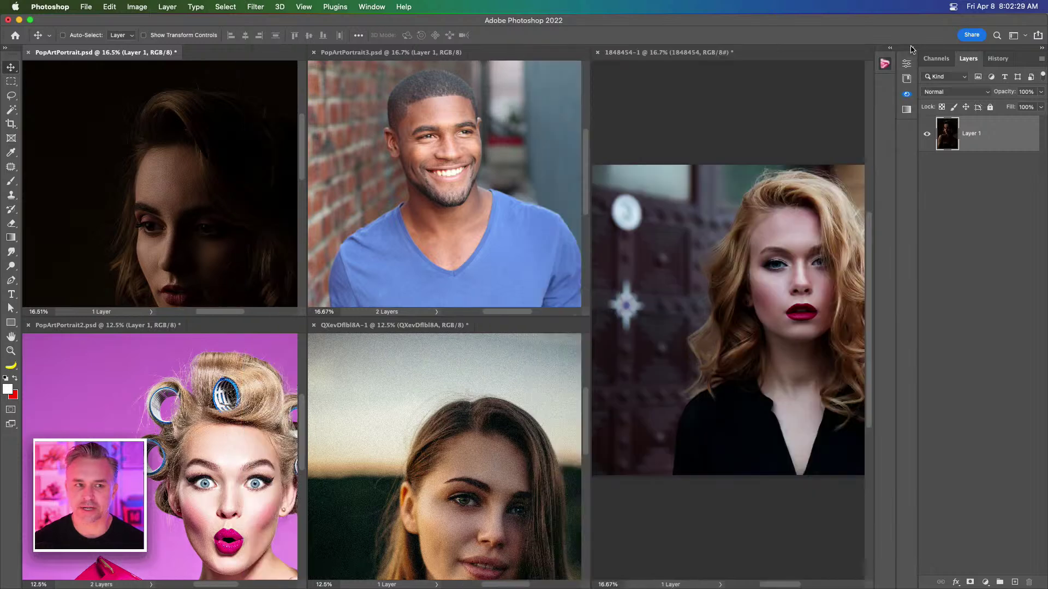
click(912, 48)
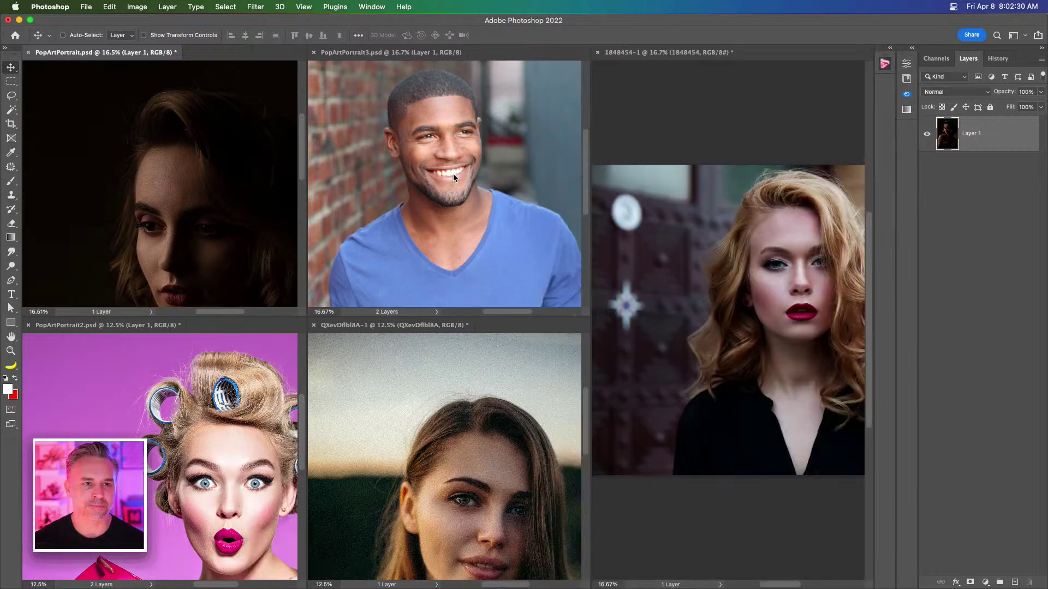
Step: Reposition the views of PopArtPortrait2.psd, PopArtPortrait.psd and the striped-shirt portrait so their faces show fully in the tiles
drag(211, 470, 127, 443)
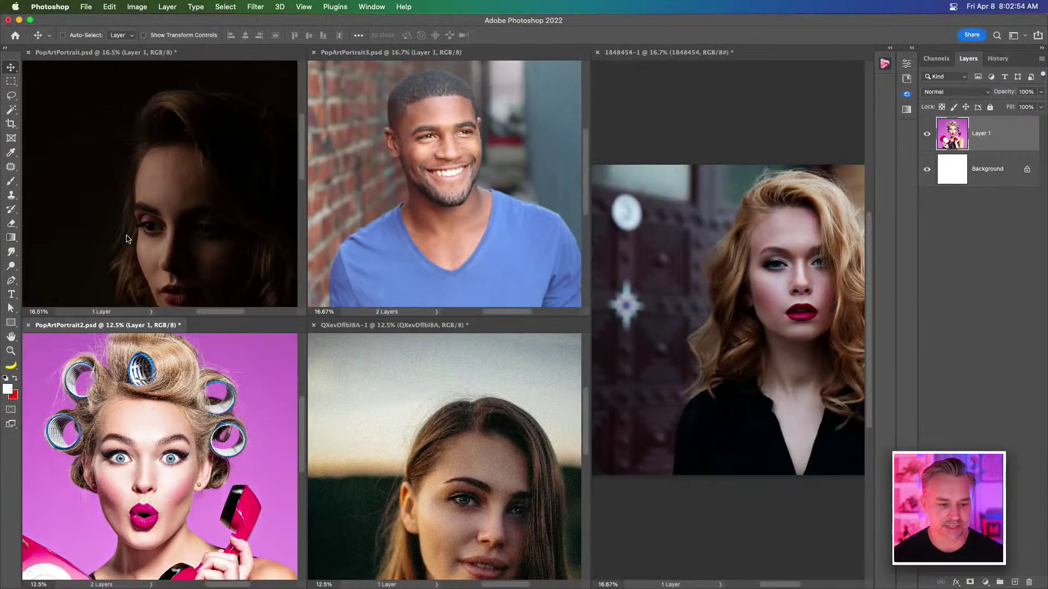
click(146, 234)
drag(133, 191, 111, 127)
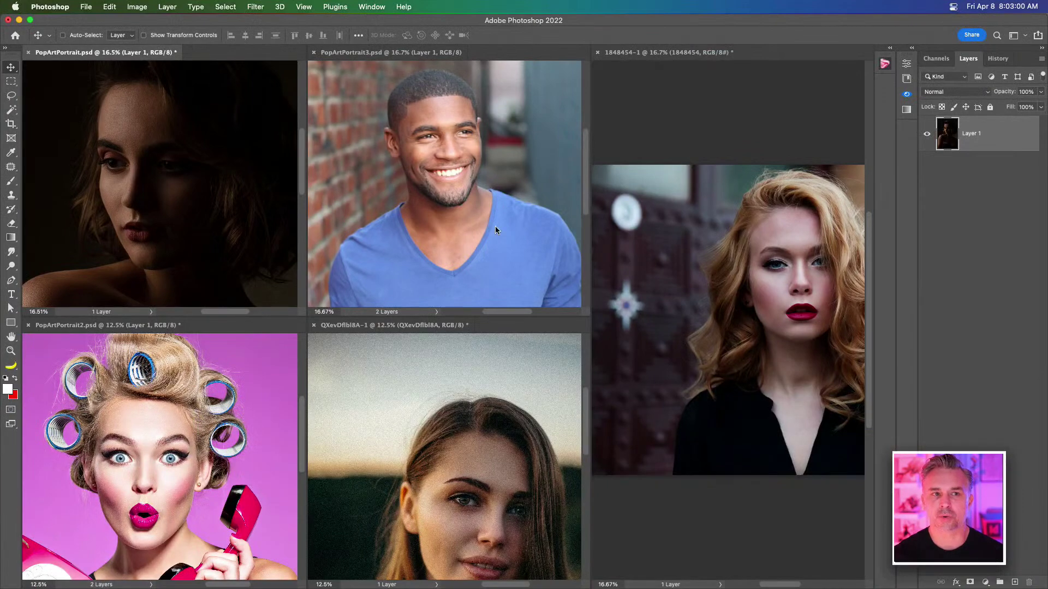
click(437, 456)
drag(436, 456, 388, 387)
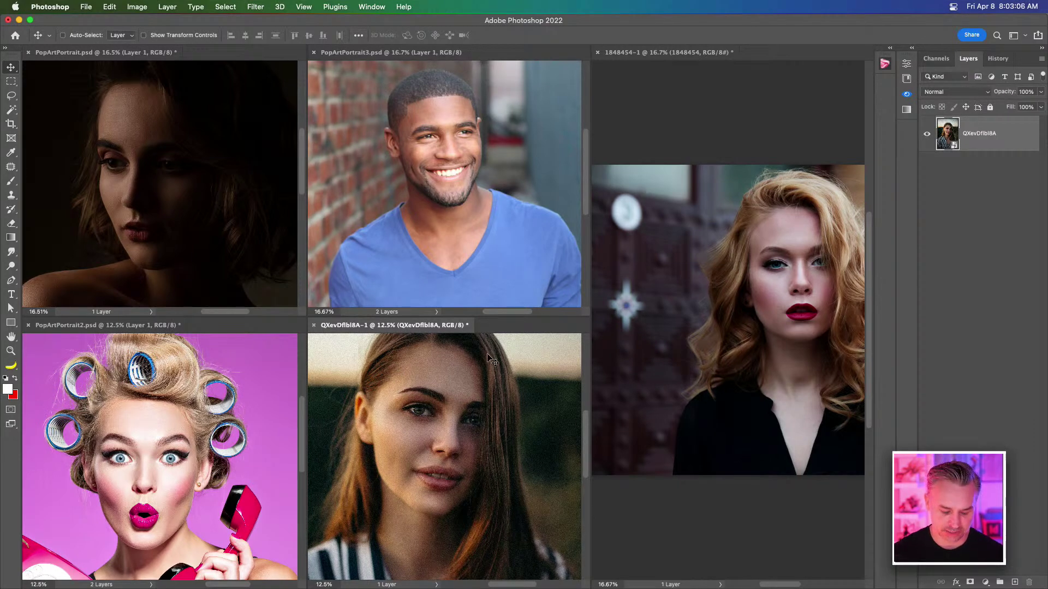
Step: Consolidate the tiled documents into tabs, bring document 1848454-1 to the front and expand the side panels
key(super+alt+t)
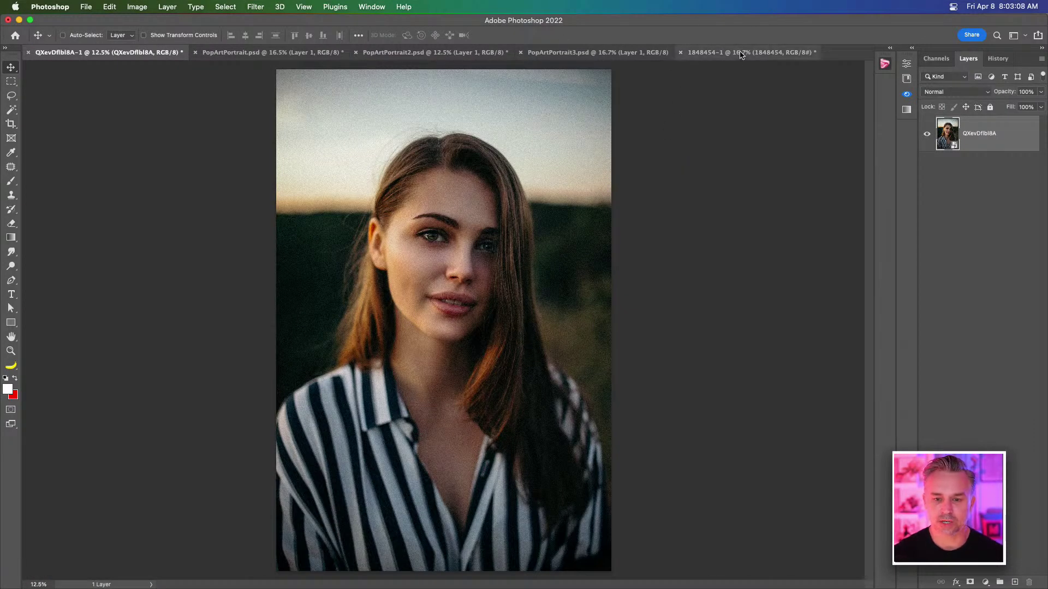
click(723, 53)
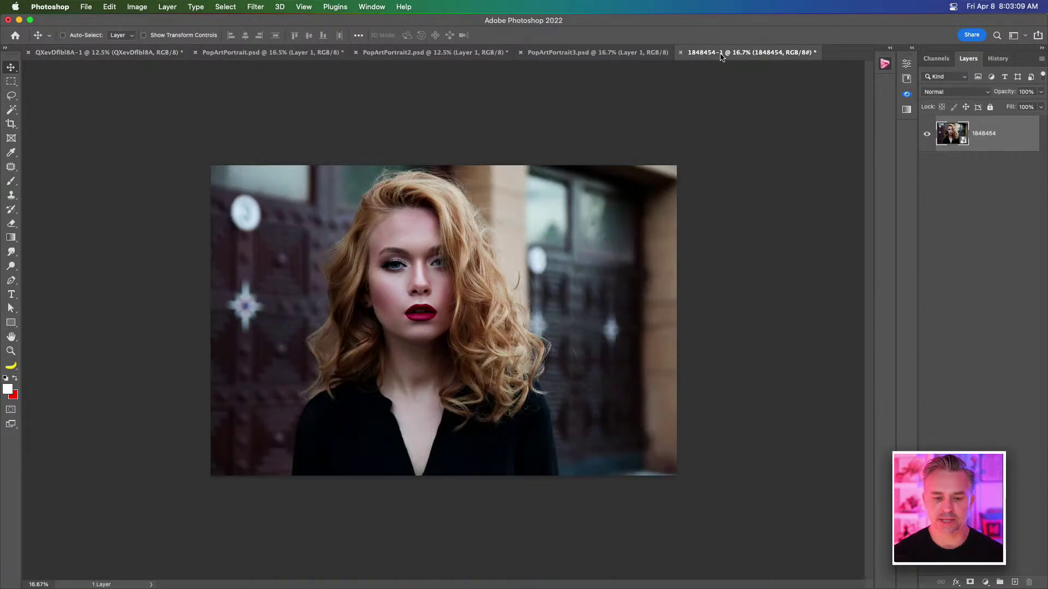
click(912, 48)
click(335, 7)
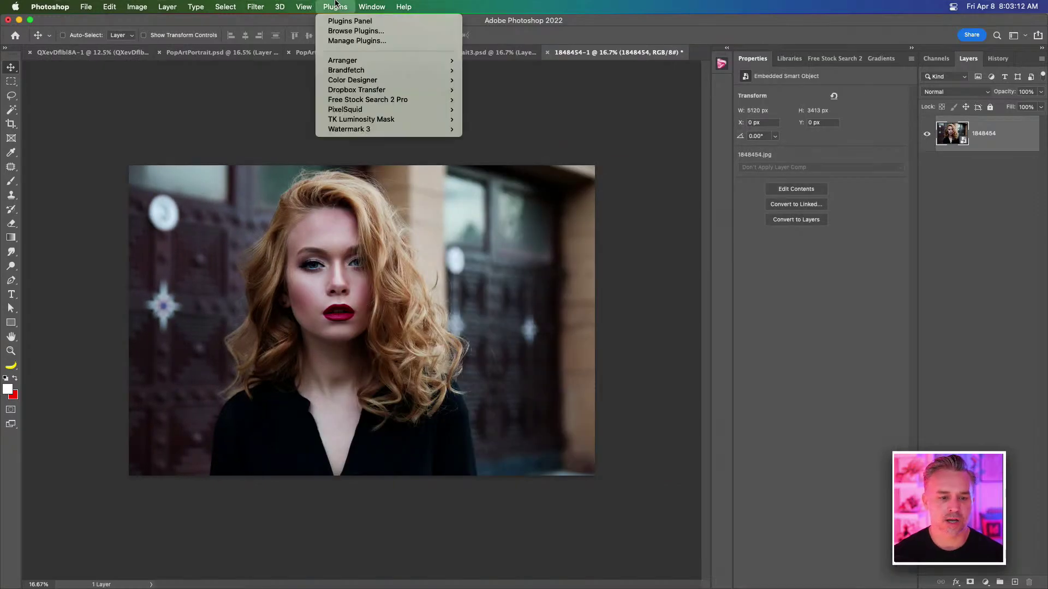
mouse_move(401, 99)
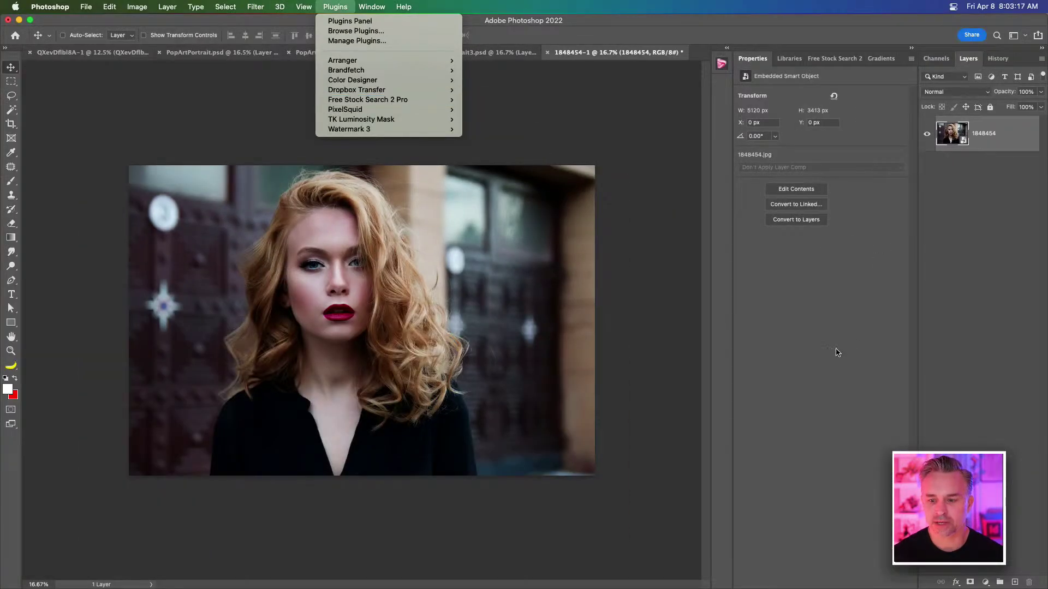
click(838, 353)
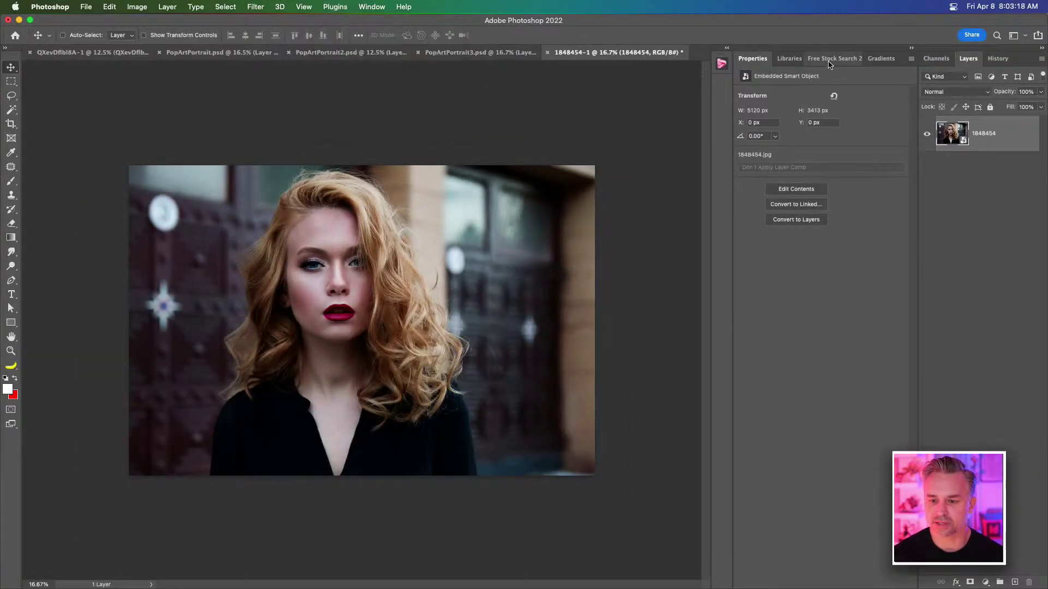
Step: Search the Free Stock Search 2 plugin for "portrait" photos and widen its results area
click(829, 62)
click(788, 83)
text(portrait)
key(Return)
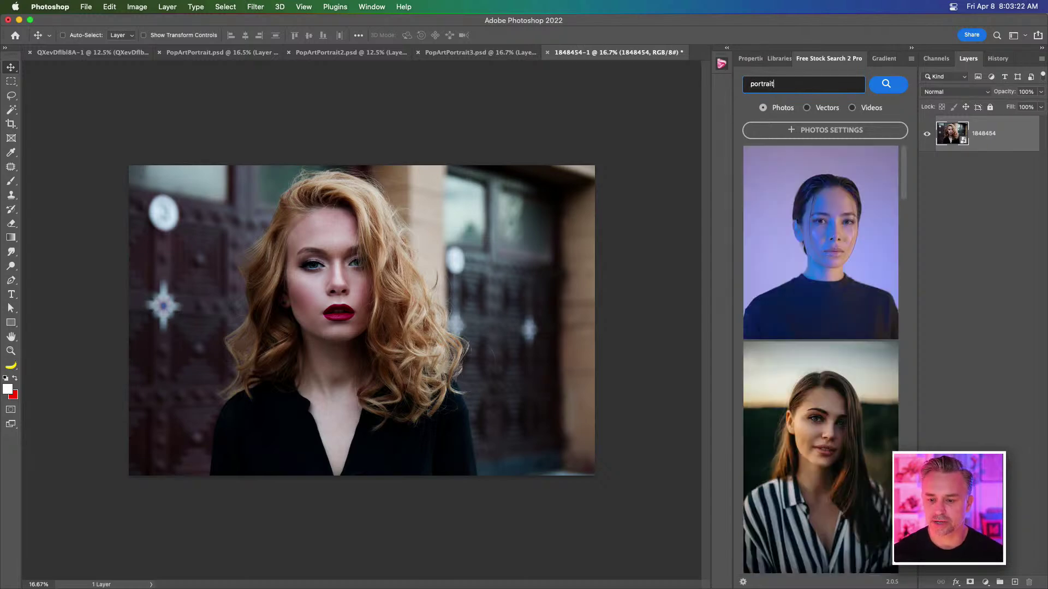
mouse_move(798, 467)
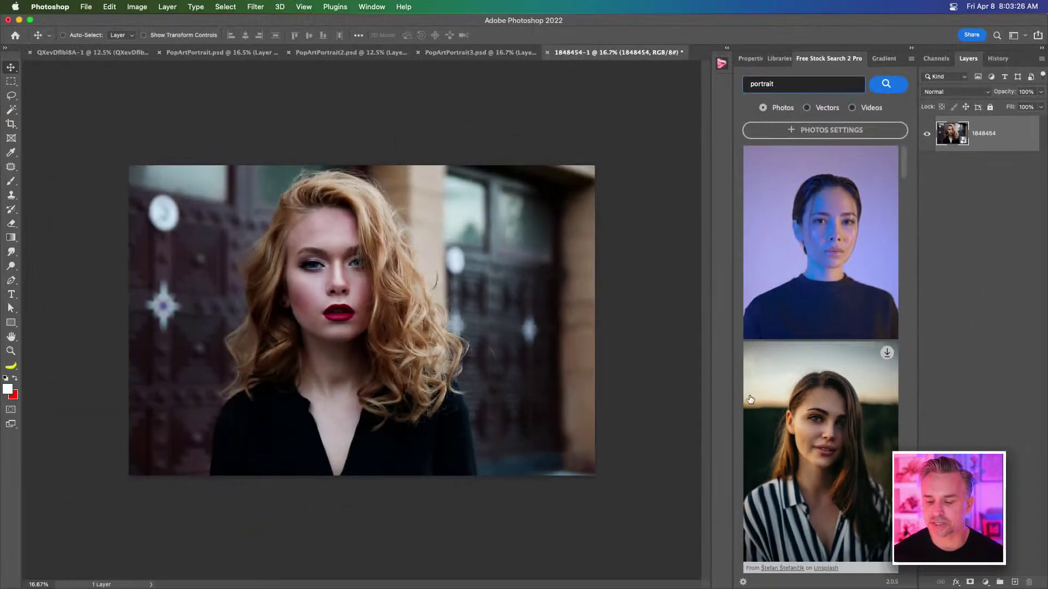
drag(731, 309, 673, 303)
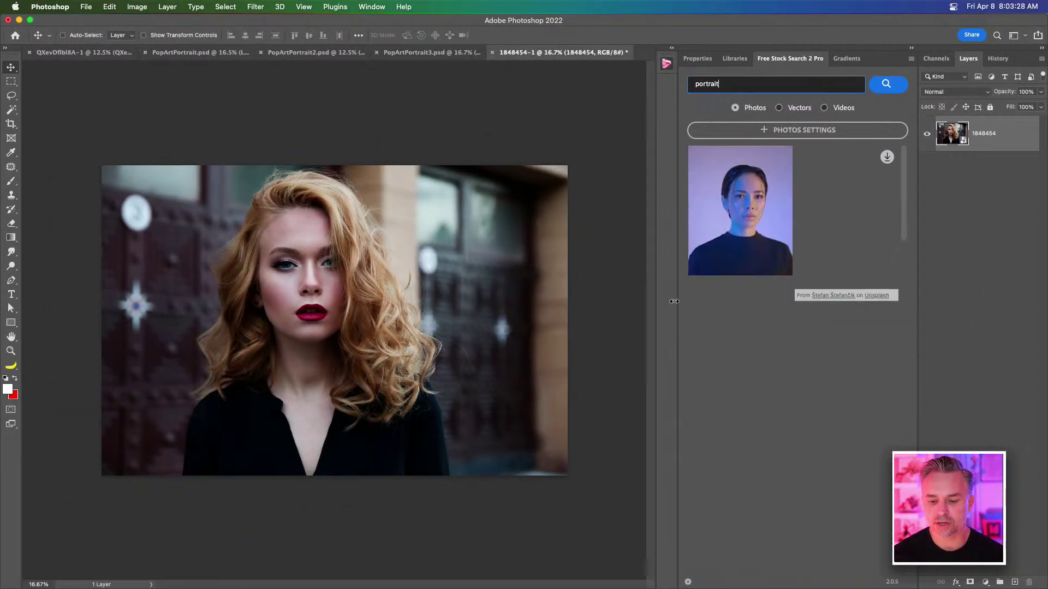
Step: Switch to Chrome and load stock.adobe.com in a new tab
click(607, 576)
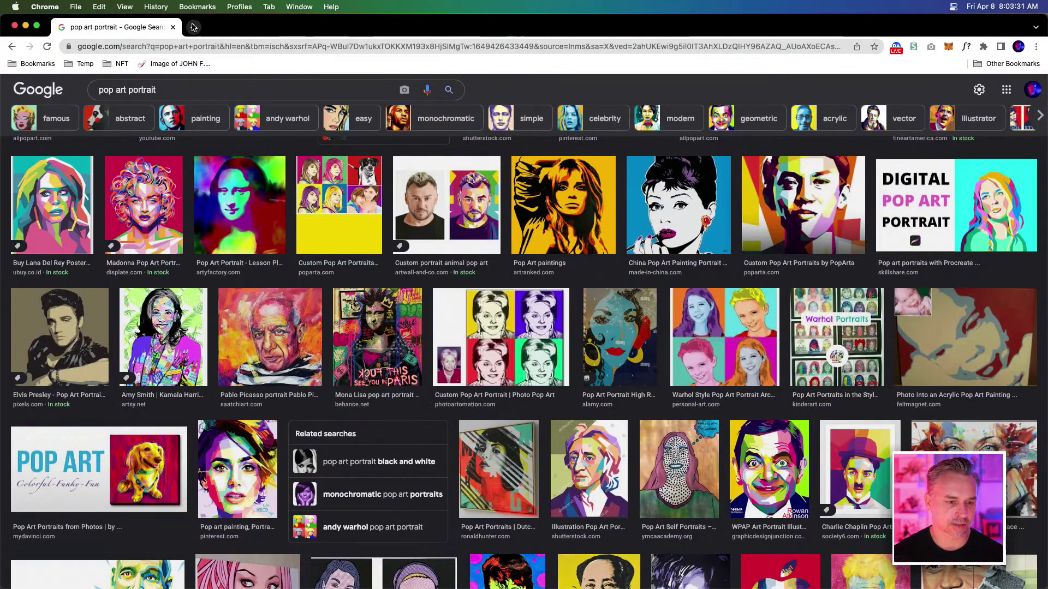
click(193, 27)
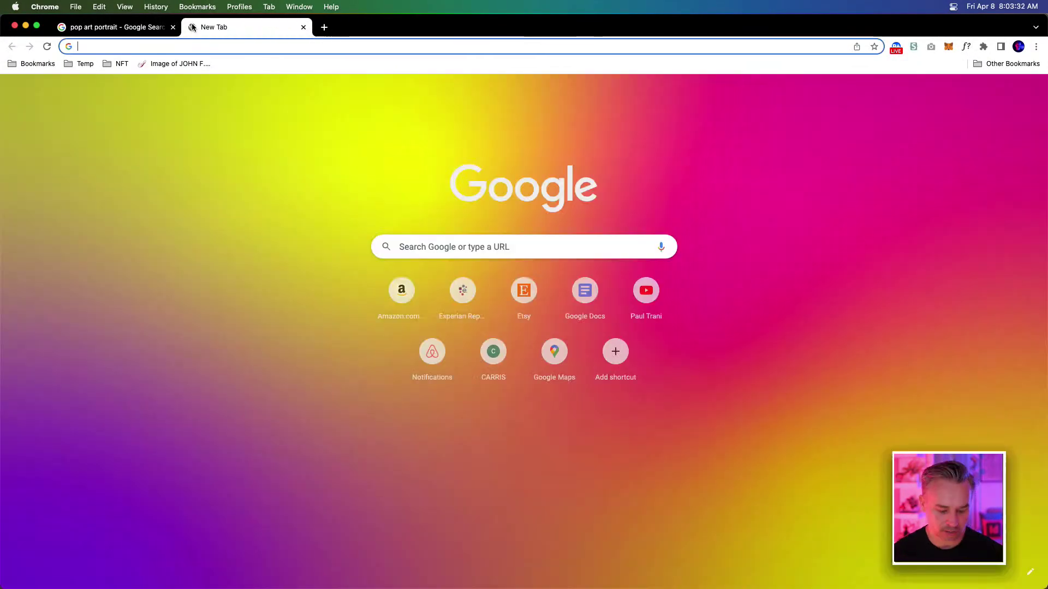
text(stock.adobe.com)
key(Return)
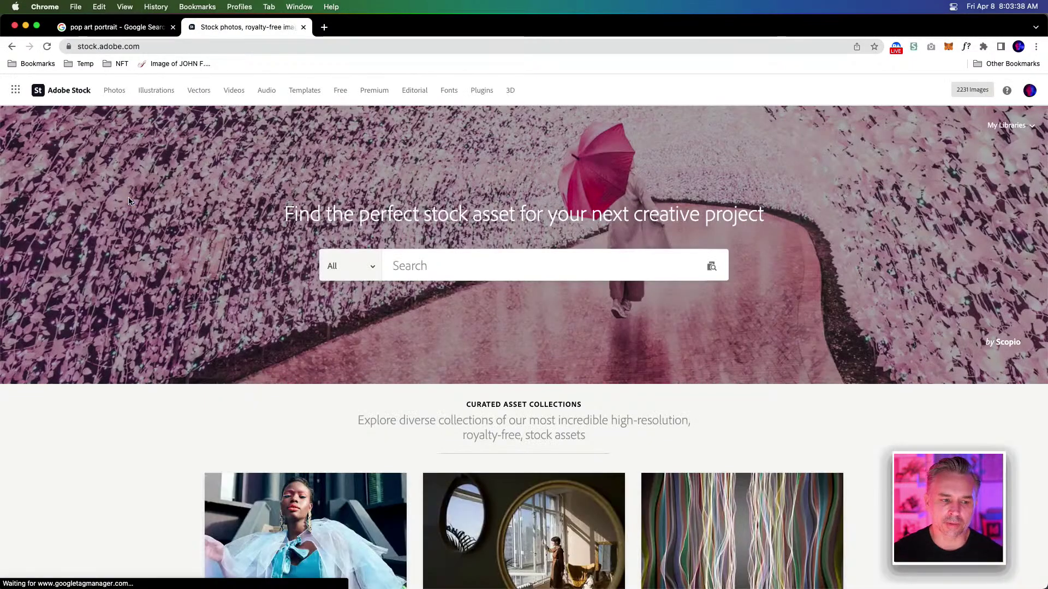
Step: Search Adobe Stock's Free collection for "portrait"
click(340, 267)
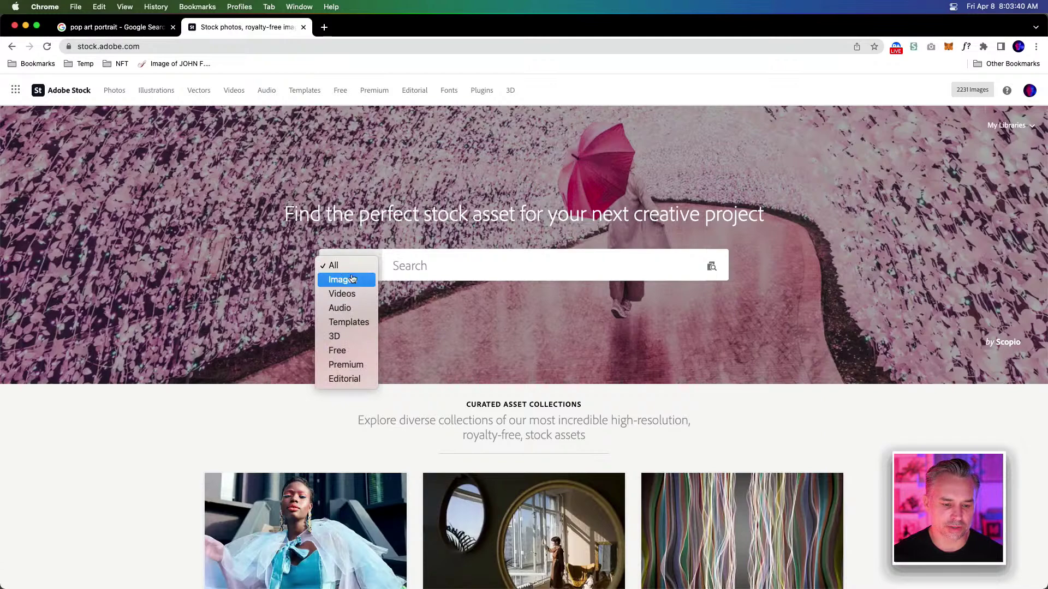
click(345, 350)
click(409, 266)
text(portrait)
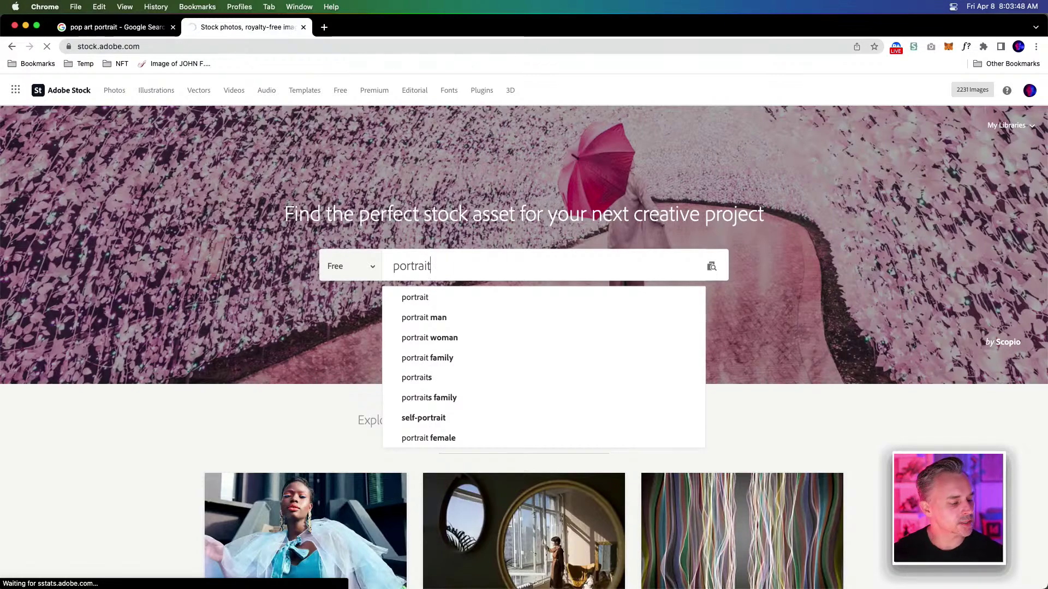
key(Return)
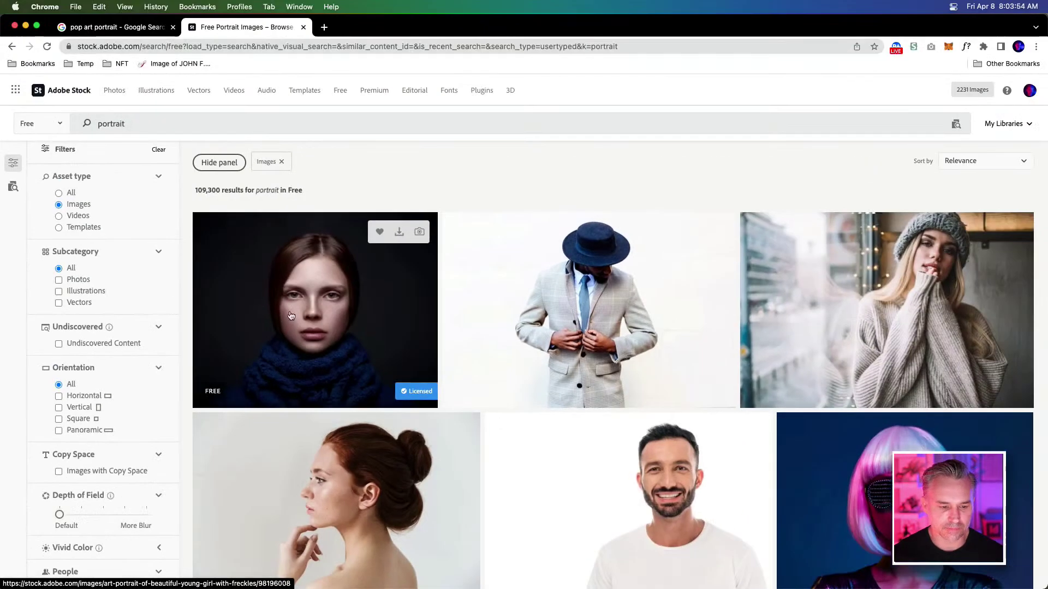
Step: Try to download the portrait of the woman in the blue scarf and license the free red-haired profile photo
click(399, 231)
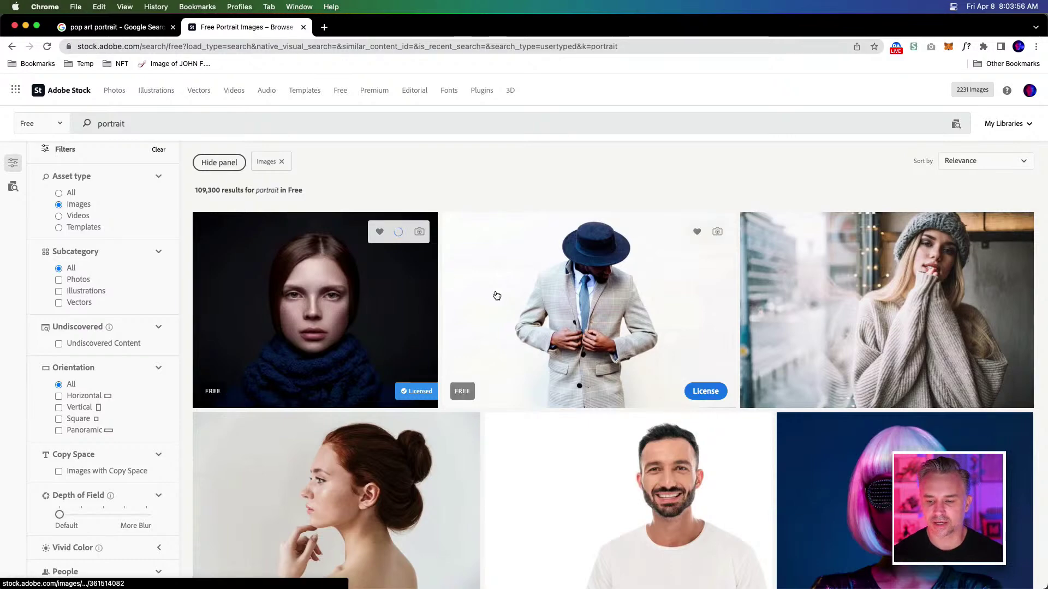
scroll(648, 253, down, 3)
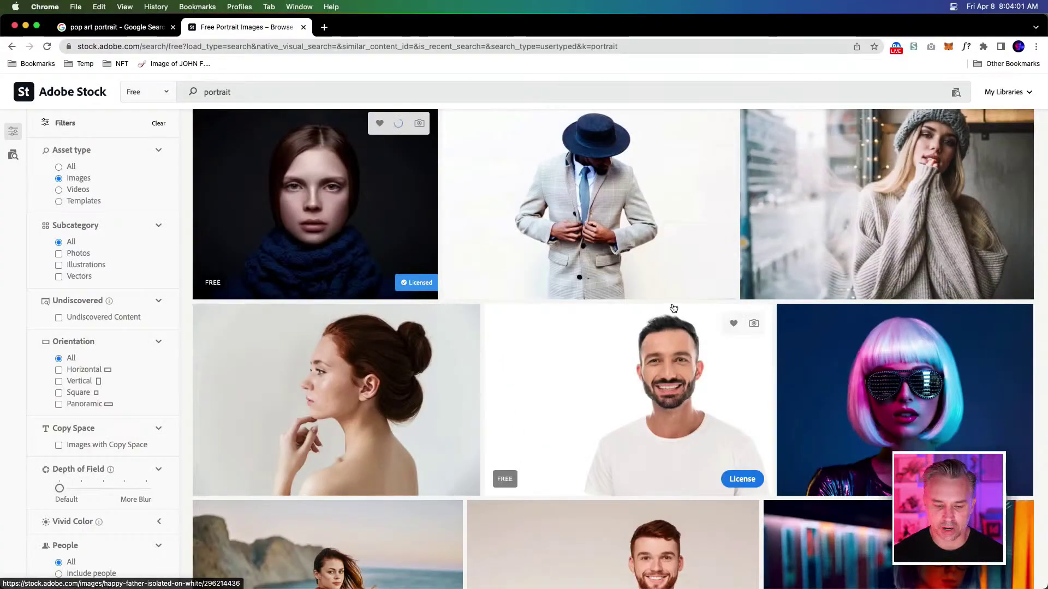
scroll(334, 223, down, 3)
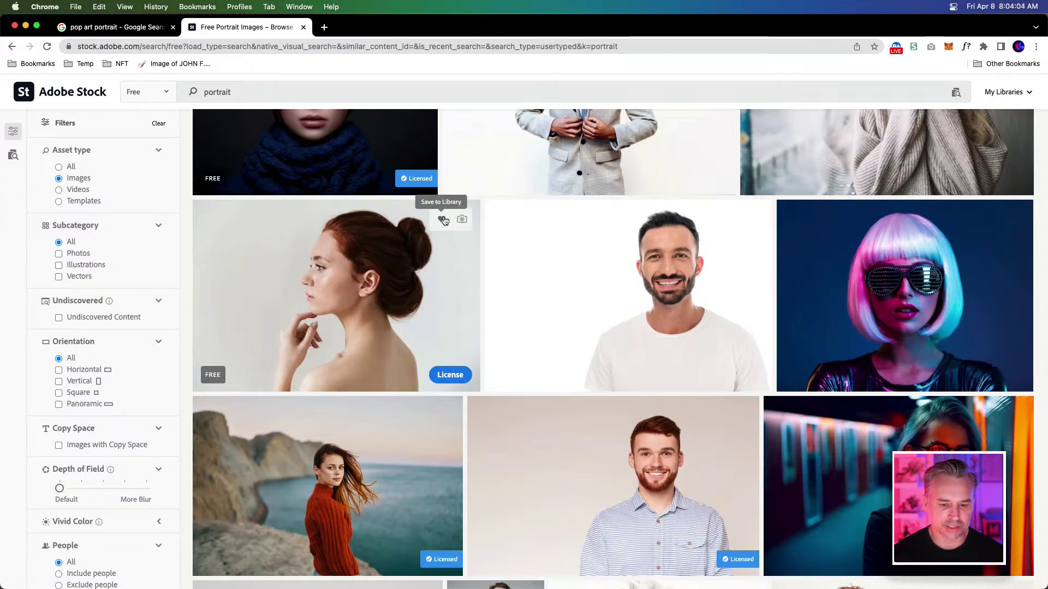
click(441, 375)
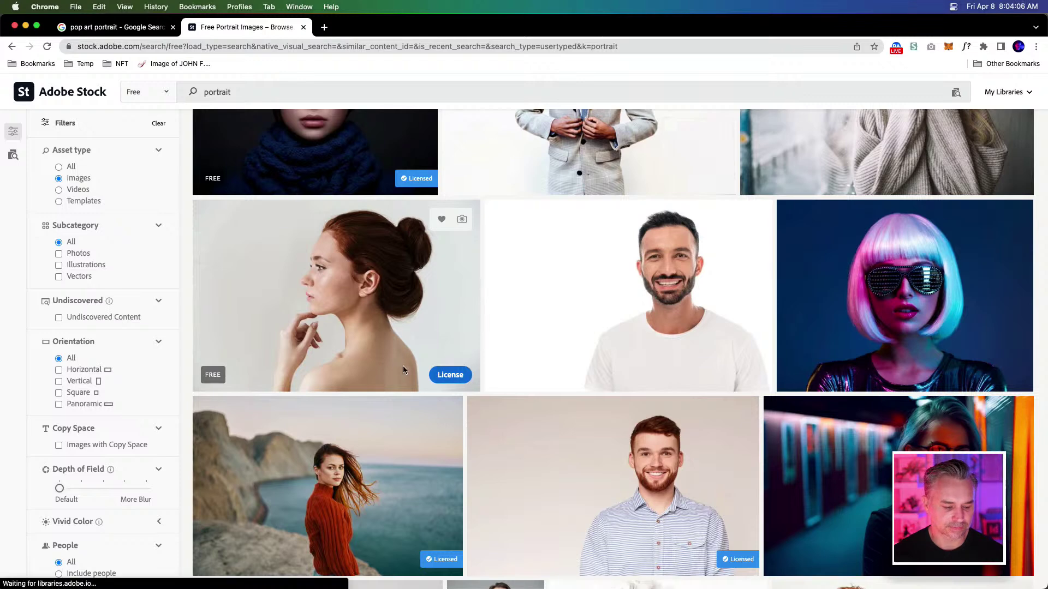
Step: Download the licensed portrait of the woman in the blue scarf and open the JPEG in Photoshop to inspect her face
scroll(322, 210, up, 3)
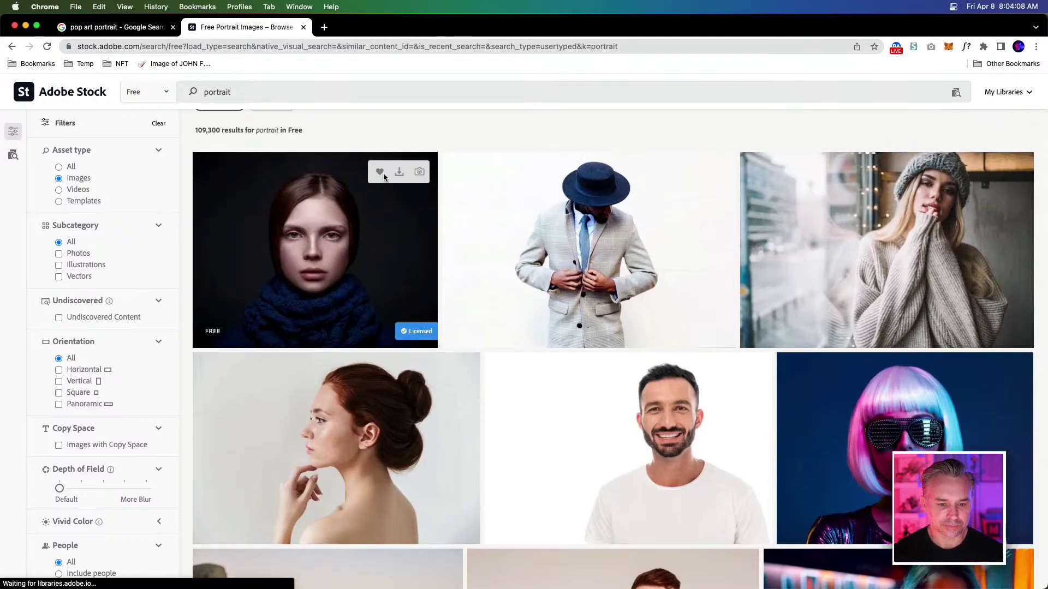
click(399, 171)
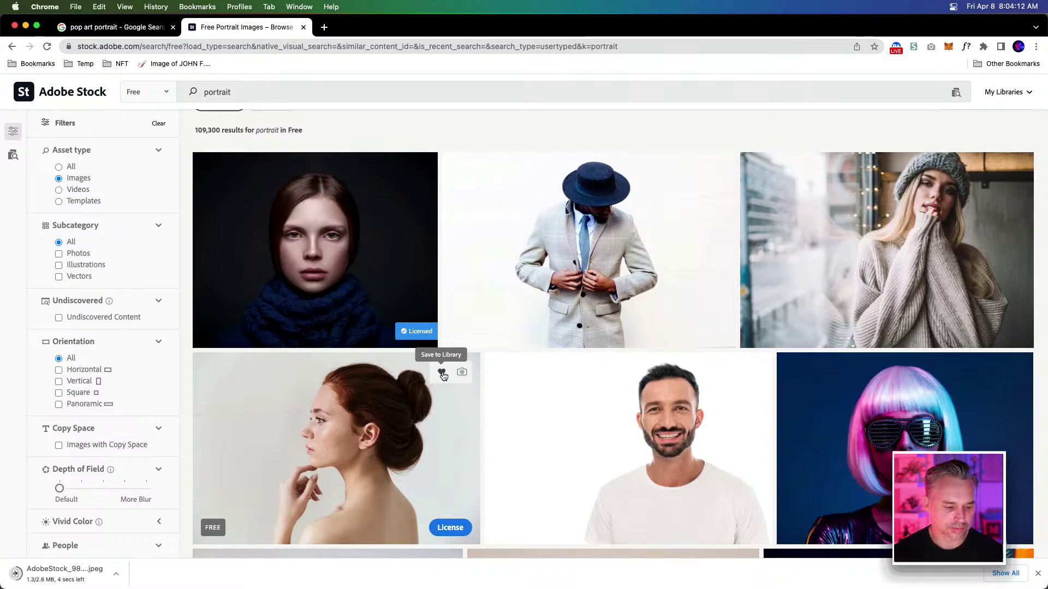
click(24, 575)
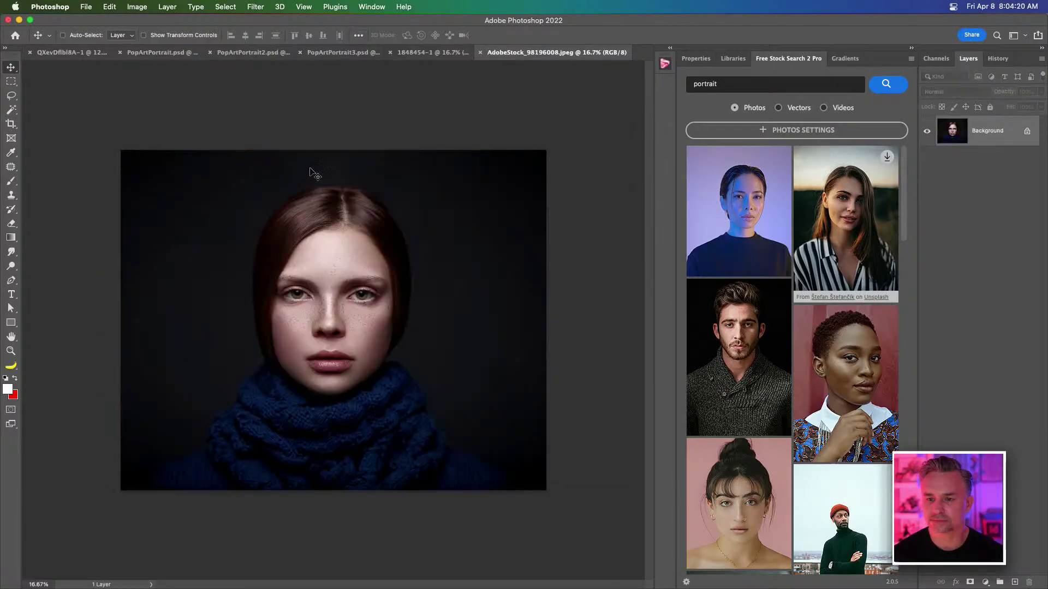
key(super+equal)
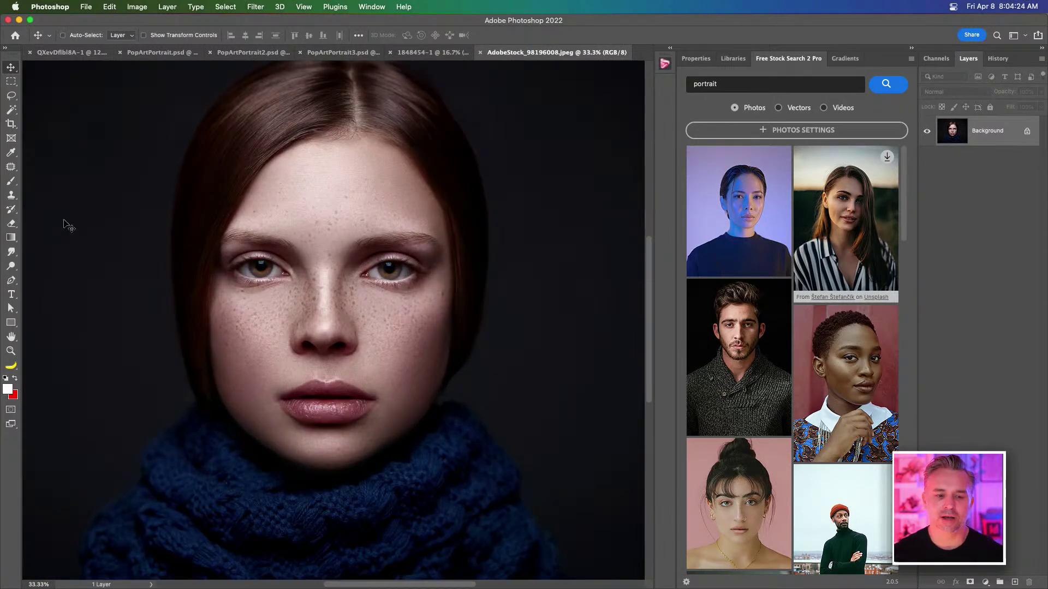
drag(91, 192, 138, 234)
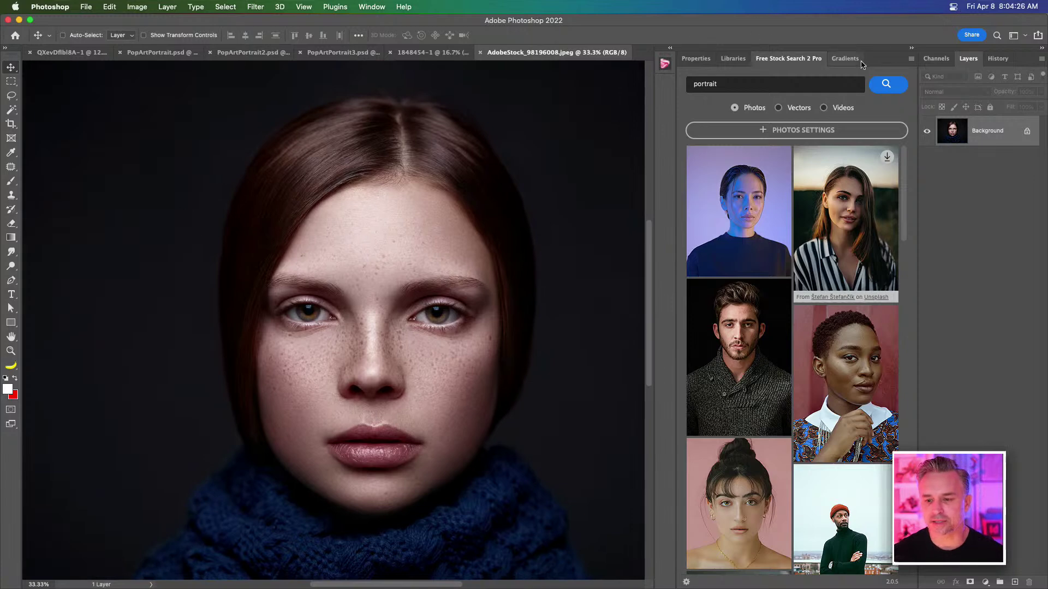
Step: Switch to the PopArtPortrait.psd document, add a Levels adjustment layer above the photo and apply its Auto correction
click(910, 50)
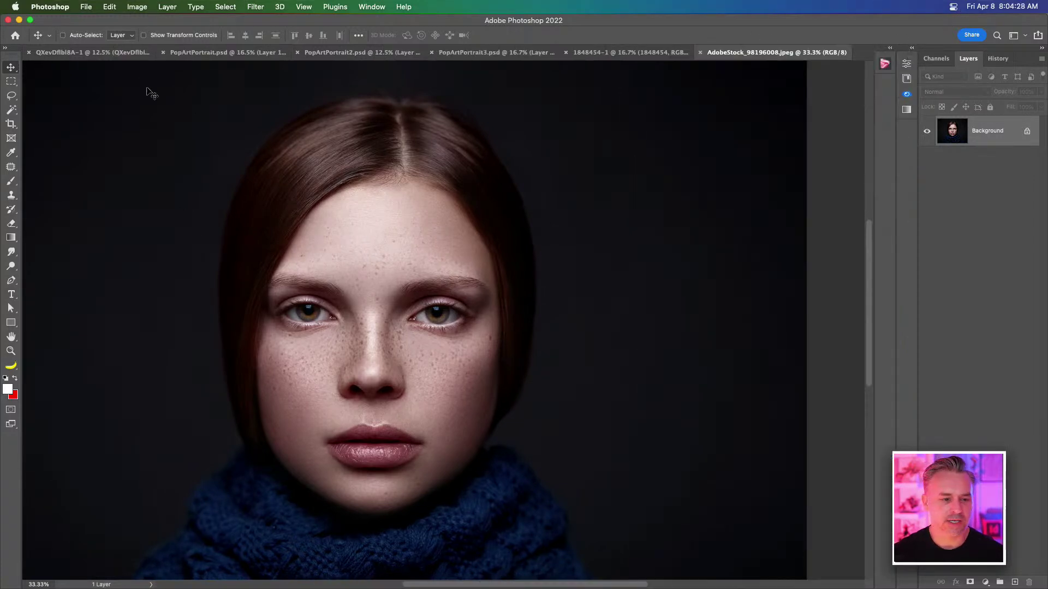
click(212, 53)
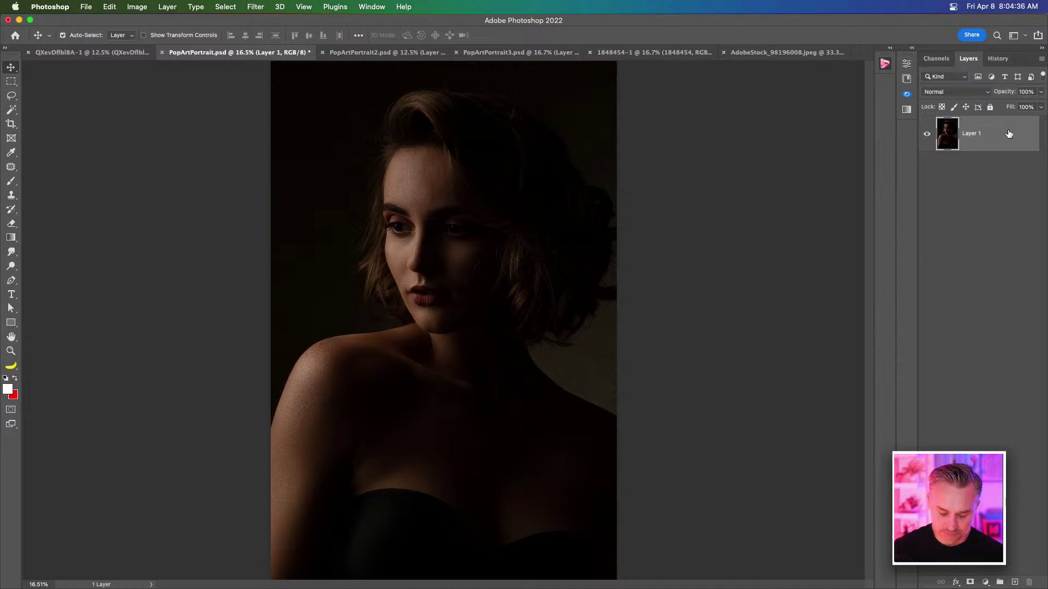
click(986, 582)
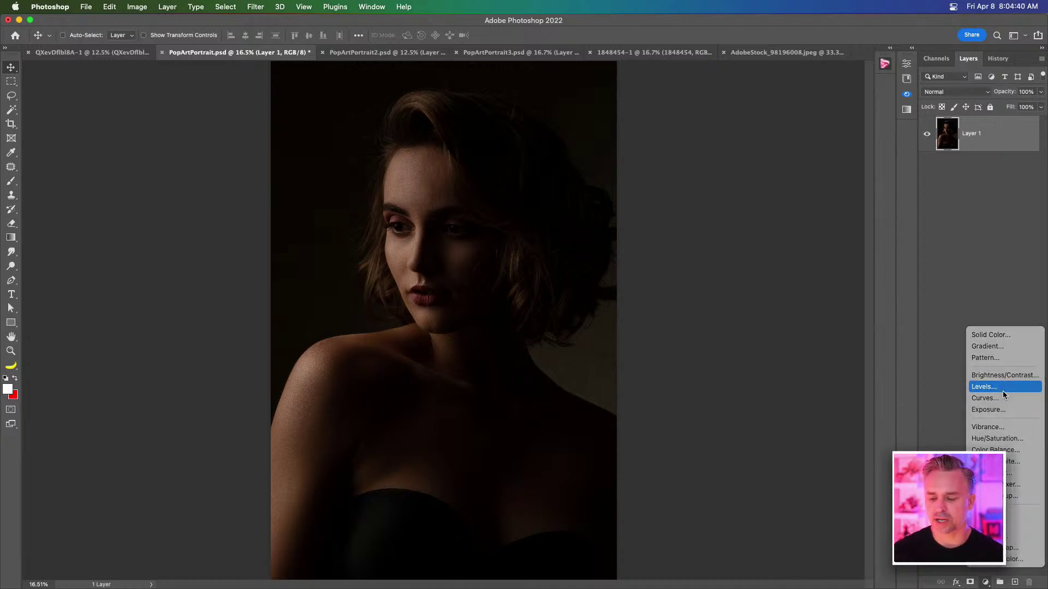
click(984, 387)
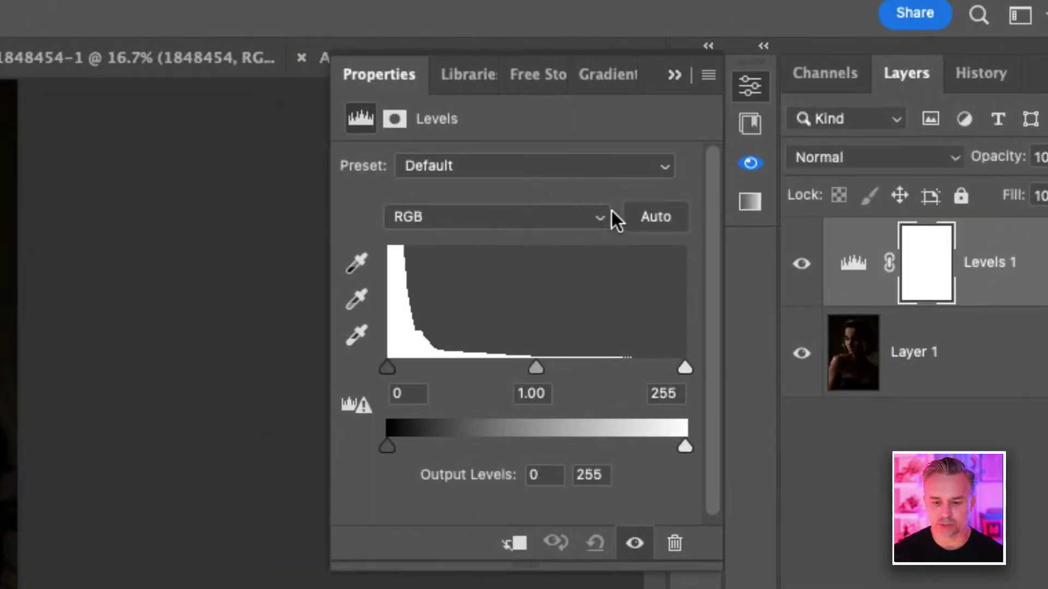
click(656, 217)
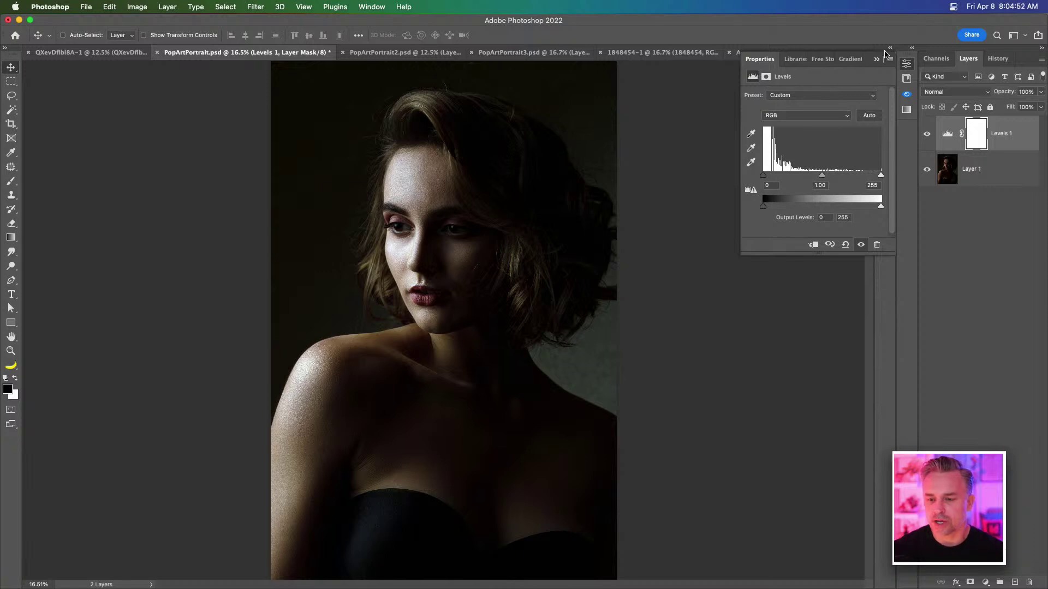
click(914, 49)
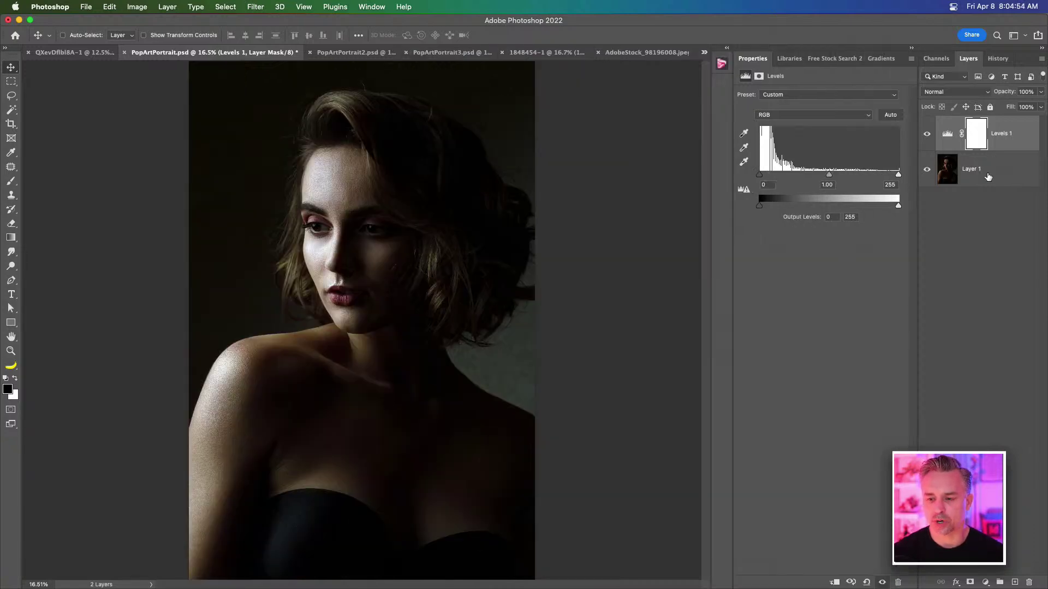
Step: Select the photo layer, activate the Magic Wand tool and widen the canvas to 5760 pixels, keeping the centre anchor
click(980, 184)
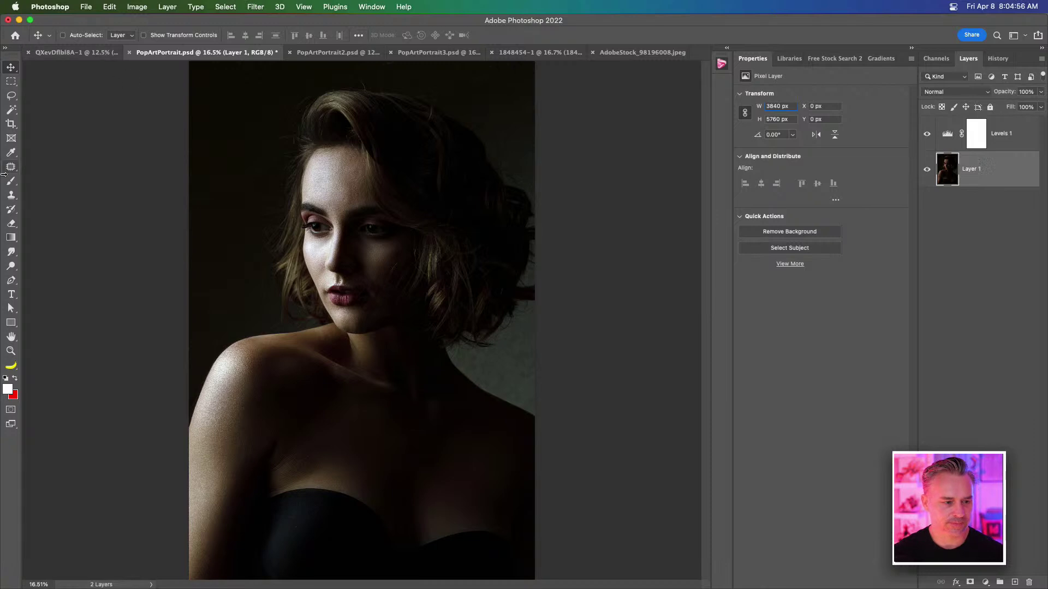
click(11, 114)
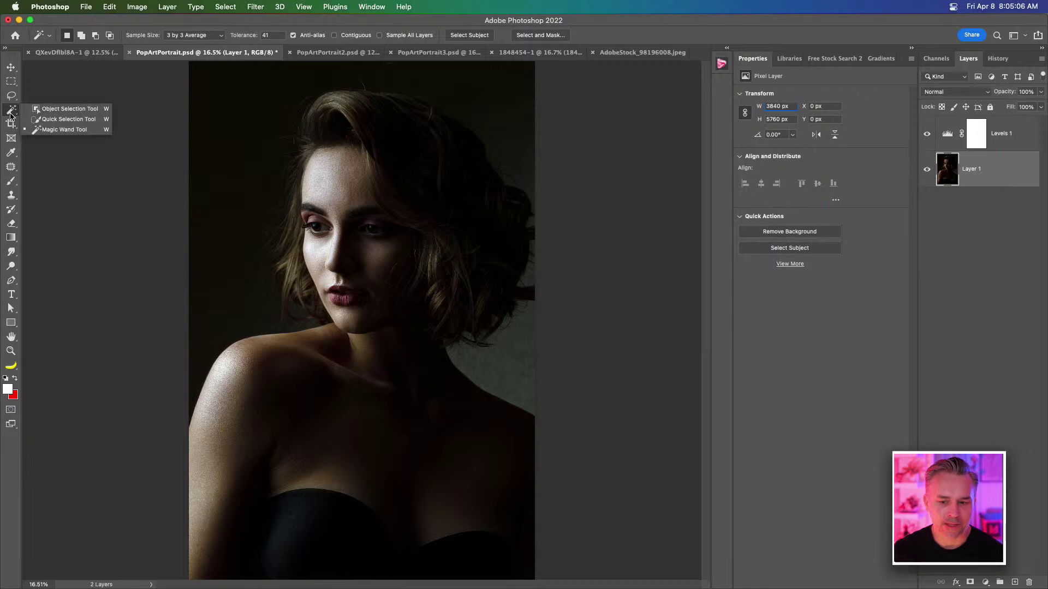
click(999, 176)
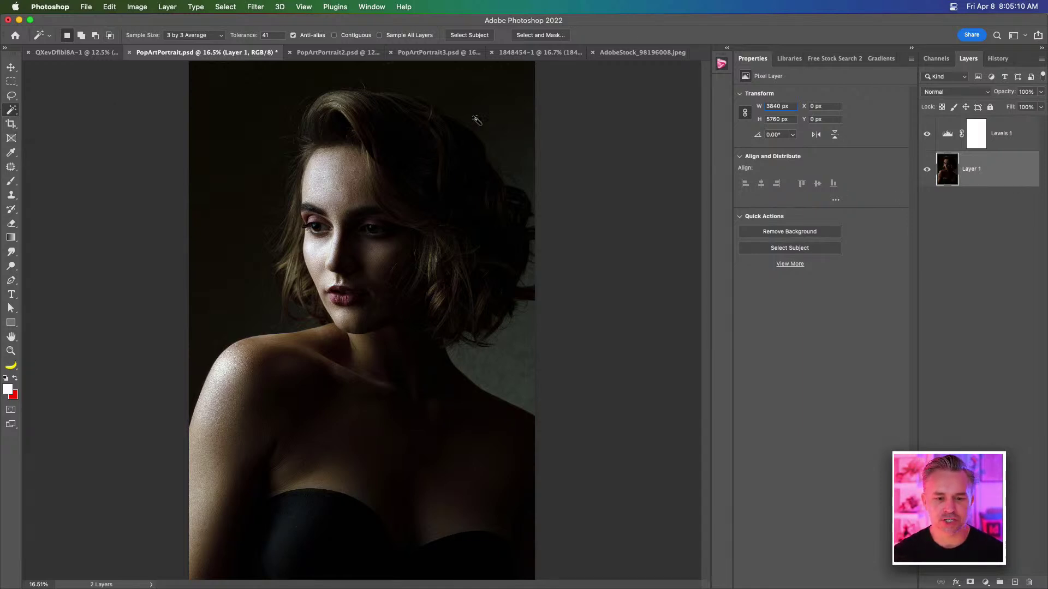
click(141, 8)
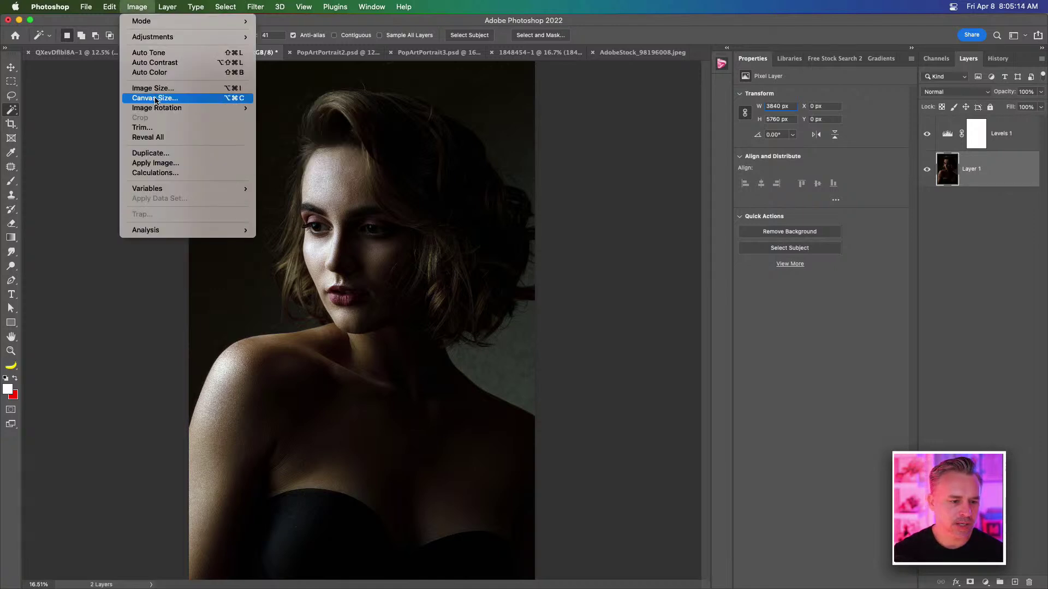
click(155, 98)
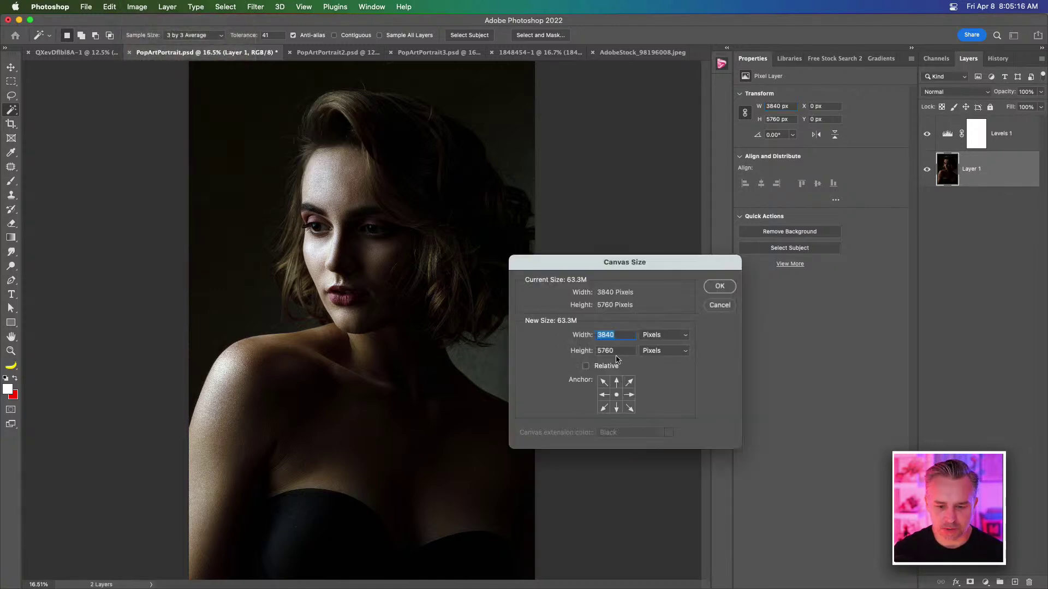
click(617, 349)
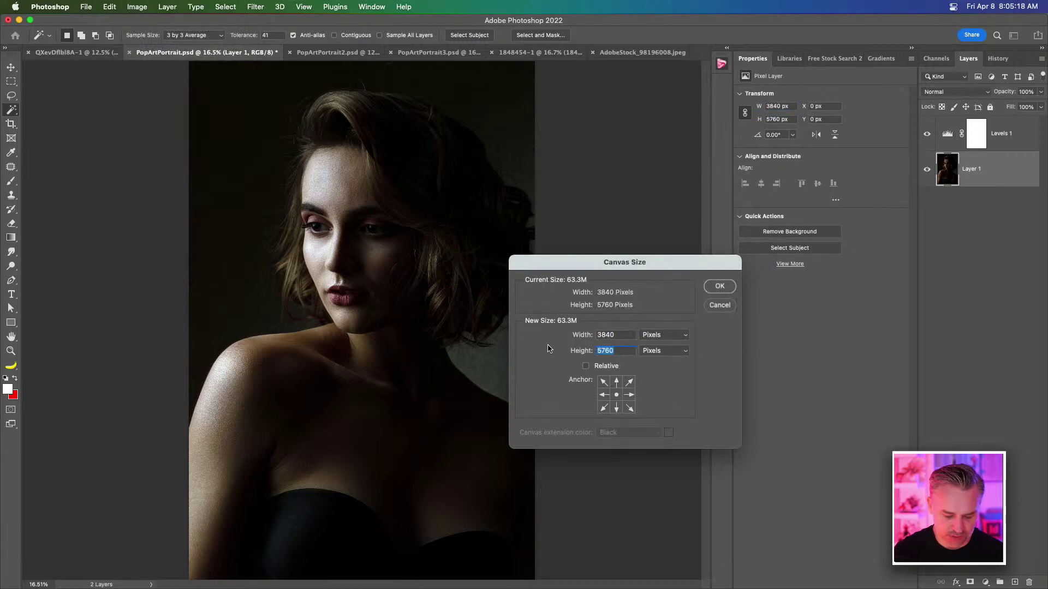
click(617, 335)
text(5760)
key(Return)
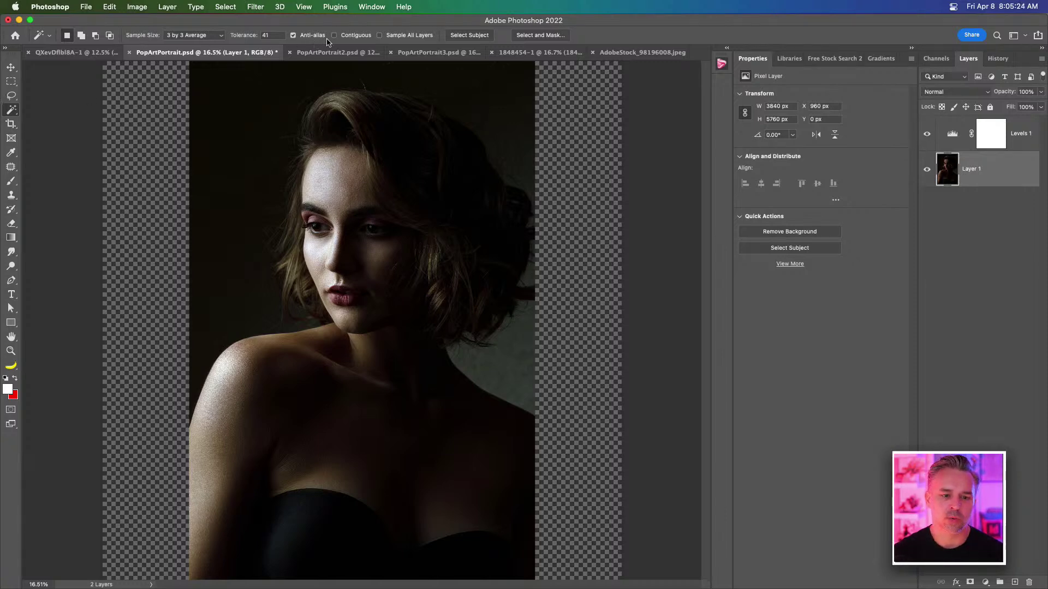
Step: Select the subject on Layer 1 automatically and turn the selection into a layer mask
click(456, 36)
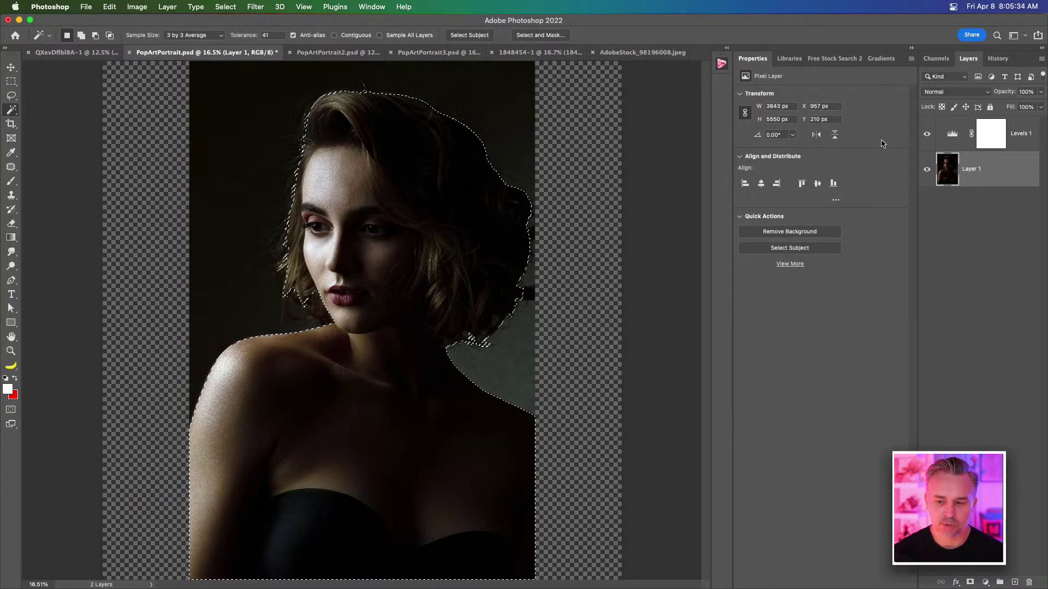
click(969, 583)
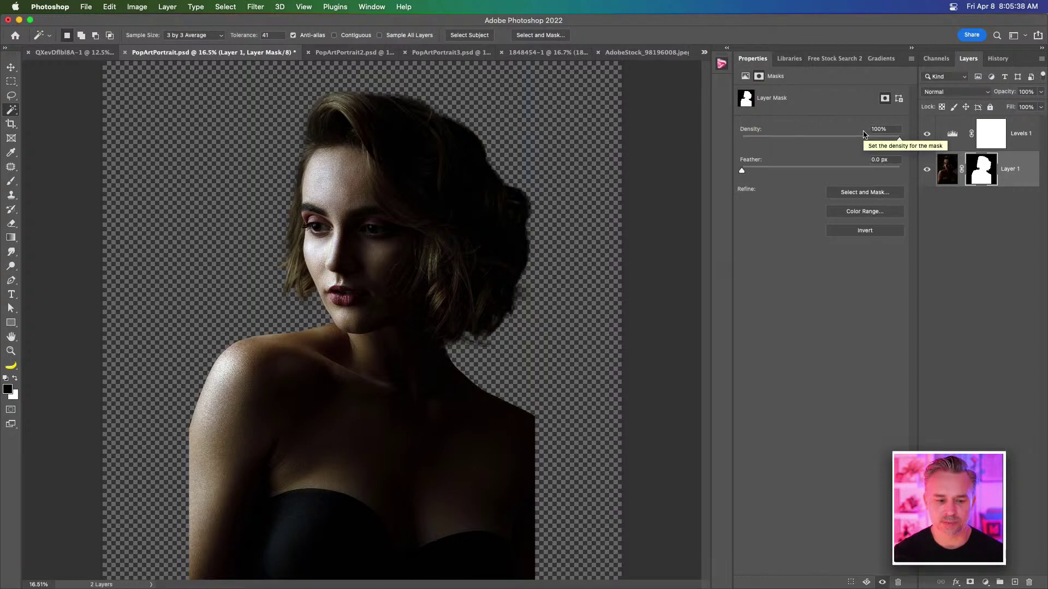
Step: Refine the mask around both sides of the woman's hair in Select and Mask with a size 200 Refine Edge brush, and apply it
click(865, 192)
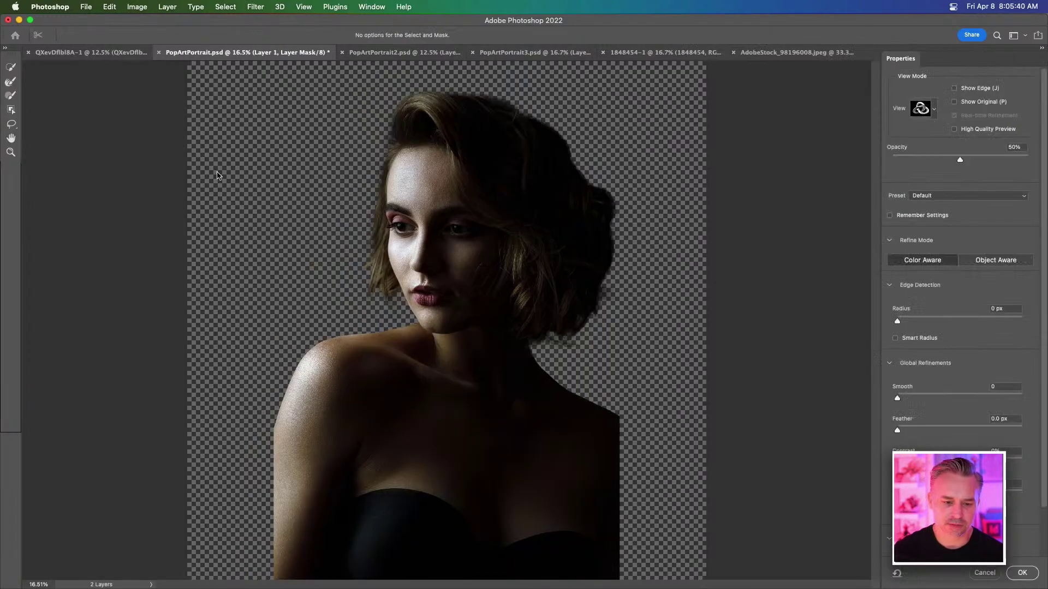
key(super+equal)
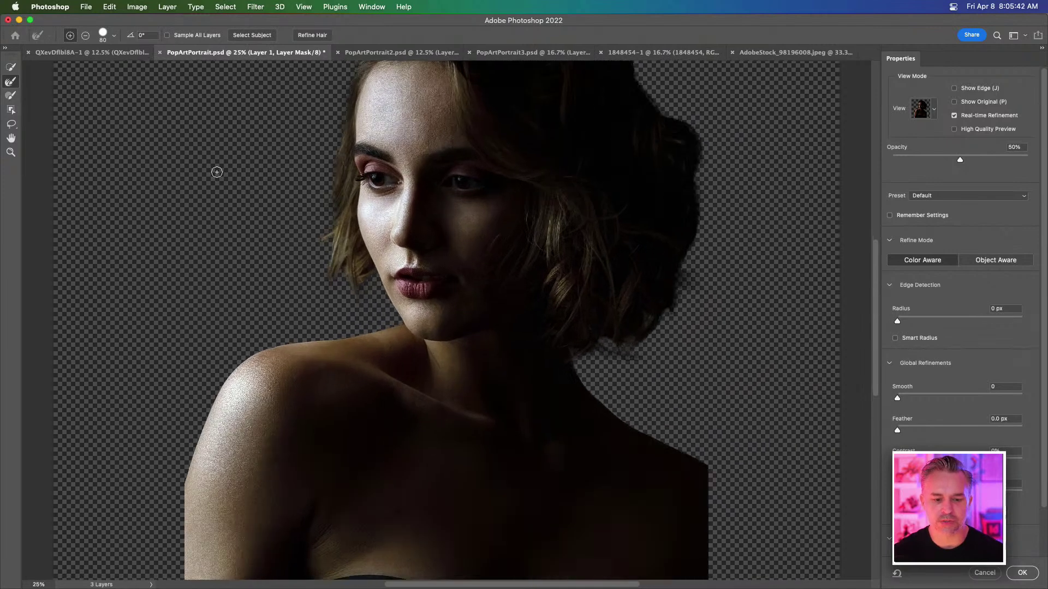
key(bracketright)
key(bracketright)
key(bracketright)
key(bracketright)
key(bracketright)
key(bracketright)
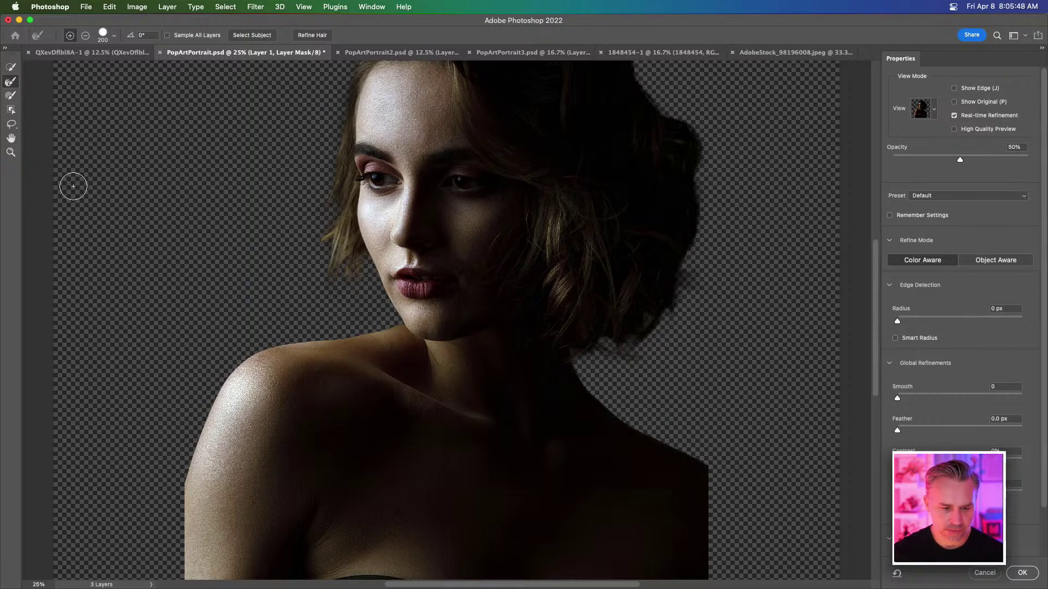
drag(686, 288, 695, 182)
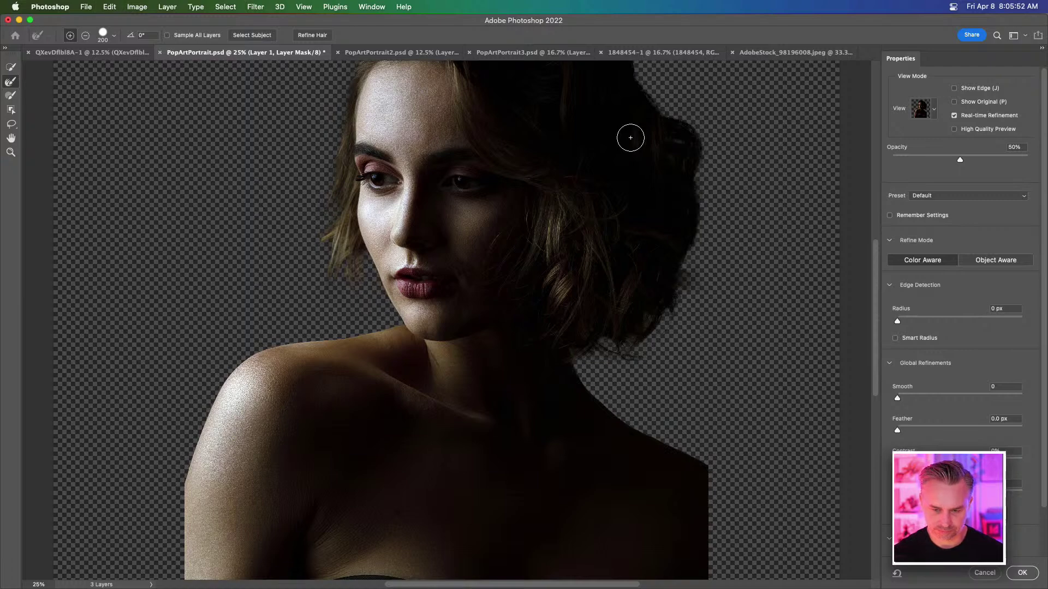
mouse_move(321, 187)
mouse_down()
mouse_move(318, 383)
mouse_move(310, 370)
mouse_up()
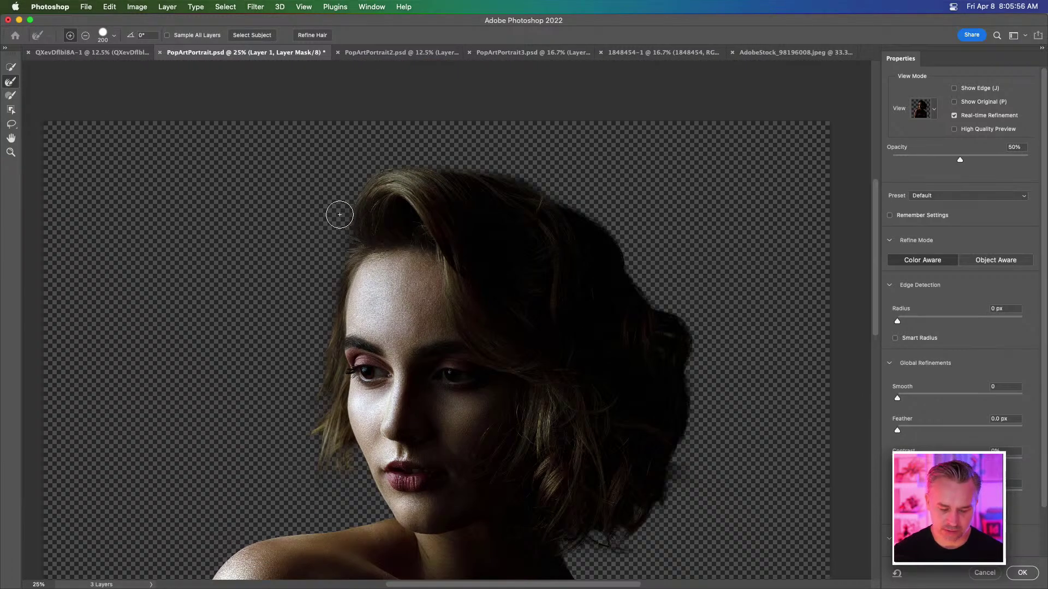
scroll(849, 524, down, 2)
scroll(961, 437, down, 2)
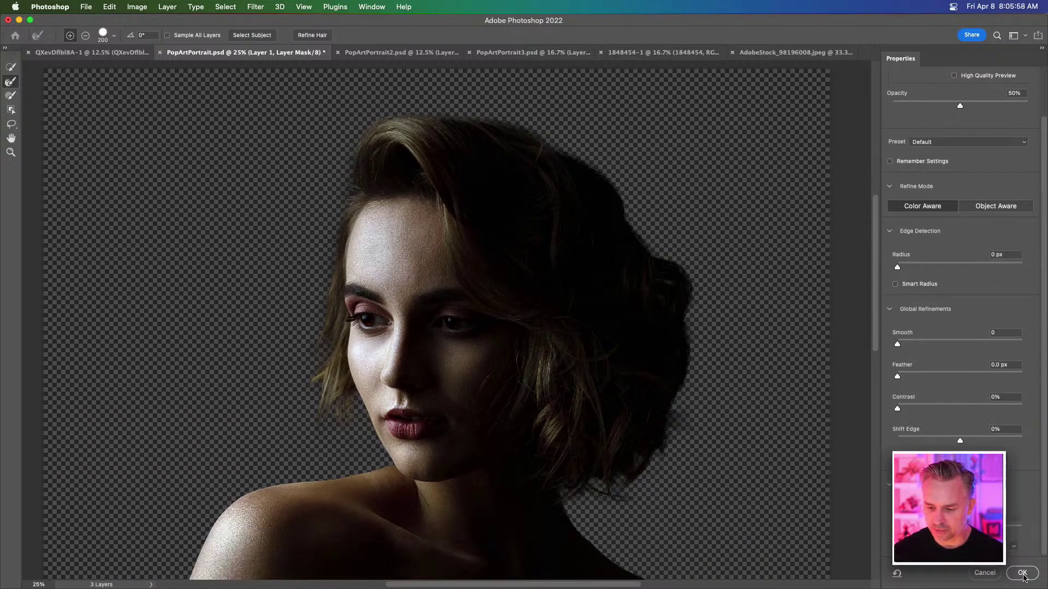
click(1023, 573)
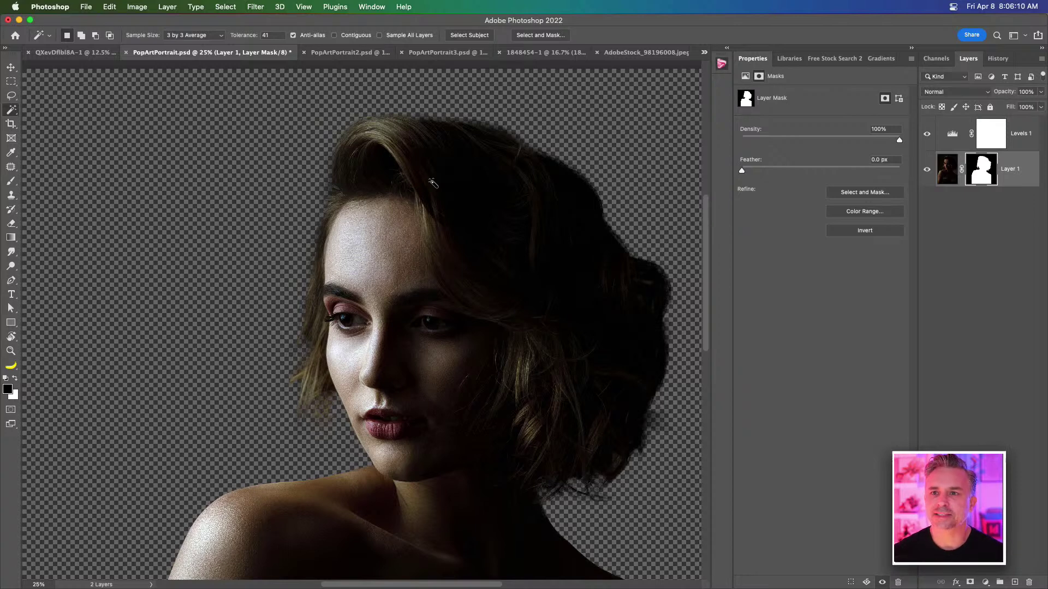
Step: Add an empty layer above the masked photo and prepare a hard round brush with the default black foreground colour
scroll(374, 311, down, 3)
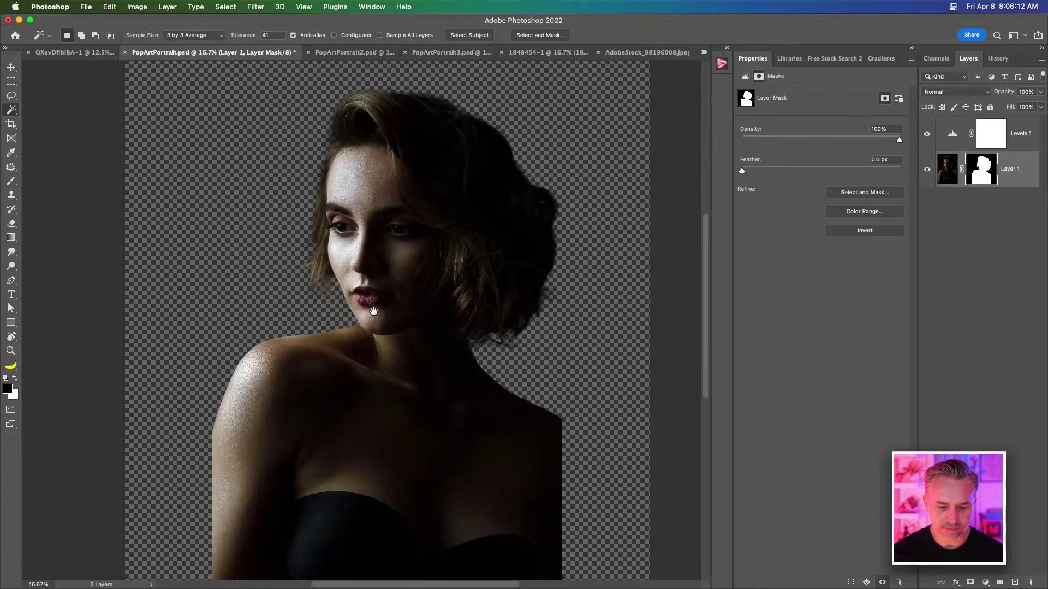
drag(374, 311, 376, 279)
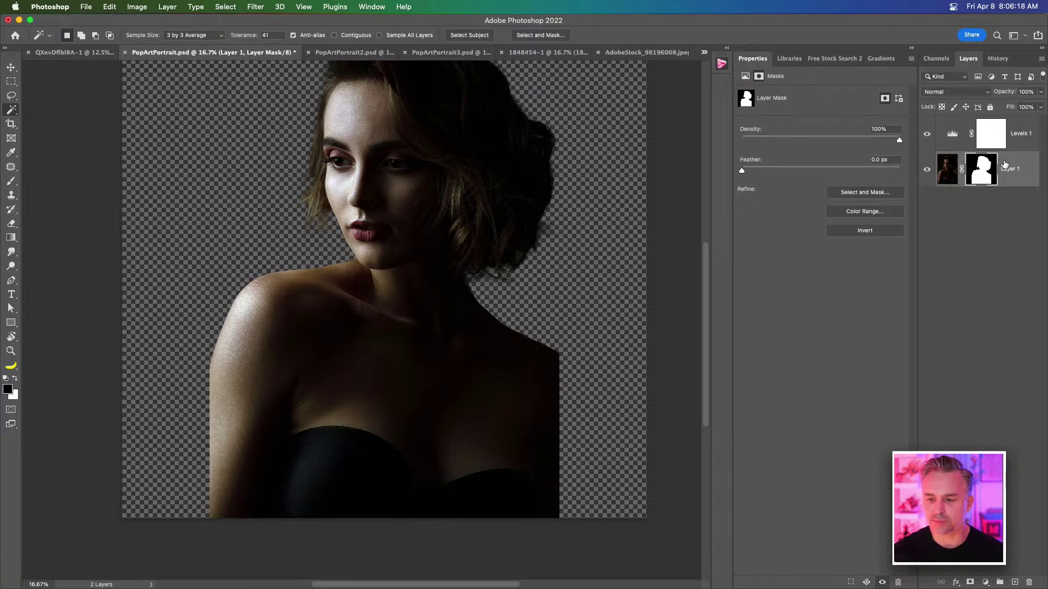
click(1014, 583)
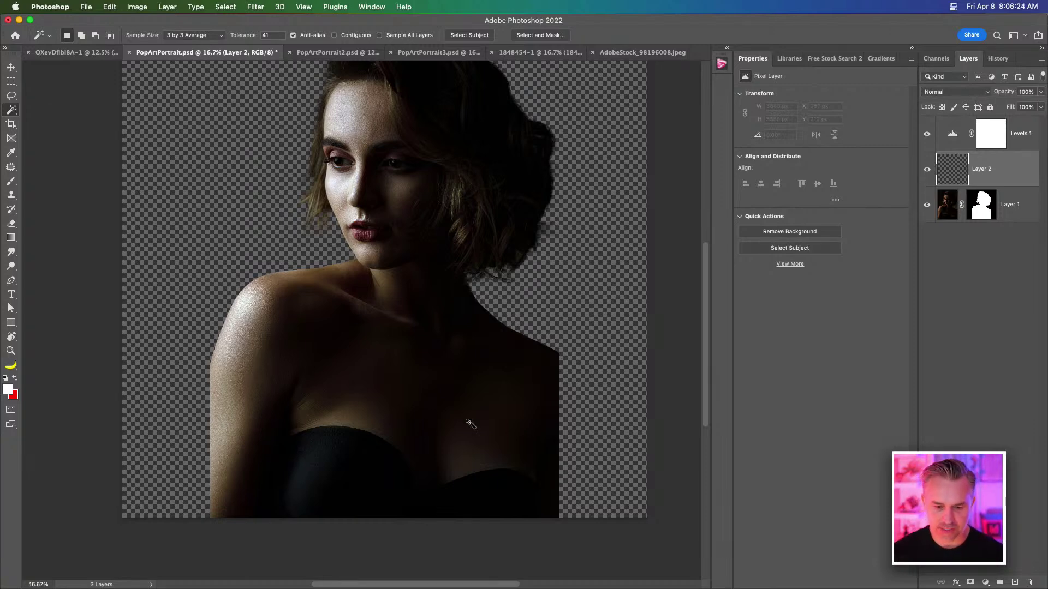
key(b)
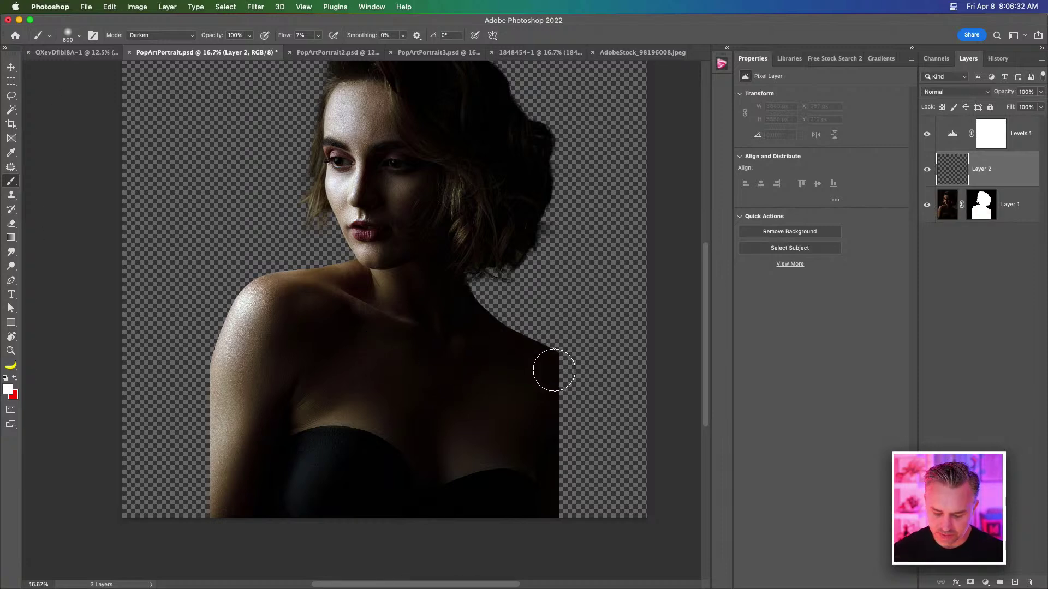
click(5, 378)
key(i)
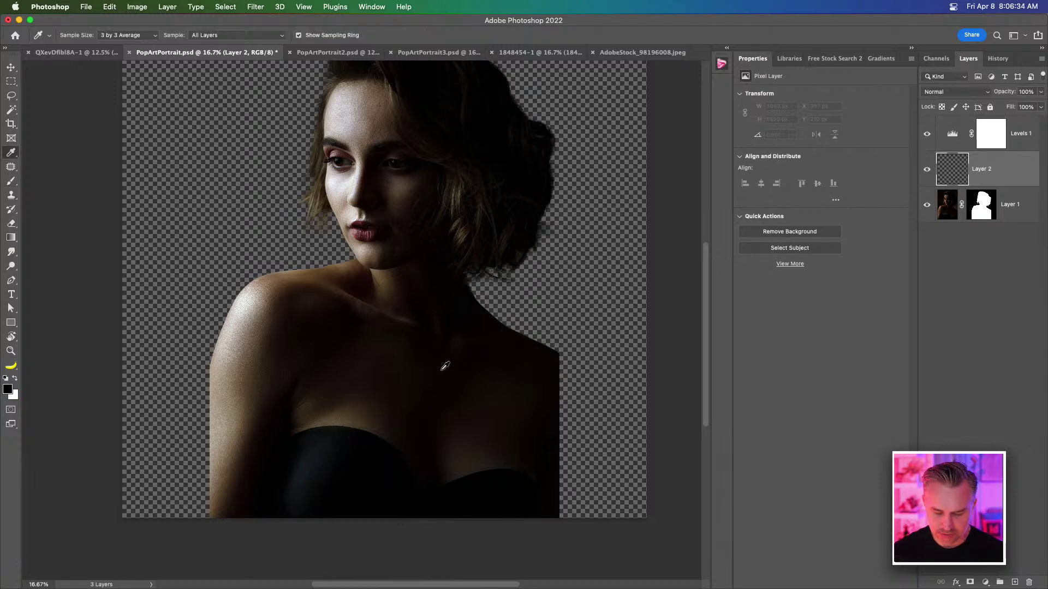
key(b)
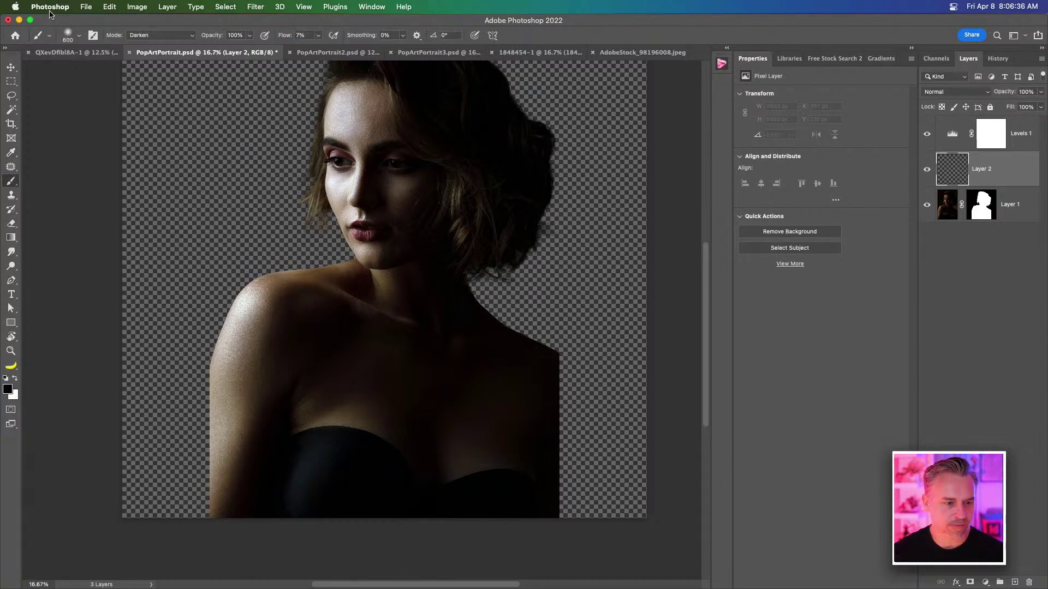
right_click(202, 179)
double_click(259, 180)
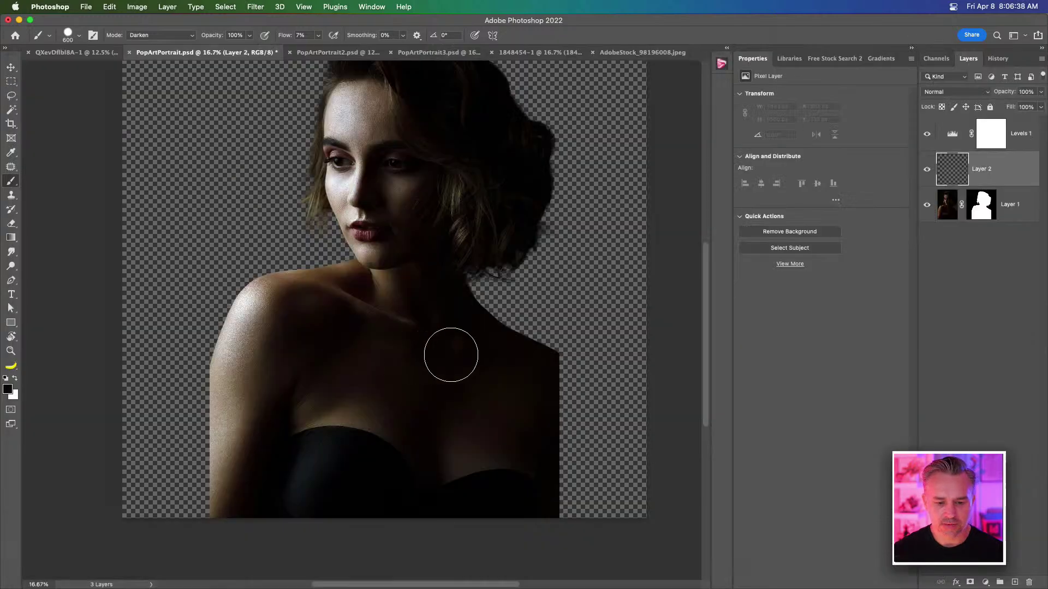
Step: Paint over the woman's straight cut-off shoulder and arm edge down to the canvas bottom, using a size 250 brush at 100% flow
key(bracketleft)
key(bracketleft)
key(bracketleft)
key(bracketleft)
drag(551, 363, 558, 518)
key(super+z)
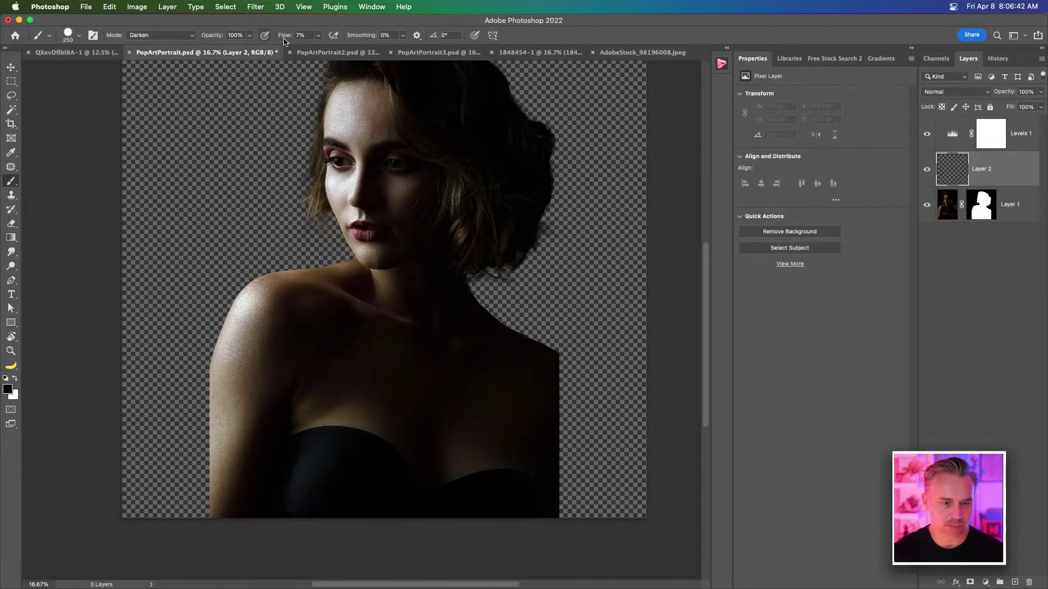
click(302, 35)
text(100)
key(Return)
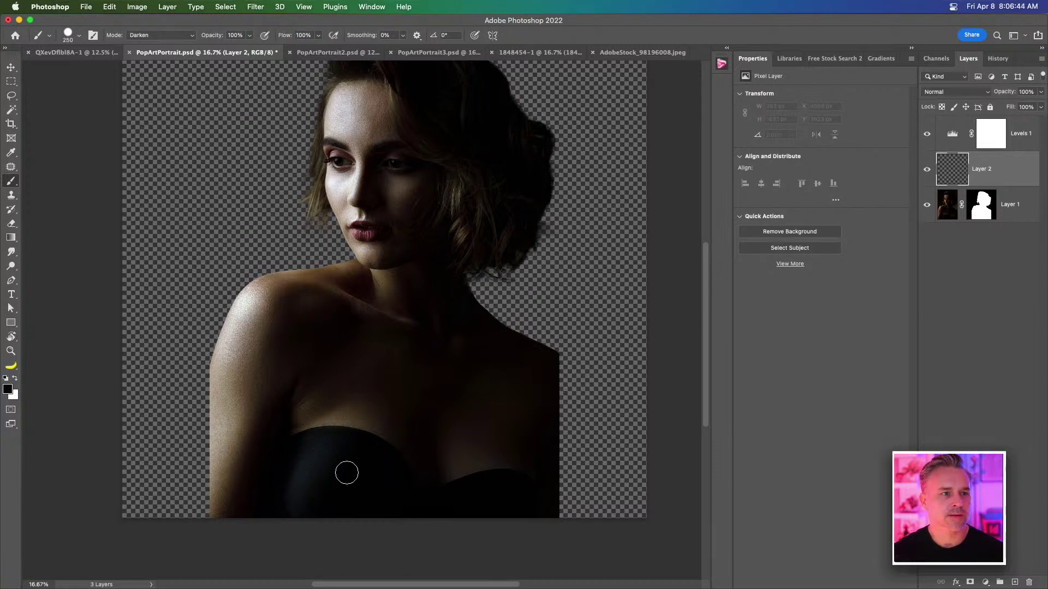
mouse_move(556, 364)
mouse_down()
mouse_move(554, 543)
mouse_move(544, 528)
mouse_up()
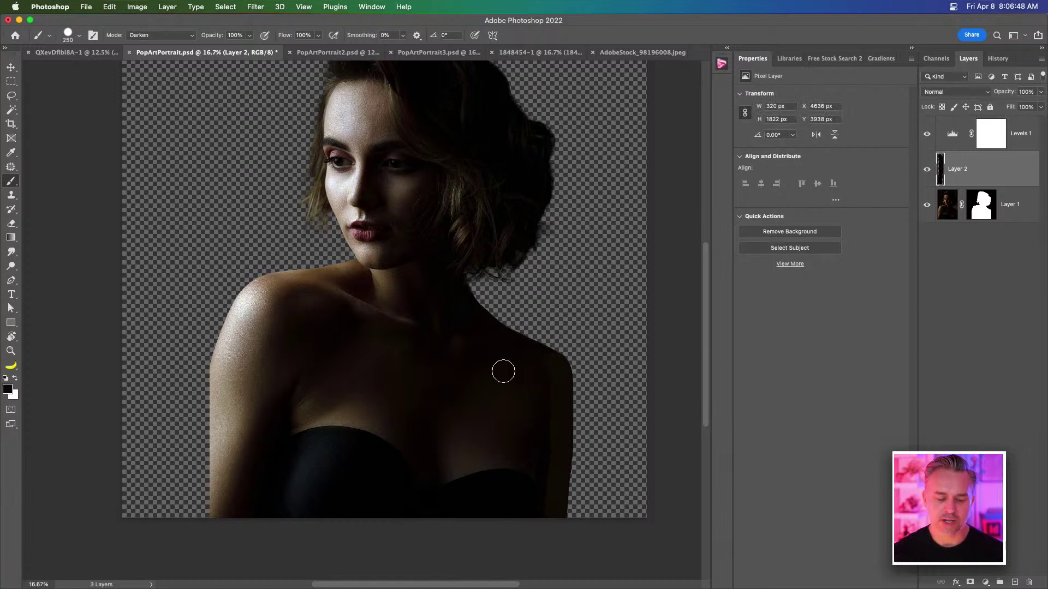
Step: Apply a Hue/Saturation adjustment to the painted arm edge on Layer 2
key(super+minus)
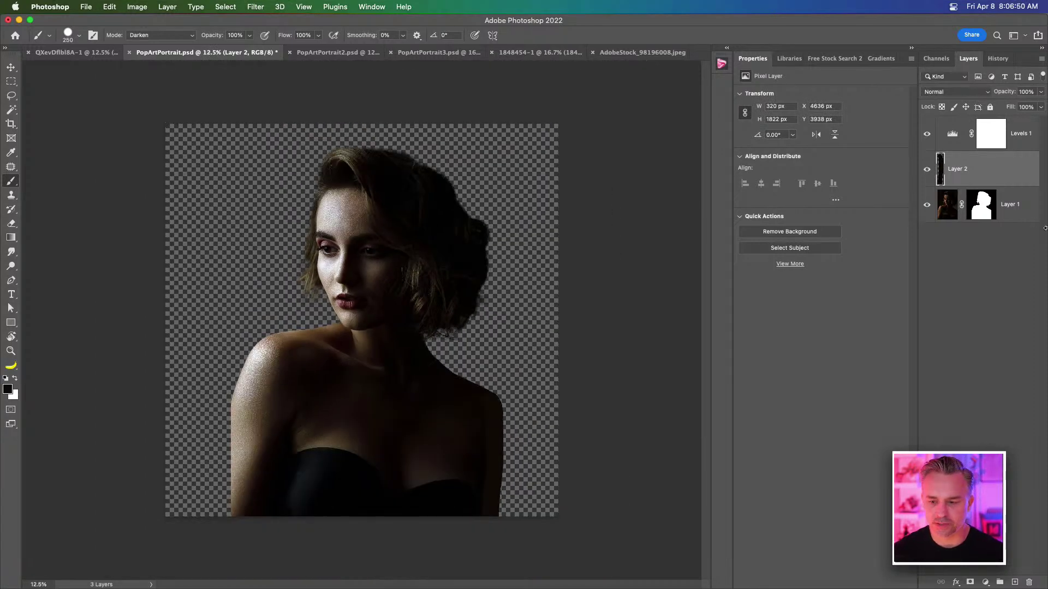
click(1012, 205)
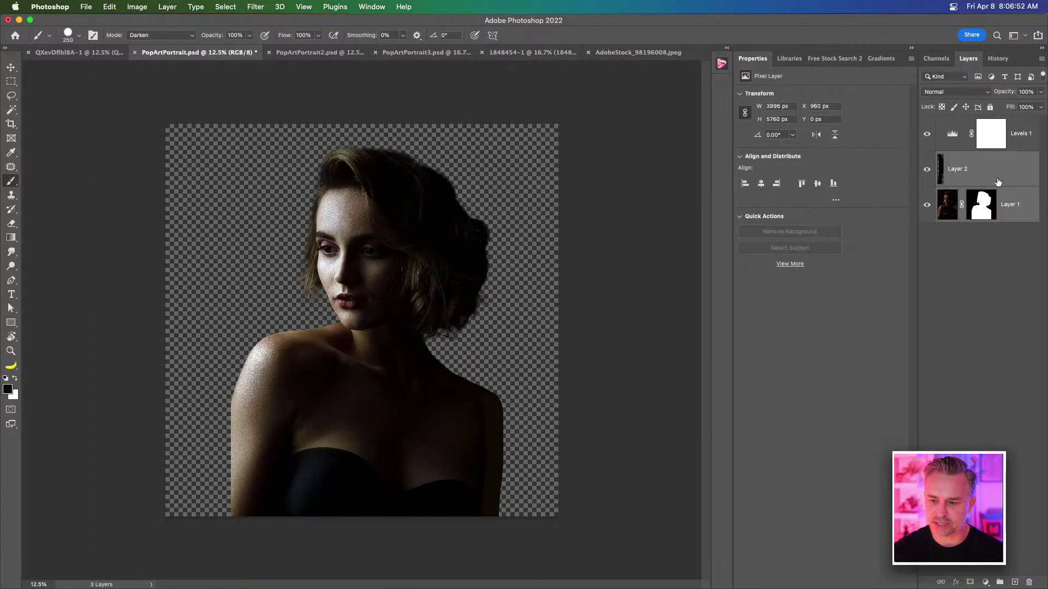
click(998, 182)
key(super+u)
click(689, 304)
key(Return)
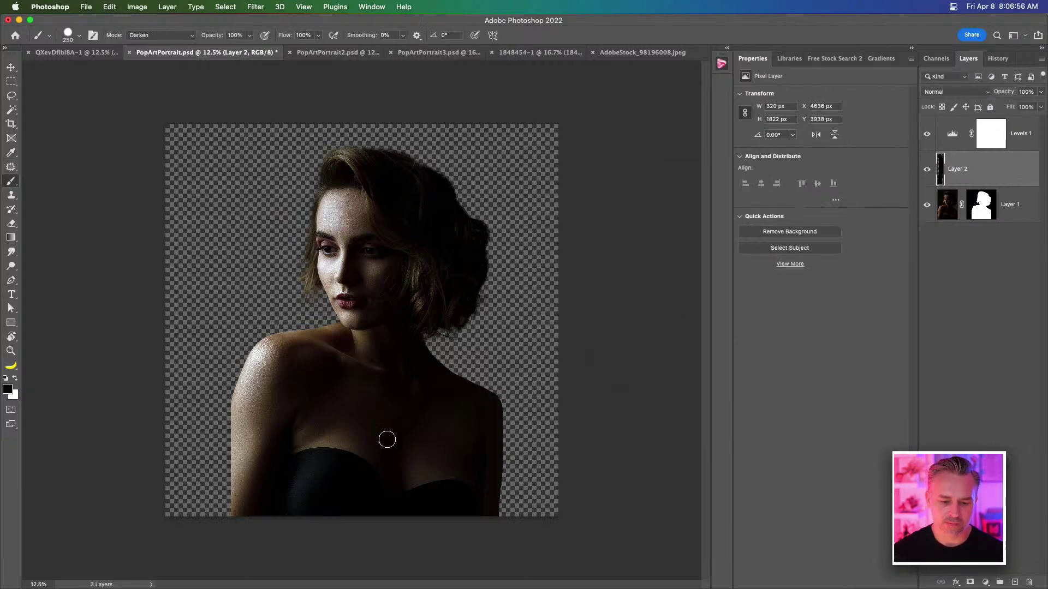
Step: Paint over the inner side of the repaired arm on Layer 2 with the size 250 black brush in Darken mode
key(super+equal)
key(super+equal)
scroll(386, 433, down, 5)
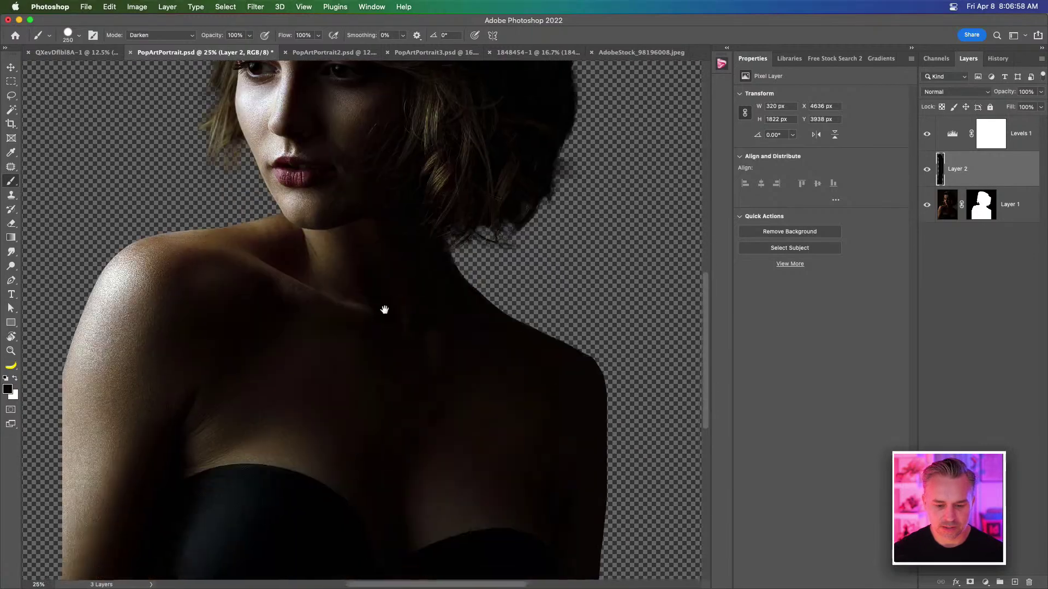
mouse_move(559, 348)
mouse_down()
mouse_move(565, 431)
mouse_move(533, 517)
mouse_up()
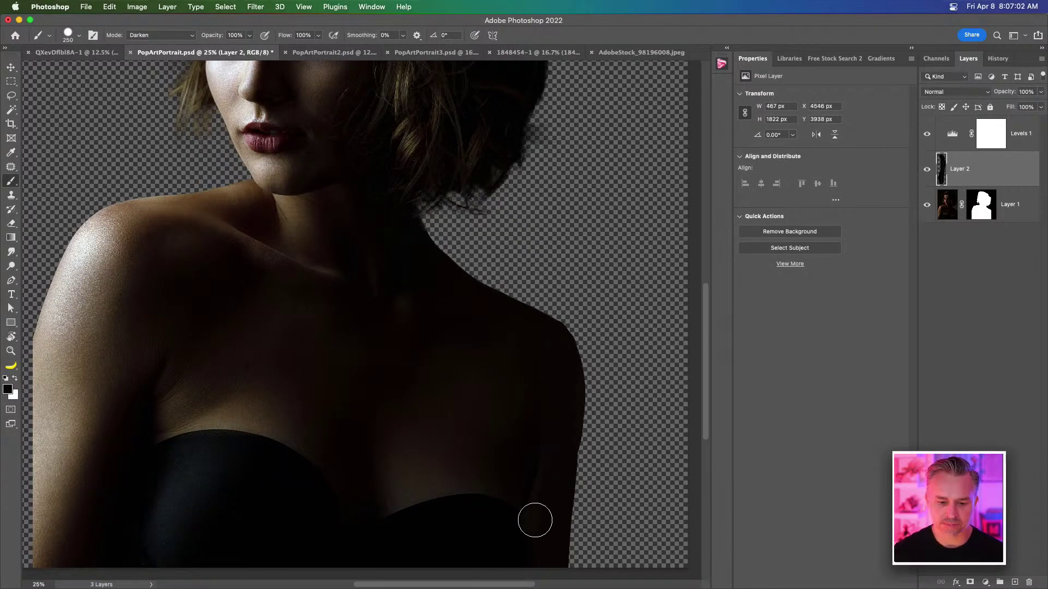
key(super+minus)
scroll(501, 433, up, 3)
scroll(501, 433, left, 2)
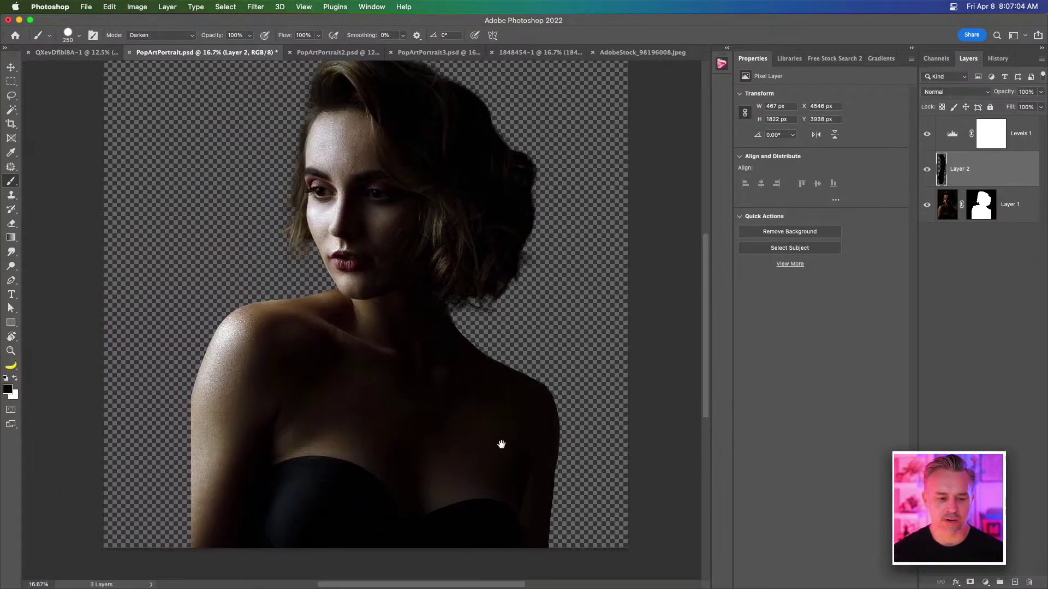
Step: Convert Layer 2 and the masked Layer 1 together into one Smart Object
shift+click(1011, 205)
right_click(1010, 205)
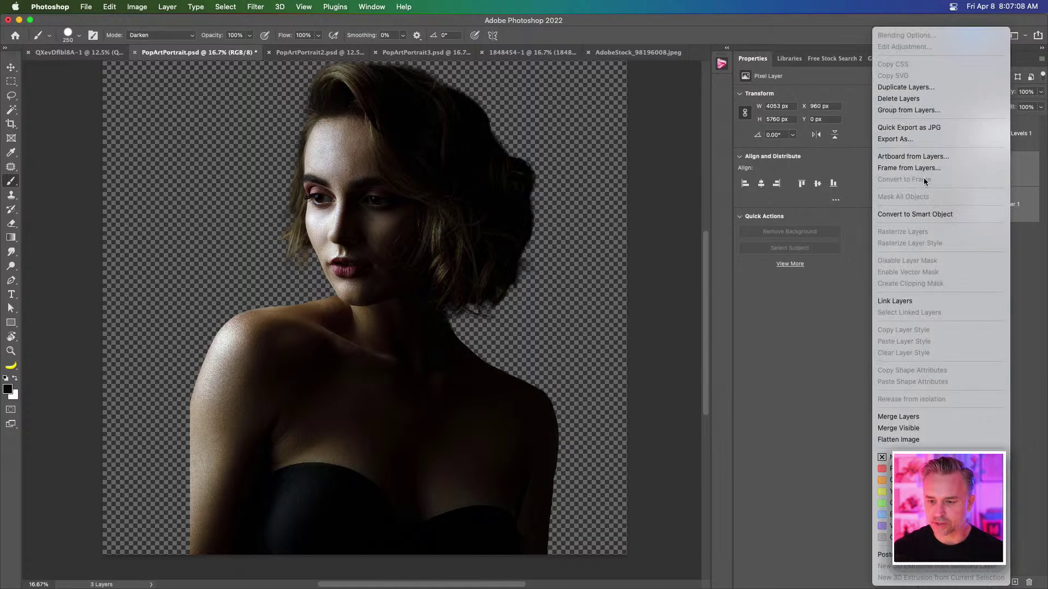
click(928, 214)
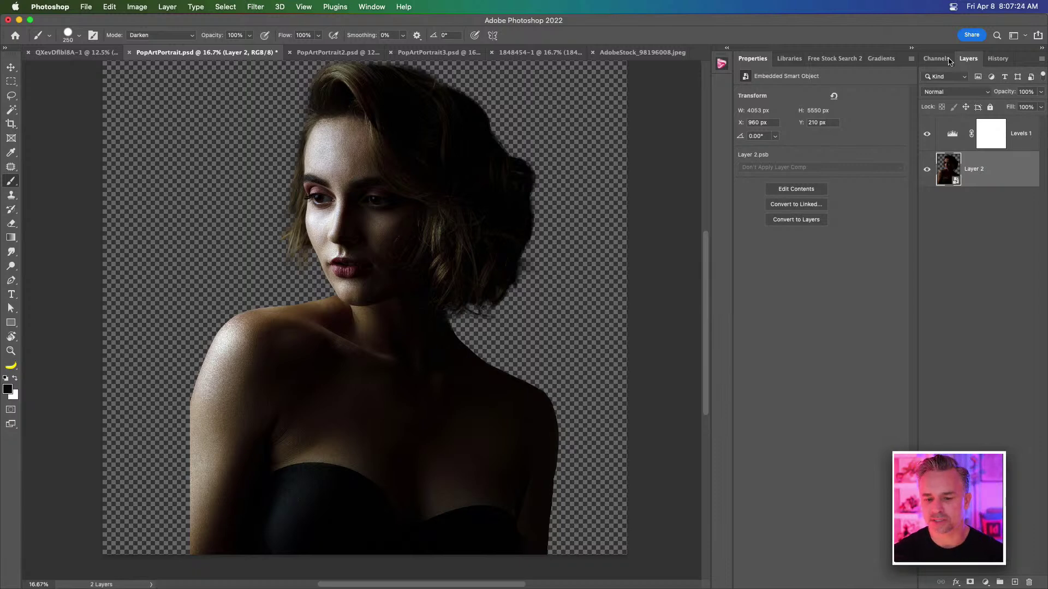
Step: Add a new empty layer and place it beneath the woman's Smart Object
click(11, 82)
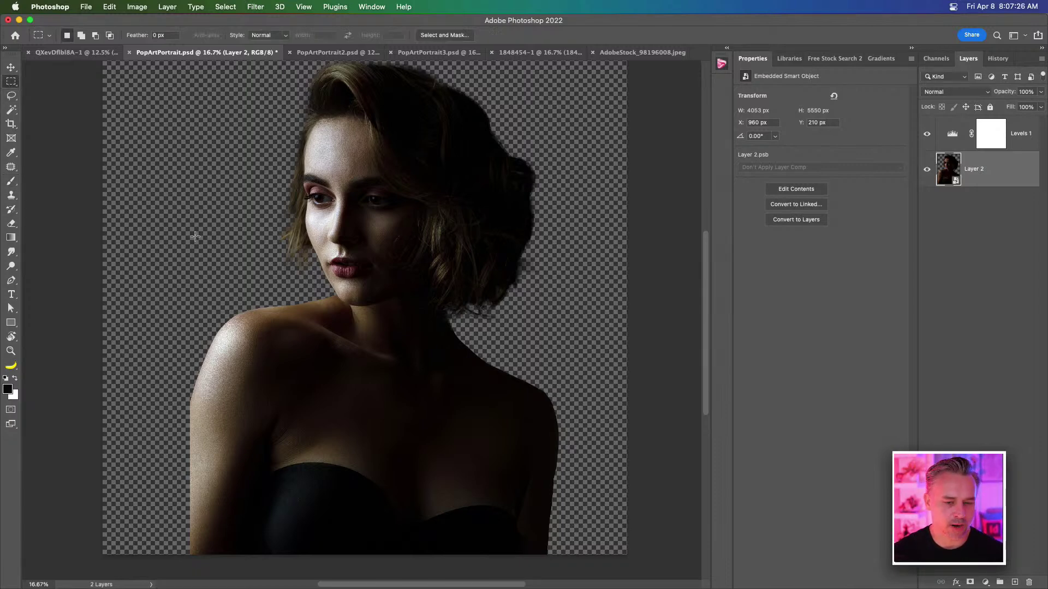
scroll(195, 236, up, 3)
scroll(195, 235, left, 1)
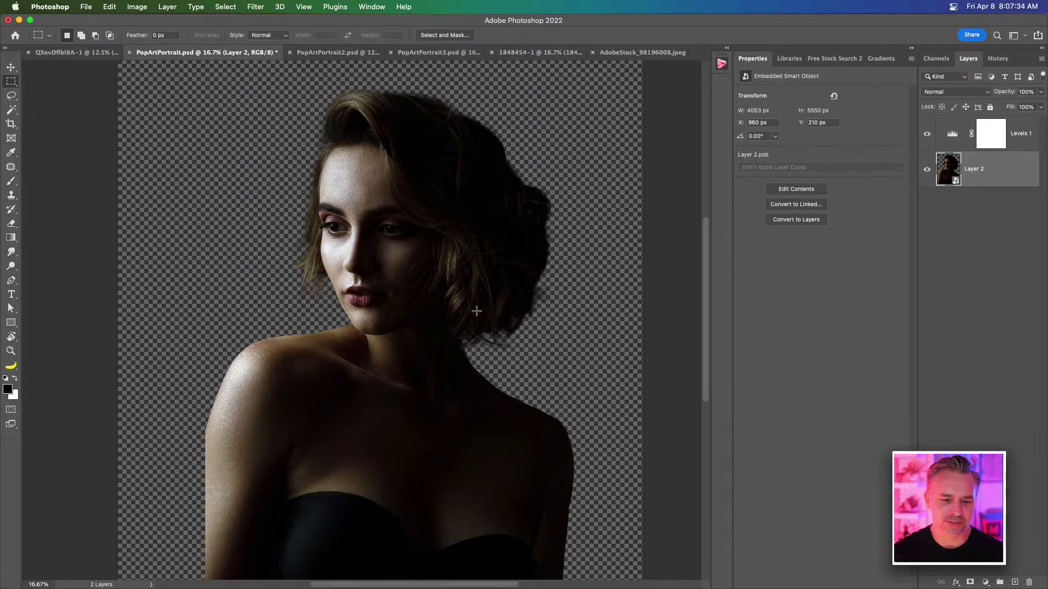
mouse_move(302, 260)
mouse_down()
mouse_move(313, 227)
mouse_move(300, 274)
mouse_move(314, 257)
mouse_up()
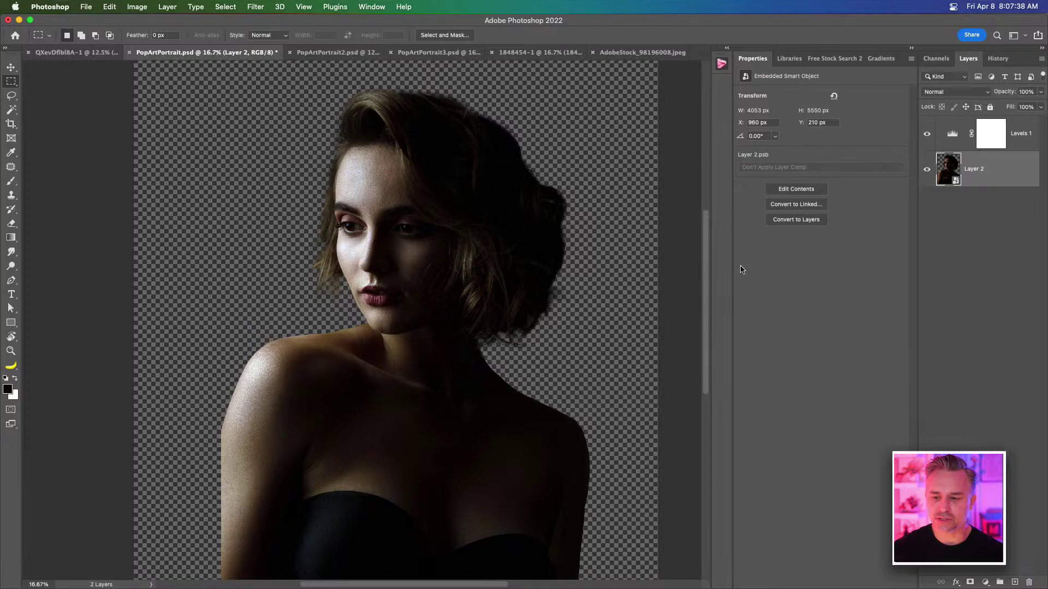
click(1015, 583)
drag(986, 164, 995, 241)
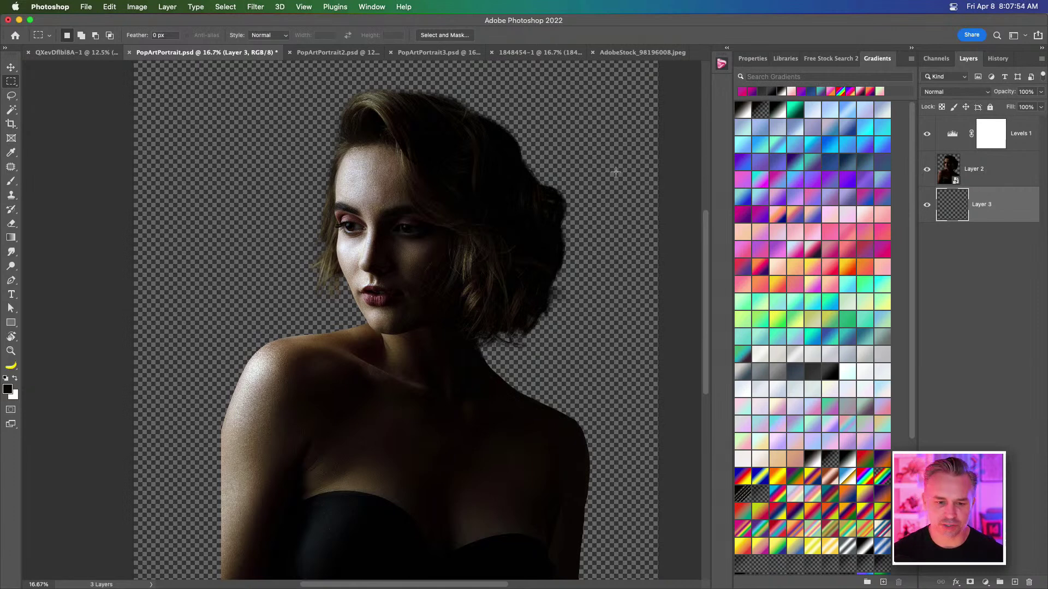
Step: Resize the image to 2000 × 2000 pixels and fit it to the window
click(137, 7)
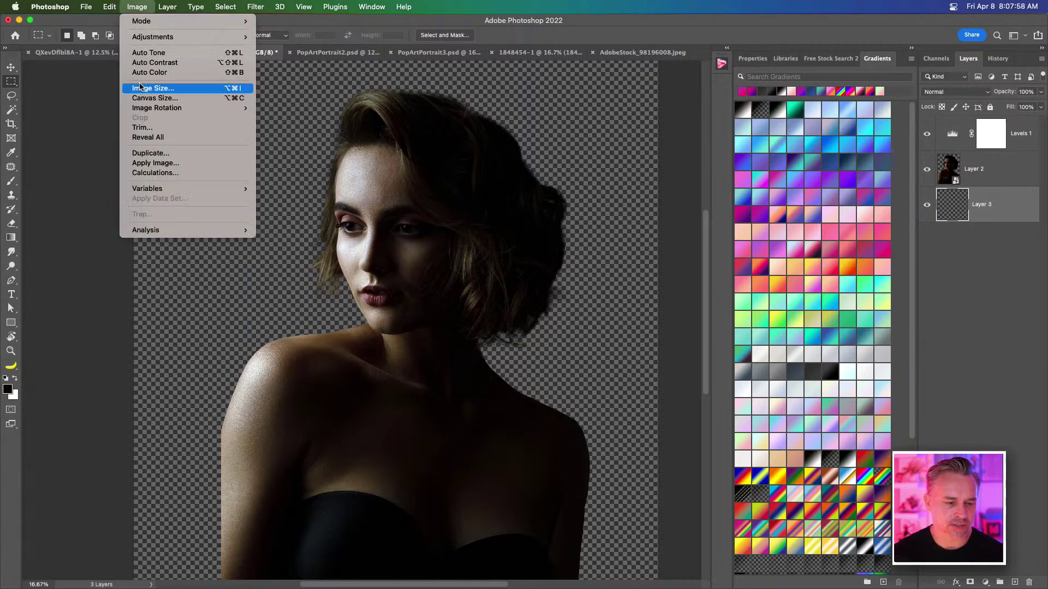
click(141, 88)
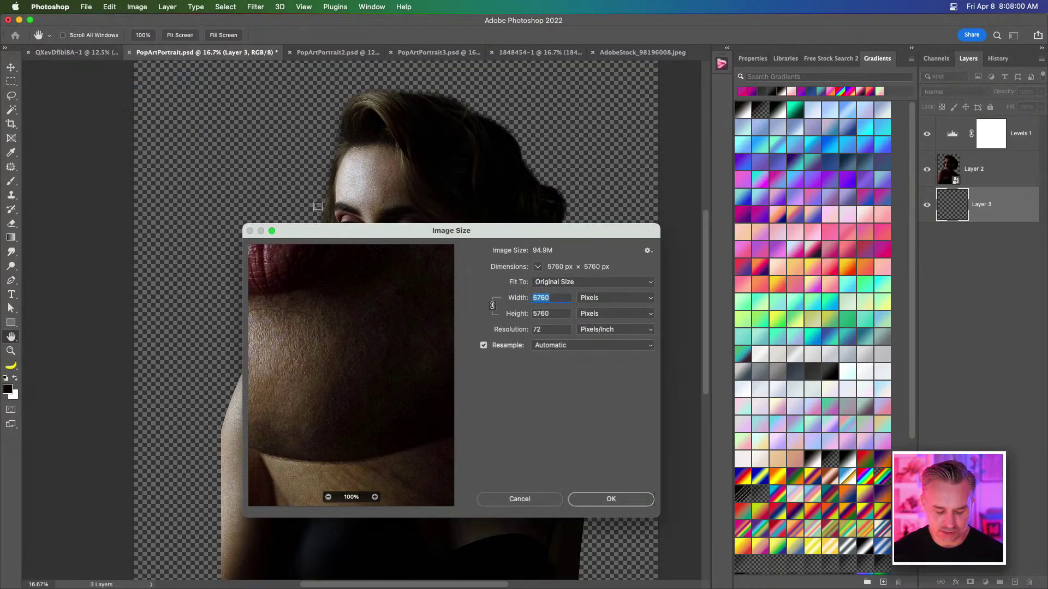
text(2000)
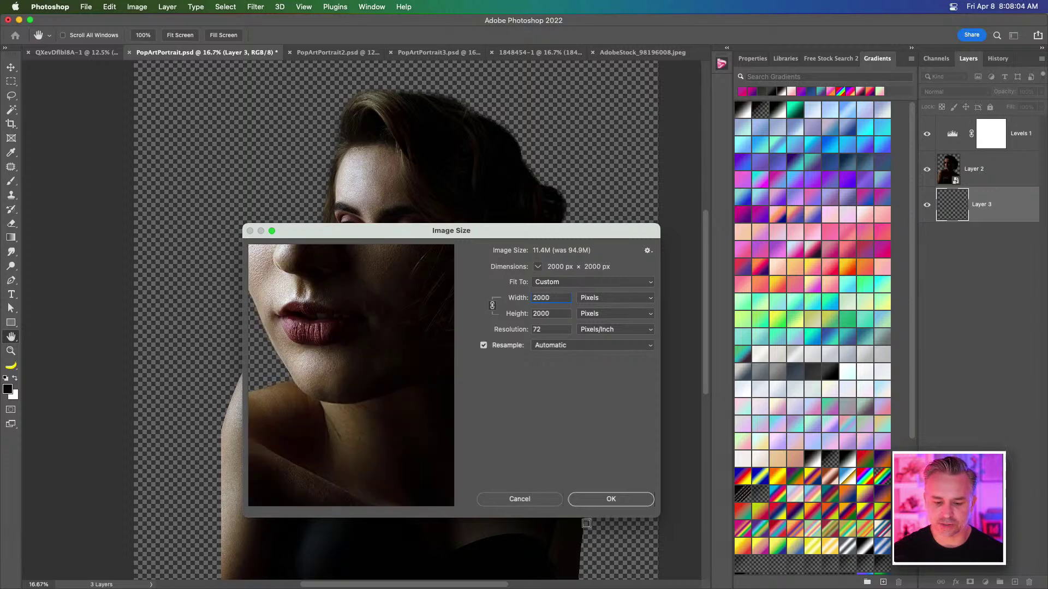
click(599, 499)
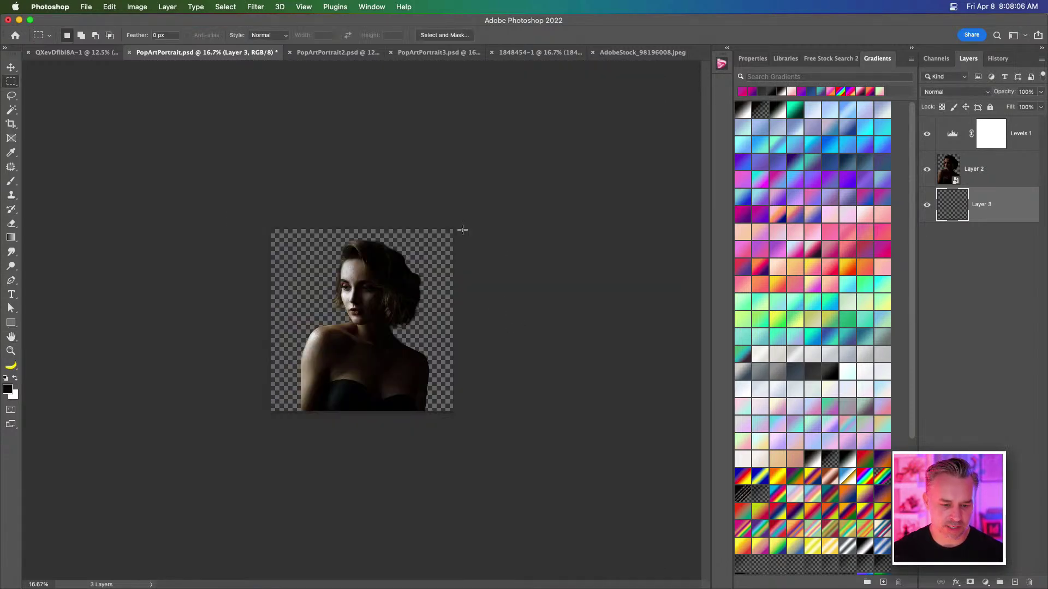
key(super+0)
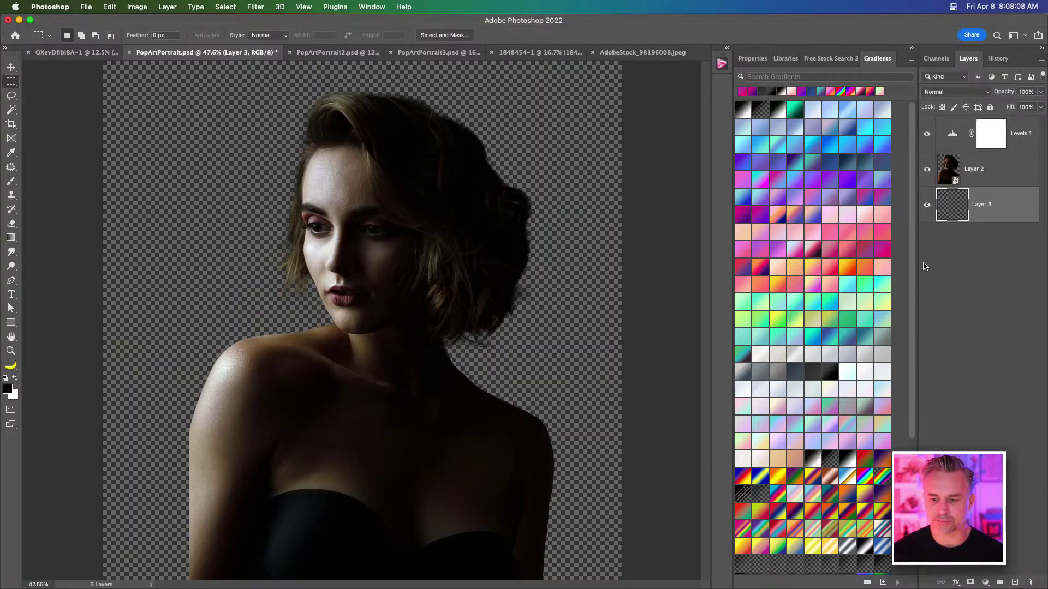
Step: Fill the empty bottom layer with a pastel peach gradient and clip the Levels 1 adjustment to the woman's Smart Object
click(778, 269)
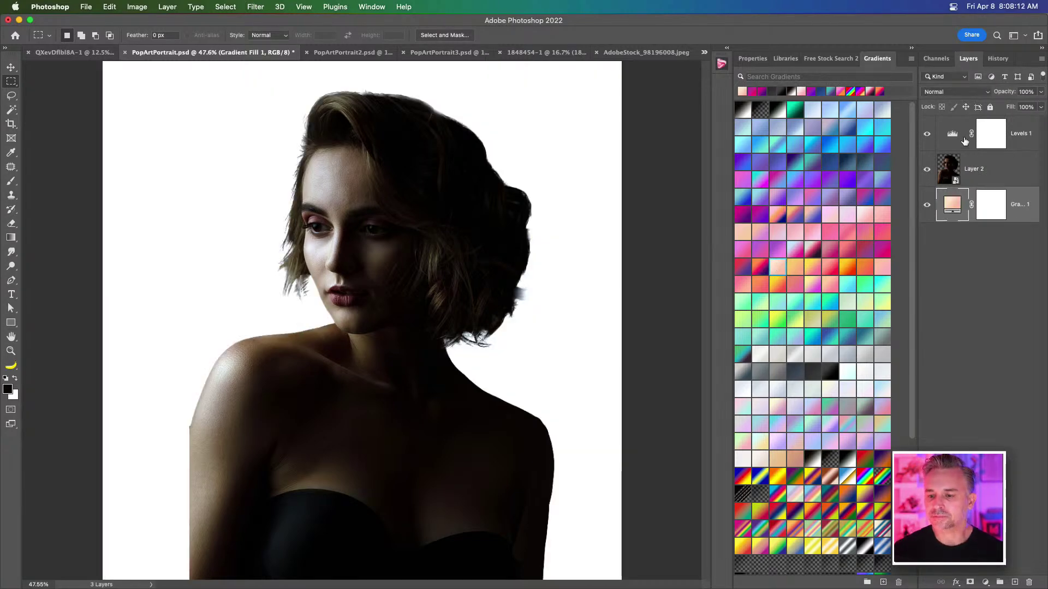
alt+click(989, 152)
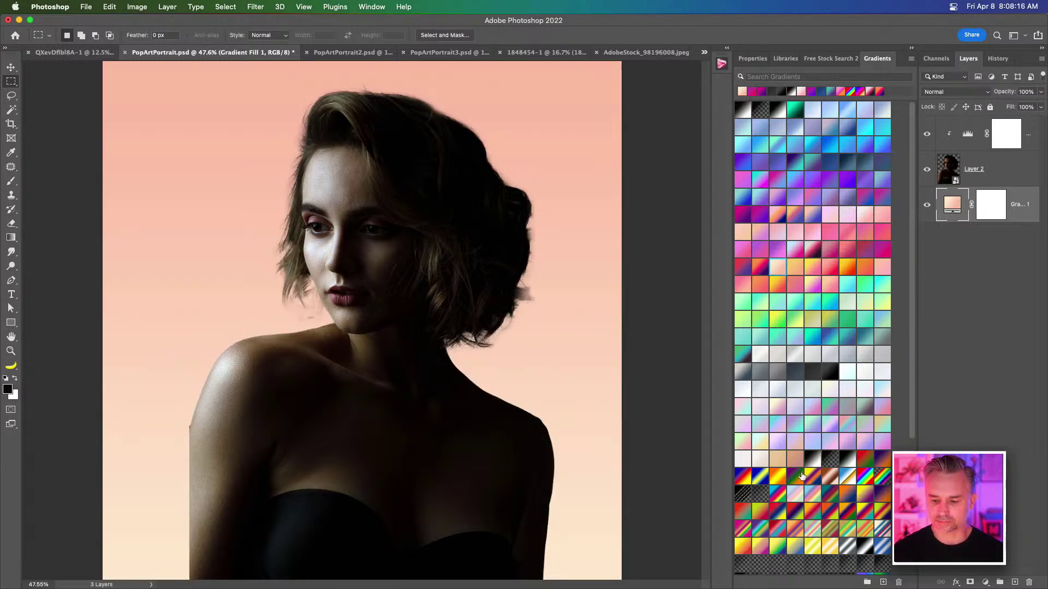
Step: Switch to Chrome to examine the background colours in the pop art portrait image results, and return to Photoshop
click(602, 574)
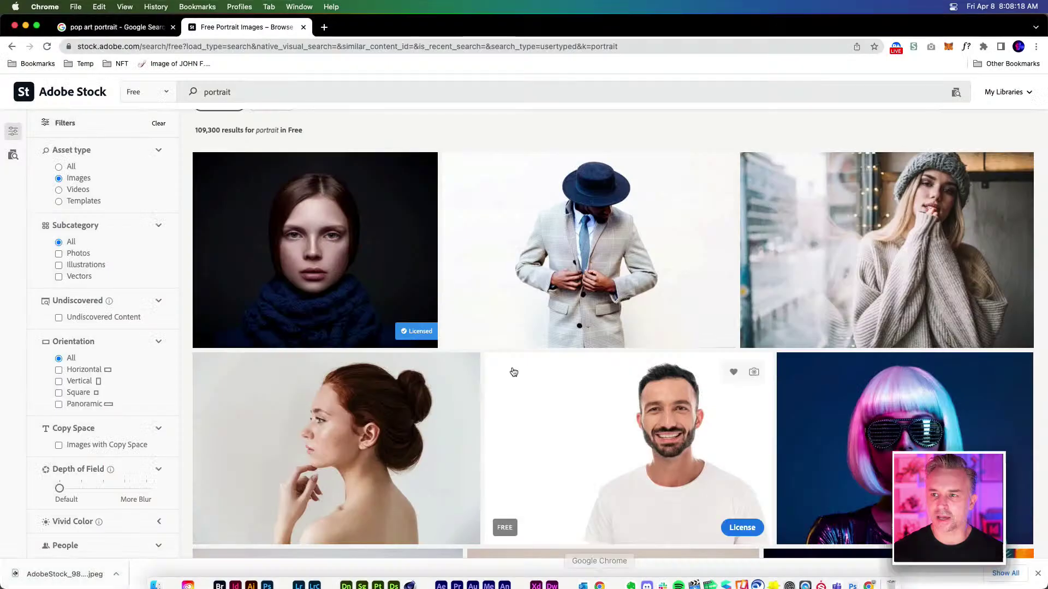
click(85, 26)
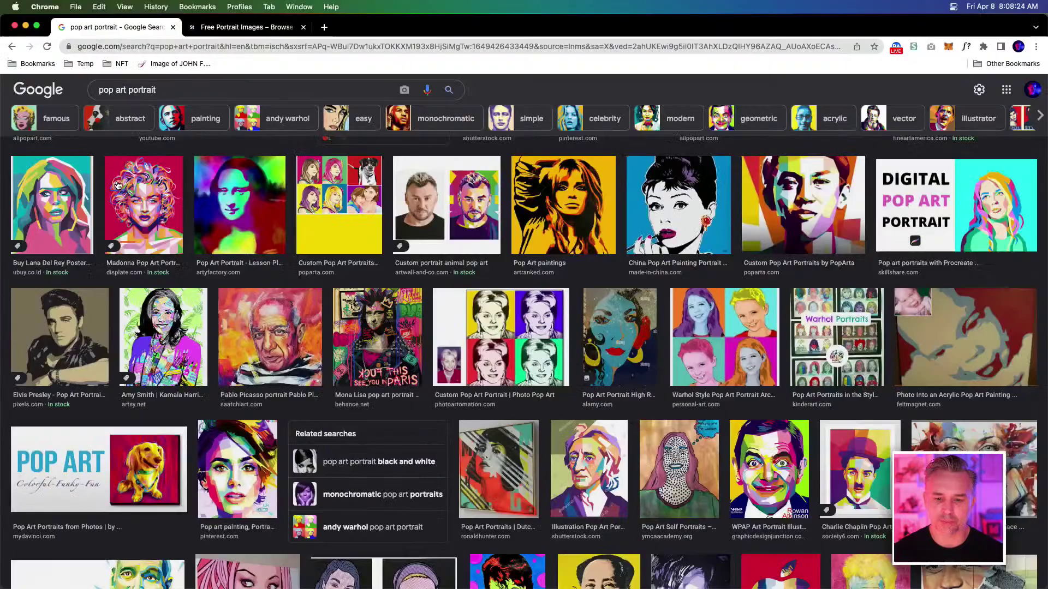
click(25, 25)
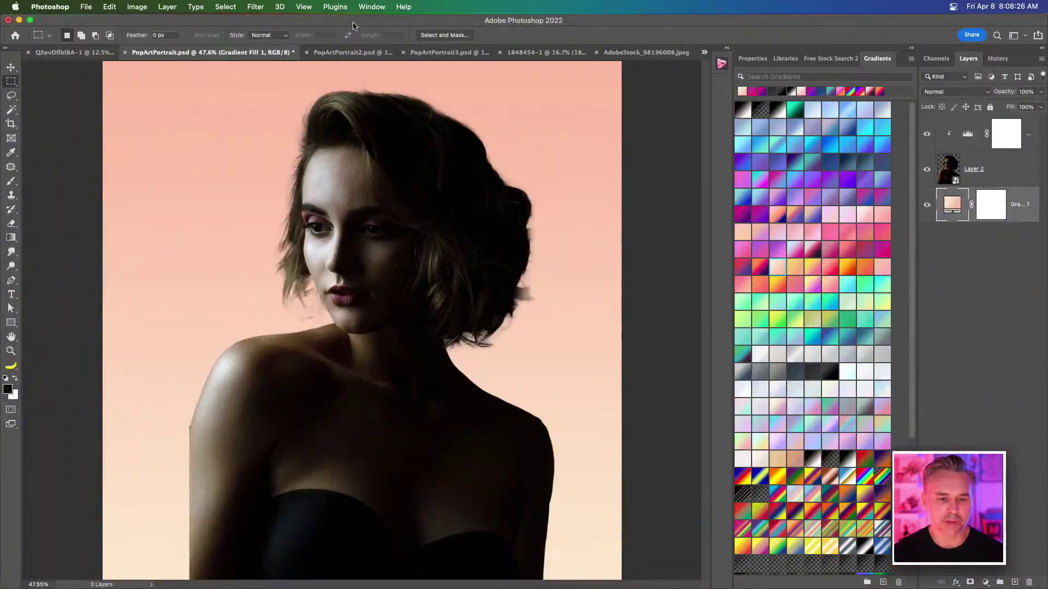
Step: Display the colour swatches and dock them beside the gradients
click(369, 7)
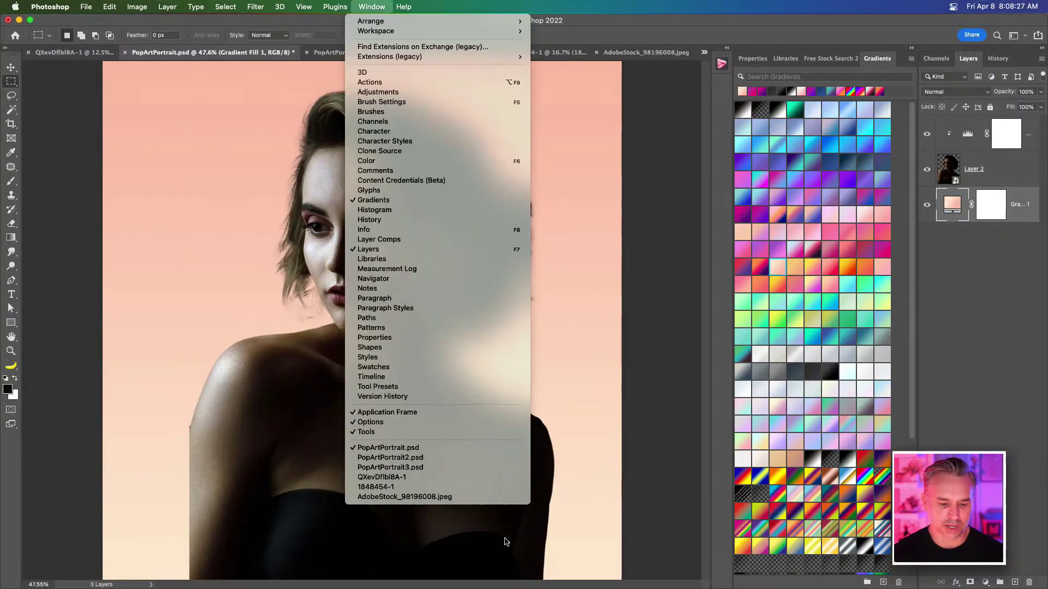
click(393, 367)
drag(364, 67, 876, 58)
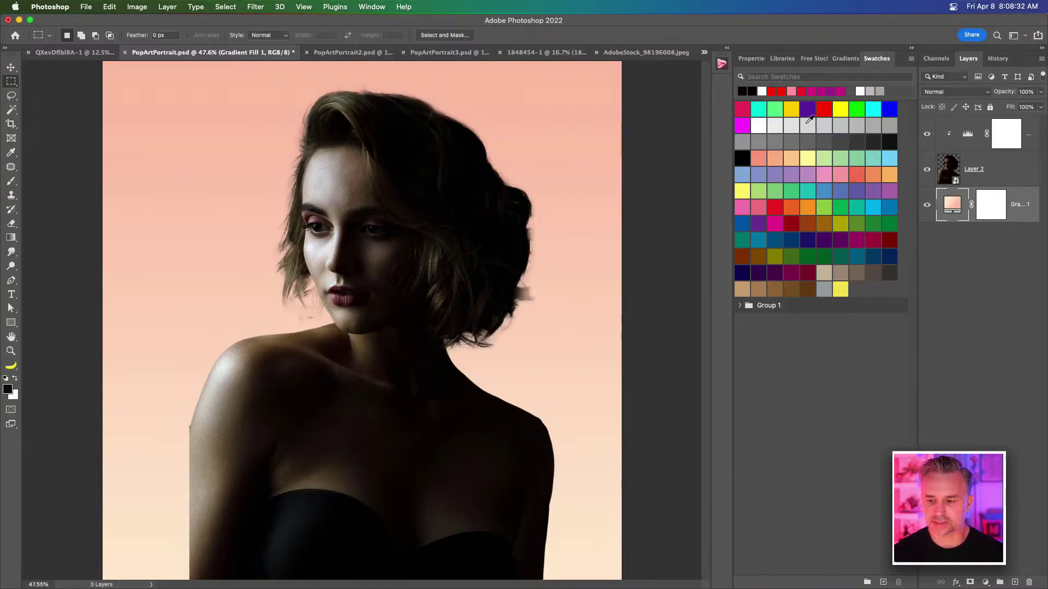
Step: Replace the background gradient with a solid colour fill, trying red and lime green swatches and settling on bright yellow
click(775, 207)
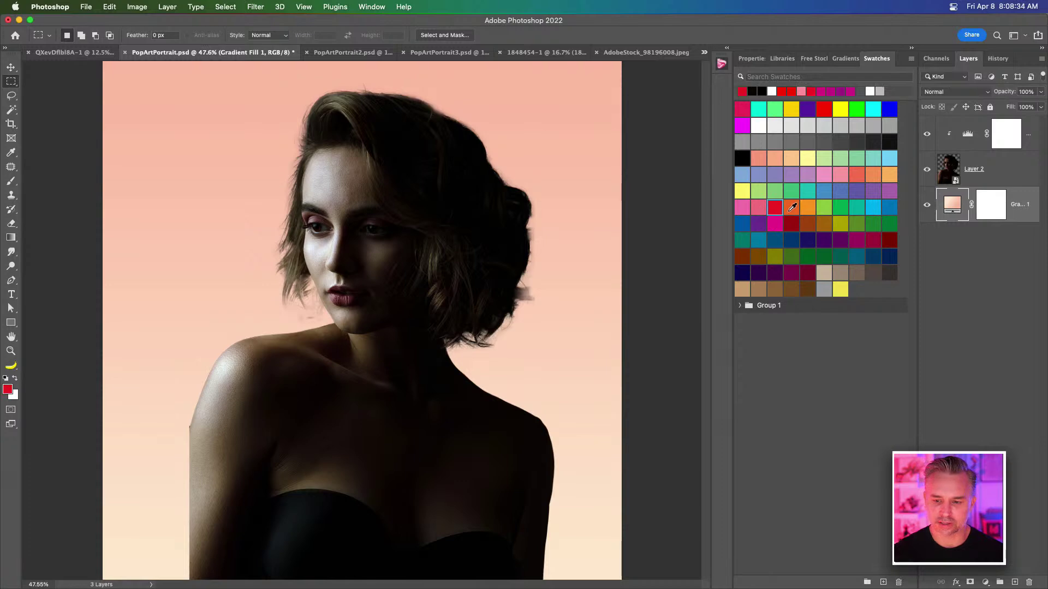
drag(778, 206, 1018, 208)
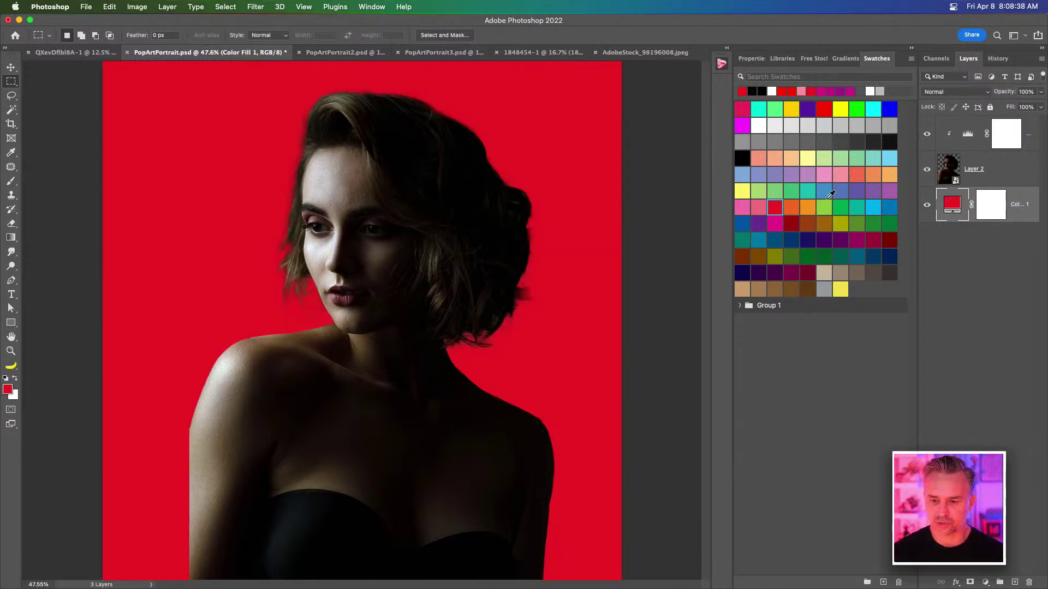
drag(825, 205, 977, 201)
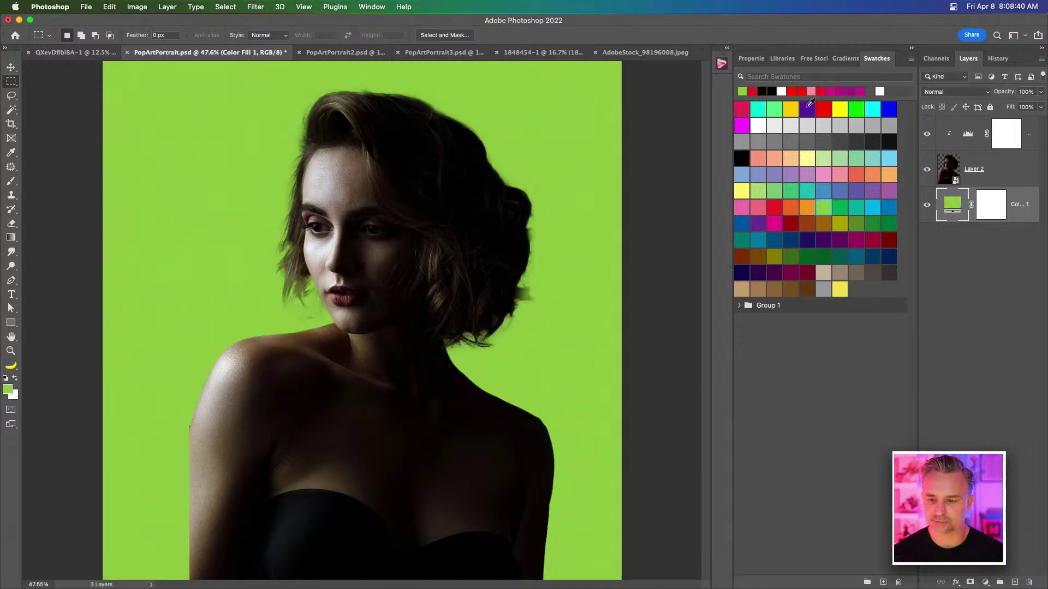
drag(823, 110, 998, 214)
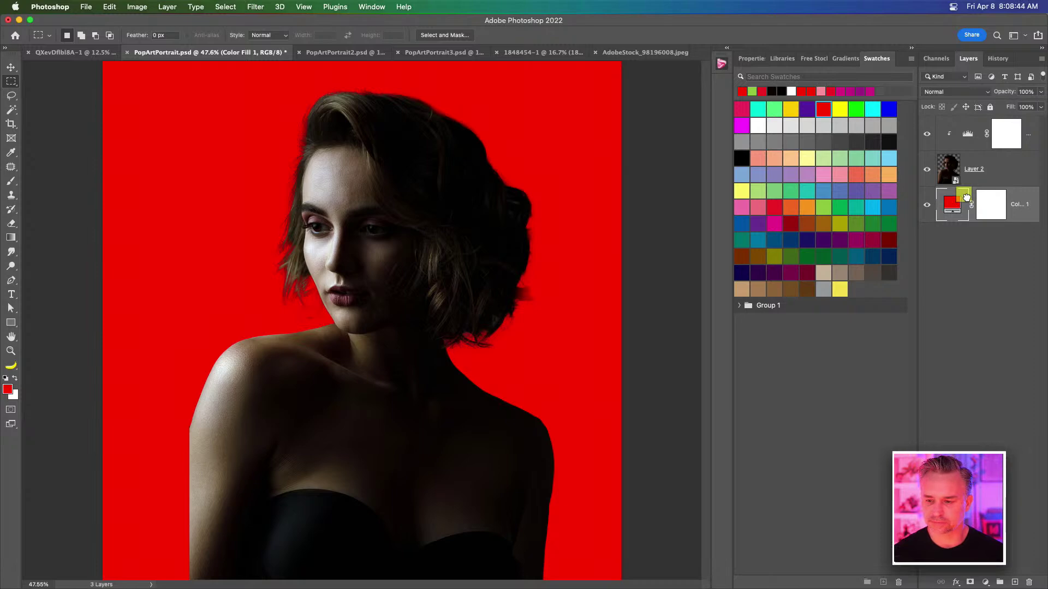
click(841, 107)
Step: Widen the layer list, select the woman's Smart Object Layer 2 and hide the Levels 1 adjustment
click(991, 171)
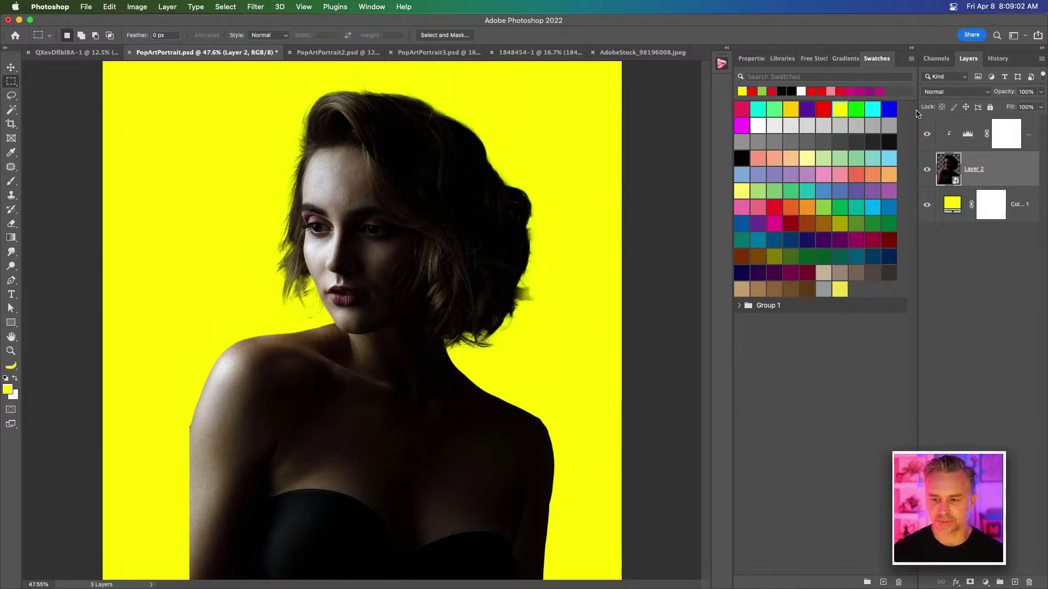
drag(919, 111, 842, 111)
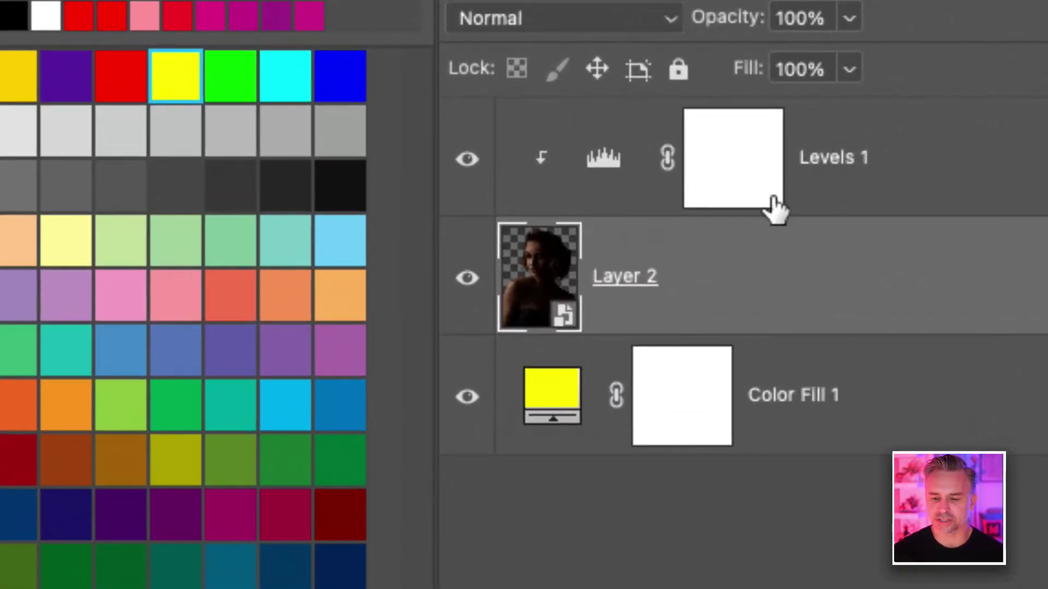
click(811, 204)
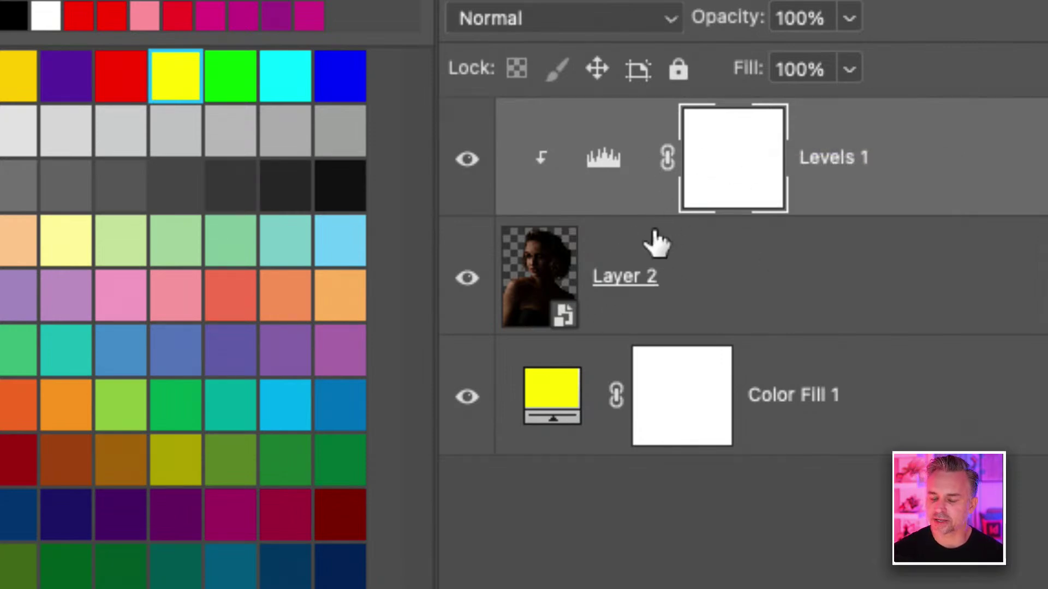
click(725, 281)
click(462, 163)
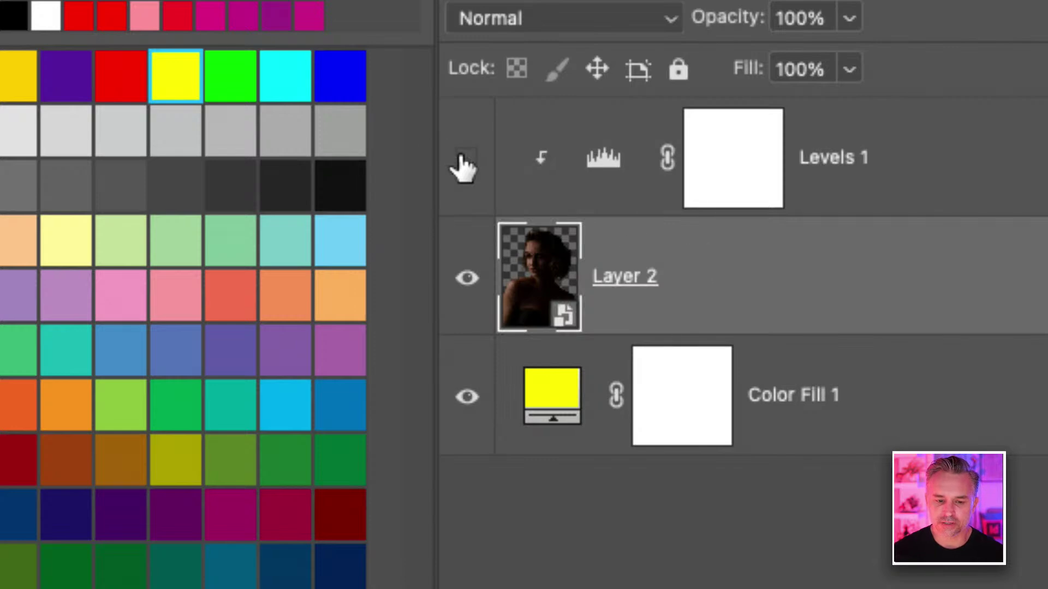
Step: Apply an automatic Levels correction to the Layer 2 Smart Object and expand its Smart Filters
key(super+l)
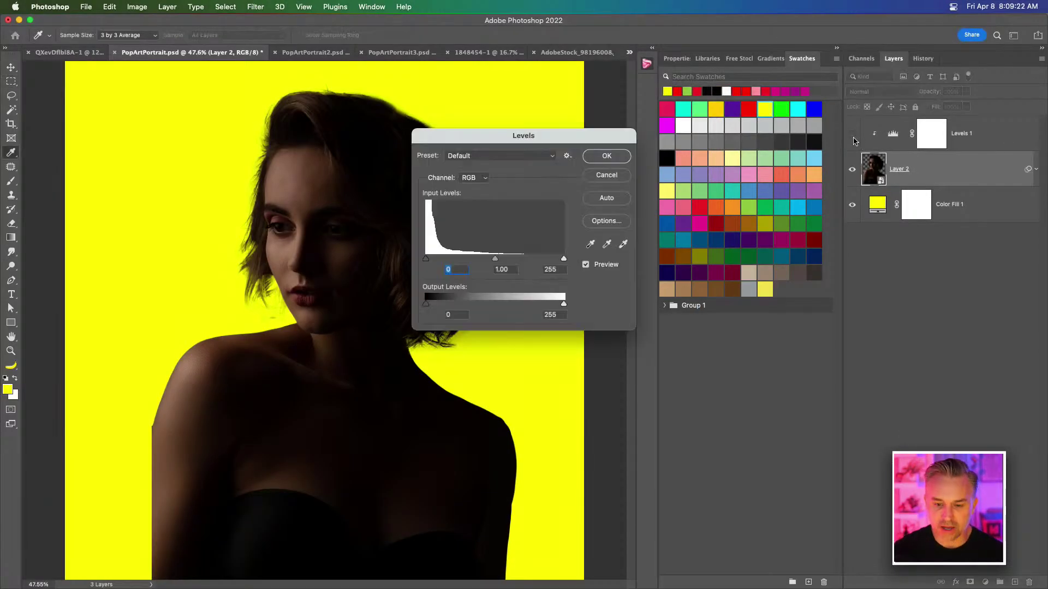
drag(510, 134, 554, 218)
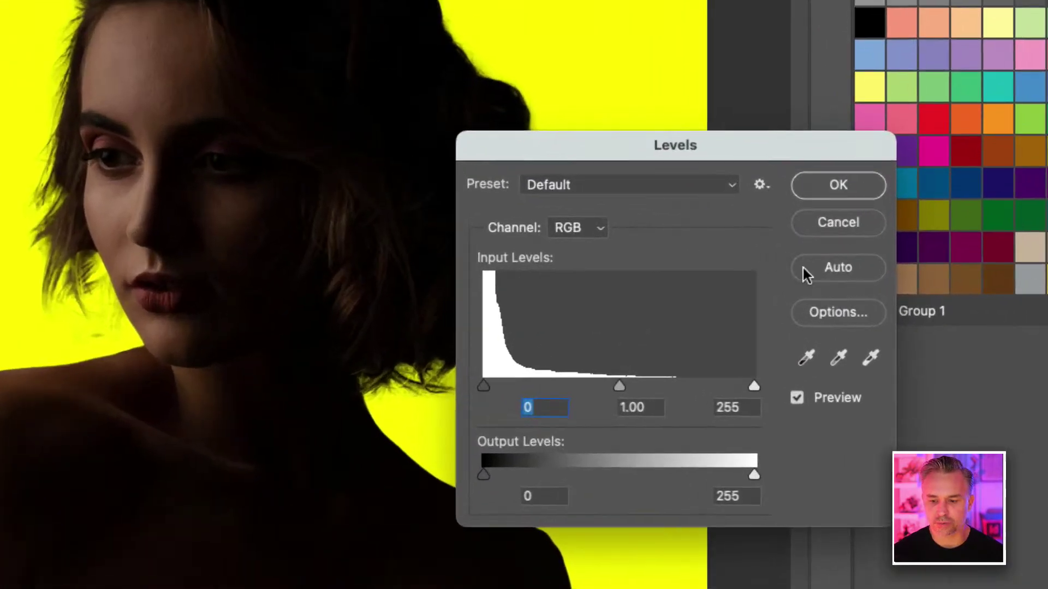
click(807, 267)
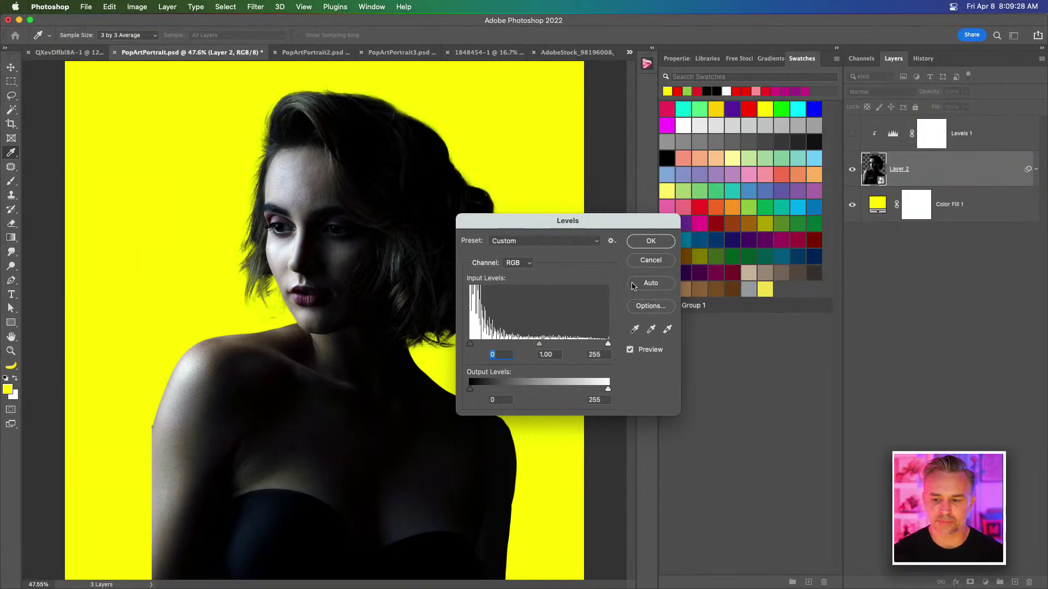
click(644, 245)
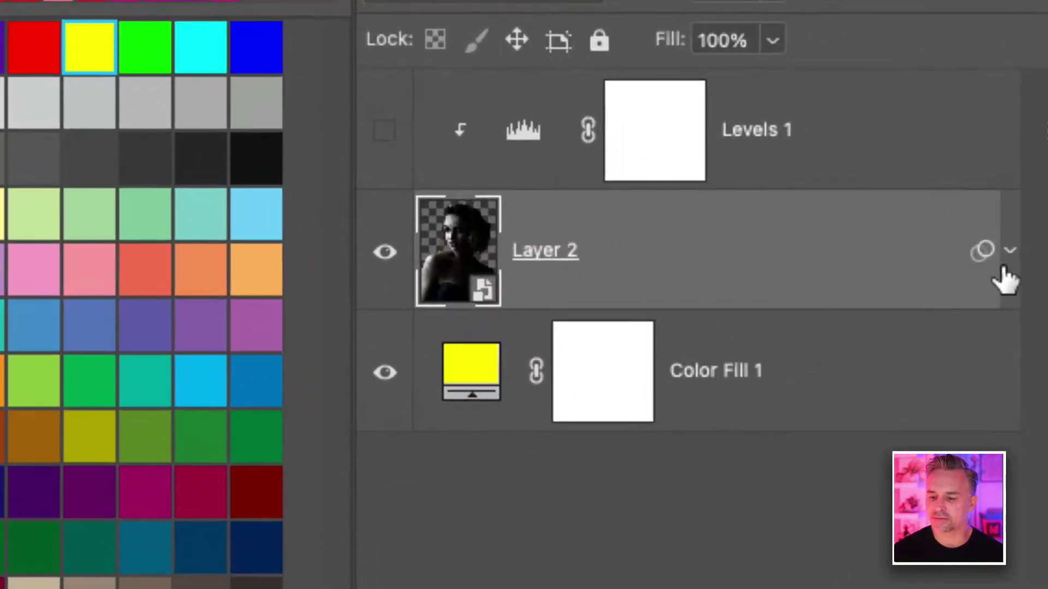
click(1016, 233)
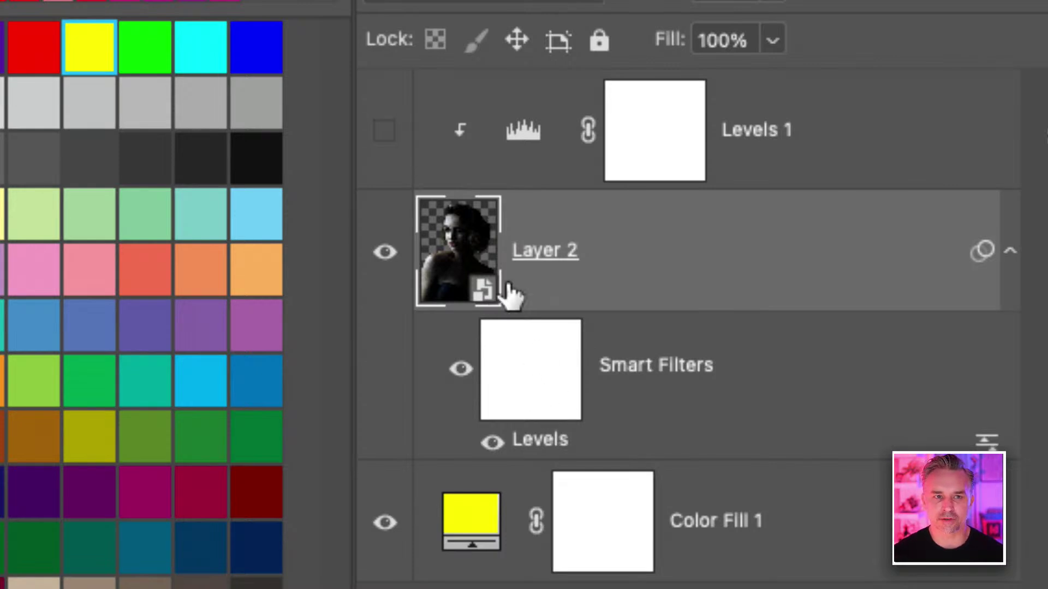
Step: Delete the hidden Levels 1 adjustment layer and open the contents of the Layer 2 Smart Object
click(809, 145)
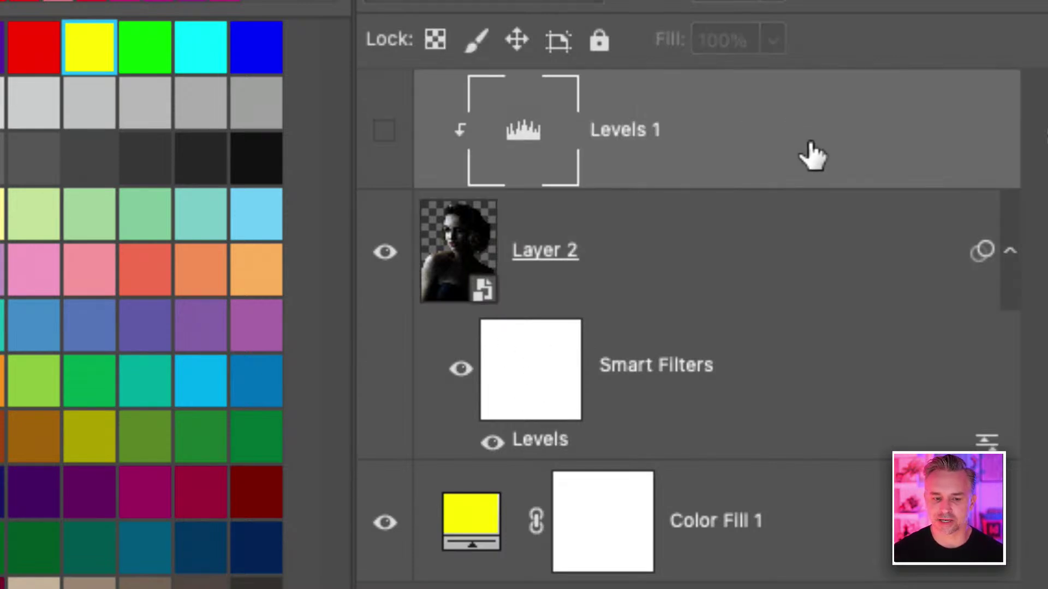
key(Delete)
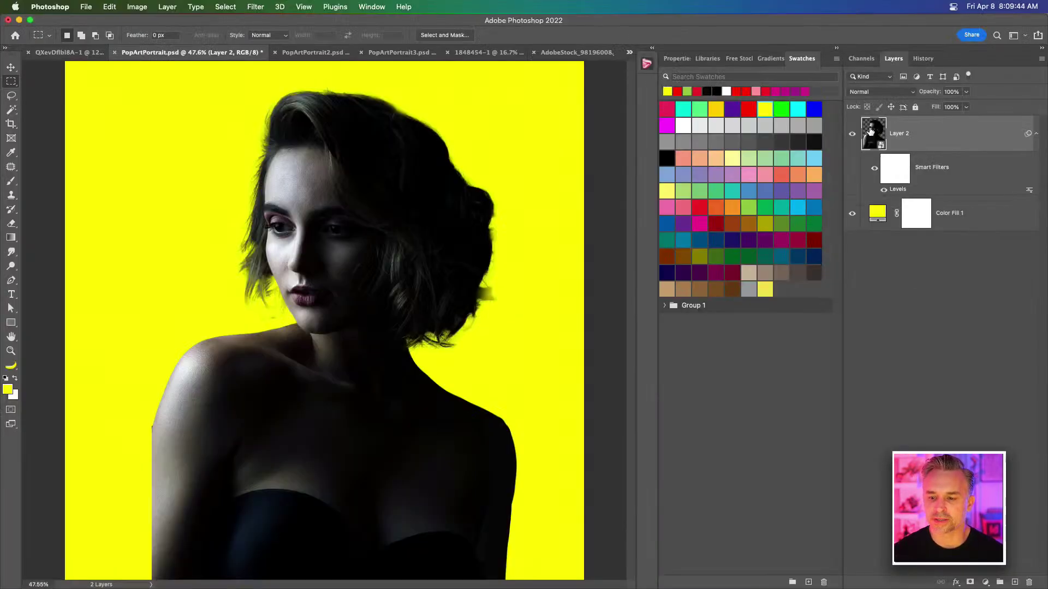
double_click(871, 131)
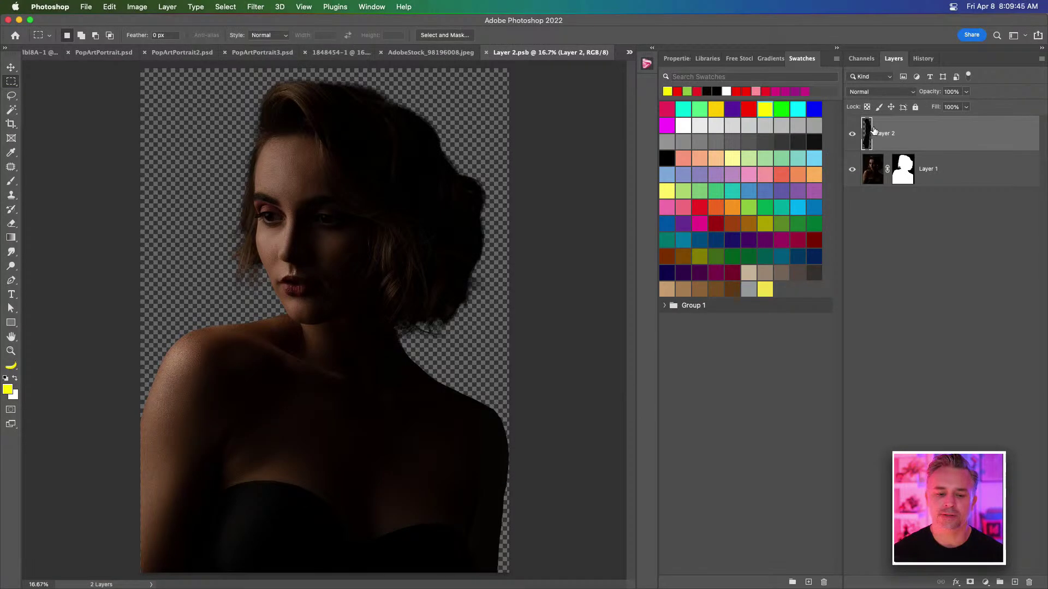
Step: Brighten the woman inside the Smart Object with a new Levels adjustment layer, setting the white input level to 111
click(986, 583)
click(1004, 389)
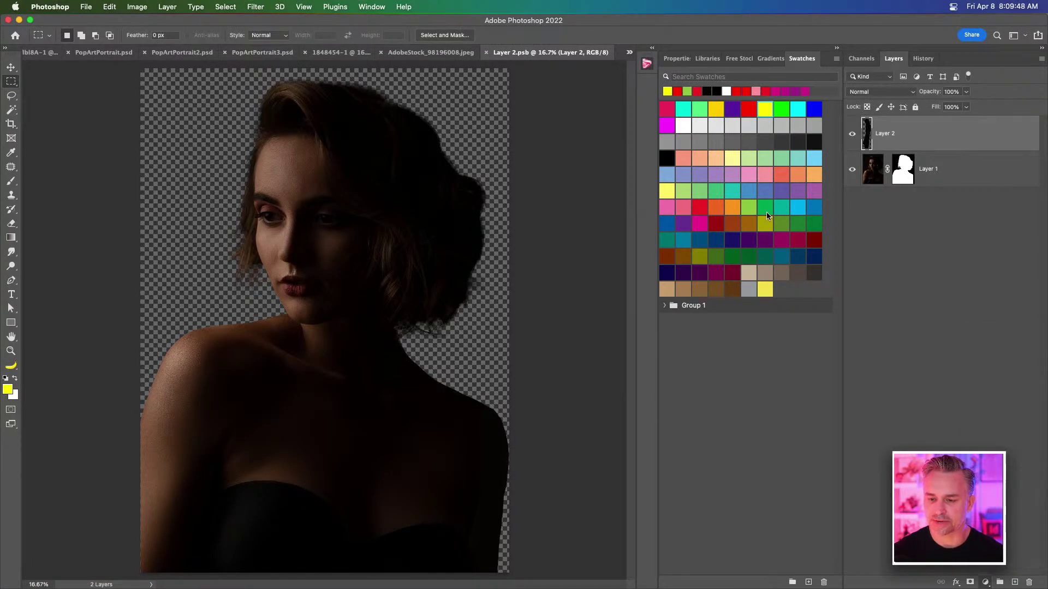
click(815, 114)
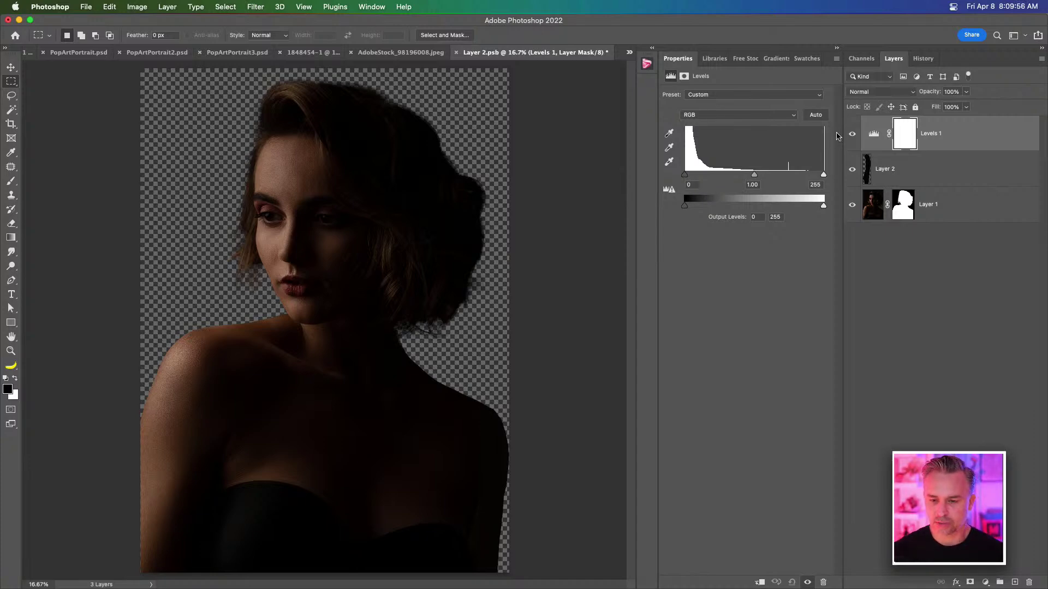
click(814, 116)
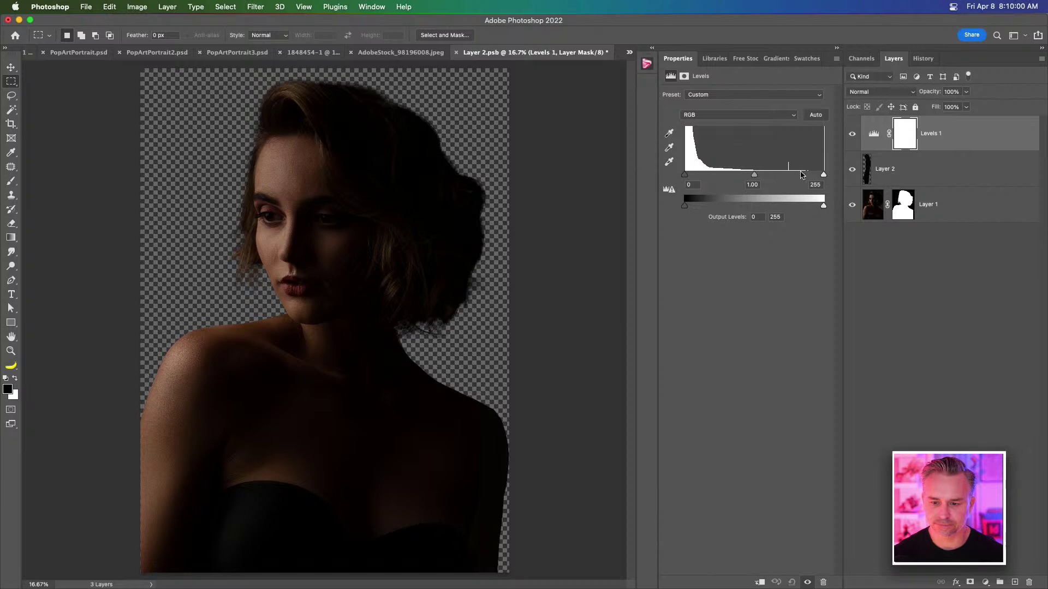
click(814, 118)
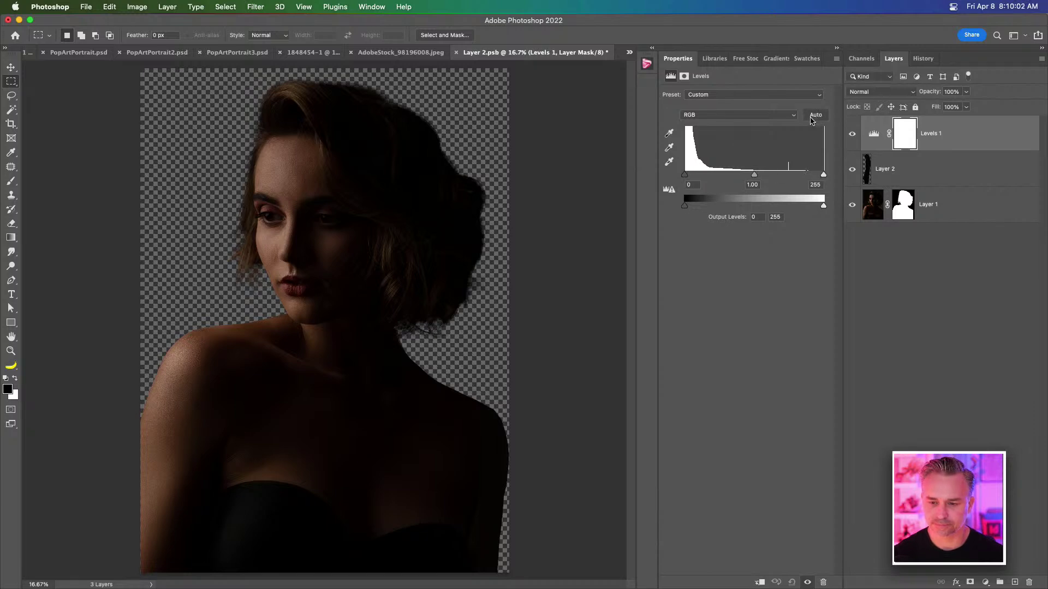
drag(824, 175, 746, 177)
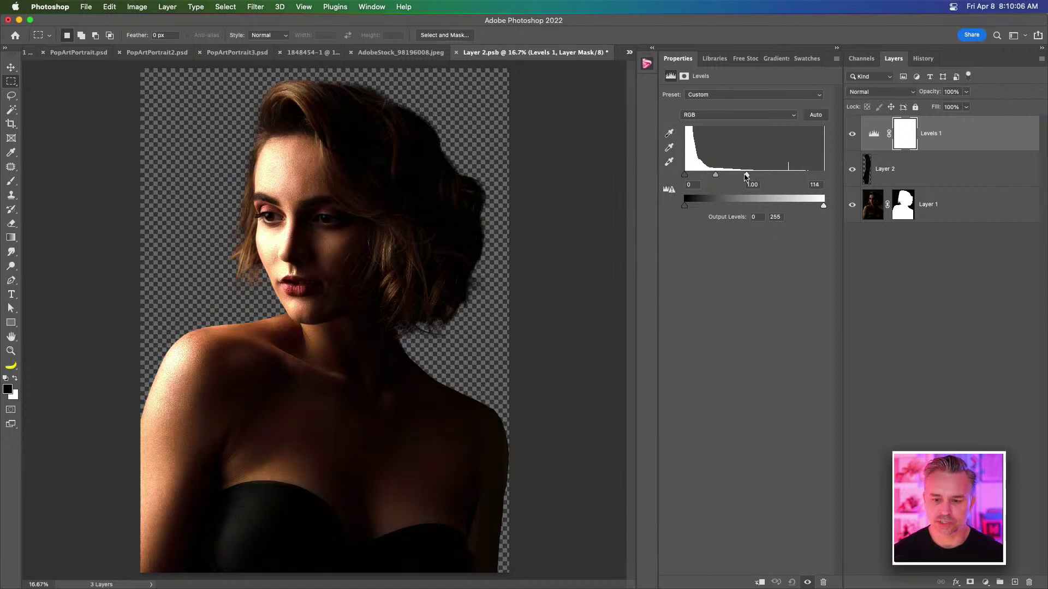
Step: Save and close the Smart Object contents, and delete the Levels Smart Filter from Layer 2
key(super+s)
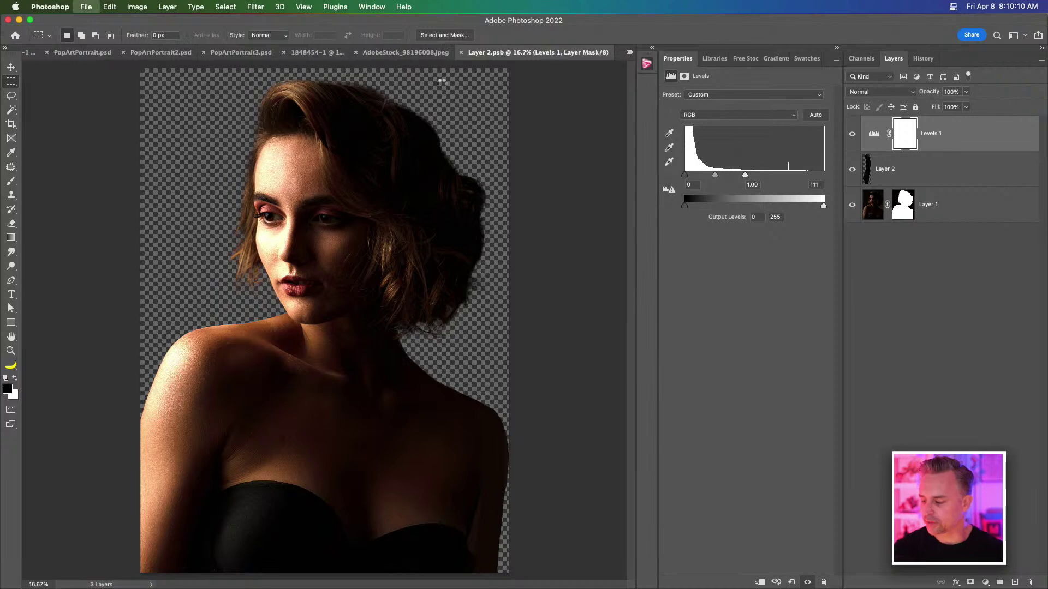
key(super+w)
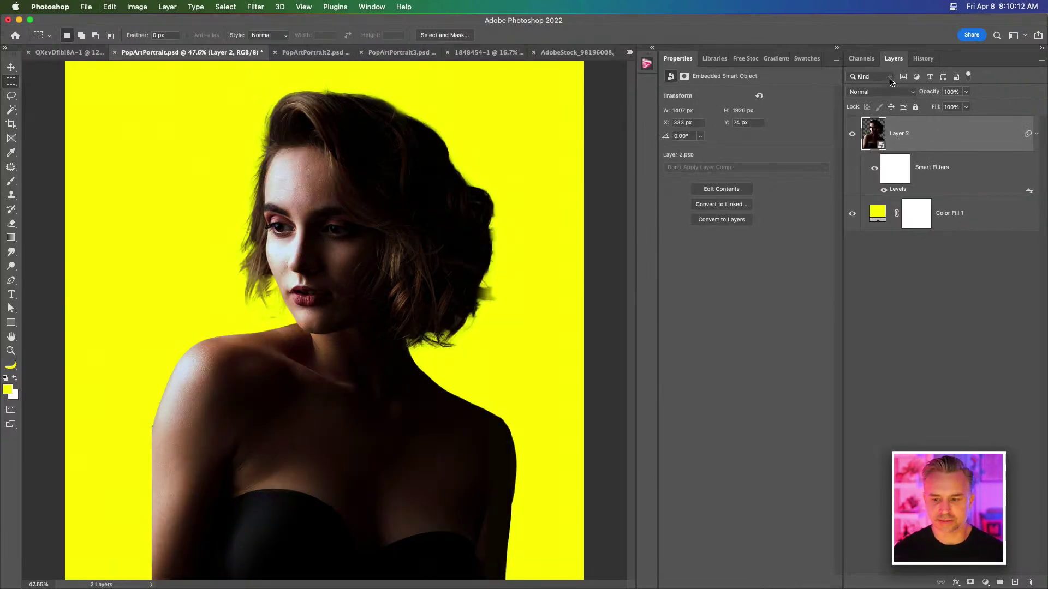
click(883, 190)
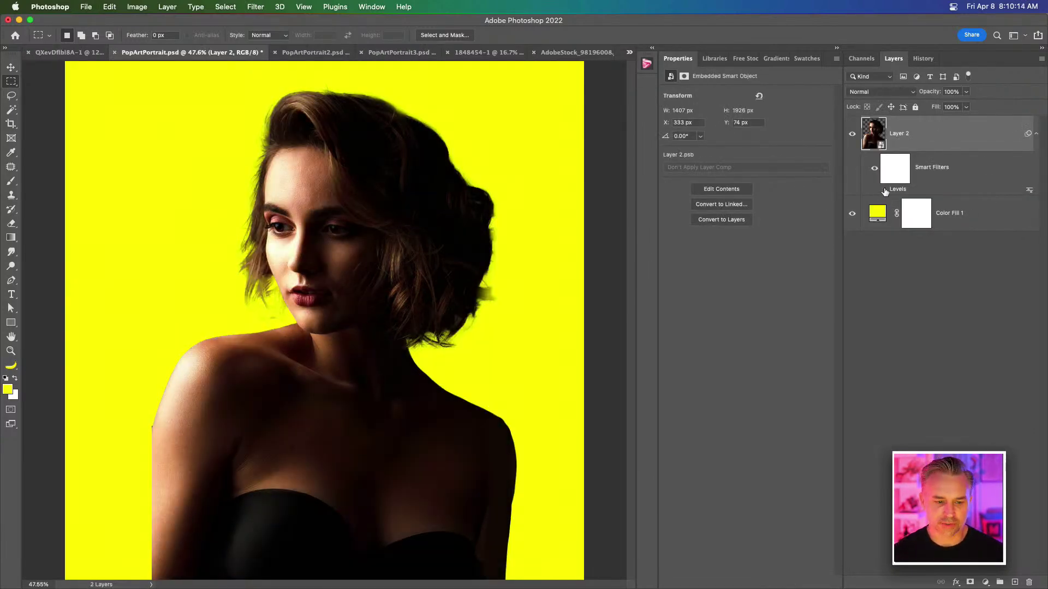
click(1029, 582)
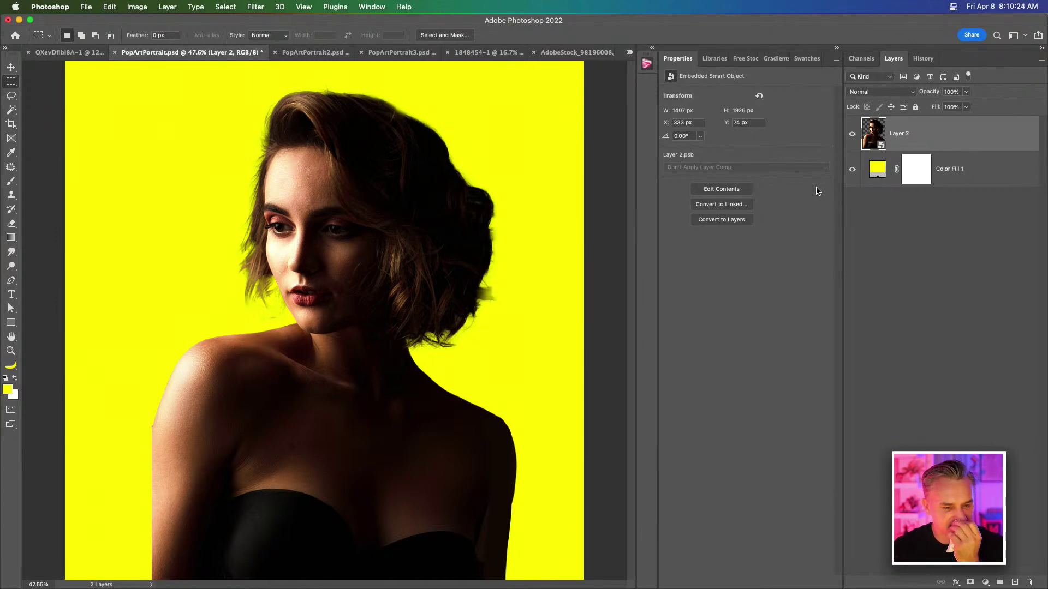
Step: Switch to Adobe Stock in Chrome and examine the portrait images offered in the Free collection
click(623, 578)
click(247, 27)
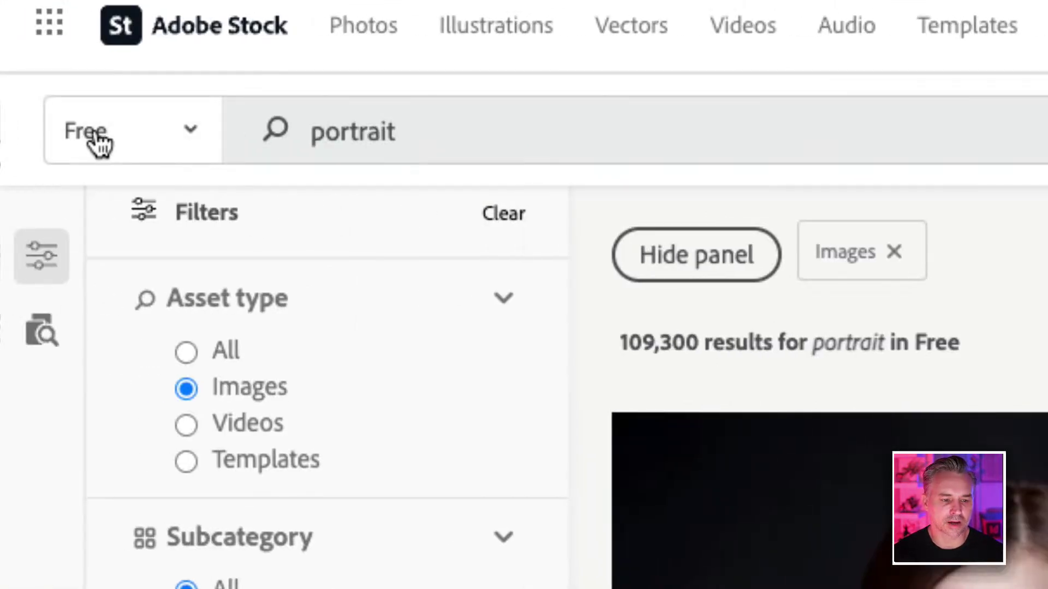
click(99, 137)
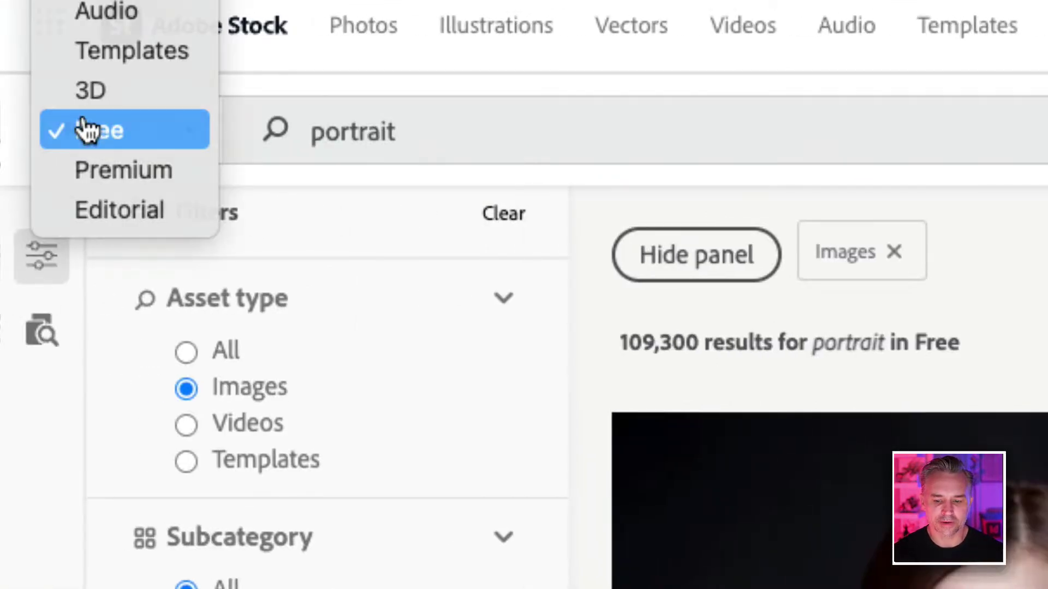
click(94, 134)
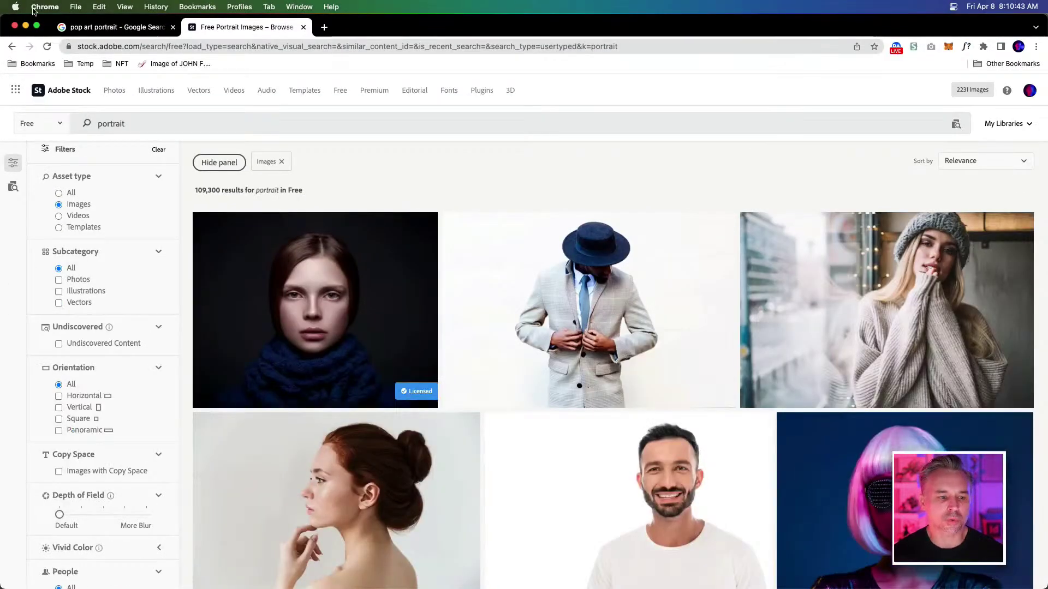
click(25, 25)
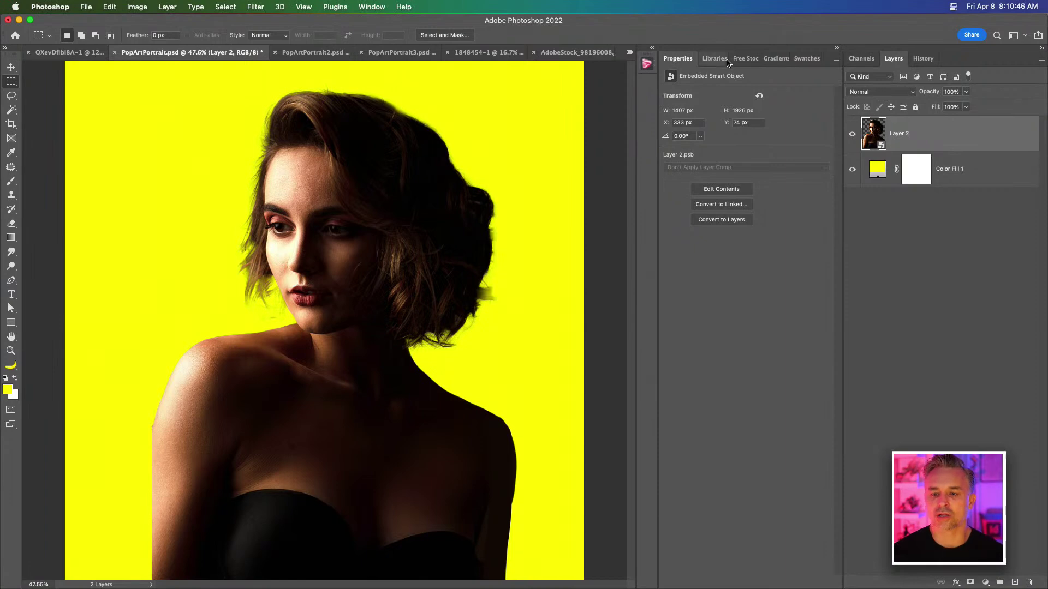
Step: Return to Photoshop and browse the portrait photos in Free Stock Search 2 Pro, finishing on the layer's properties
click(743, 60)
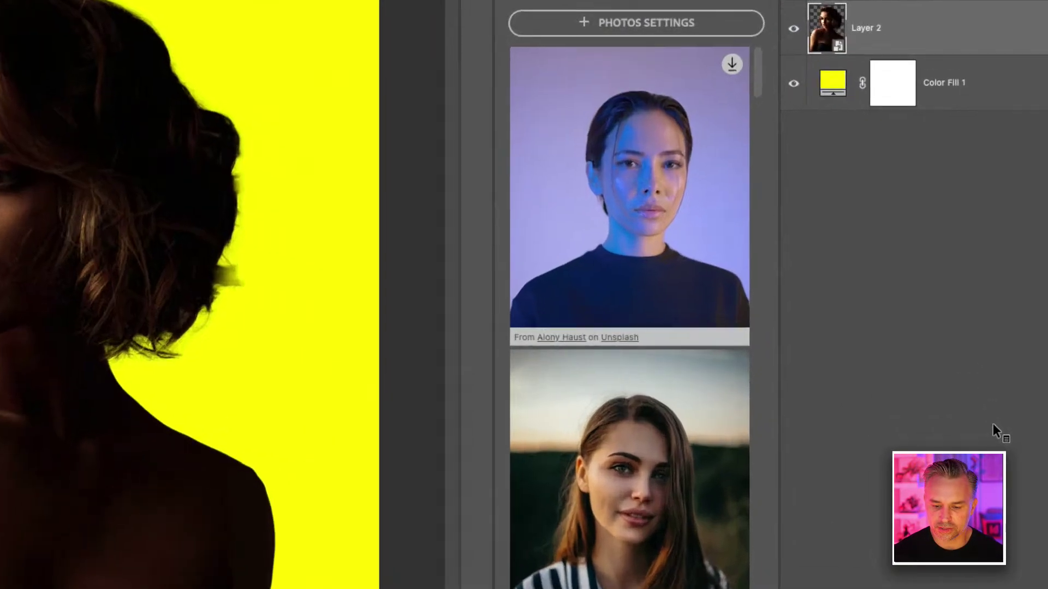
scroll(748, 322, down, 5)
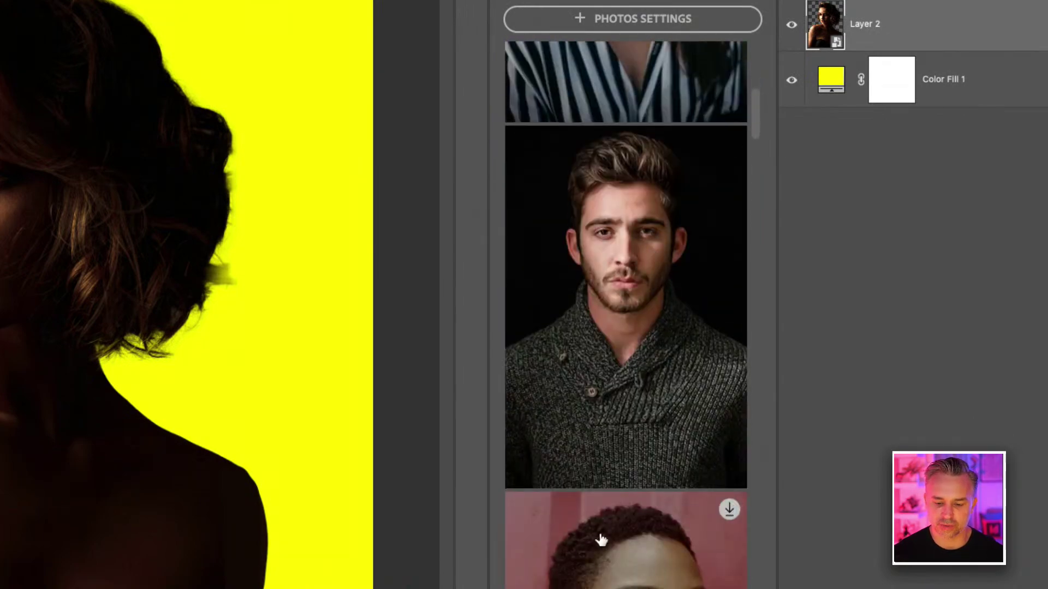
scroll(598, 543, down, 5)
scroll(595, 463, down, 15)
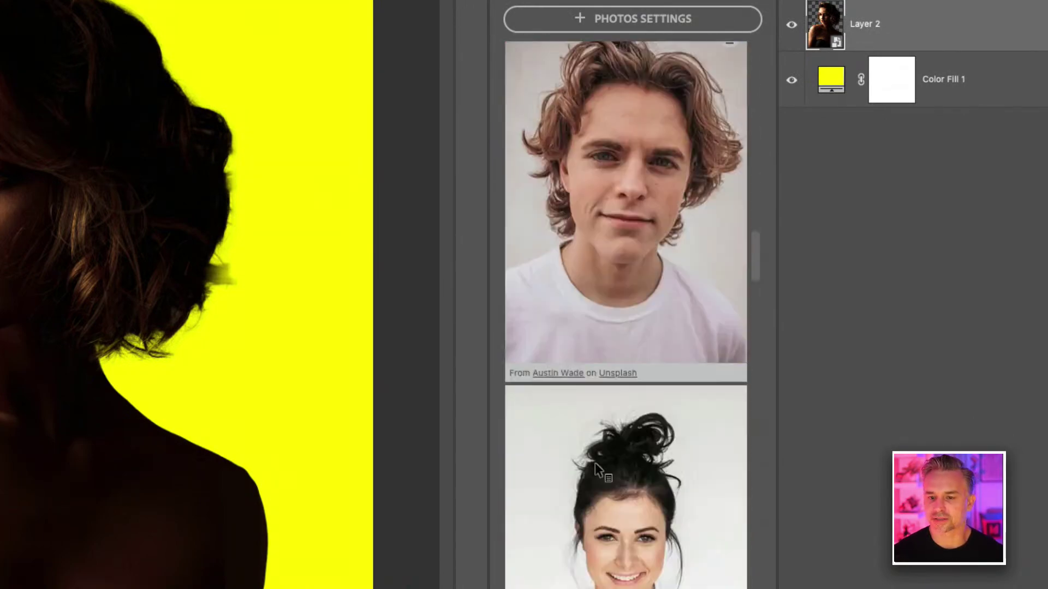
scroll(539, 369, down, 15)
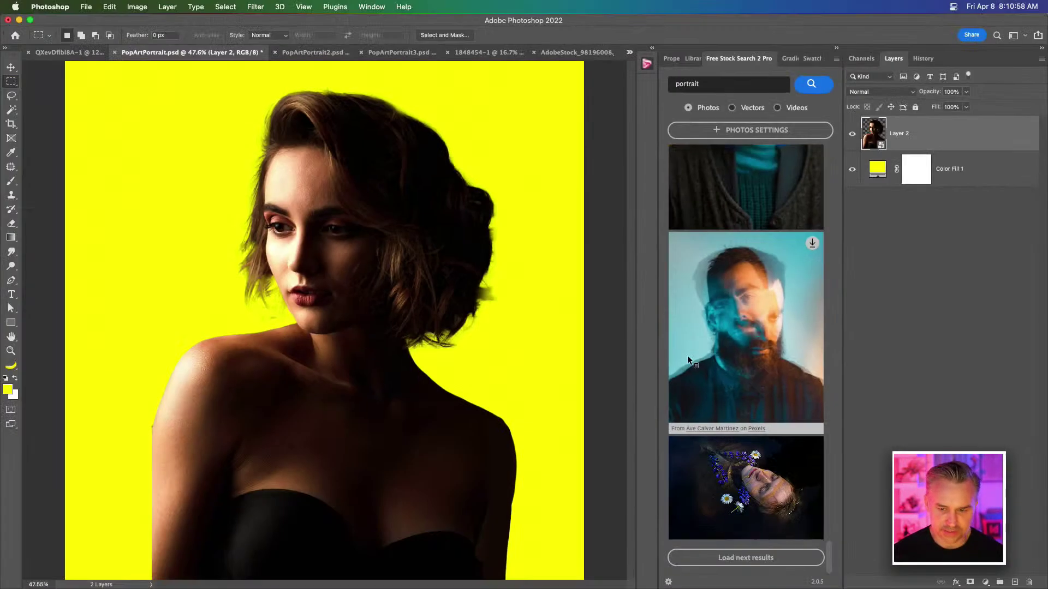
click(671, 59)
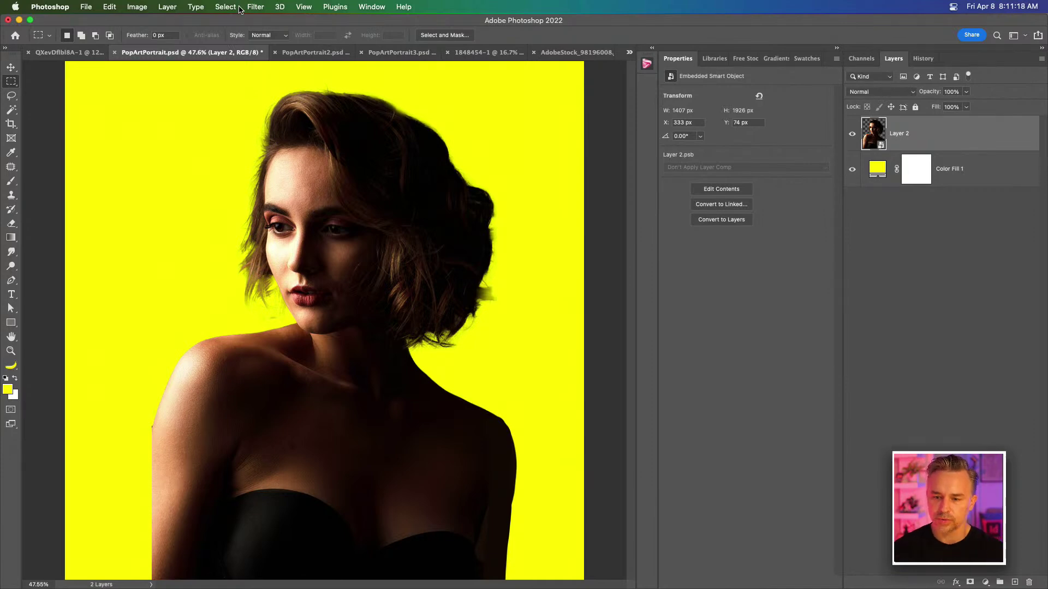
Step: Duplicate the Layer 2 Smart Object and review the notes on Color Halftone, Threshold for contrast and Halftone Pattern
key(super+j)
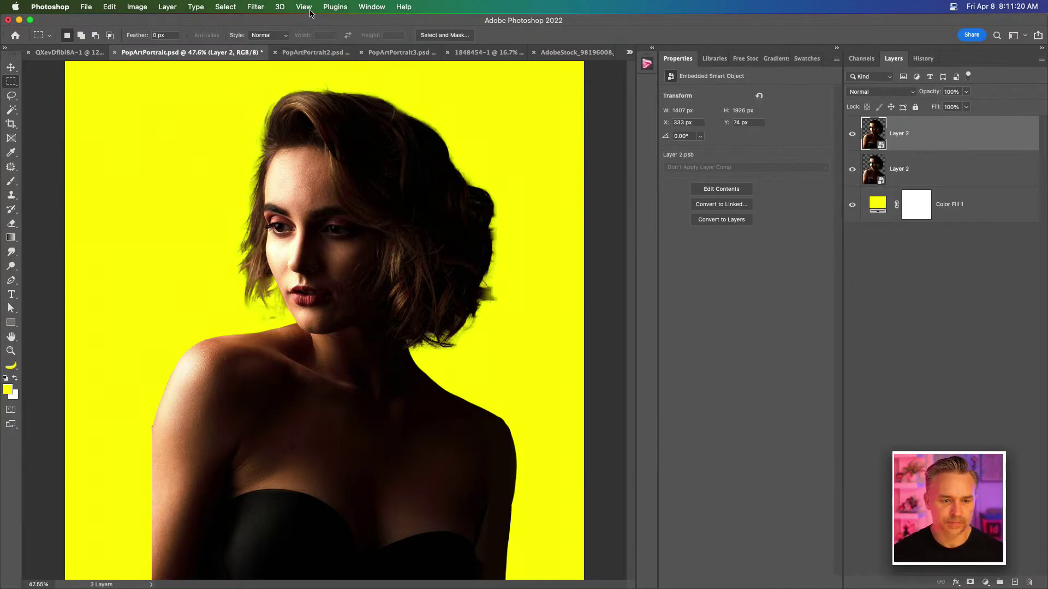
scroll(442, 4, down, 2)
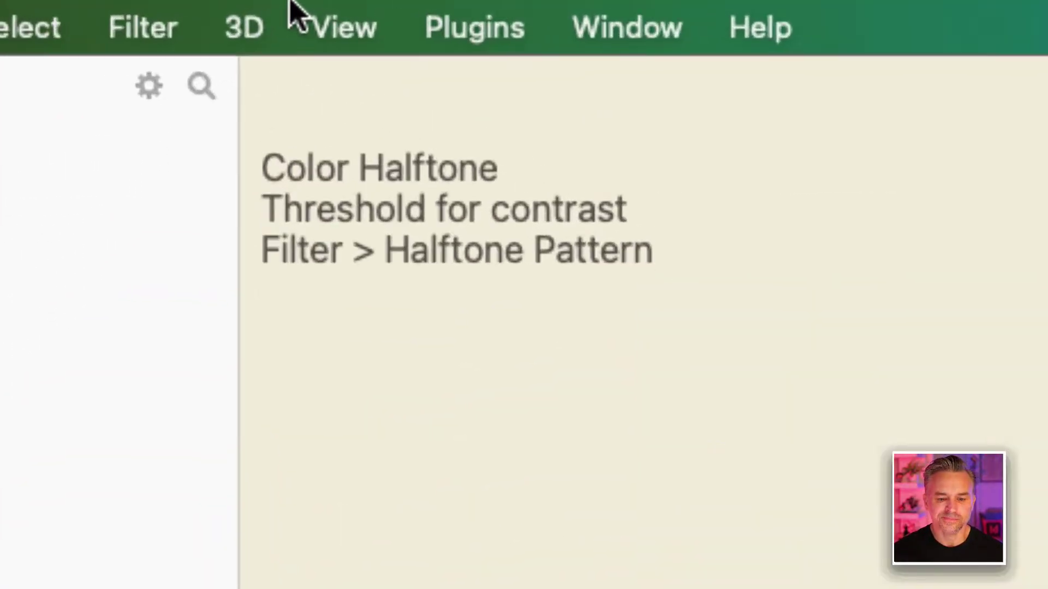
drag(263, 210, 650, 203)
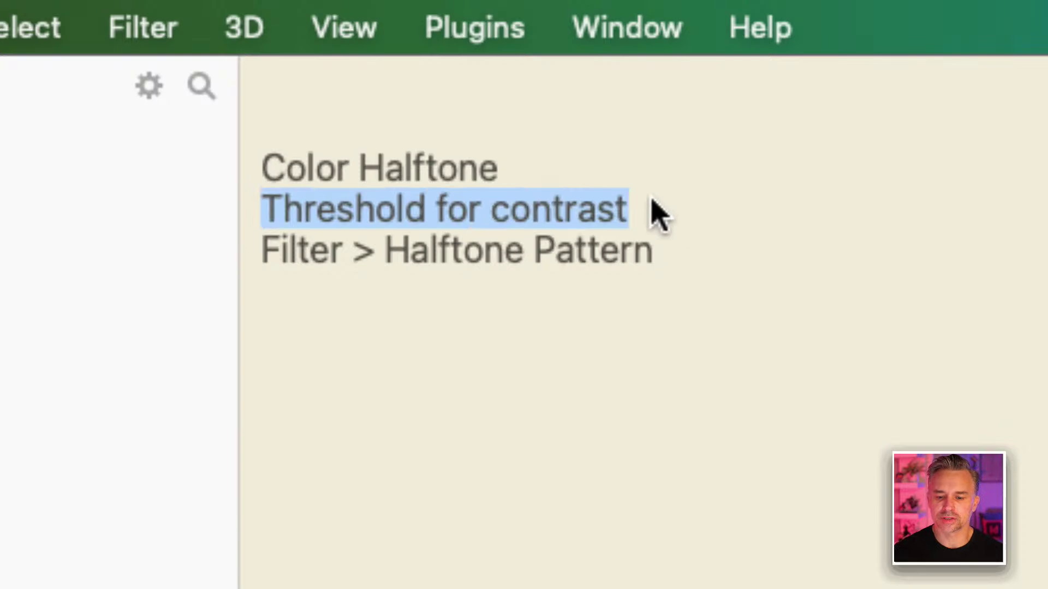
drag(676, 247, 269, 246)
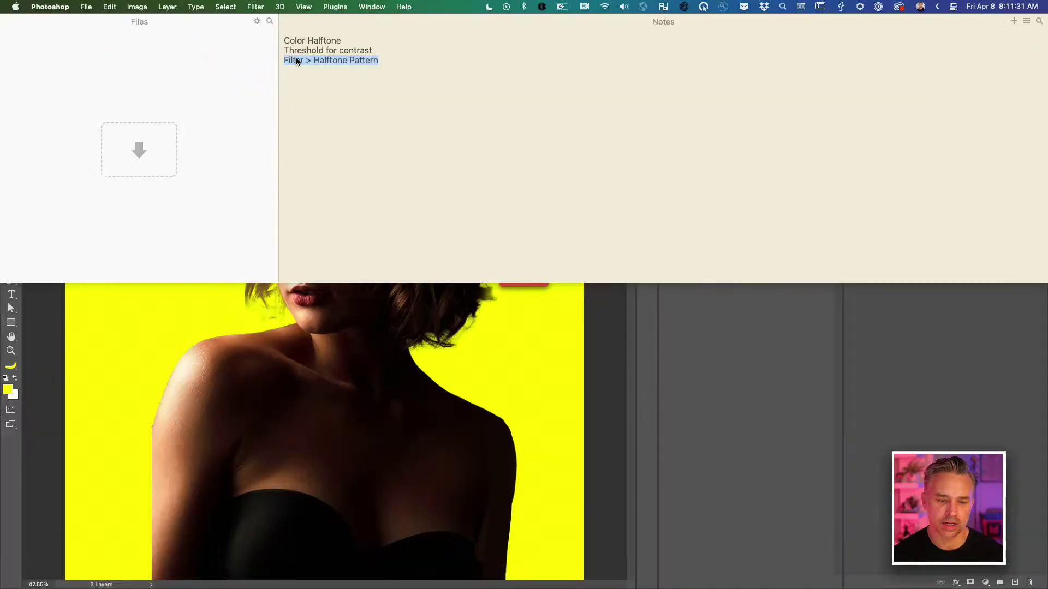
click(426, 55)
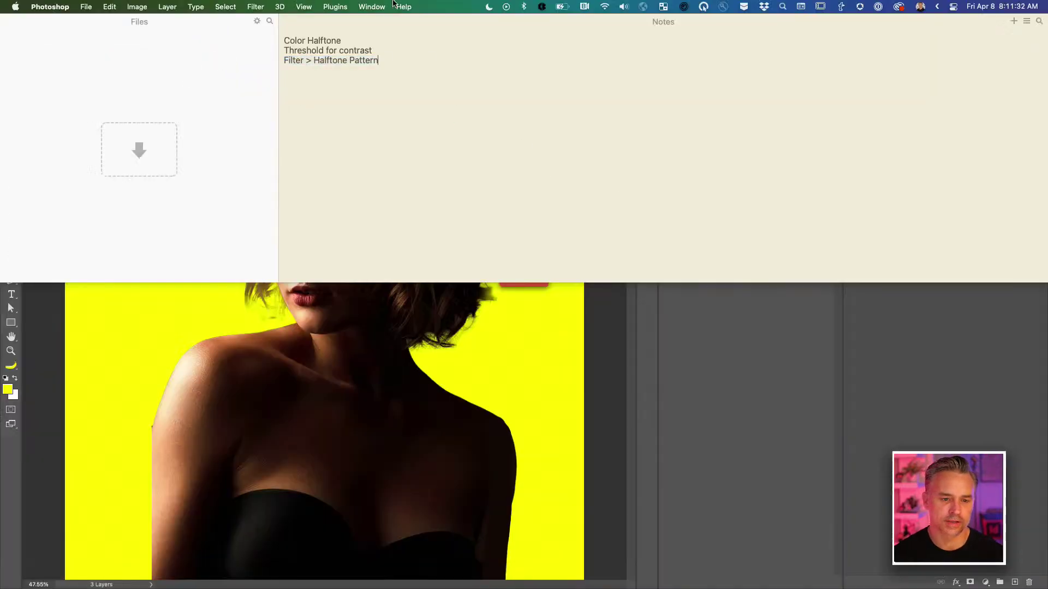
Step: Start a Color Halftone filter on the upper Layer 2 copy with a maximum radius of 20 pixels
click(253, 7)
mouse_move(311, 187)
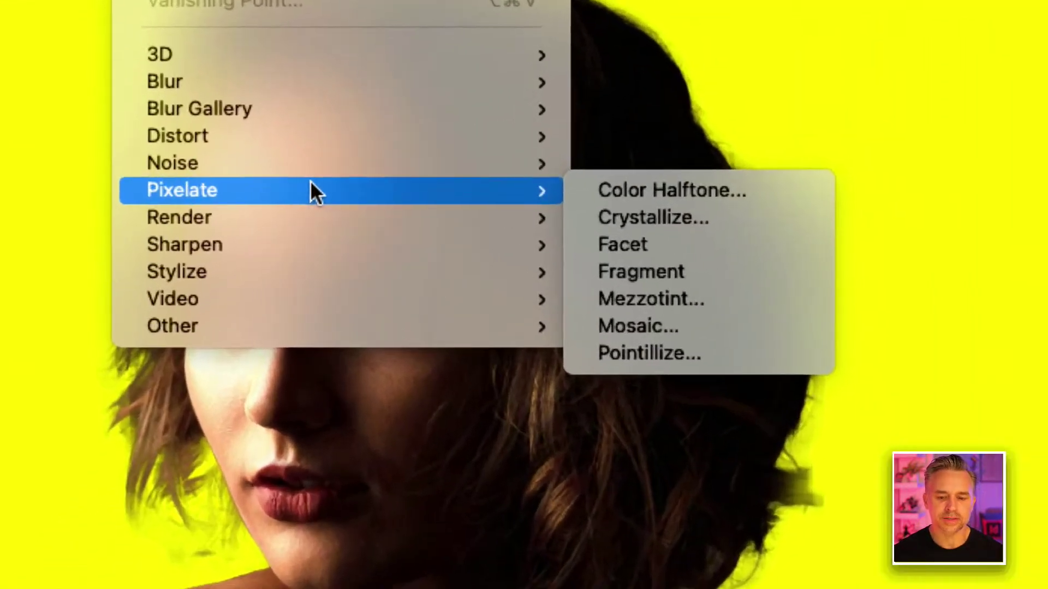
click(690, 188)
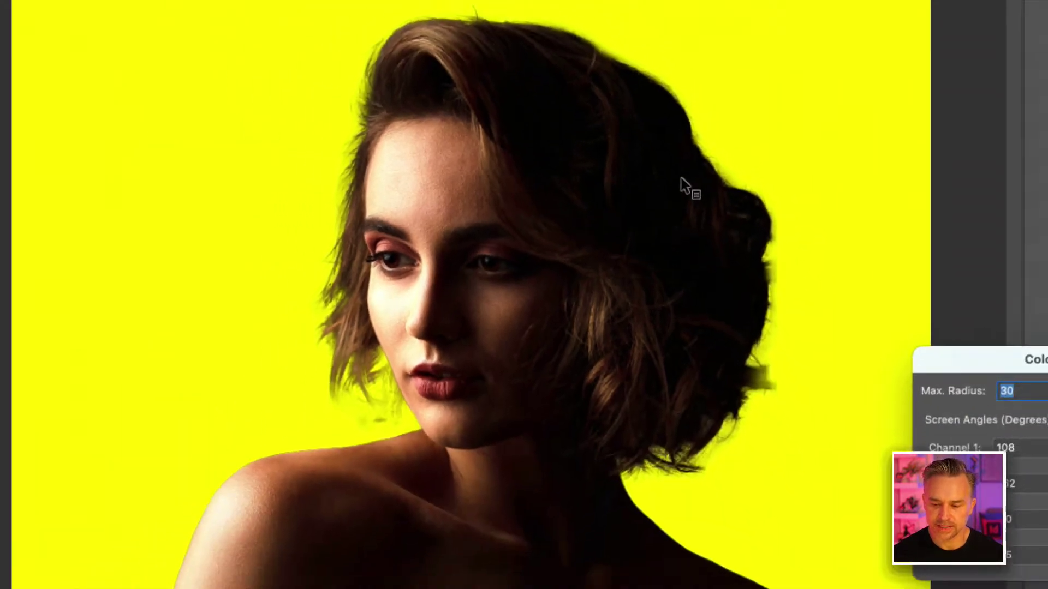
drag(1028, 368, 701, 193)
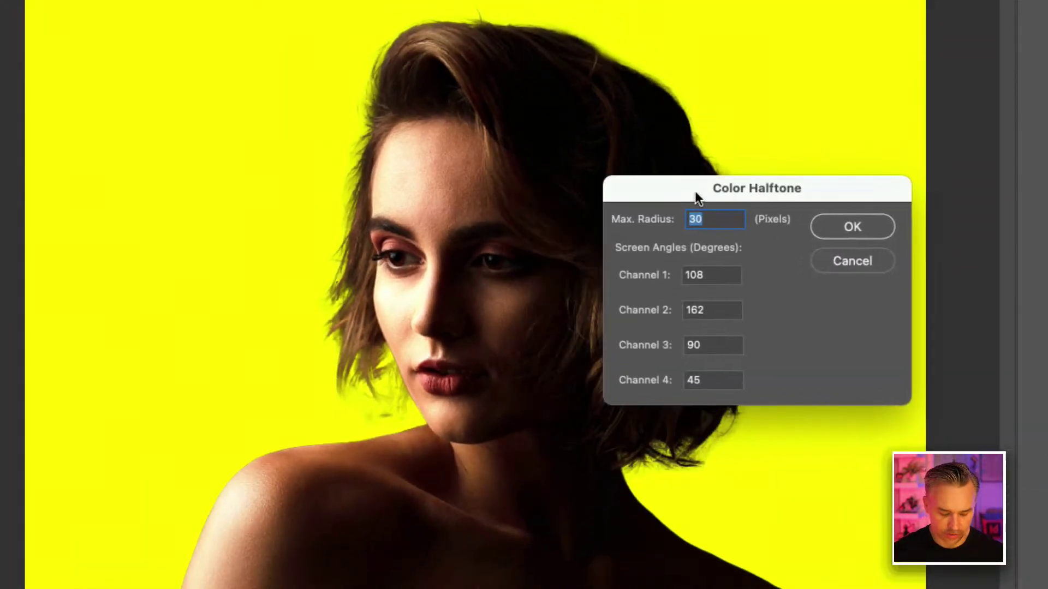
text(10)
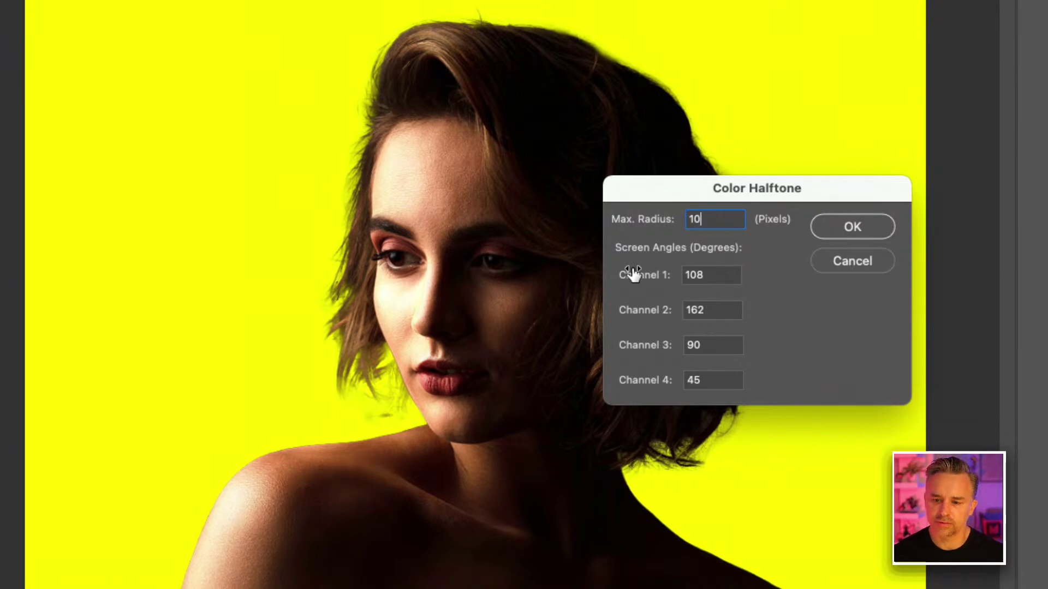
drag(708, 219, 600, 206)
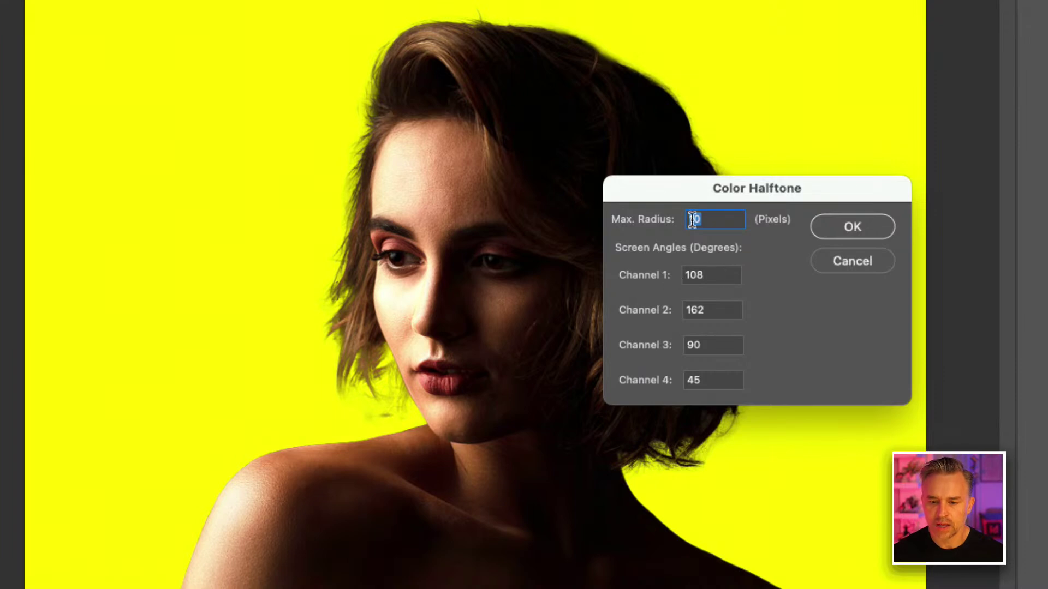
text(20)
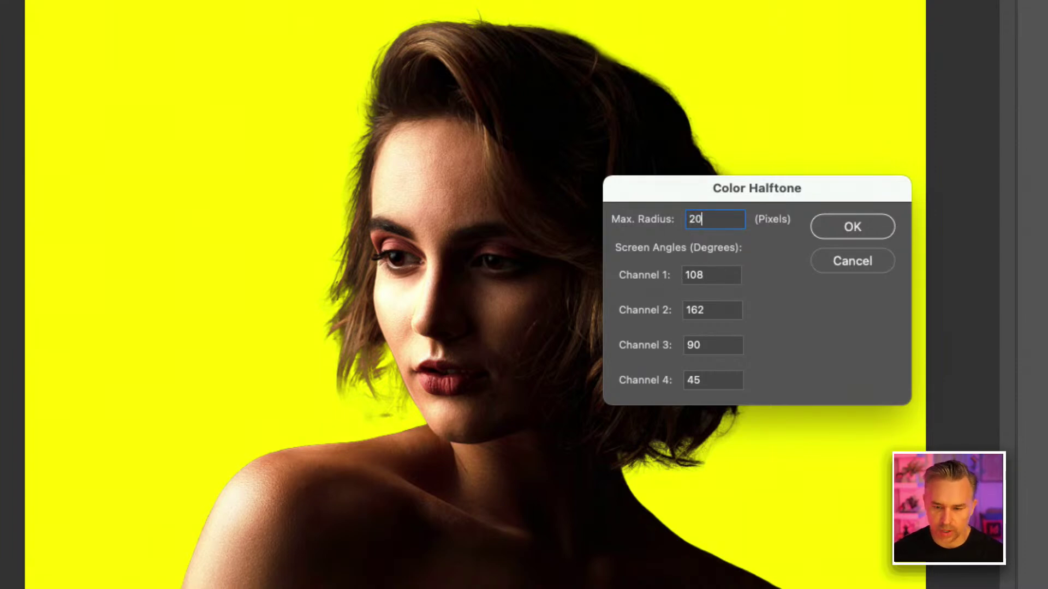
Step: Try the Color Halftone filter with all four channel screen angles at 0 degrees, and undo it
key(Tab)
text(0)
key(Tab)
text(0)
key(Tab)
text(0)
key(Tab)
text(0)
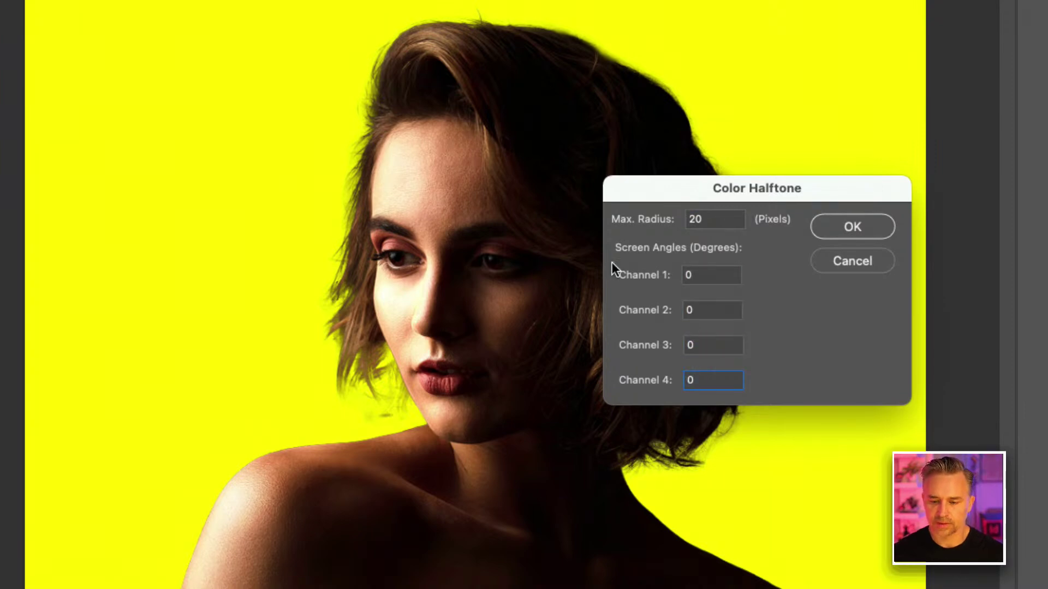
click(843, 228)
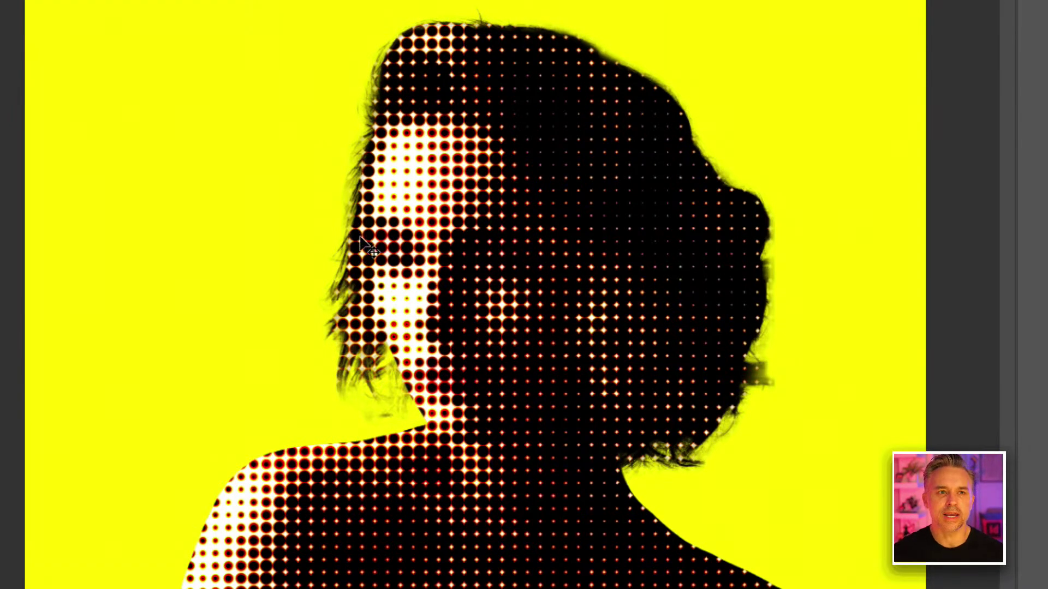
key(super+z)
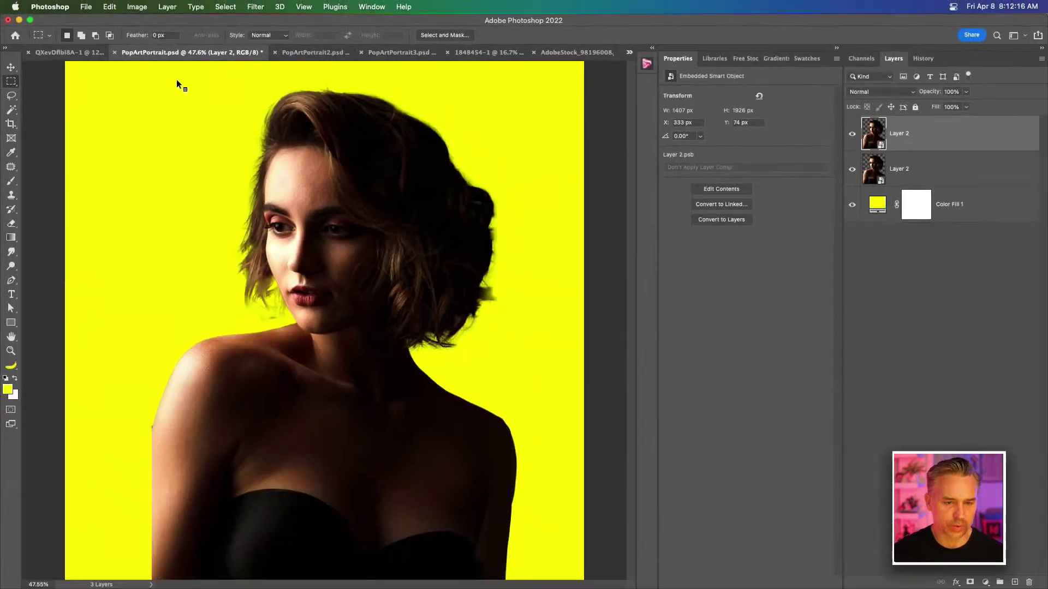
Step: Try the Color Halftone filter on the upper Layer 2 with a maximum radius of 10 pixels, and undo it
click(225, 7)
mouse_move(253, 6)
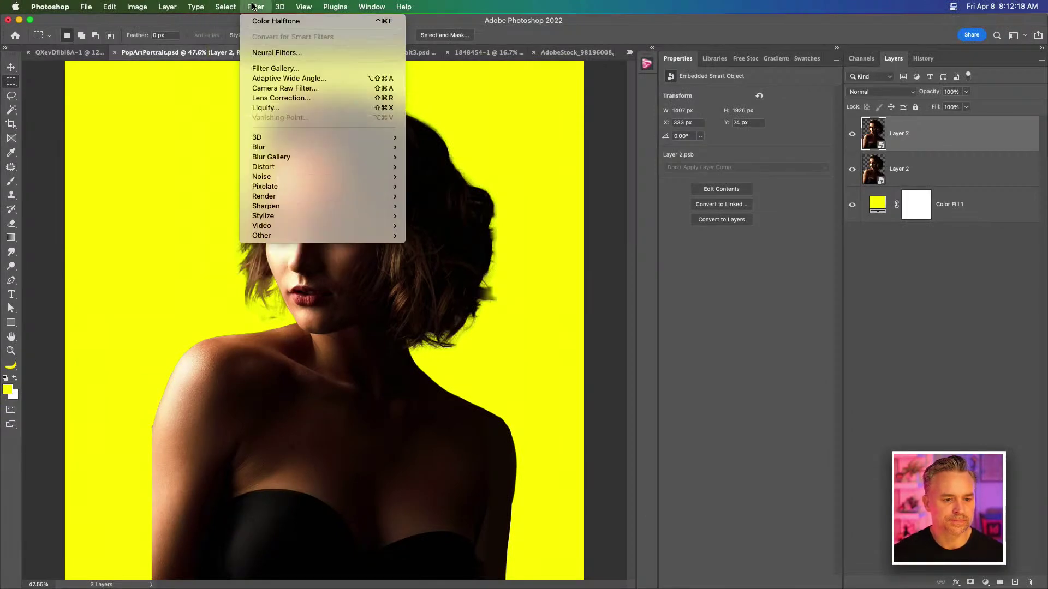
mouse_move(302, 187)
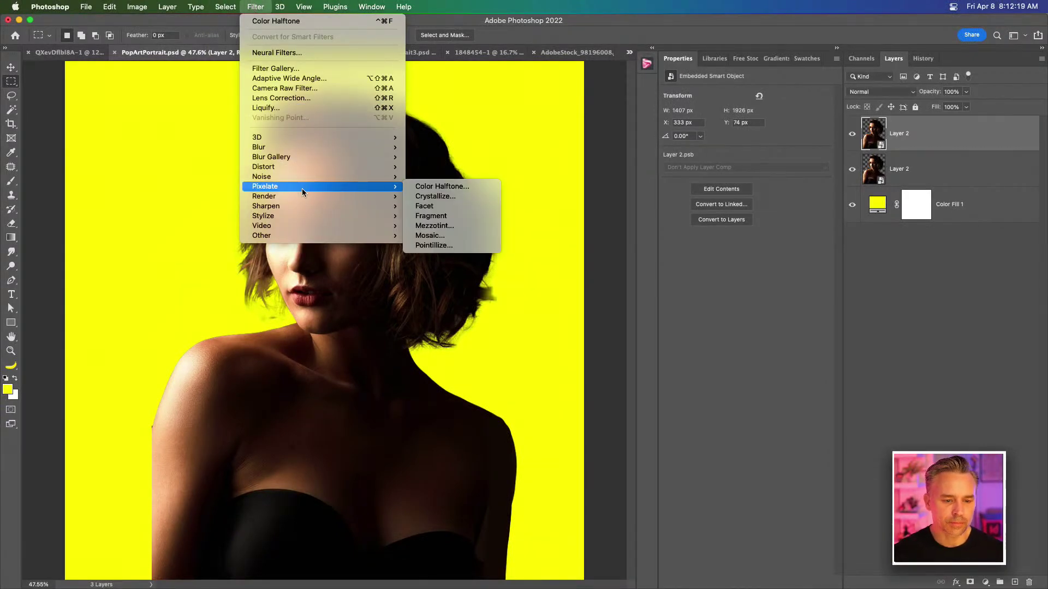
click(424, 187)
drag(426, 184, 498, 248)
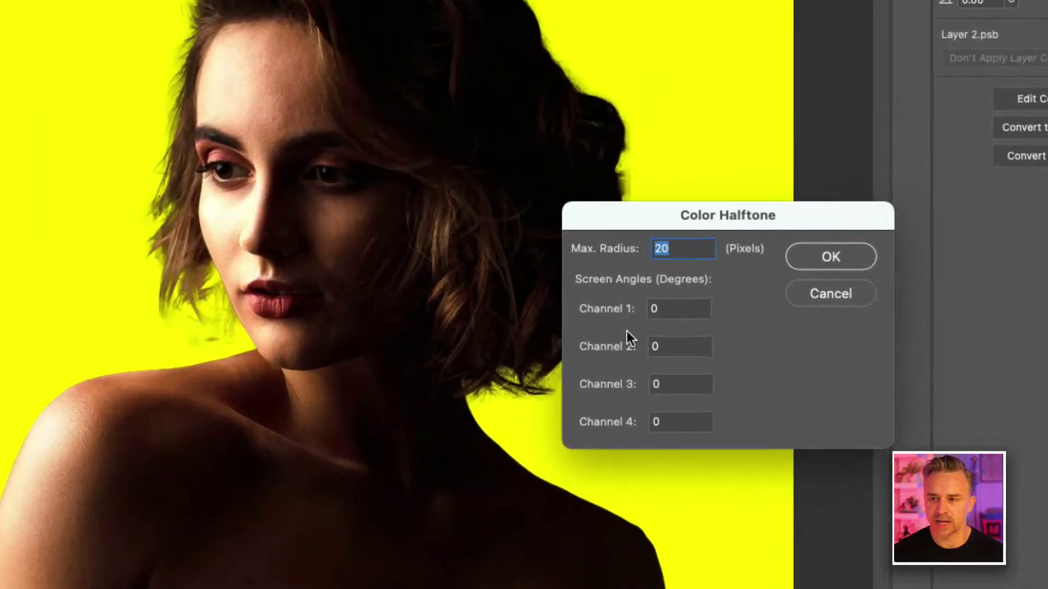
text(10)
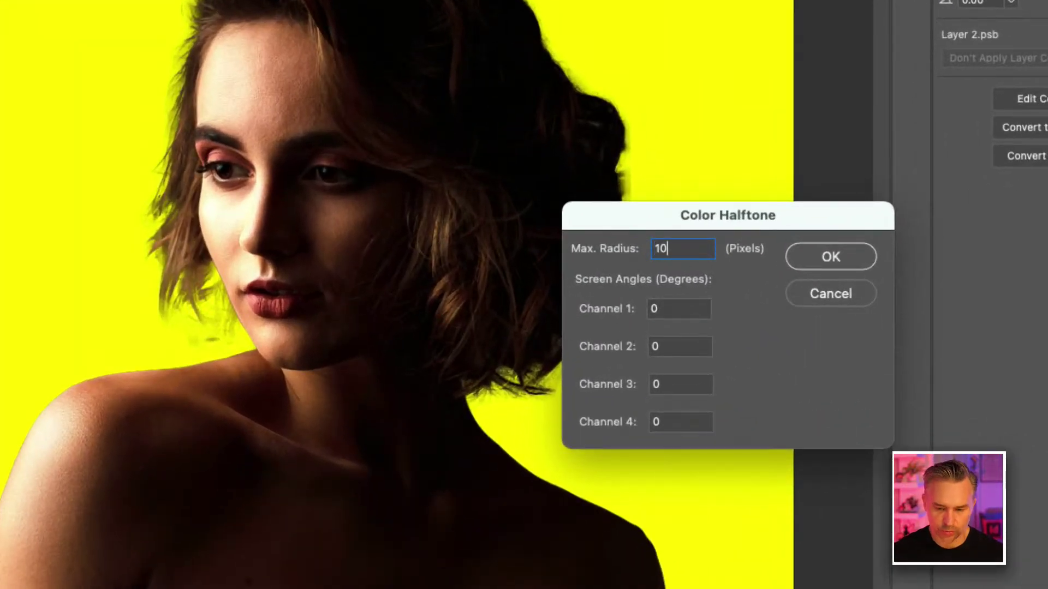
key(Return)
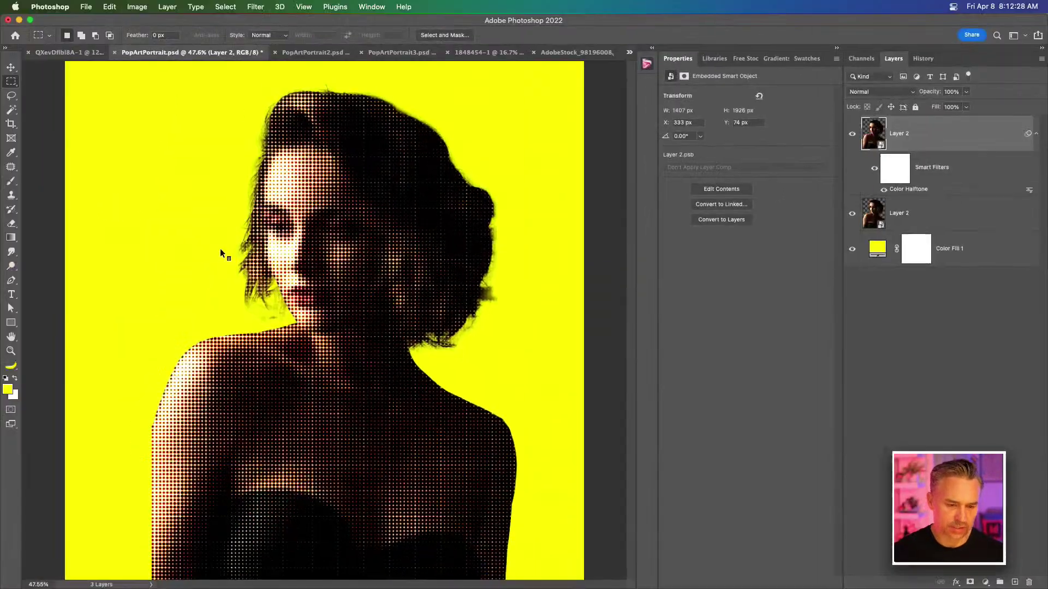
key(super+1)
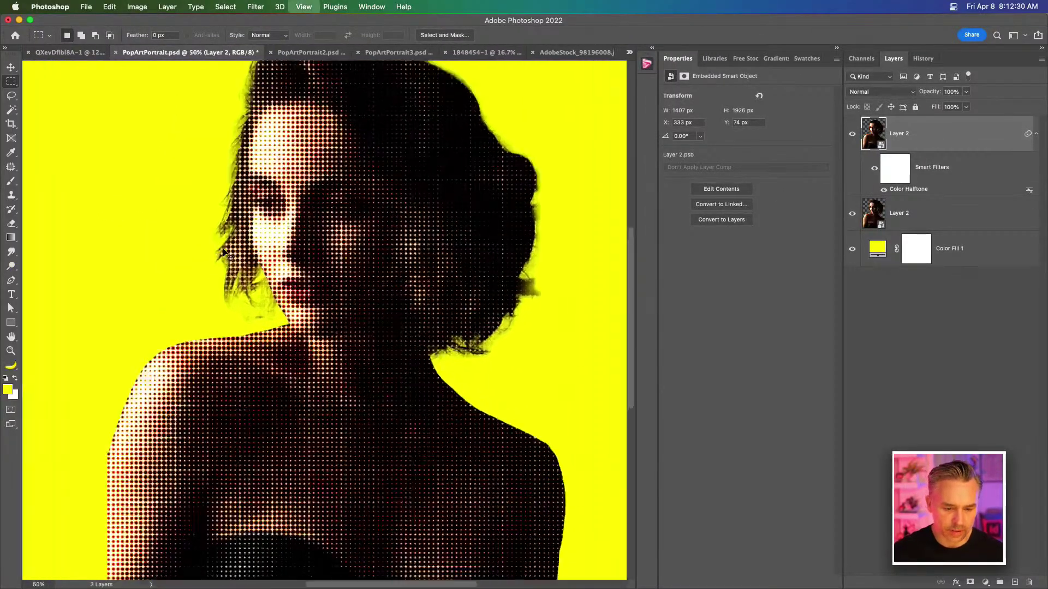
key(super+minus)
key(super+minus)
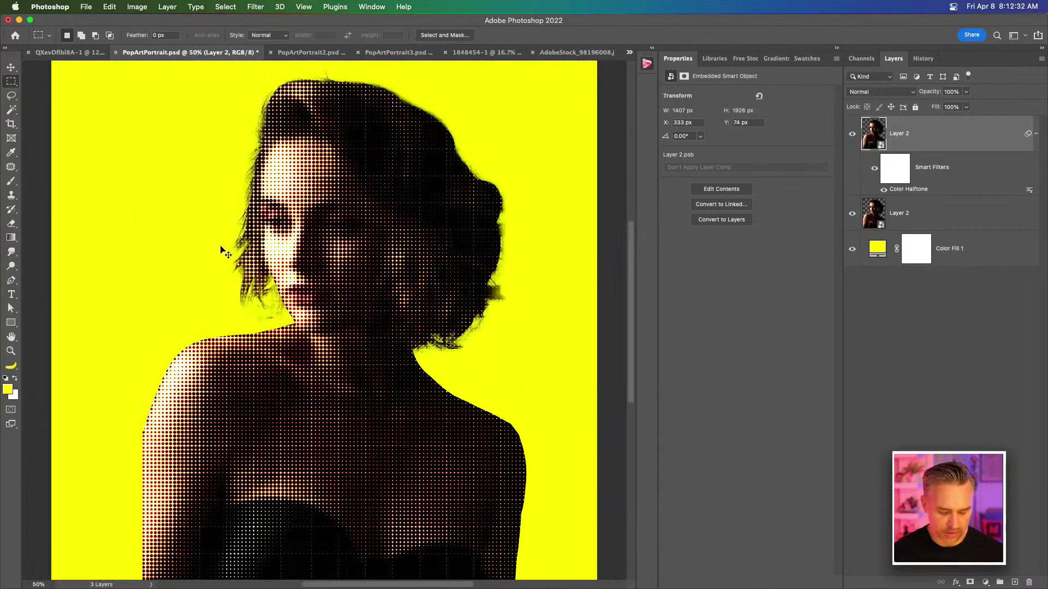
key(super+z)
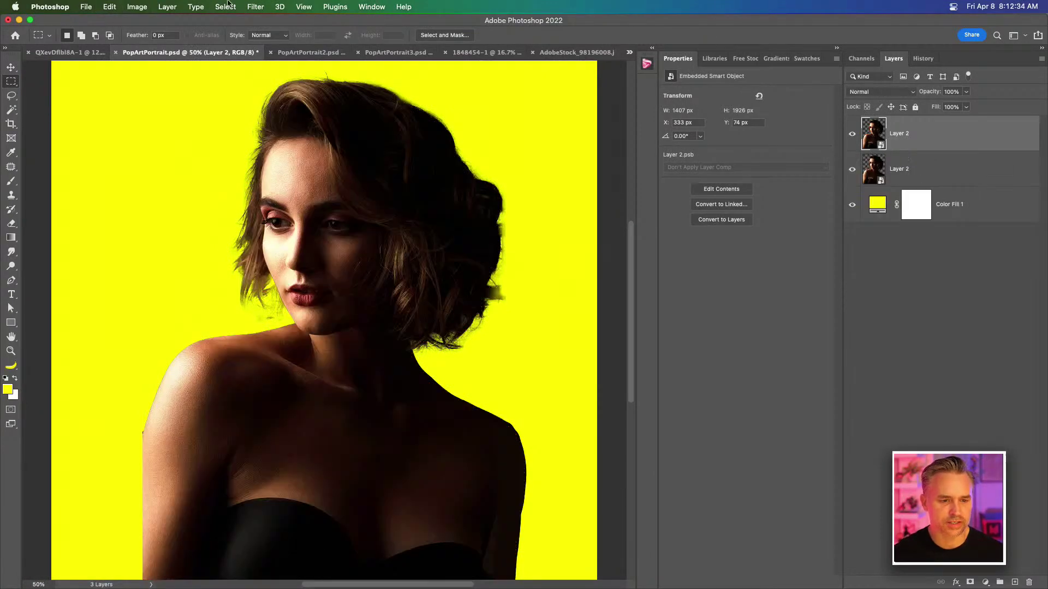
Step: Try a finer Color Halftone on the upper Layer 2 with a maximum radius of 6 pixels, and undo it
click(255, 7)
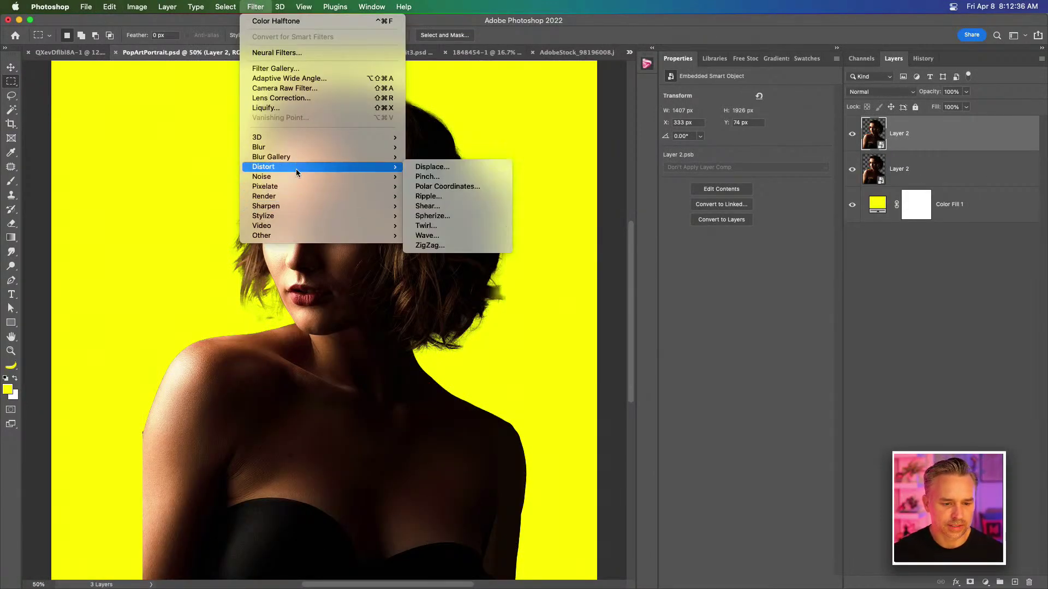
mouse_move(293, 186)
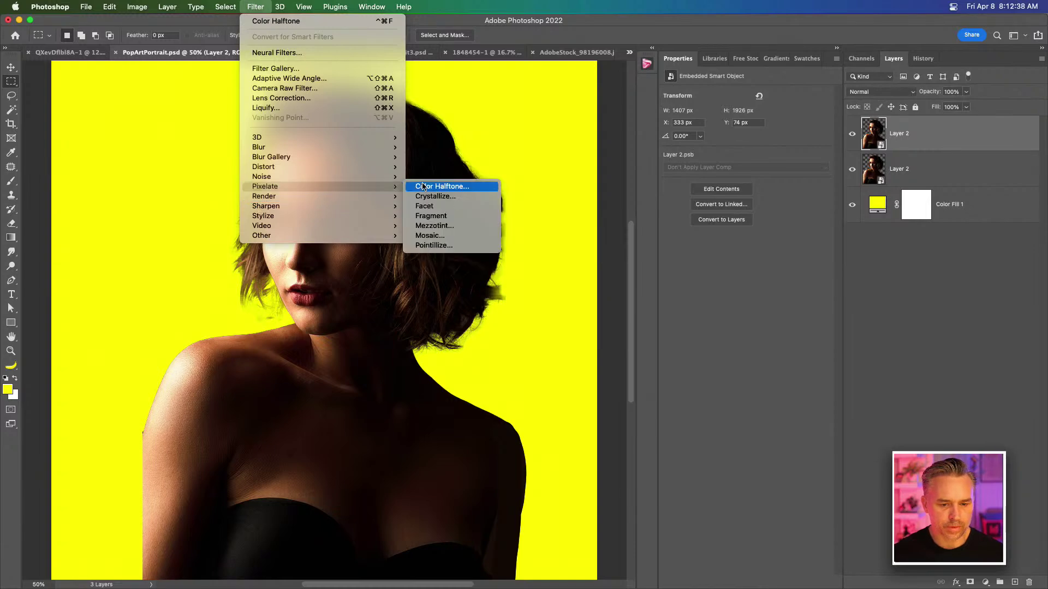
click(432, 184)
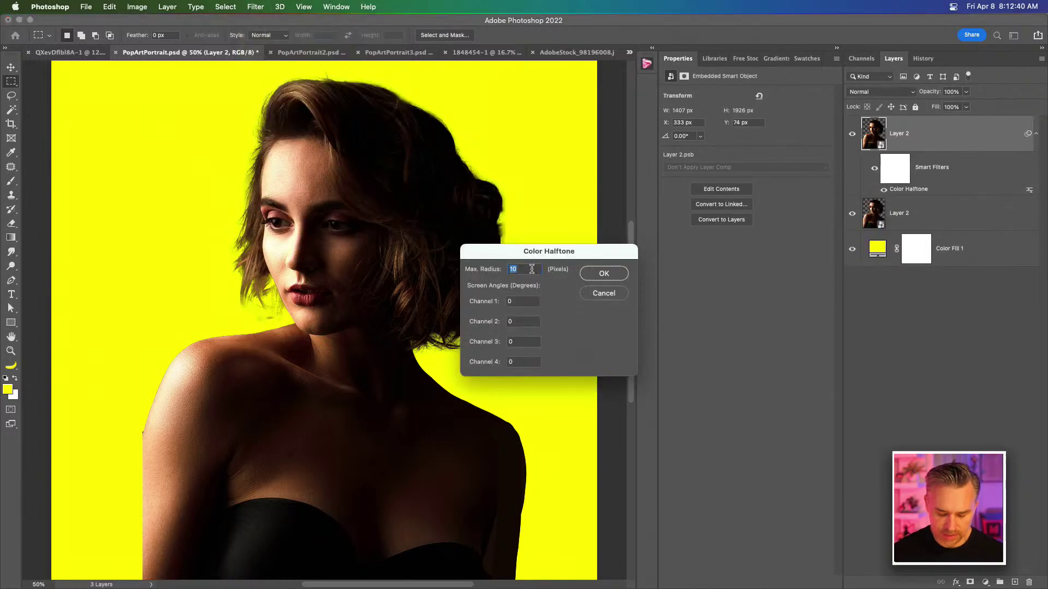
text(6)
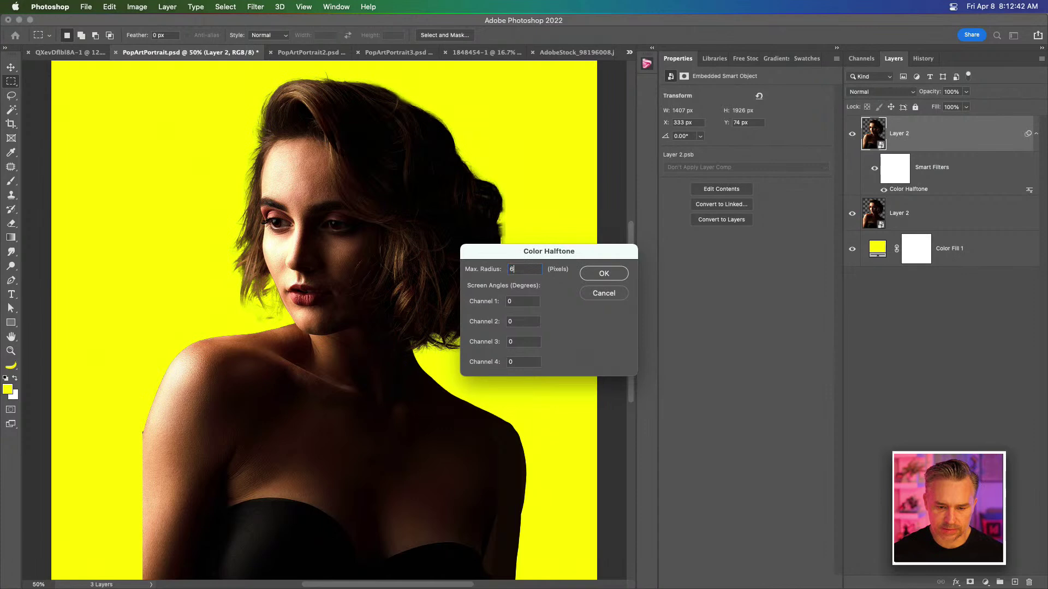
click(600, 273)
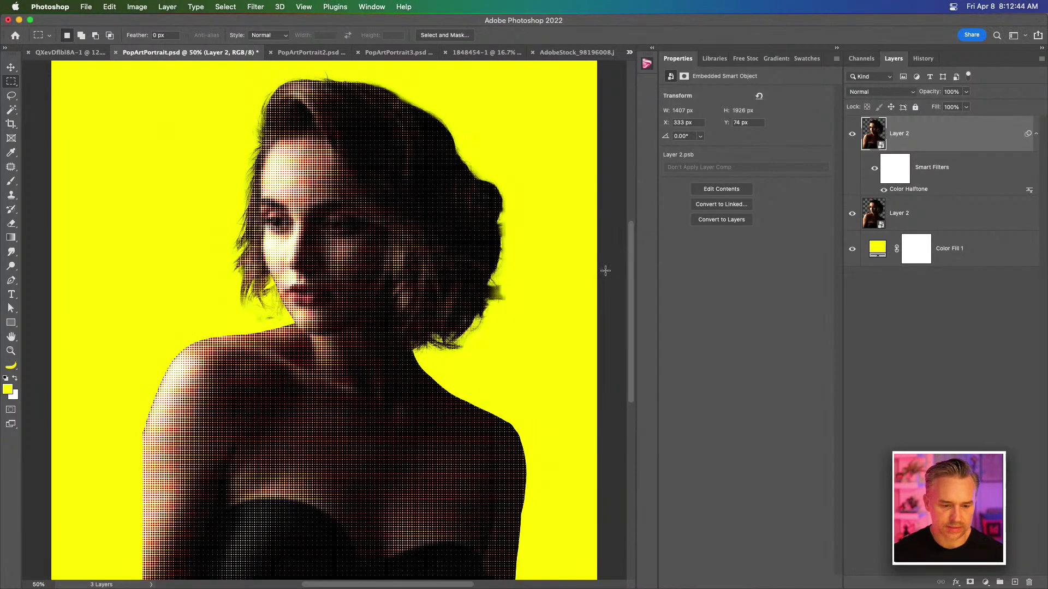
key(super+z)
Step: Apply Color Halftone to the upper Layer 2 with a maximum radius of 8 pixels and inspect the dots on the face
click(256, 7)
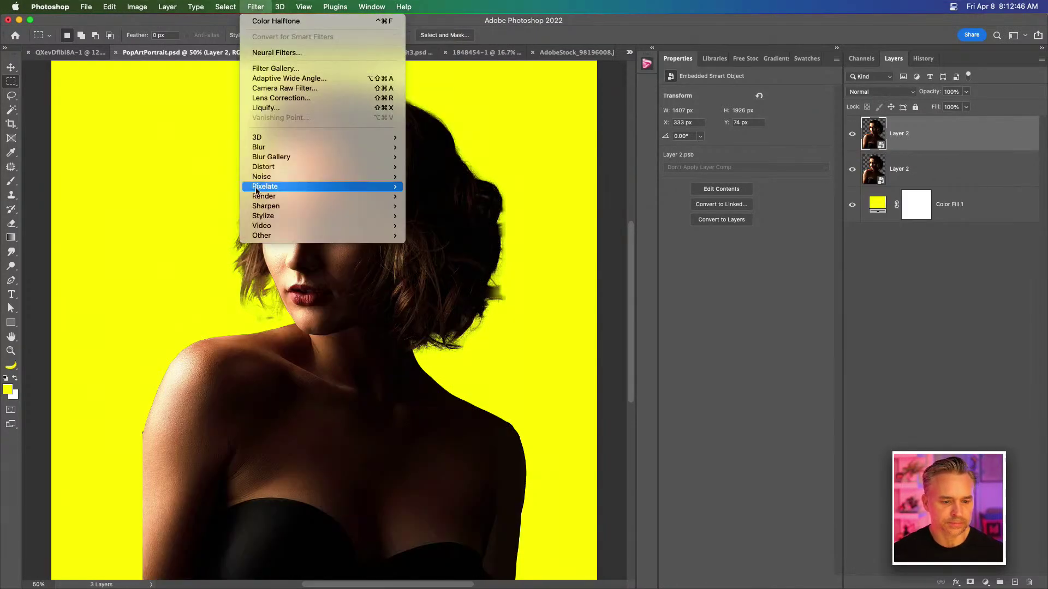
mouse_move(268, 187)
click(456, 185)
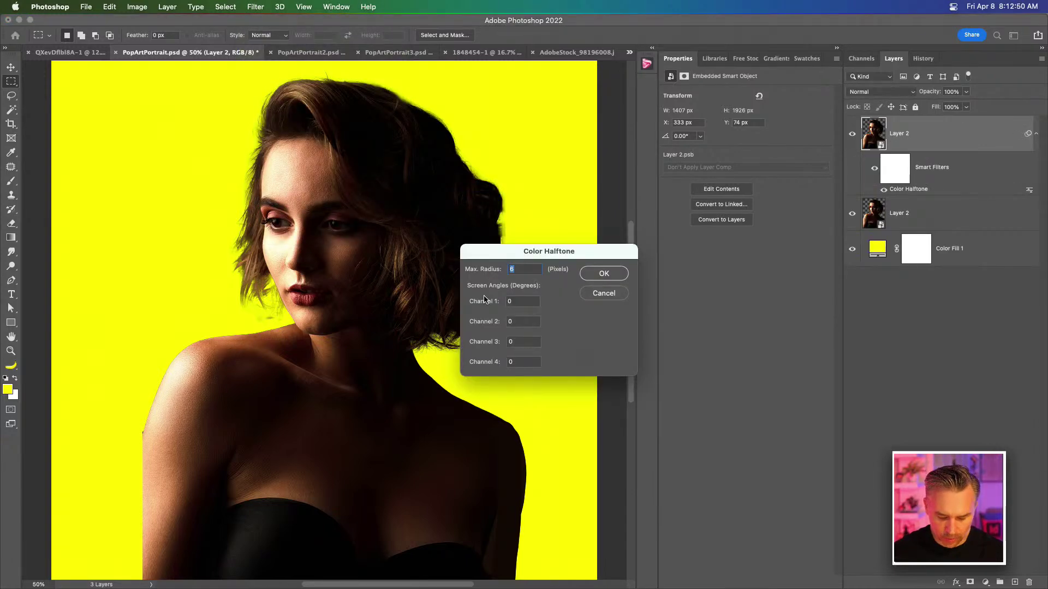
key(Return)
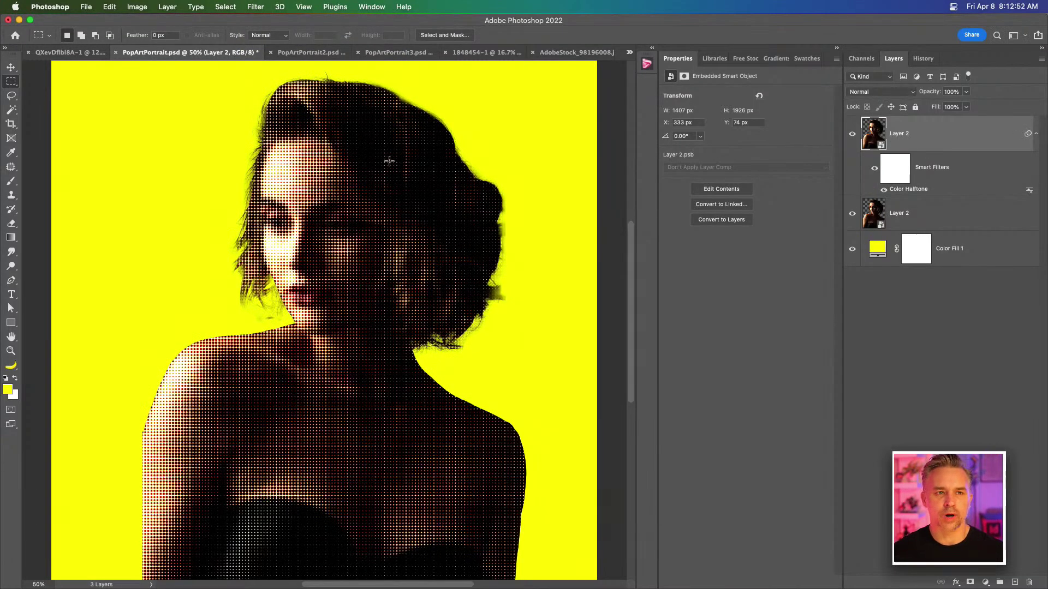
key(super+plus)
key(super+plus)
key(super+plus)
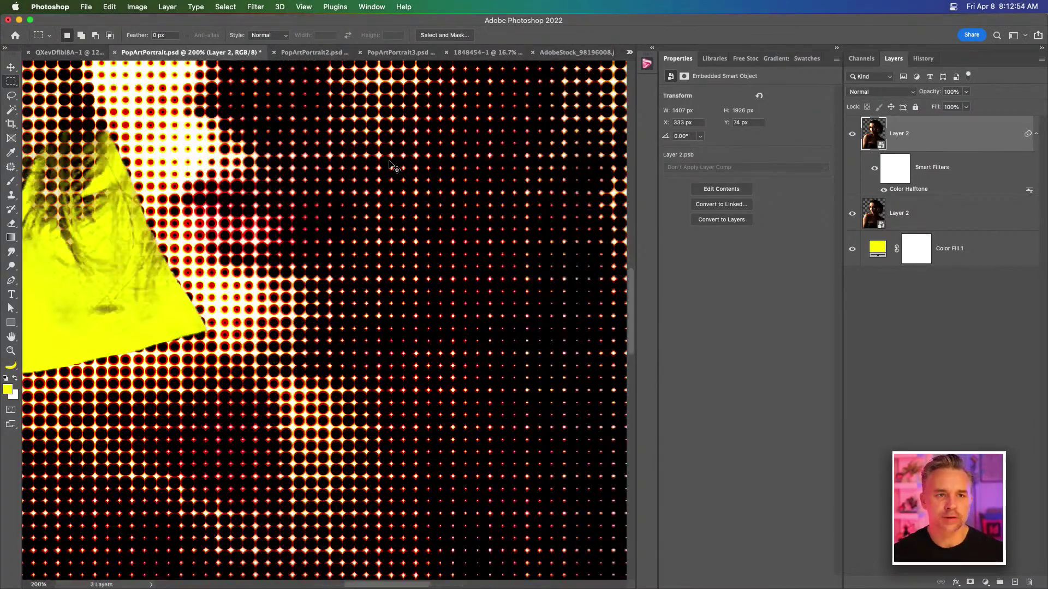
drag(278, 210, 161, 533)
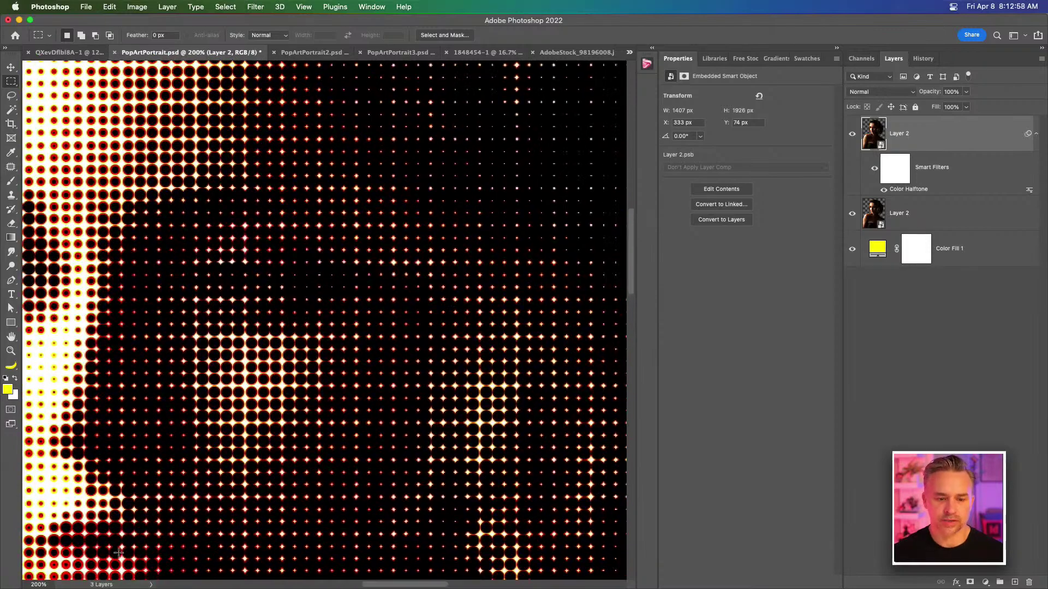
key(super+minus)
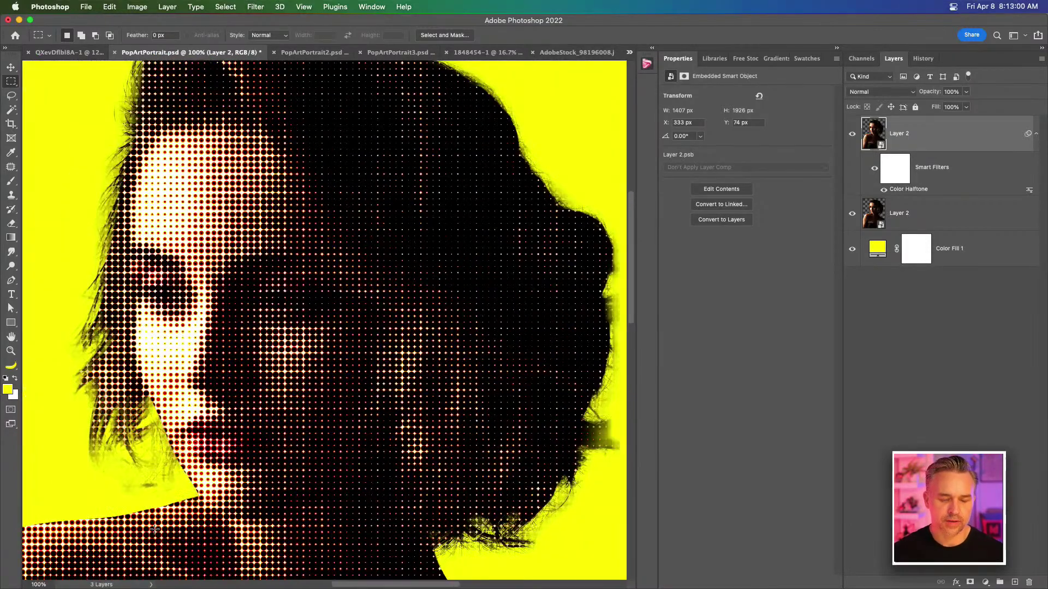
Step: Set the maximum radius of the upper Layer 2's Color Halftone smart filter to 10 pixels
double_click(910, 190)
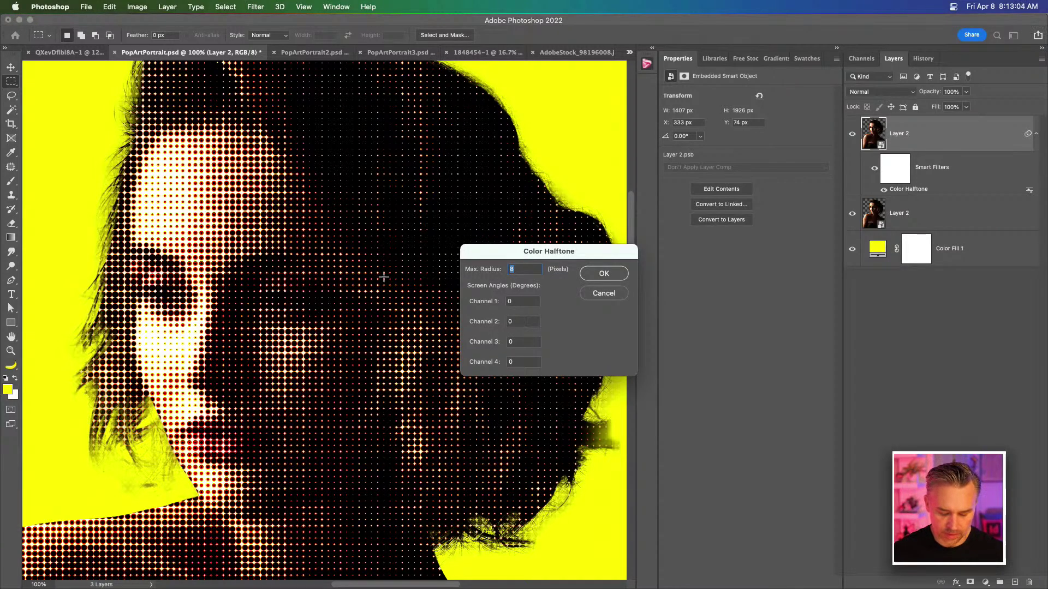
text(10)
click(602, 274)
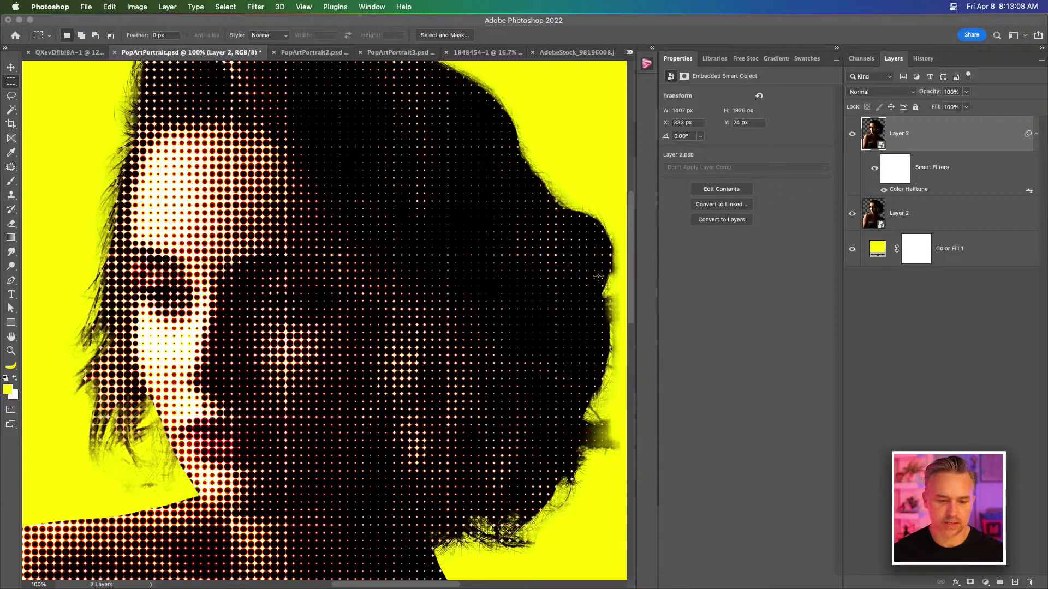
key(super+space)
key(Escape)
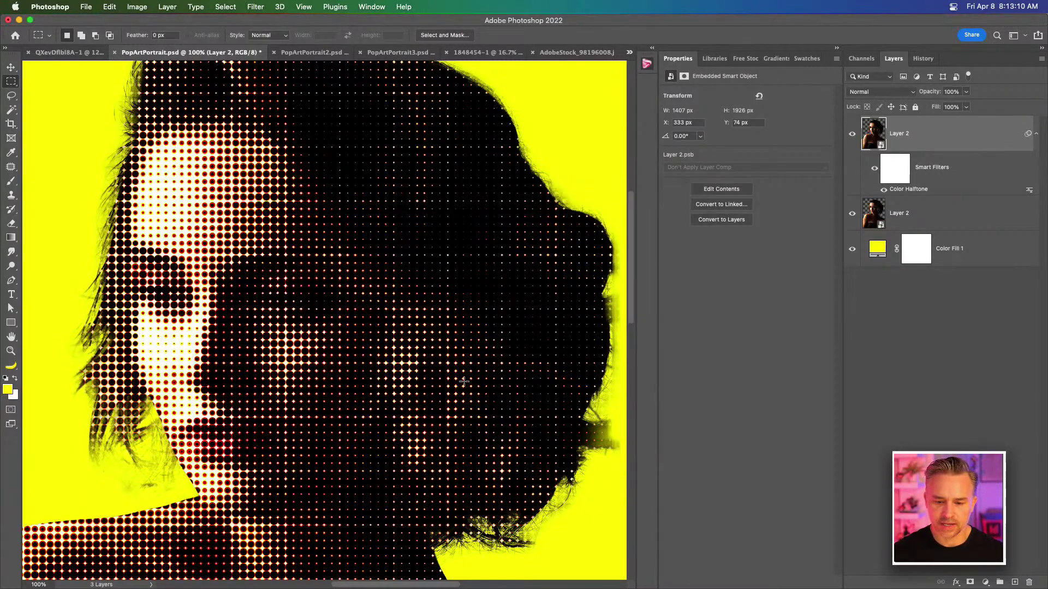
Step: Examine the halftone dots on the woman's face and shoulders at several magnifications
key(super+0)
key(super+plus)
drag(410, 398, 384, 334)
key(super+plus)
key(super+plus)
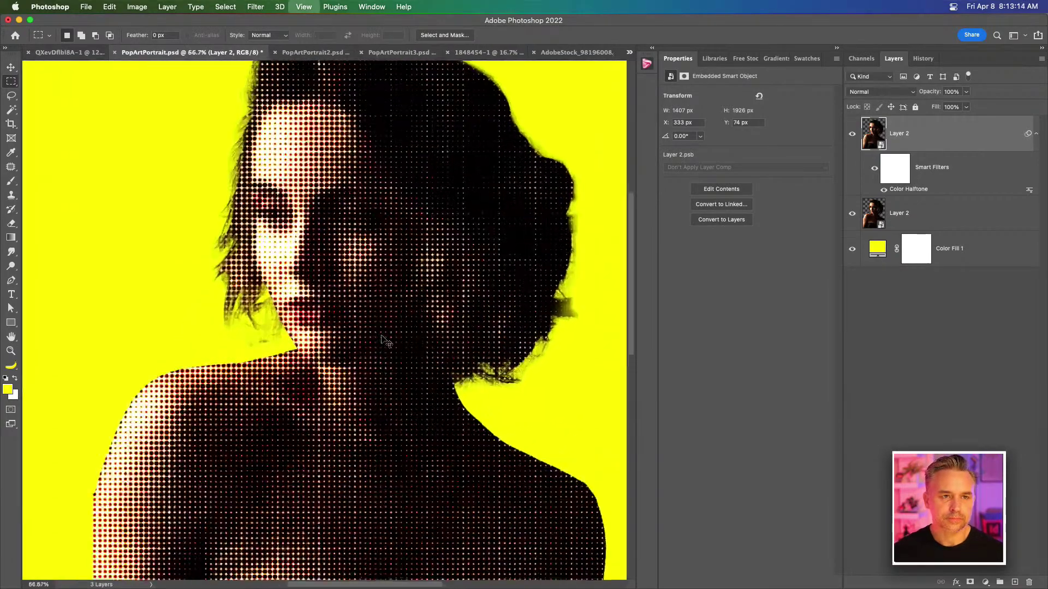
key(super+plus)
drag(374, 333, 310, 510)
key(super+minus)
key(super+minus)
key(super+minus)
key(super+minus)
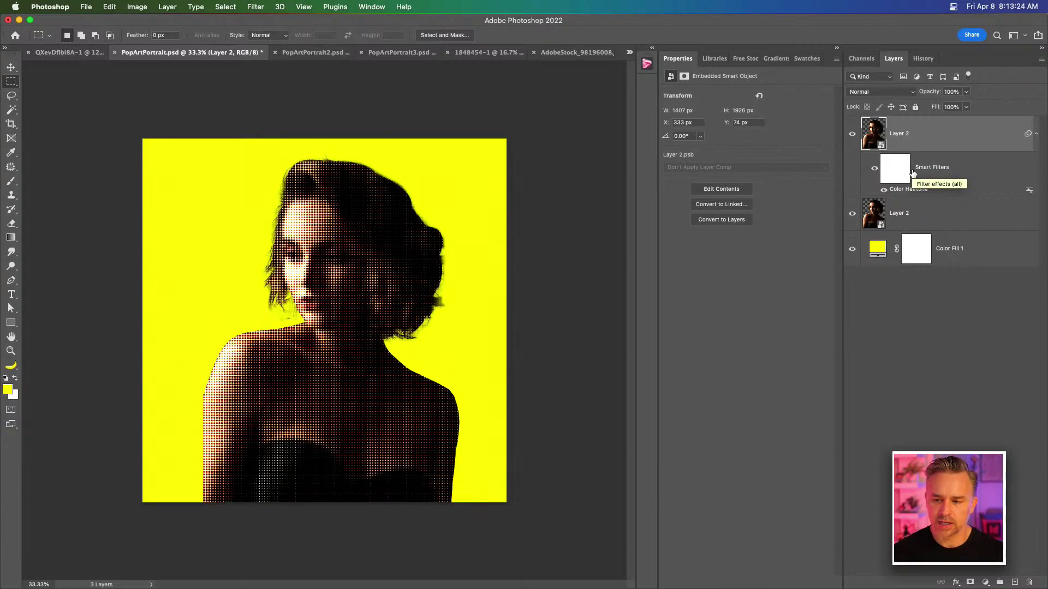
Step: Try a Levels adjustment on the halftoned Layer 2, cancel it, and delete the layer's Color Halftone smart filter
key(super+l)
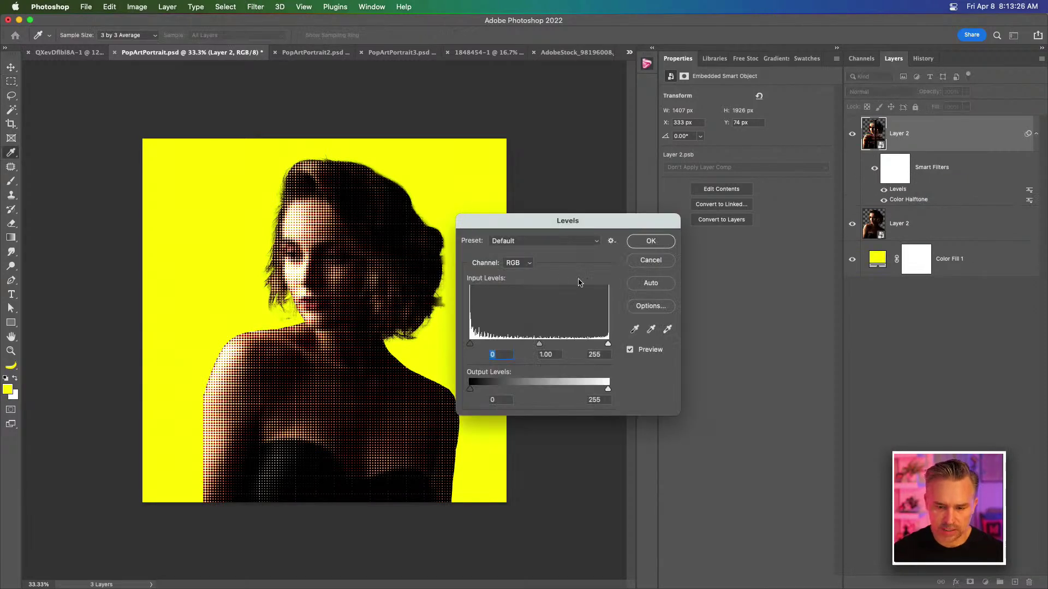
click(636, 262)
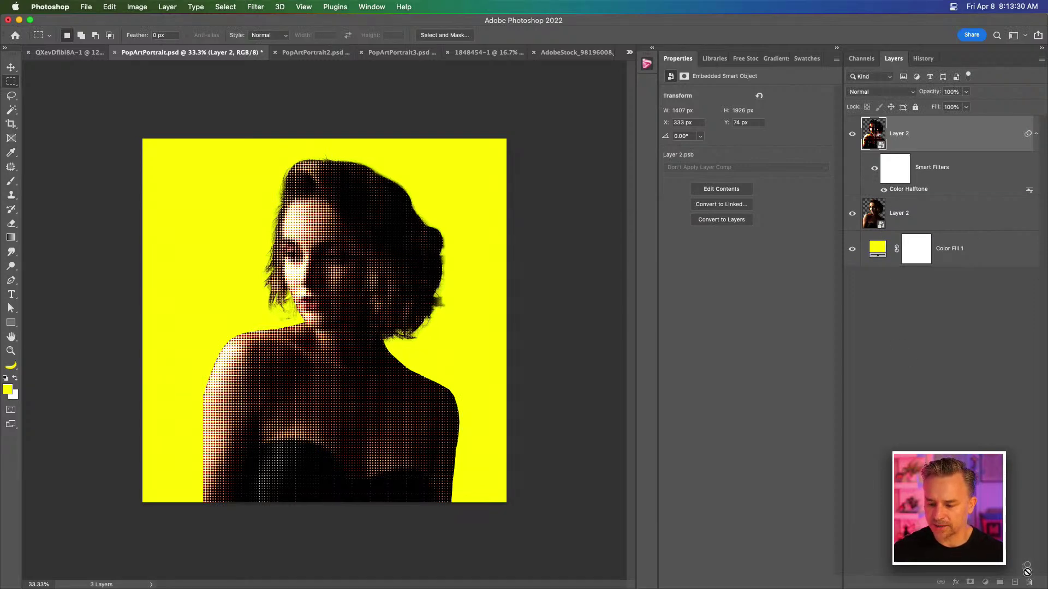
drag(1030, 581, 1031, 582)
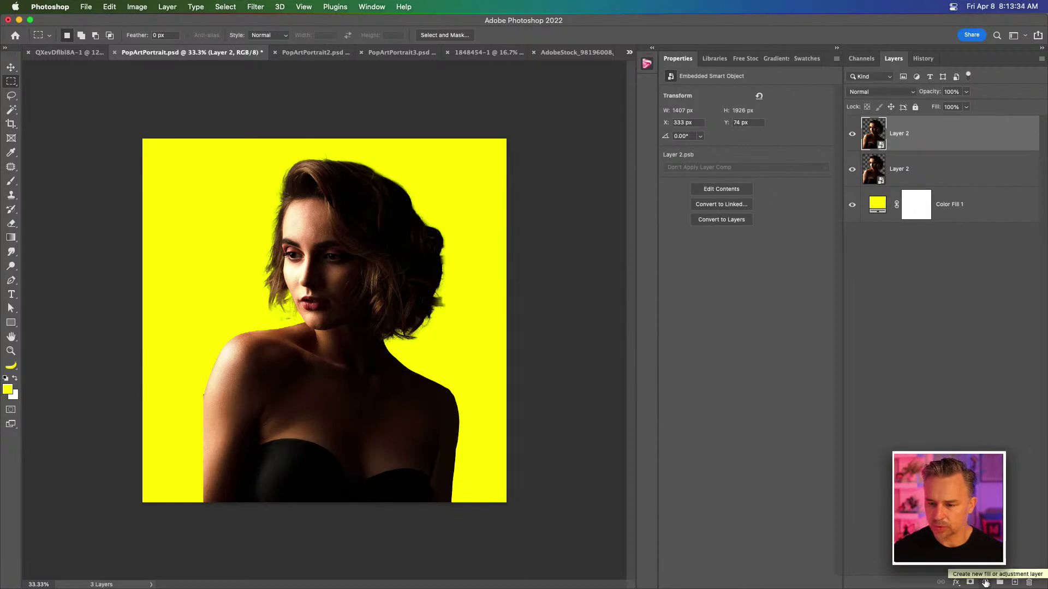
Step: Open the contents of the Layer 2 Smart Object and add a Threshold adjustment layer above Levels 1 at level 37
double_click(874, 134)
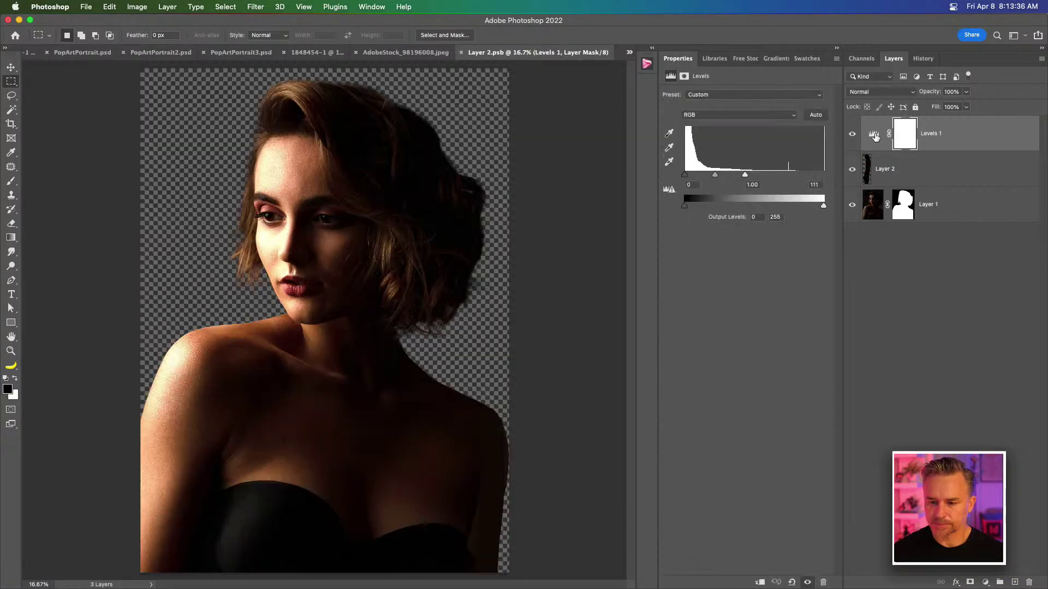
click(987, 583)
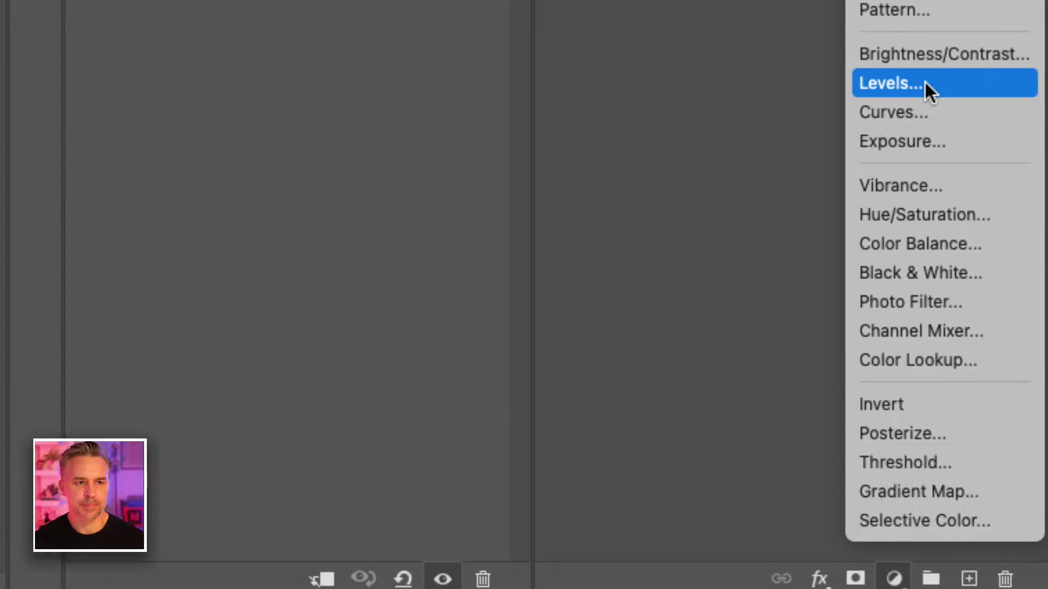
click(927, 459)
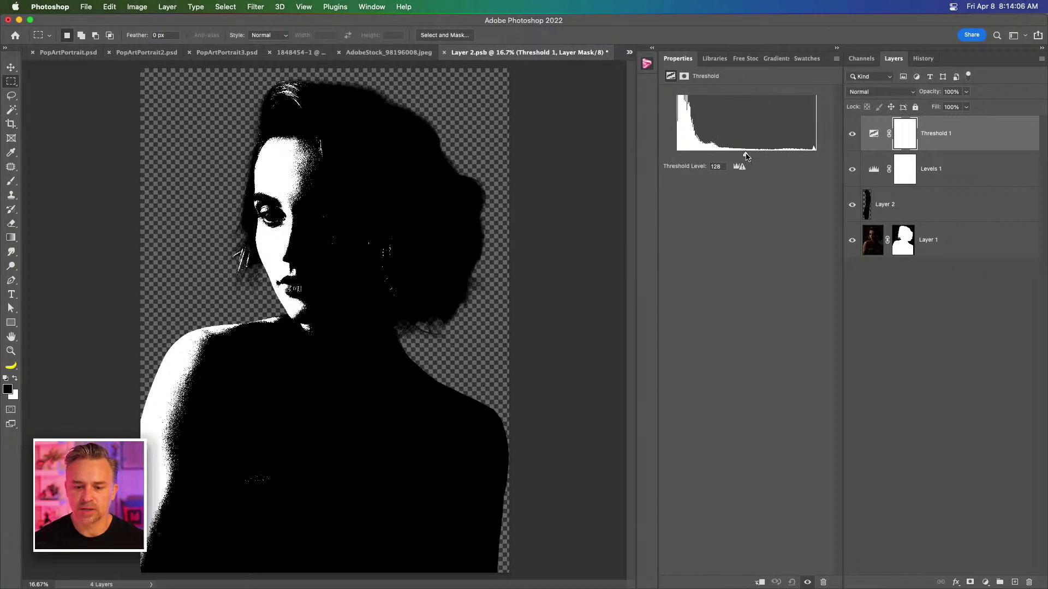
drag(746, 156, 697, 152)
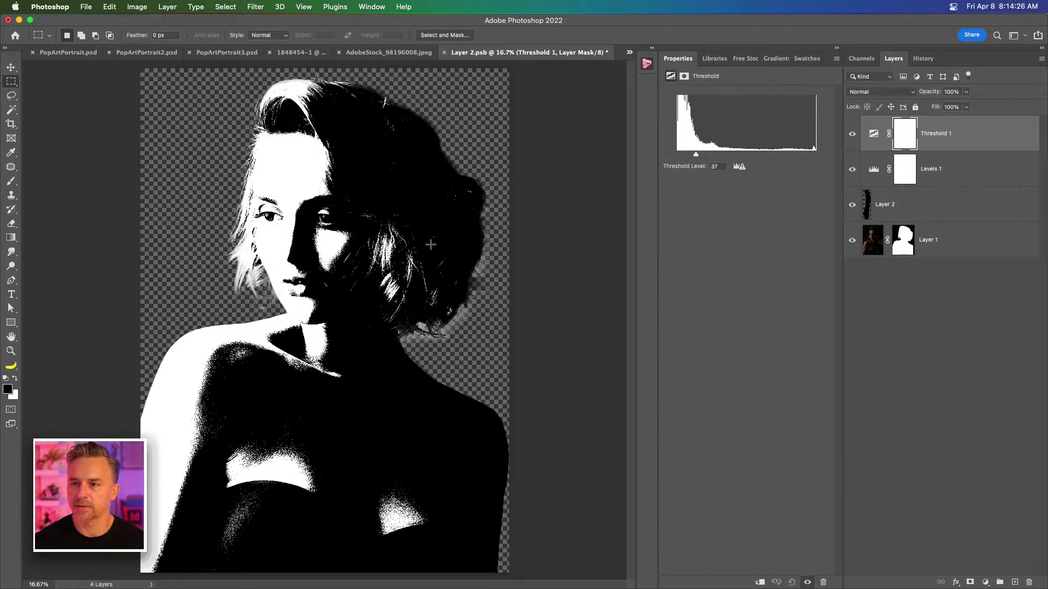
Step: Check the effect of the Levels 1 adjustment, and save and close Layer 2.psb to update the portrait
click(932, 177)
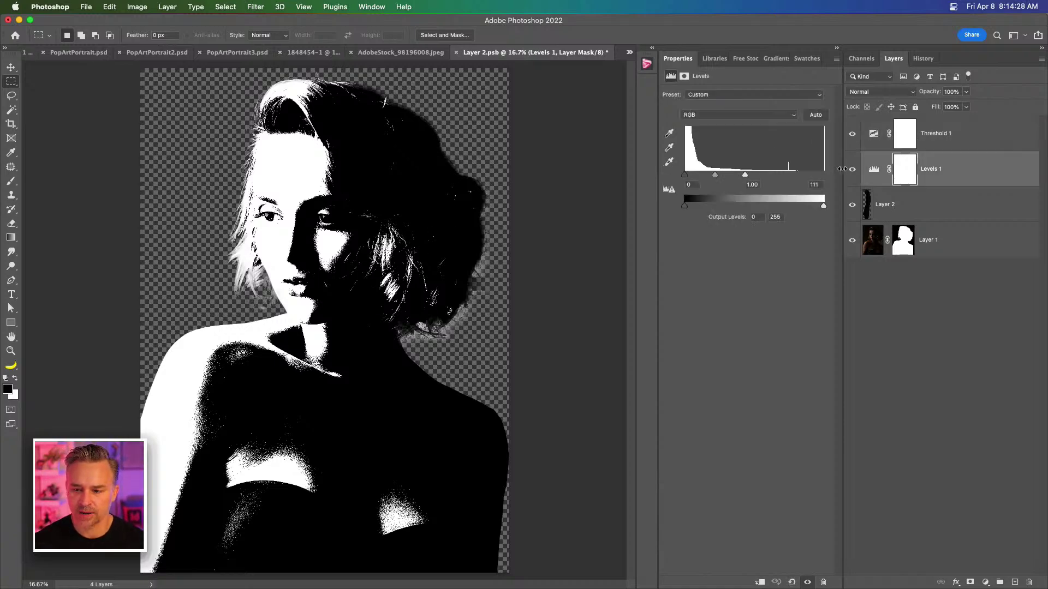
click(849, 171)
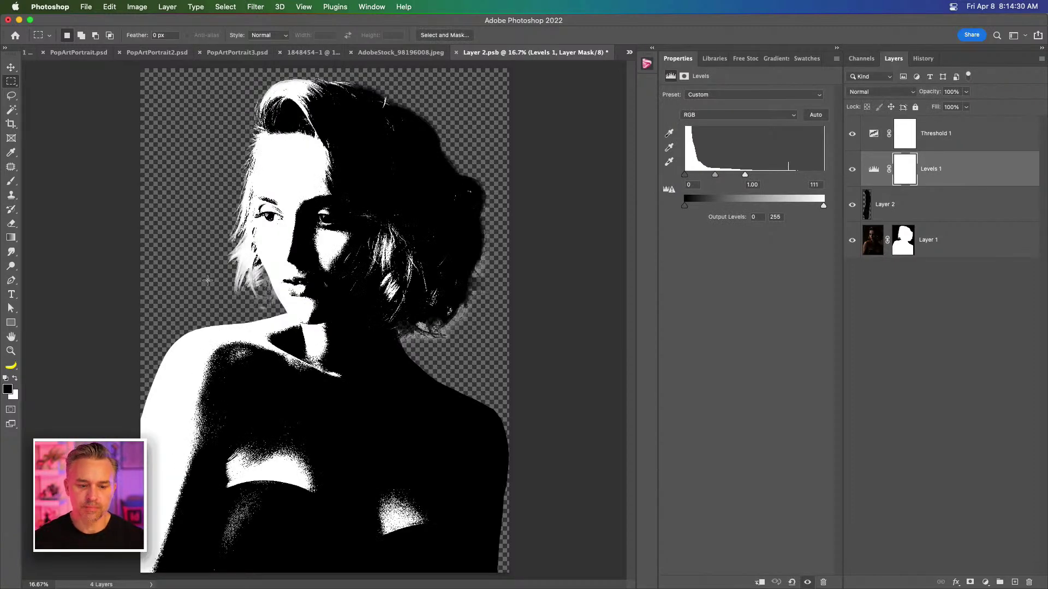
key(super+s)
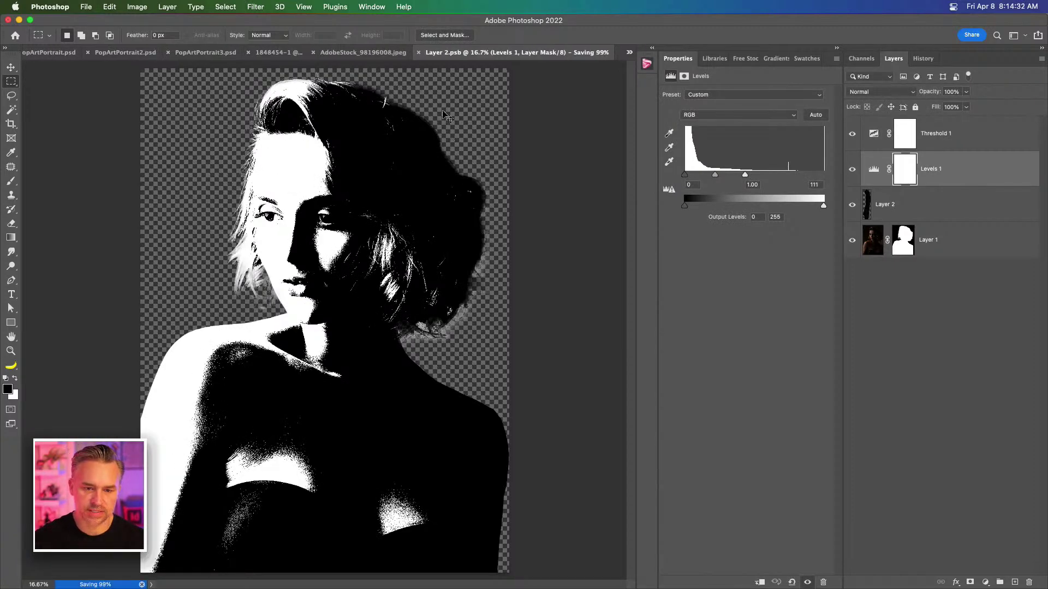
key(super+w)
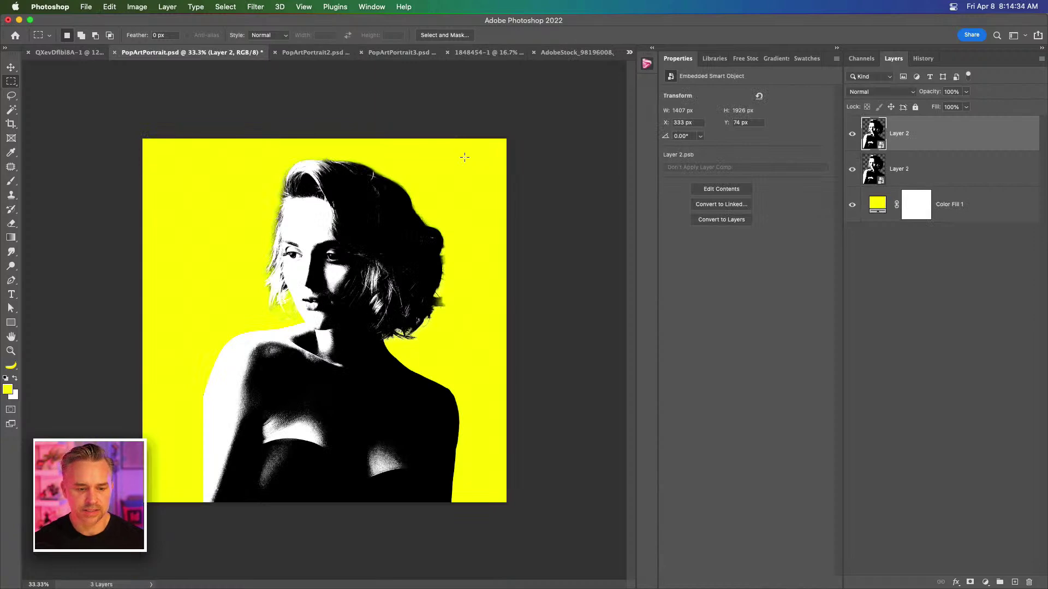
Step: Apply the Color Halftone filter to the upper Layer 2 with a max radius of 10 pixels and all screen angles at 0
key(super+equal)
drag(235, 192, 311, 222)
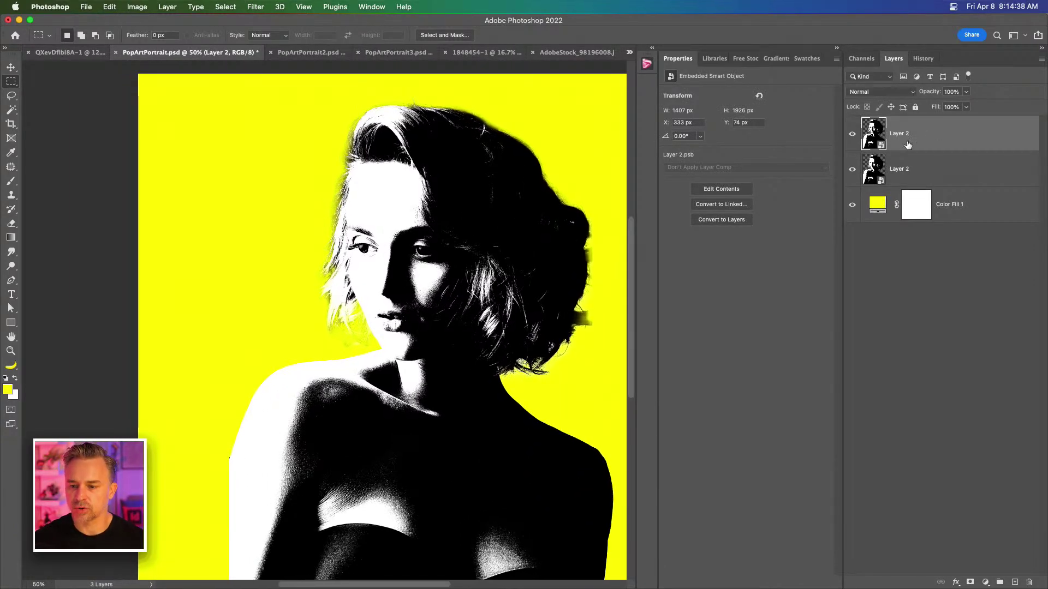
click(257, 6)
mouse_move(288, 198)
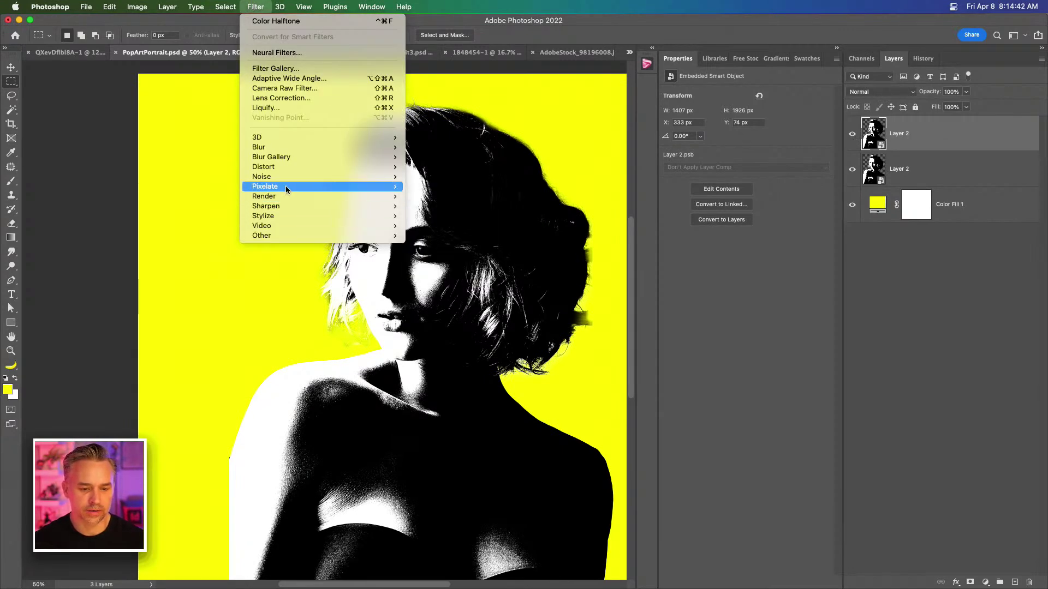
click(428, 187)
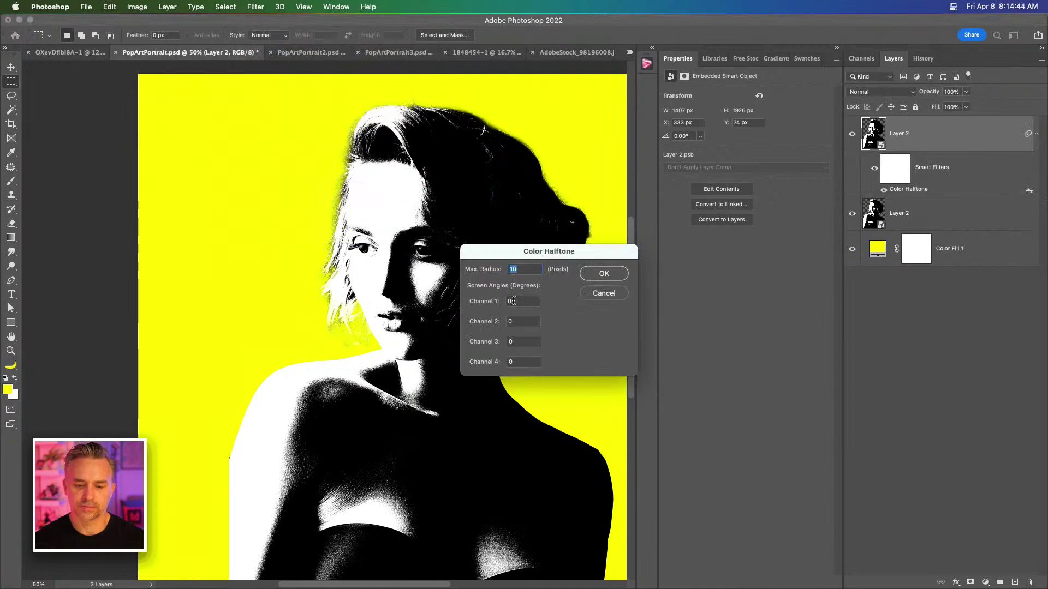
drag(503, 250, 575, 217)
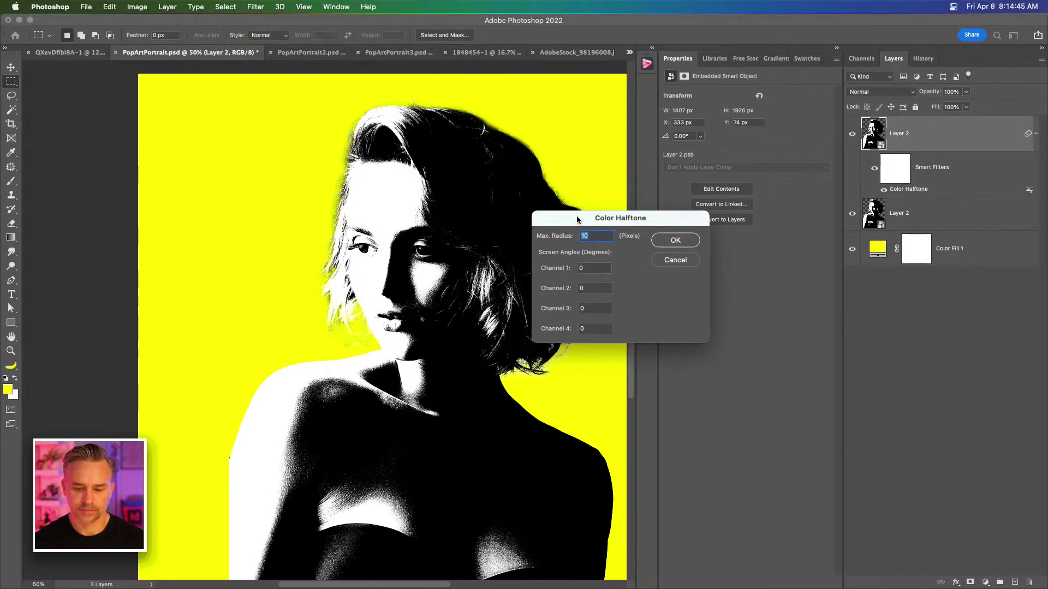
click(670, 245)
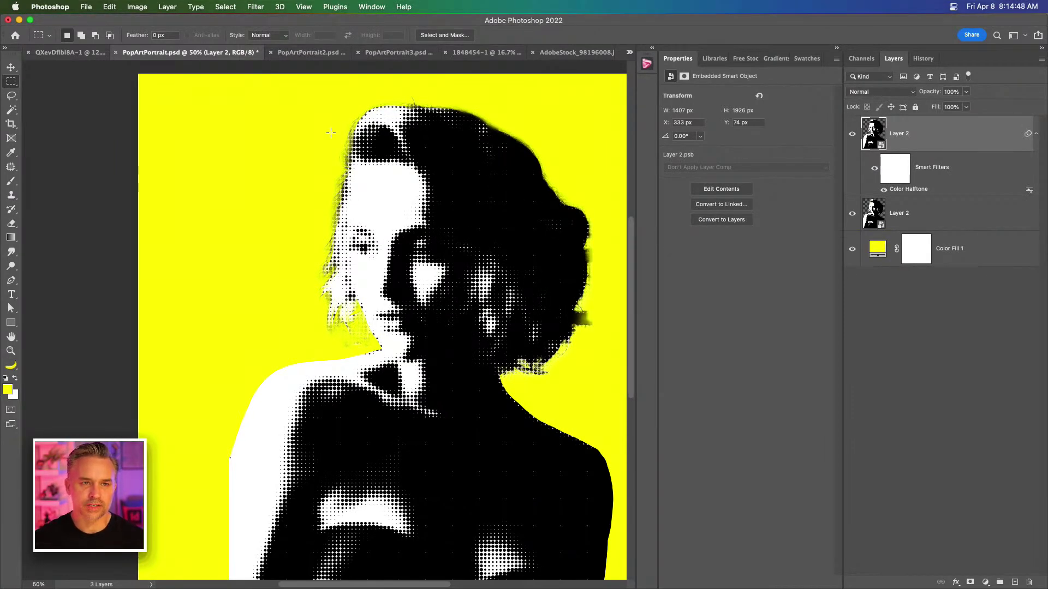
key(super+plus)
key(super+plus)
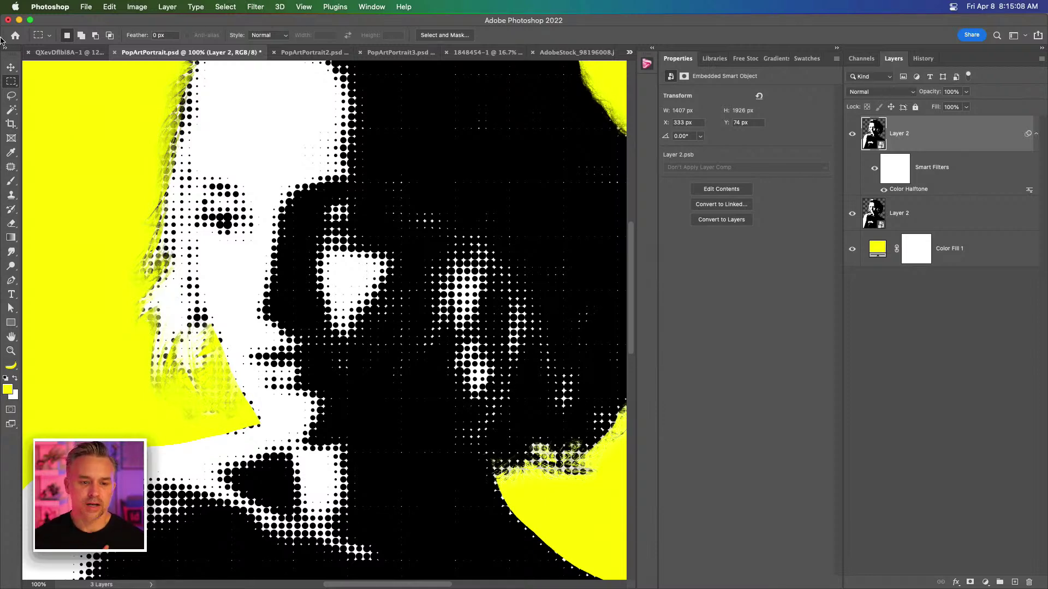
Step: Browse the Photoshop plugins available in the Creative Cloud marketplace, and minimize its window to return to the portrait
click(335, 5)
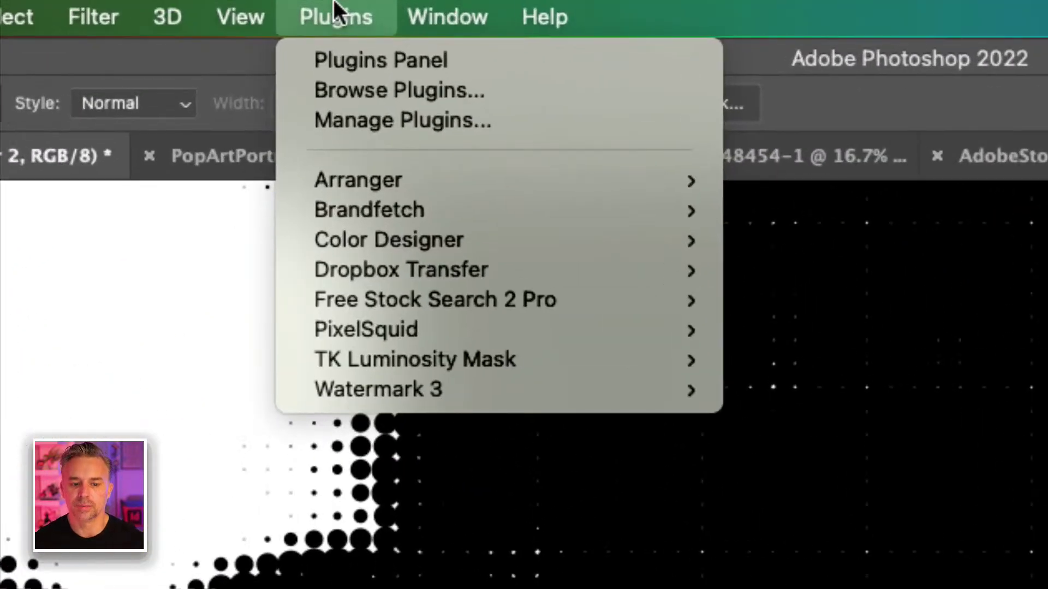
click(345, 90)
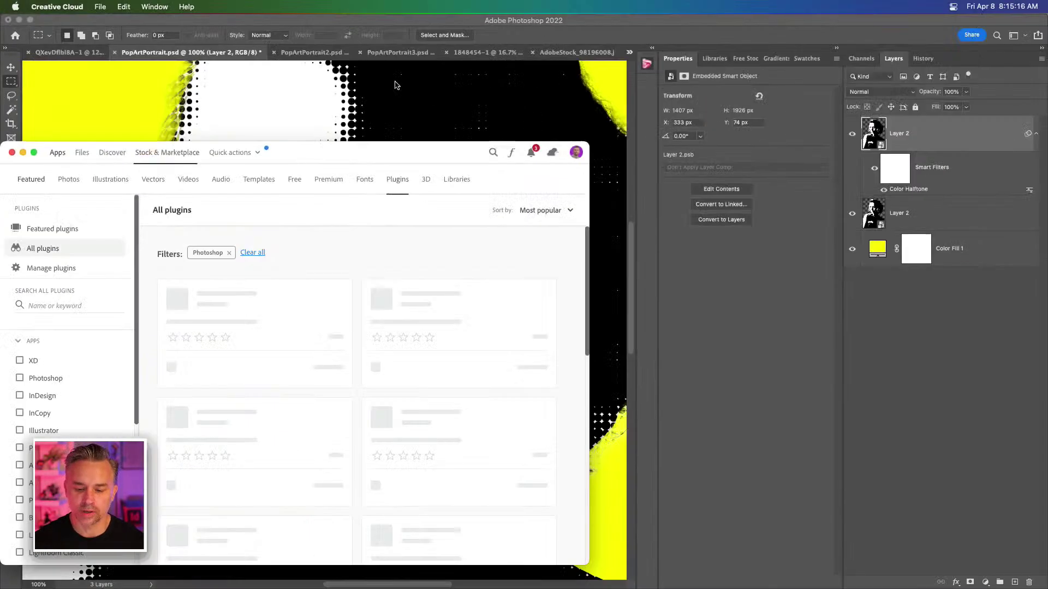
double_click(103, 452)
drag(568, 117, 553, 106)
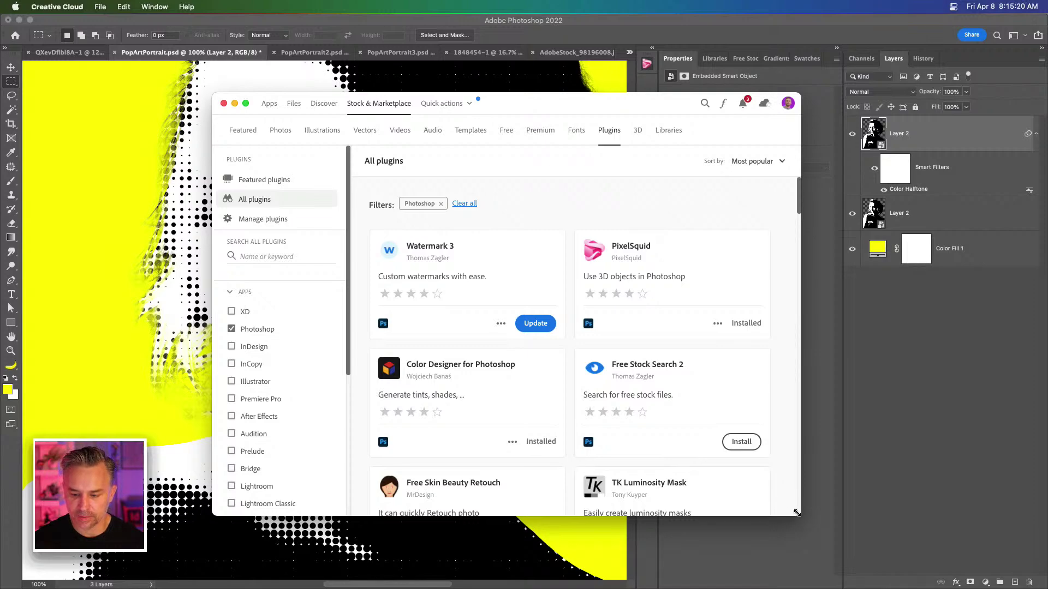
drag(788, 511, 1012, 534)
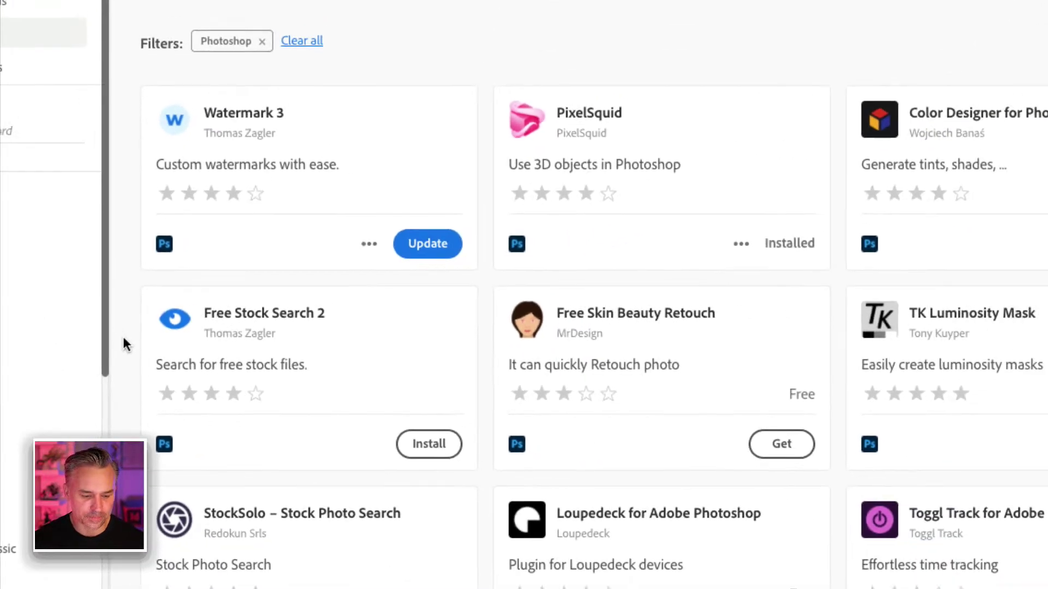
scroll(156, 386, down, 4)
scroll(136, 346, down, 1)
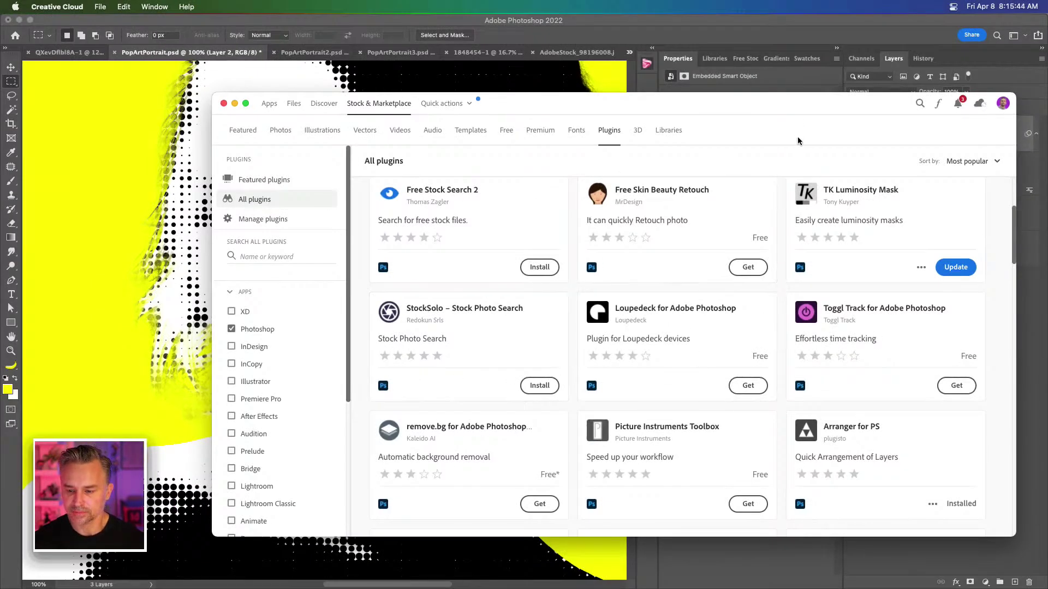
drag(785, 113, 721, 114)
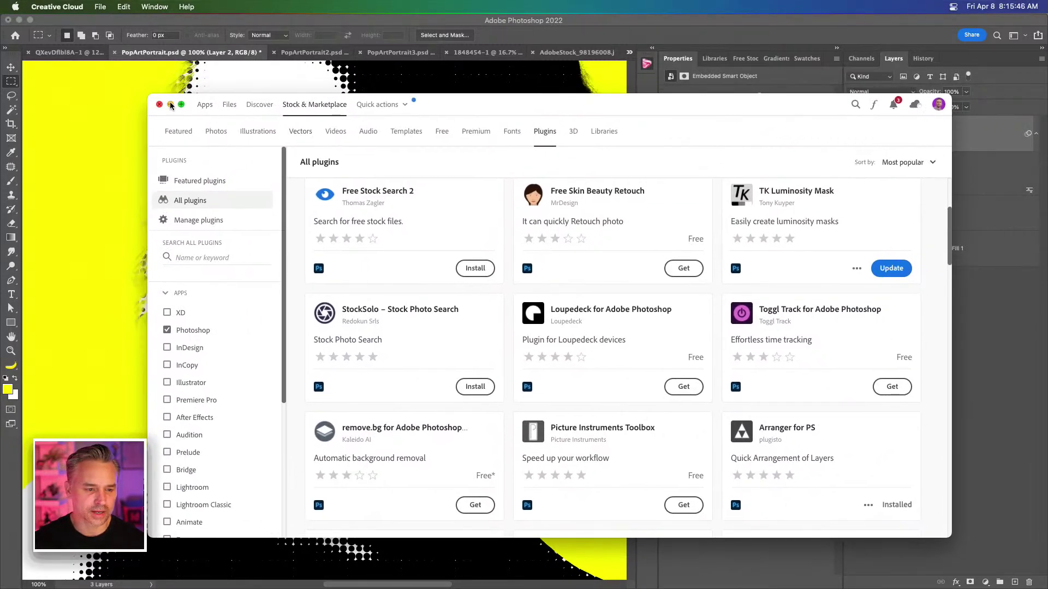
click(170, 106)
Step: Add a new layer directly above Color Fill 1 and turn it into a black-to-white gradient fill using a gradient preset
key(super+minus)
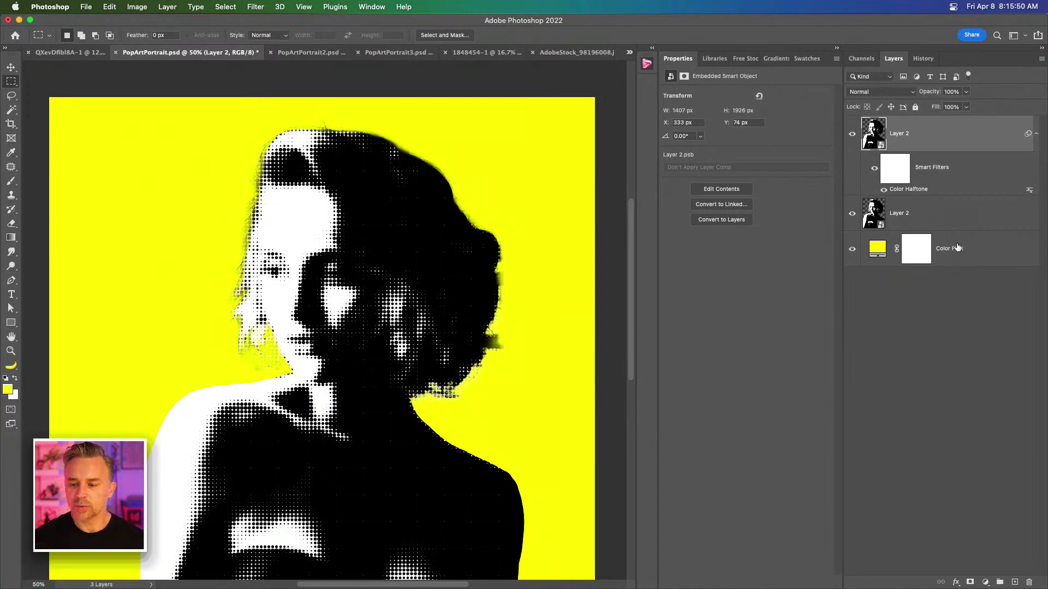
click(972, 253)
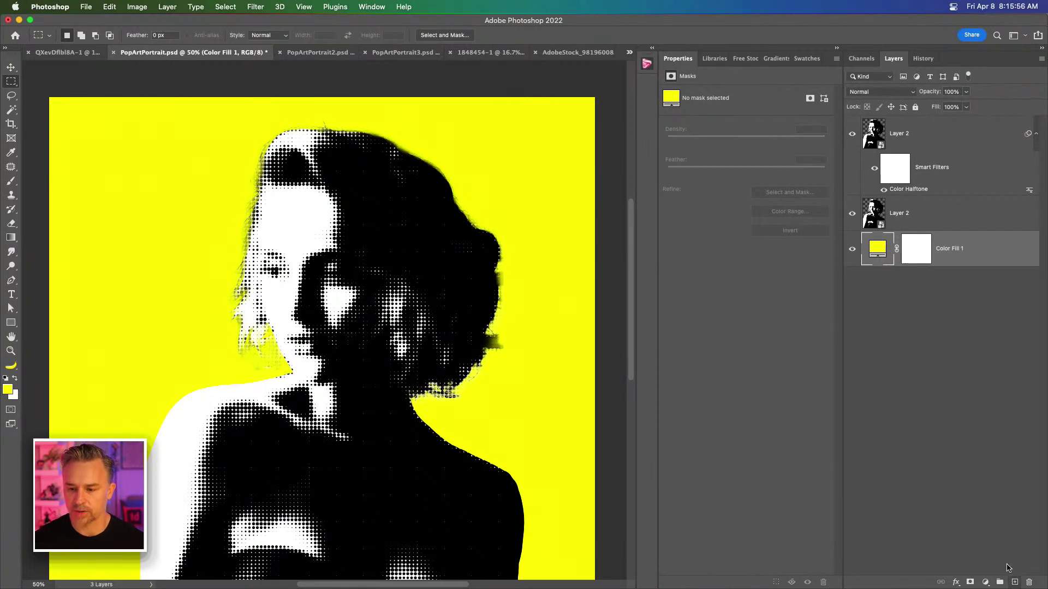
click(1014, 583)
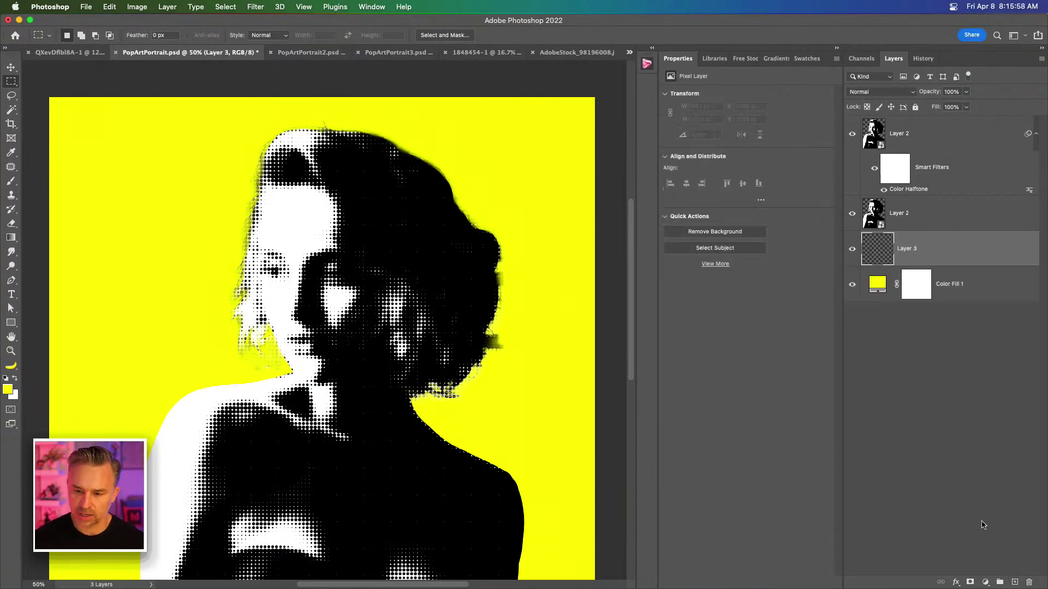
click(774, 59)
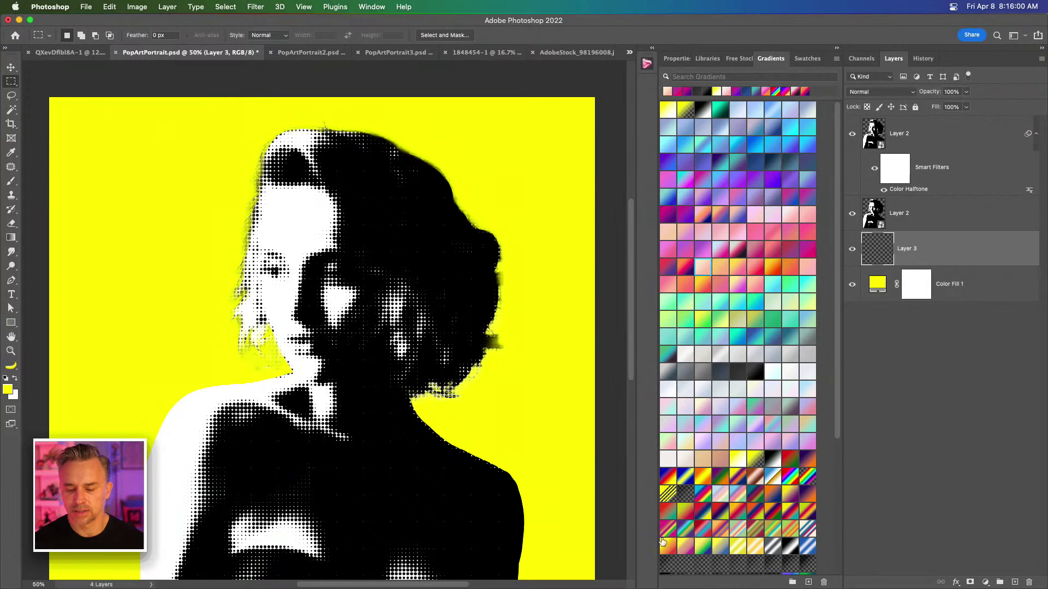
click(771, 456)
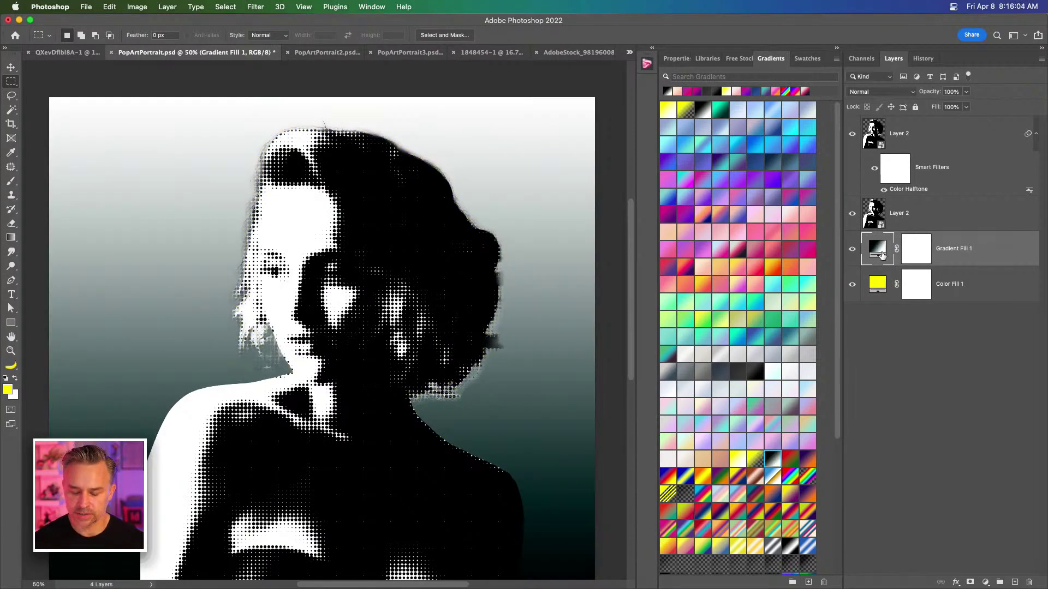
Step: Convert Gradient Fill 1 to a Smart Object and apply Color Halftone with a max radius of 10 pixels and all screen angles at 0
click(256, 7)
mouse_move(306, 192)
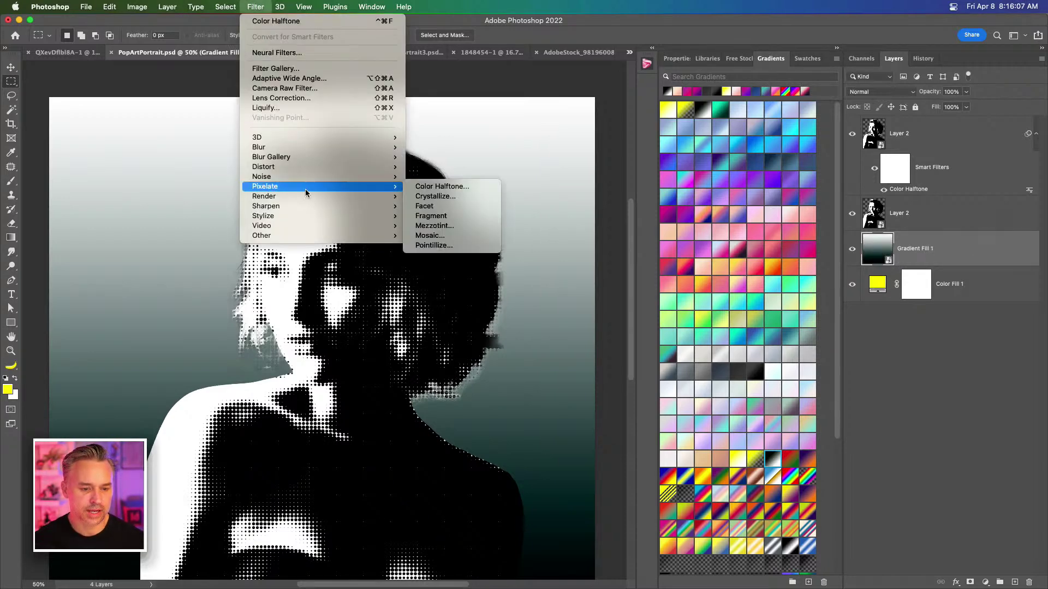
click(473, 189)
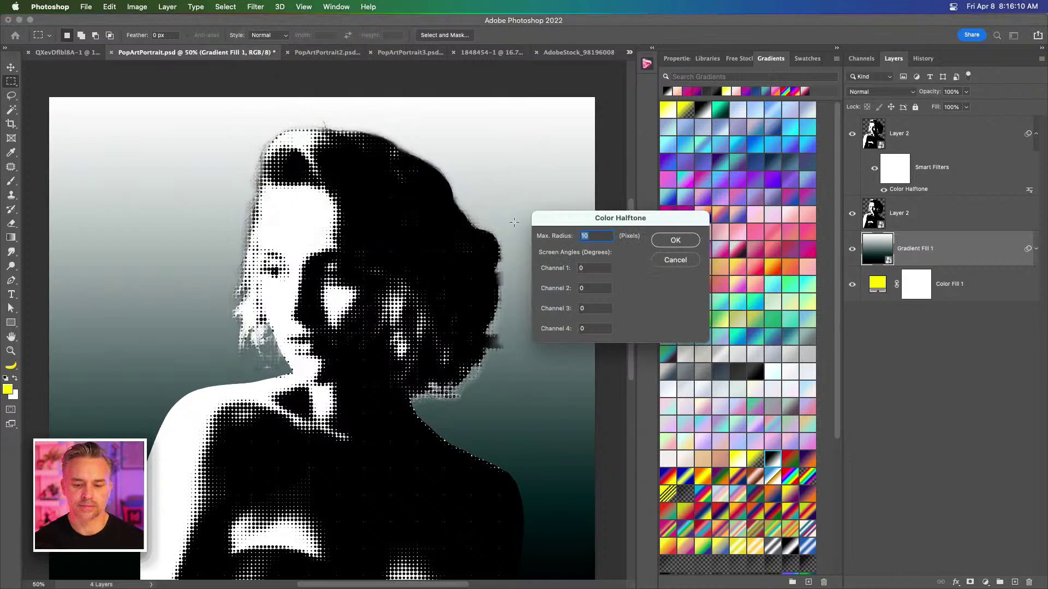
click(676, 241)
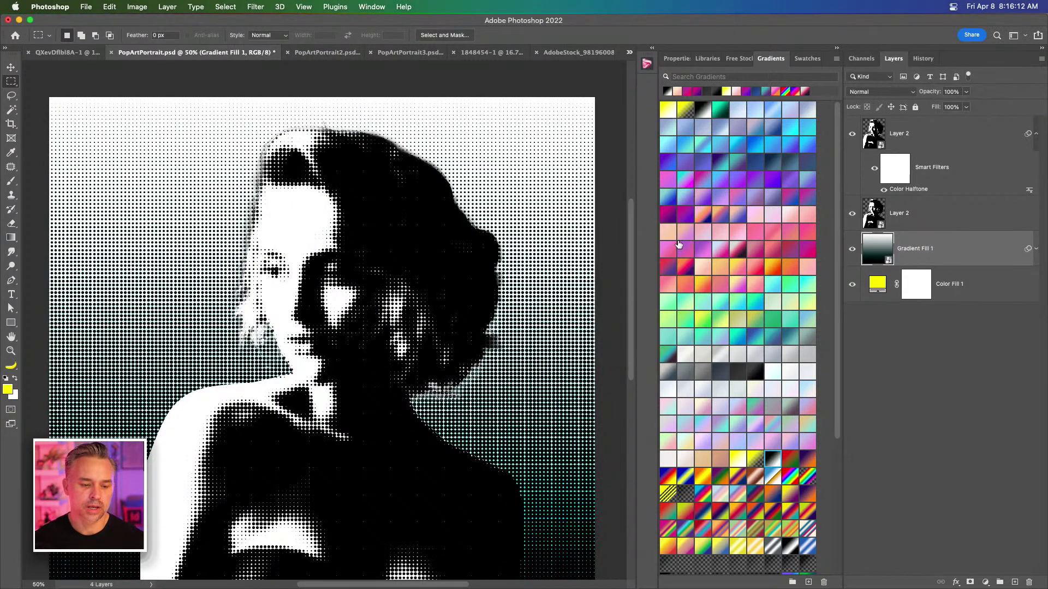
key(super+equal)
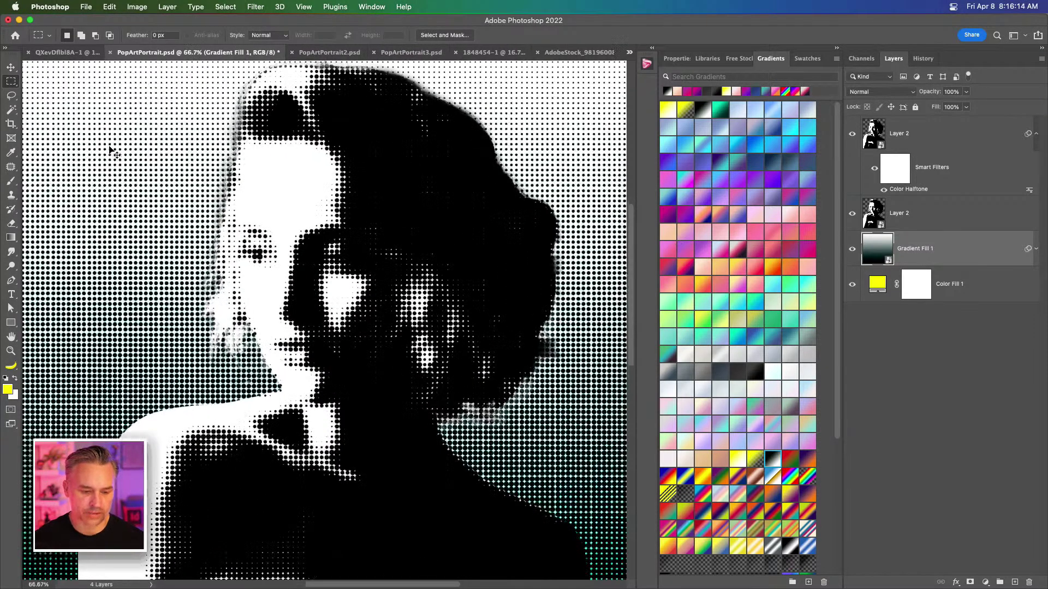
key(super+minus)
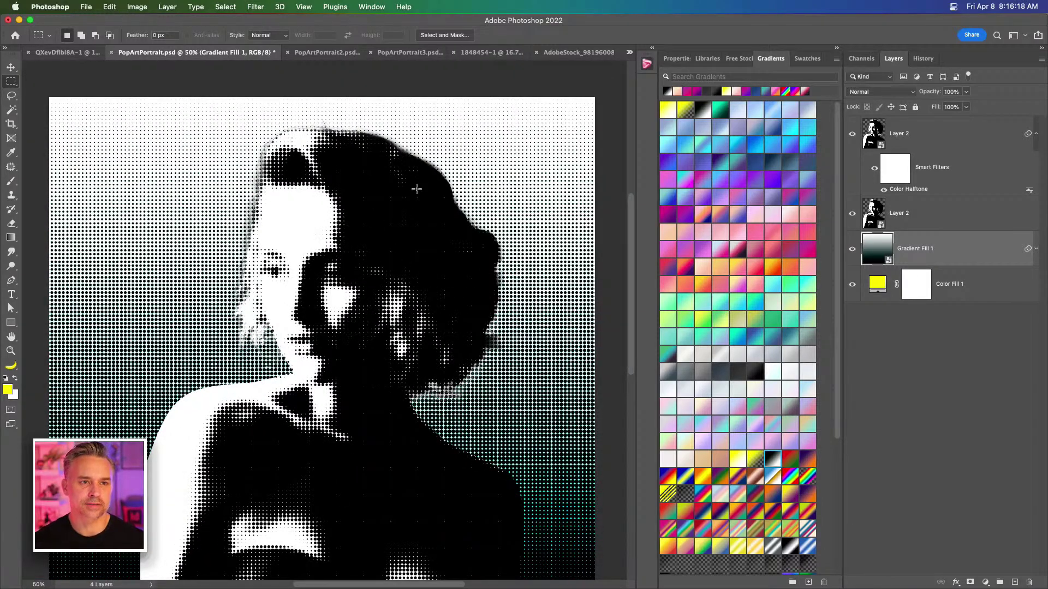
key(super+equal)
key(super+equal)
key(super+equal)
key(super+equal)
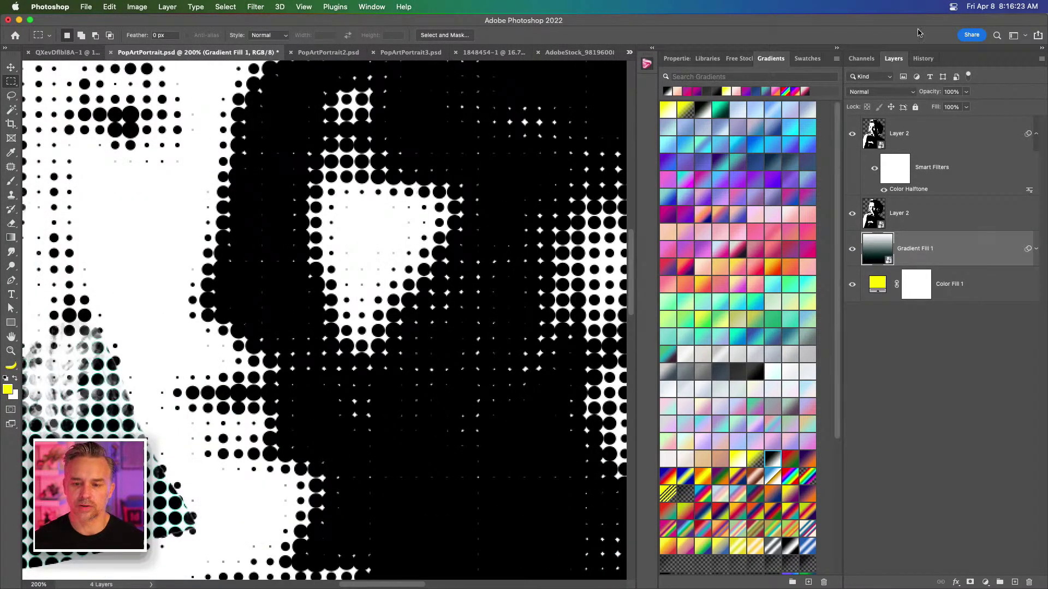
Step: Open the contents of the Gradient Fill 1 Smart Object and apply the Black, White gradient preset to its fill layer
click(838, 48)
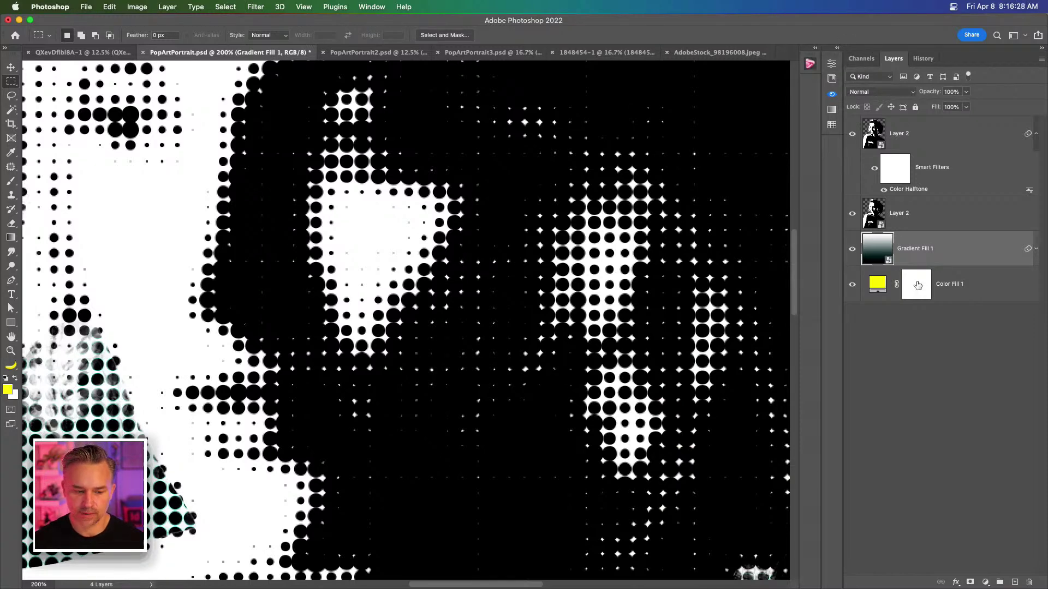
double_click(874, 250)
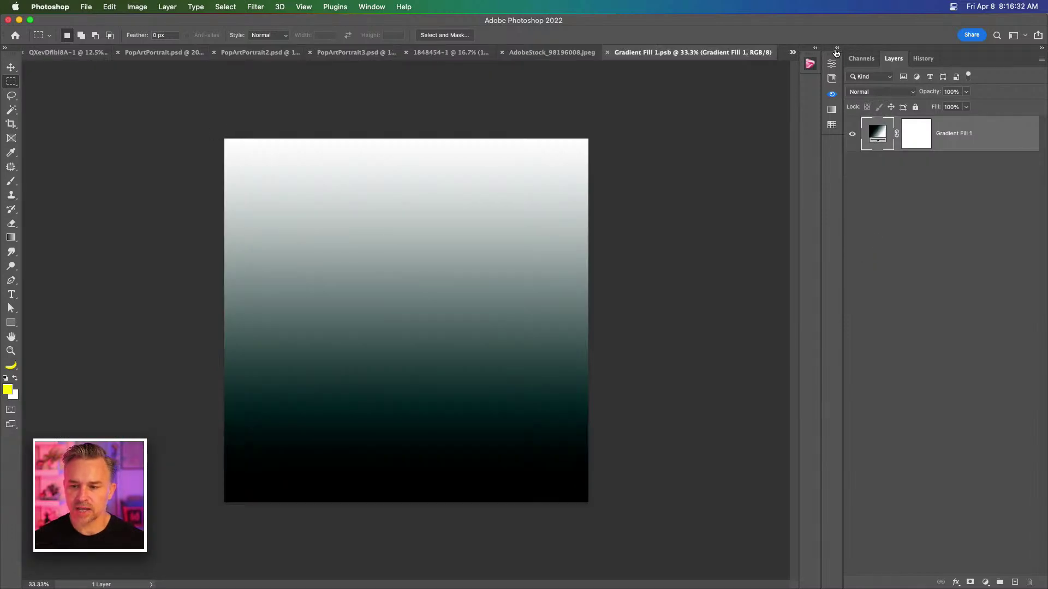
click(836, 49)
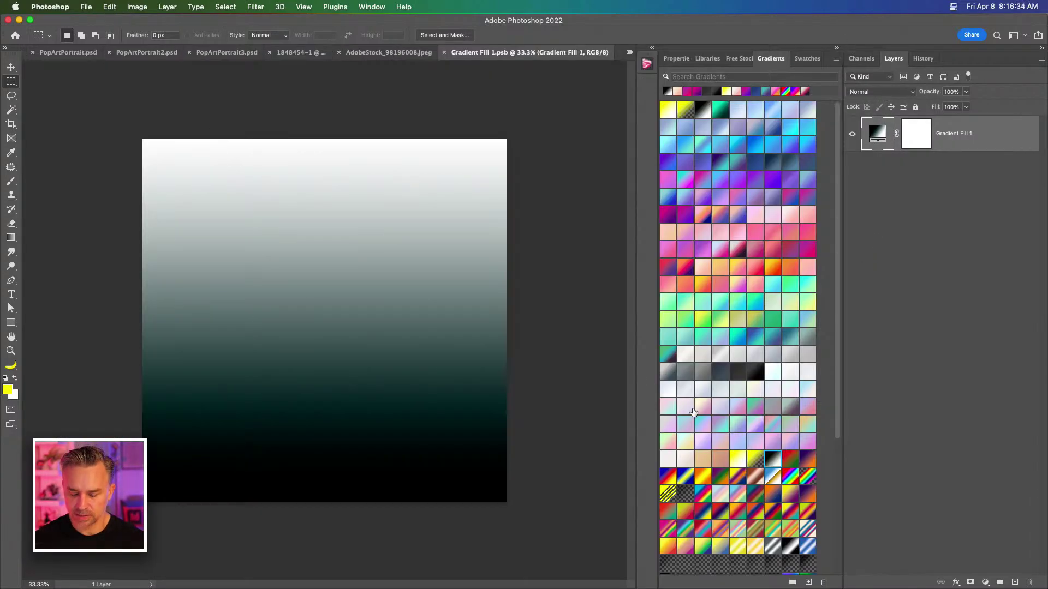
click(703, 111)
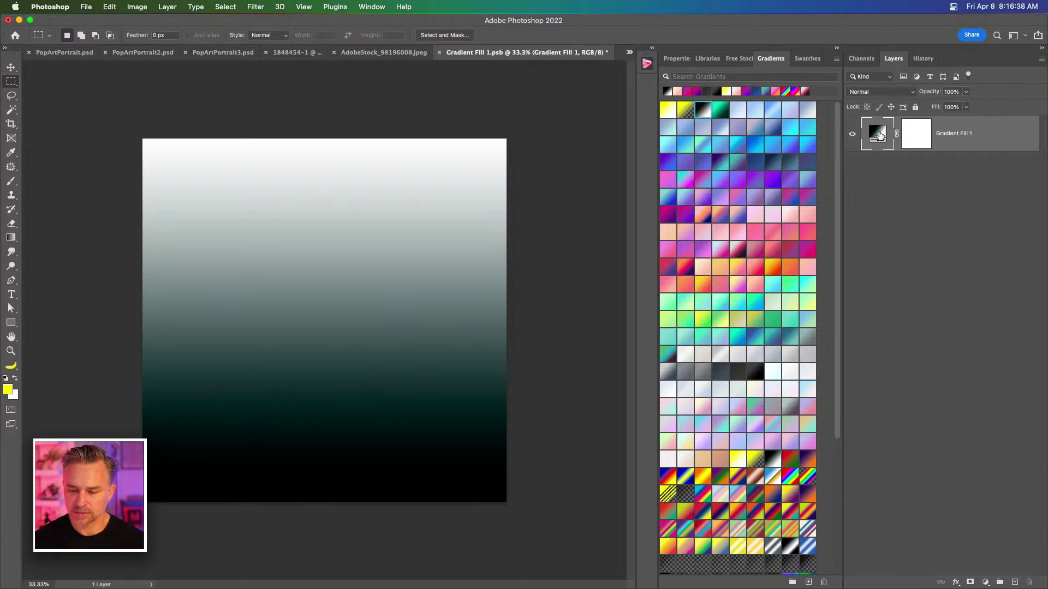
Step: Inspect the color stops and midpoint of Gradient Fill 1's gradient, and reapply the Black, White preset
double_click(877, 136)
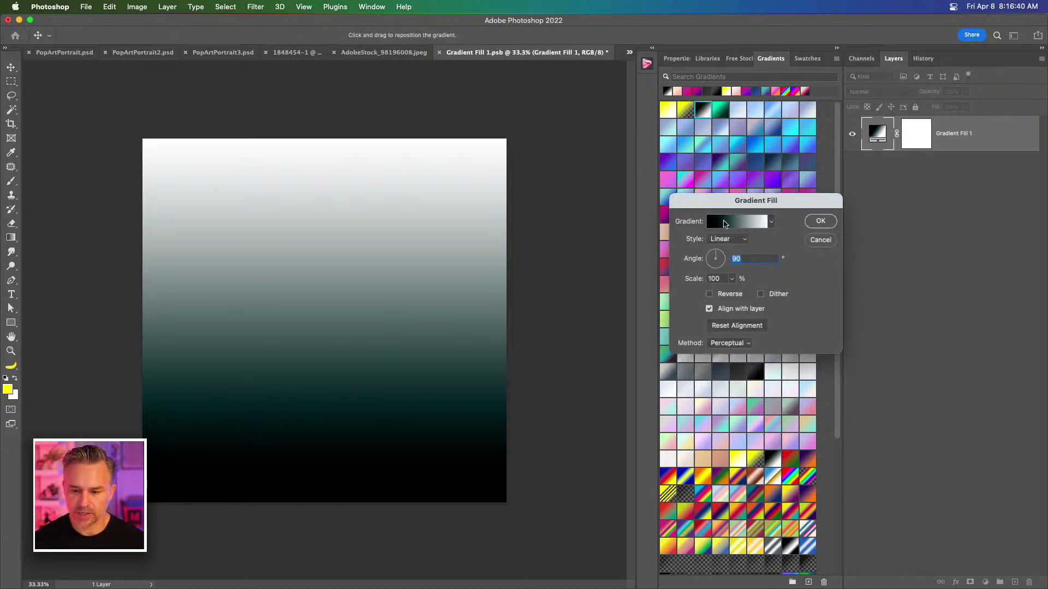
click(727, 224)
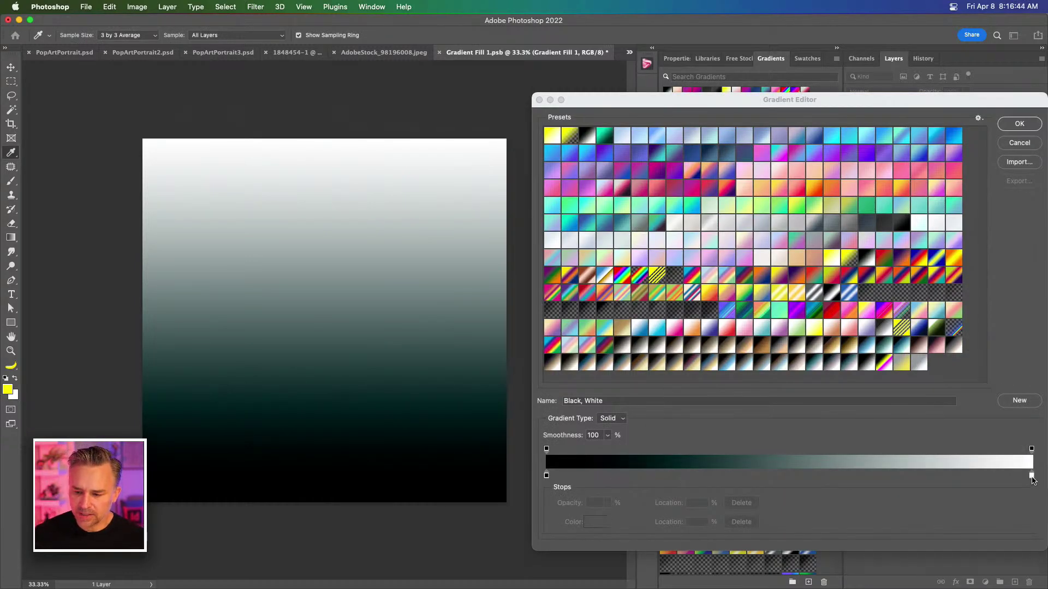
click(1032, 476)
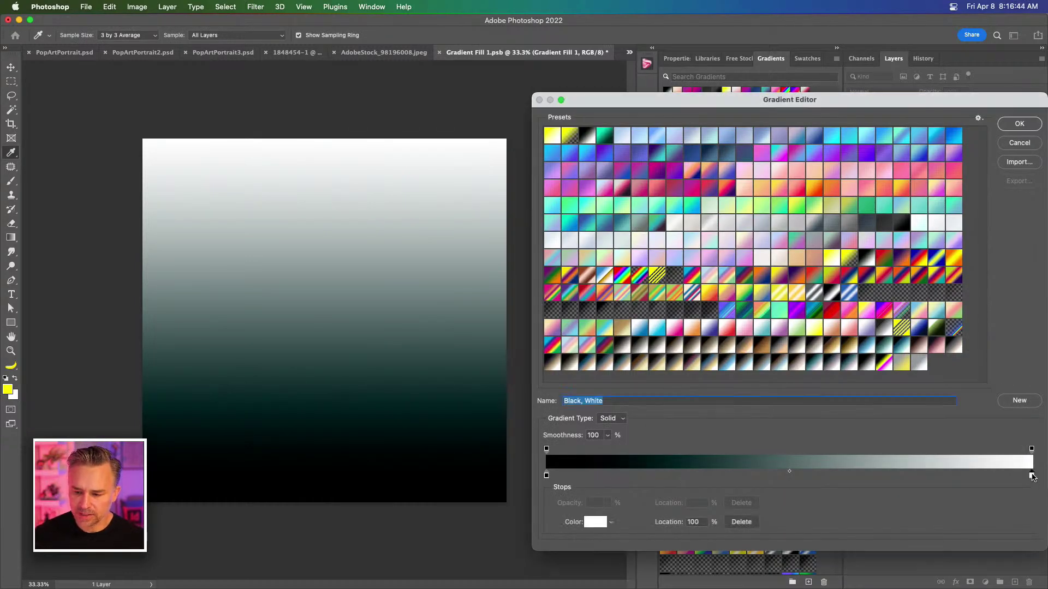
click(546, 476)
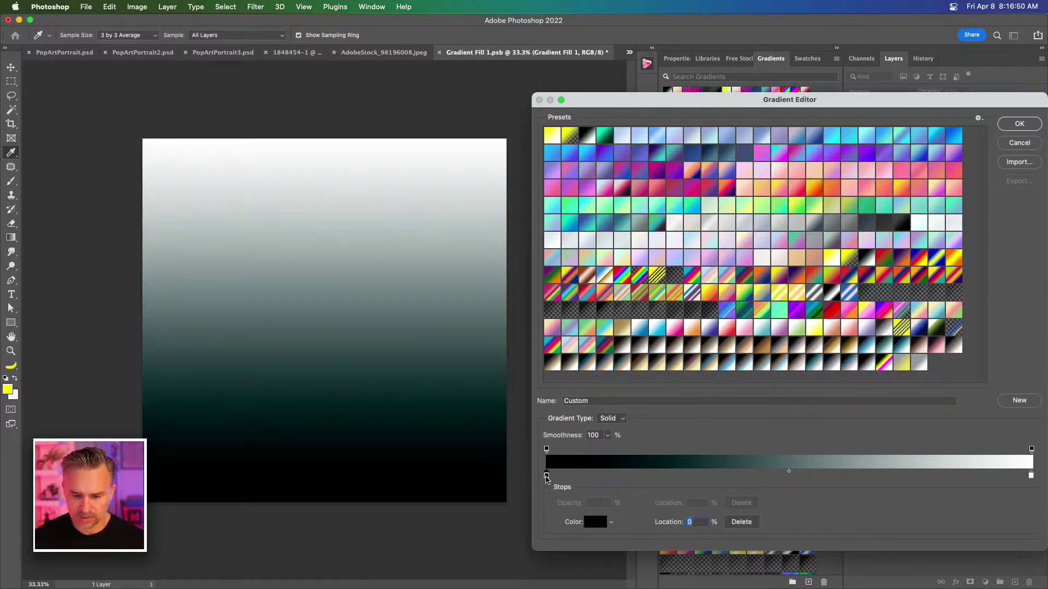
double_click(547, 476)
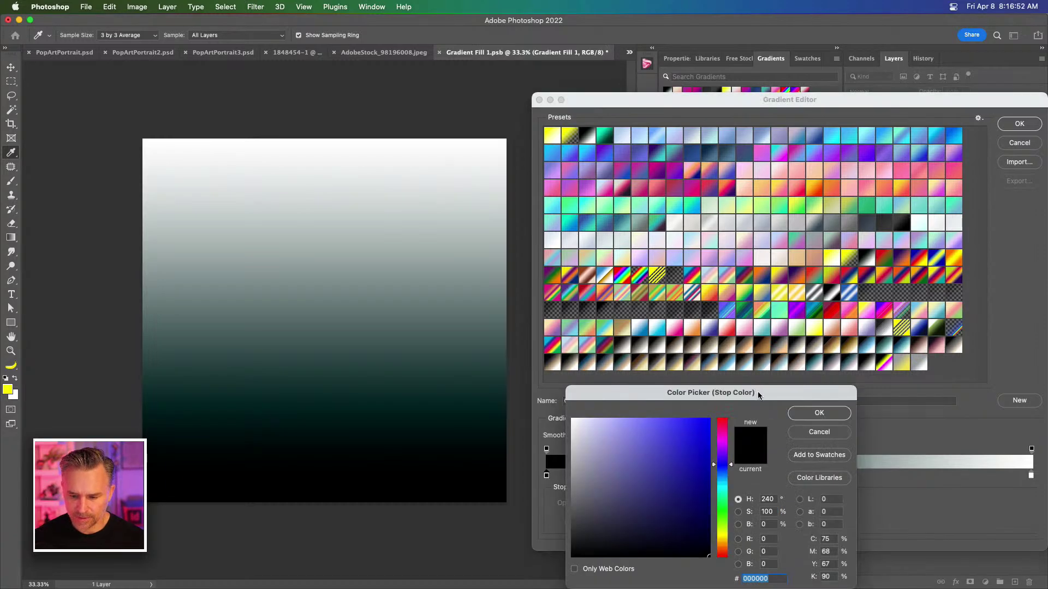
drag(758, 395, 779, 305)
click(824, 344)
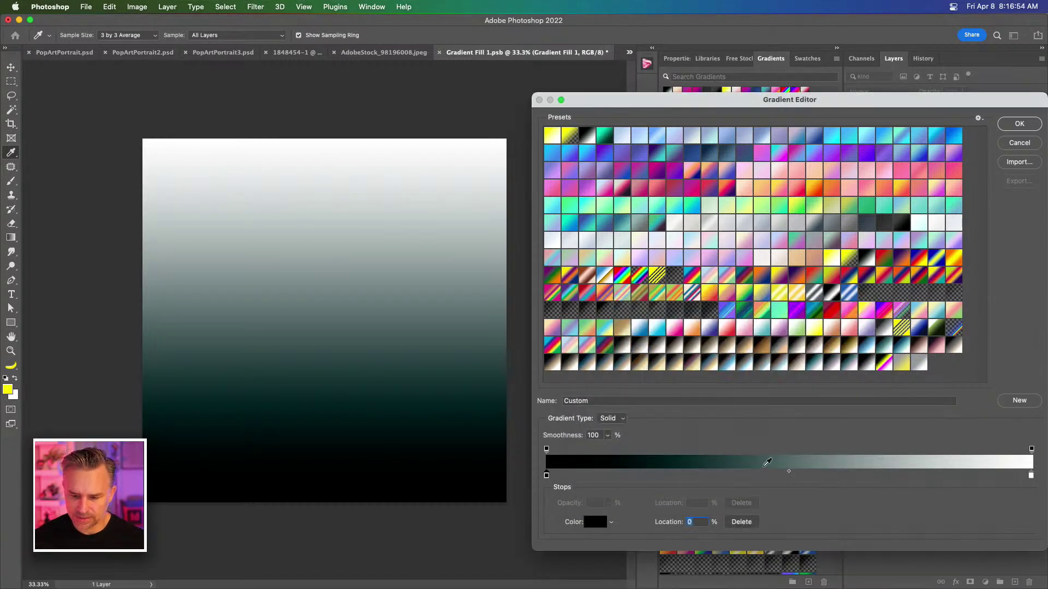
click(789, 471)
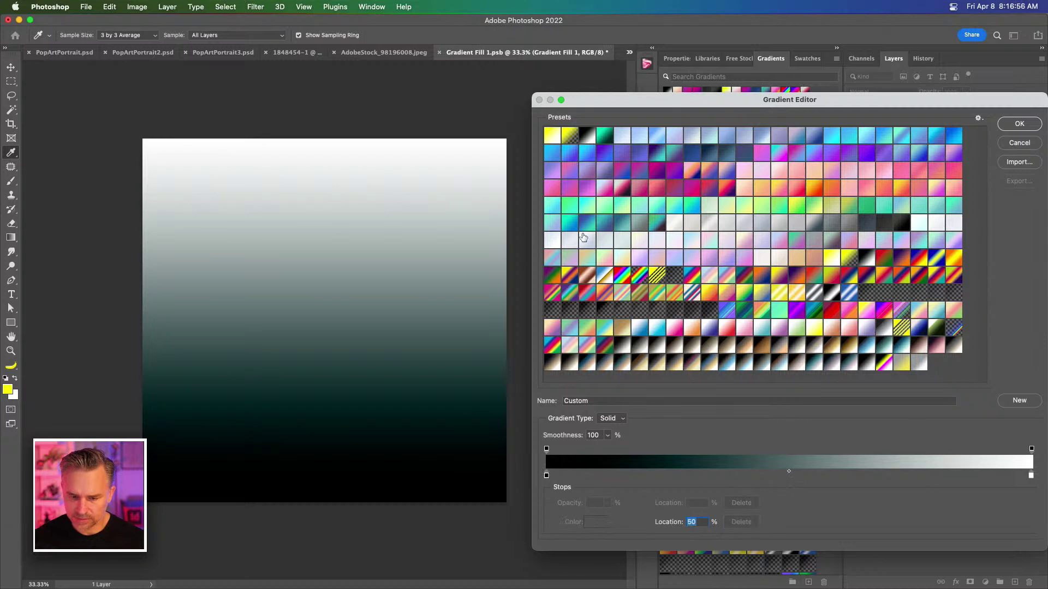
click(586, 134)
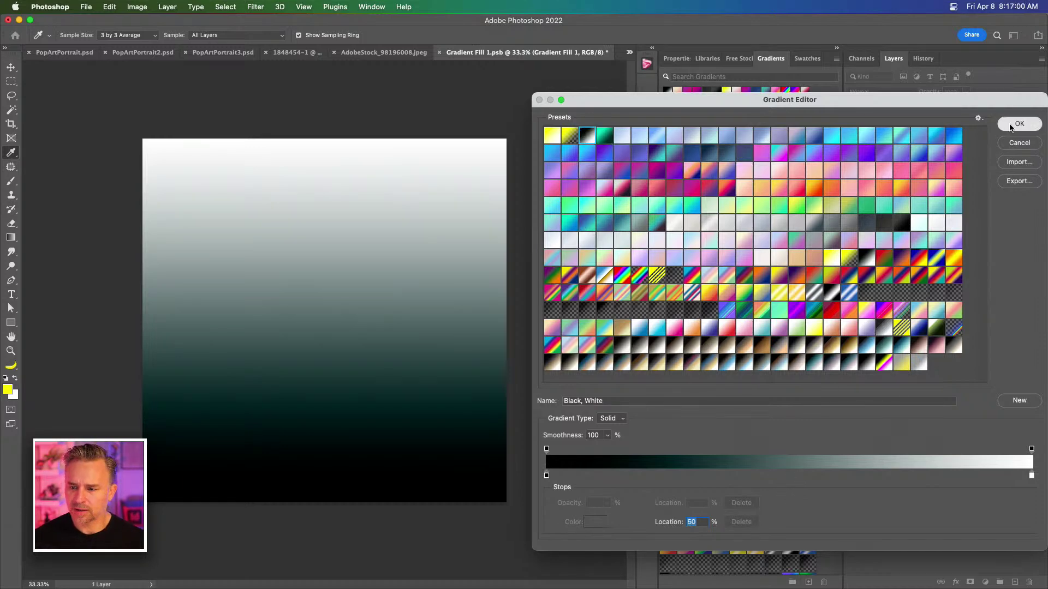
click(1018, 124)
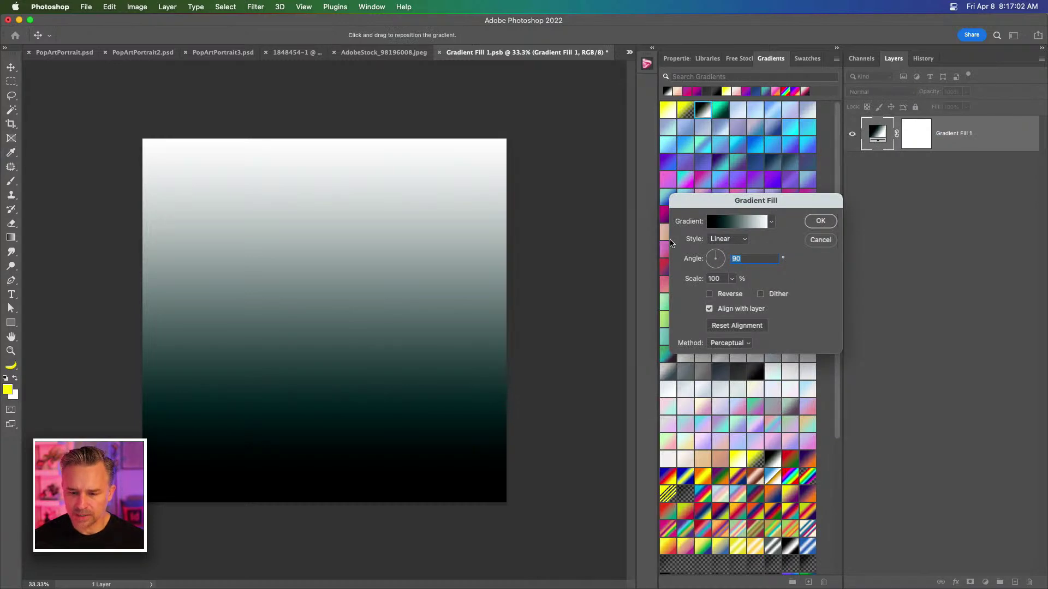
click(821, 221)
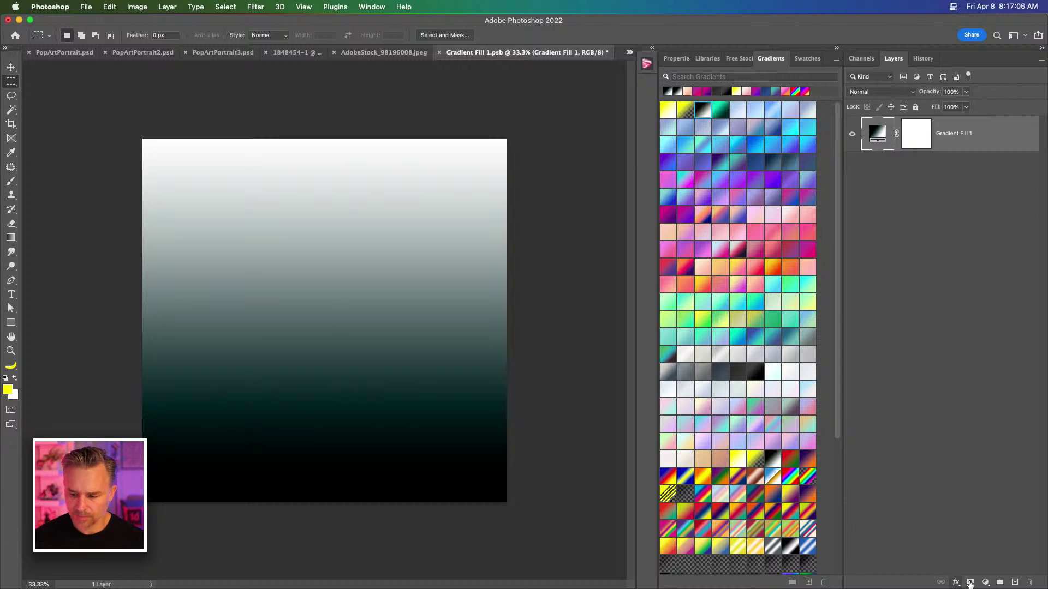
Step: Add a Hue/Saturation adjustment layer with saturation -100 above Gradient Fill 1, and save and close the Smart Object contents
click(985, 582)
click(612, 292)
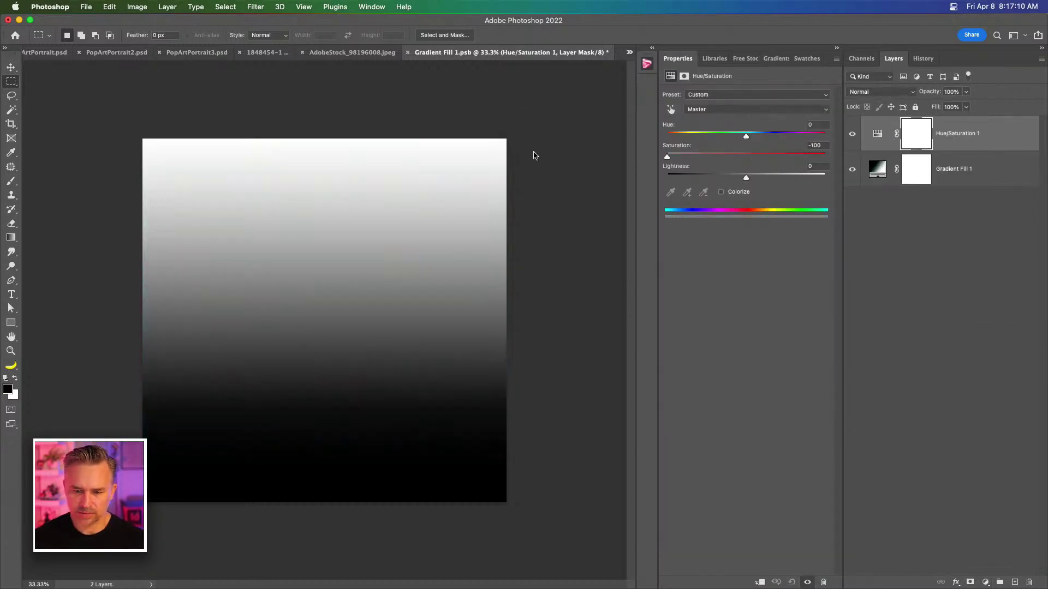
key(super+s)
key(super+w)
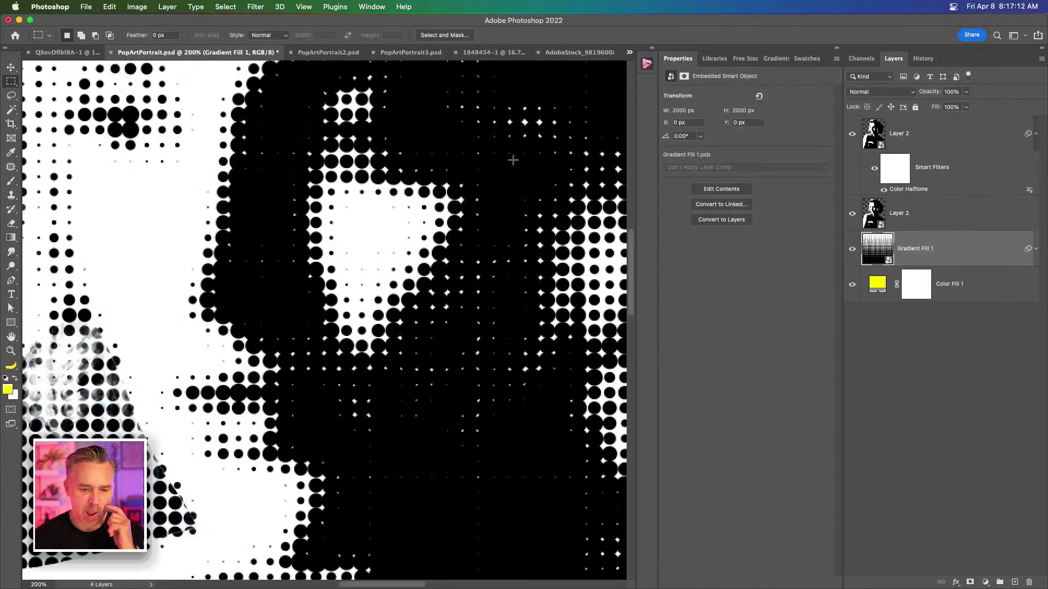
Step: Move Gradient Fill 1 below Color Fill 1 and set Color Fill 1's blend mode to Multiply
key(super+minus)
key(super+minus)
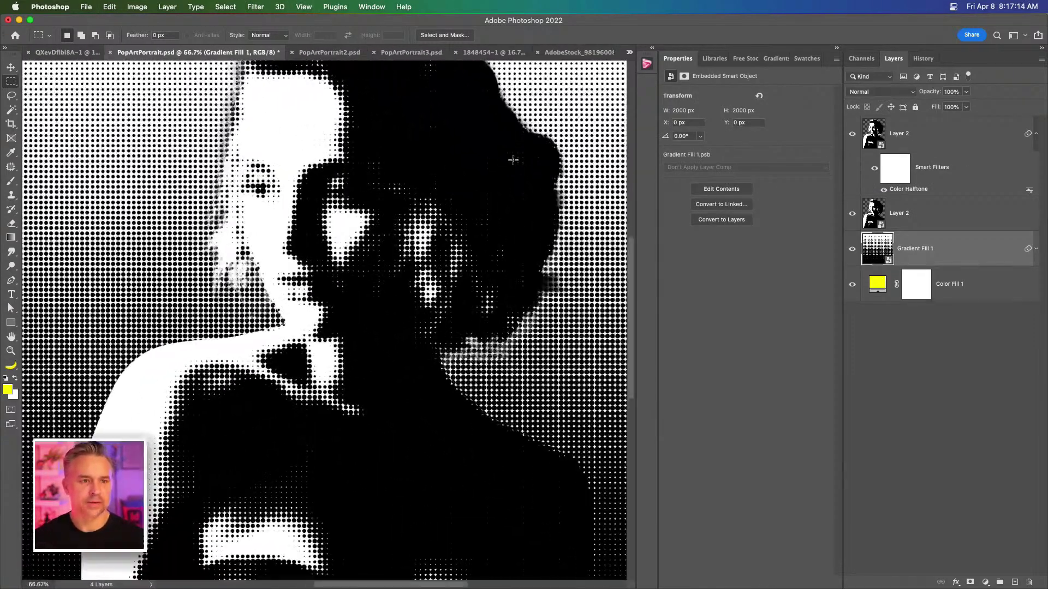
drag(369, 210, 365, 288)
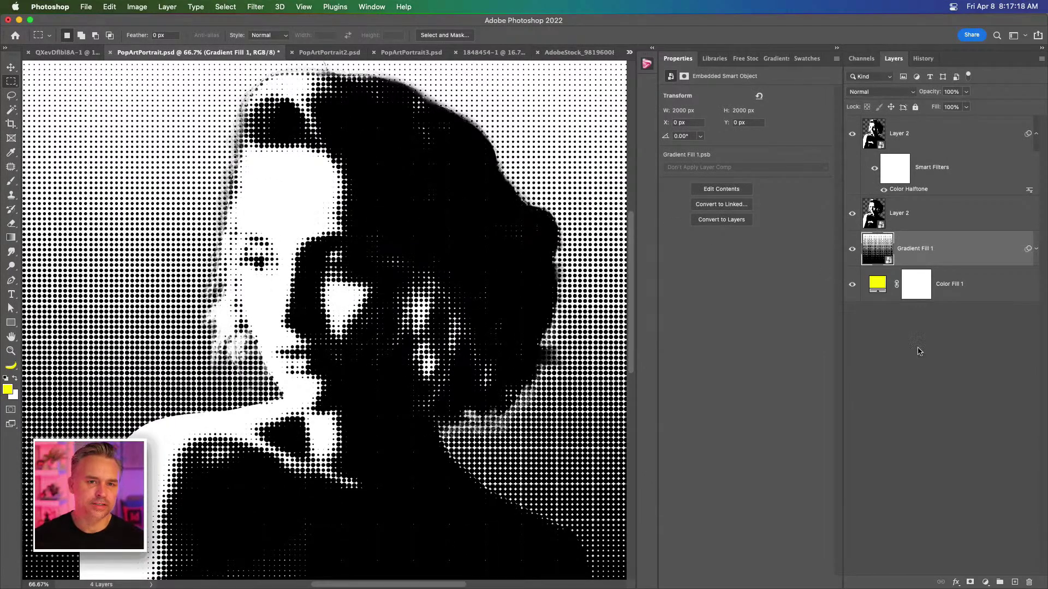
drag(924, 249, 925, 301)
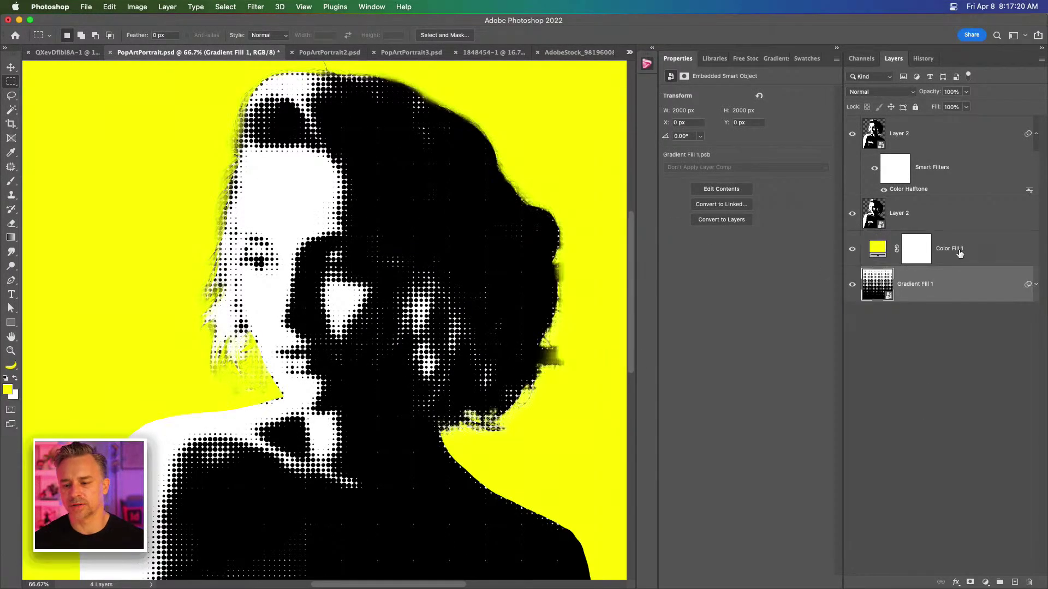
click(909, 240)
click(893, 93)
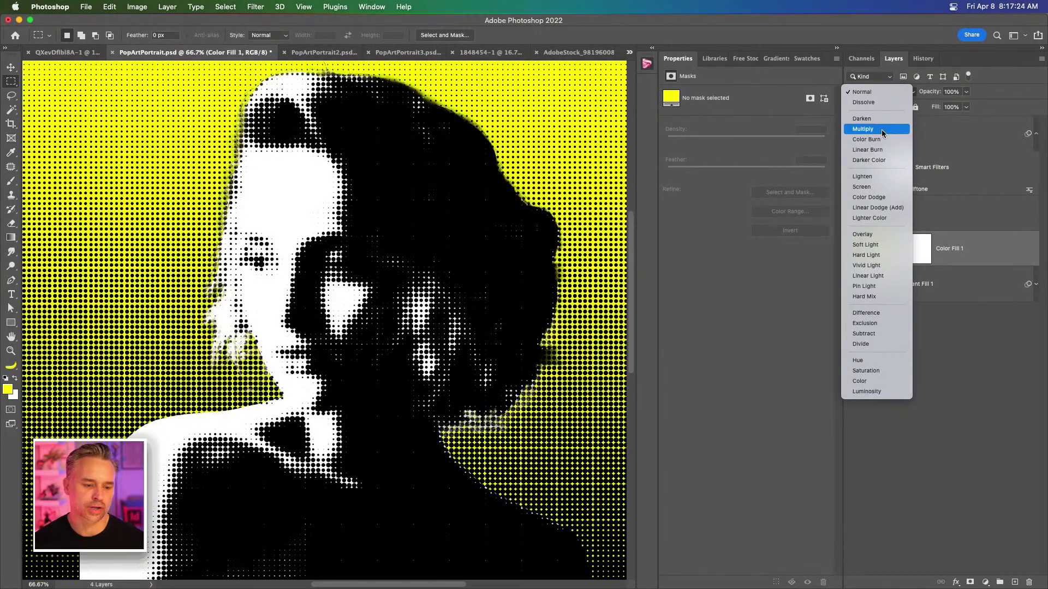
click(879, 129)
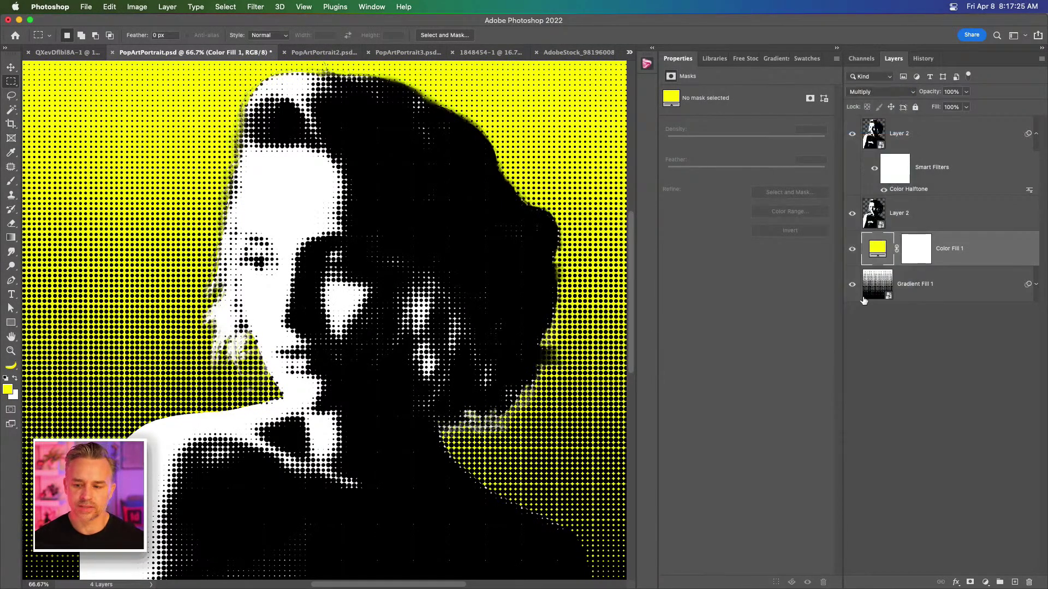
Step: Change the Color Fill 1 background color to magenta
click(837, 49)
key(super+minus)
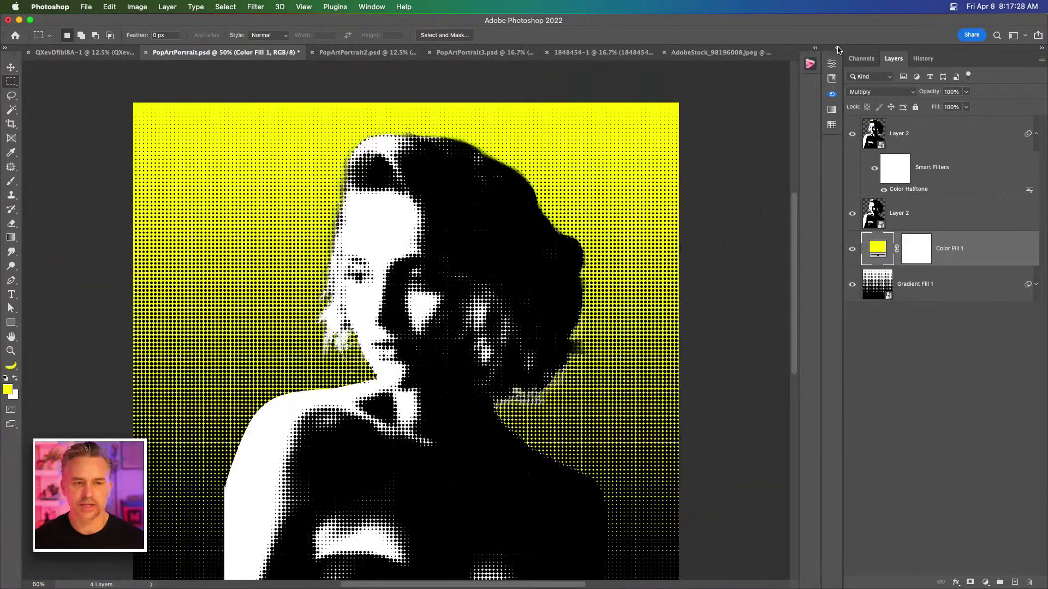
double_click(877, 249)
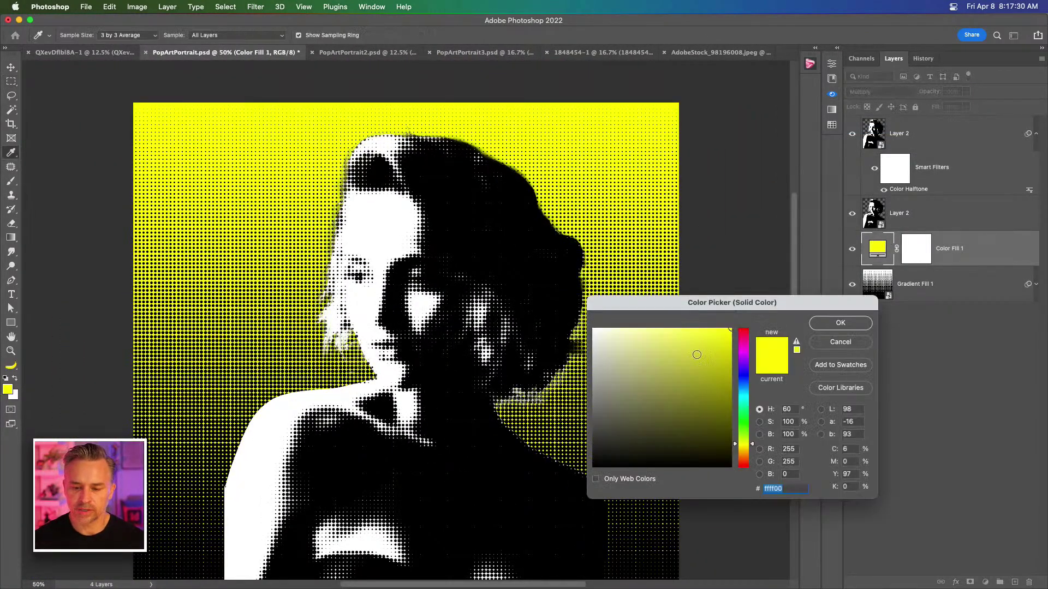
drag(739, 337, 746, 352)
key(Return)
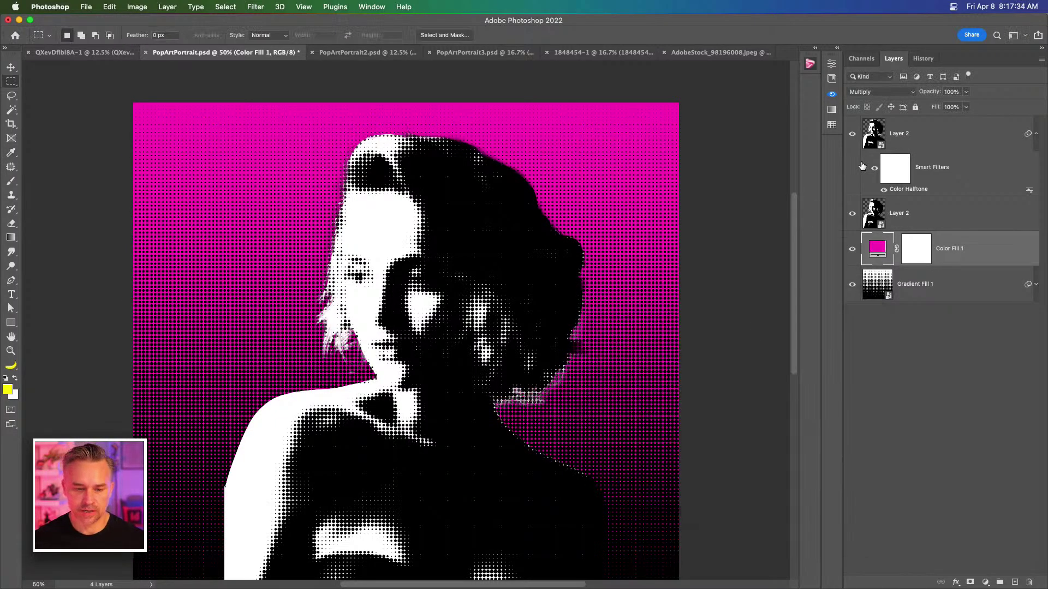
Step: Add a new layer above the halftoned Layer 2 and turn it into a solid color fill using the last yellow swatch
key(super+plus)
key(super+plus)
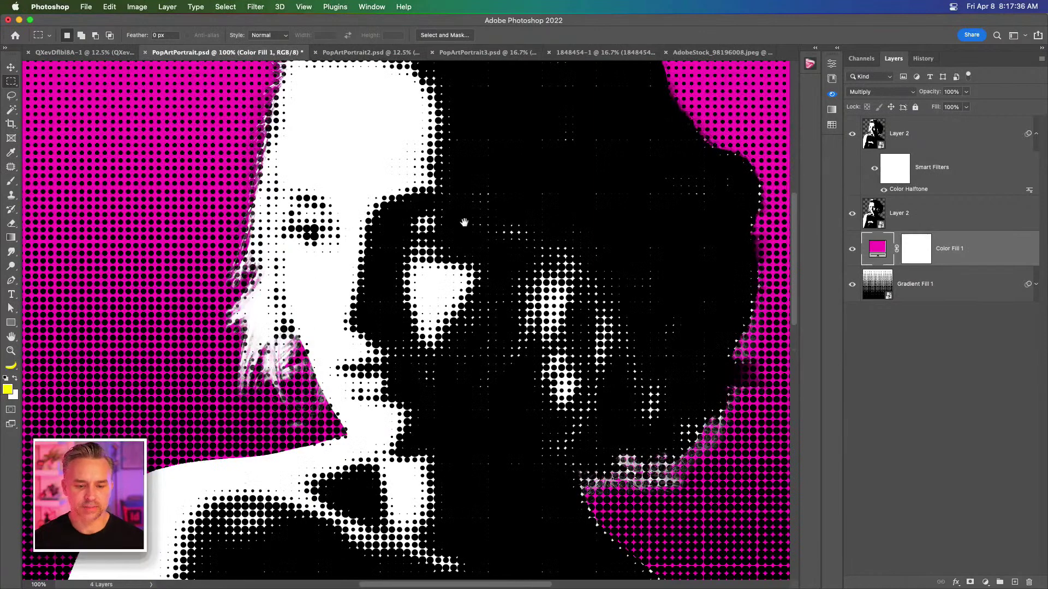
scroll(328, 231, right, 2)
click(919, 137)
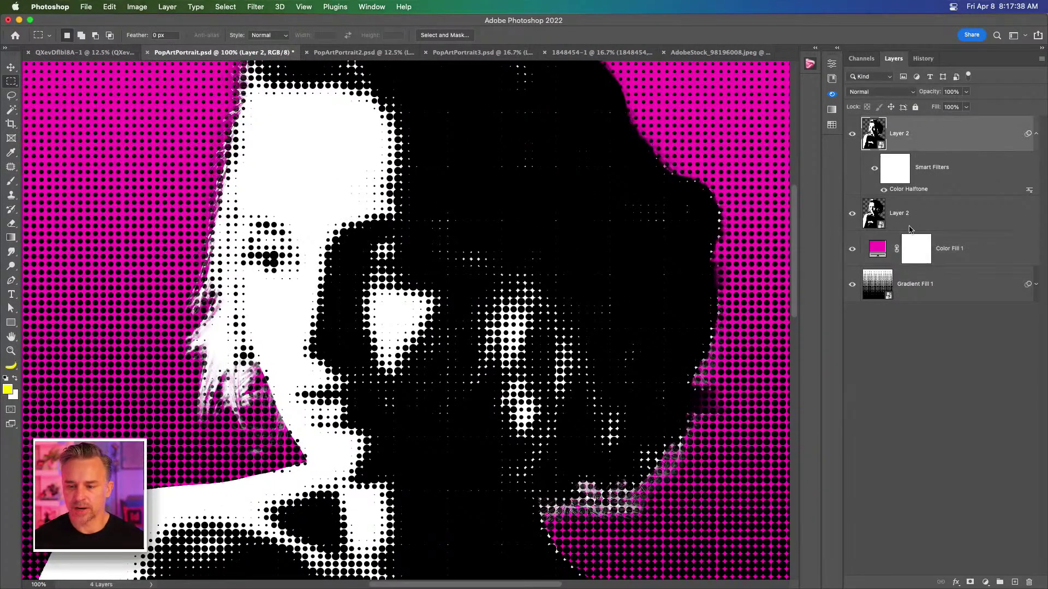
click(834, 50)
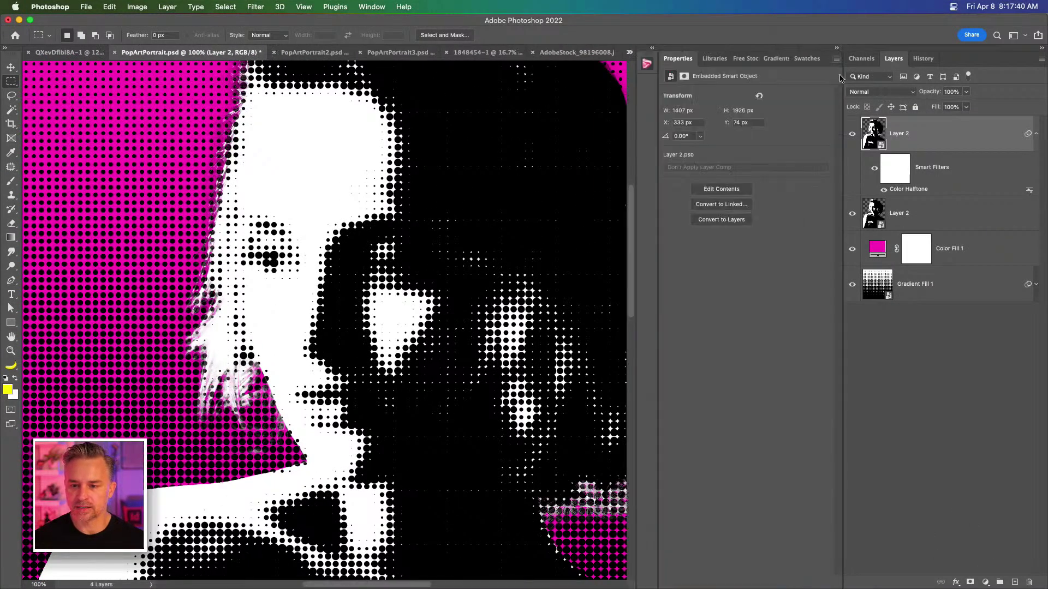
click(802, 58)
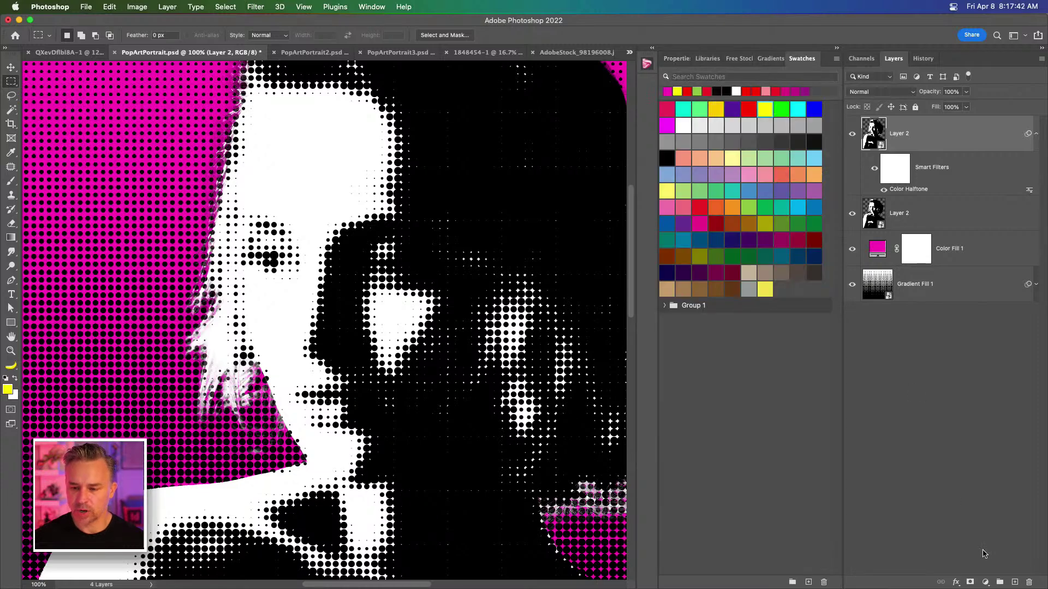
click(1015, 582)
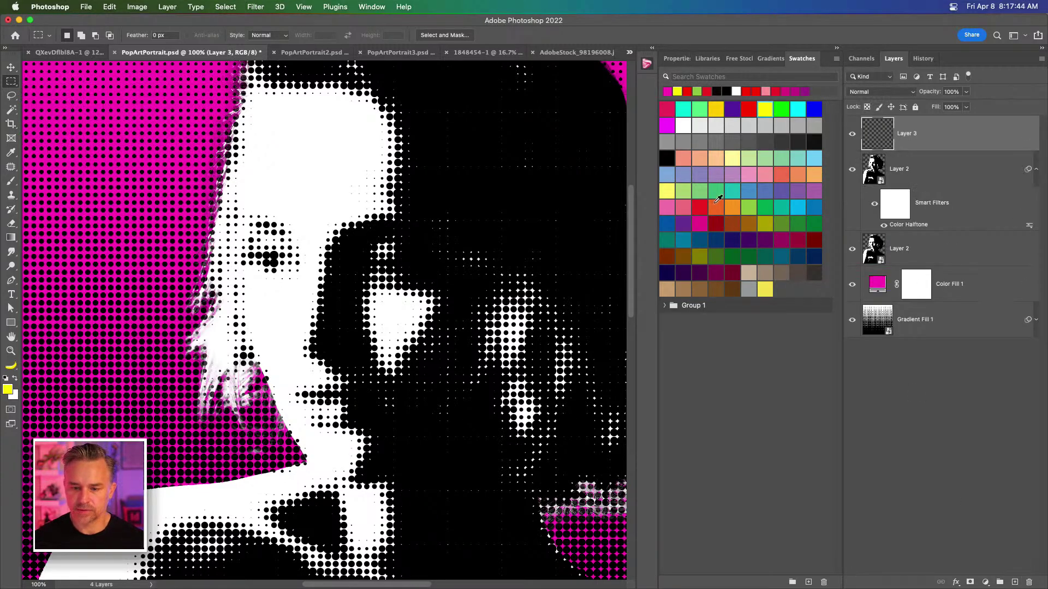
click(765, 288)
drag(765, 288, 891, 138)
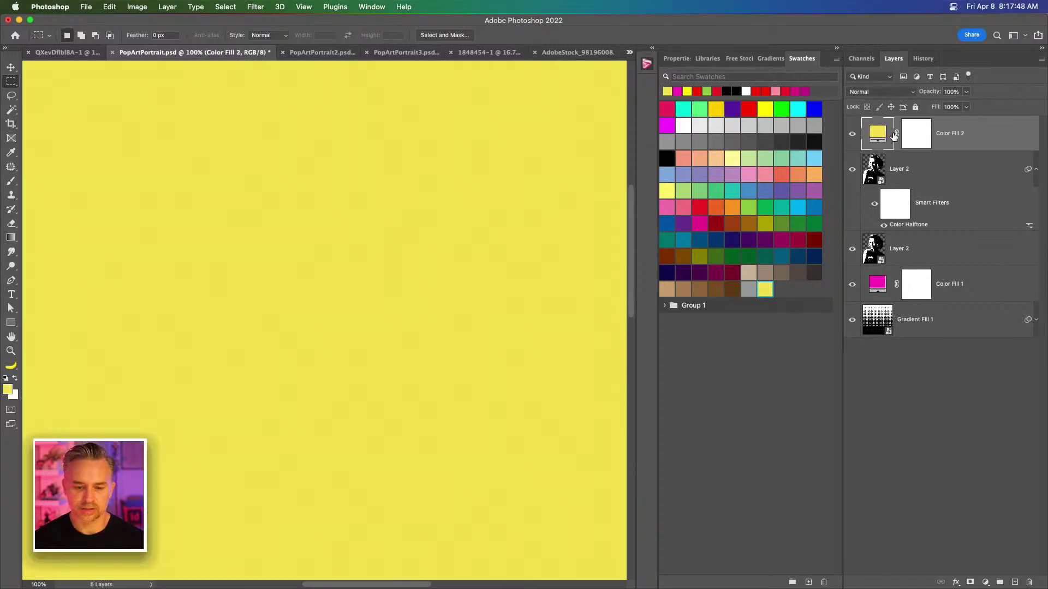
Step: Clip Color Fill 2 to the halftoned Layer 2 and set its blend mode to Darken
alt+click(970, 149)
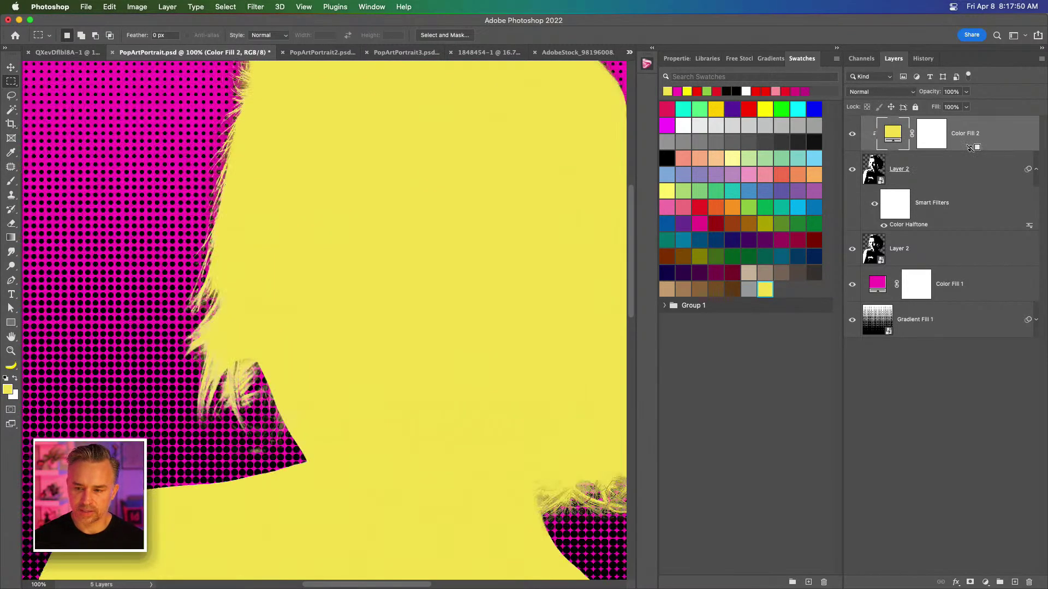
click(879, 94)
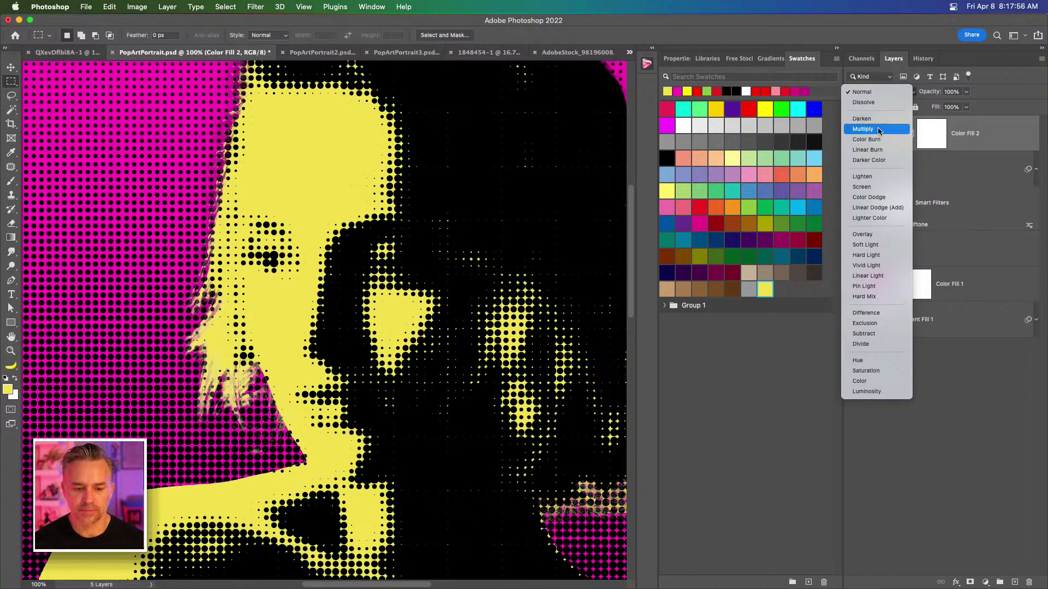
click(879, 119)
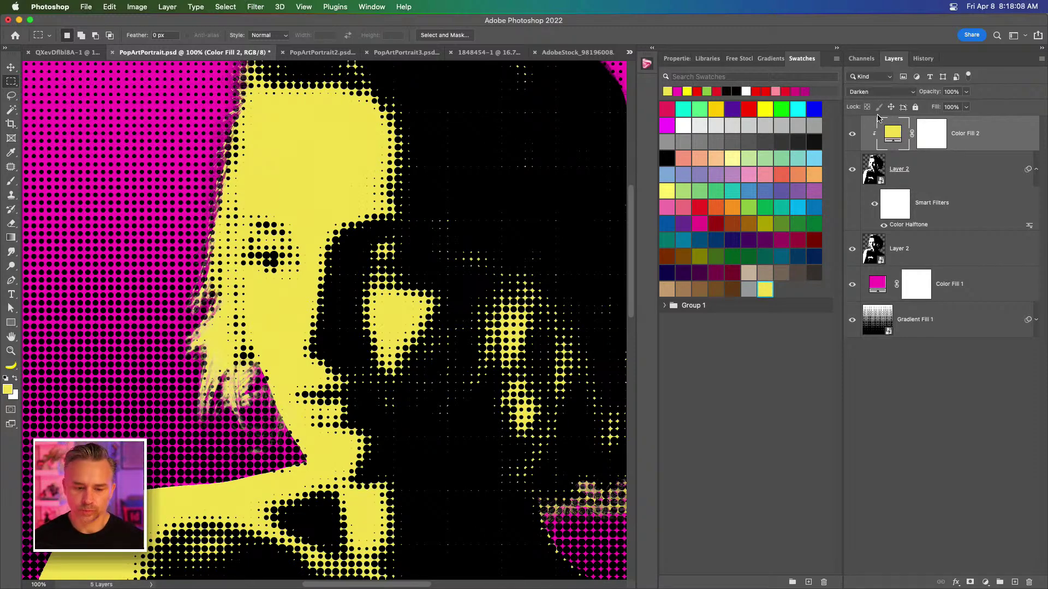
key(super+minus)
key(super+plus)
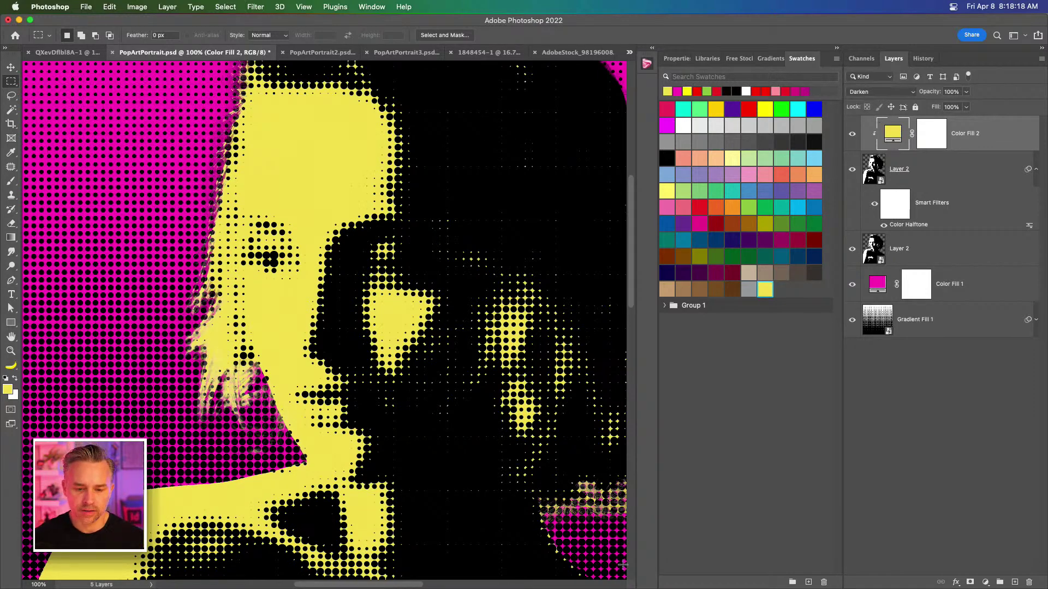
Step: Switch to Chrome, browse the pop art portrait image results for color references, and minimize the browser
click(607, 576)
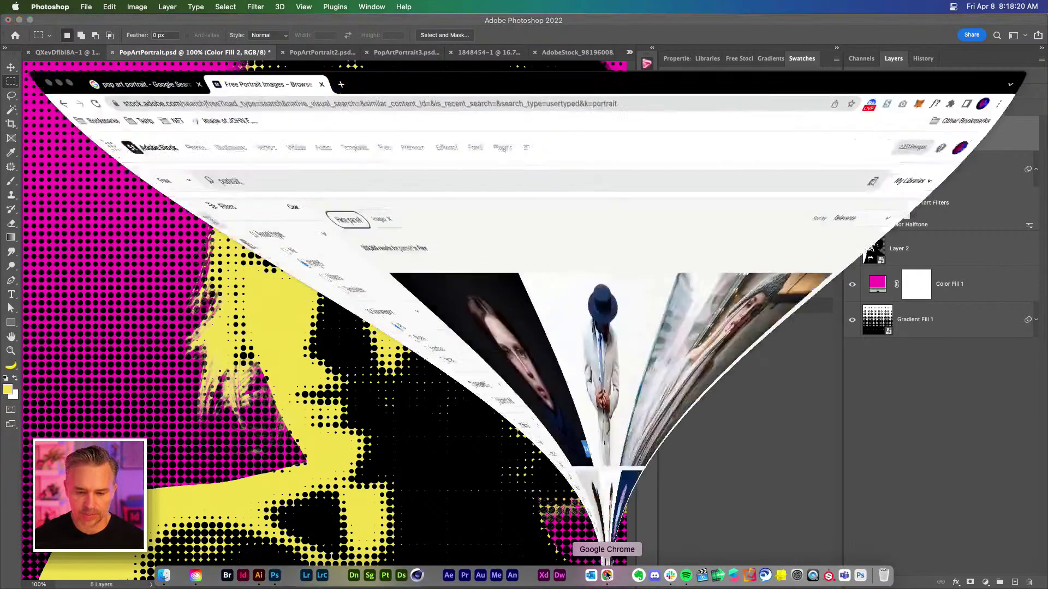
click(92, 27)
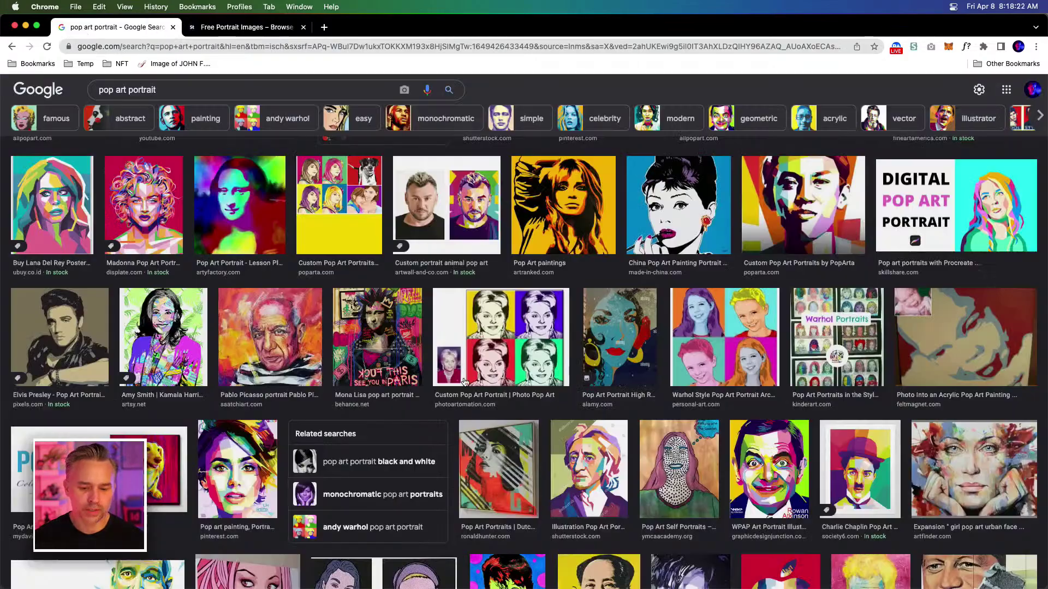
scroll(465, 381, down, 10)
scroll(698, 174, up, 4)
scroll(610, 330, up, 7)
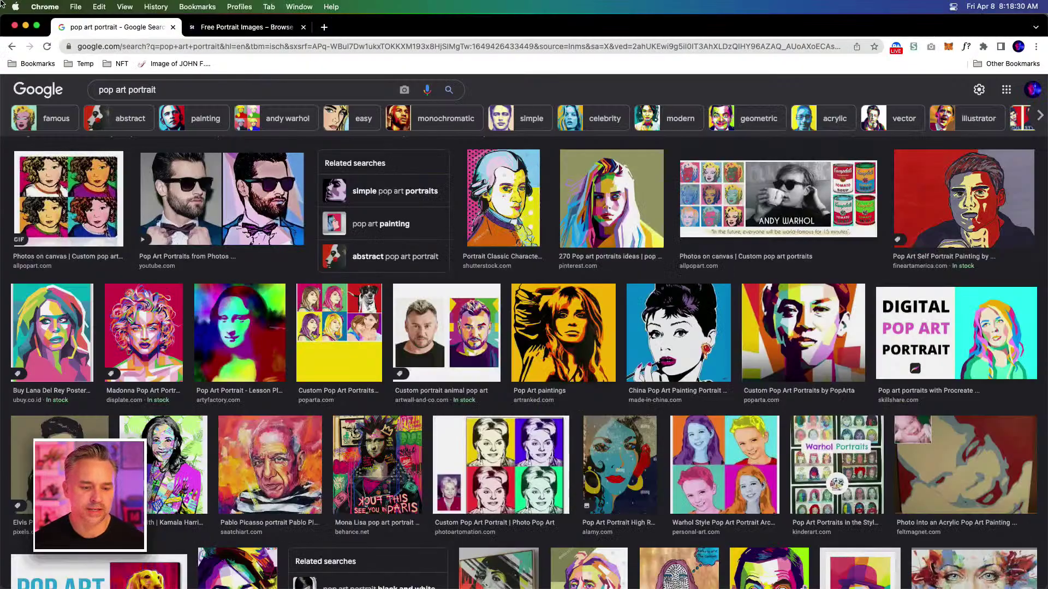
click(25, 27)
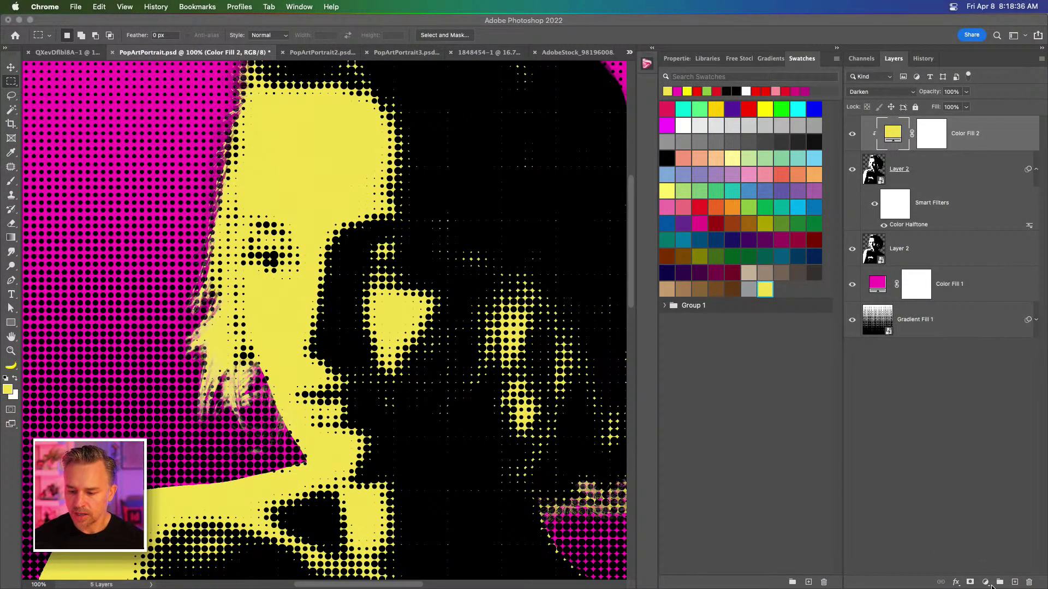
Step: Add a Gradient Map adjustment layer above Color Fill 2 and hide it
click(986, 582)
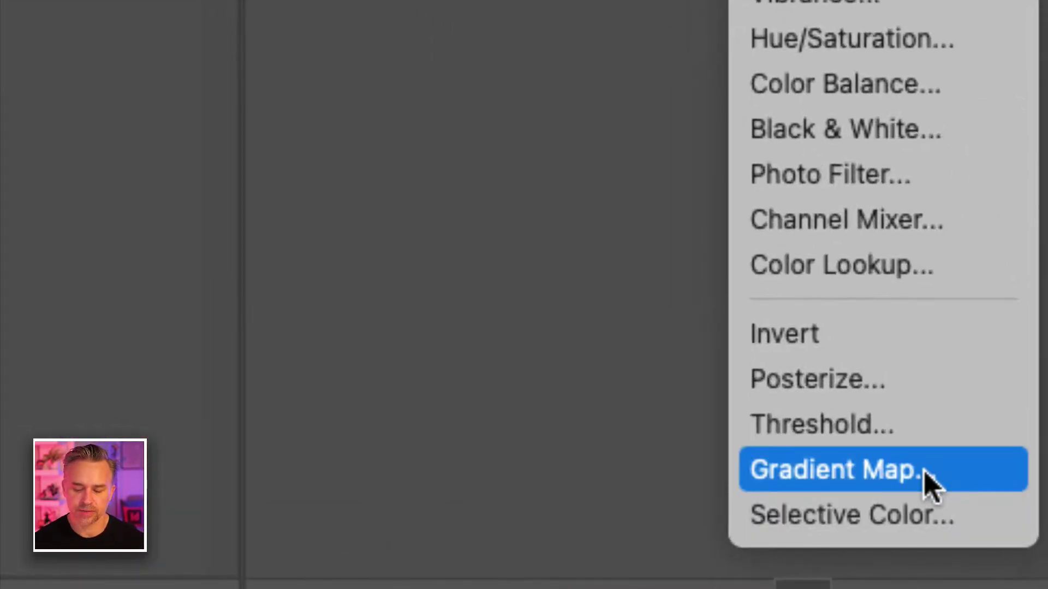
click(927, 483)
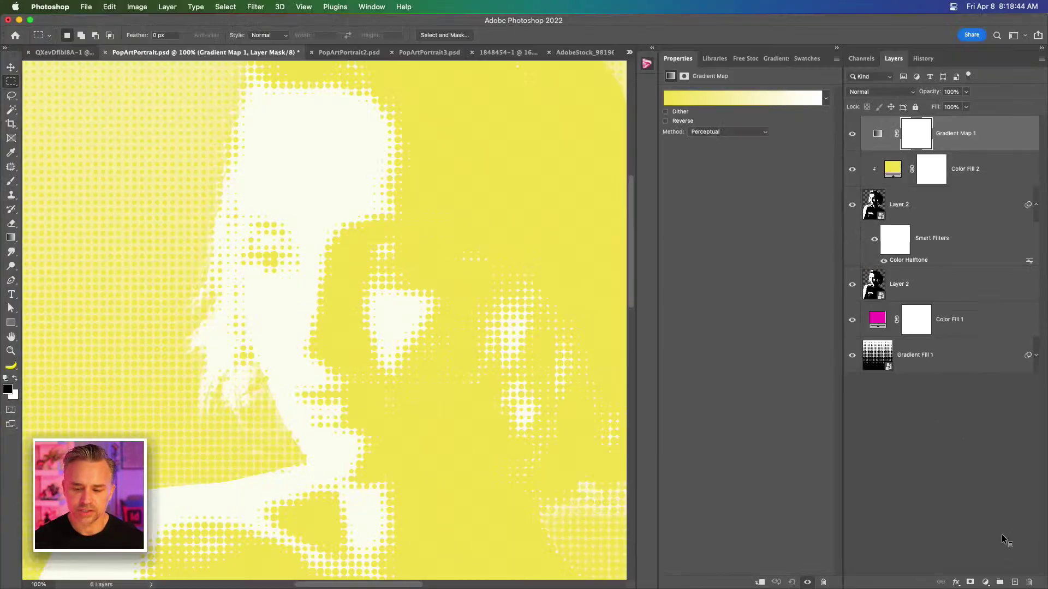
click(854, 136)
click(853, 136)
click(853, 136)
Step: Add a new layer above Color Fill 2, turn it into a dark purple solid color fill, and clip it to the halftoned Layer 2
click(975, 172)
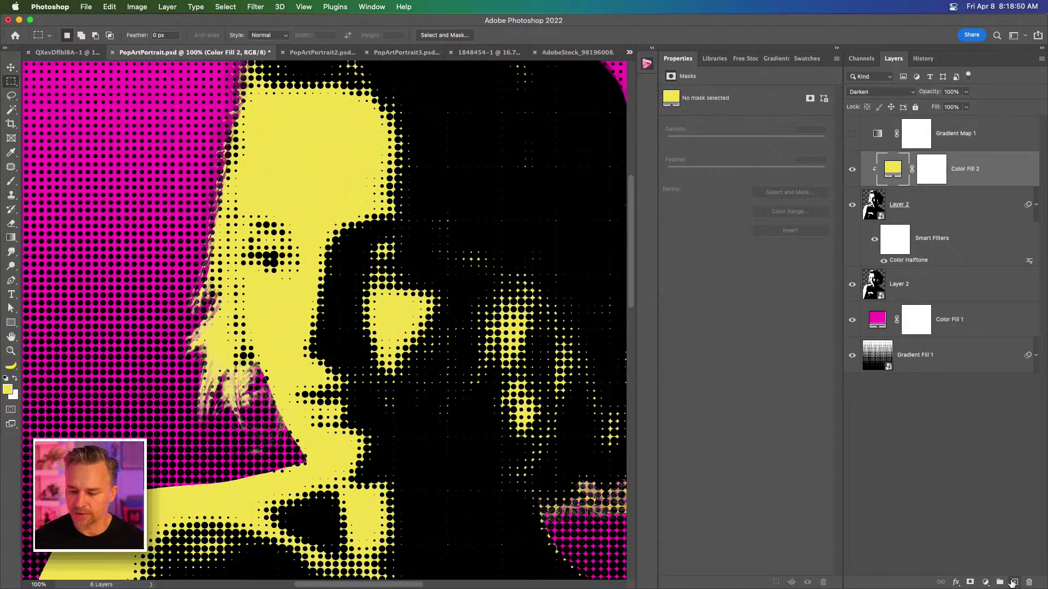
click(1013, 583)
click(806, 58)
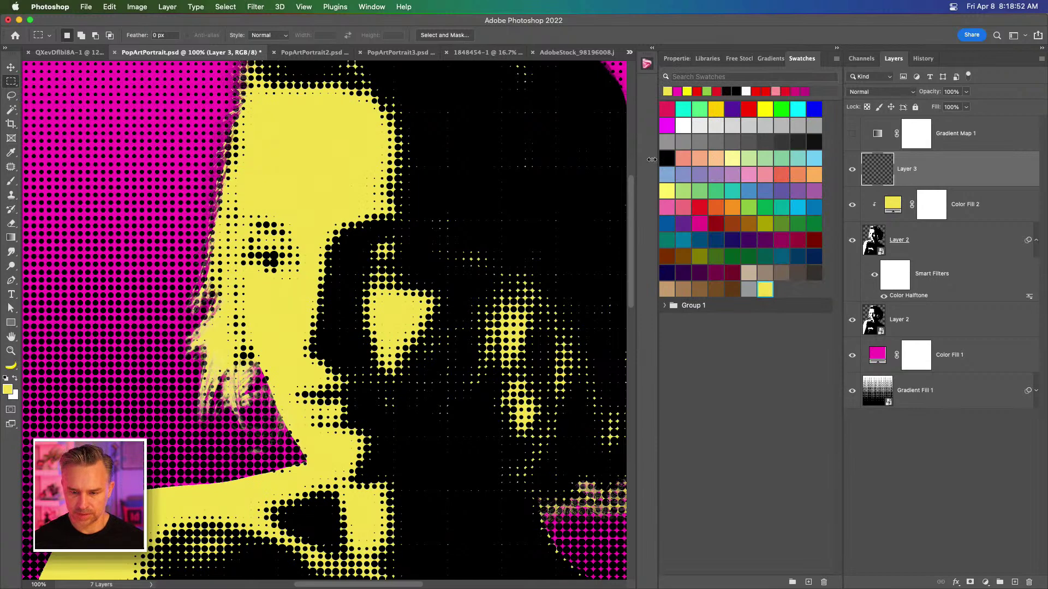
click(684, 272)
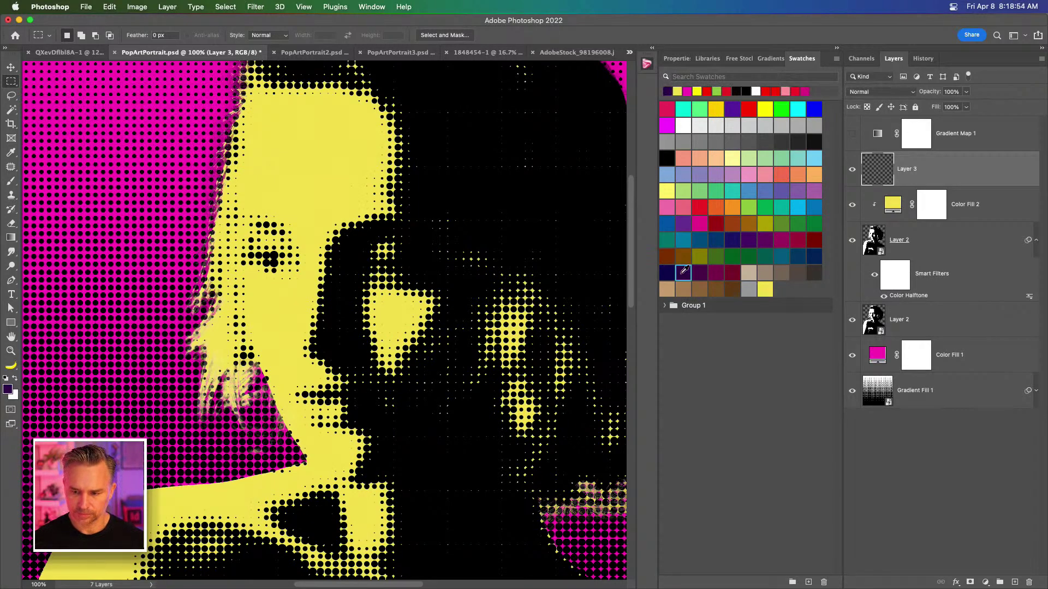
drag(684, 272, 903, 169)
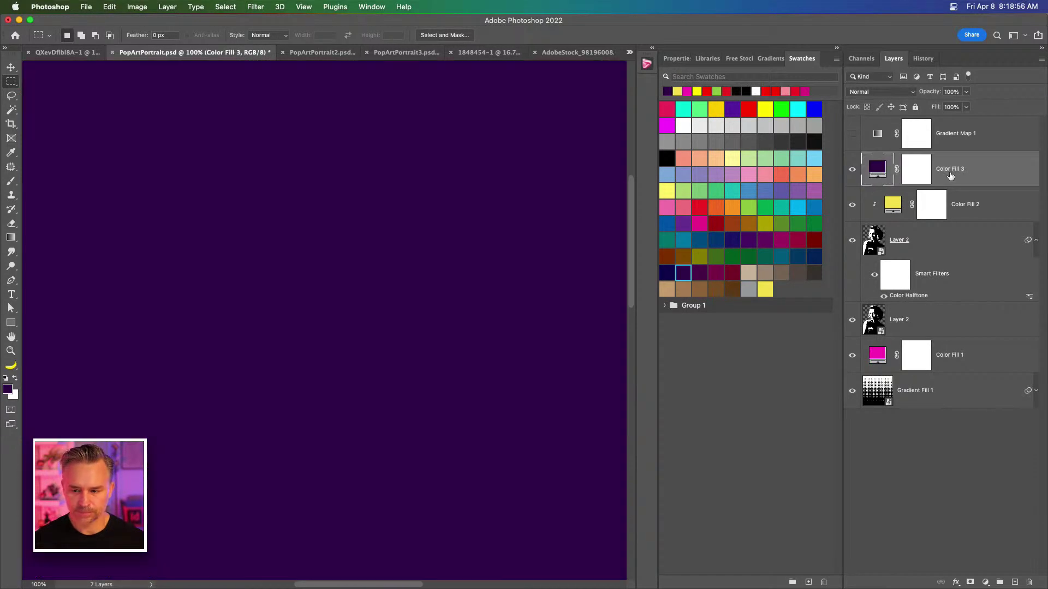
key(super+alt+g)
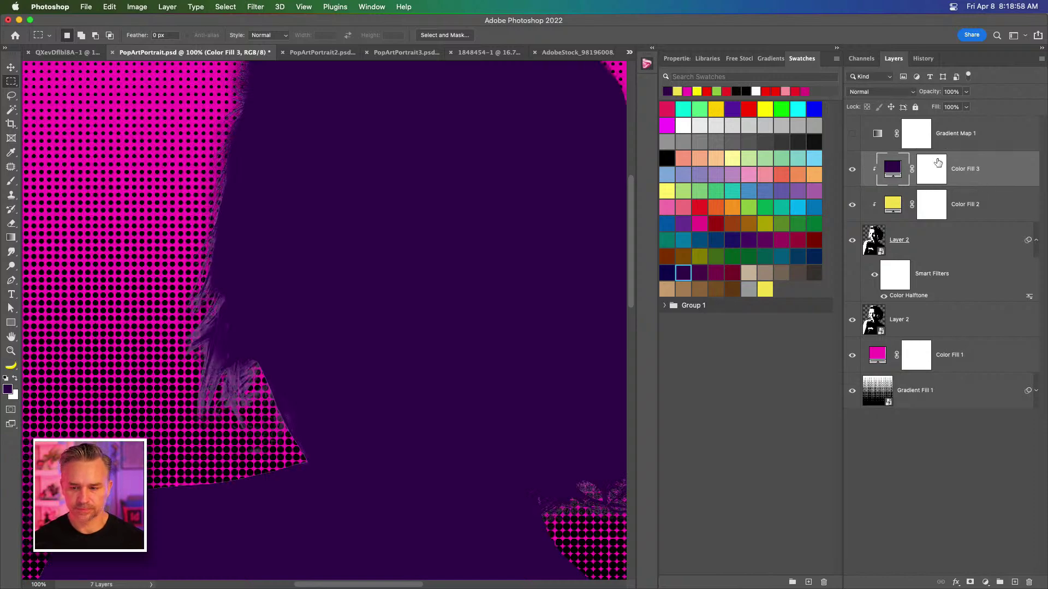
Step: Set the dark purple Color Fill 3 to the Lighten blend mode and place a copy of it directly above Color Fill 1
click(870, 92)
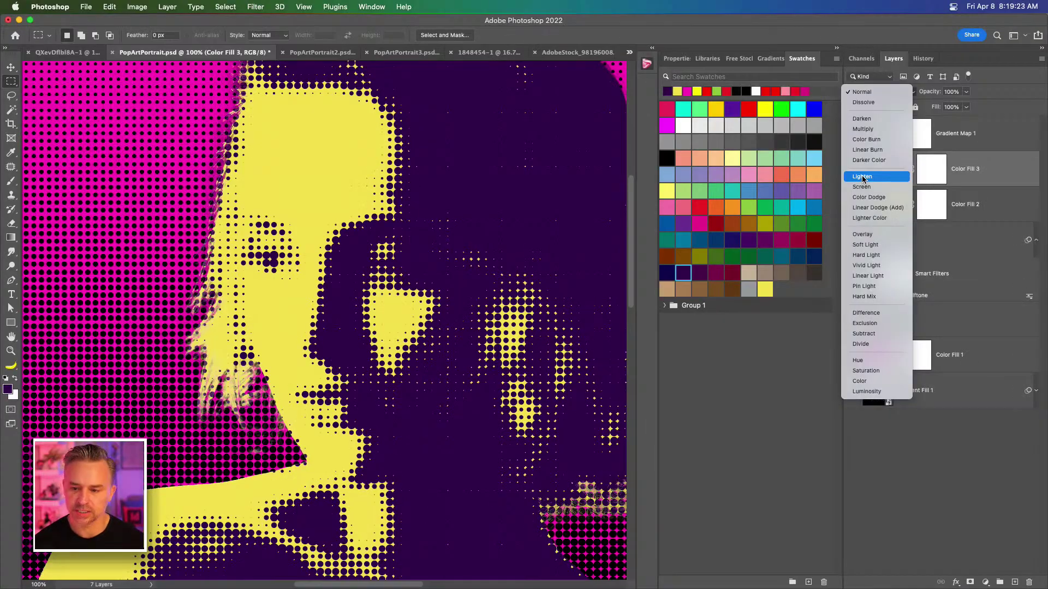
click(862, 176)
key(super+minus)
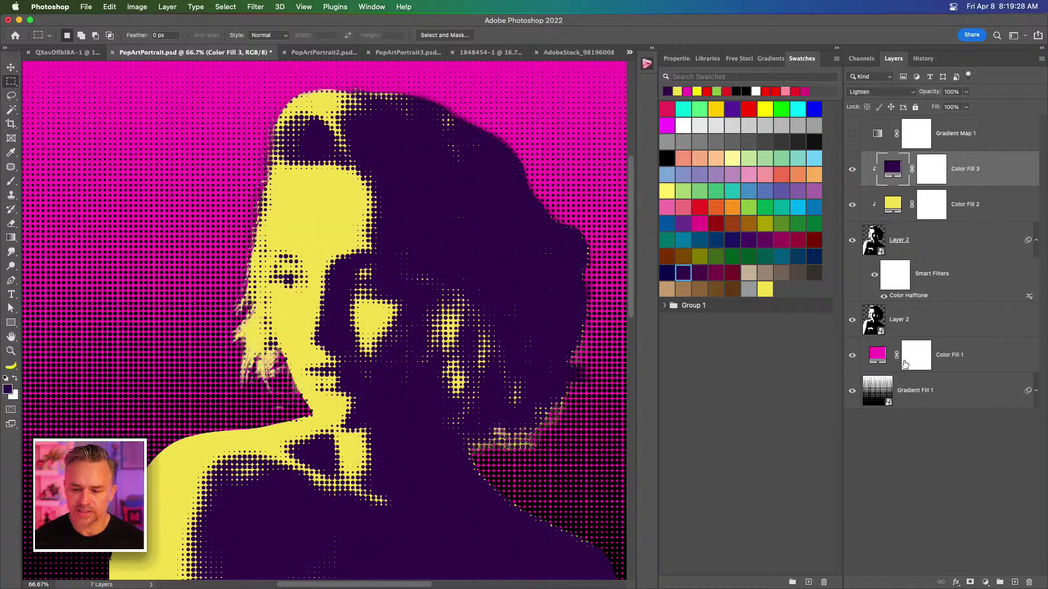
drag(976, 172, 978, 373)
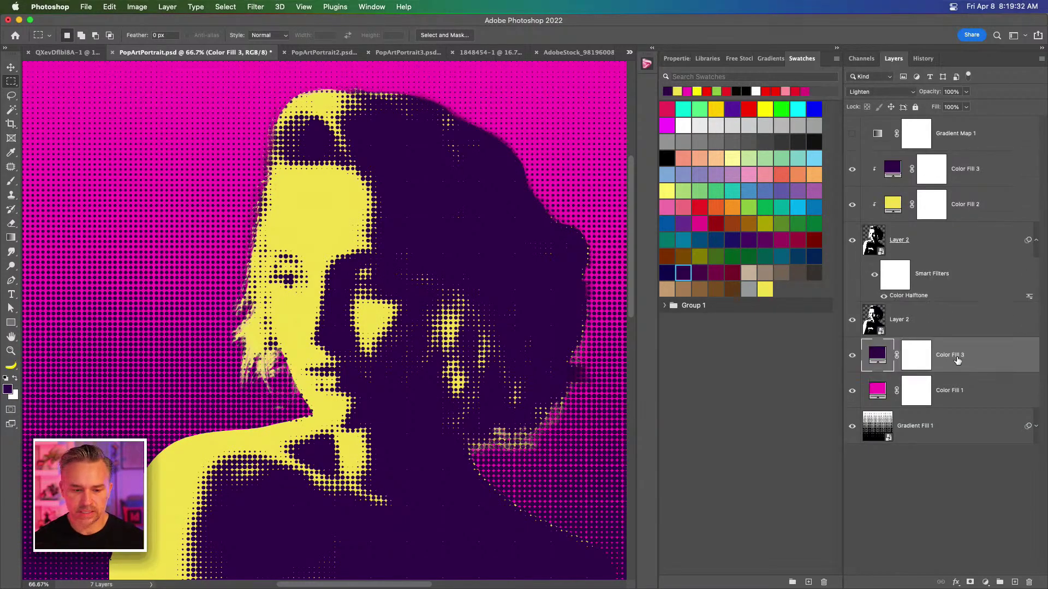
Step: Examine the recolored halftone dots on the woman and the background, both up close and in the overall composition
drag(519, 488, 382, 179)
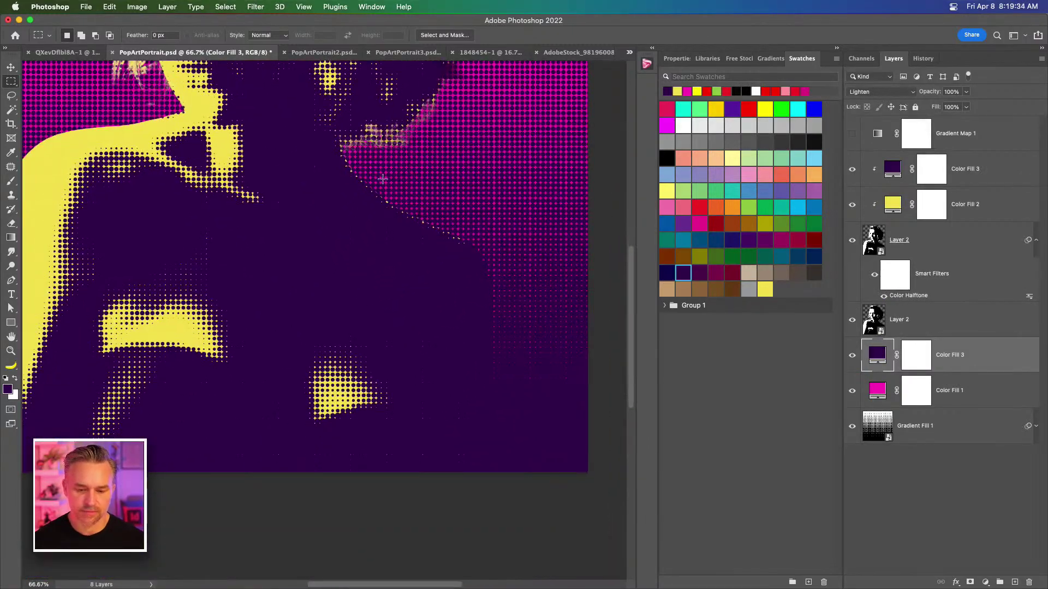
key(super+equal)
key(super+equal)
drag(383, 179, 602, 176)
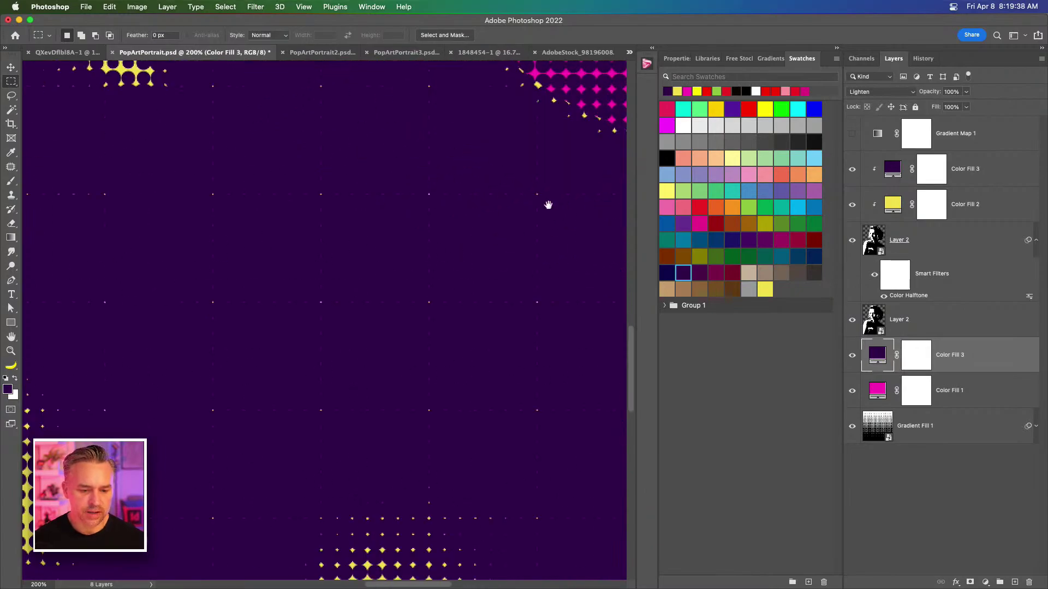
key(super+minus)
key(super+minus)
key(super+minus)
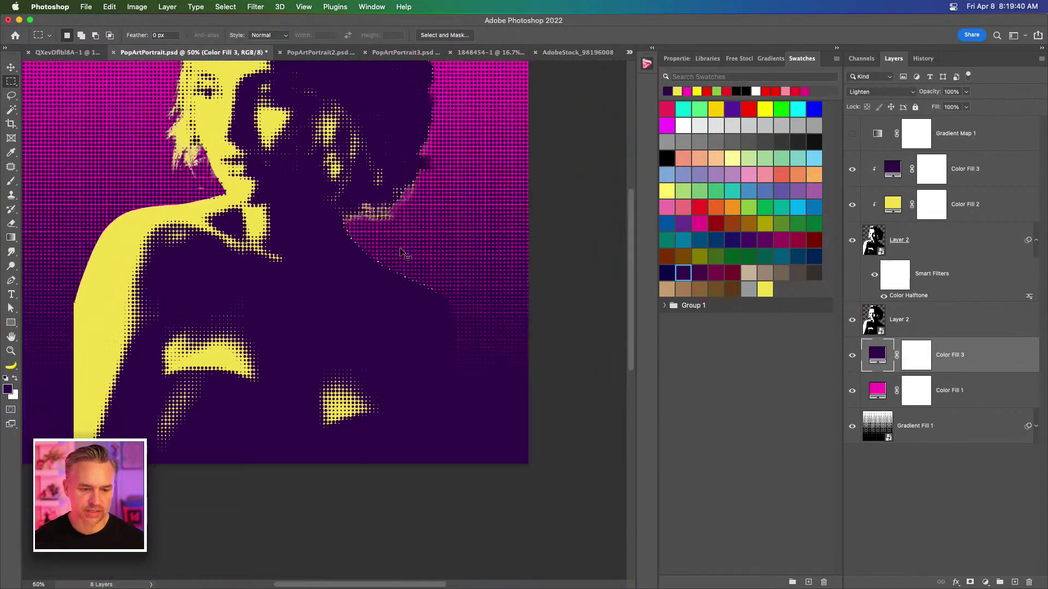
drag(212, 249, 305, 382)
key(super+plus)
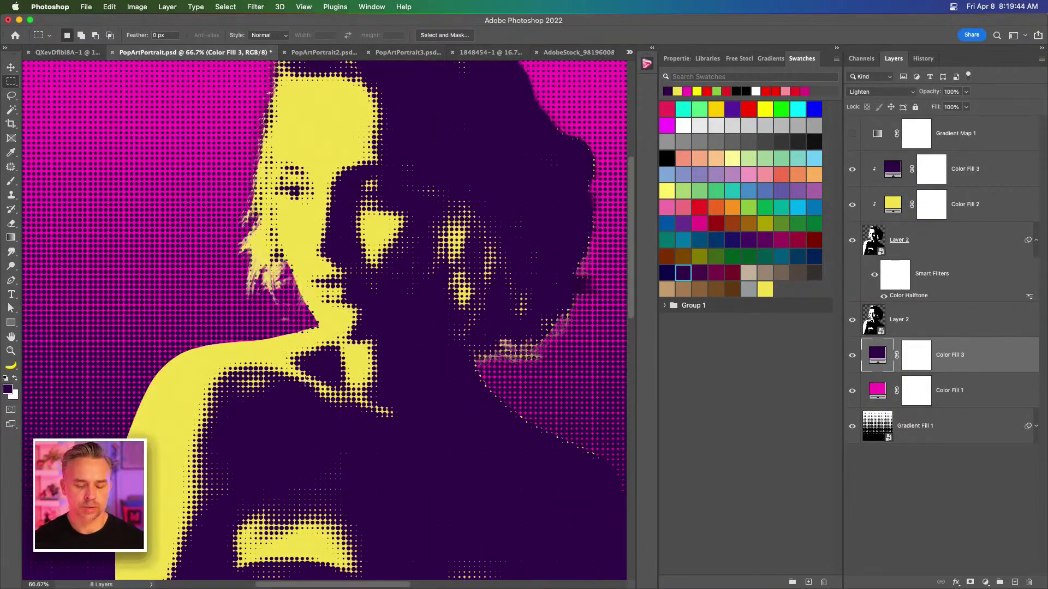
key(super+plus)
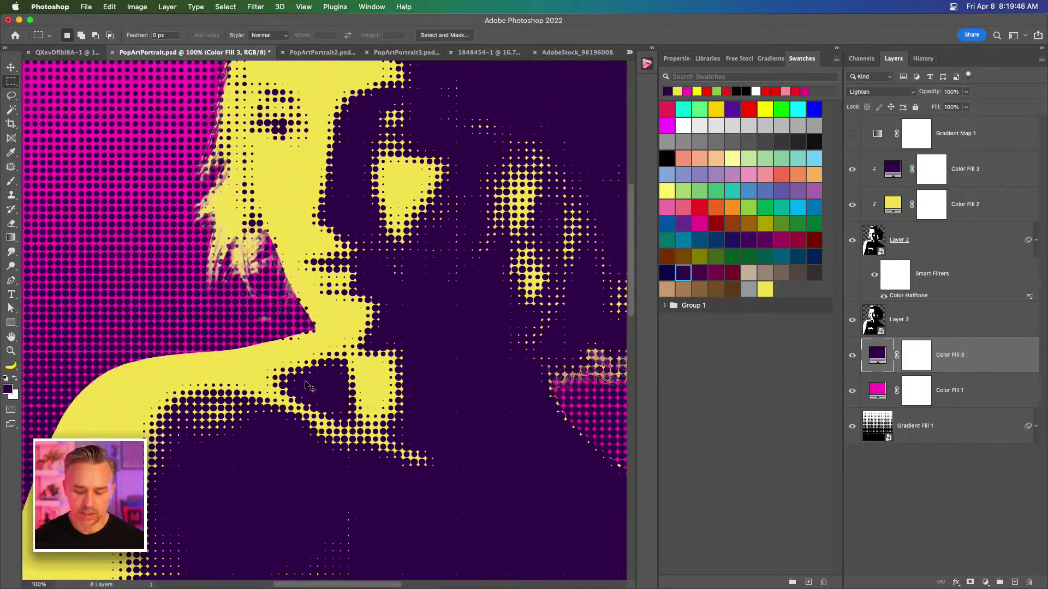
key(super+minus)
key(super+minus)
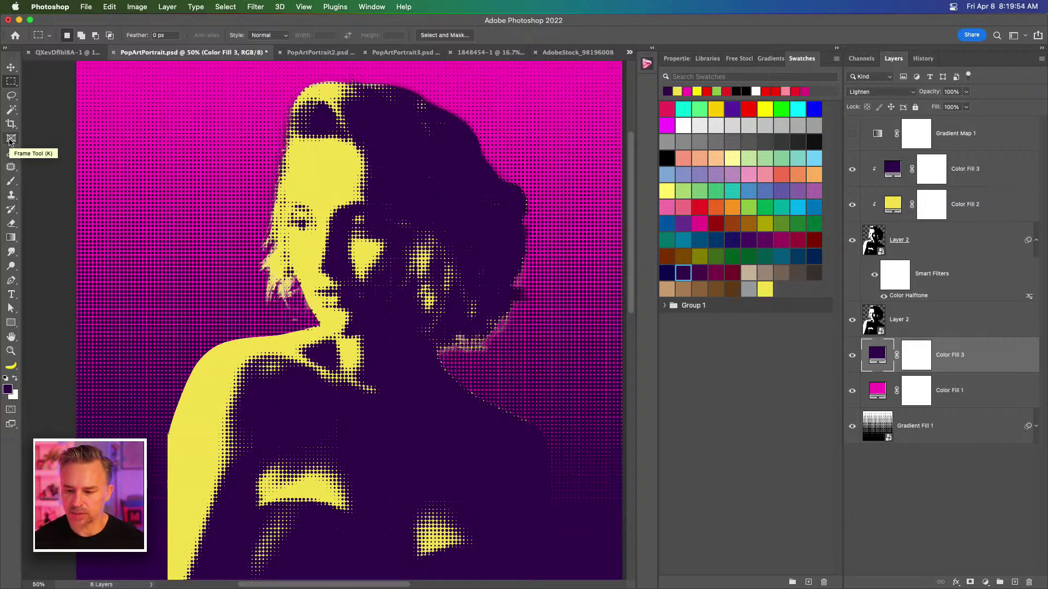
Step: Resize the canvas to 1080 by 1080 pixels, anchored at the center
click(137, 7)
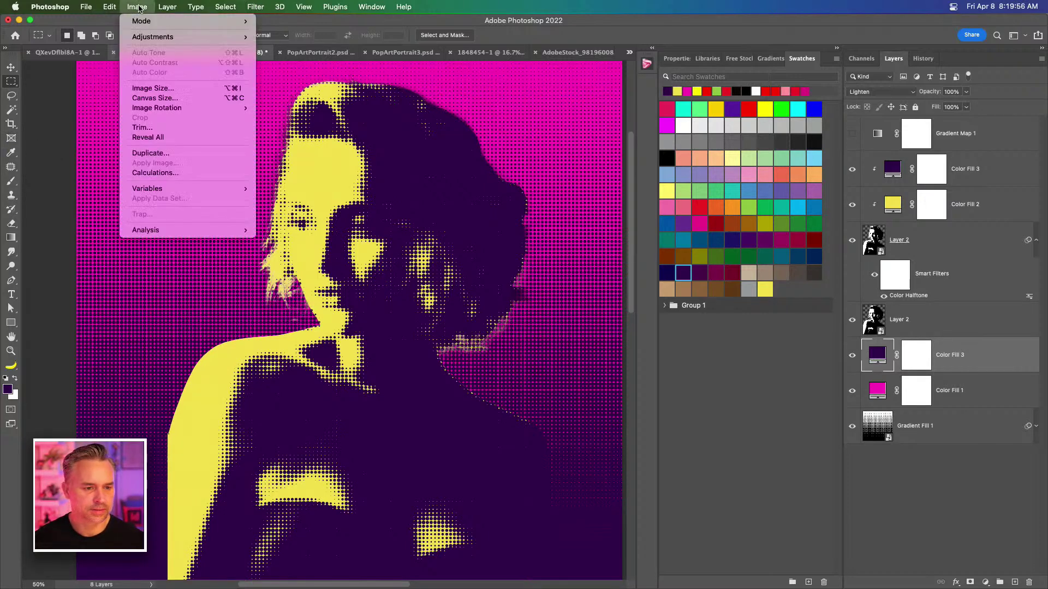
click(149, 99)
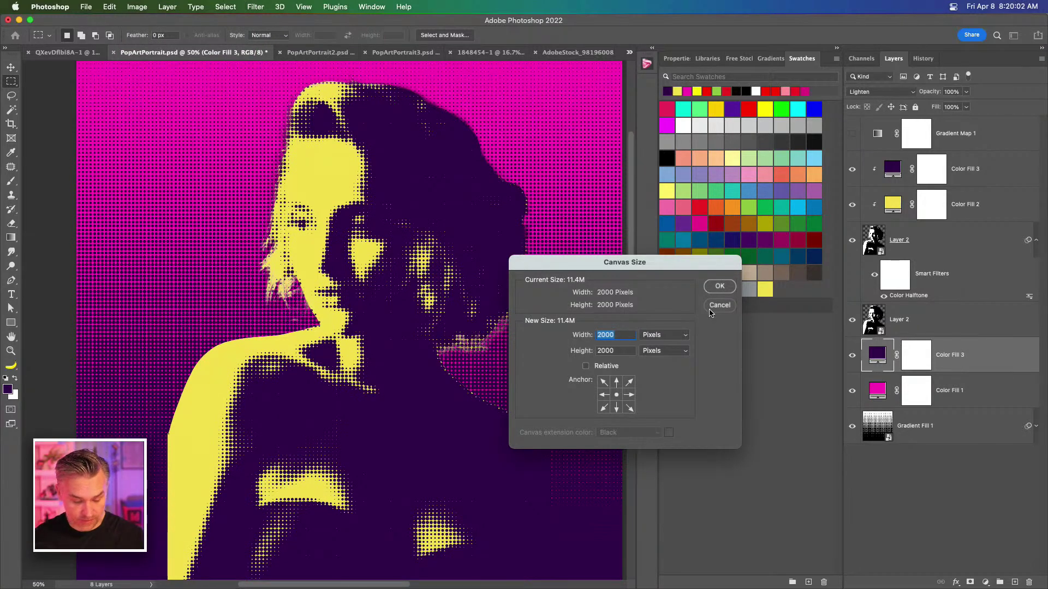
text(1080)
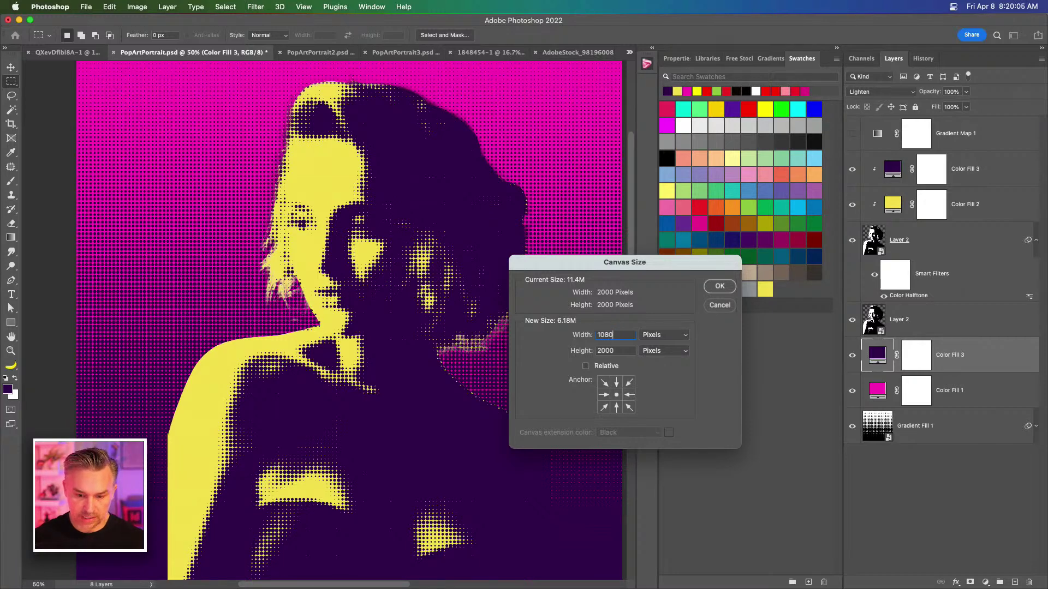
key(Tab)
text(180)
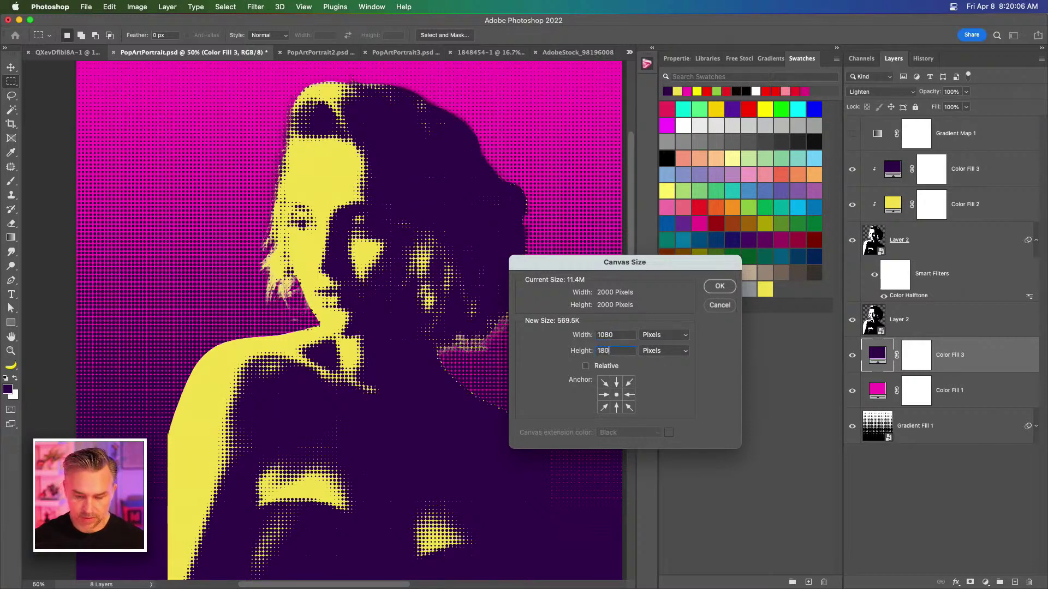
key(BackSpace)
key(BackSpace)
text(08)
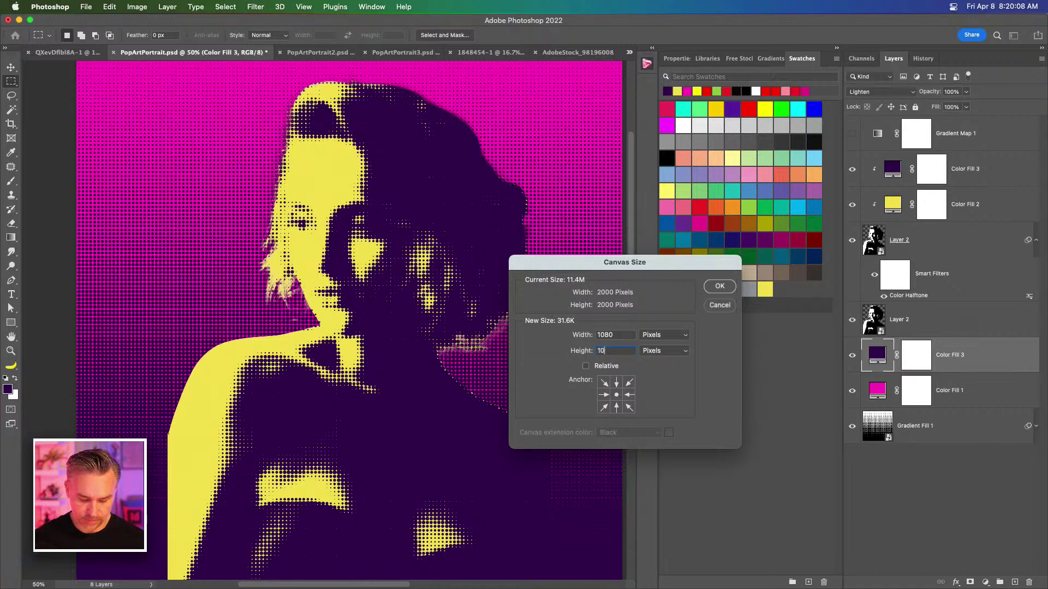
text(0)
key(Return)
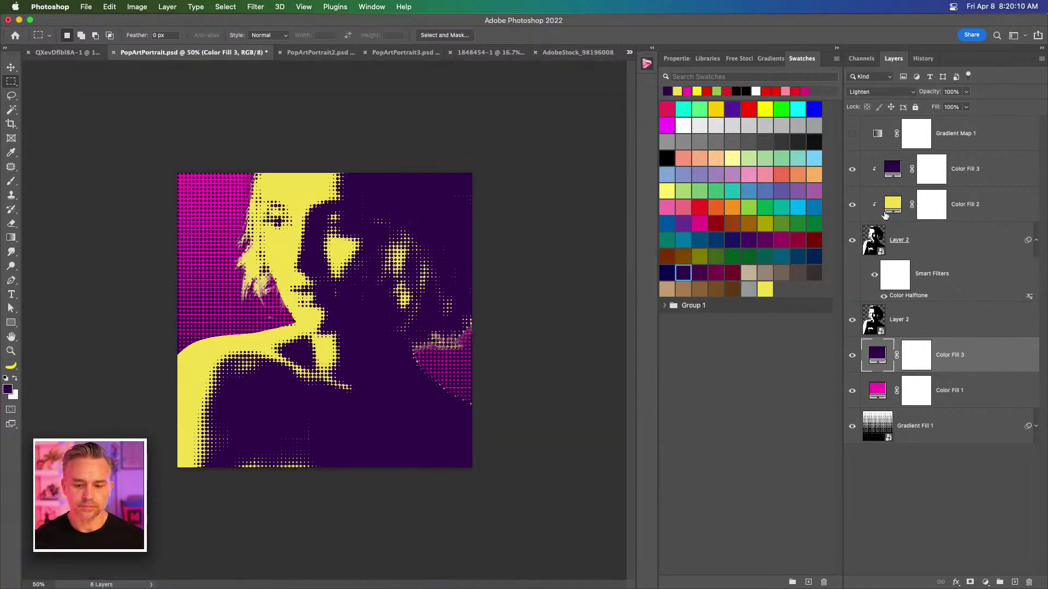
Step: Select both Layer 2 portrait layers with their clipped color fills and move the woman down and slightly left within the cropped canvas
click(11, 67)
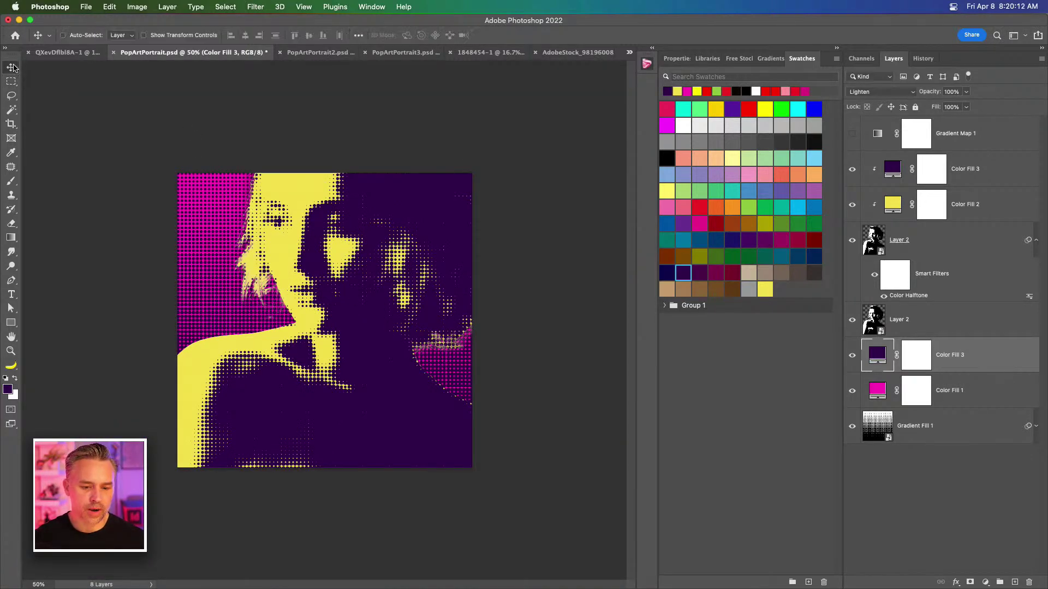
key(super+equal)
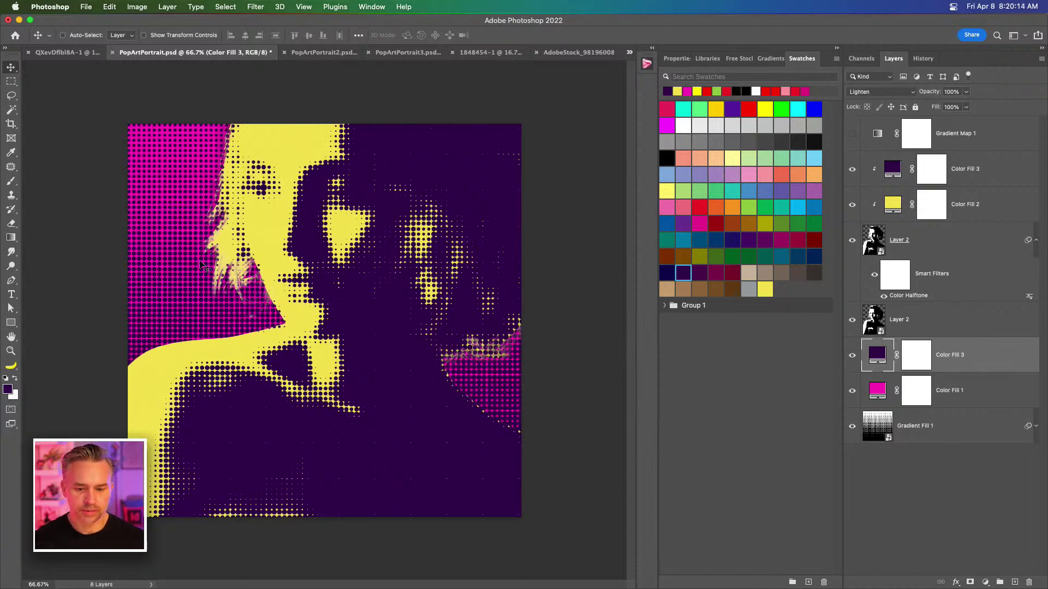
click(935, 318)
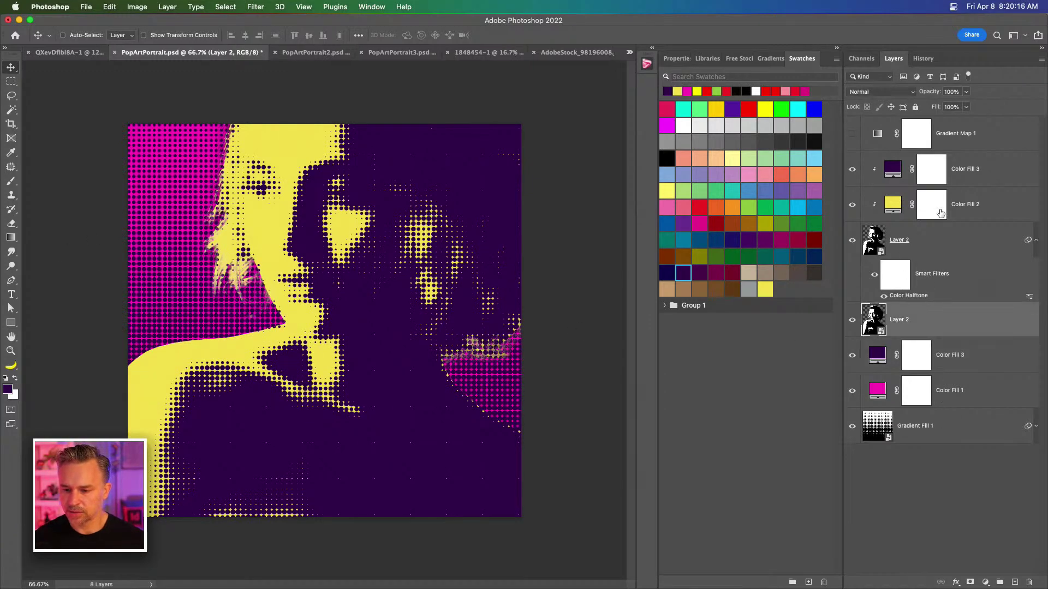
shift+click(977, 173)
drag(185, 237, 168, 307)
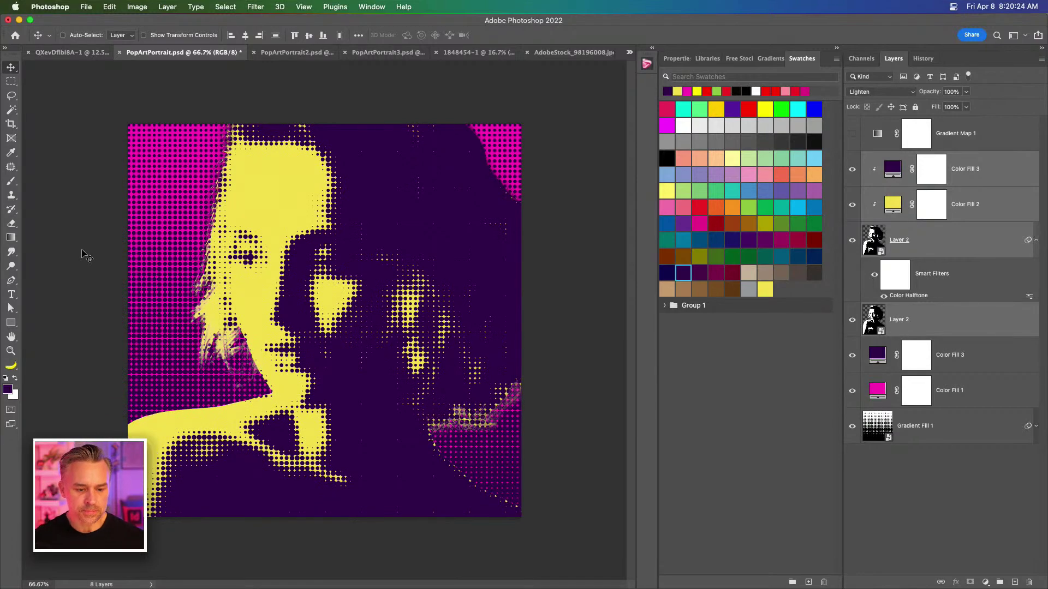
key(super+minus)
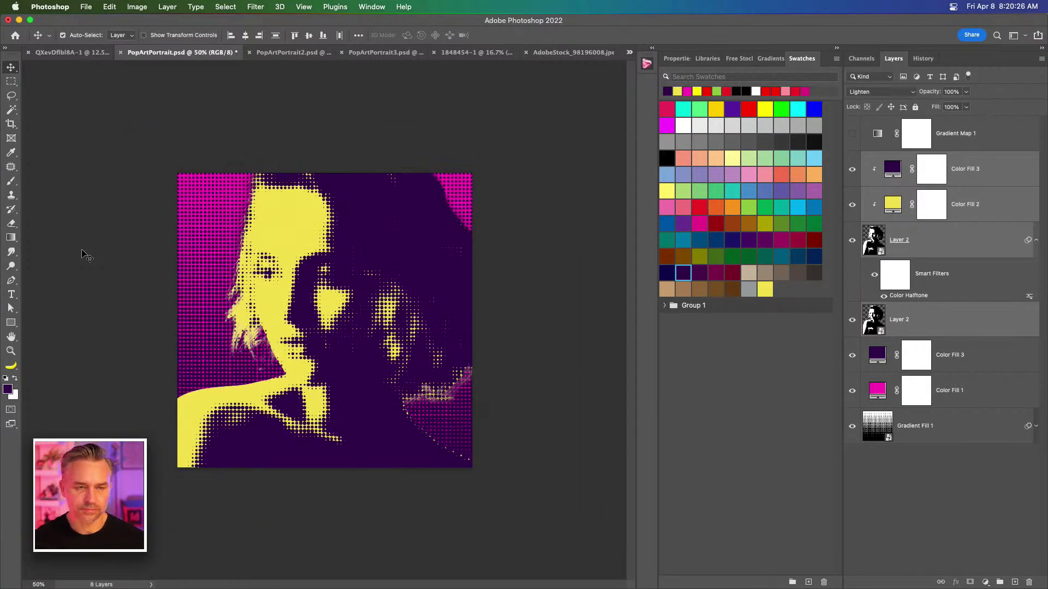
key(super+minus)
key(super+1)
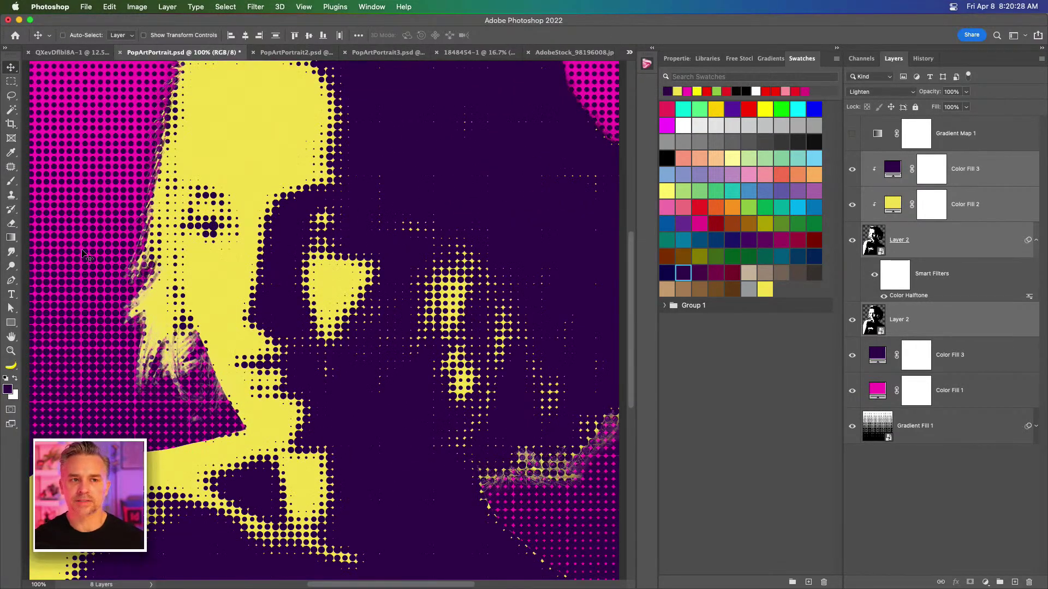
Step: Review the notes on halftone methods, focusing on the Filter > Halftone Pattern entry, and return to the document
scroll(381, 1, down, 3)
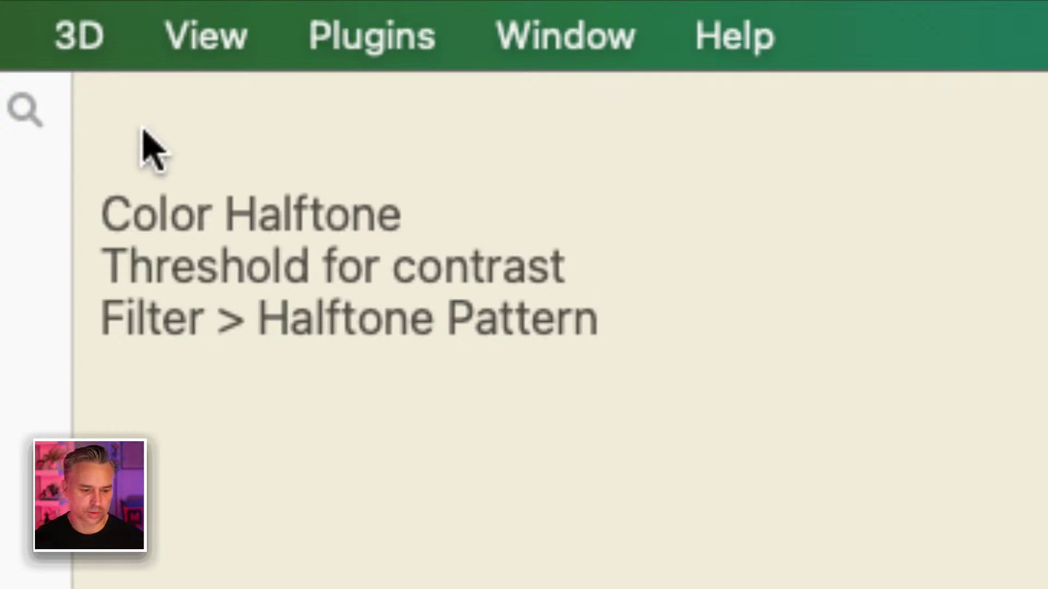
drag(599, 320, 272, 328)
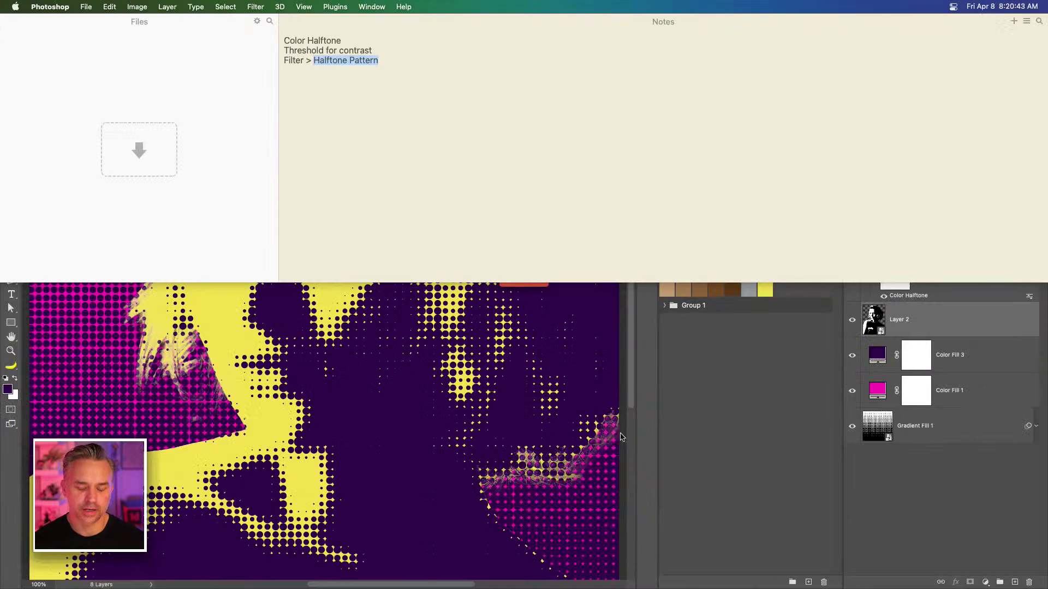
click(590, 441)
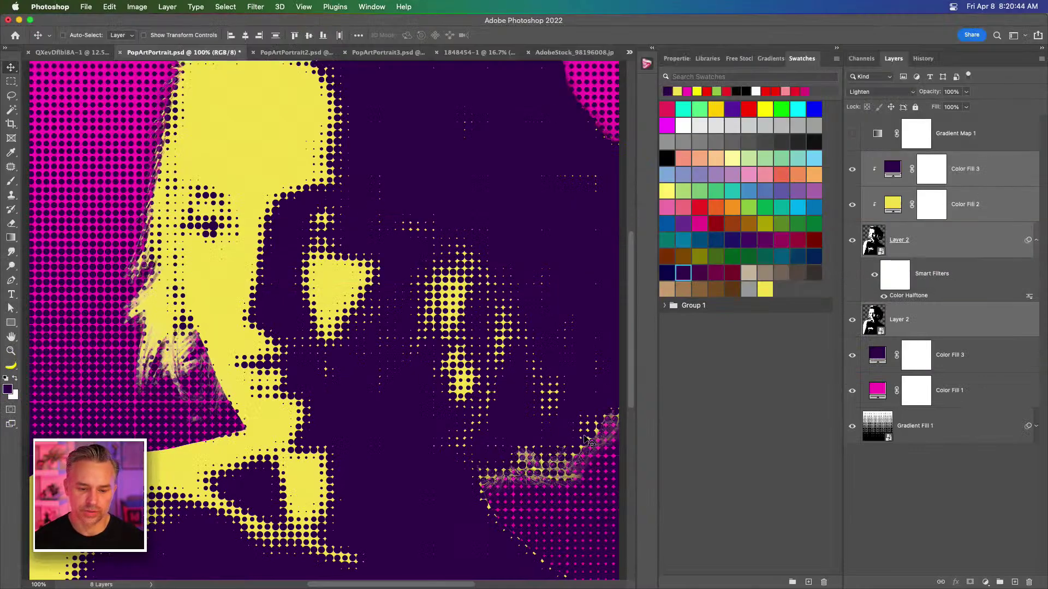
Step: Look through the other open portrait photos, settle on PopArtPortrait3.psd, and duplicate its Layer 1
click(295, 52)
click(416, 52)
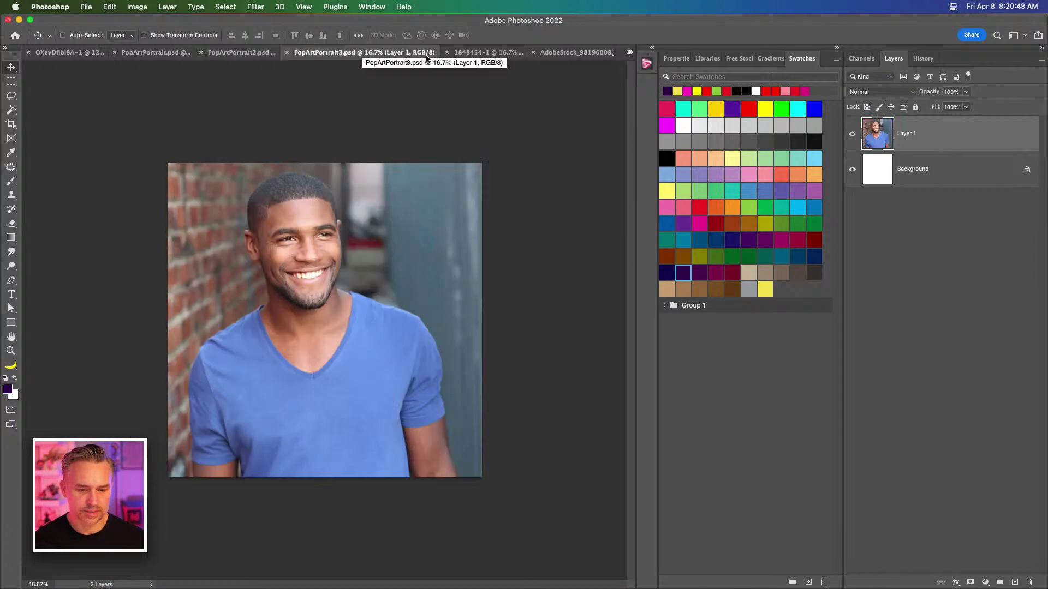
click(475, 53)
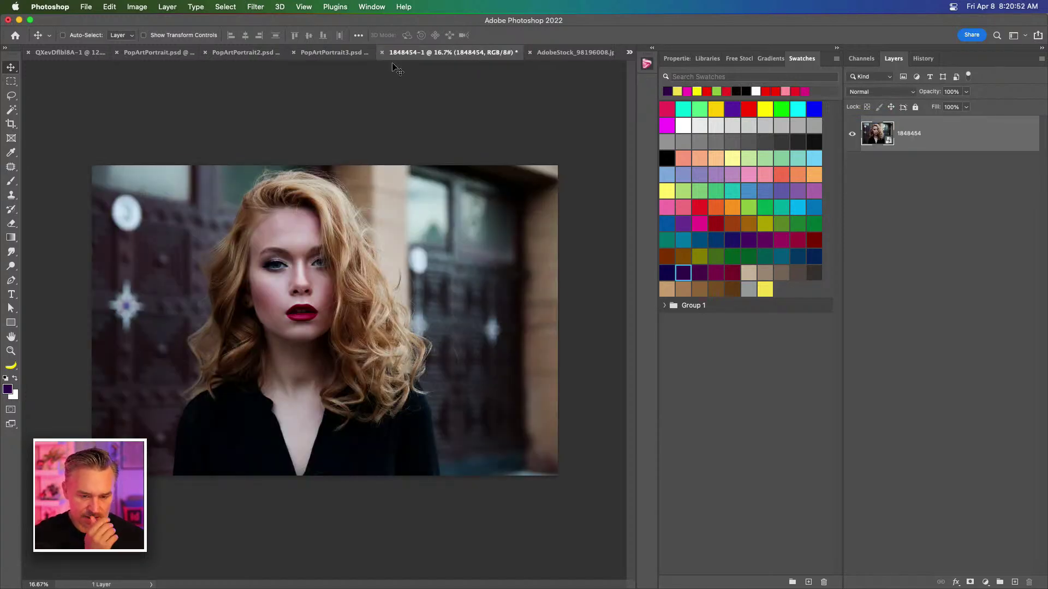
click(332, 56)
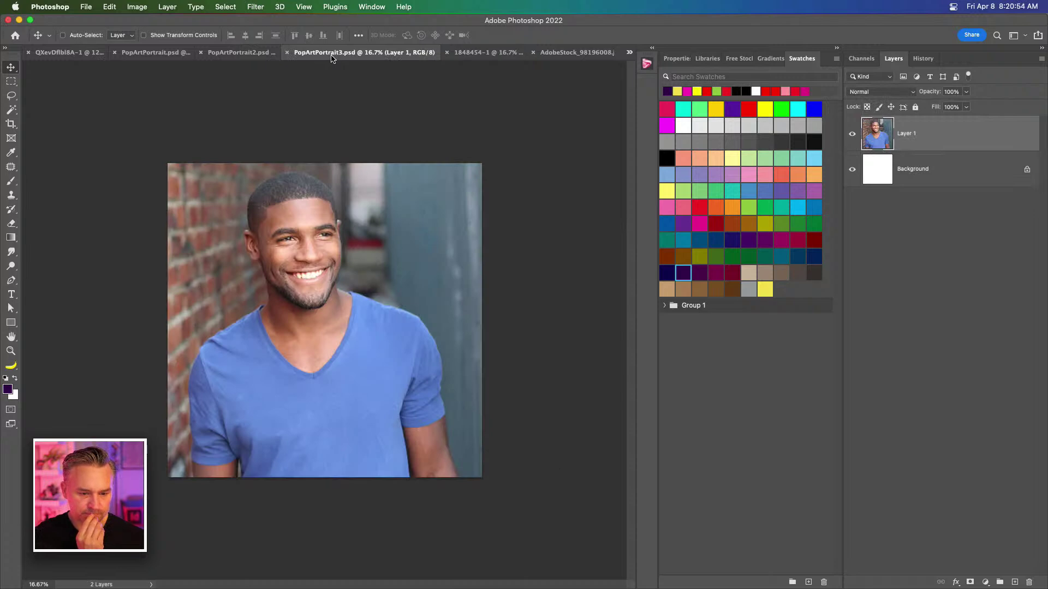
key(super)
key(super+j)
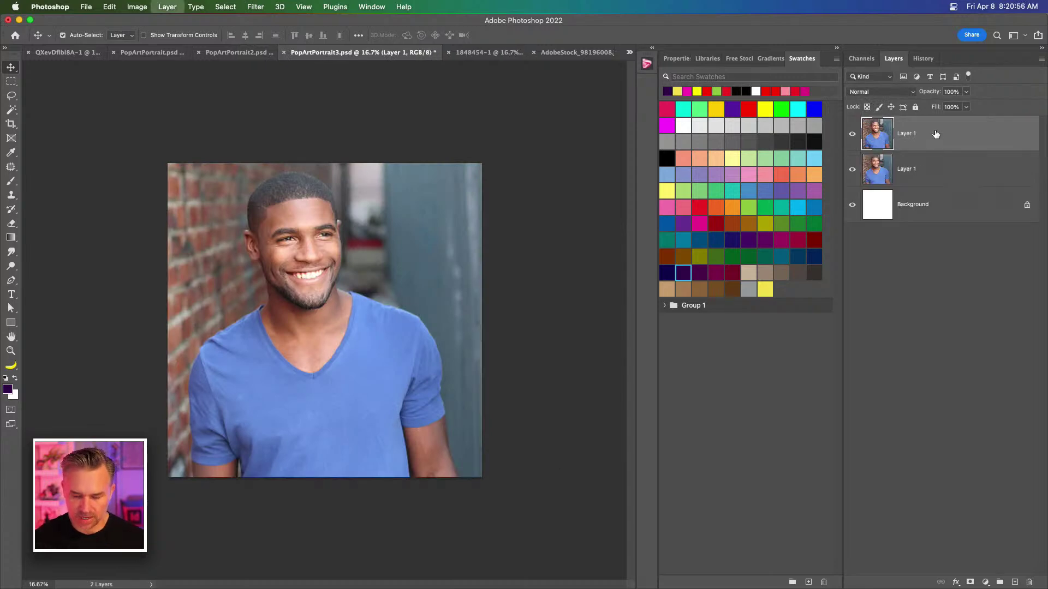
Step: Convert the upper Layer 1 photo to a smart object
key(super+0)
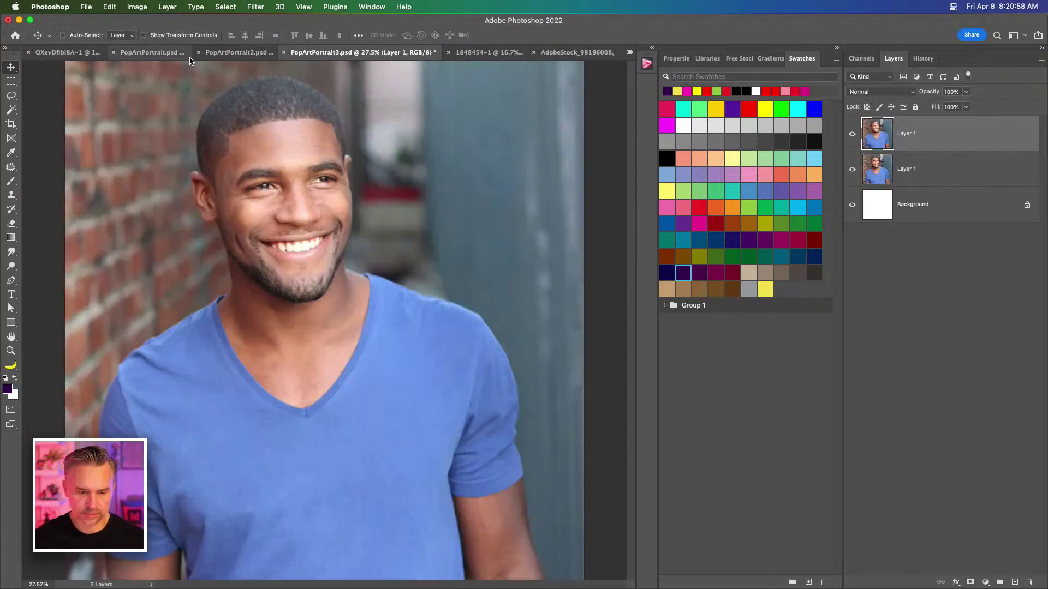
click(256, 6)
mouse_move(286, 185)
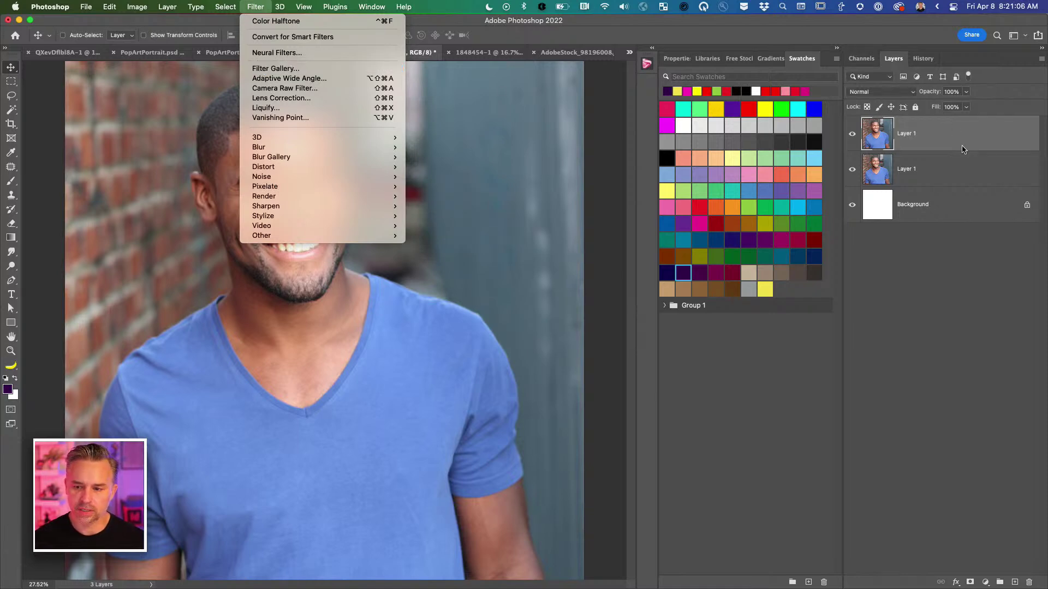
click(978, 137)
right_click(974, 137)
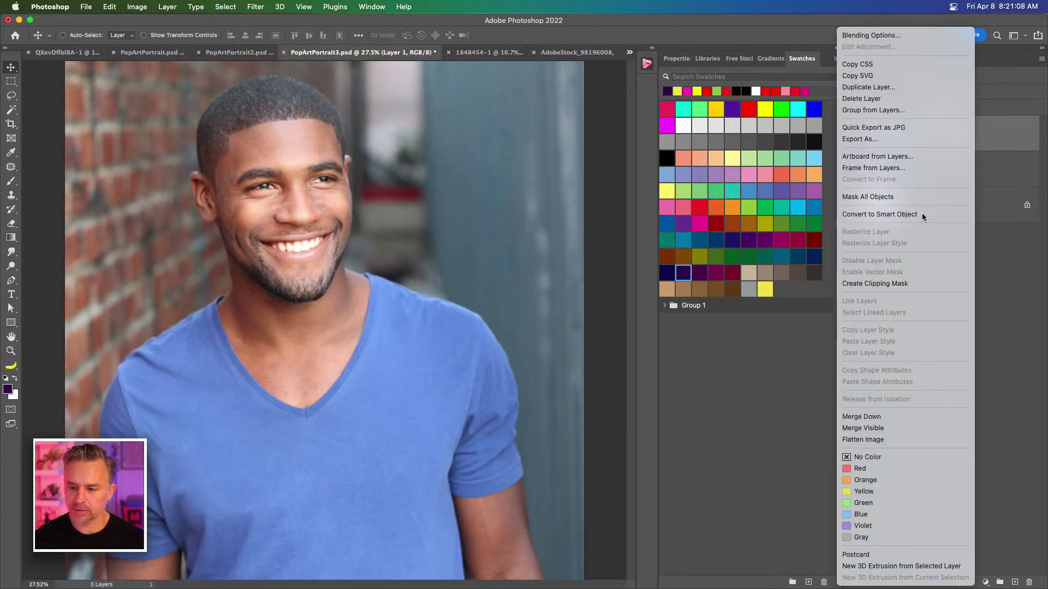
click(924, 213)
Step: Preview the Filter Gallery's Halftone Pattern filter on the smart object, zooming in on the man's face
click(249, 7)
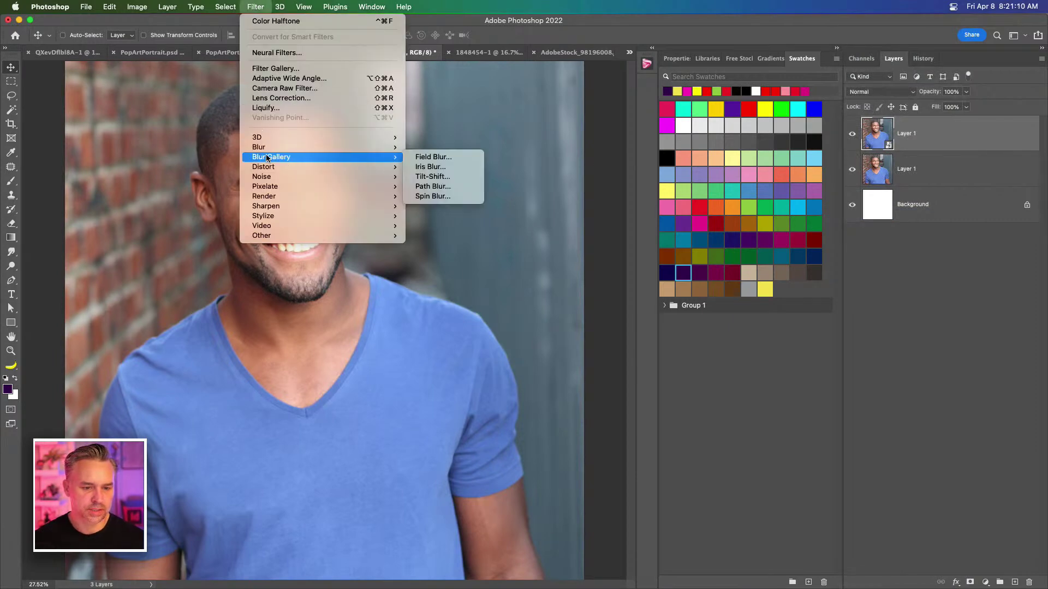
click(267, 68)
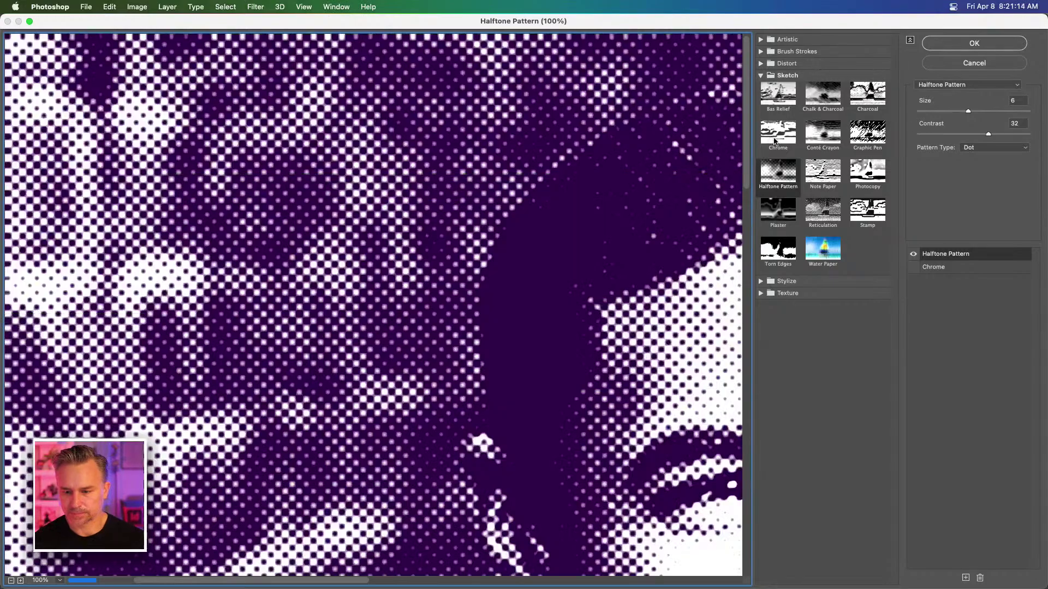
click(775, 141)
drag(385, 189, 116, 179)
key(super+0)
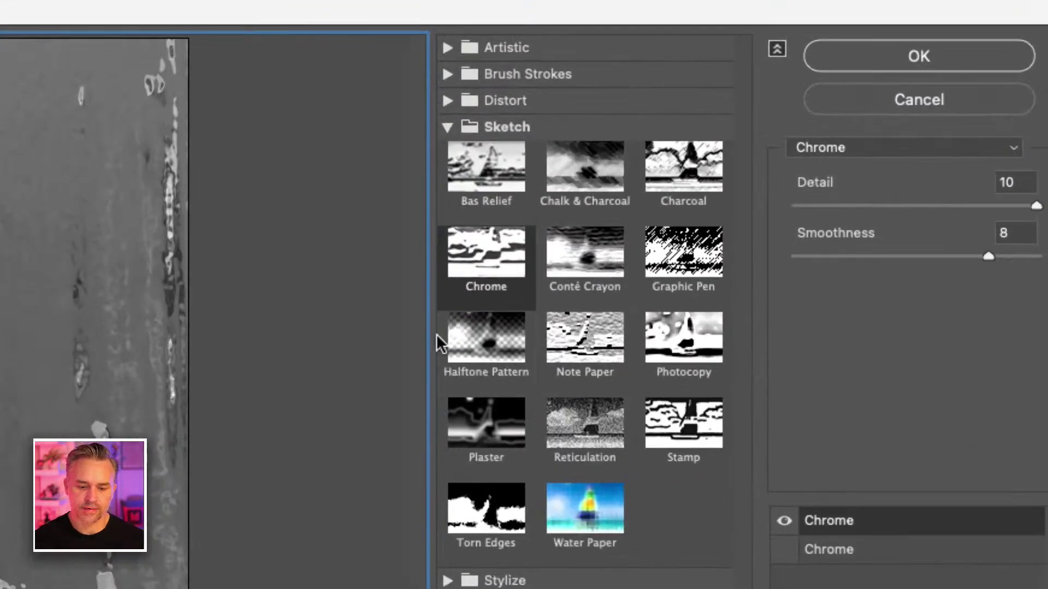
click(577, 292)
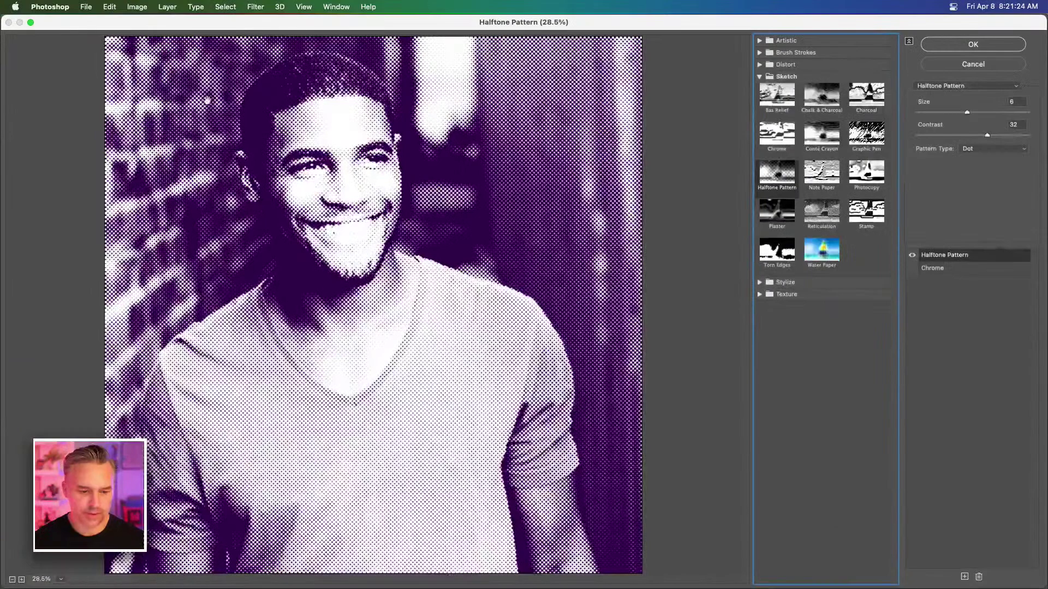
super+click(222, 88)
drag(219, 153, 309, 326)
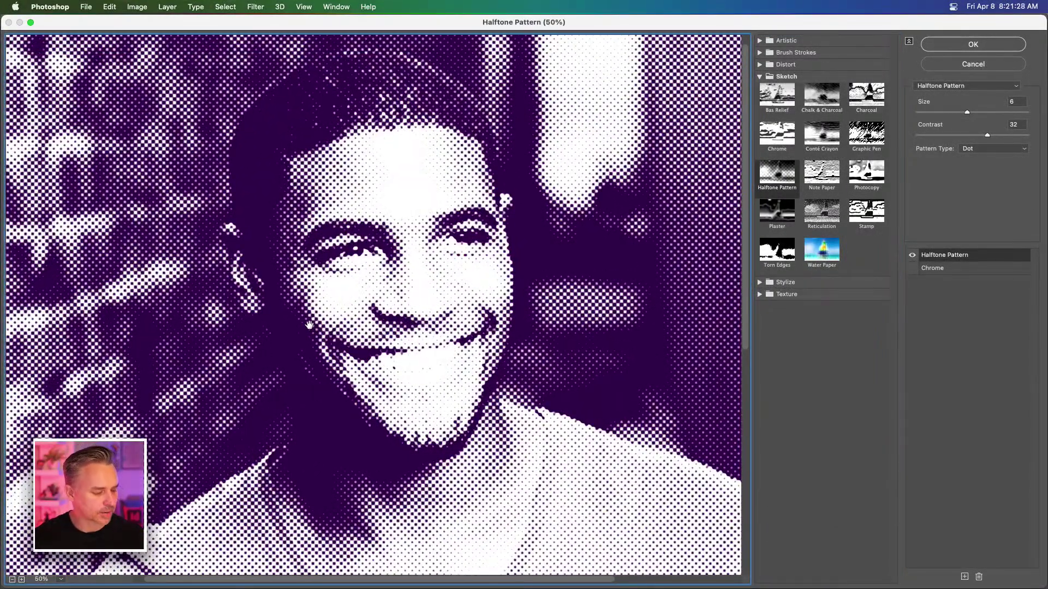
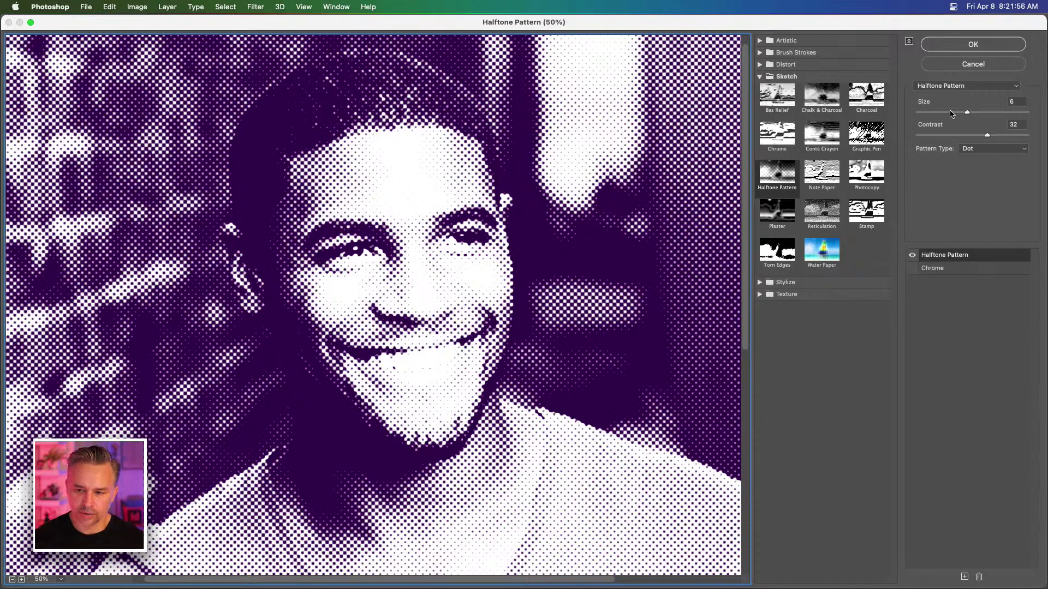
Step: Try Halftone Pattern sizes of 3, 8, 7 and 6 on the portrait preview
click(938, 113)
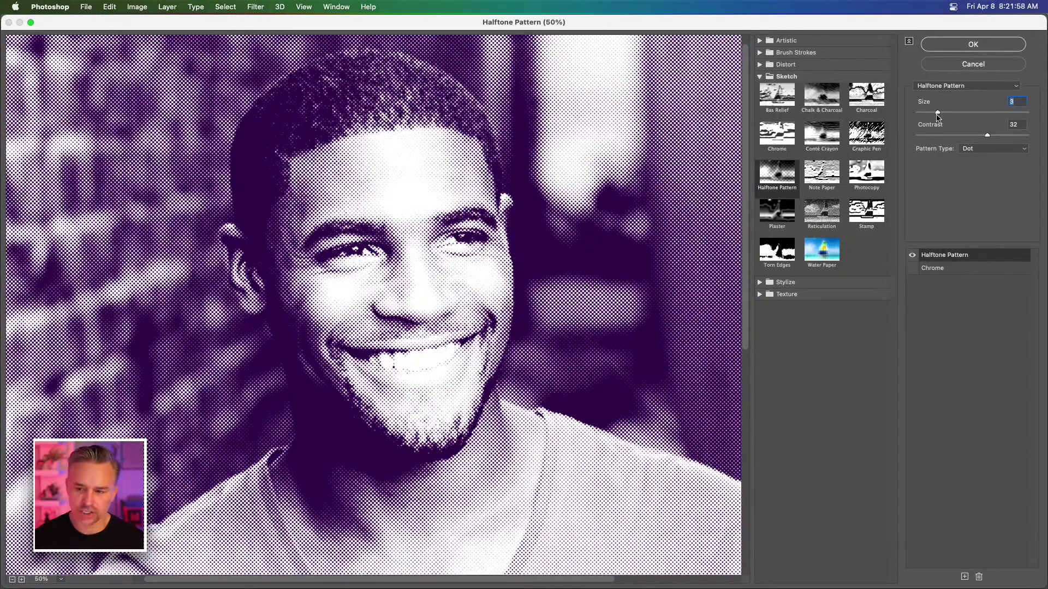
key(super+equal)
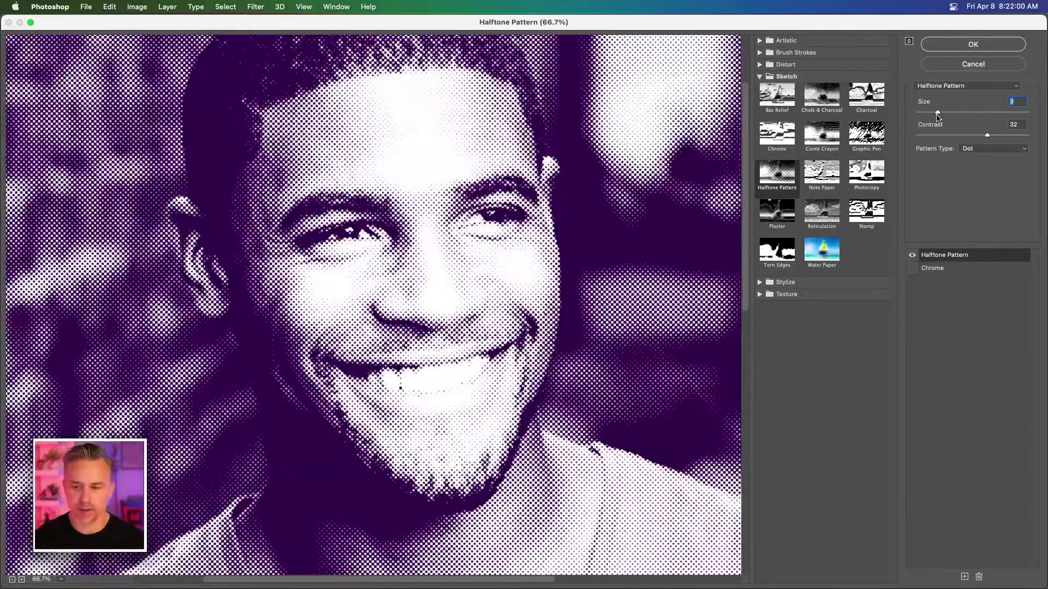
click(987, 112)
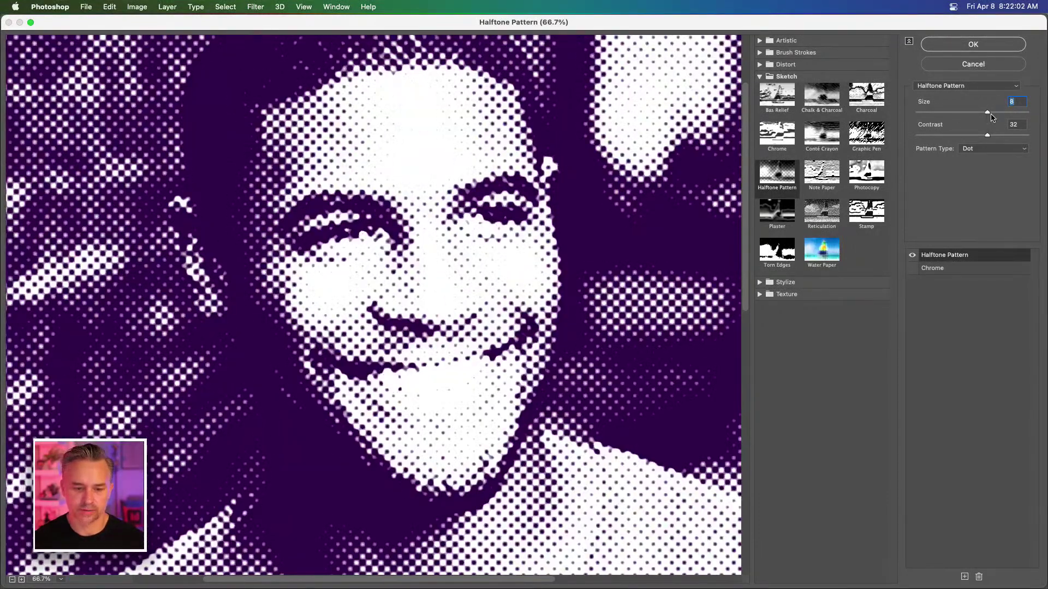
mouse_move(994, 115)
mouse_down()
mouse_move(963, 116)
mouse_move(974, 115)
mouse_up()
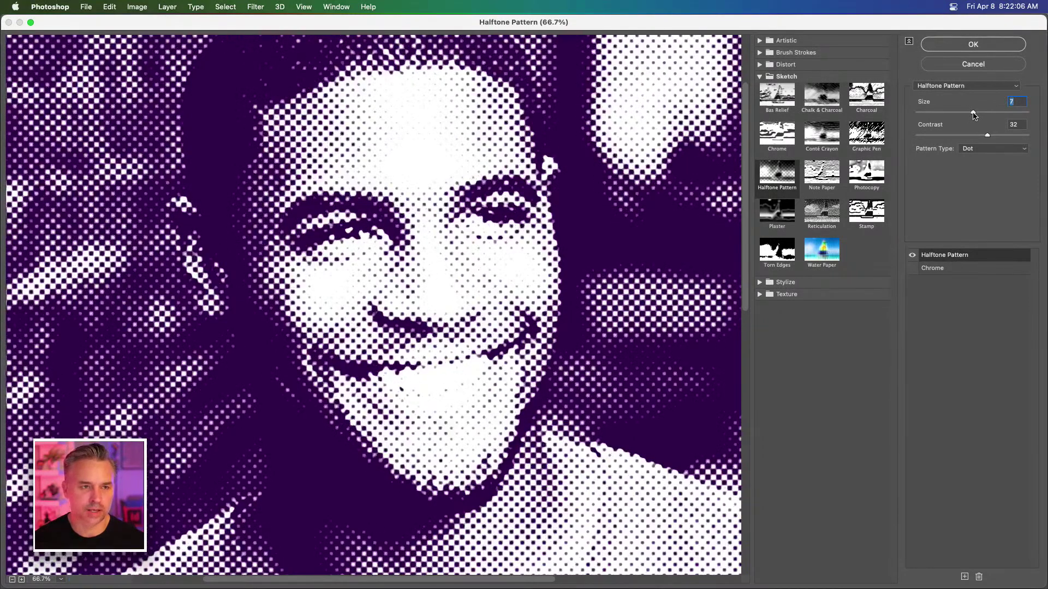
drag(991, 114, 968, 114)
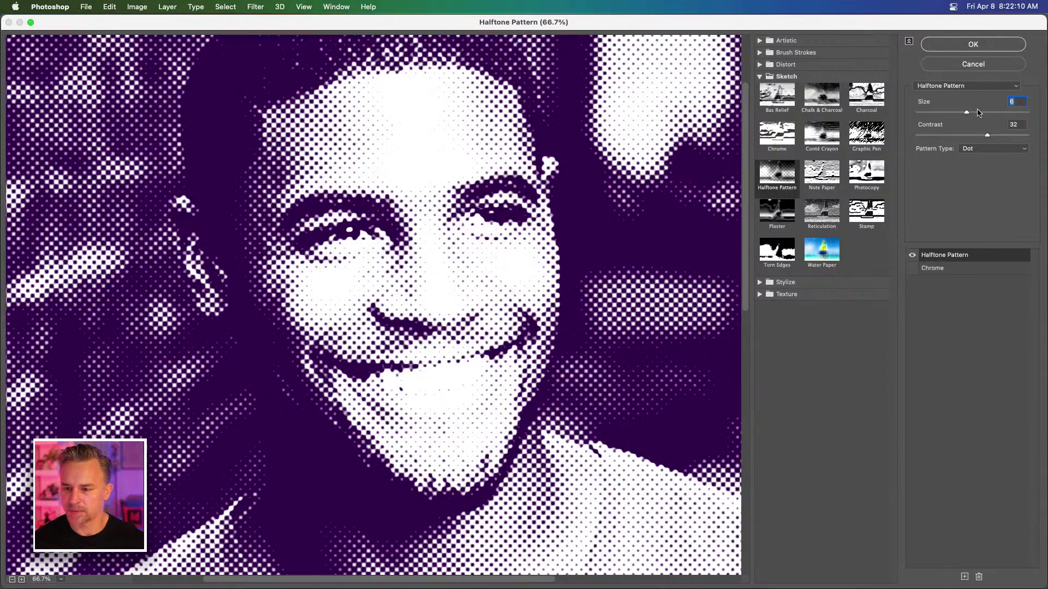
Step: Try Halftone Pattern contrast values of 47 and 24, keeping the Dot pattern type
drag(987, 135, 1019, 136)
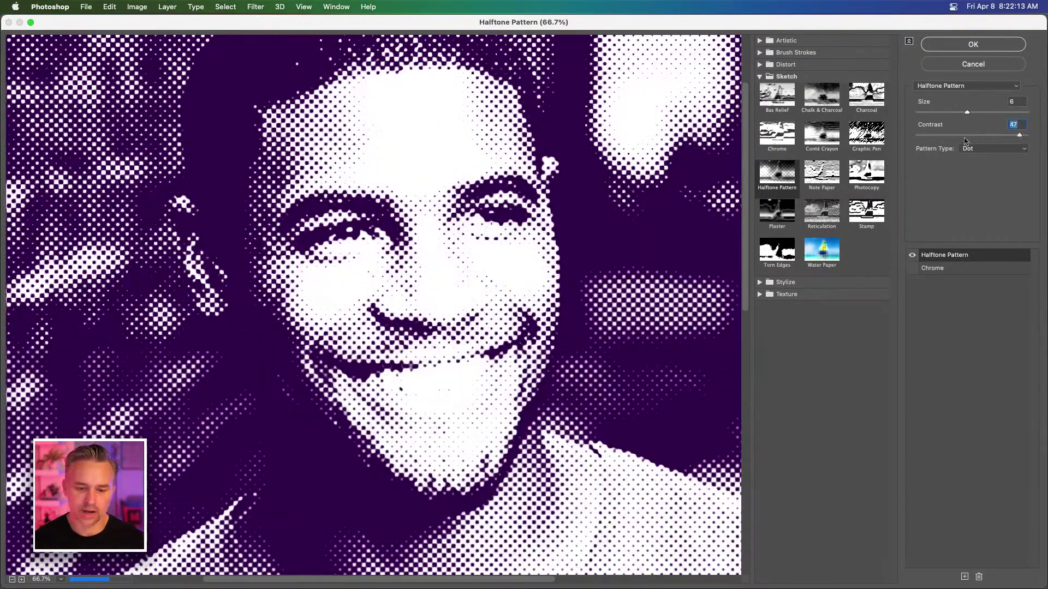
click(969, 136)
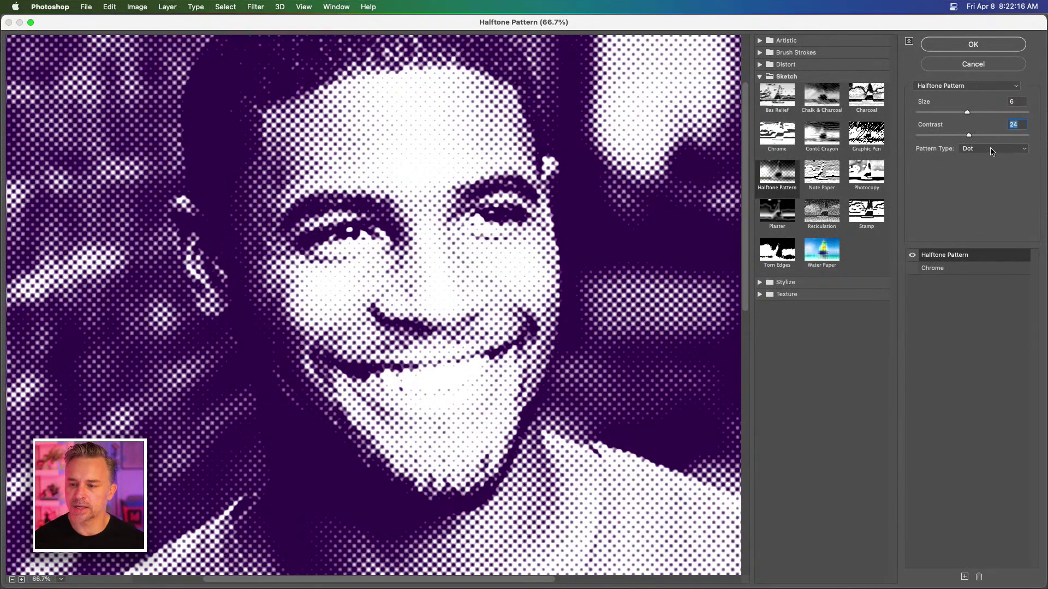
click(991, 150)
click(1010, 224)
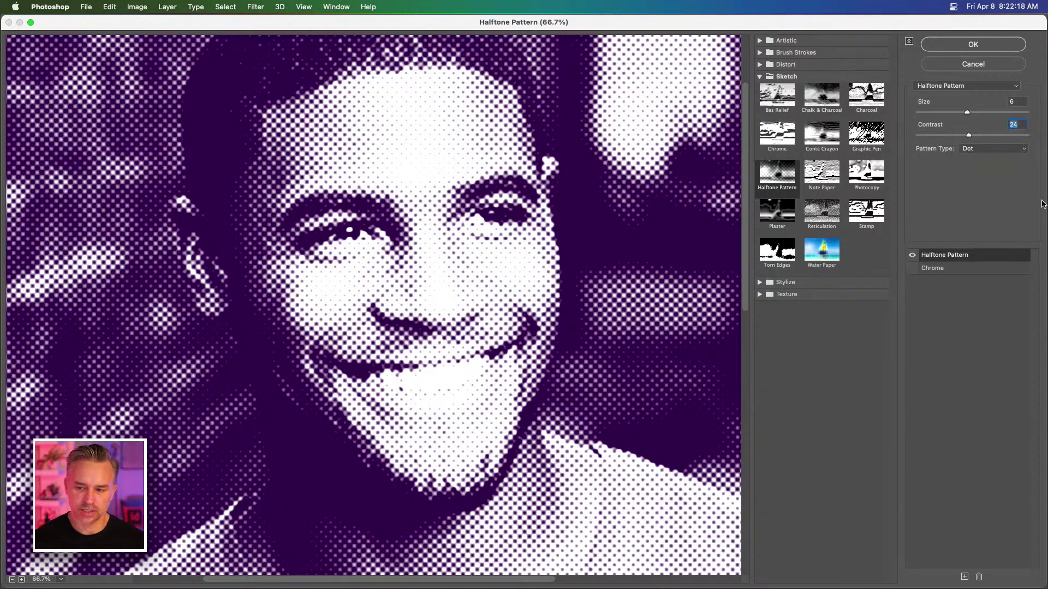
Step: Preview the Circle and Line pattern types on the portrait, and cancel the Filter Gallery
click(1011, 149)
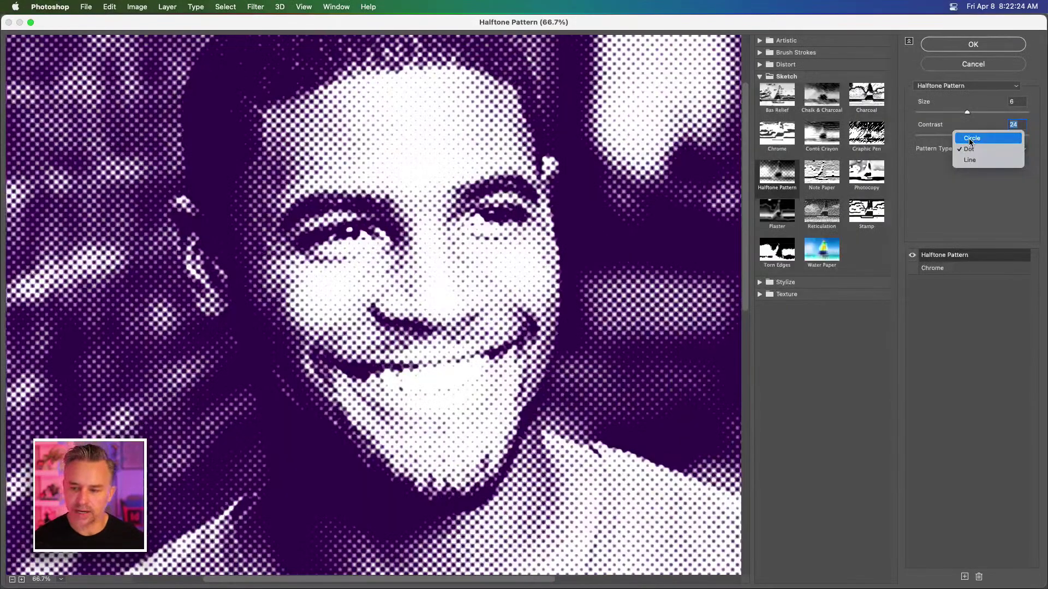
click(970, 140)
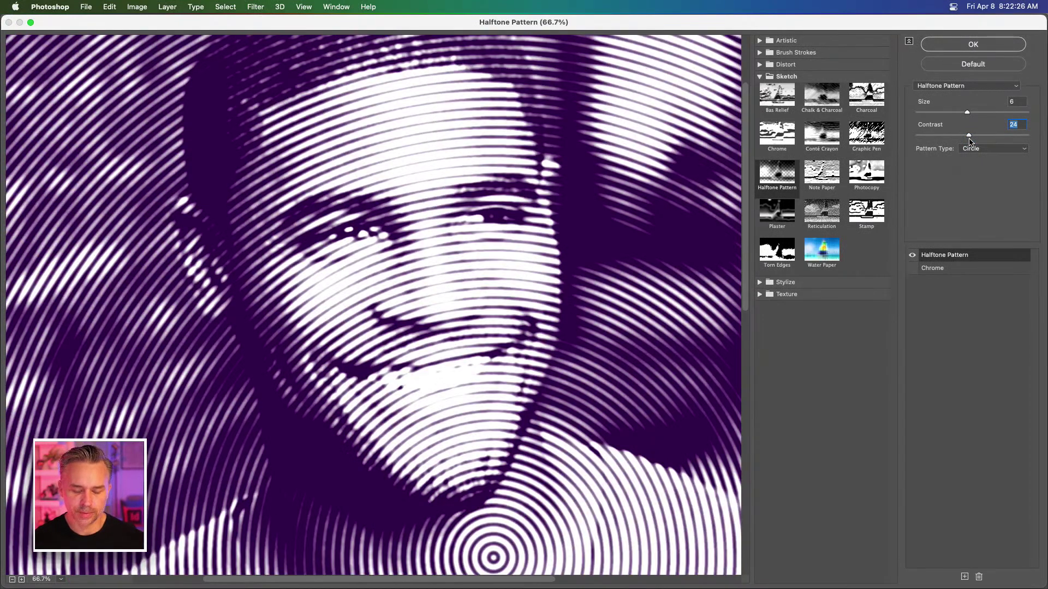
key(super+minus)
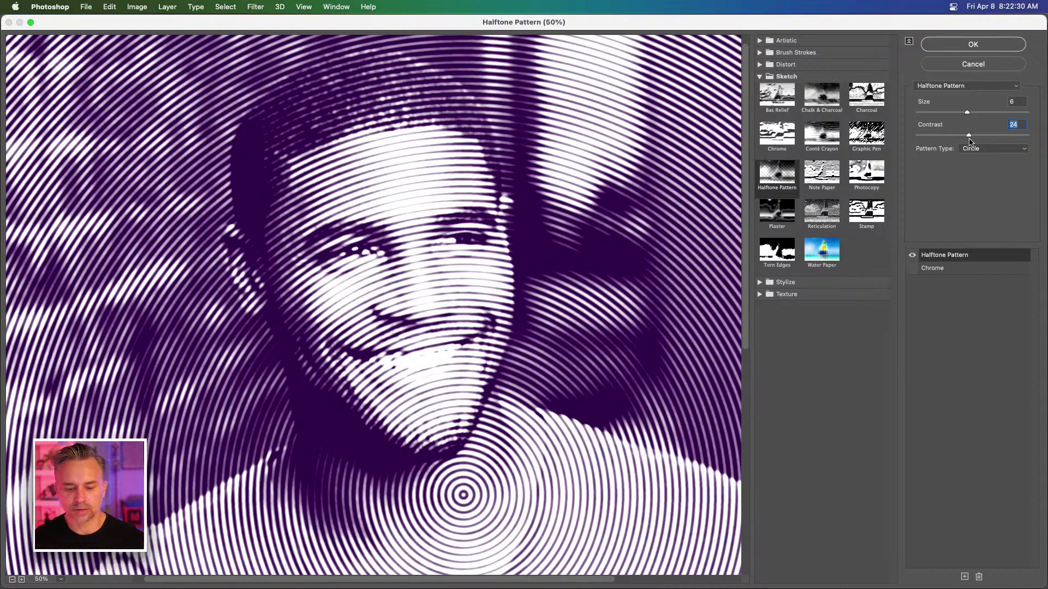
click(971, 151)
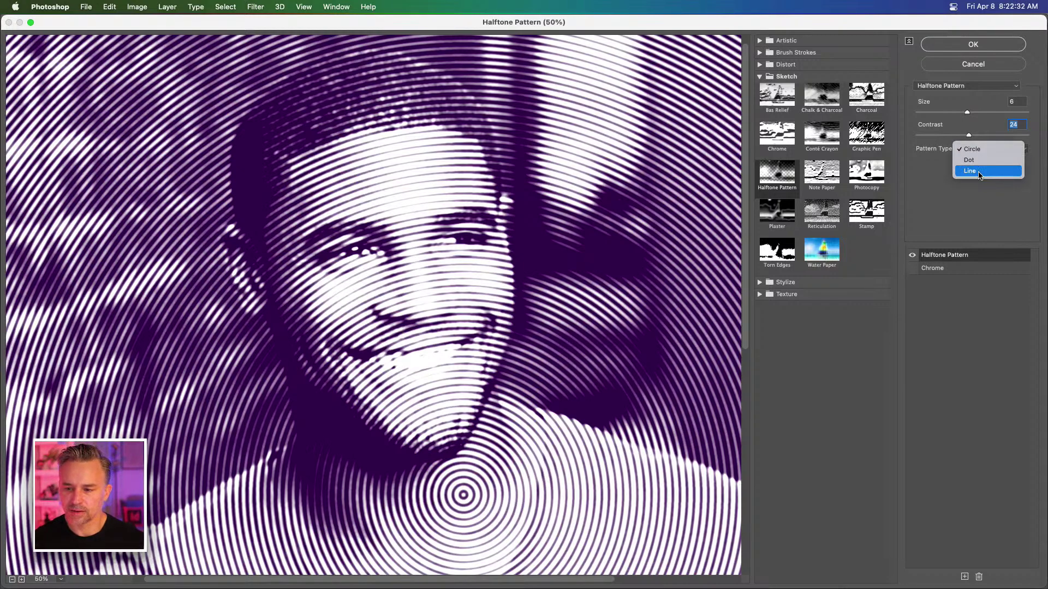
click(980, 173)
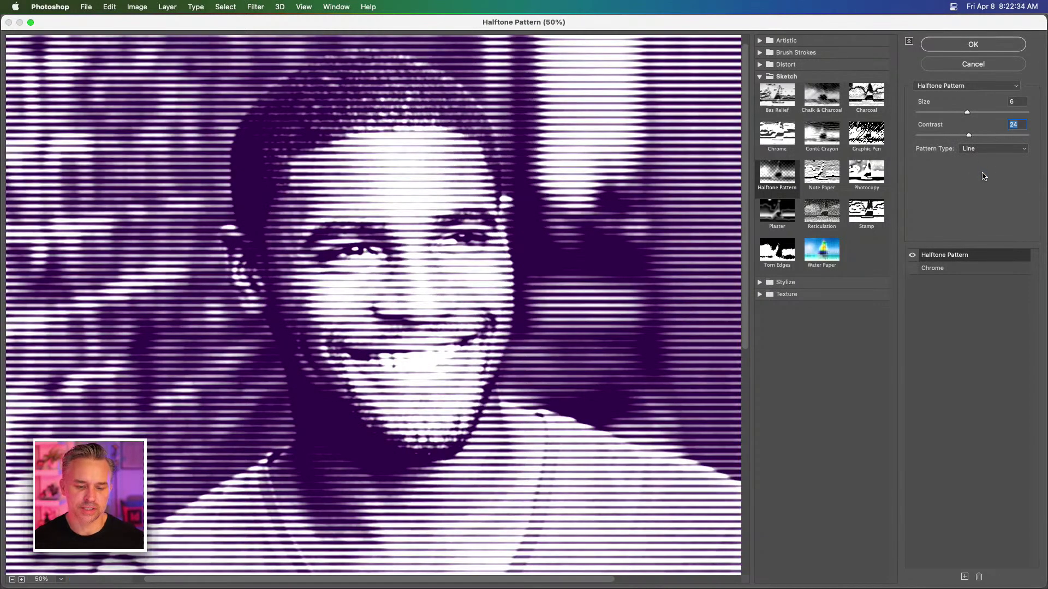
super+click(216, 279)
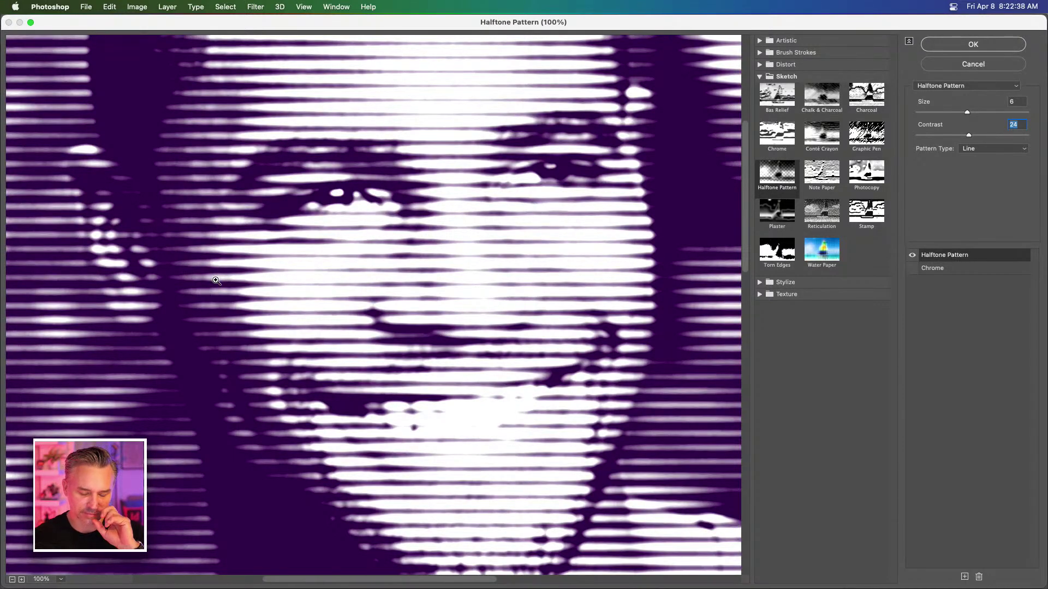
key(super+minus)
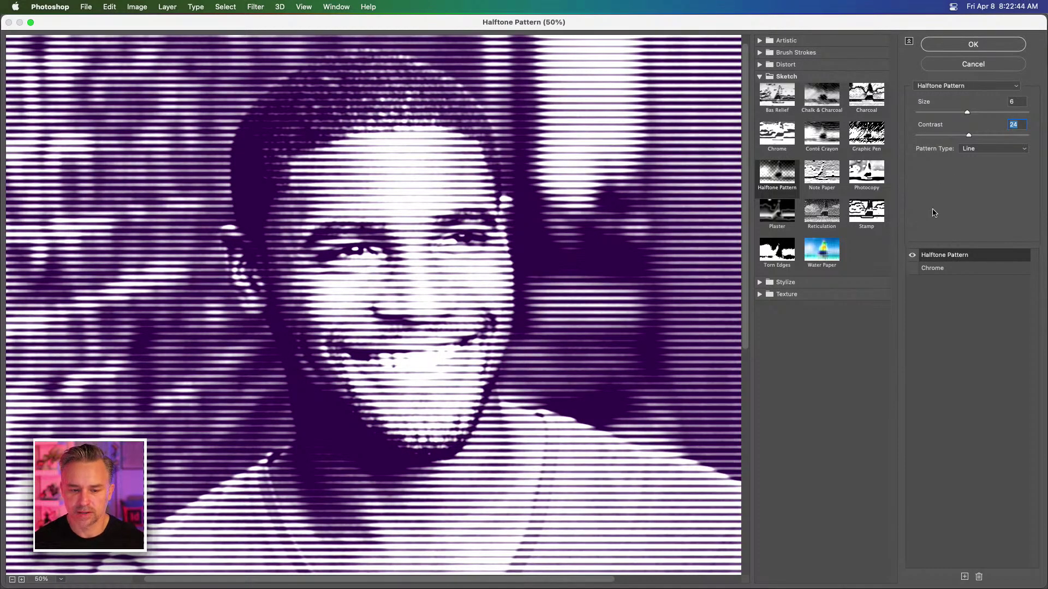
click(932, 68)
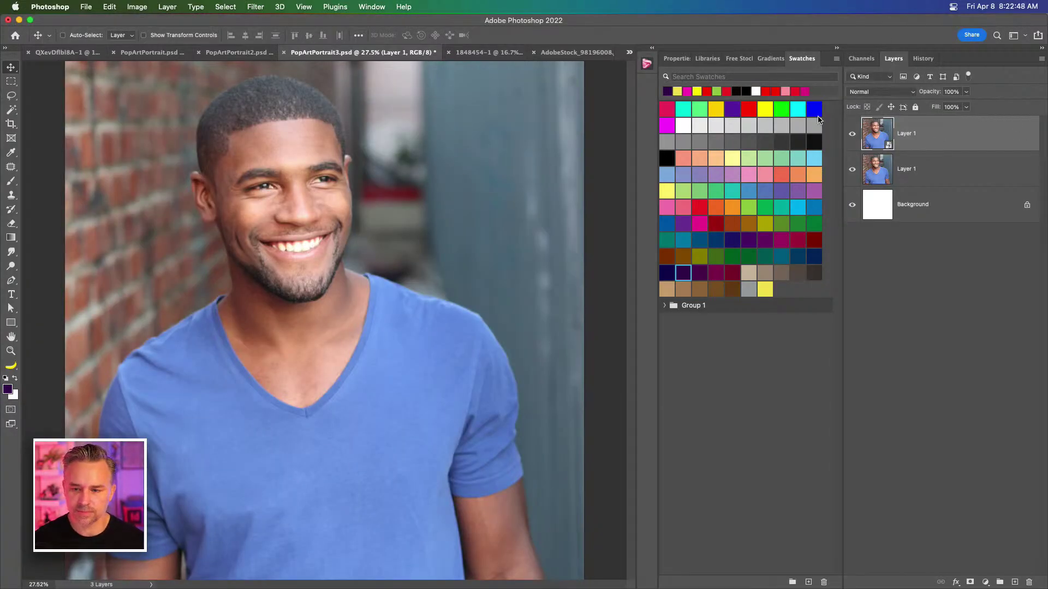
Step: Move the unconverted Layer 1 above the smart object, hide the smart object, and mask out the background around the man
double_click(910, 171)
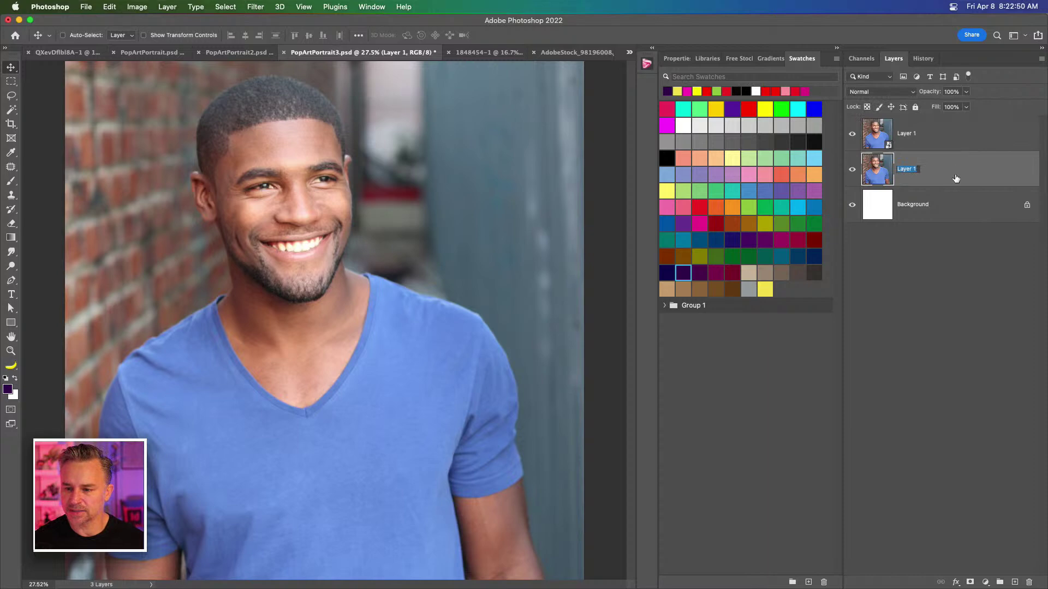
drag(962, 168, 953, 115)
click(853, 171)
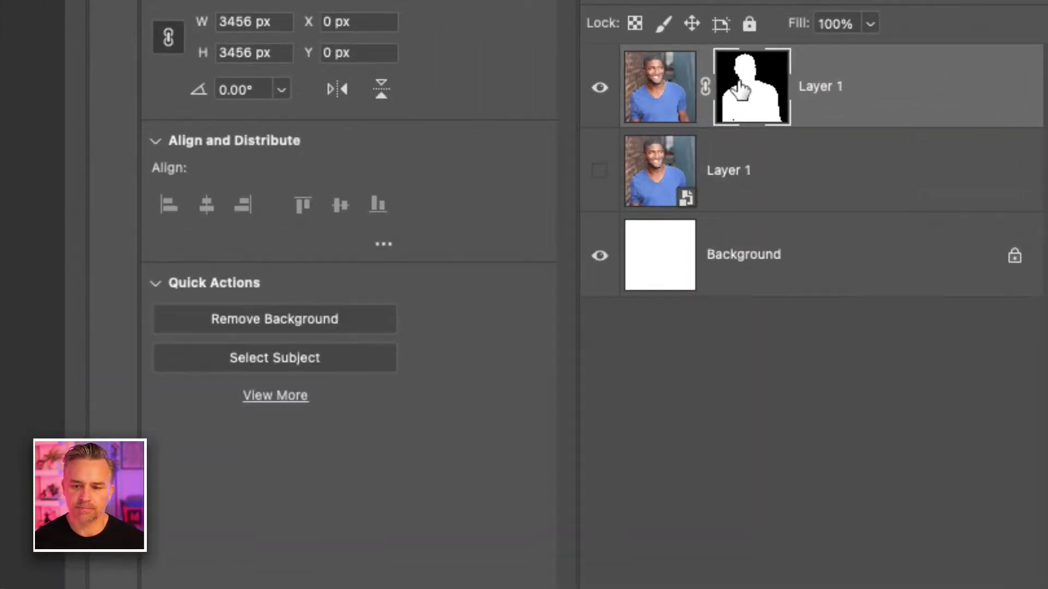
Step: Rename the hidden smart object layer bkgd and the masked layer portrait
click(700, 186)
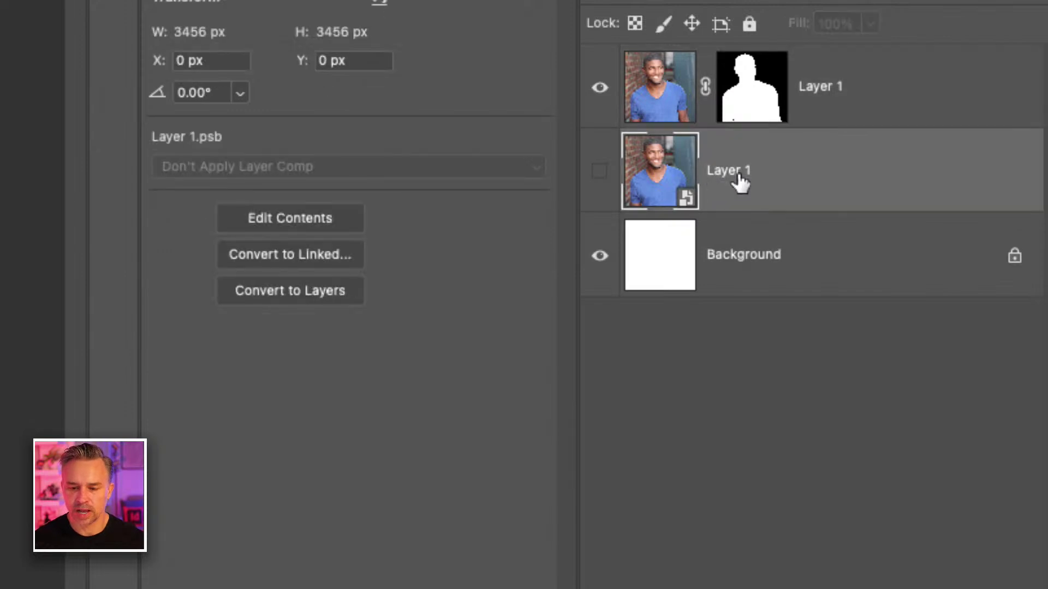
double_click(714, 170)
text(bkgd)
key(Return)
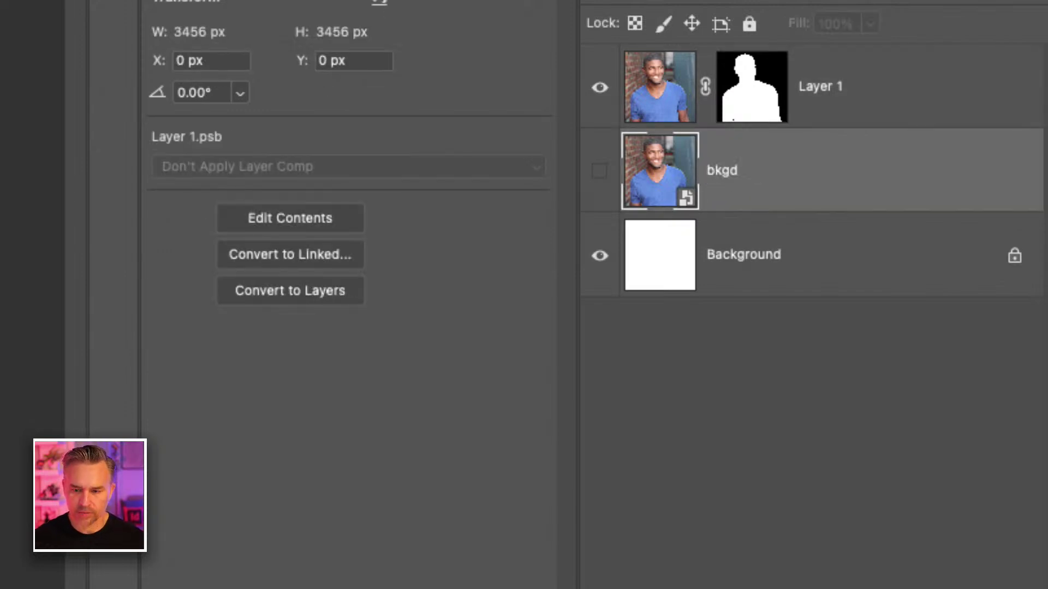
double_click(812, 87)
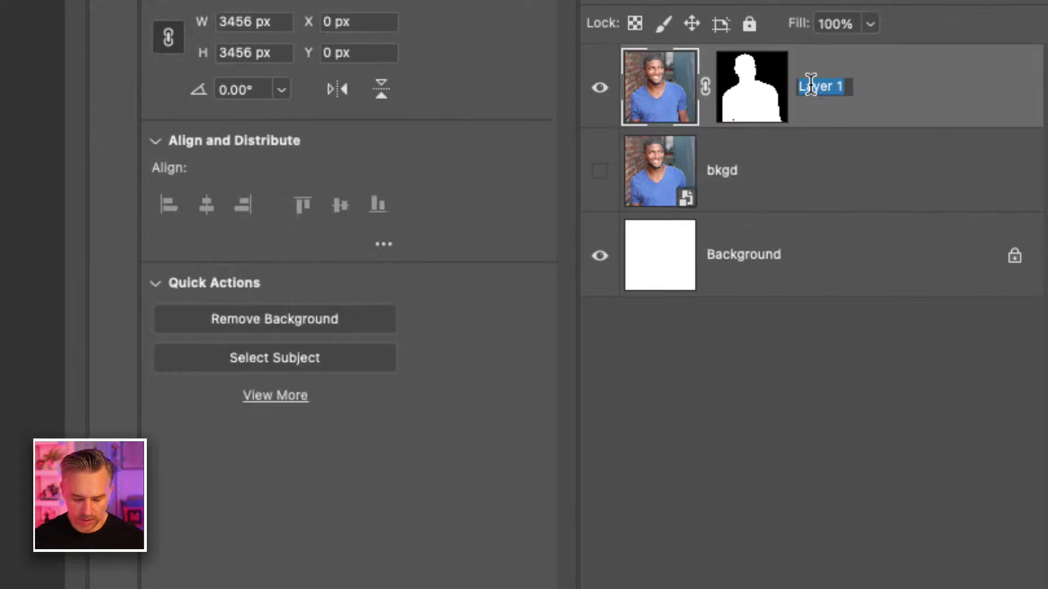
text(portrait)
key(Return)
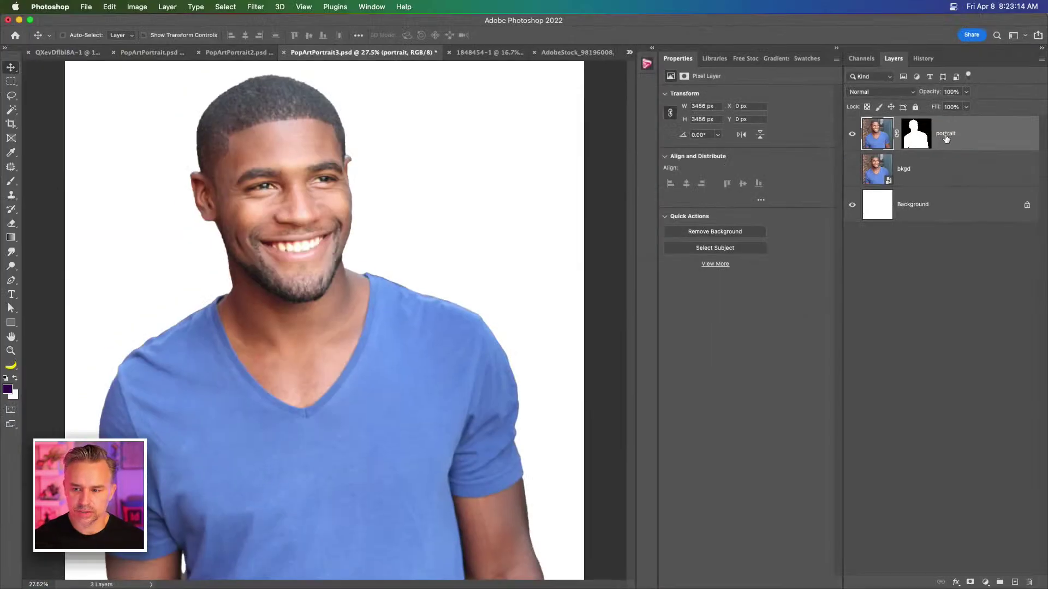
Step: Duplicate the portrait layer and use the Magic Wand to select the whole blue shirt, then invert the selection
key(super+j)
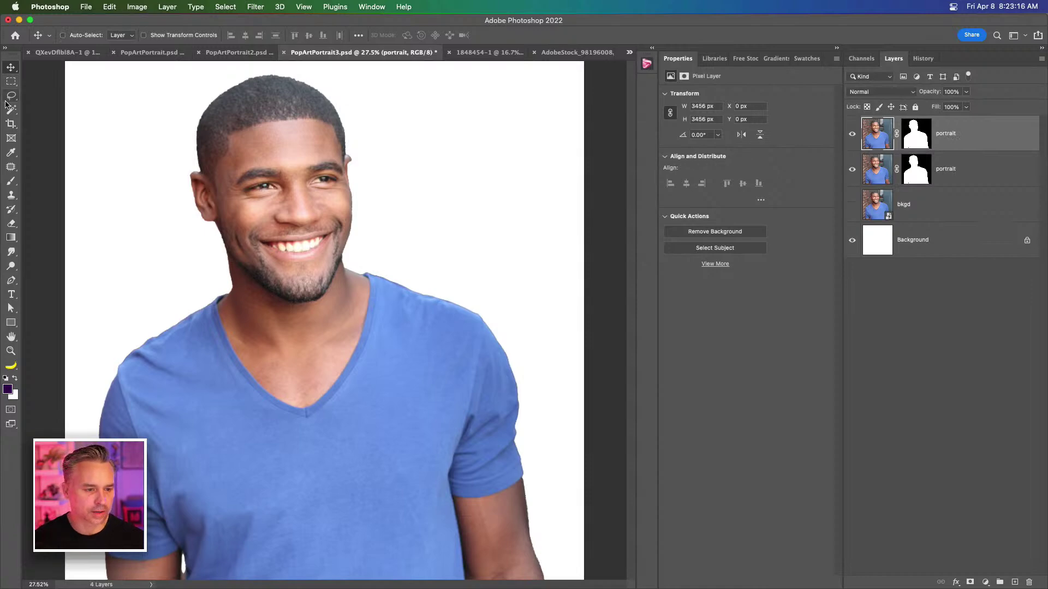
click(11, 109)
click(248, 477)
shift+click(152, 476)
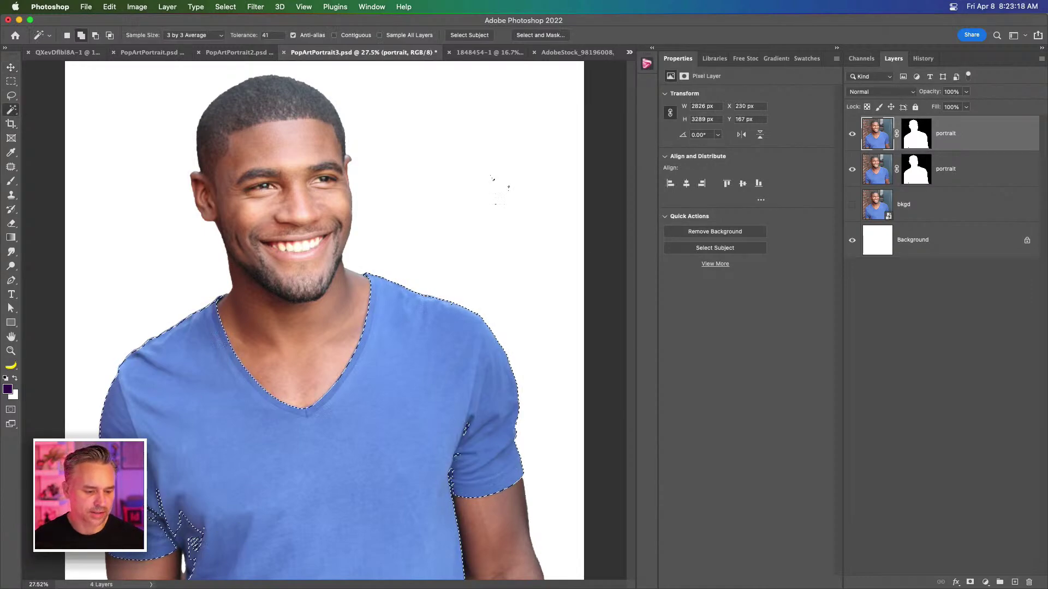
shift+click(161, 526)
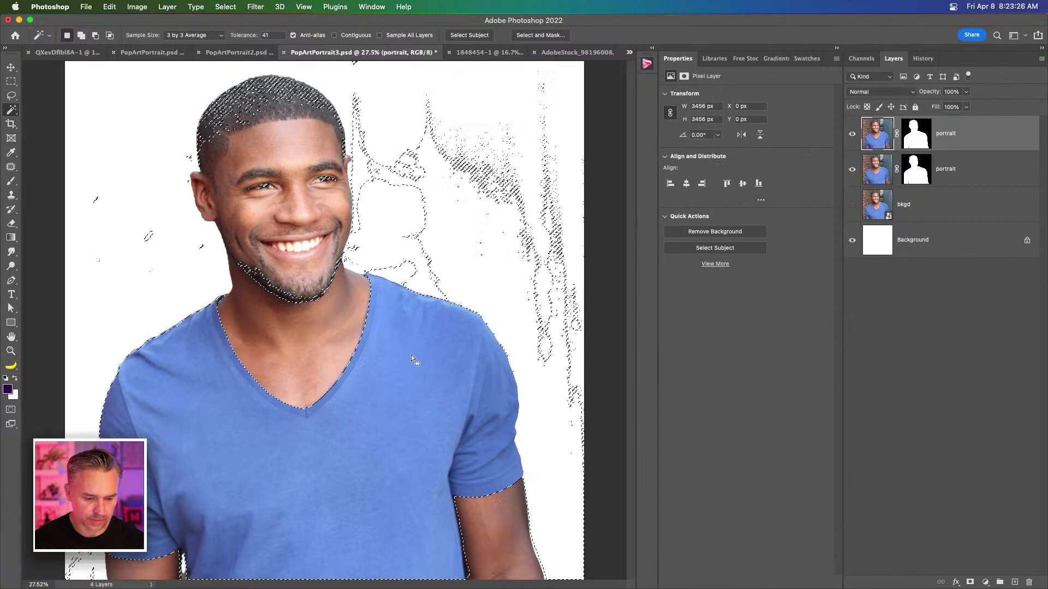
Step: Fill the area outside the shirt with black on the duplicate's layer mask, and hide the lower portrait layer
click(921, 140)
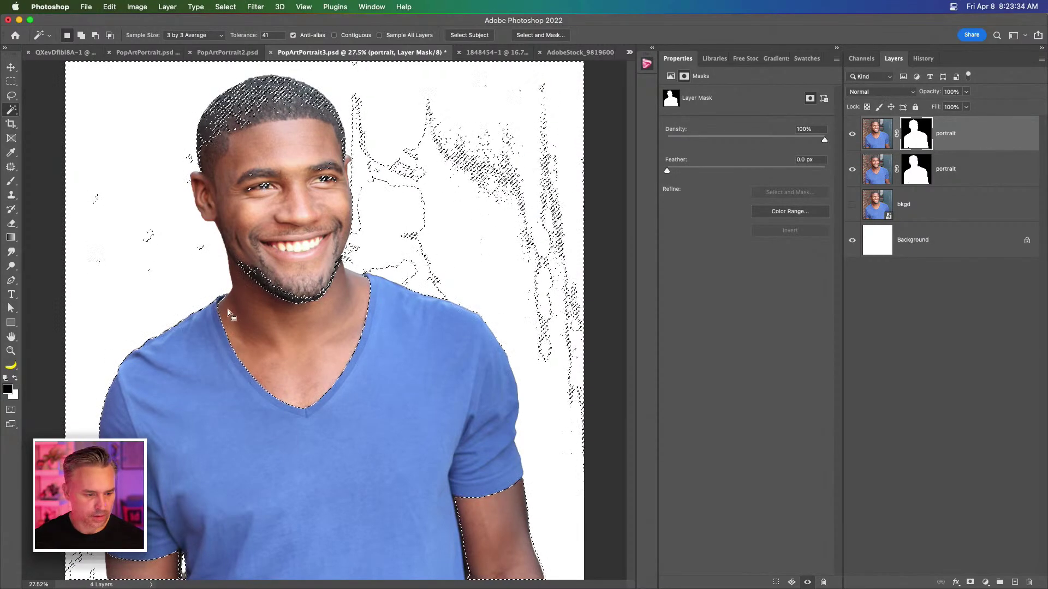
key(shift+BackSpace)
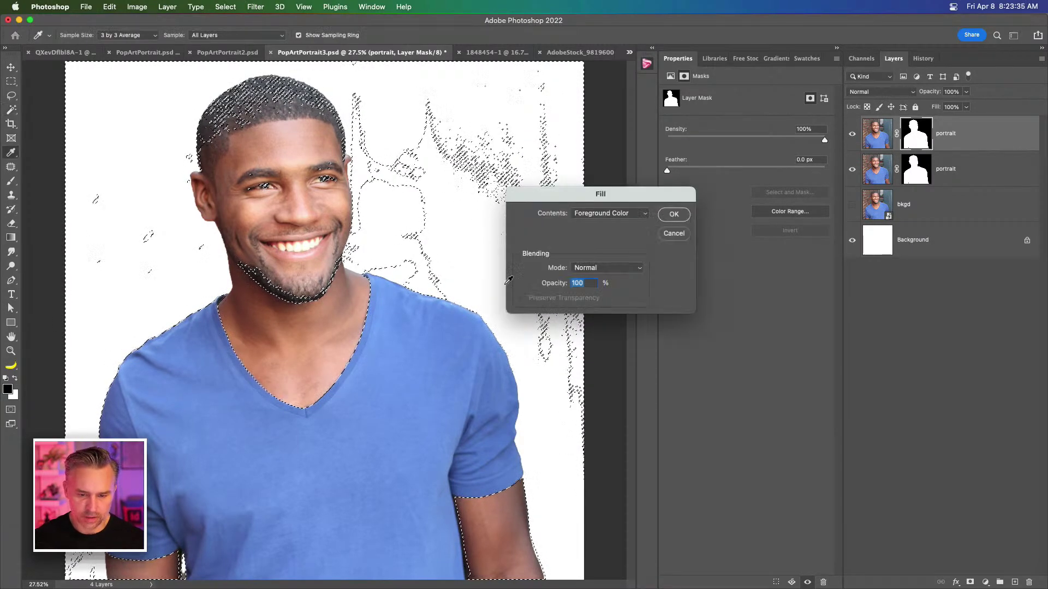
click(669, 215)
click(853, 169)
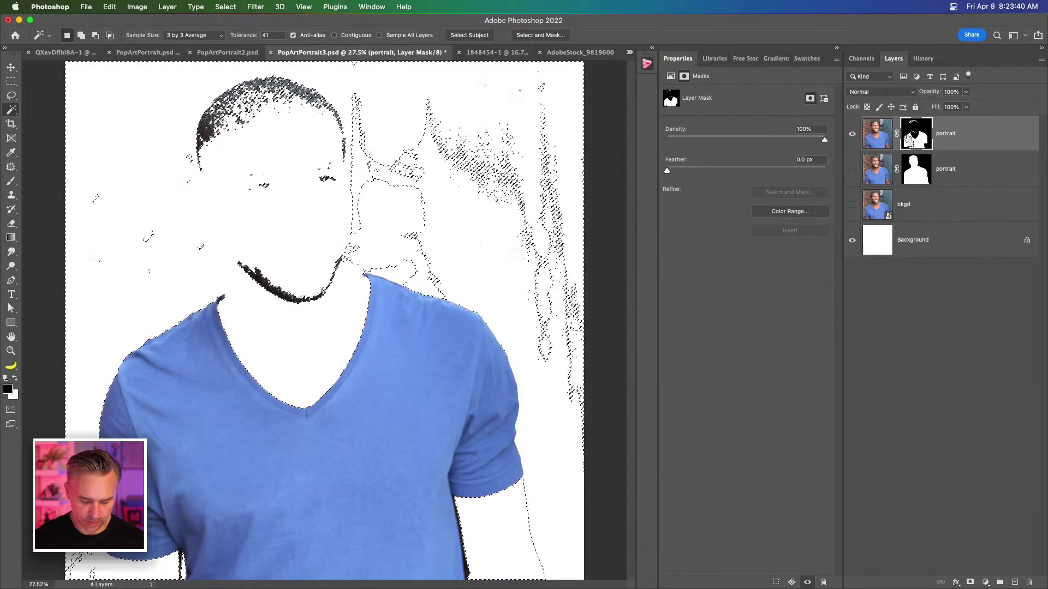
Step: Deselect and paint the leftover head and arm-edge patches black on the mask, reducing the brush size to 60 for the small areas
key(super+d)
key(b)
mouse_move(262, 250)
mouse_down()
mouse_move(269, 274)
mouse_move(328, 276)
mouse_move(349, 159)
mouse_move(332, 180)
mouse_move(84, 104)
mouse_move(176, 82)
mouse_move(292, 89)
mouse_up()
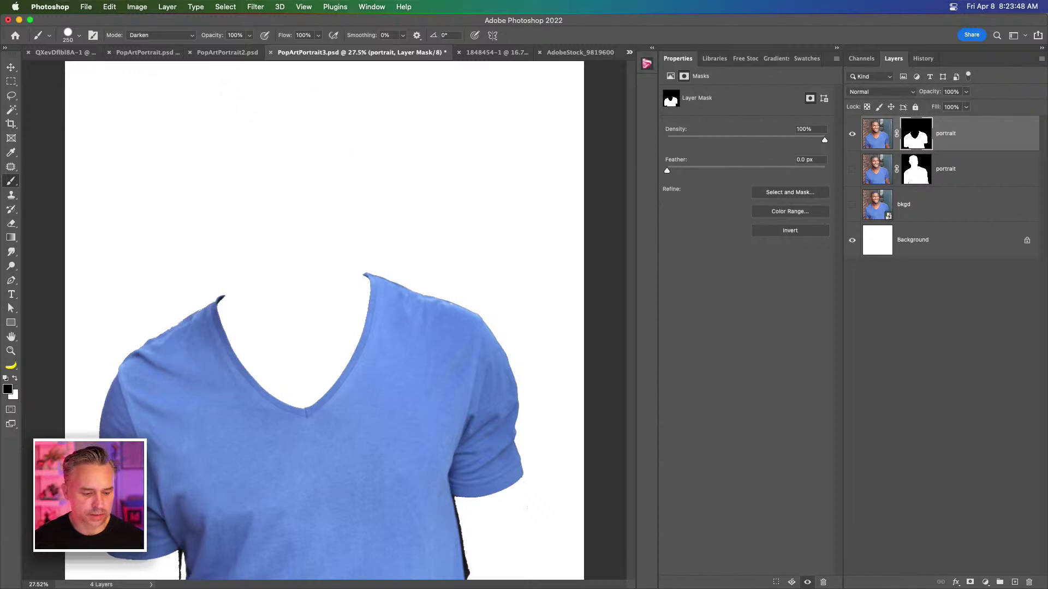
key(bracketleft)
key(bracketleft)
key(bracketleft)
key(bracketleft)
key(bracketleft)
key(bracketleft)
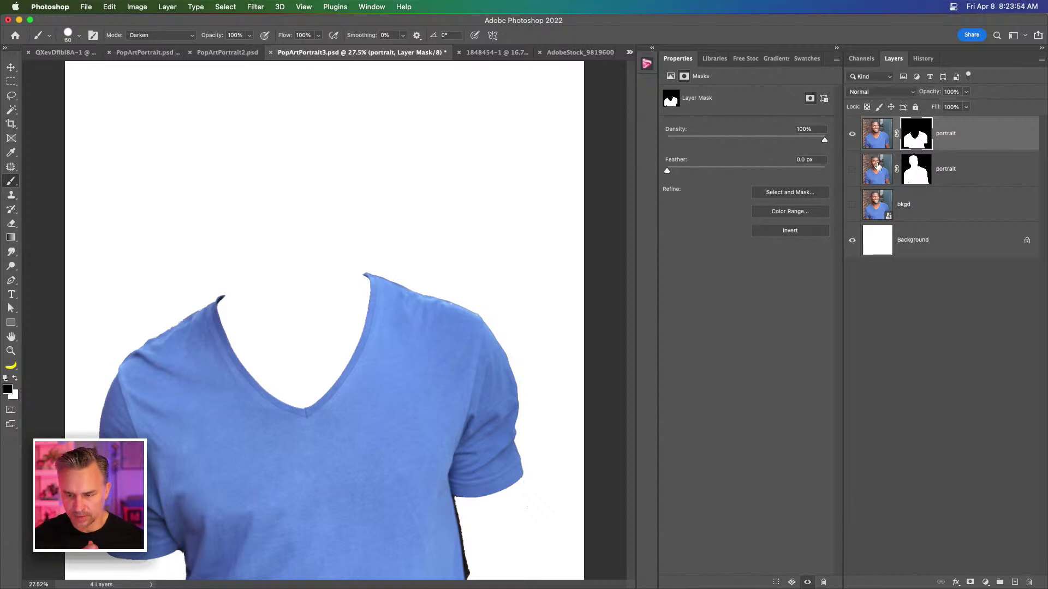
Step: Rename the duplicated layer shirt, and show the portrait and bkgd layers again
double_click(946, 133)
text(shirt)
key(Return)
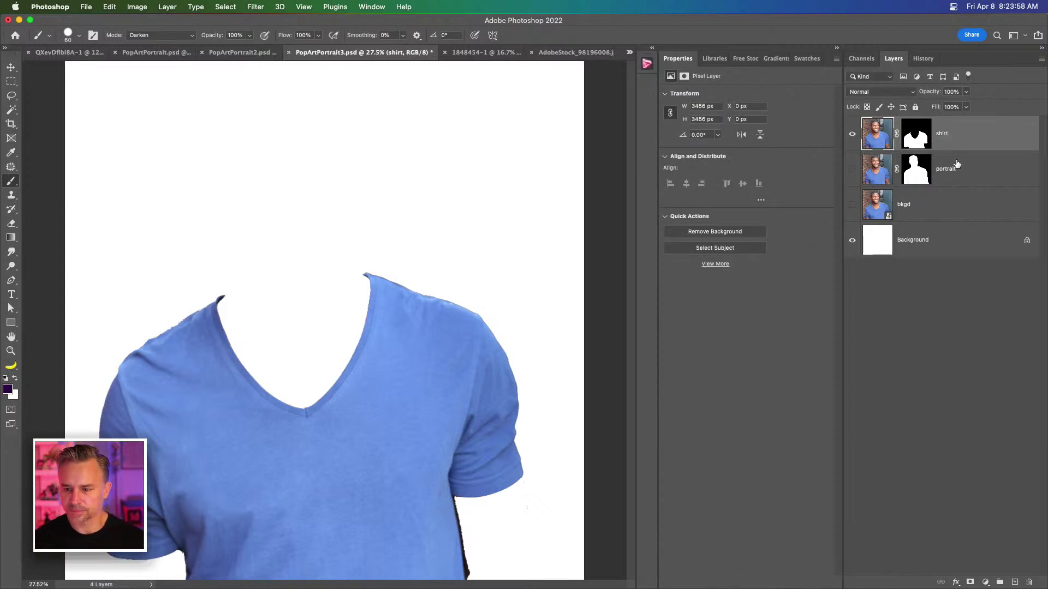
click(937, 176)
click(852, 170)
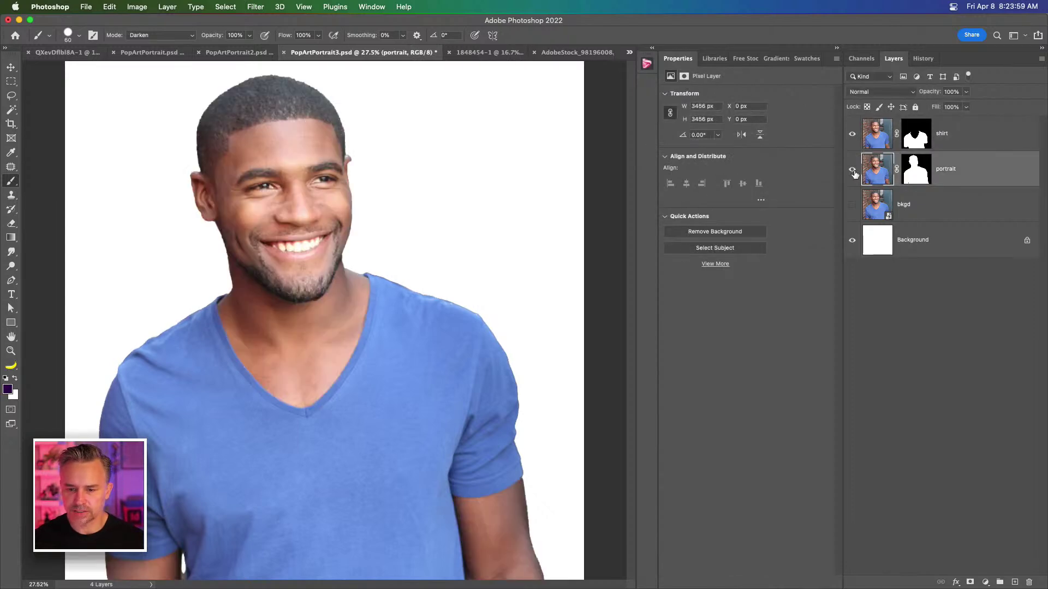
click(852, 211)
Step: Apply a Halftone Pattern to the bkgd layer with size 12, contrast 32 and the Circle pattern type
click(951, 213)
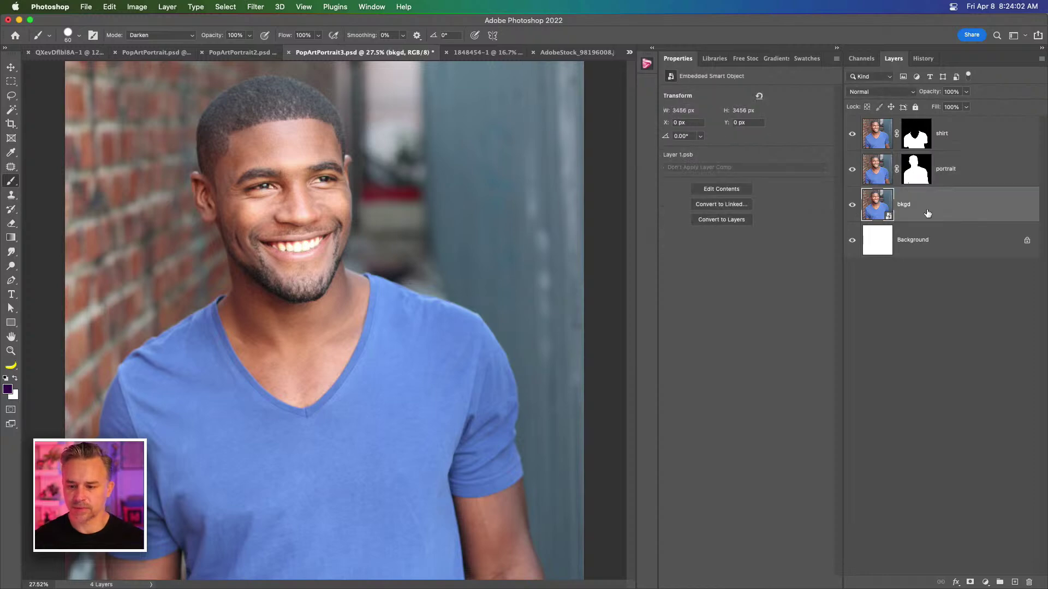
click(254, 7)
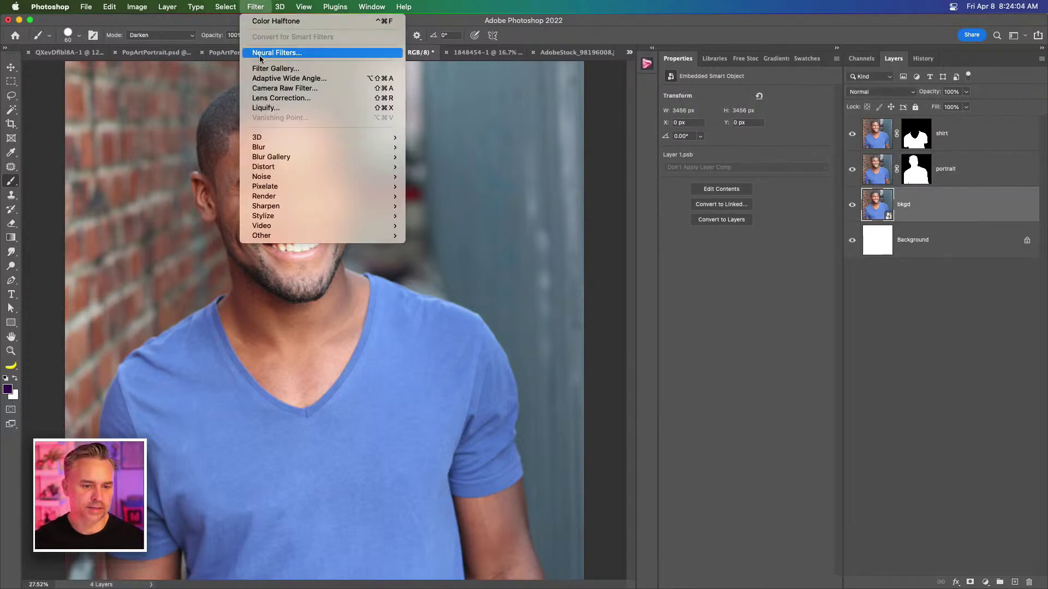
click(261, 69)
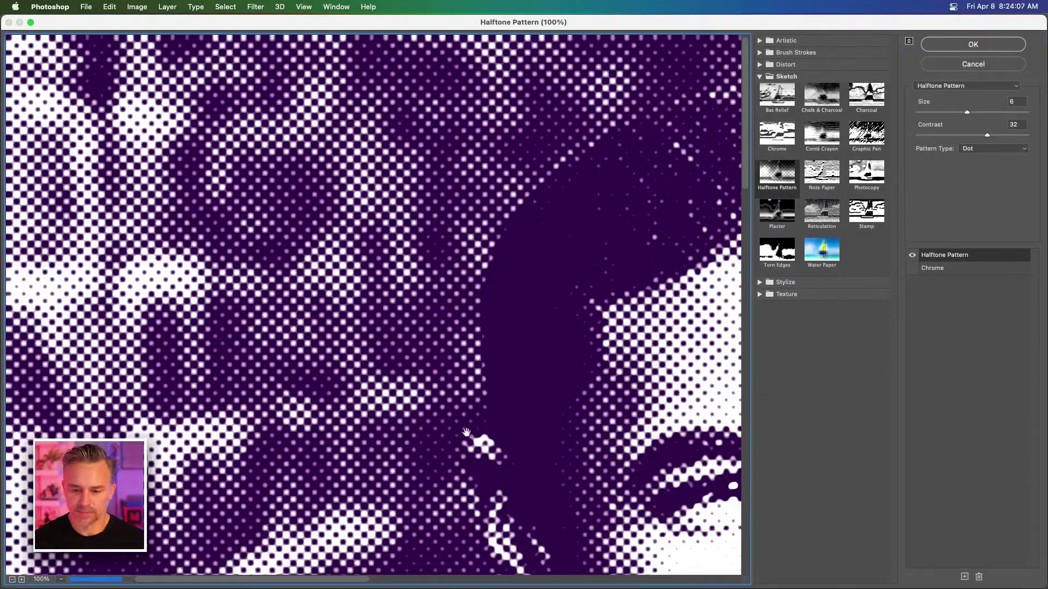
drag(466, 432, 121, 147)
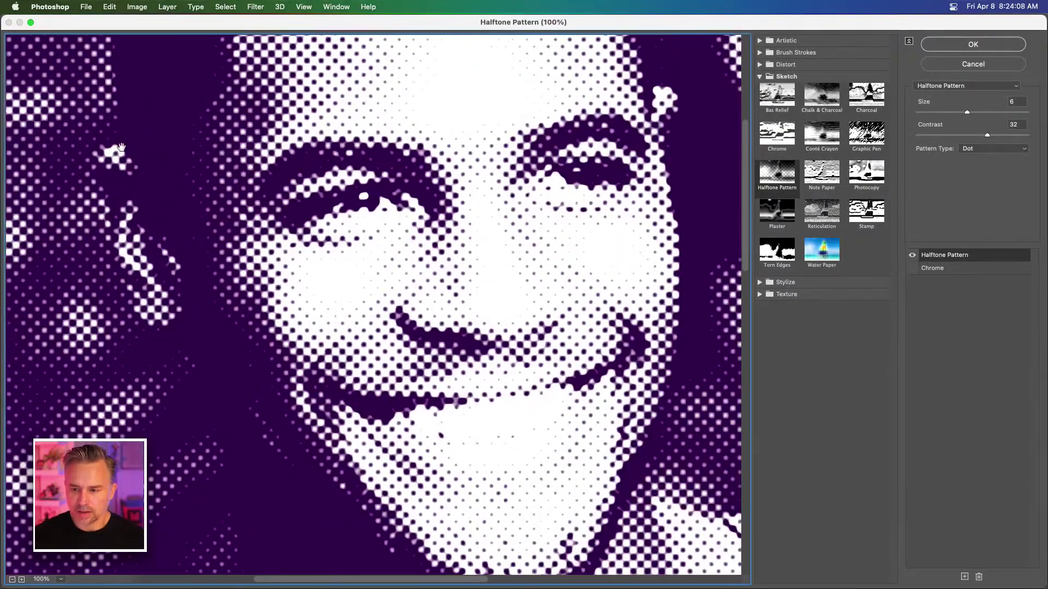
key(super+minus)
drag(367, 373, 207, 190)
key(super+minus)
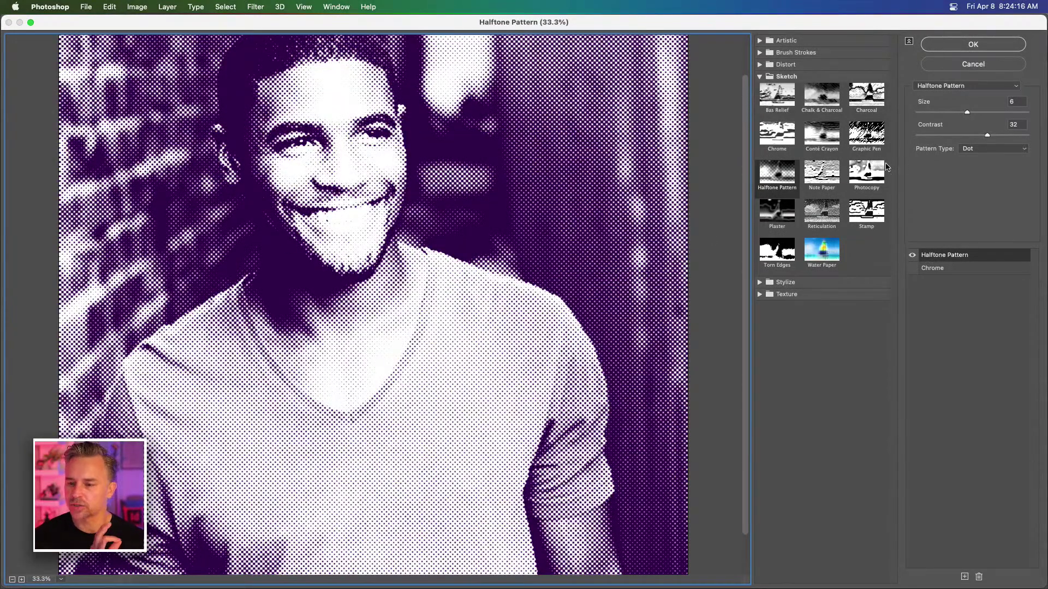
drag(979, 114, 1037, 117)
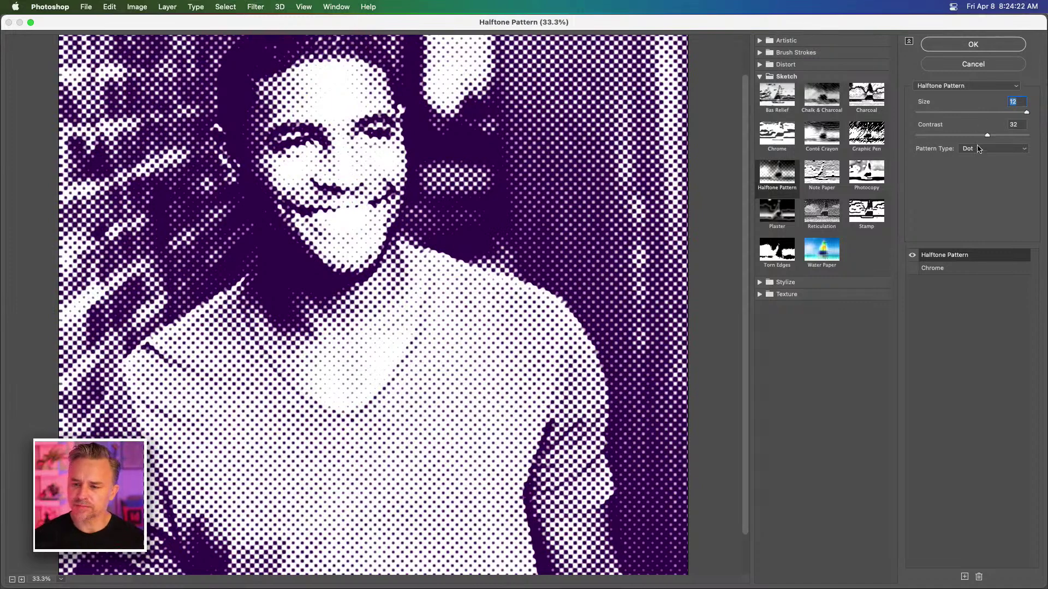
click(978, 147)
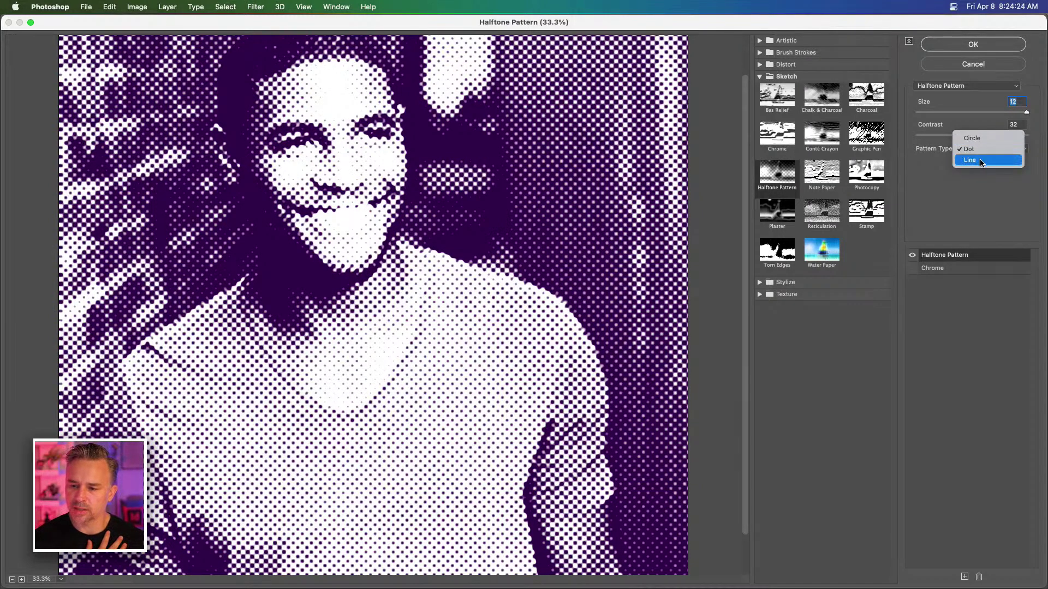
click(972, 139)
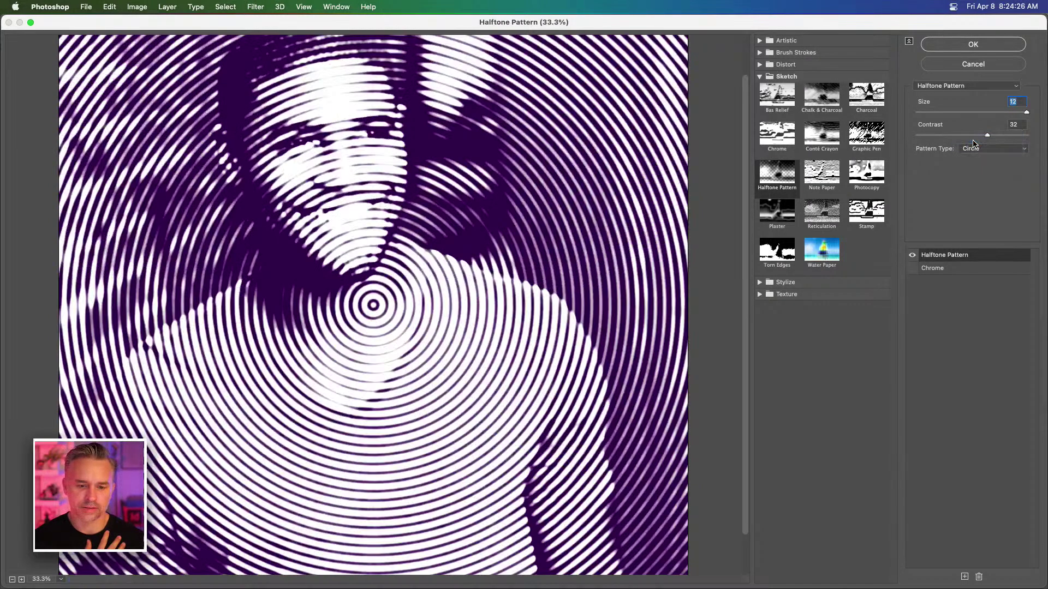
click(963, 44)
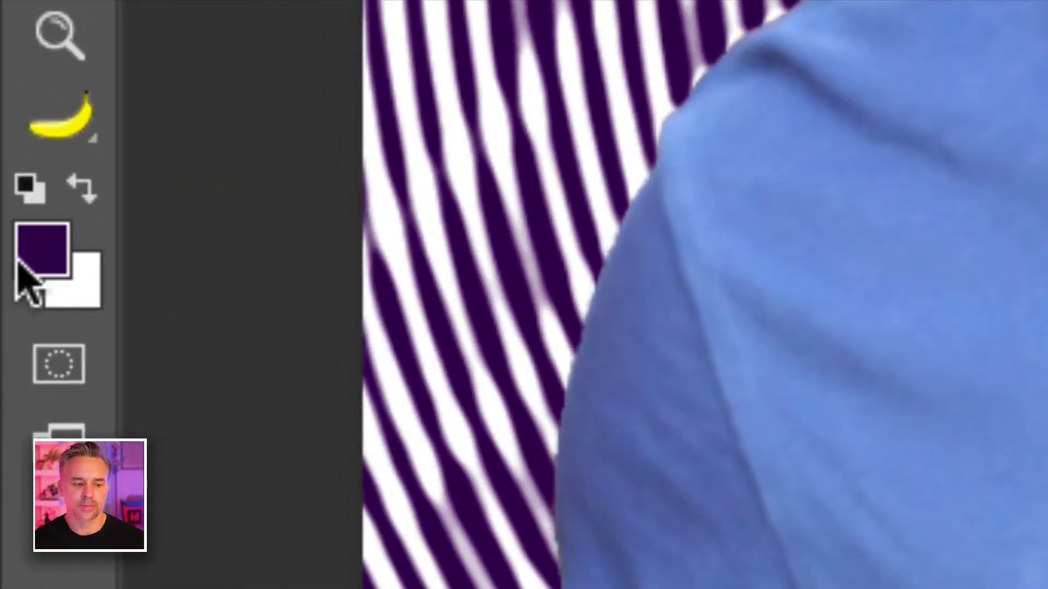
click(38, 34)
click(76, 358)
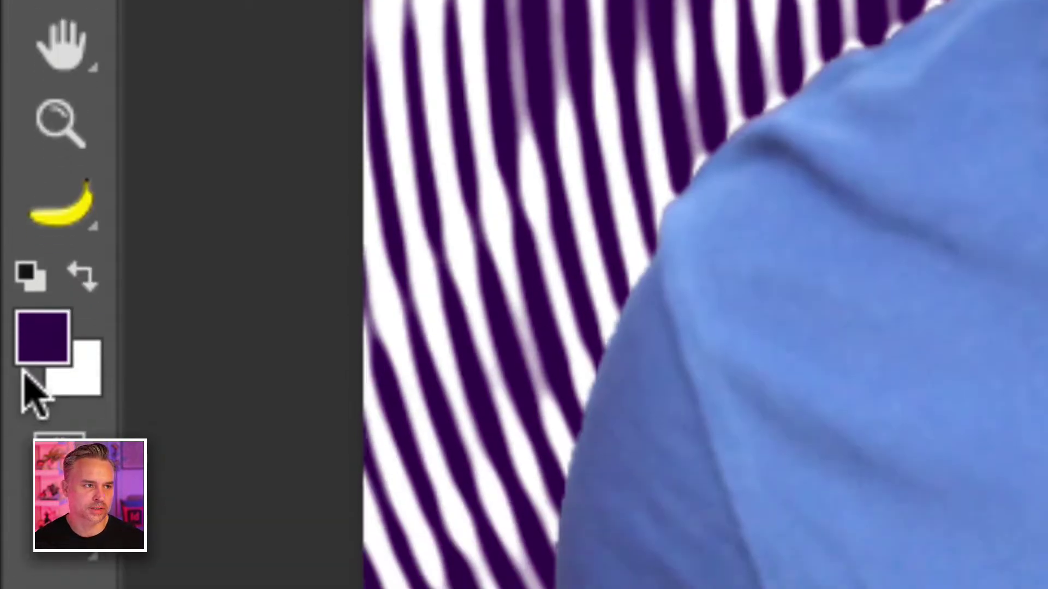
click(40, 344)
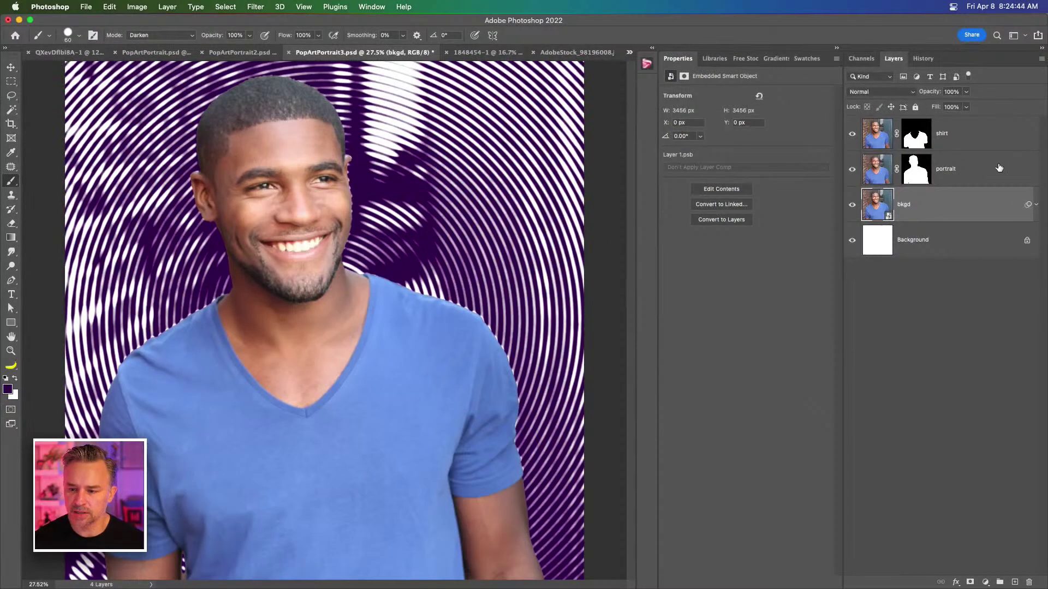
Step: Select the shirt layer and set the foreground color to magenta ff00cc
click(1010, 160)
click(967, 136)
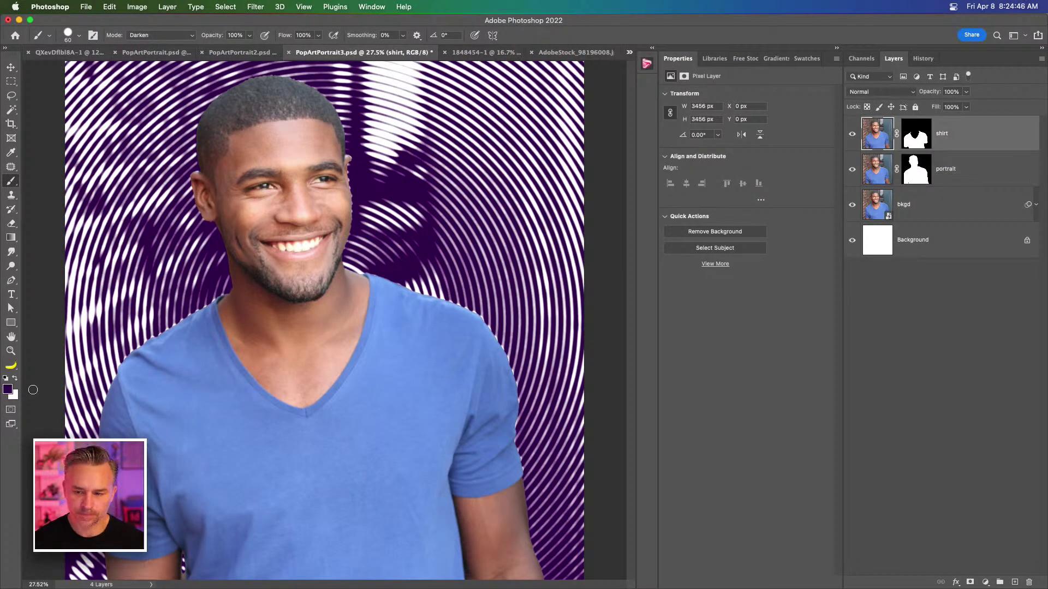
click(7, 390)
drag(727, 349, 753, 326)
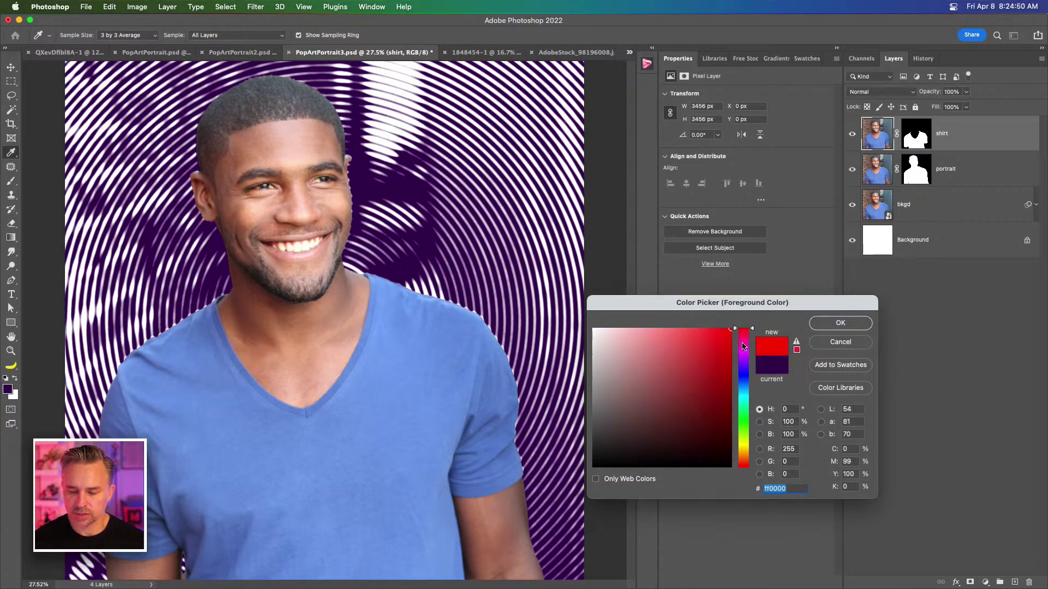
click(743, 347)
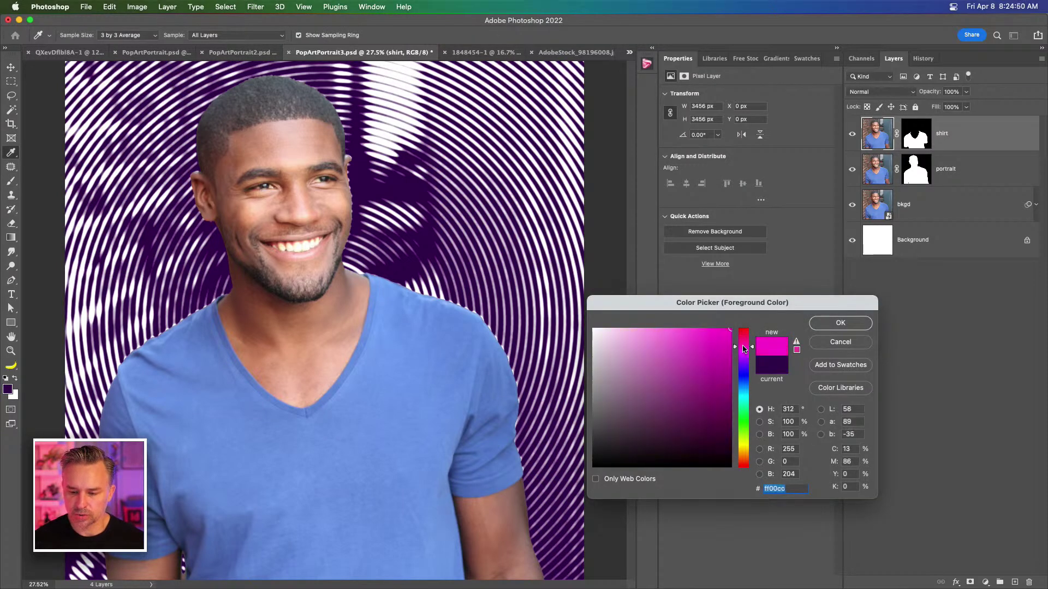
click(836, 326)
key(b)
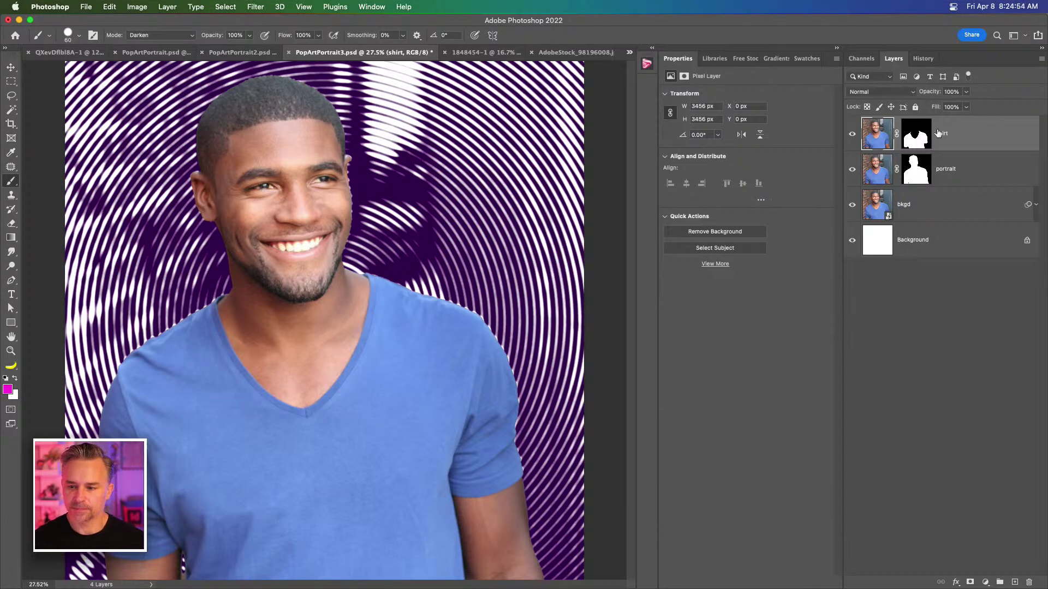
Step: Open the Halftone Pattern filter for the shirt layer and choose the Line pattern type
click(265, 6)
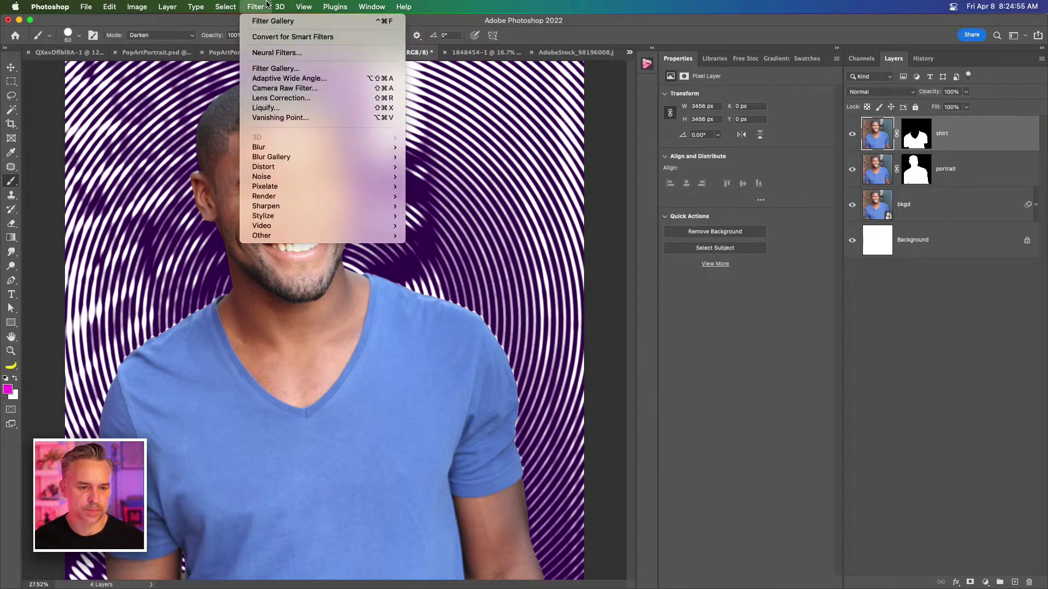
click(285, 70)
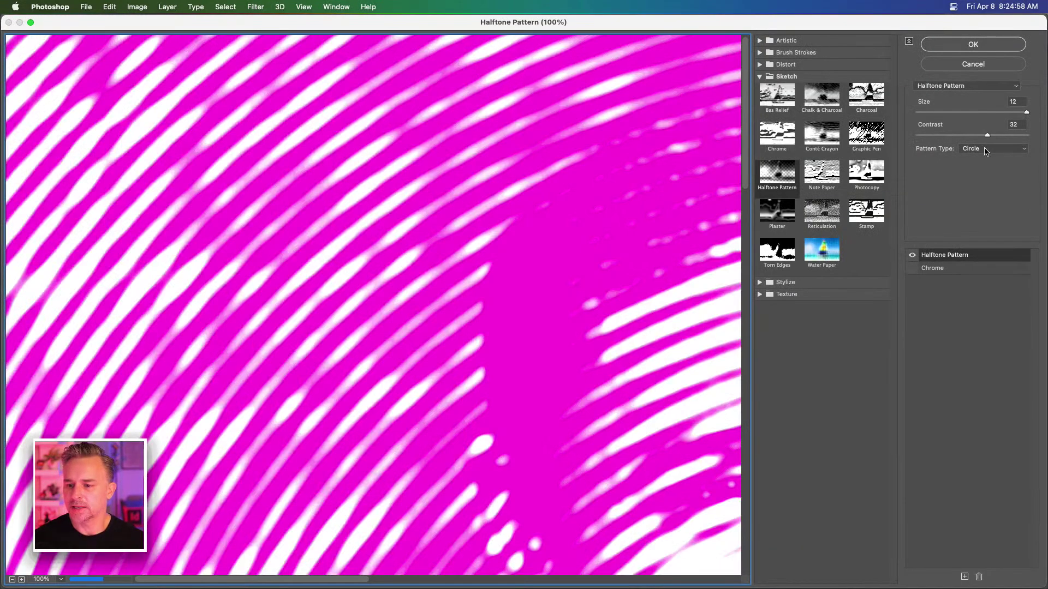
click(991, 150)
click(997, 171)
scroll(486, 417, down, 3)
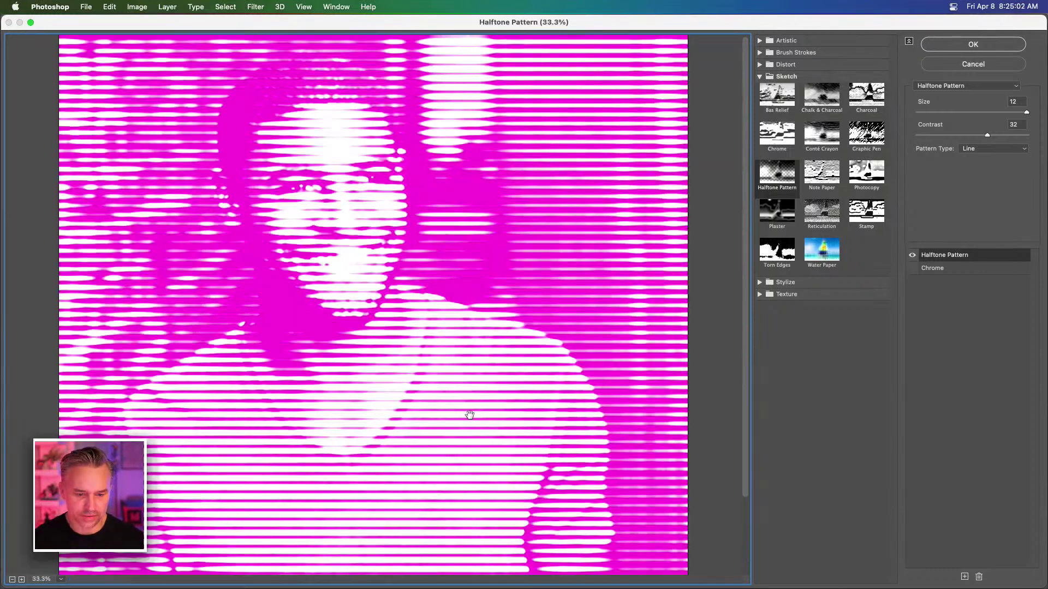
drag(341, 444, 361, 324)
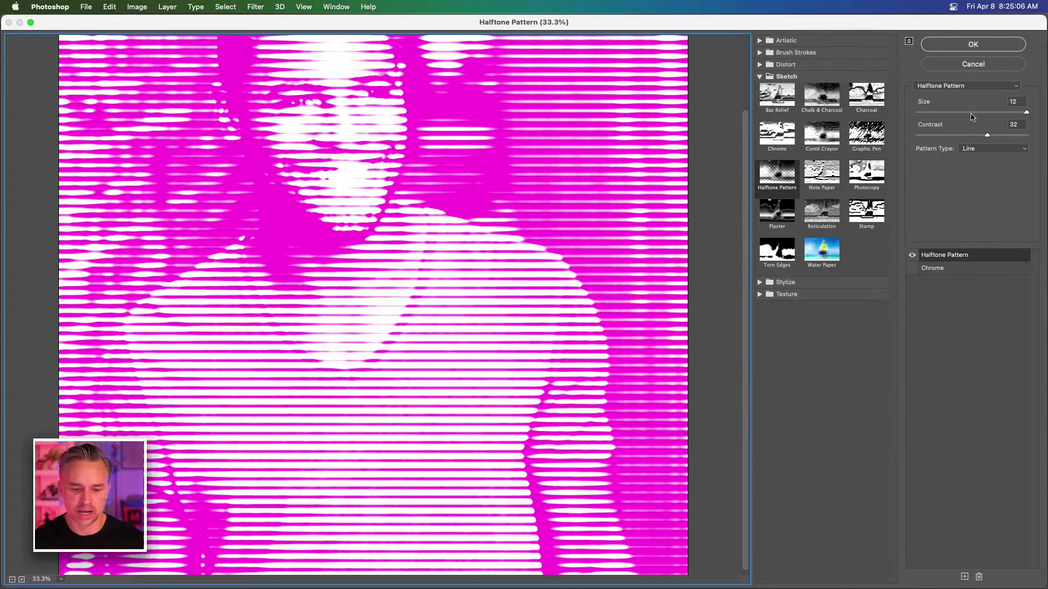
Step: Adjust the shirt's line halftone to size 12 and contrast 13, and apply it
click(973, 112)
click(1013, 135)
drag(1006, 136, 972, 135)
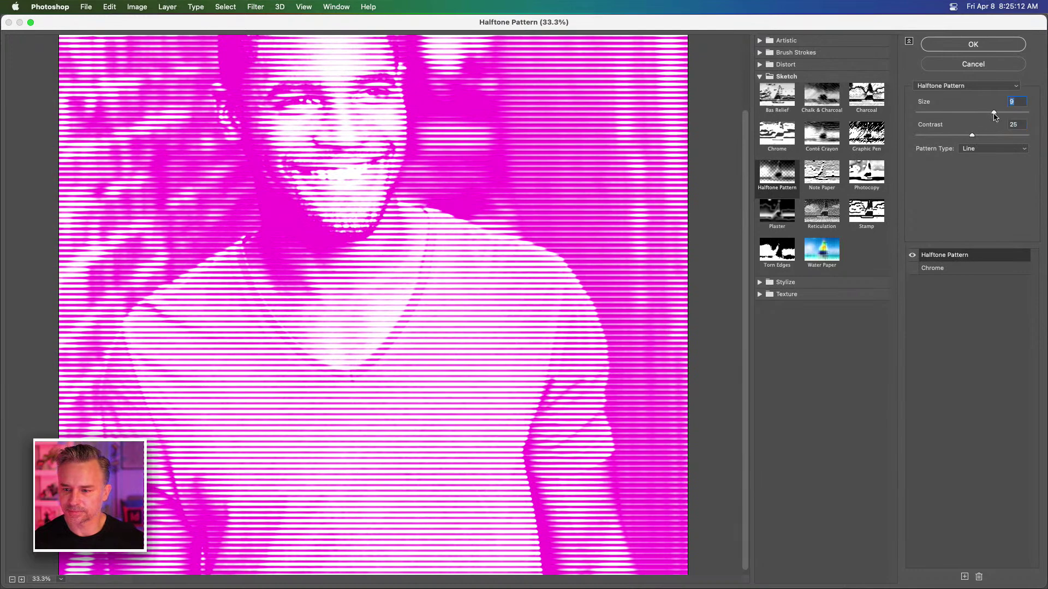
click(1022, 112)
click(945, 136)
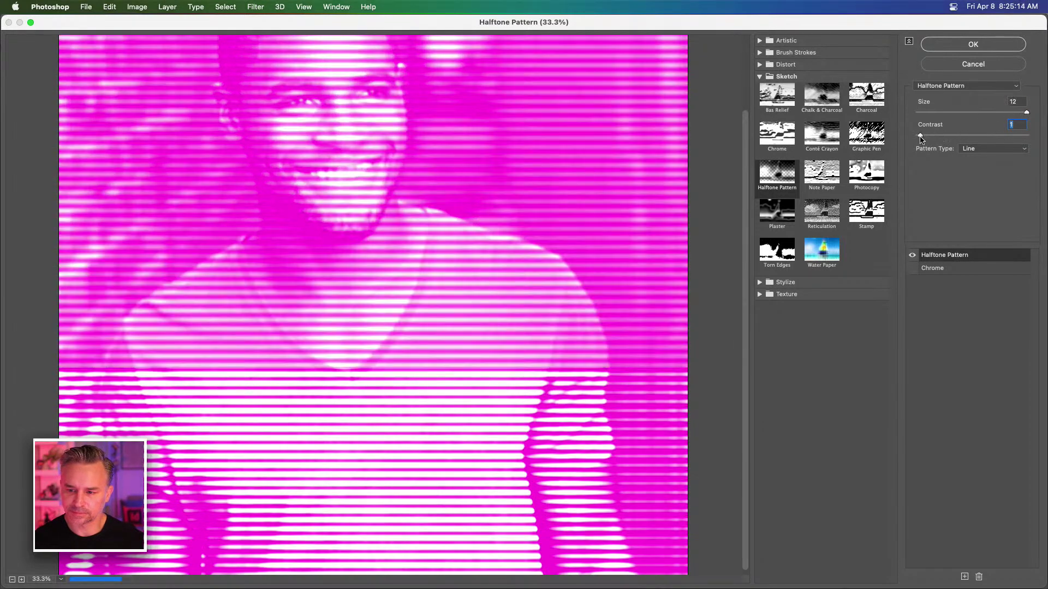
click(975, 113)
drag(975, 116, 1045, 118)
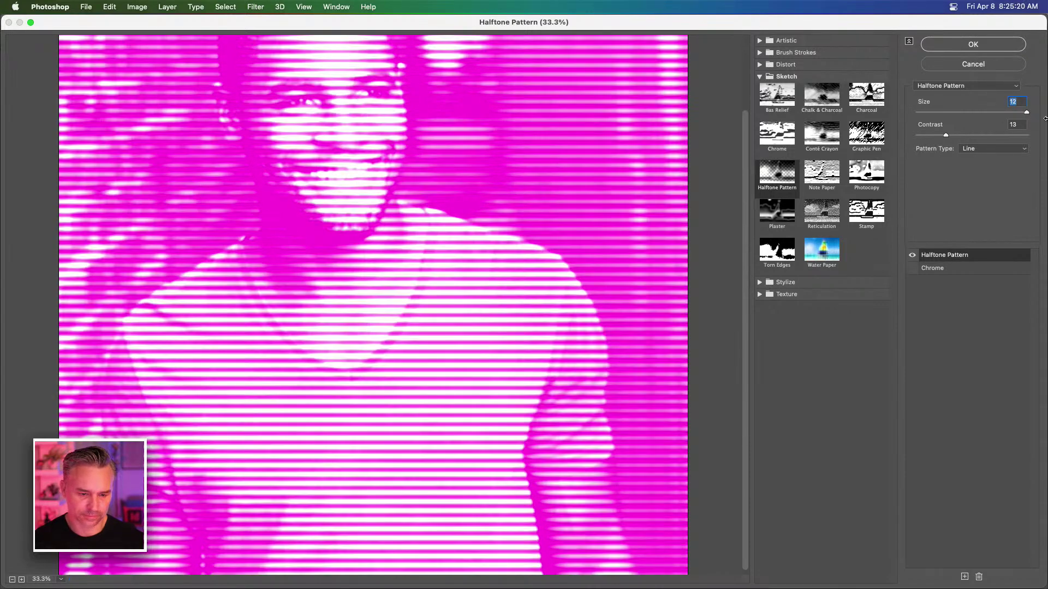
click(960, 48)
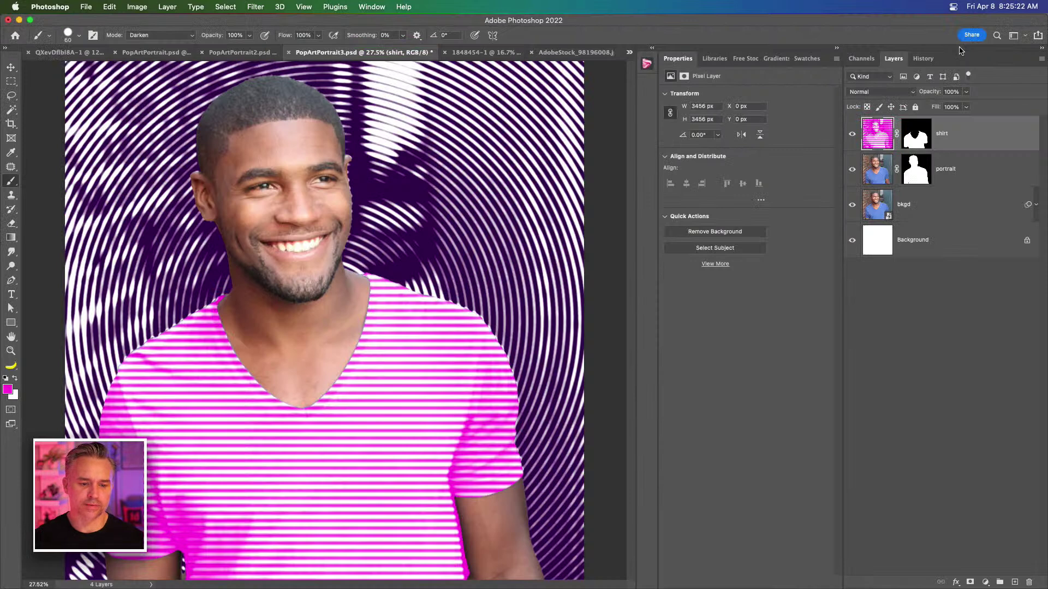
Step: Select the portrait layer and set the foreground color to dark teal 00687b
click(984, 170)
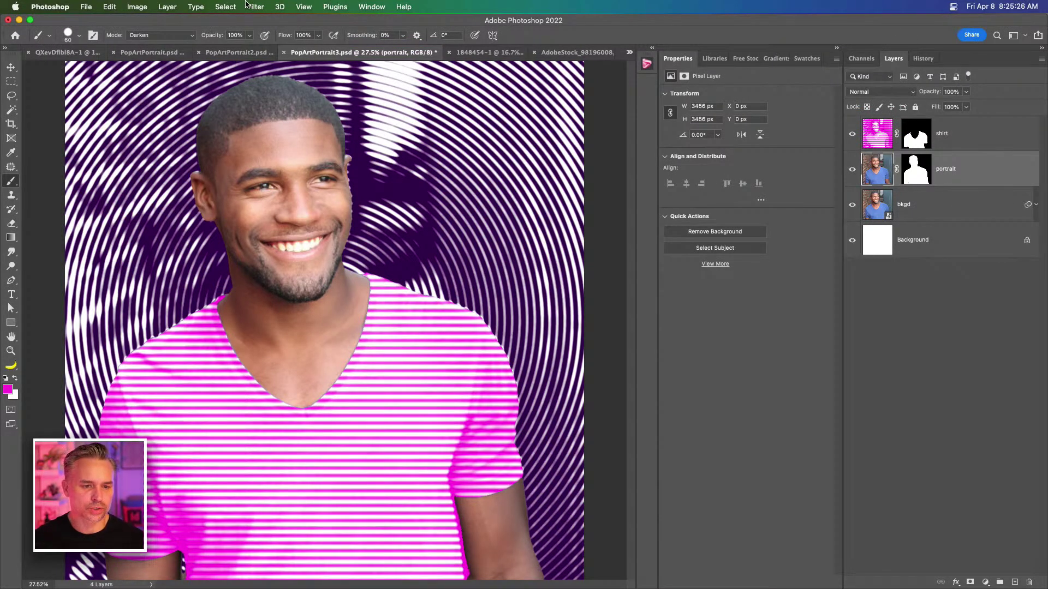
click(8, 390)
drag(743, 399, 747, 395)
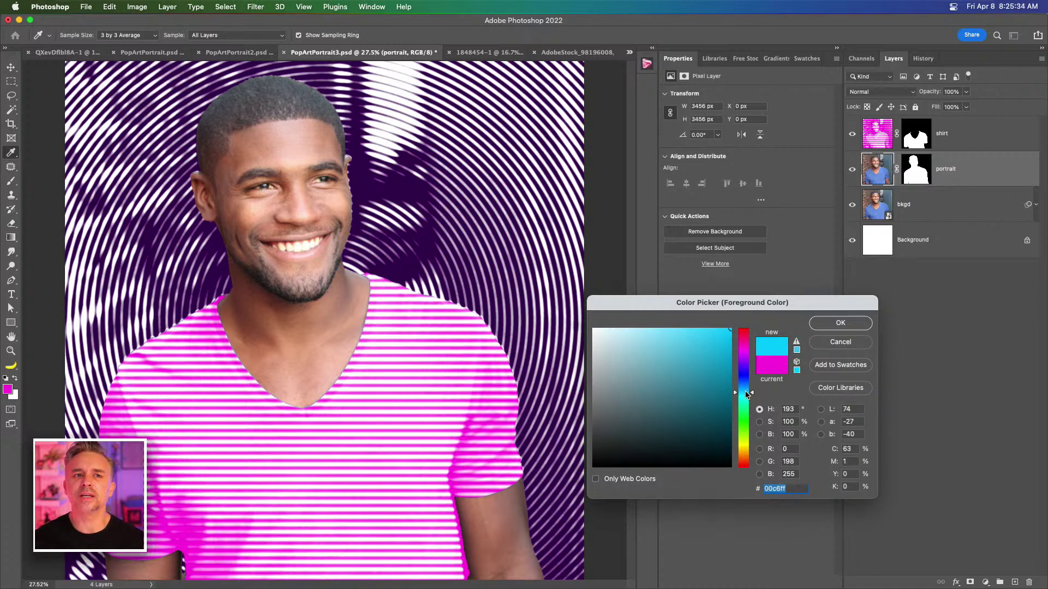
mouse_move(747, 394)
mouse_down()
mouse_move(744, 463)
mouse_move(743, 383)
mouse_move(746, 397)
mouse_up()
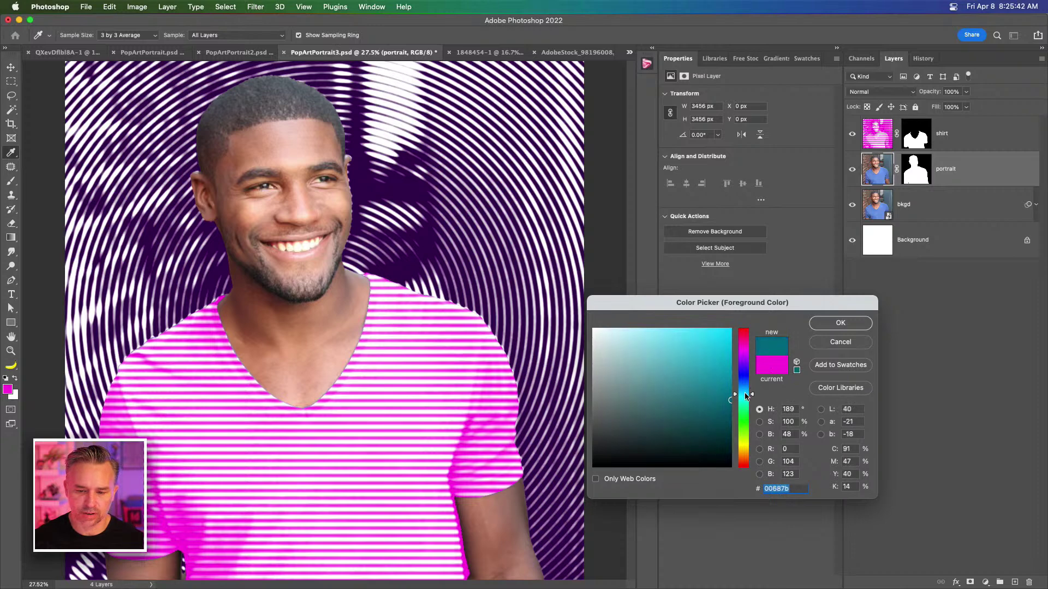
click(831, 324)
key(b)
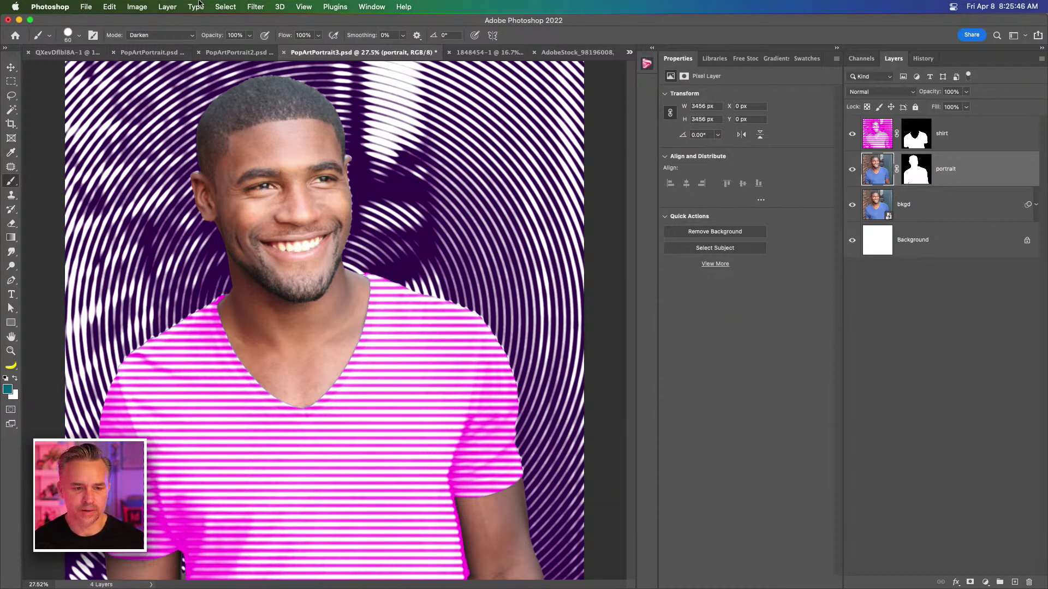
Step: Open the Halftone Pattern filter for the portrait layer and choose the Dot pattern type
click(256, 6)
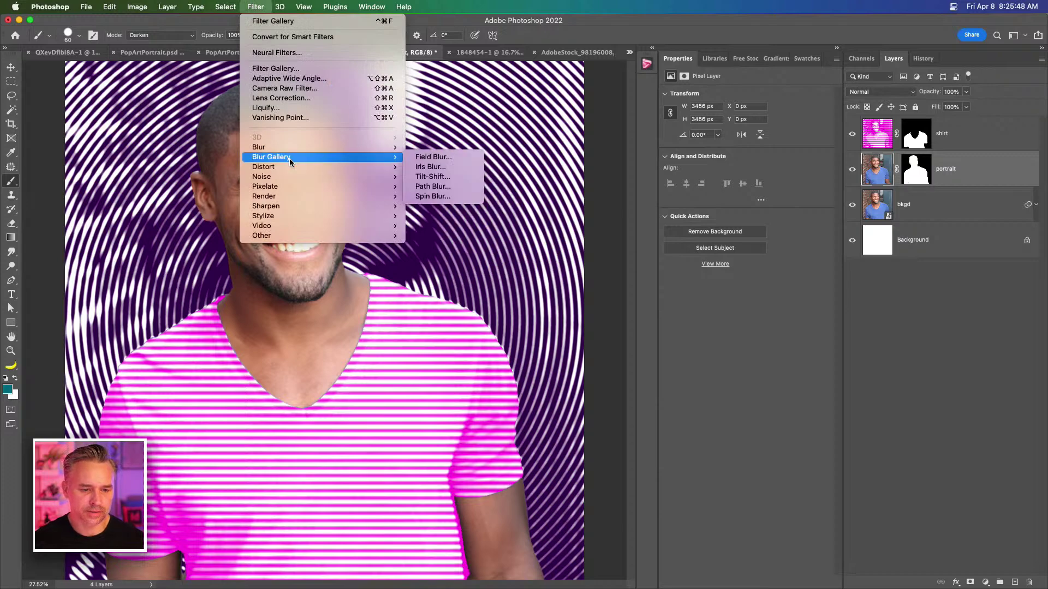
click(292, 70)
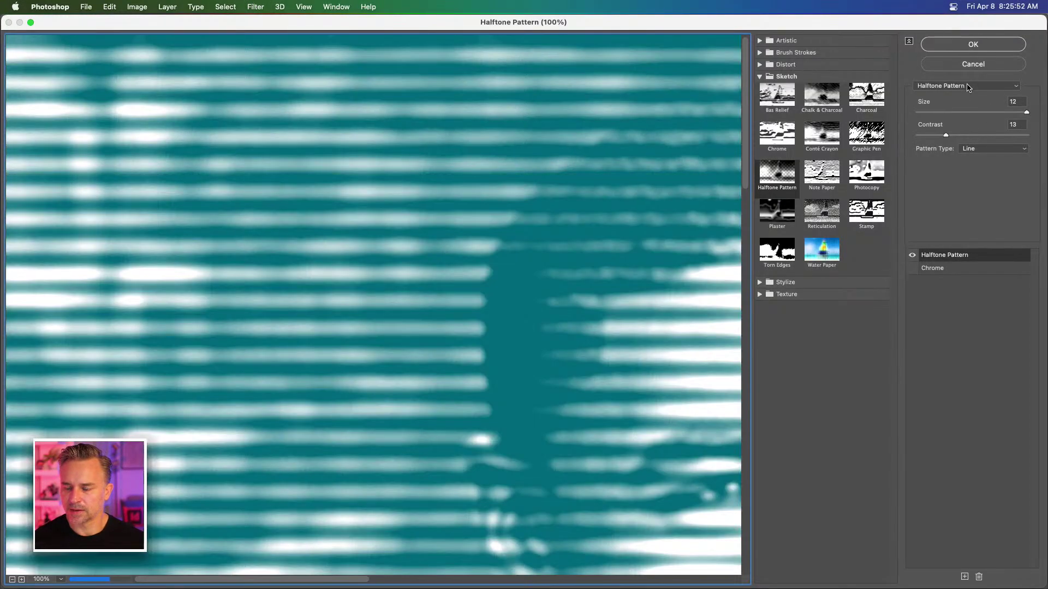
click(994, 148)
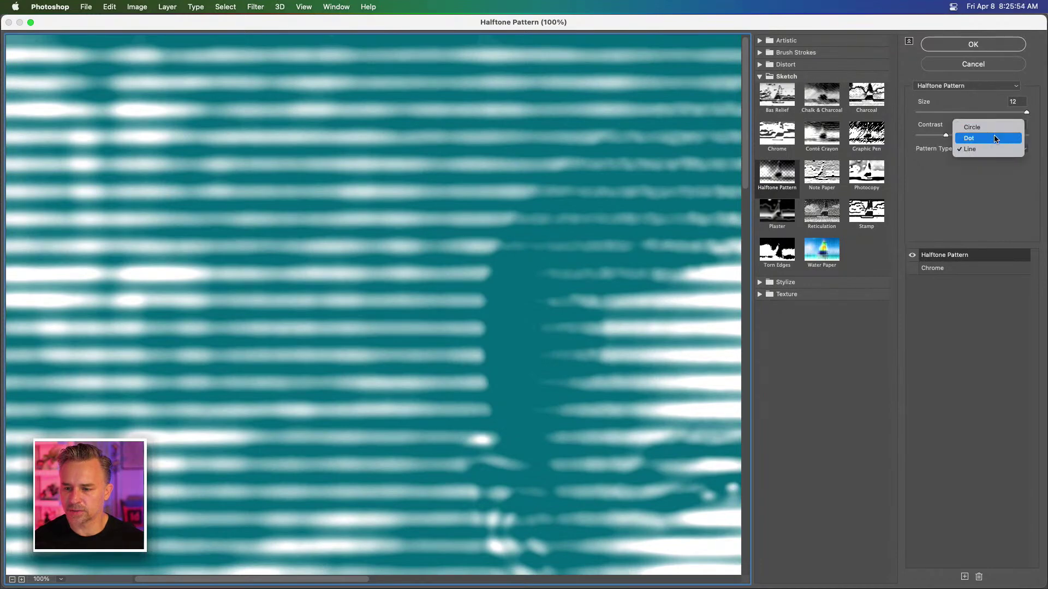
click(983, 128)
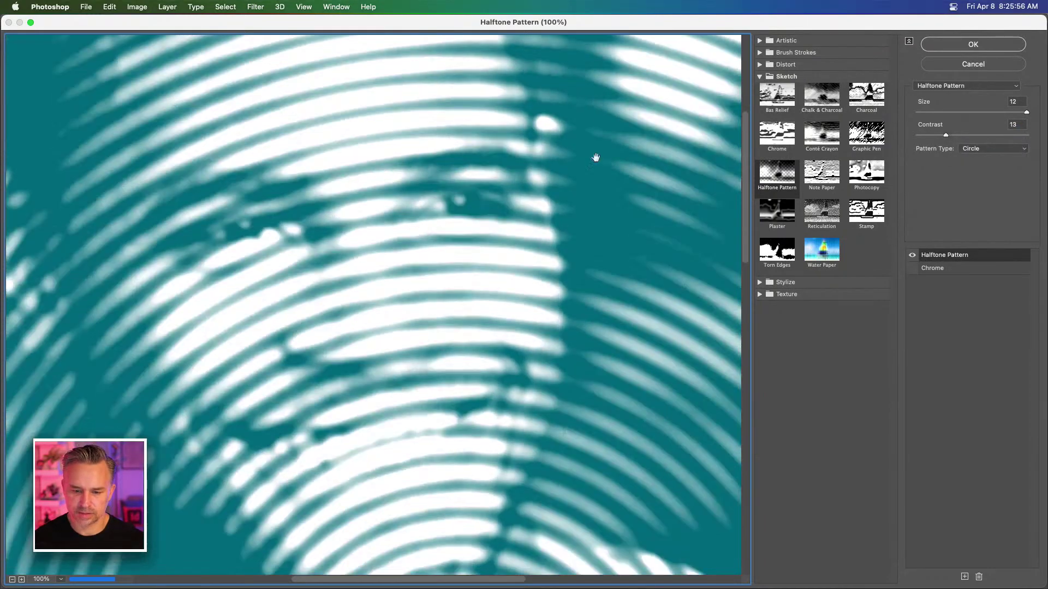
click(988, 150)
click(987, 160)
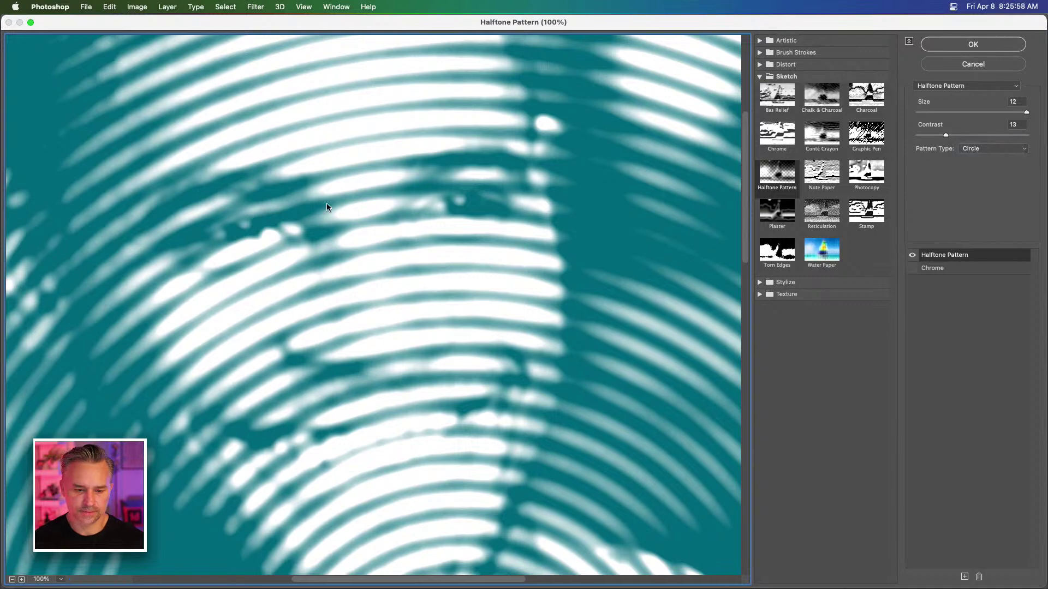
key(super+minus)
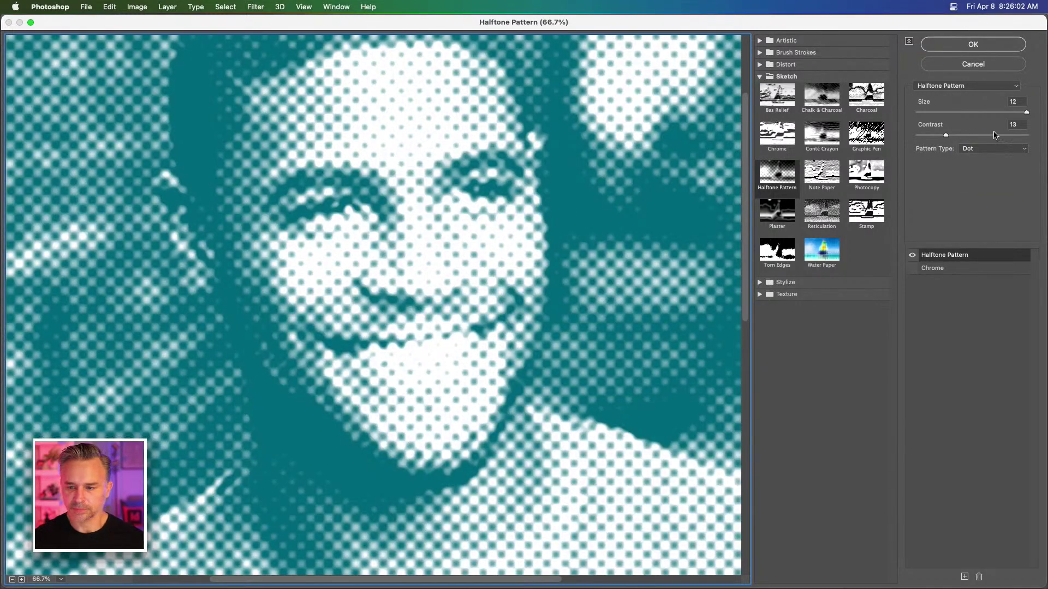
Step: Adjust the portrait's dot halftone to size 7 and contrast 28, and apply it
click(977, 136)
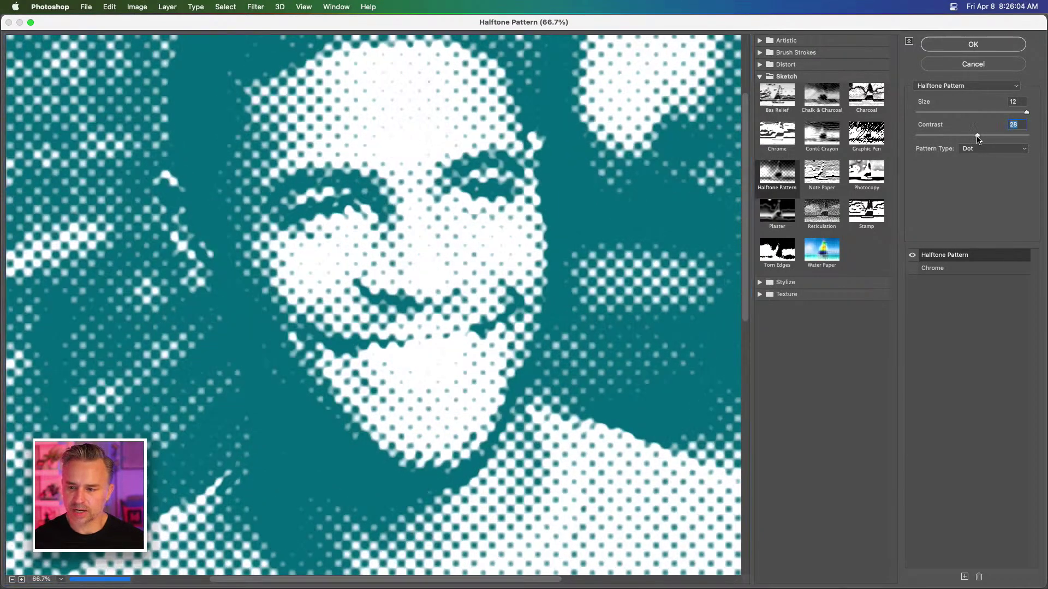
click(972, 113)
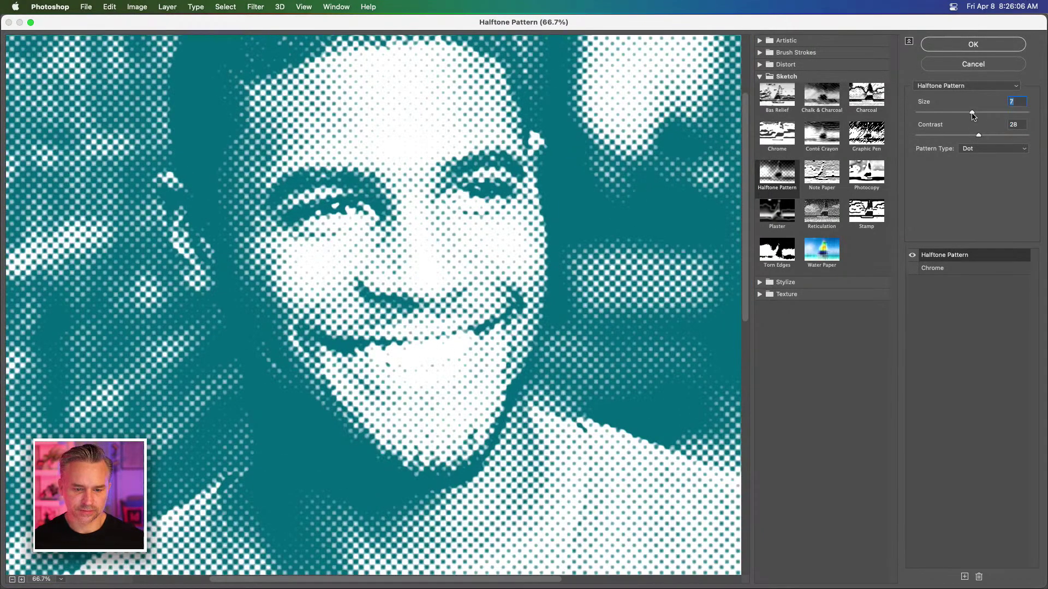
key(super+minus)
key(super+minus)
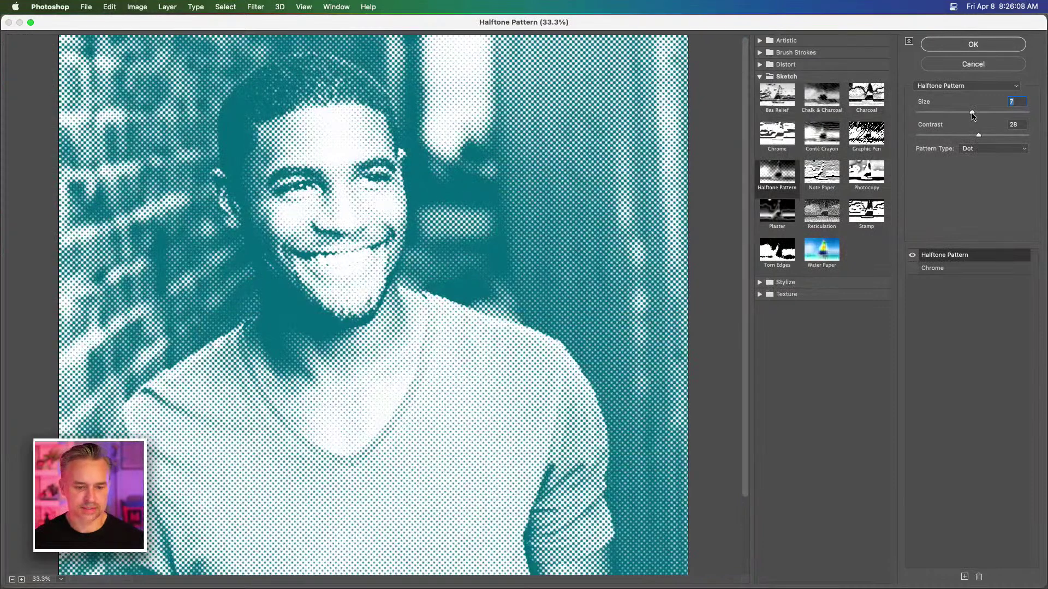
click(981, 113)
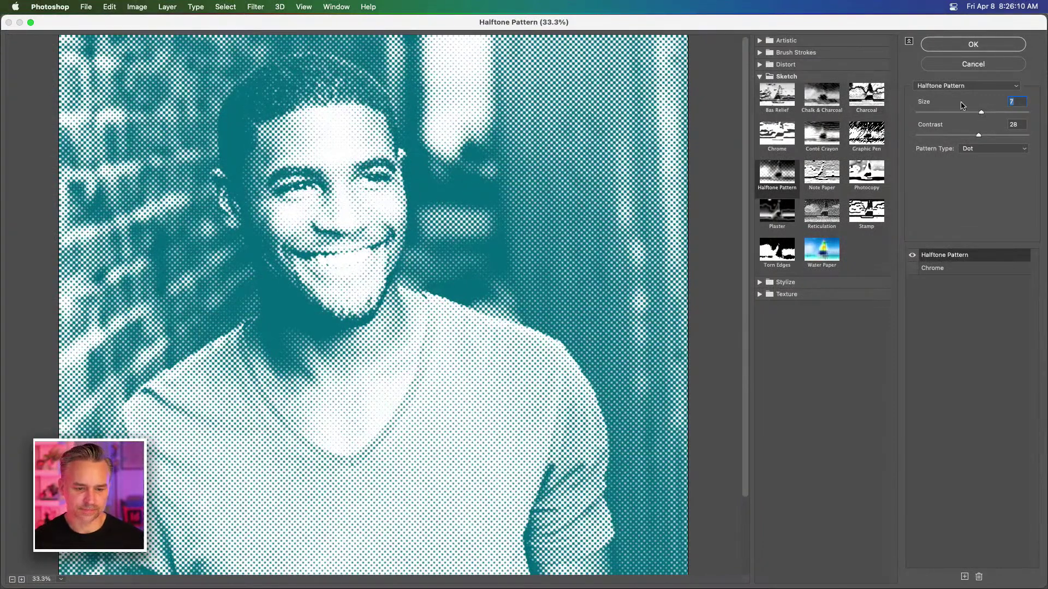
click(975, 45)
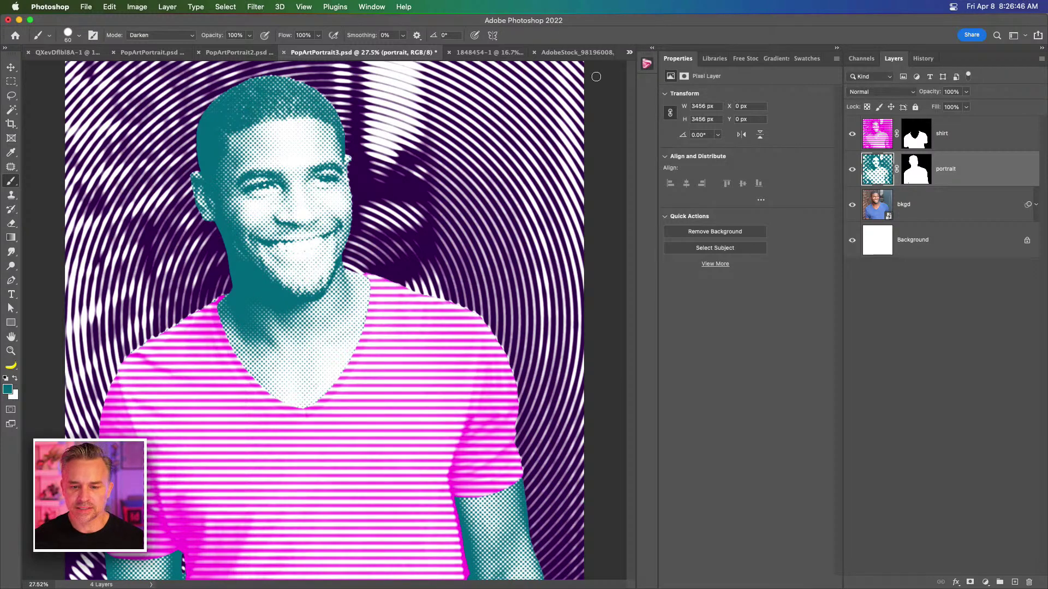
Step: Add a new layer directly above bkgd and turn it into a bright yellow color fill using a swatch
key(super+equal)
key(super+equal)
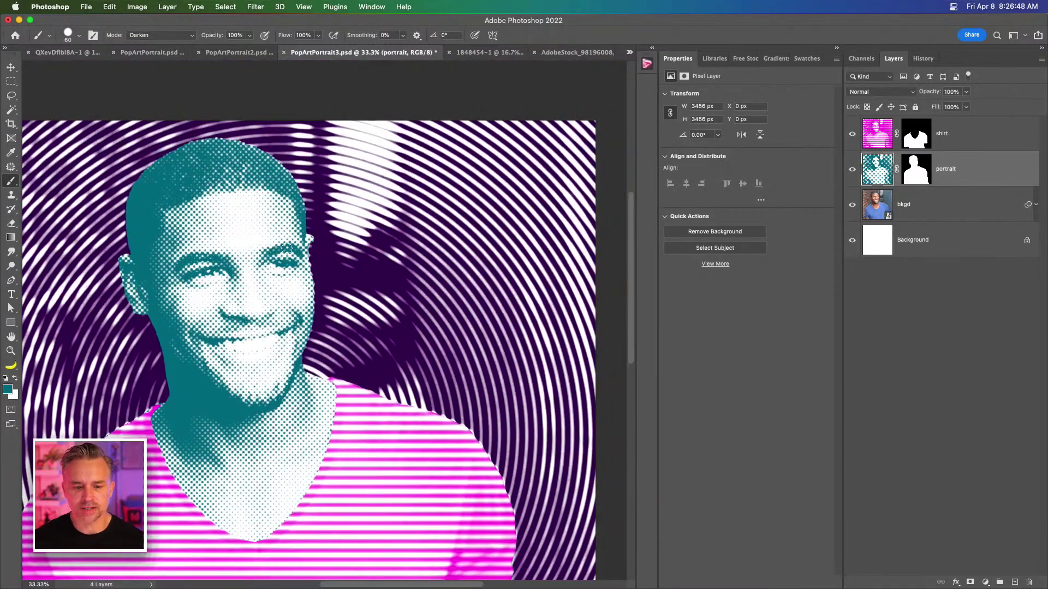
key(super+equal)
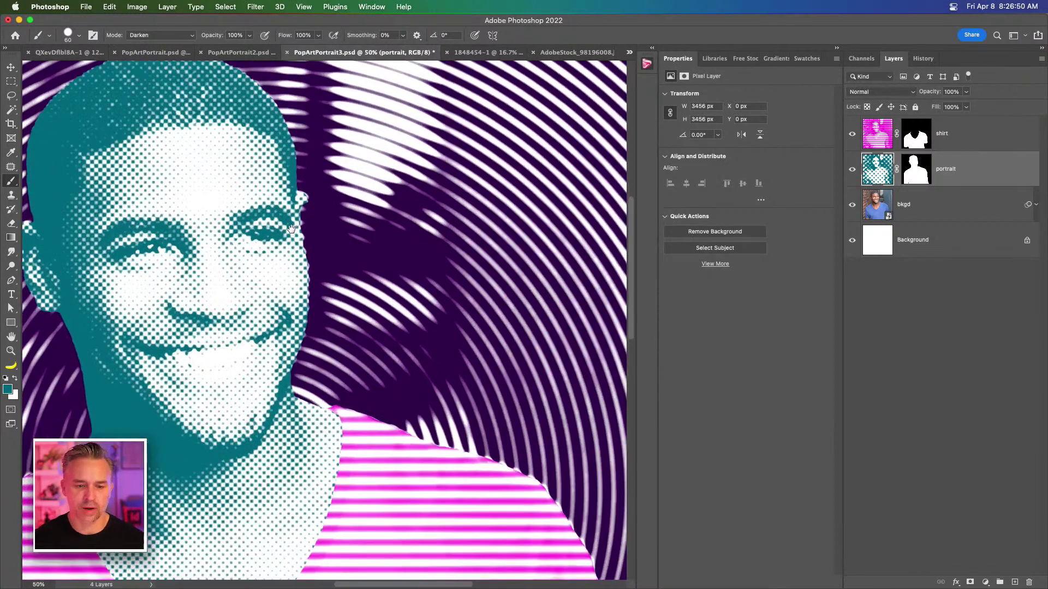
scroll(328, 207, up, 3)
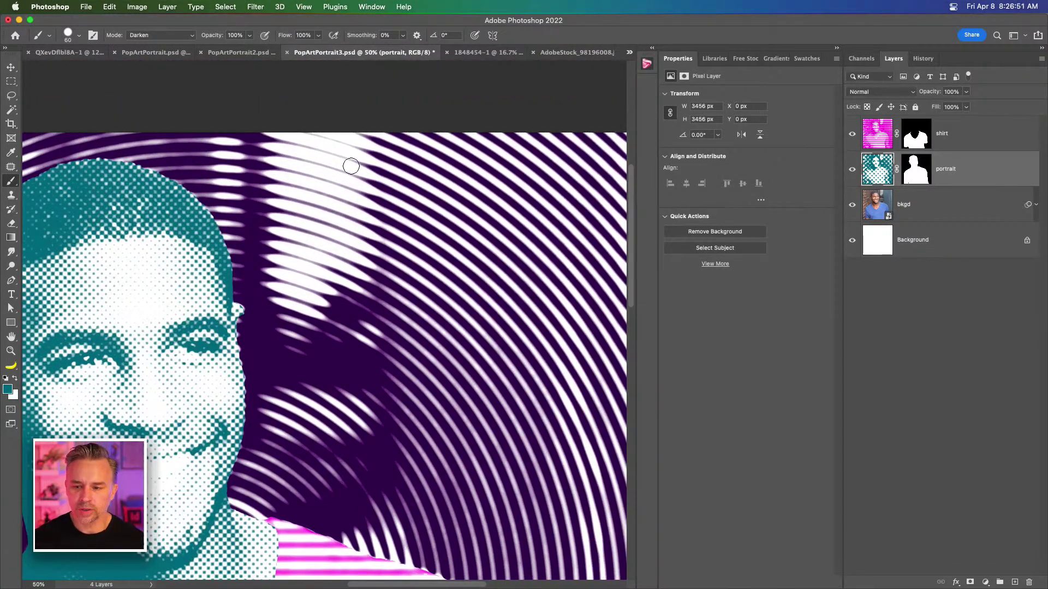
click(939, 204)
click(1014, 582)
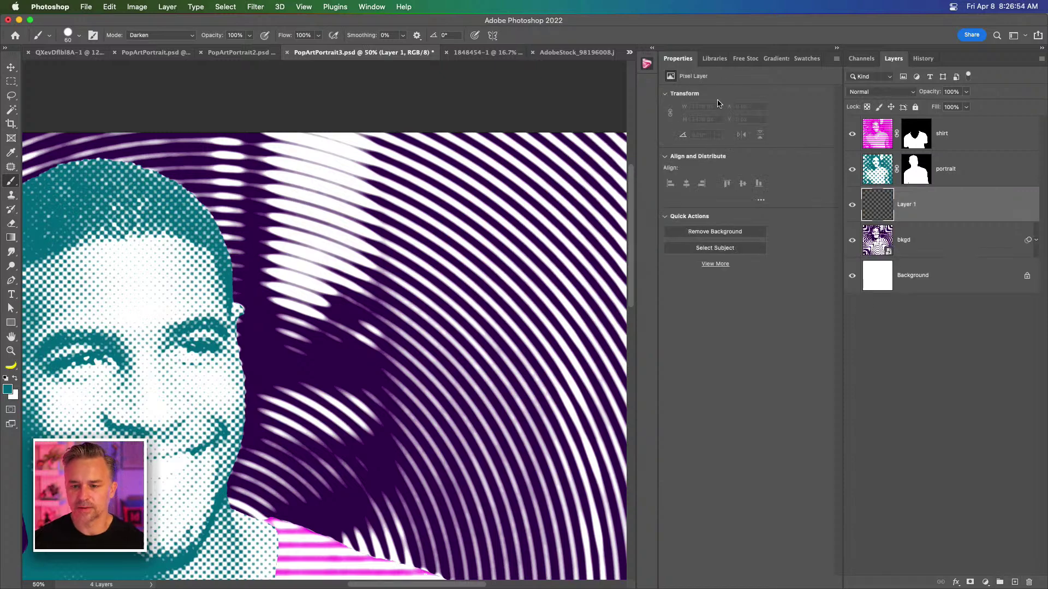
click(808, 59)
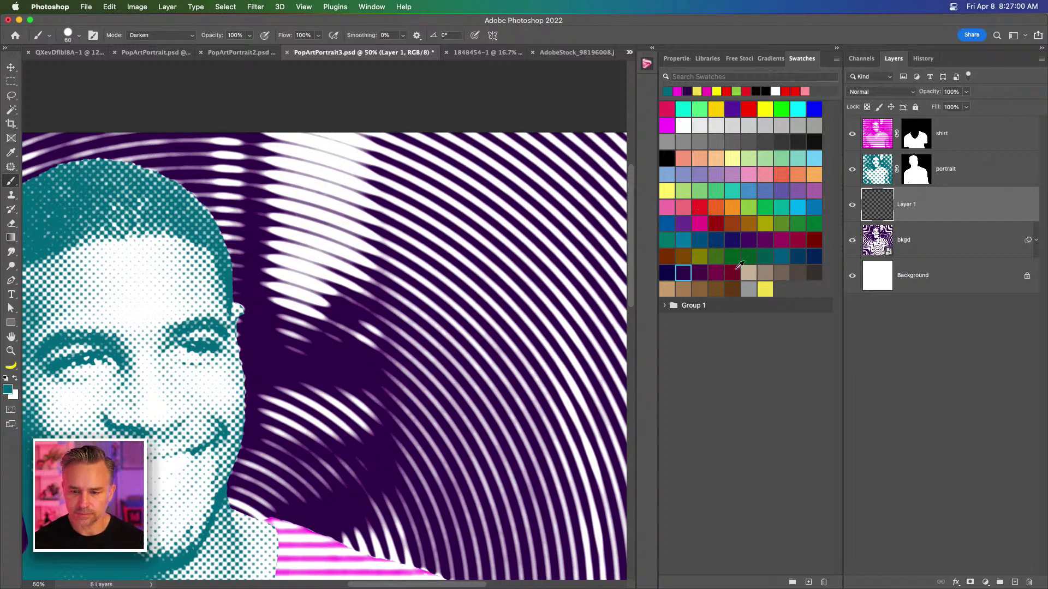
drag(765, 109, 921, 207)
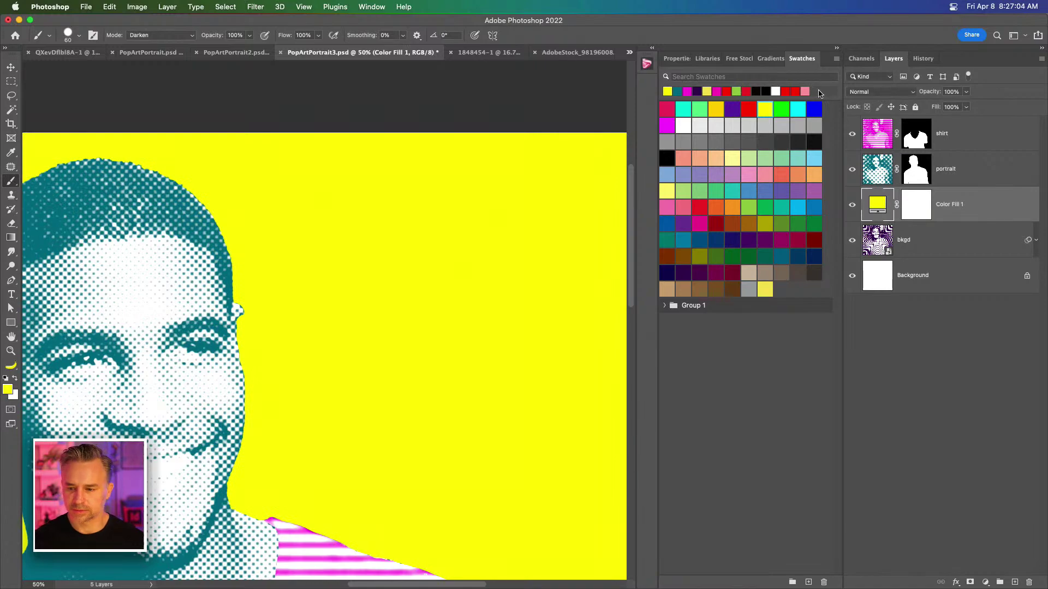
Step: Set the yellow color fill layer's blend mode to Darken, previewing other modes before keeping it
click(885, 93)
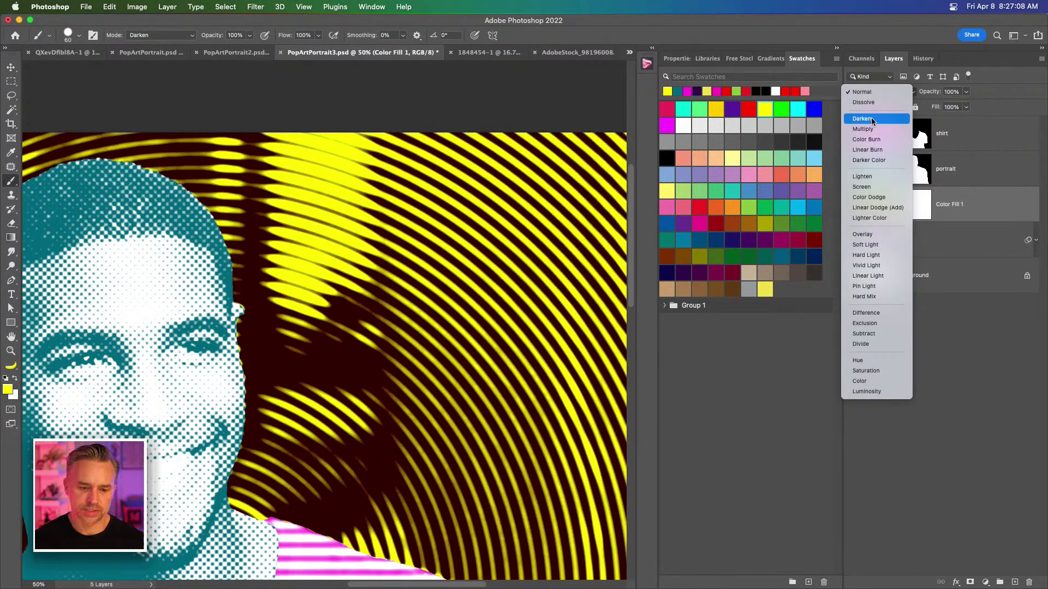
click(871, 119)
key(super+0)
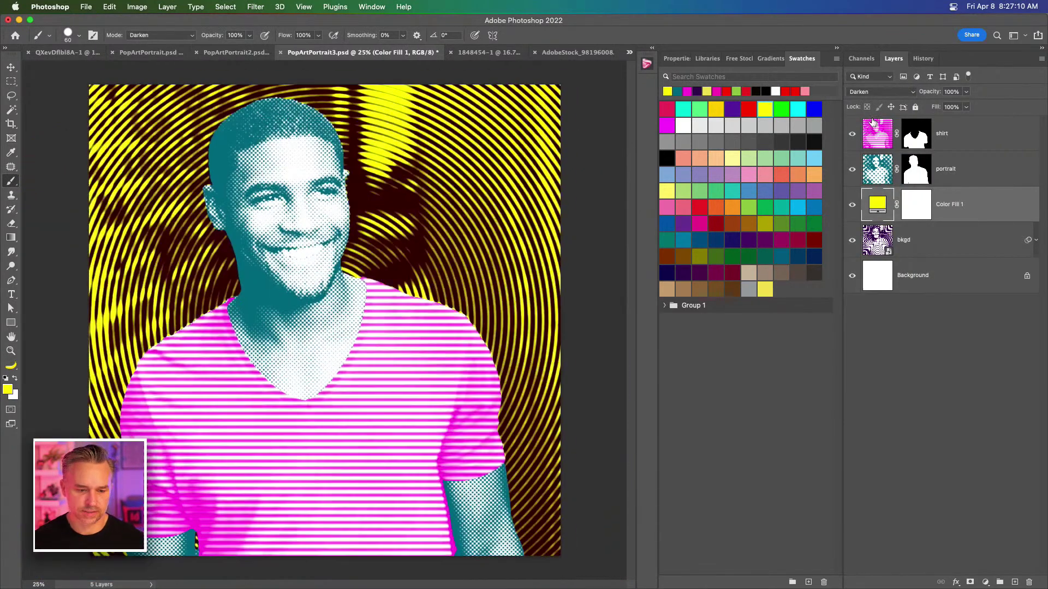
click(862, 93)
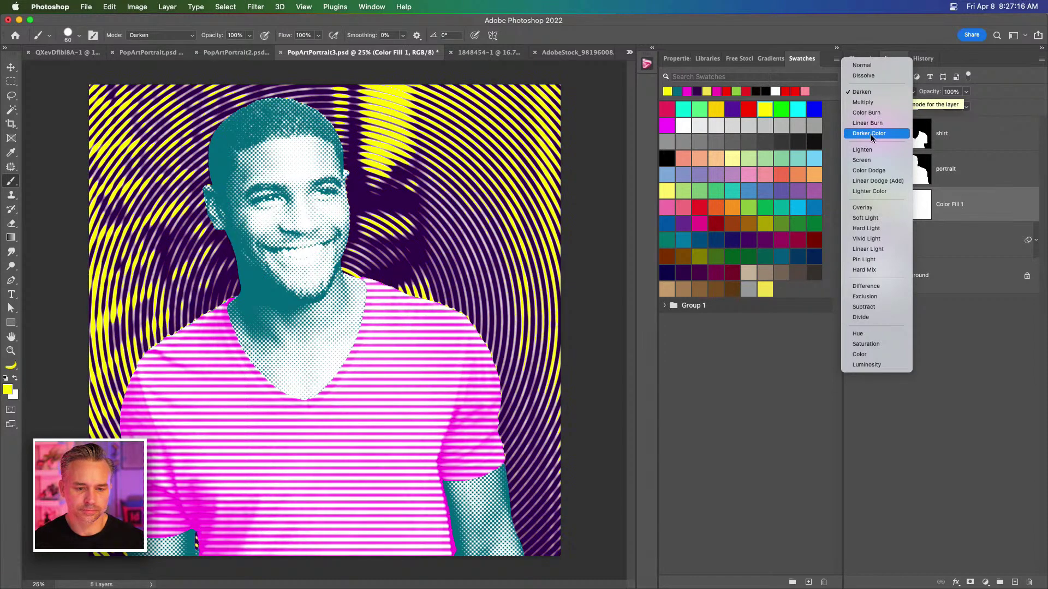
click(869, 95)
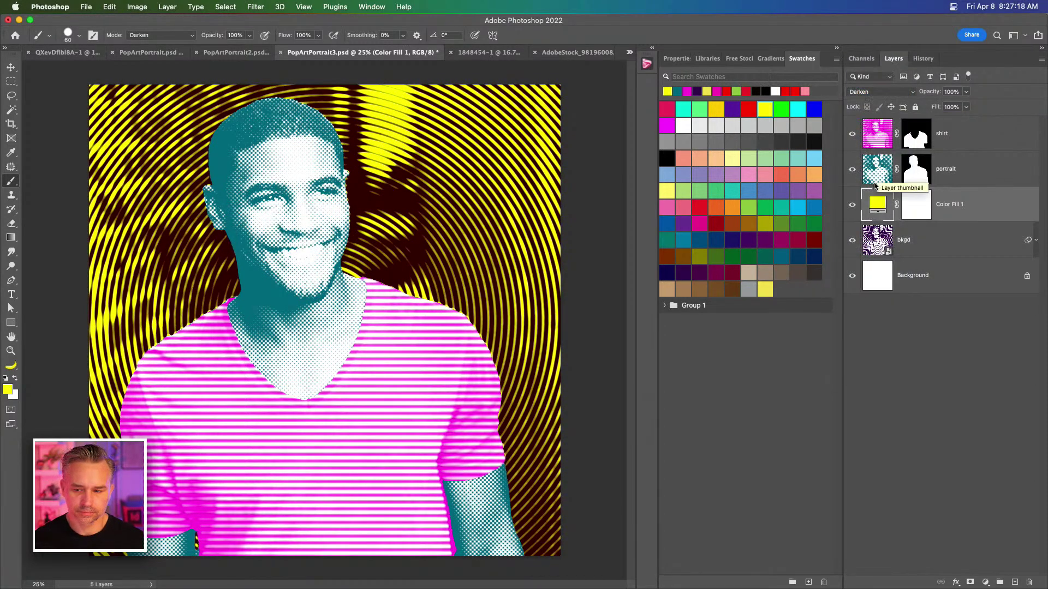
Step: Try different swatch colors on the fill layer above bkgd and settle on light blue
click(796, 207)
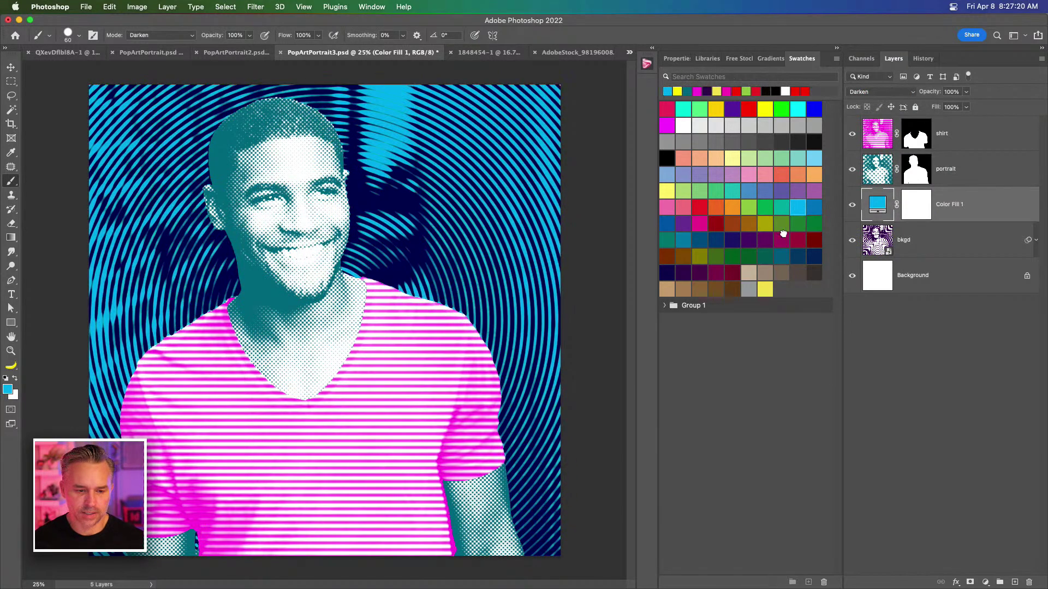
click(781, 240)
click(766, 224)
click(796, 207)
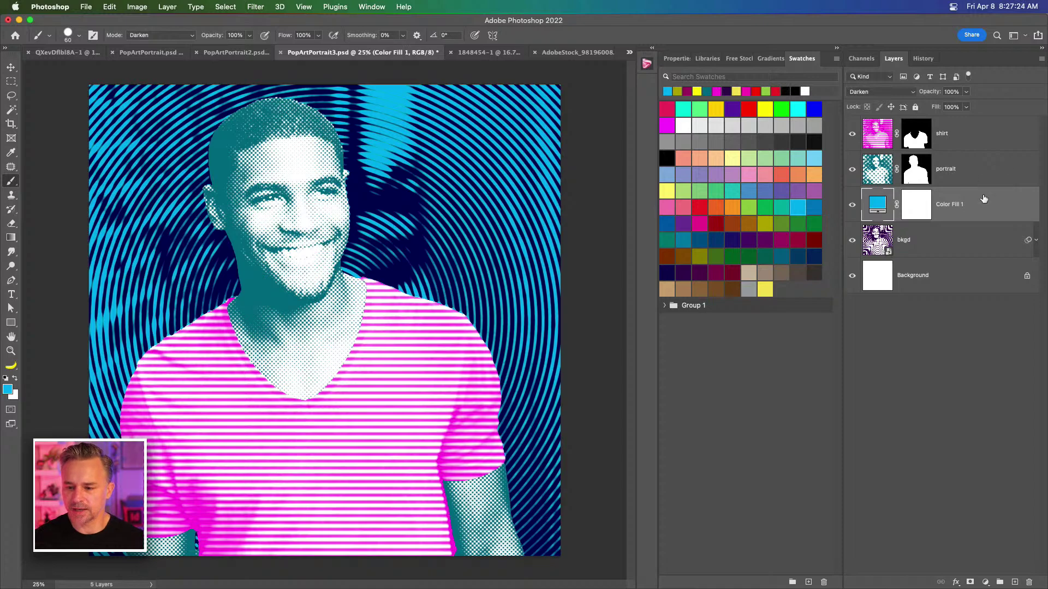
Step: Duplicate the light blue color fill above the portrait layer and clip the copy to it
key(super+j)
drag(980, 204, 970, 164)
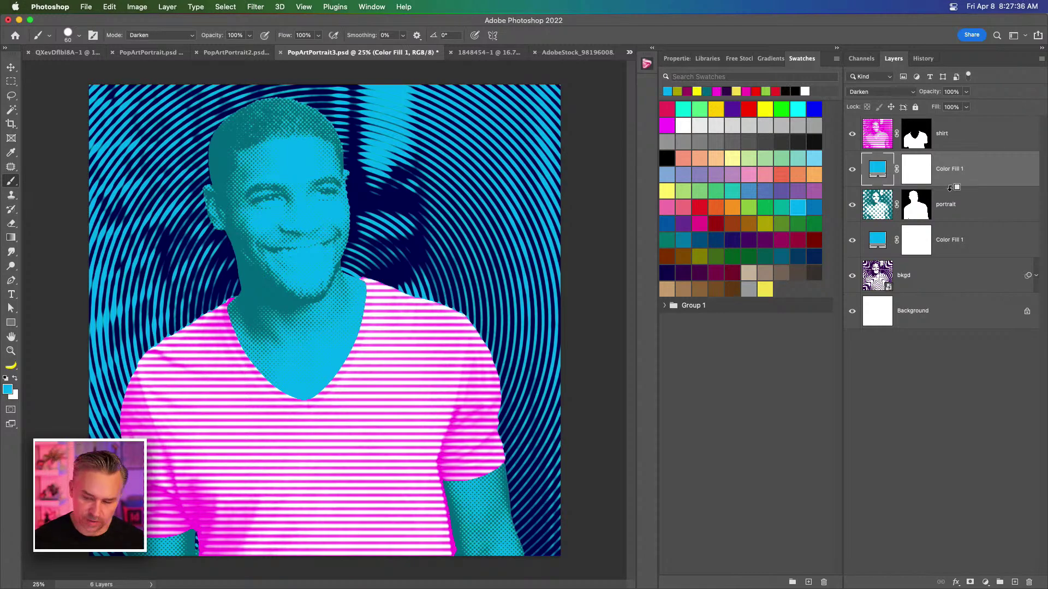
alt+click(952, 185)
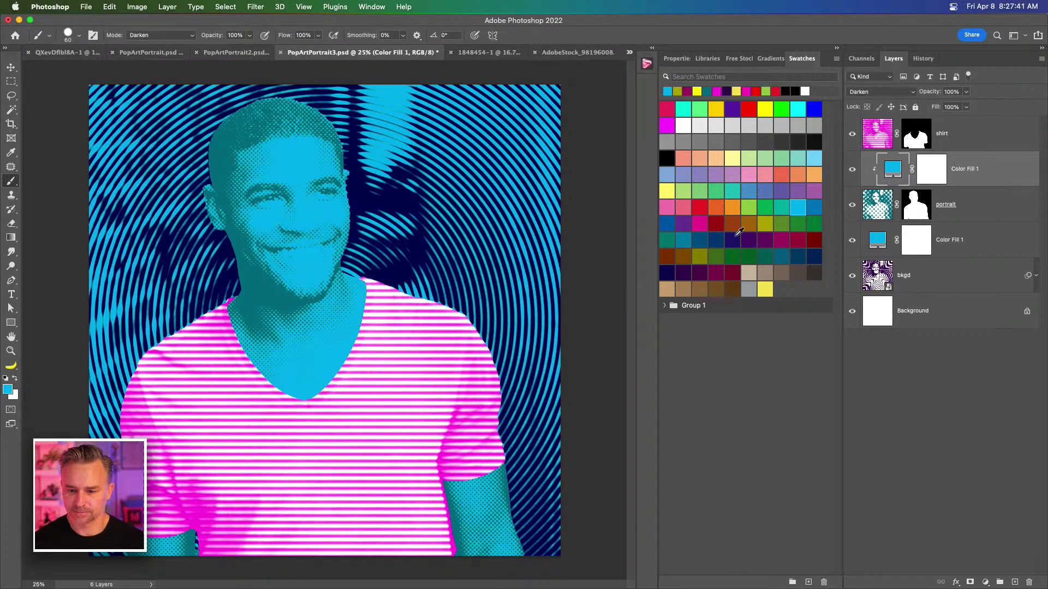
Step: Change the color fill clipped to the portrait layer to bright yellow
click(764, 109)
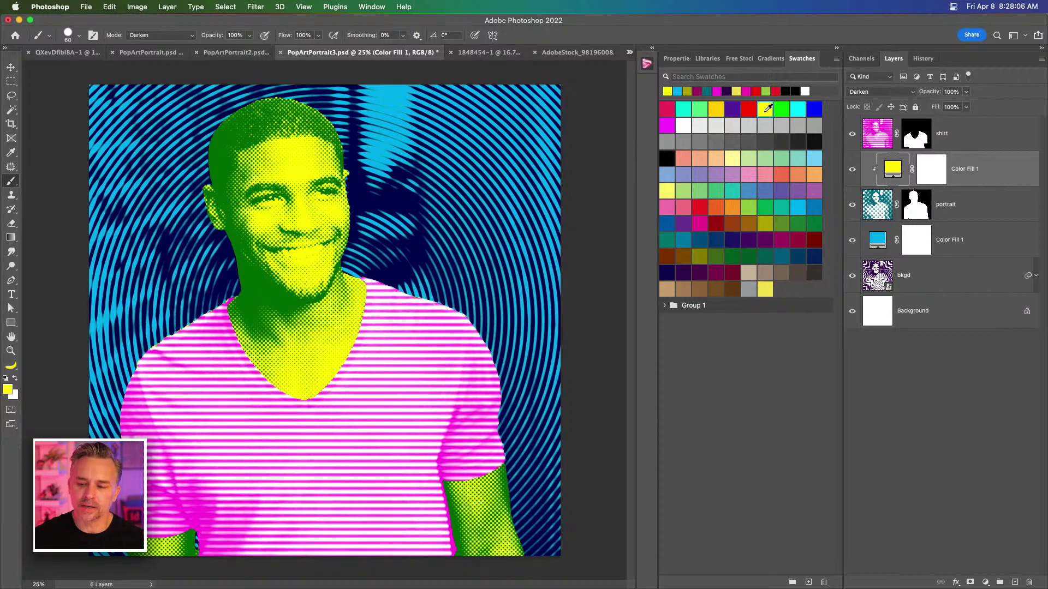
key(super+equal)
key(super+equal)
key(super+equal)
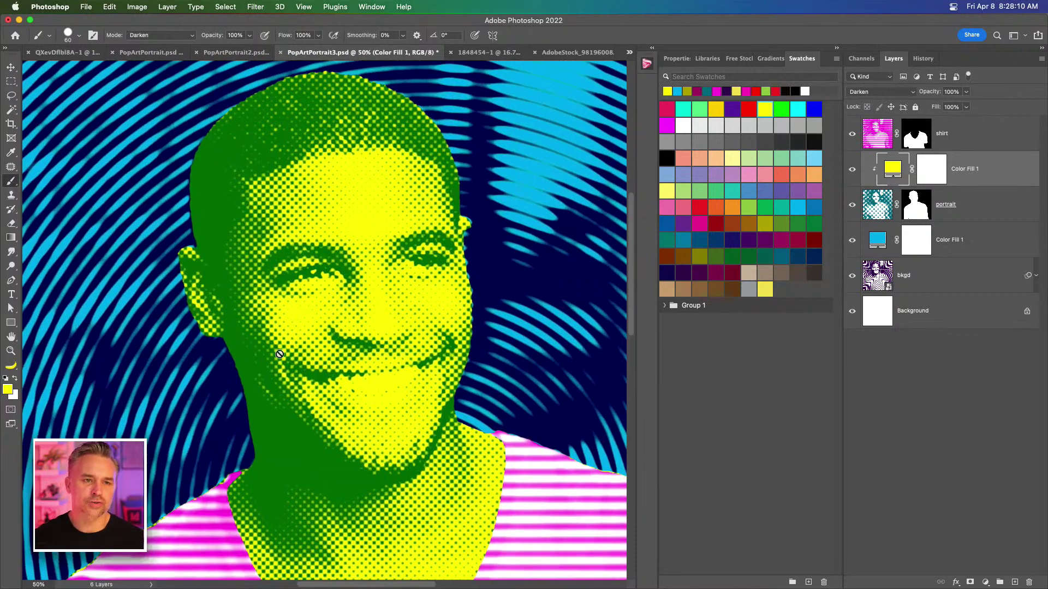
key(super+minus)
drag(384, 450, 310, 357)
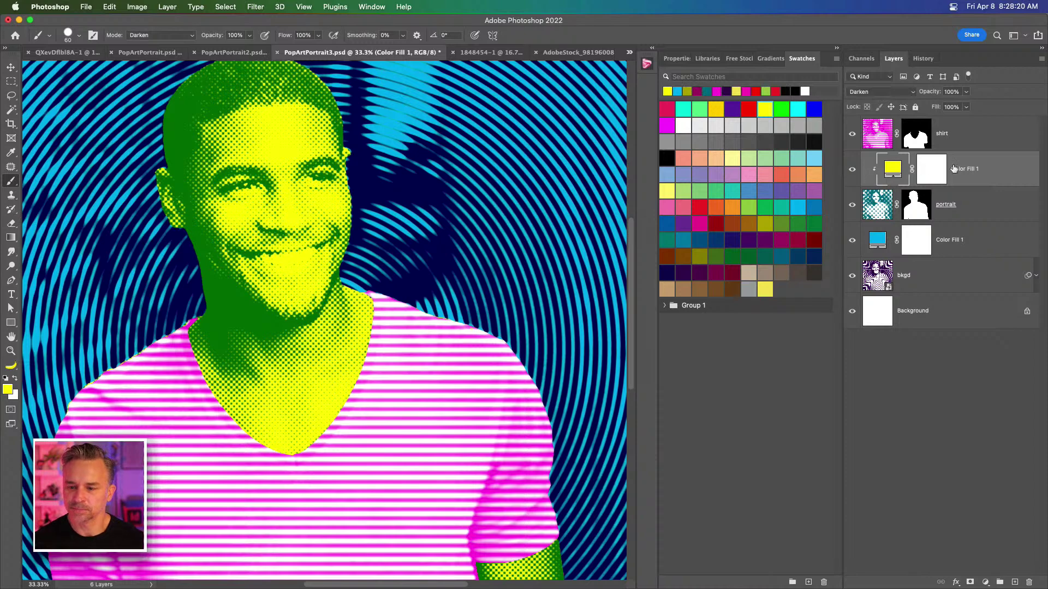
Step: Duplicate the yellow color fill, place the copy above the shirt layer and clip it to the shirt, keeping color ffff00
key(super+j)
drag(945, 173, 967, 134)
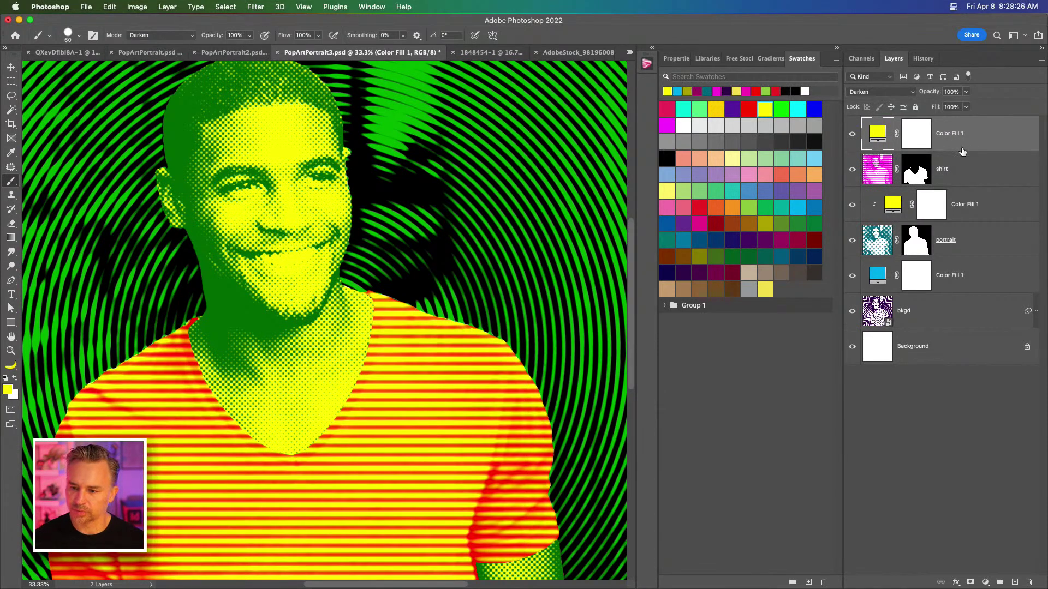
alt+click(949, 150)
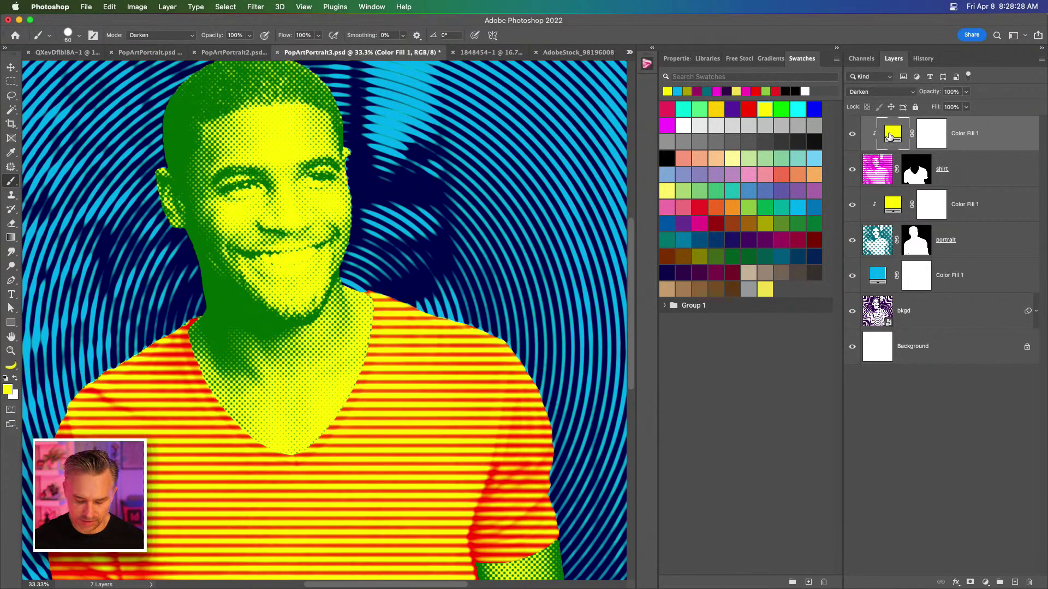
key(super+minus)
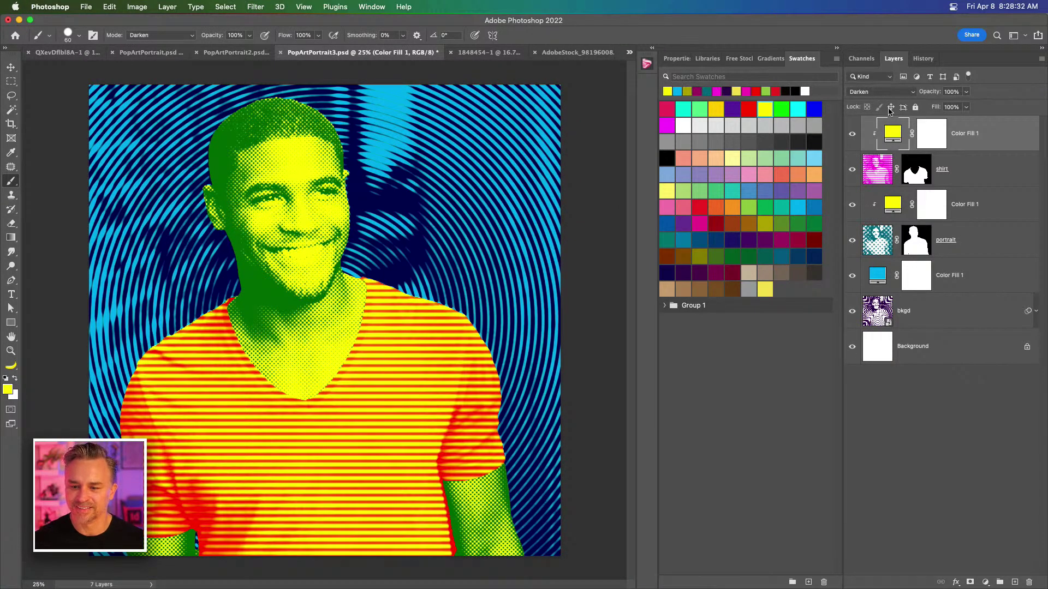
double_click(892, 134)
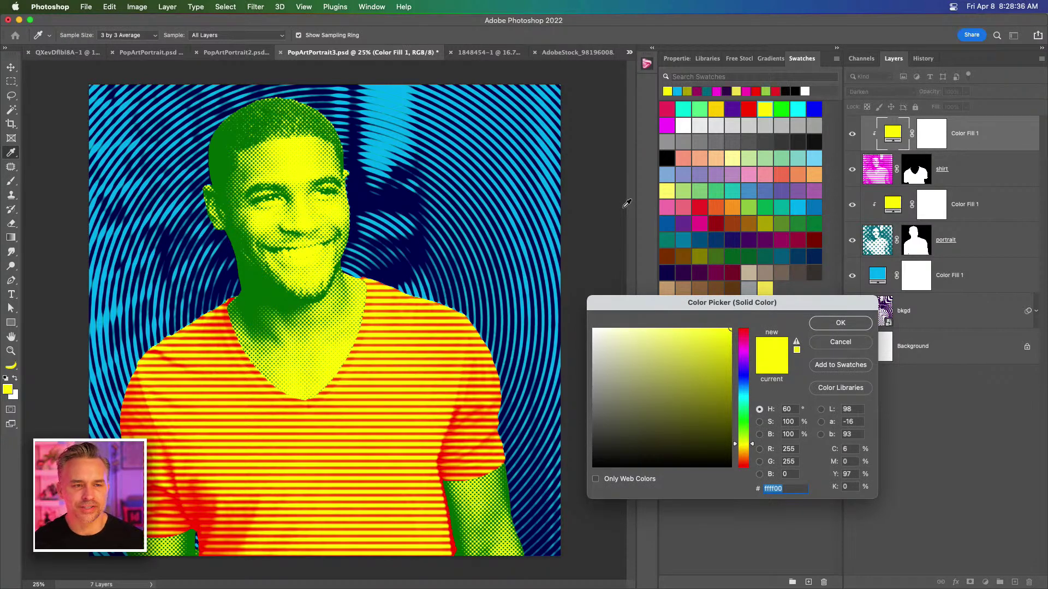
click(839, 323)
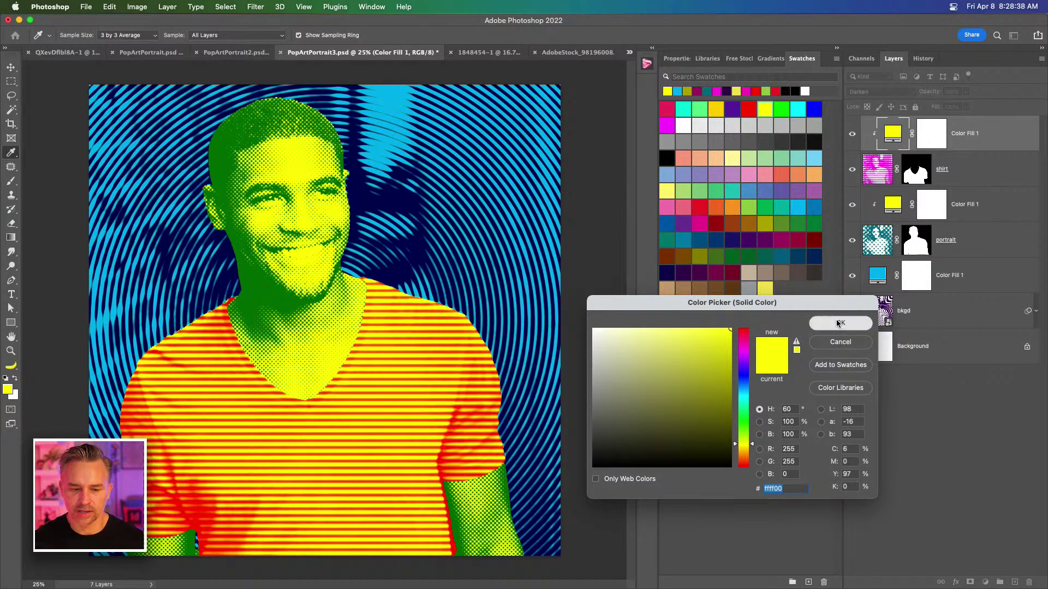
Step: Crop the canvas to 2000 by 2000 pixels around its center
key(super+equal)
drag(303, 355, 303, 318)
drag(211, 305, 250, 375)
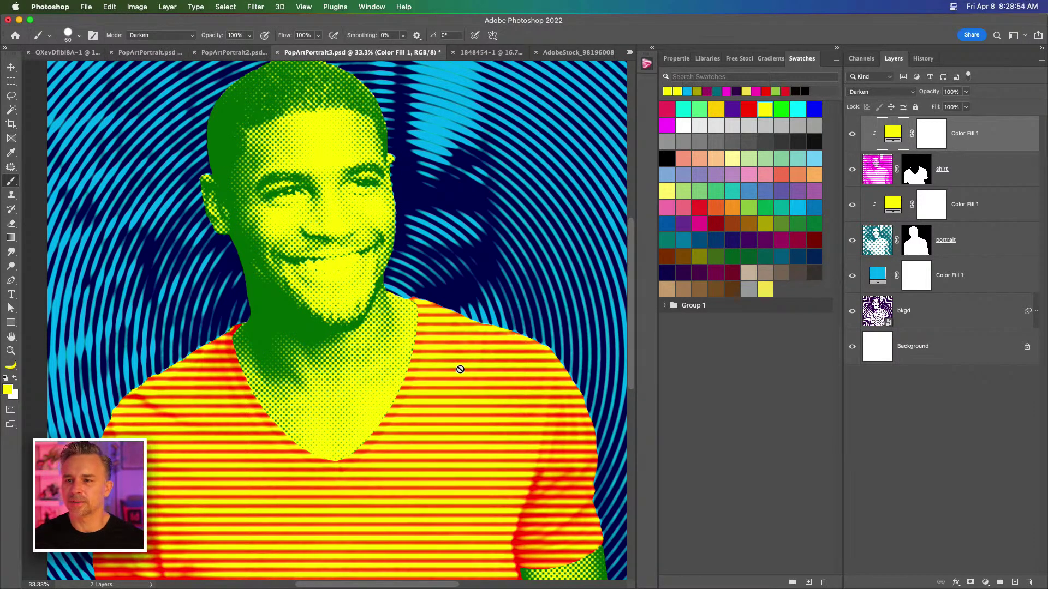
click(134, 8)
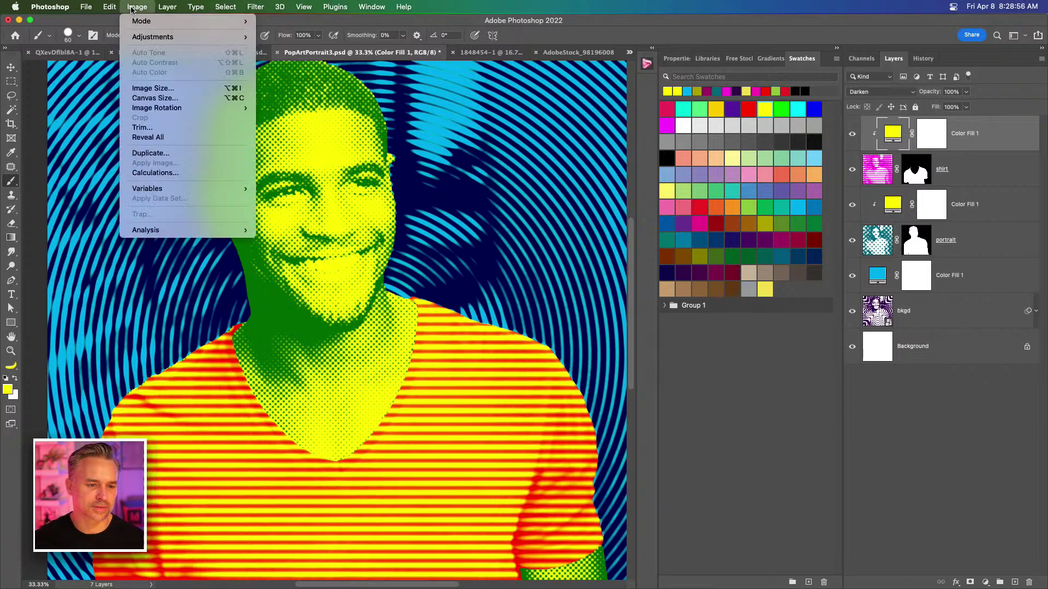
click(158, 98)
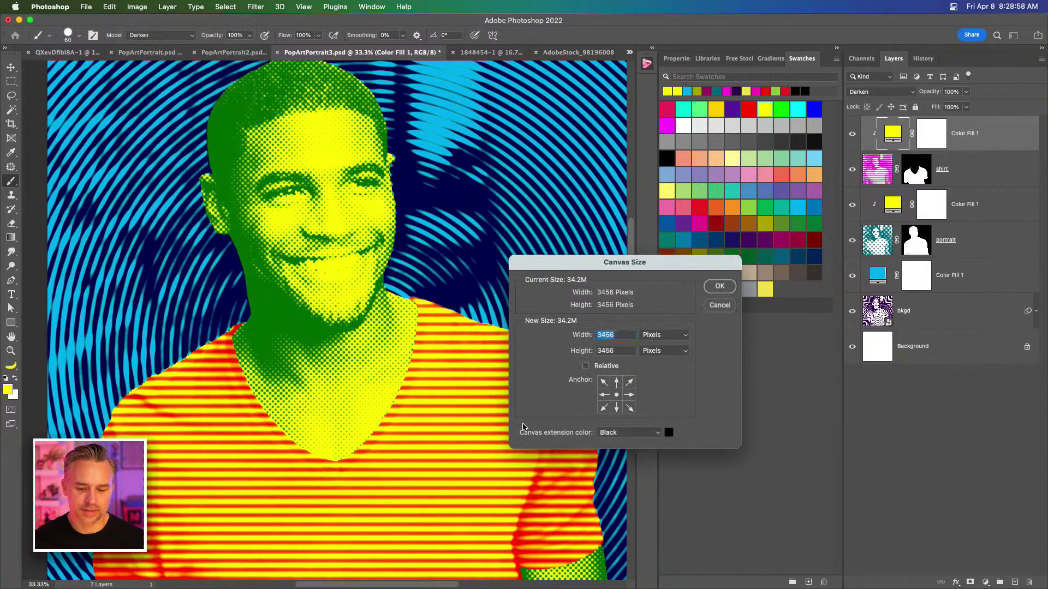
text(2000)
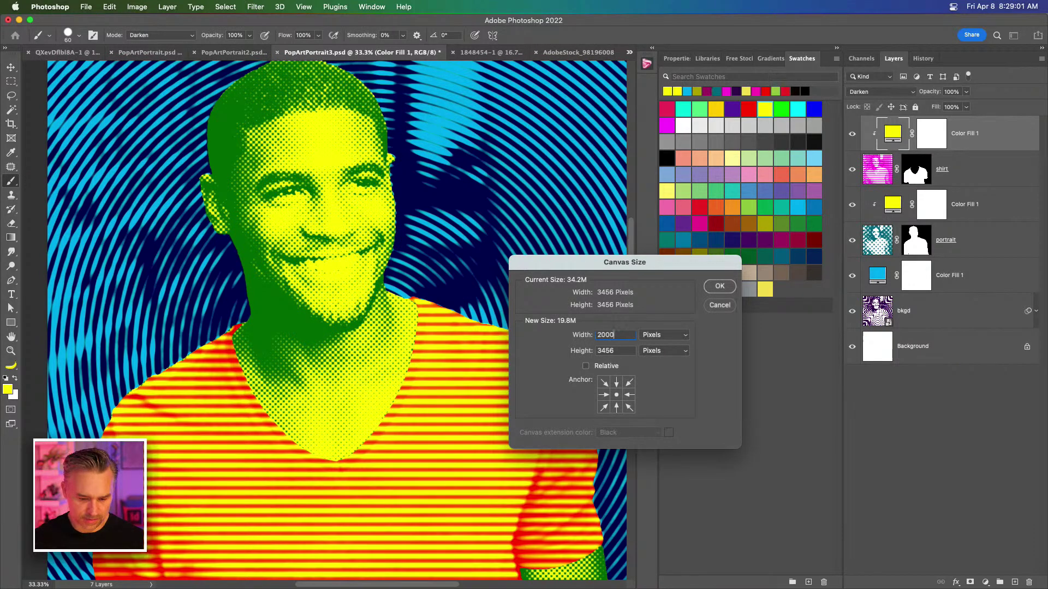
key(Tab)
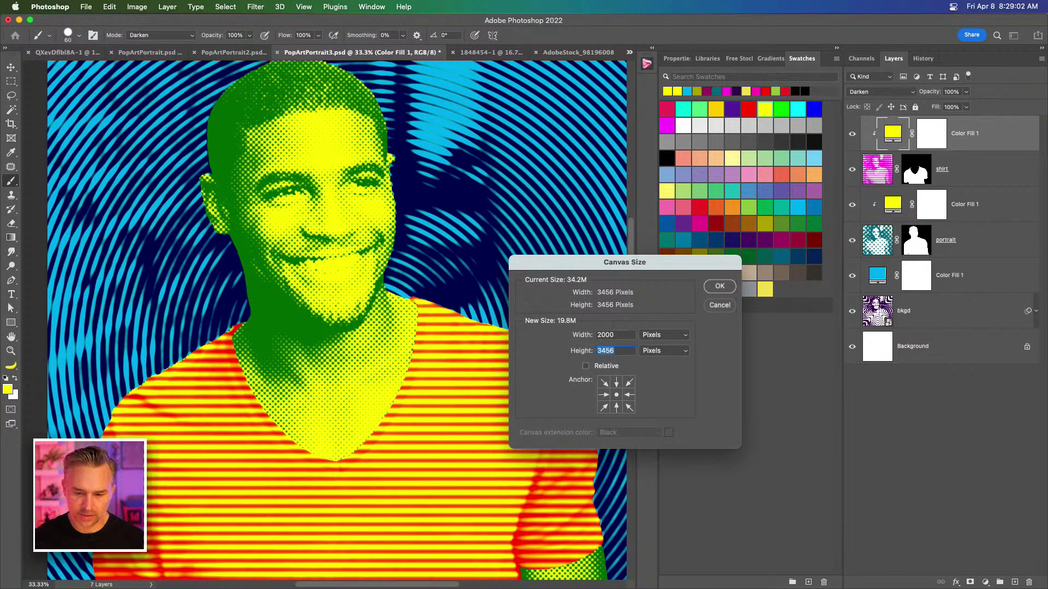
text(2000)
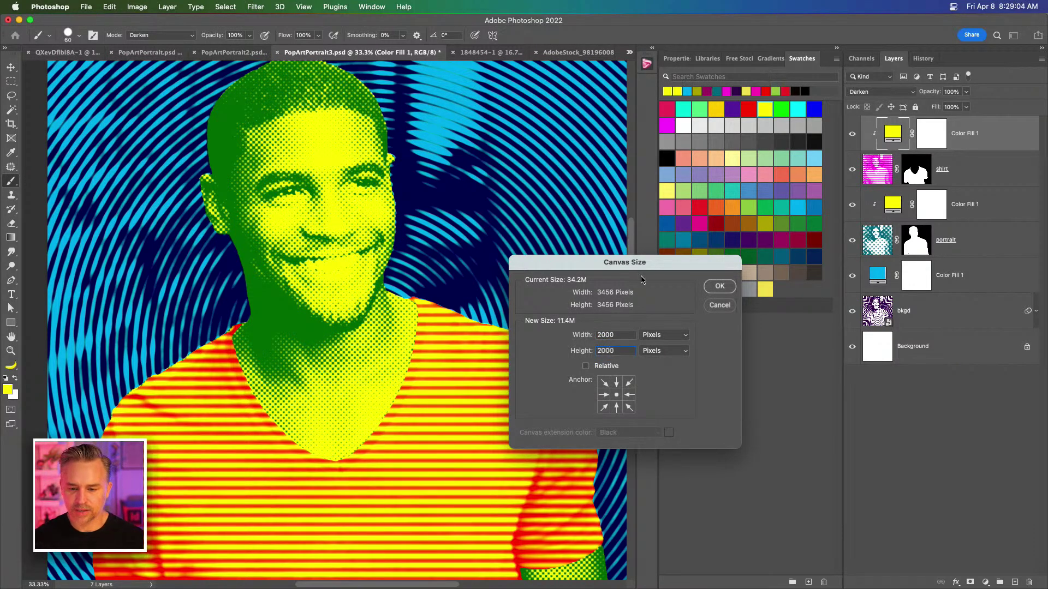
click(719, 287)
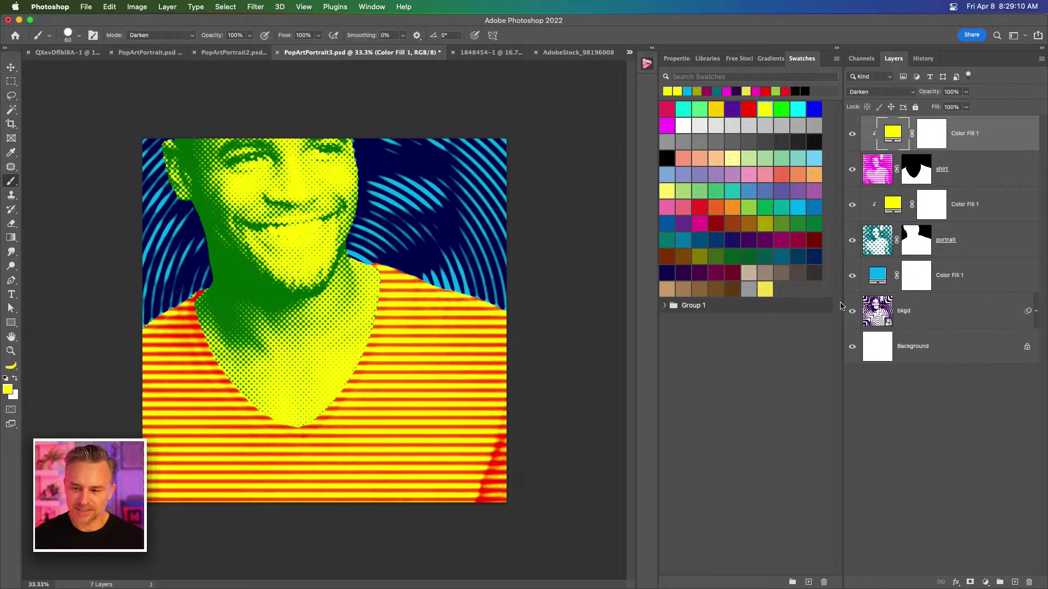
Step: Move all layers above the Background down together so the man's head fits in the canvas, and save the document
shift+click(929, 318)
key(v)
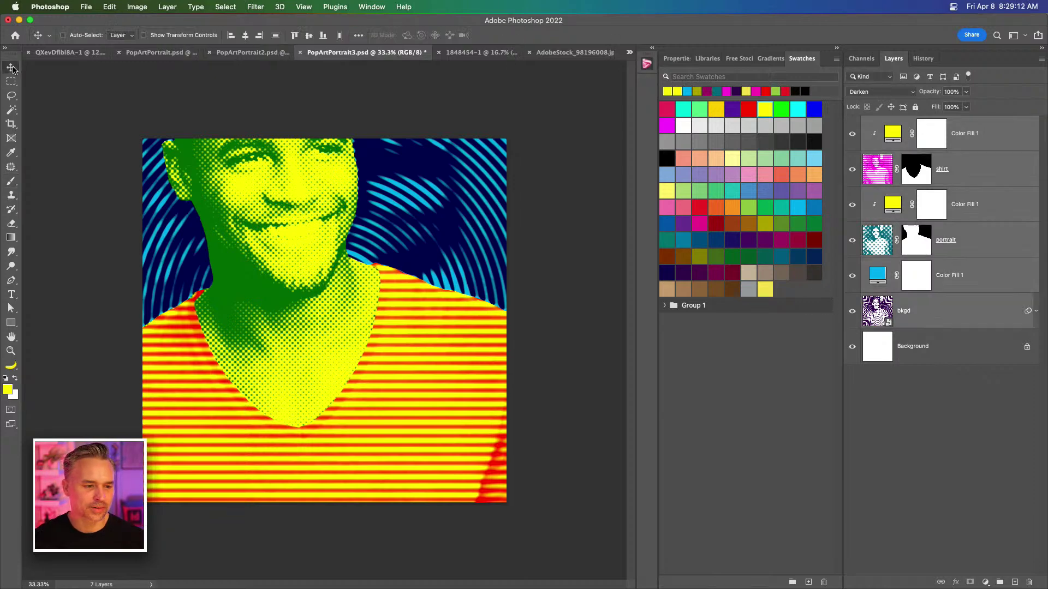
mouse_move(298, 221)
mouse_down()
mouse_move(302, 335)
mouse_move(300, 291)
mouse_up()
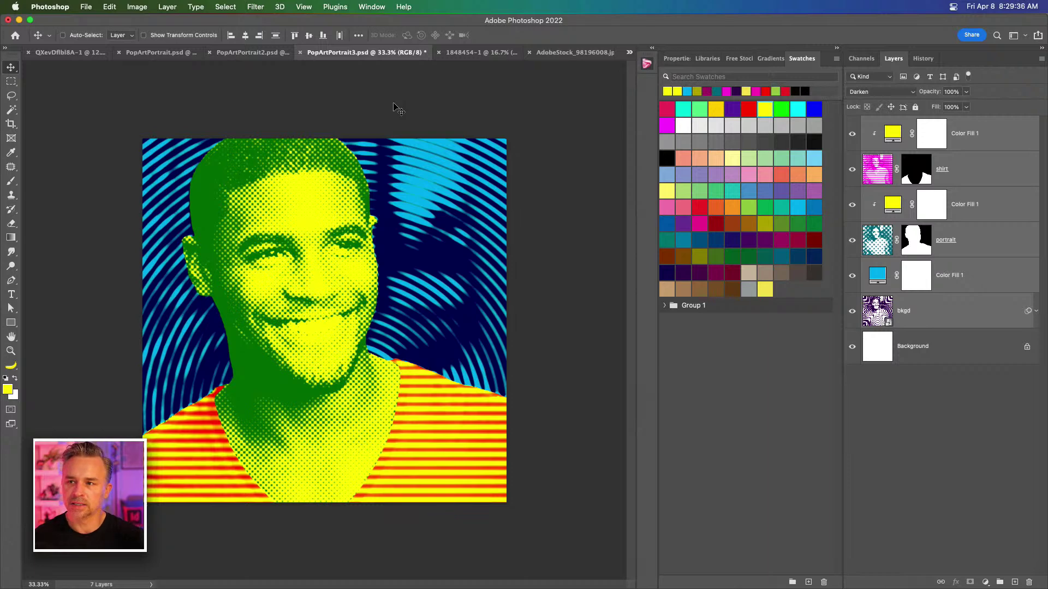
key(super+s)
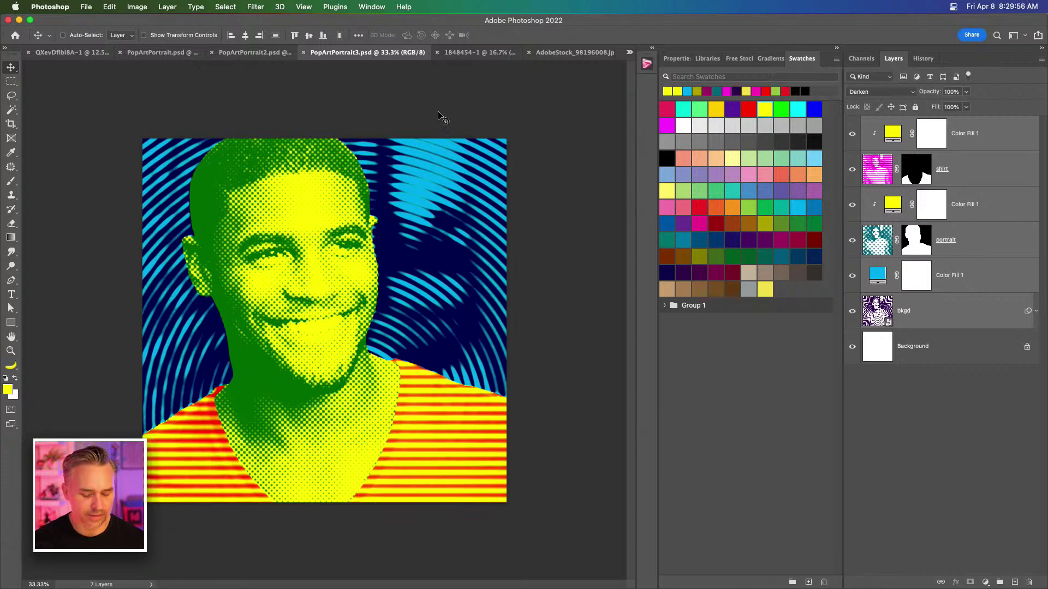
Step: Tile all open documents and arrange PopArtPortrait and PopArtPortrait3 side by side in taller windows to compare their halftone effects
key(super+minus)
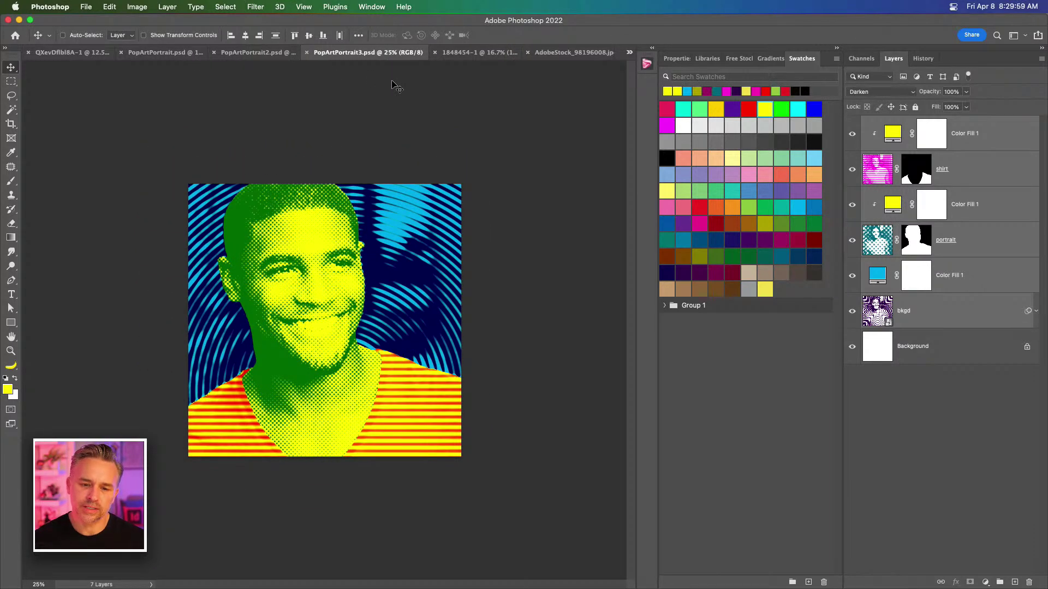
click(836, 48)
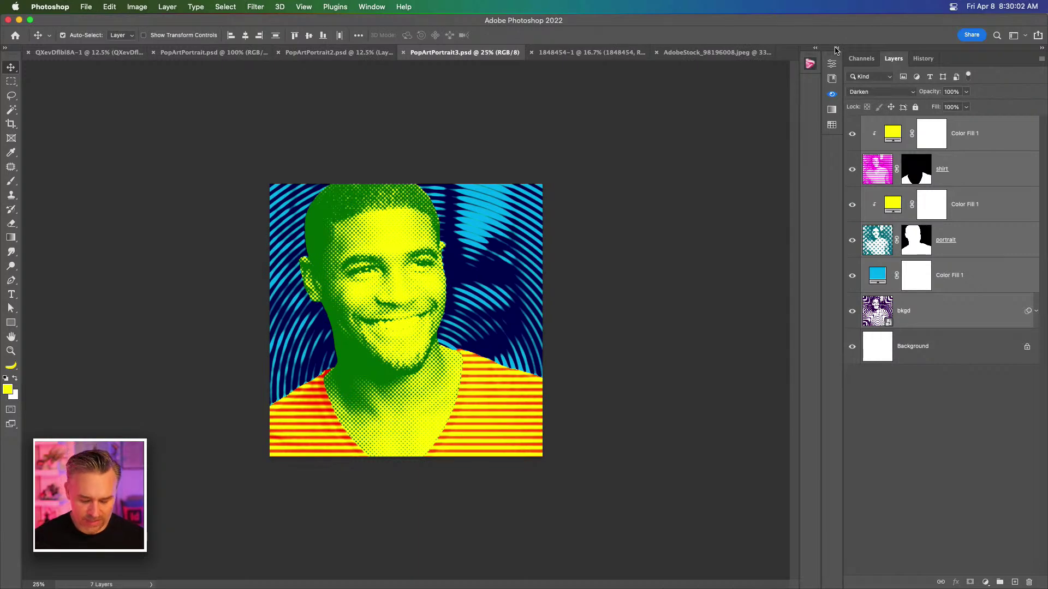
key(ctrl+alt+shift+t)
click(171, 445)
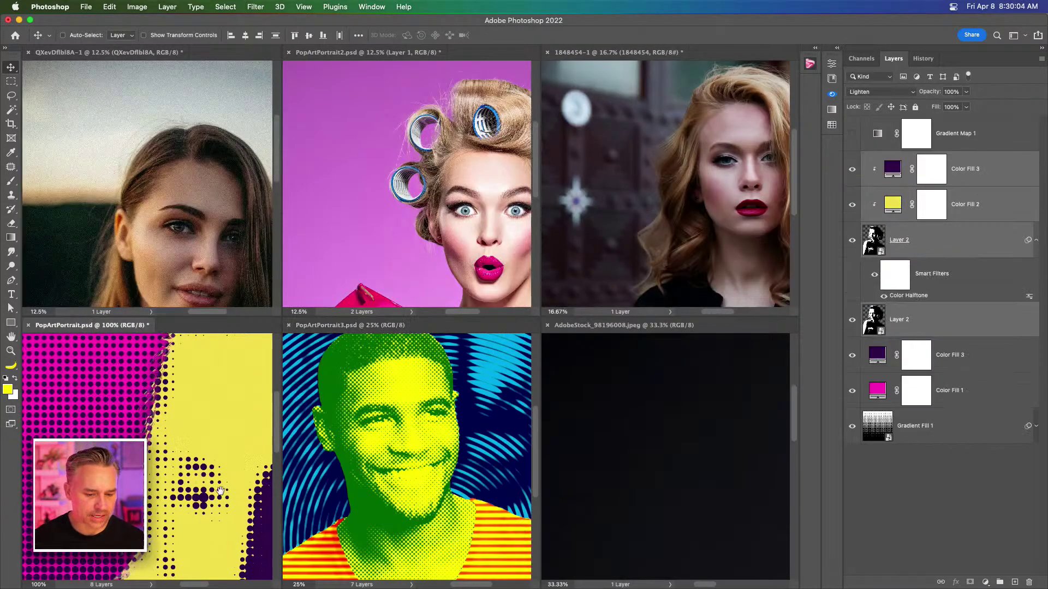
scroll(137, 437, down, 5)
scroll(136, 437, right, 5)
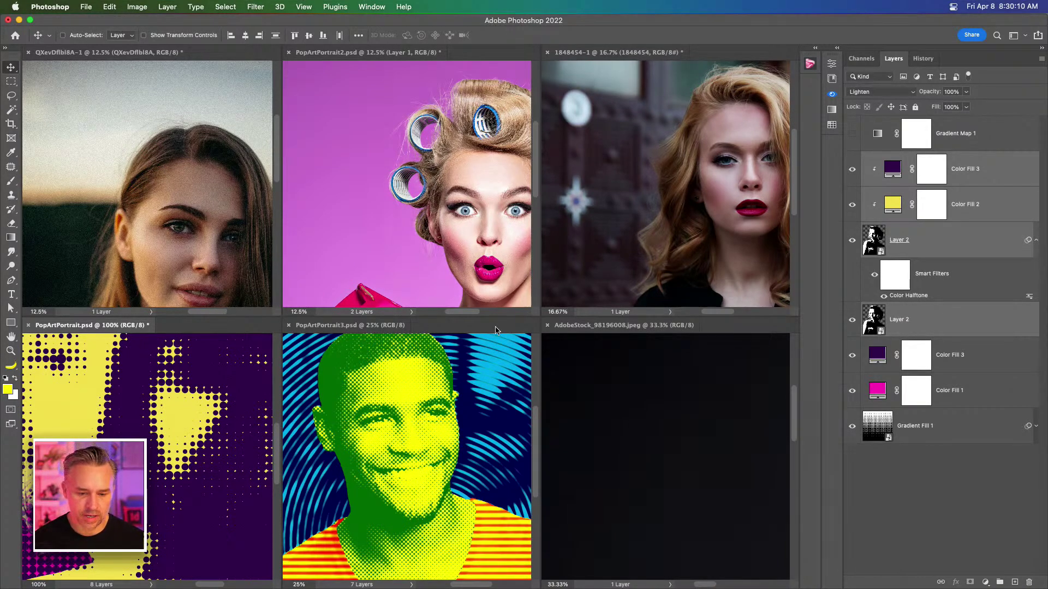
drag(467, 330, 453, 54)
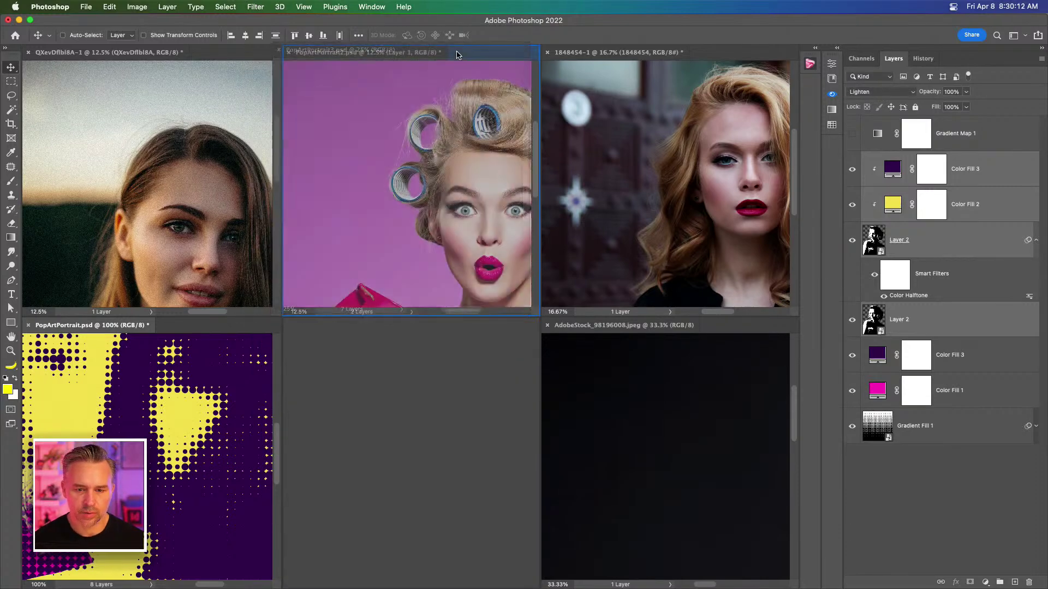
drag(149, 335, 161, 58)
drag(135, 201, 158, 332)
click(373, 290)
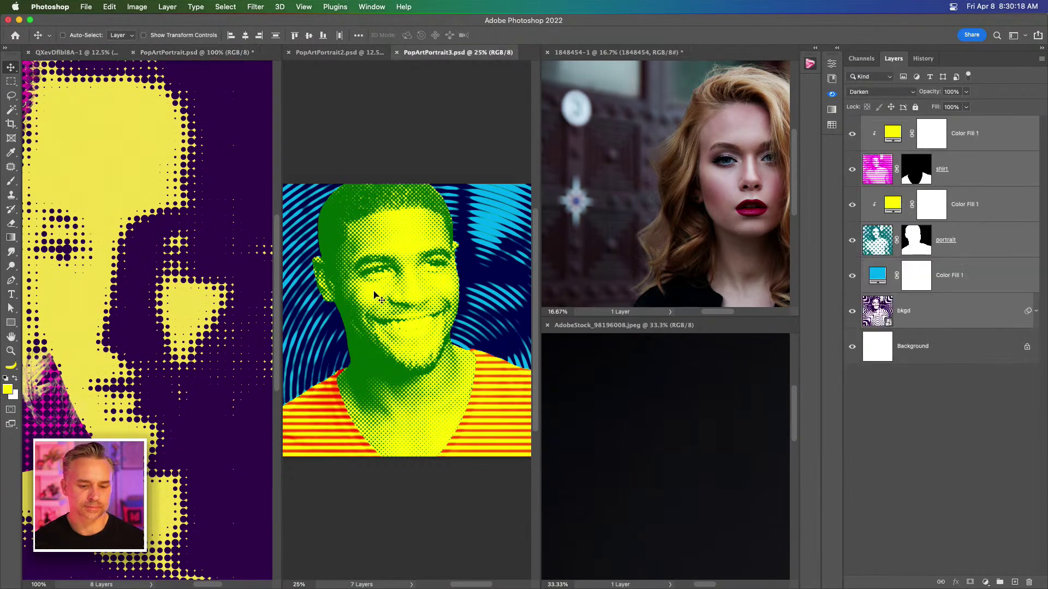
key(super+equal)
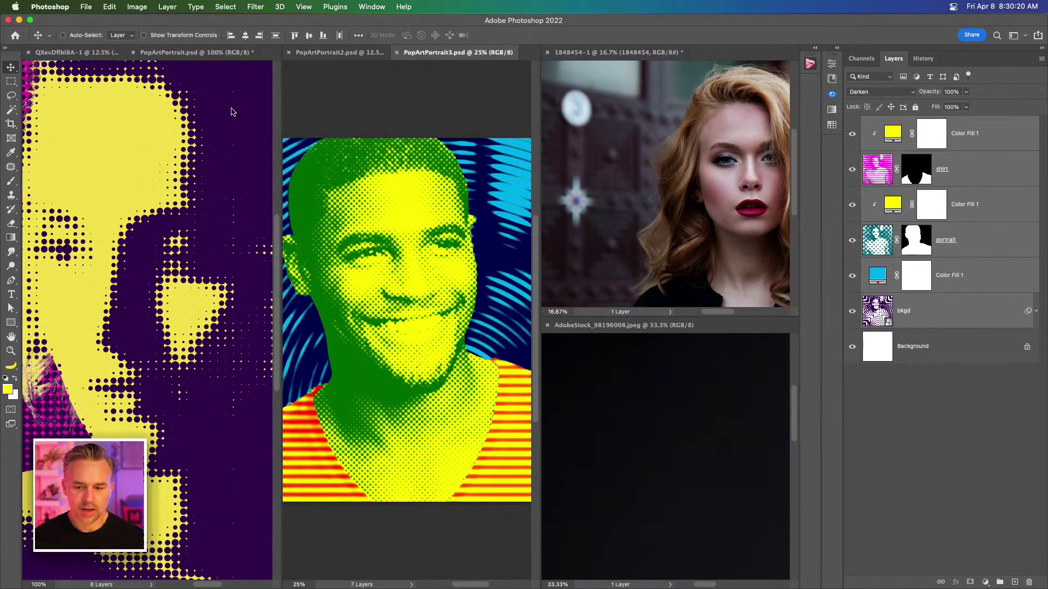
Step: Consolidate all documents into tabs with 1848454-1 in front, and duplicate its photo layer
click(636, 125)
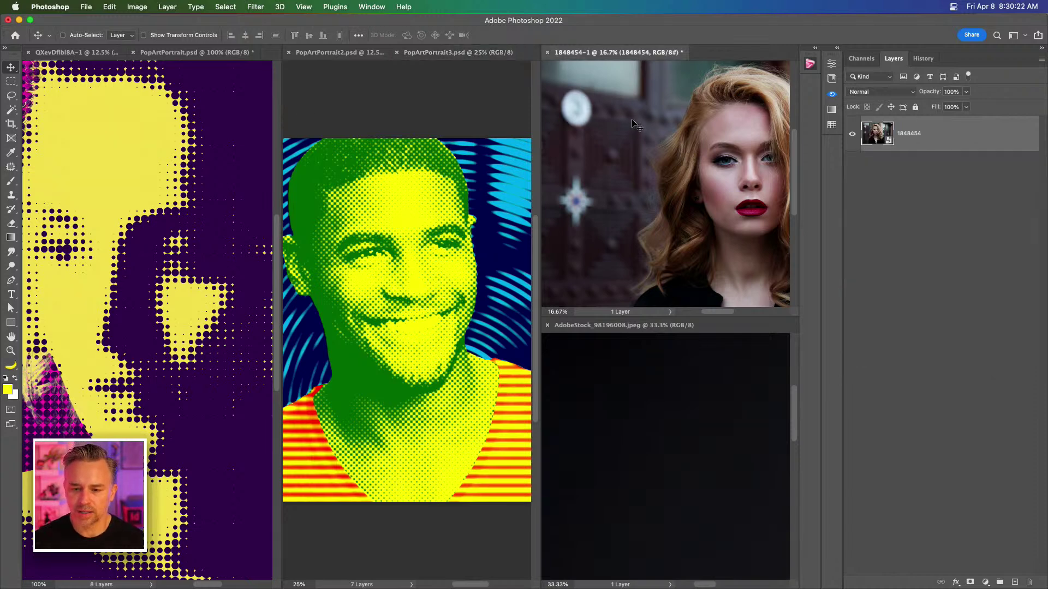
key(super)
key(super+alt+shift+t)
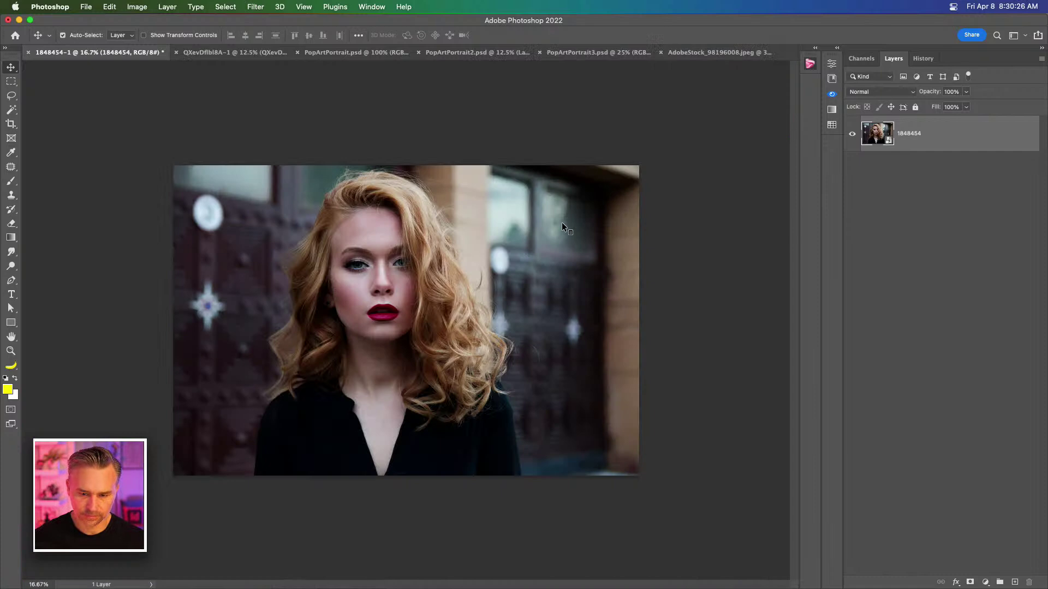
key(super+j)
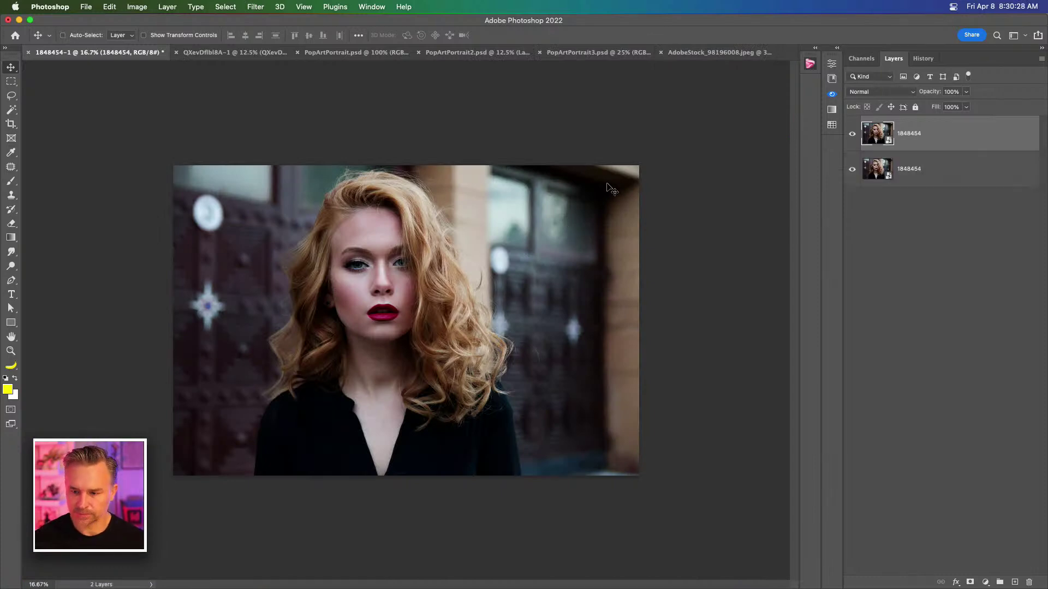
click(840, 50)
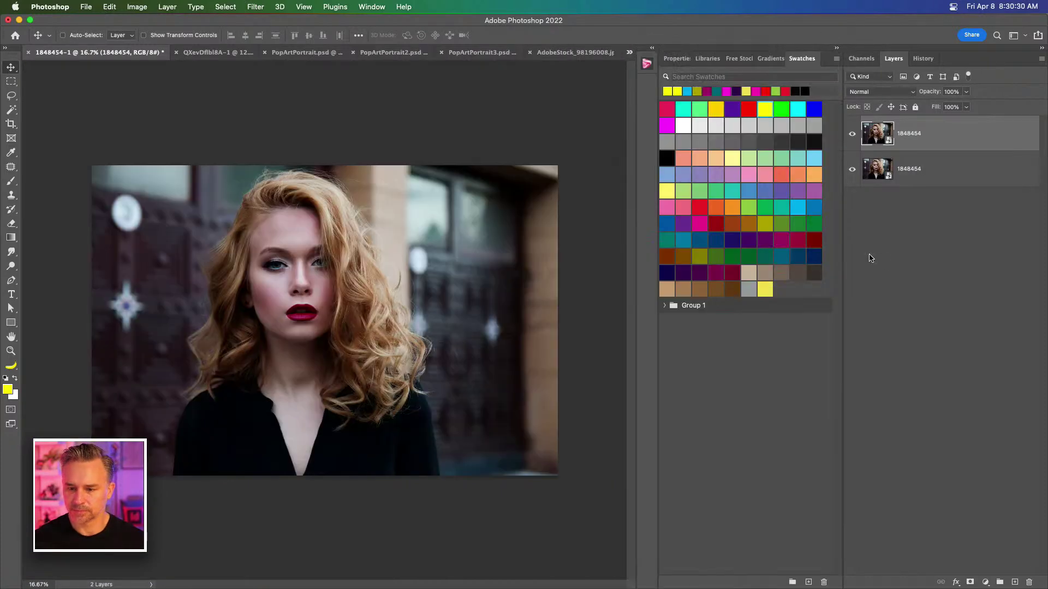
key(super+equal)
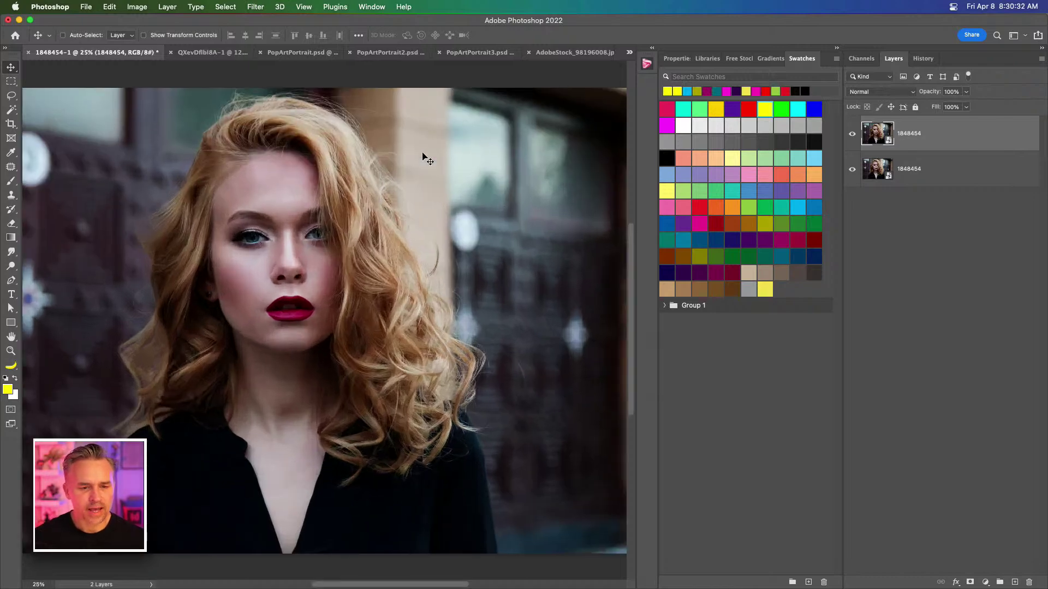
Step: Save the blonde woman's photo to the Desktop as PopArtPortrait4.psd
click(85, 7)
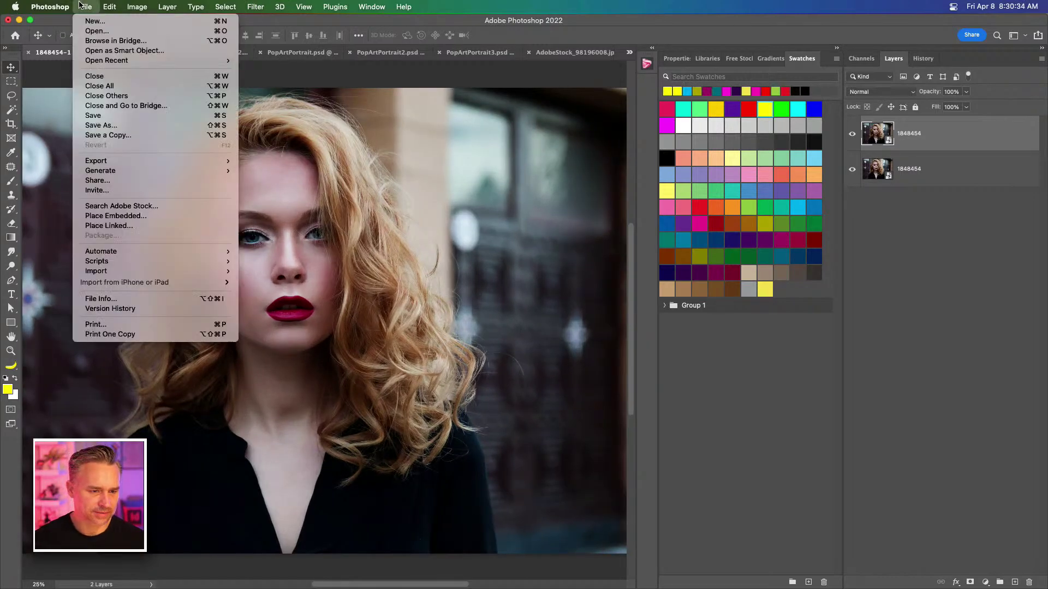
click(503, 203)
key(super+shift+s)
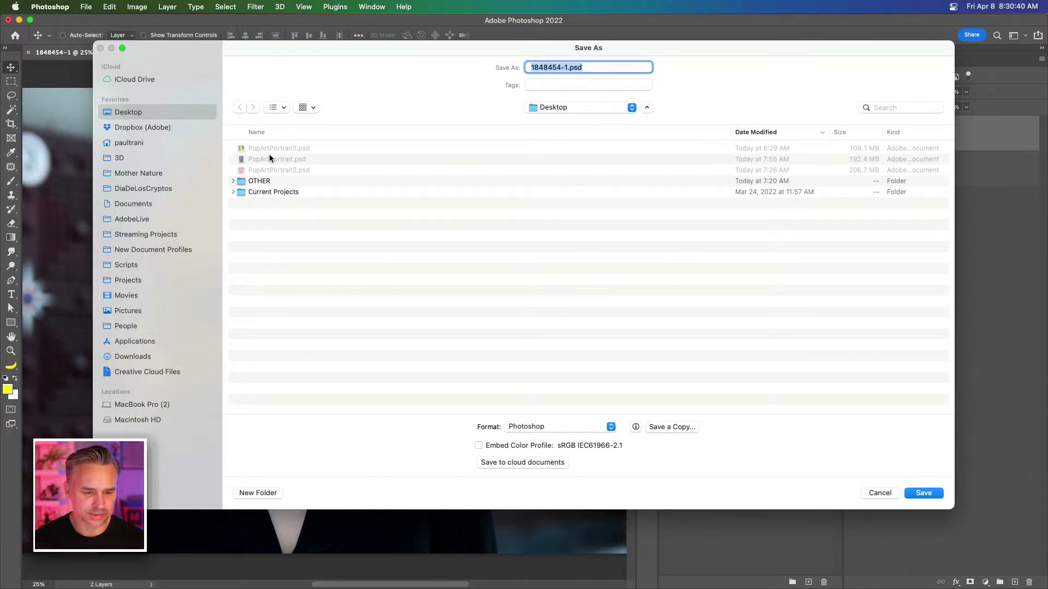
click(271, 148)
click(583, 68)
key(BackSpace)
text(4)
key(Return)
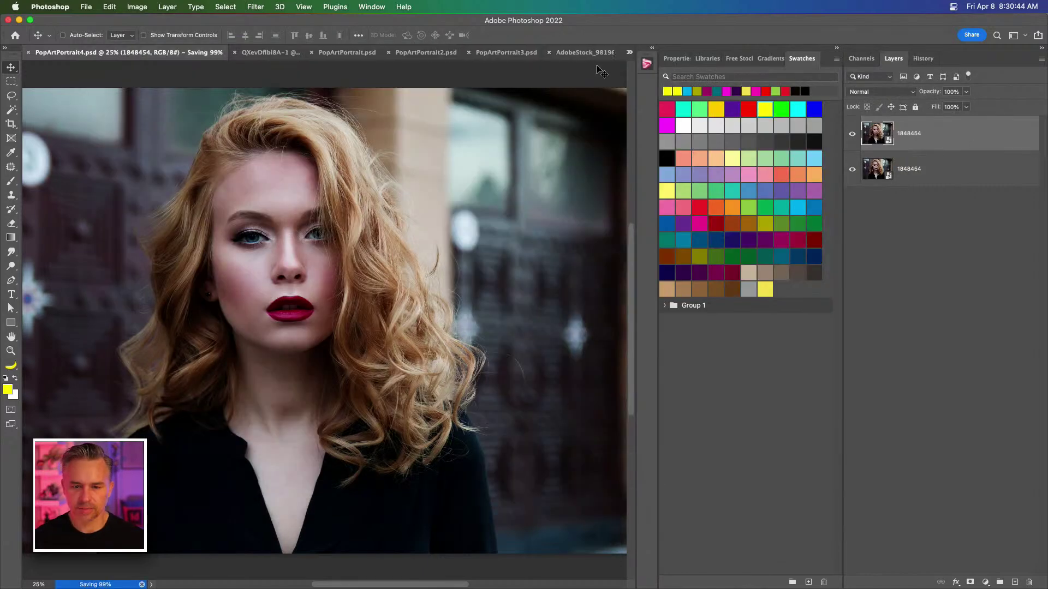
Step: Rasterize the upper 1848454 layer and remove its background with a layer mask
right_click(860, 130)
click(900, 397)
click(675, 60)
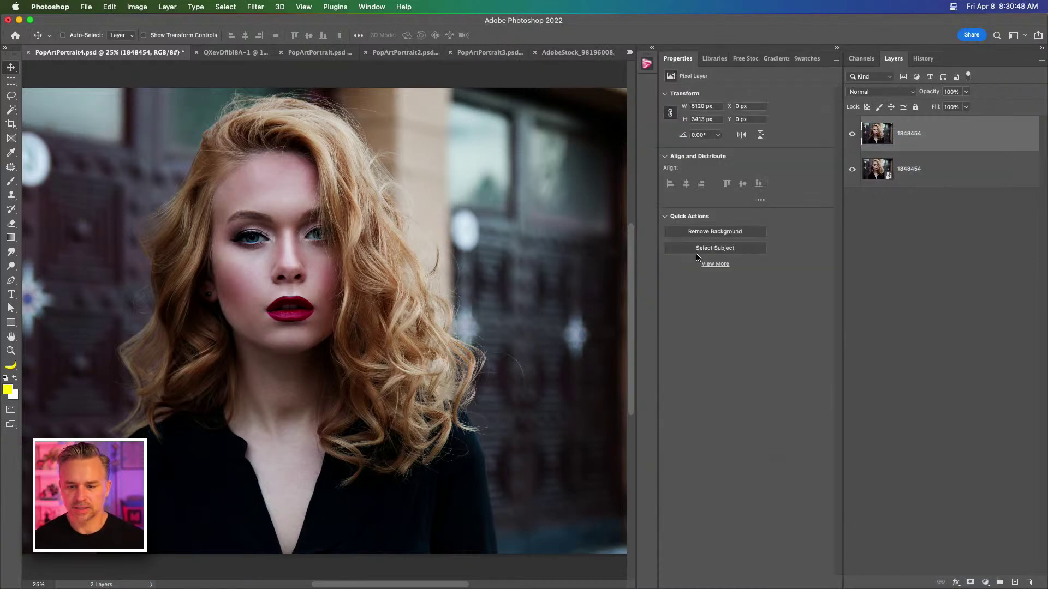
click(716, 232)
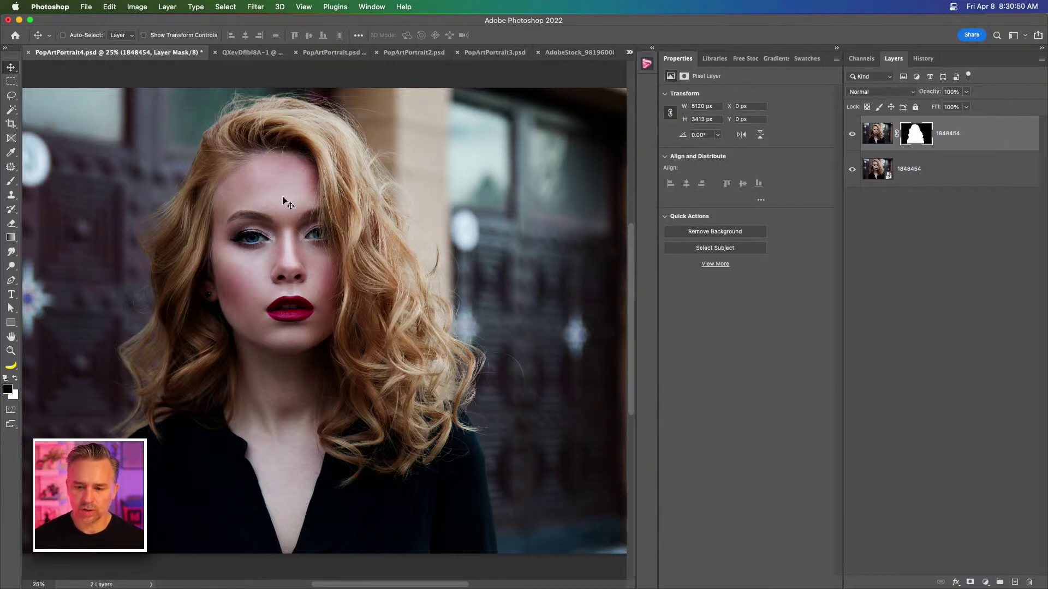
Step: Check the cutout against transparency, and rename the lower photo layer as bkgd and the masked upper layer as foreground
click(852, 170)
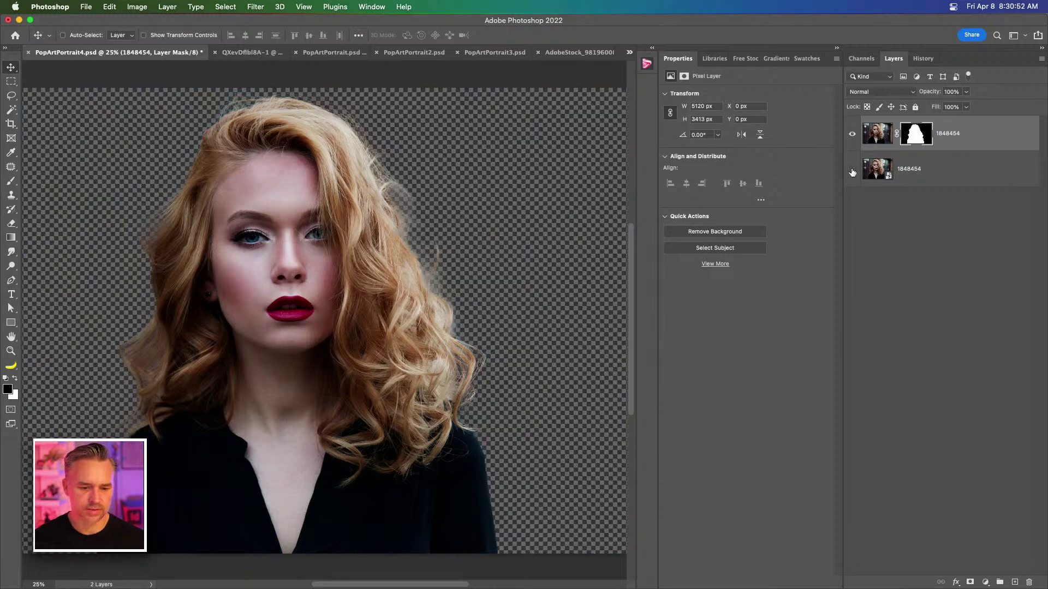
click(852, 170)
click(943, 170)
double_click(907, 169)
text(bkgd)
key(Return)
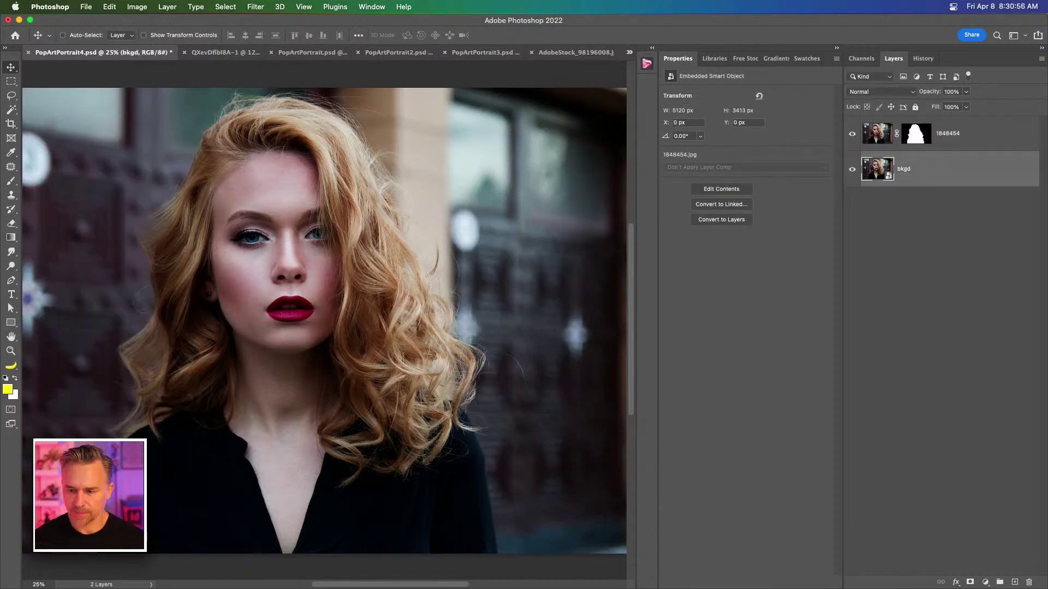
double_click(944, 134)
text(foreground)
key(Return)
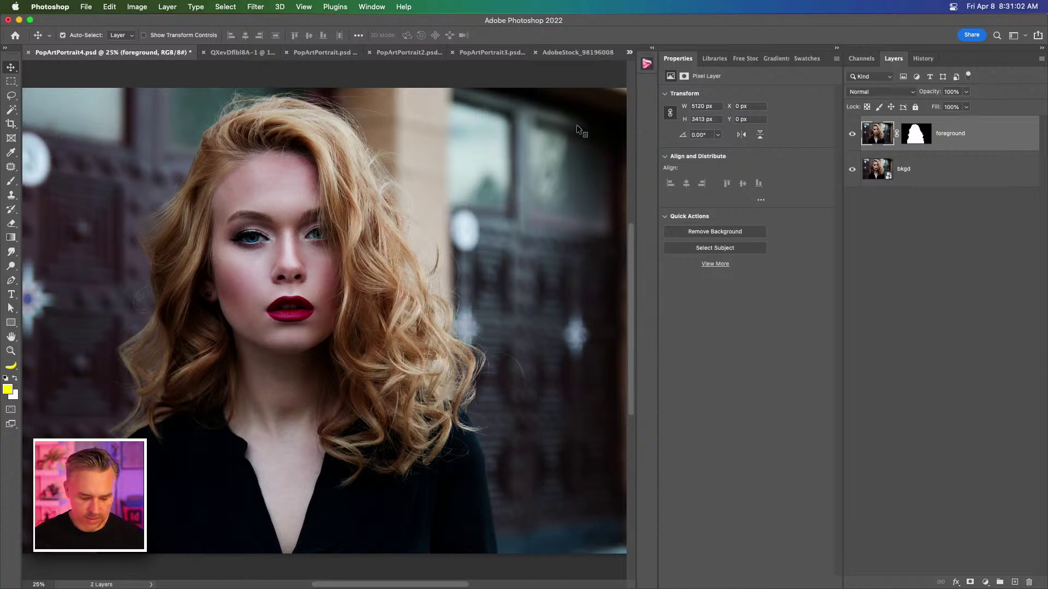
Step: Convert the masked foreground layer to a smart object
key(super+shift+alt+s)
click(255, 6)
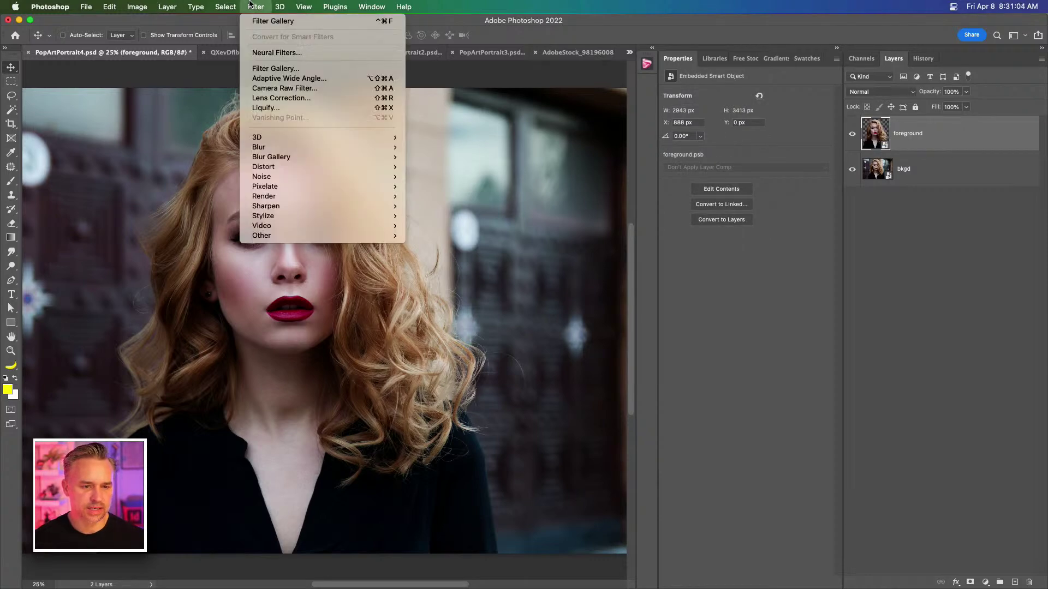
mouse_move(297, 186)
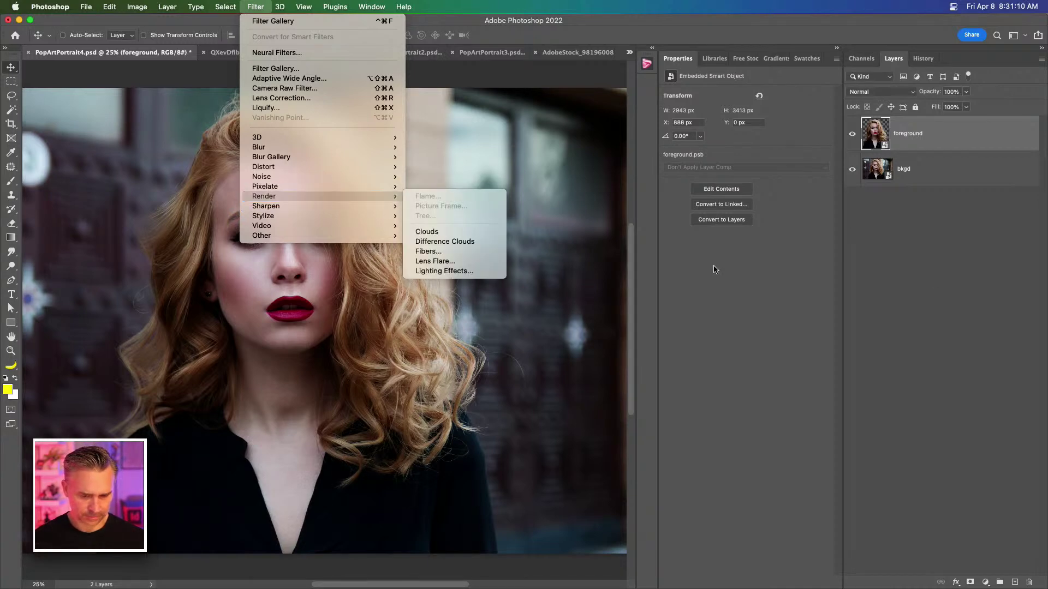
key(Escape)
Step: Look over the Google image results for pop art portrait in Chrome, and return to the Photoshop document
key(super+plus)
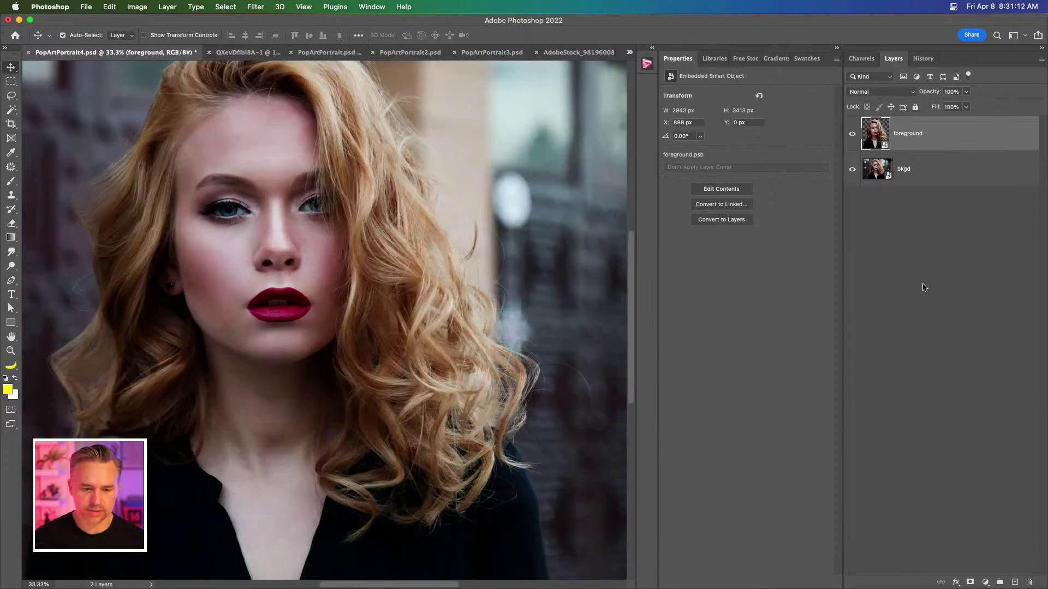
drag(101, 156, 145, 188)
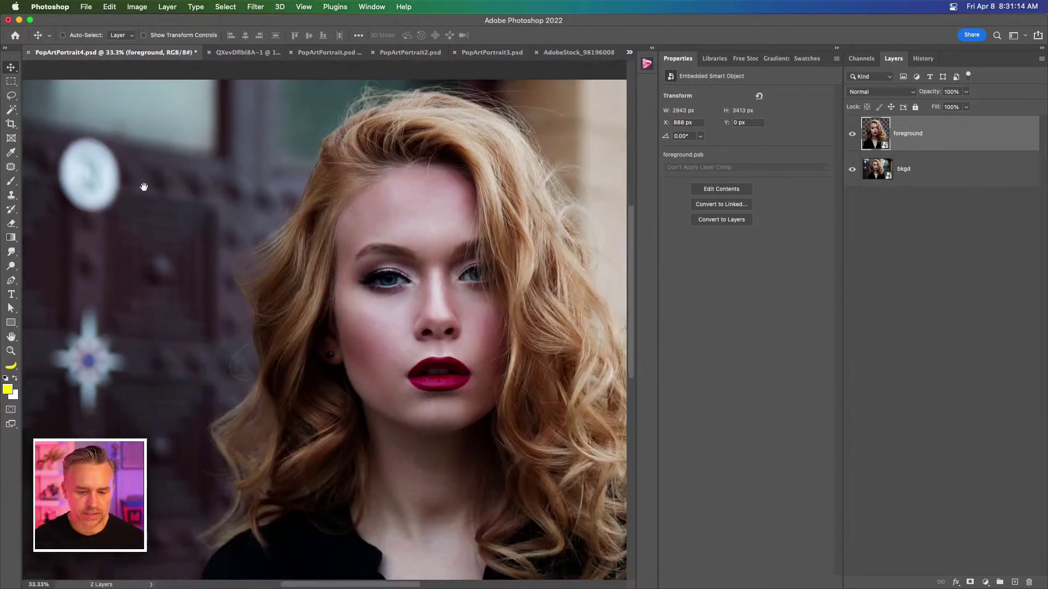
click(606, 576)
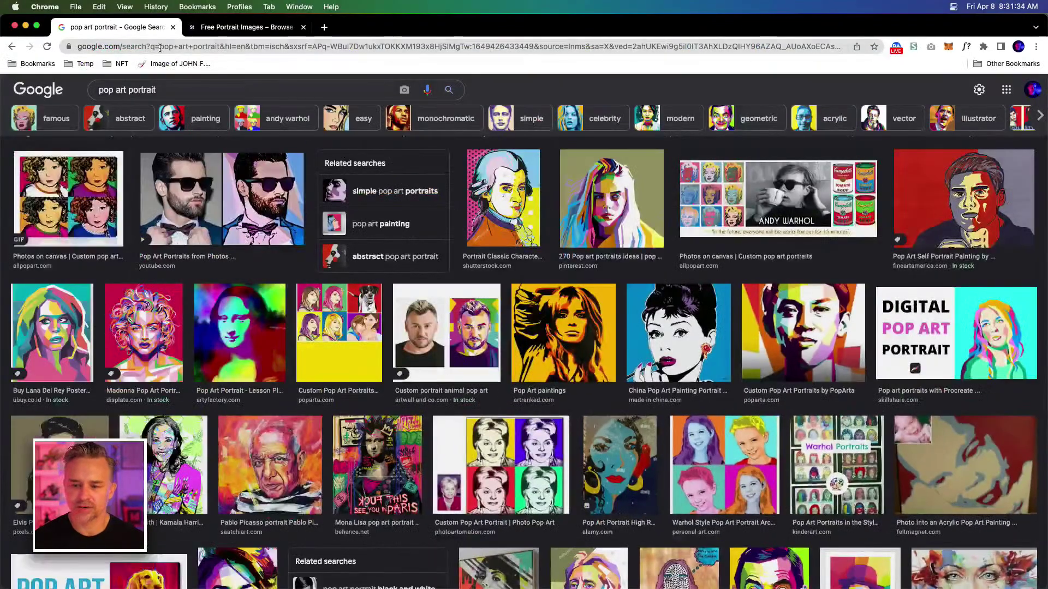
click(25, 25)
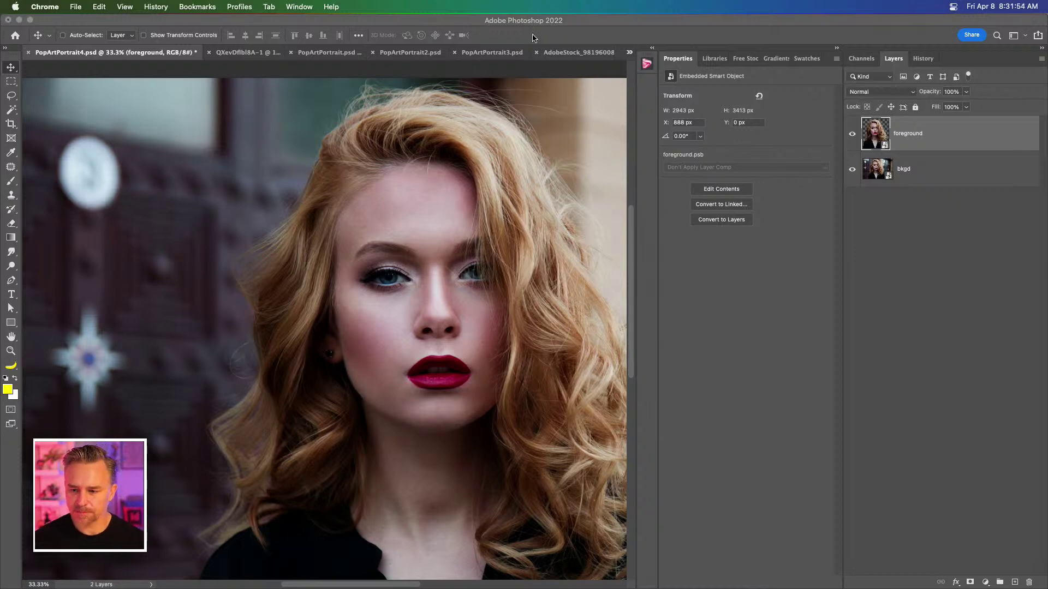
Step: Add a Posterize adjustment layer above the foreground layer with 3 levels
click(985, 582)
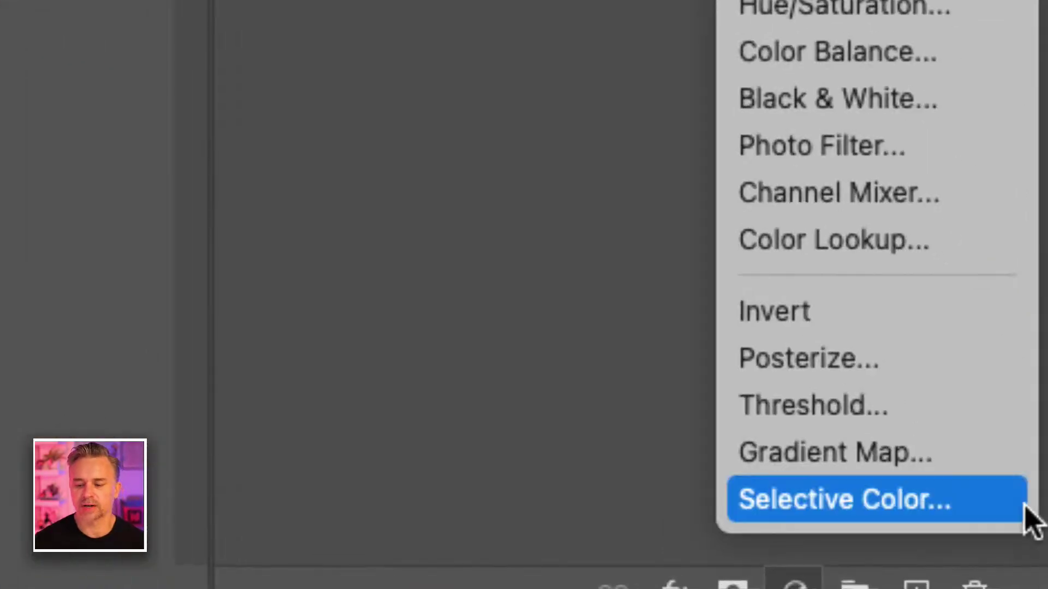
click(981, 527)
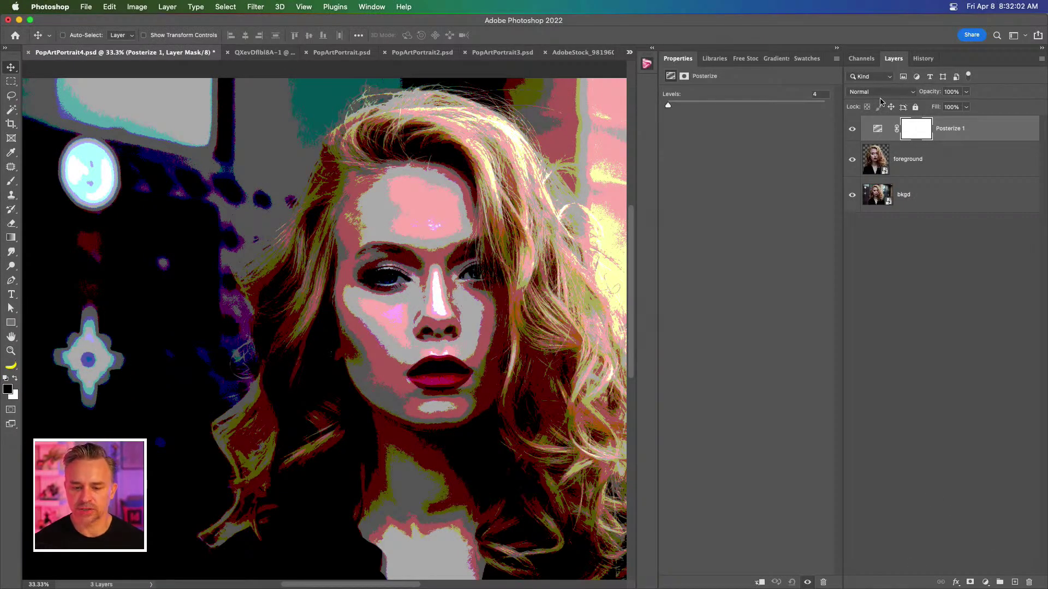
mouse_move(668, 105)
mouse_down()
mouse_move(678, 107)
mouse_move(669, 110)
mouse_up()
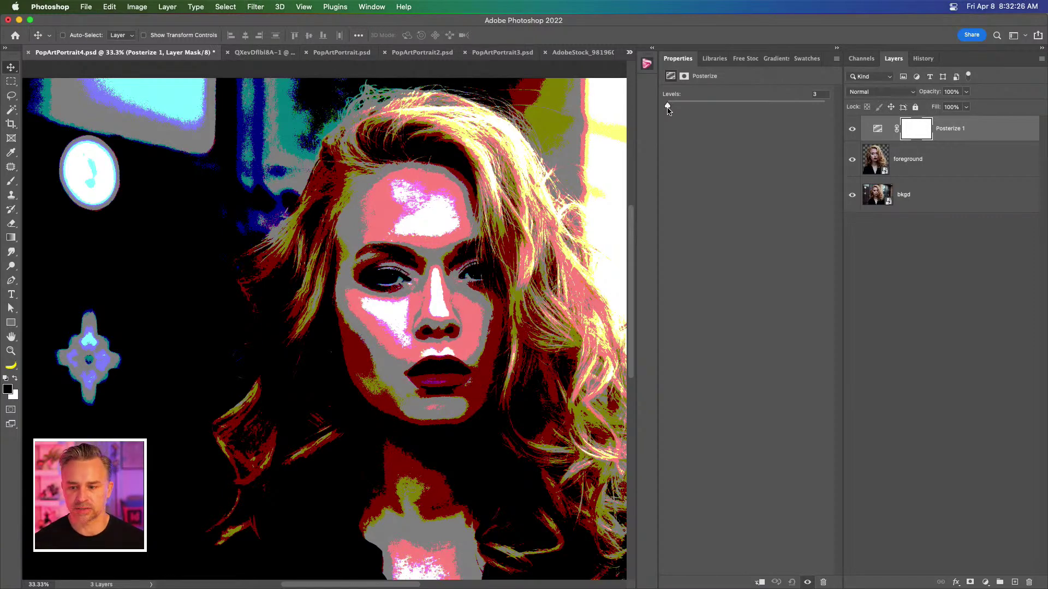
Step: Duplicate the foreground layer together with its Posterize adjustment and merge the two copies into one pixel layer
click(910, 165)
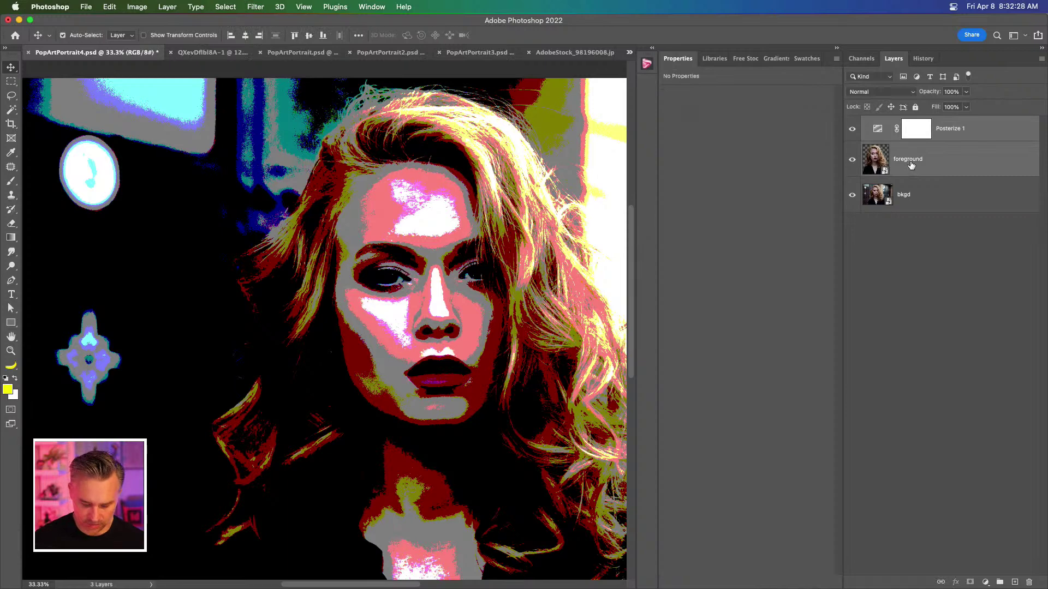
key(super+j)
right_click(957, 153)
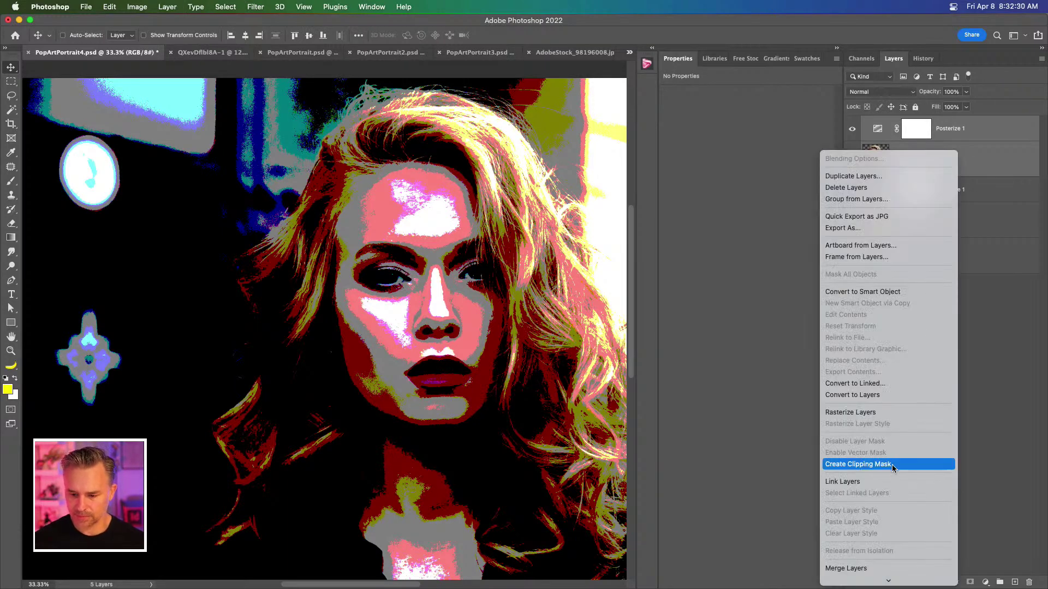
scroll(893, 465, down, 3)
click(889, 420)
Step: Hide all layers beneath the merged copy and add a dark magenta solid color fill layer directly above bkgd
click(851, 231)
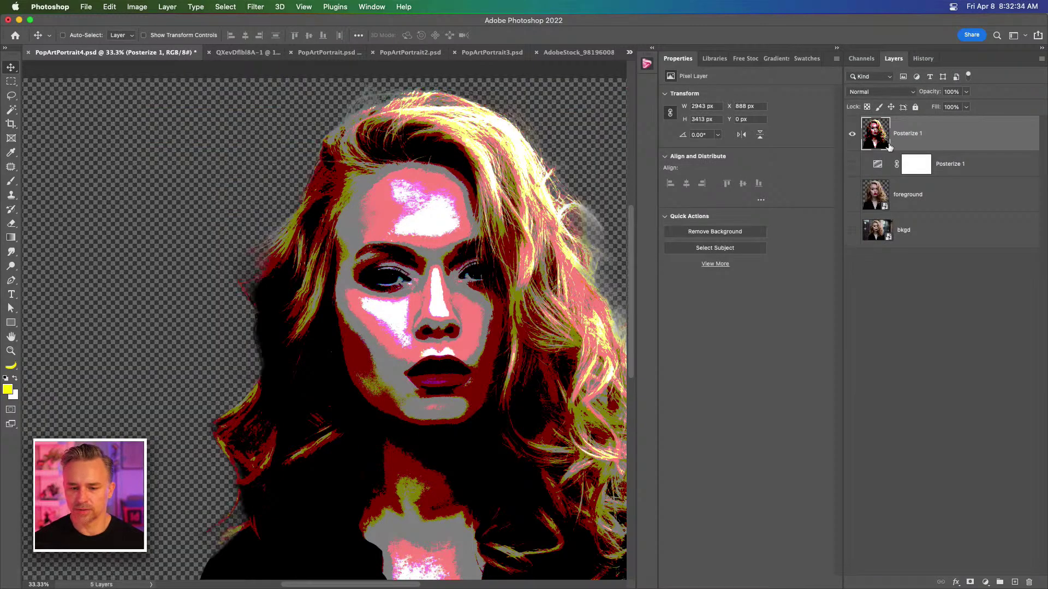
click(925, 230)
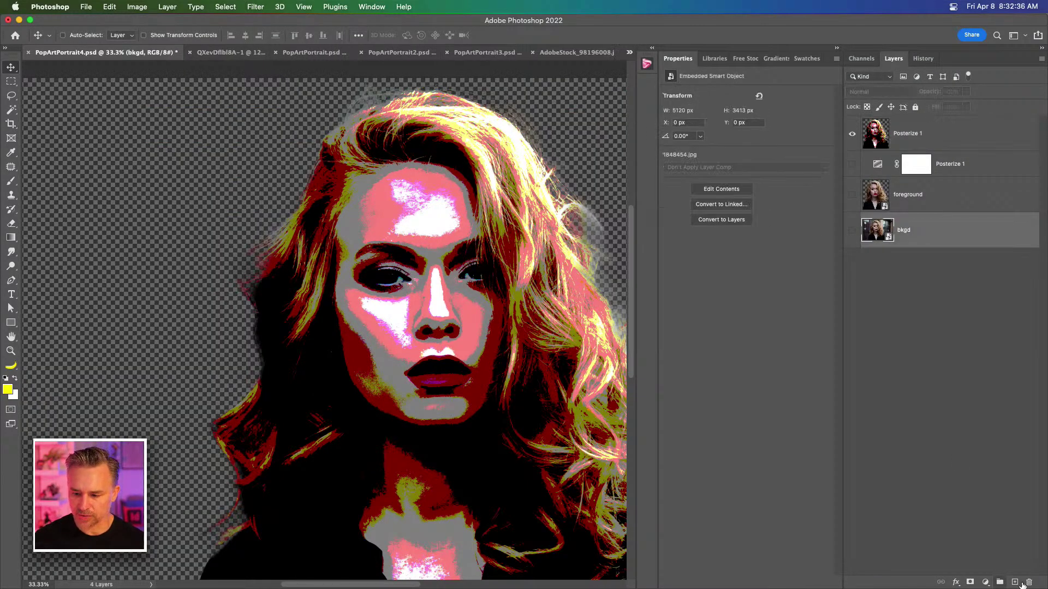
click(1015, 583)
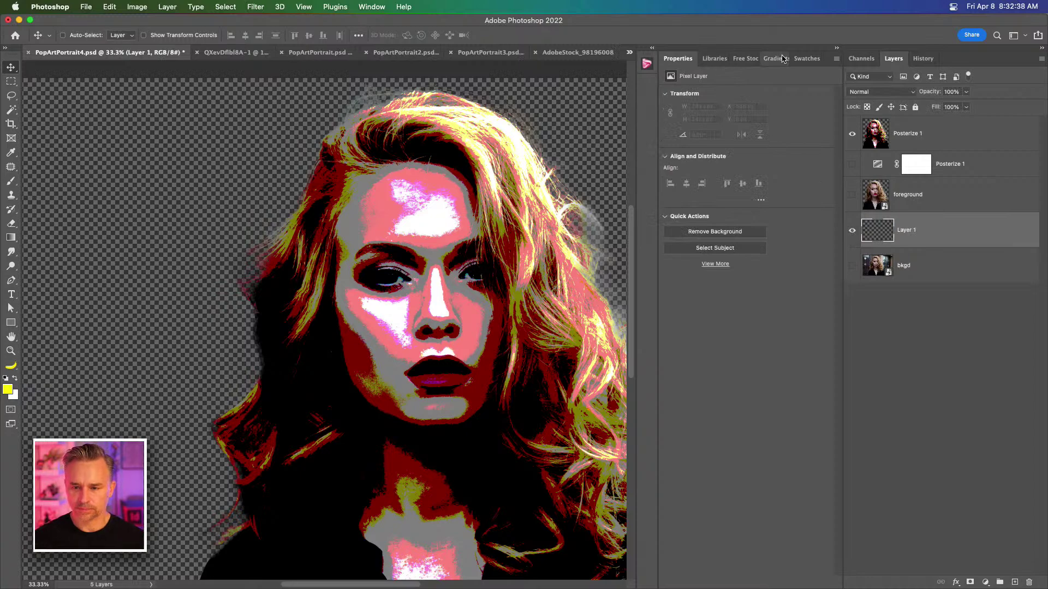
click(806, 59)
click(783, 240)
drag(786, 237, 892, 232)
Step: Inspect the posterized face edges up close, delete the merged copy, and show the foreground and Posterize adjustment layers again
drag(344, 240, 308, 237)
key(super+plus)
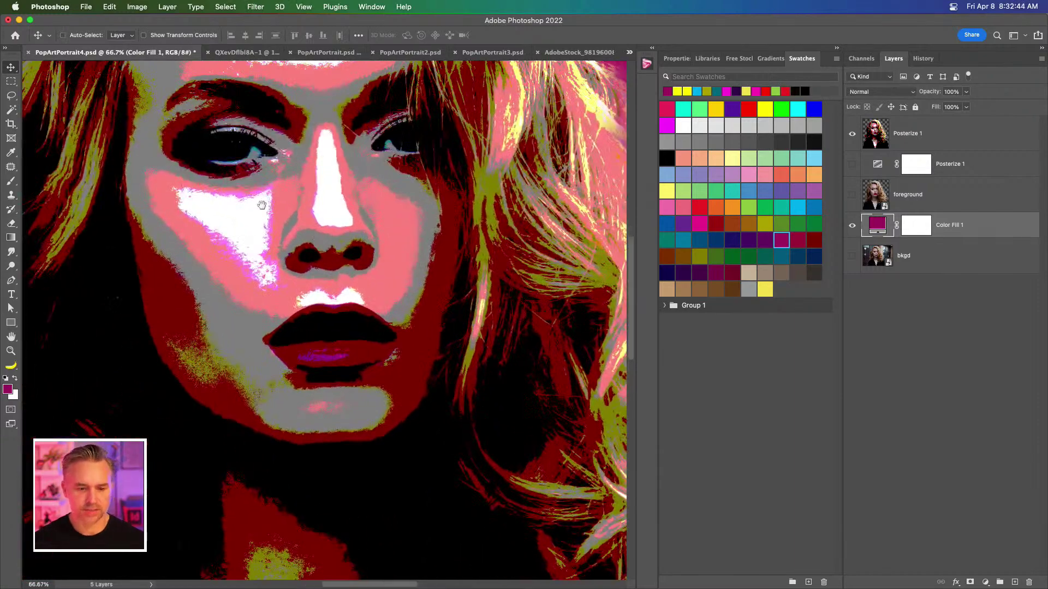
drag(261, 204, 288, 295)
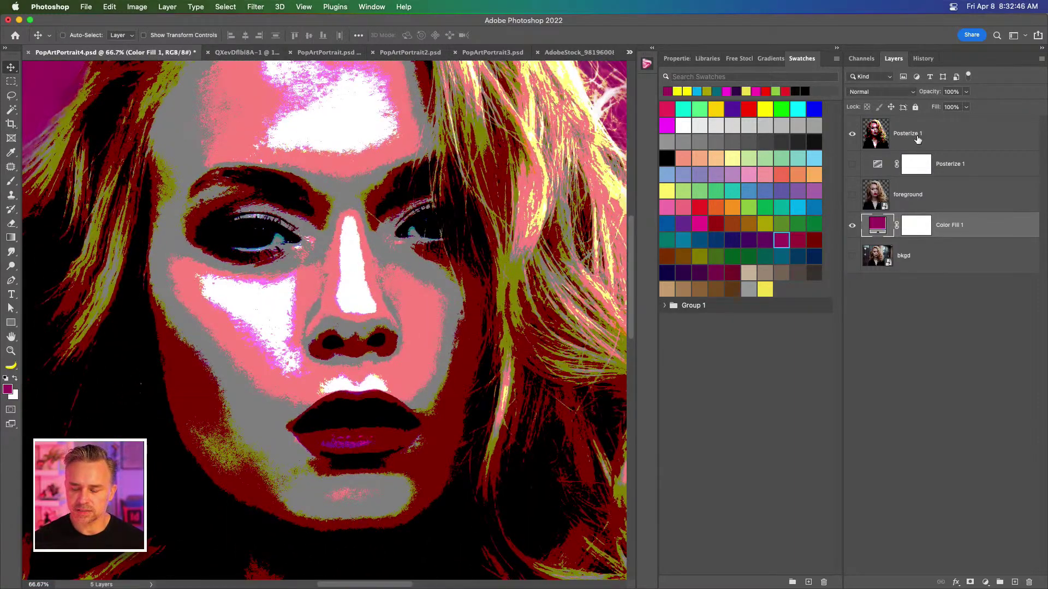
click(920, 142)
key(super+plus)
key(super+plus)
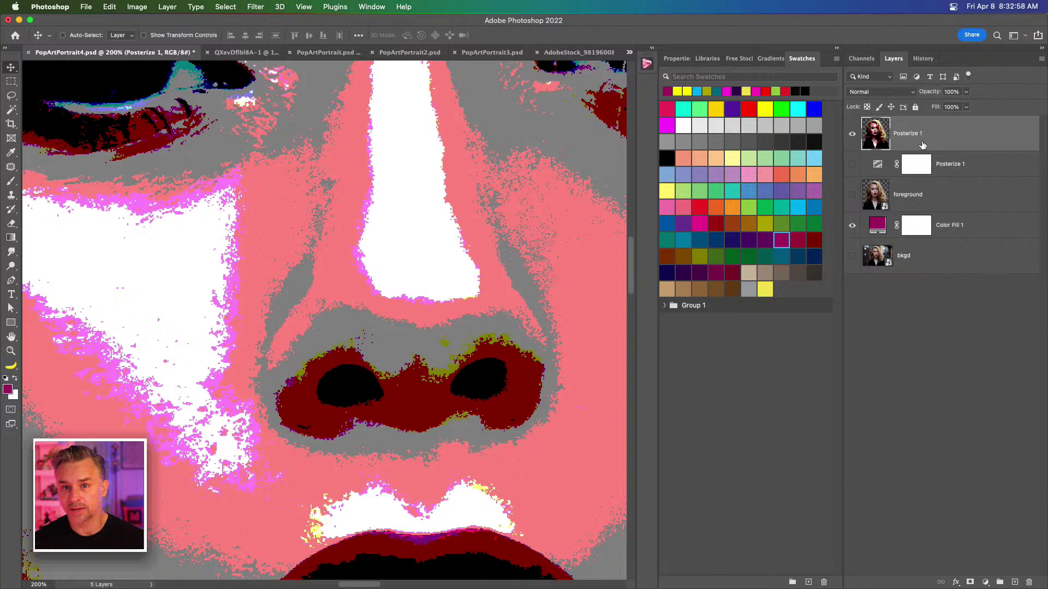
key(Delete)
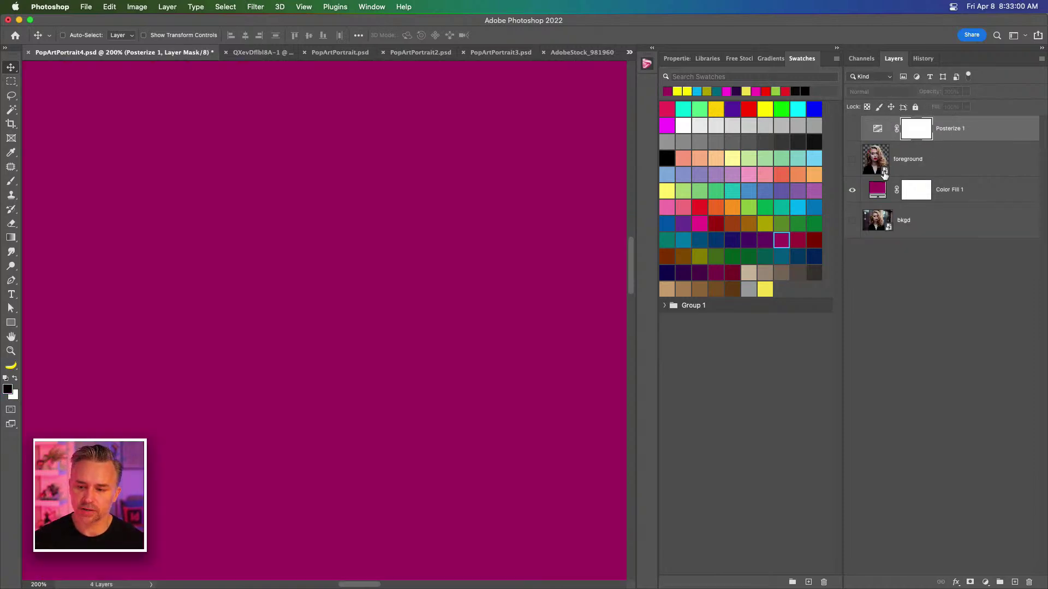
click(852, 158)
click(853, 132)
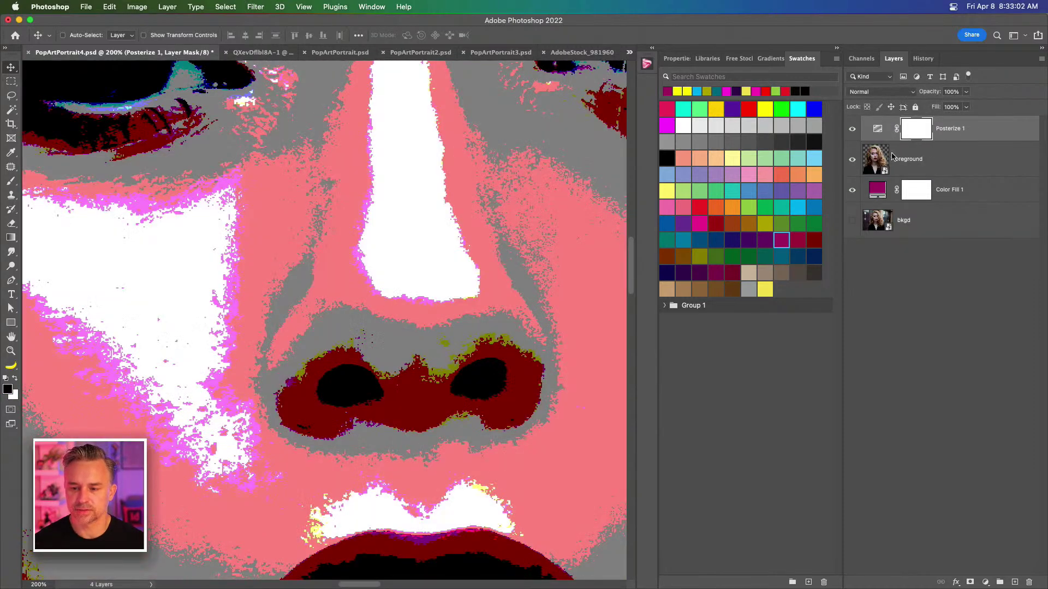
Step: Add a Levels adjustment layer between foreground and Posterize 1, with white input 241 and midtones 1.15
click(893, 158)
key(super+minus)
key(super+minus)
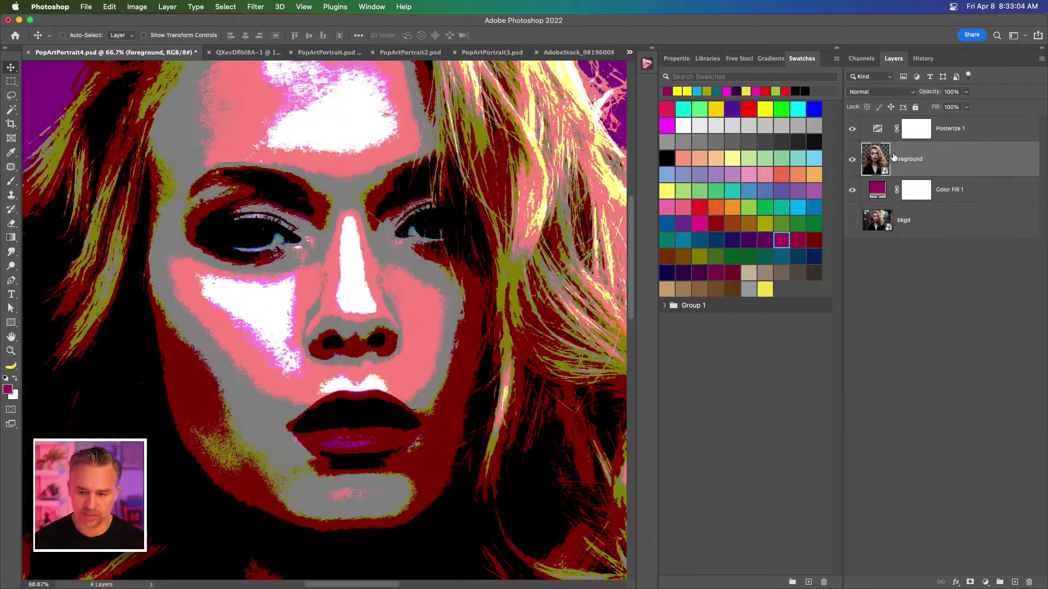
click(987, 583)
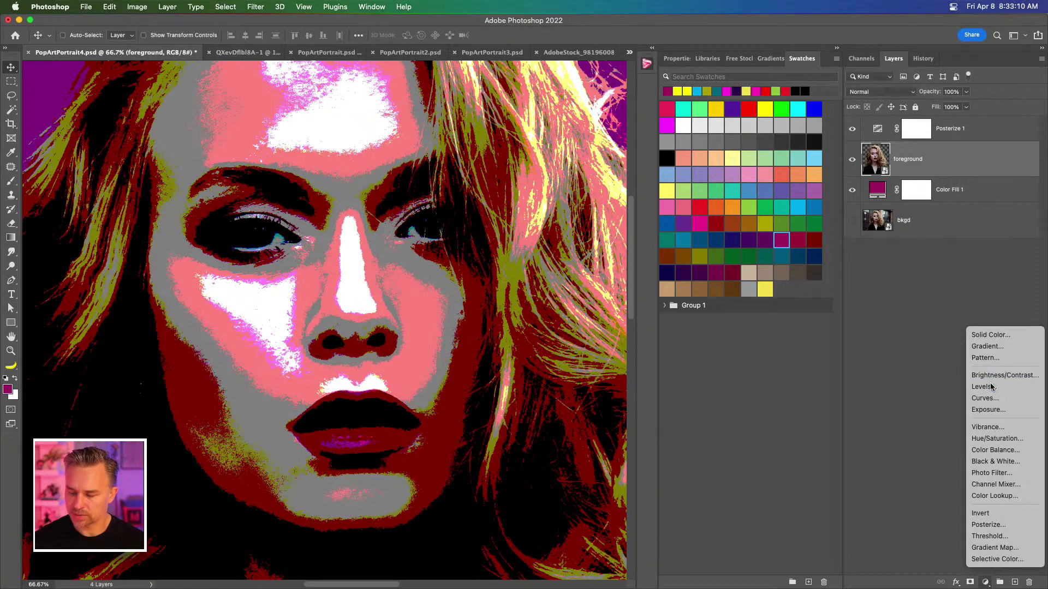
click(1004, 386)
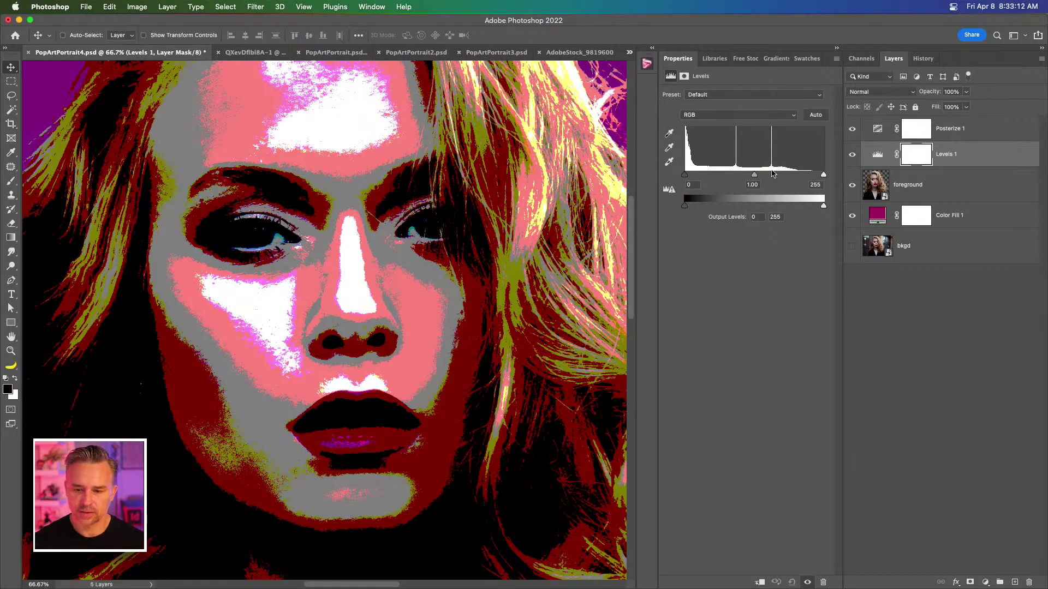
drag(824, 175, 816, 176)
click(851, 130)
click(851, 129)
drag(815, 176, 816, 176)
mouse_move(751, 178)
mouse_down()
mouse_move(760, 177)
mouse_move(744, 178)
mouse_up()
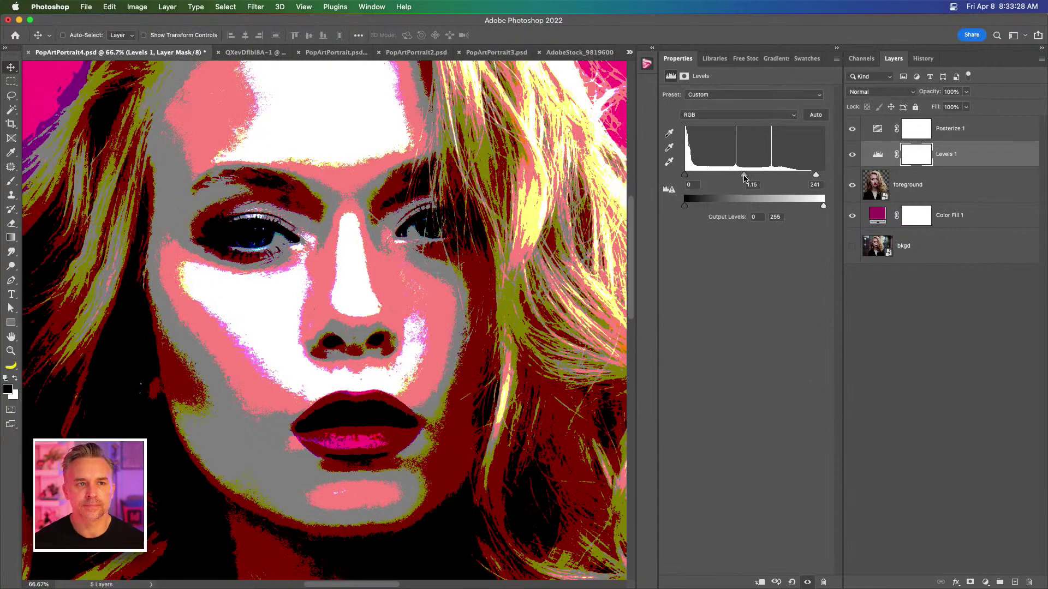
Step: Hide the magenta color fill and set the Posterize adjustment to 2 levels
click(950, 131)
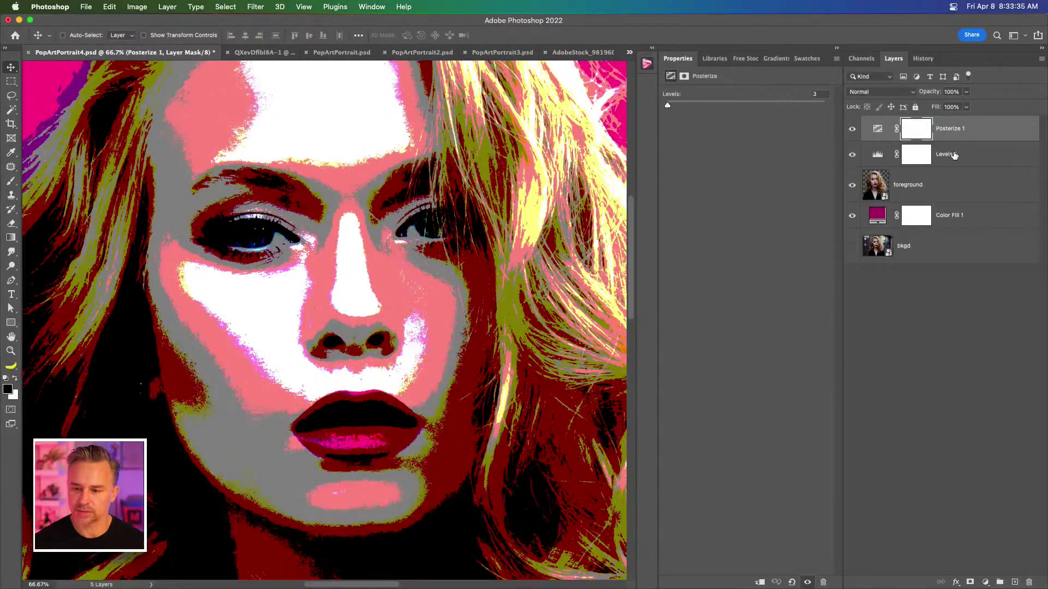
click(953, 156)
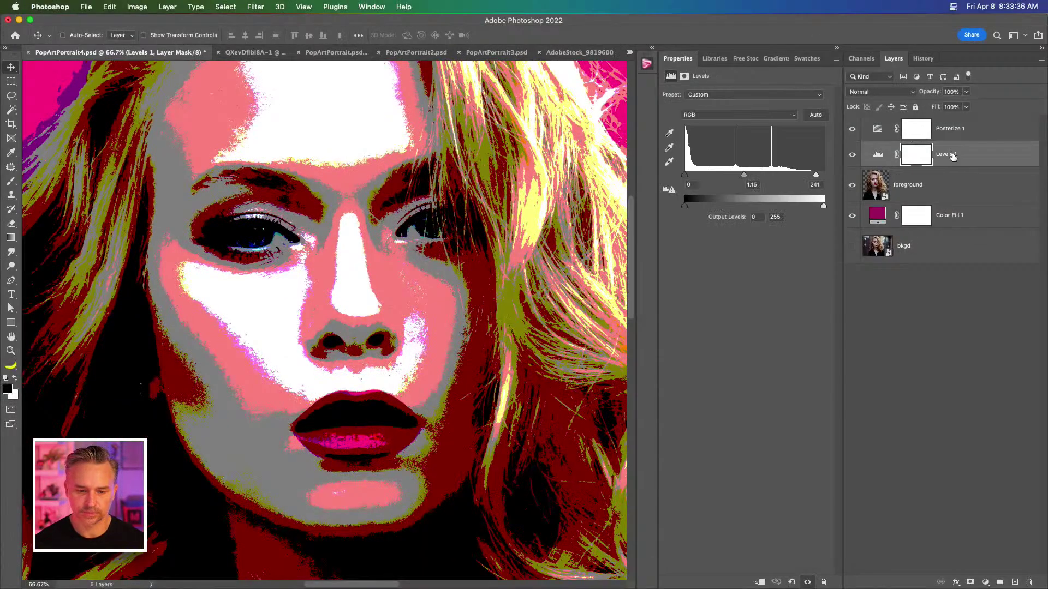
click(949, 130)
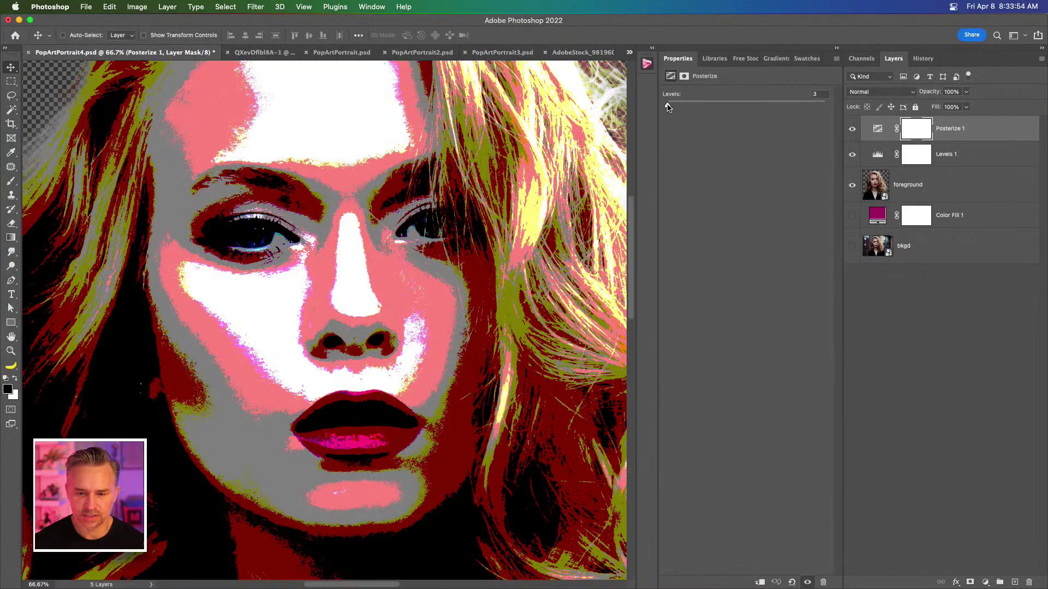
drag(668, 107, 665, 107)
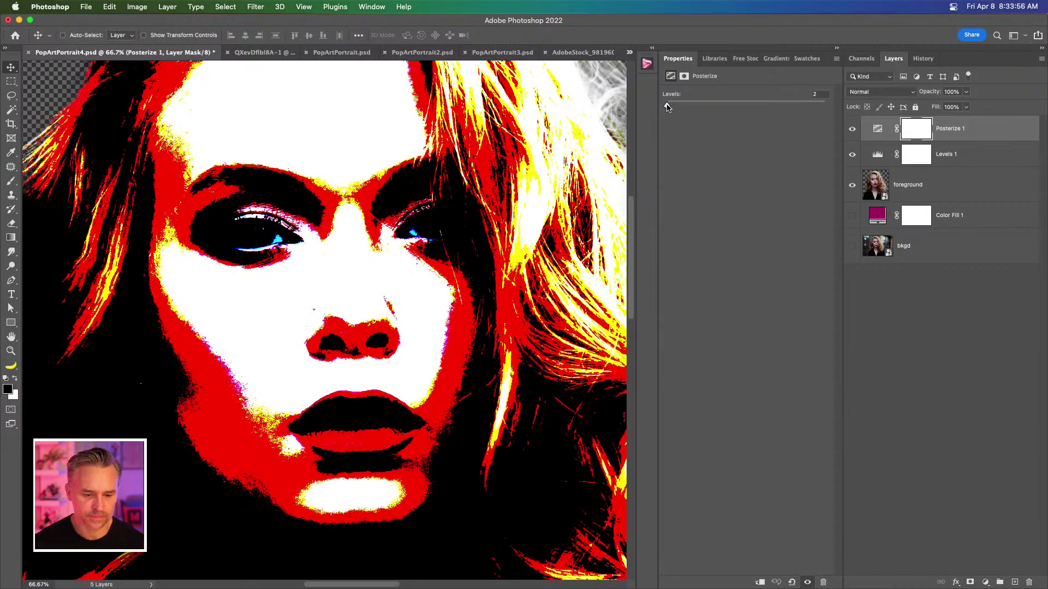
key(super+minus)
key(super+minus)
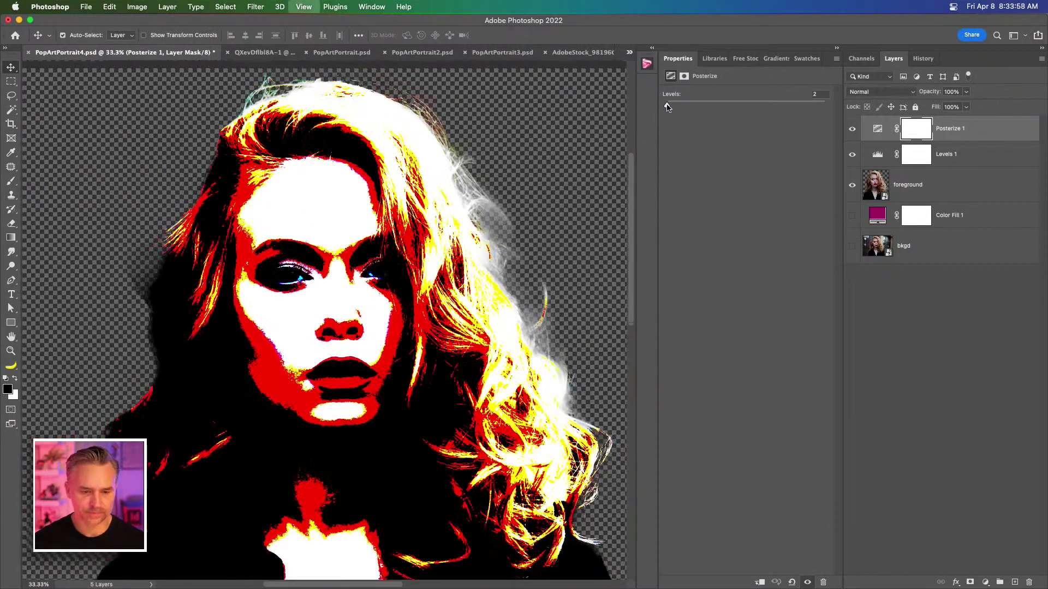
Step: Set the midtone input of the Levels 1 adjustment to 1.23 and inspect the face up close
click(963, 154)
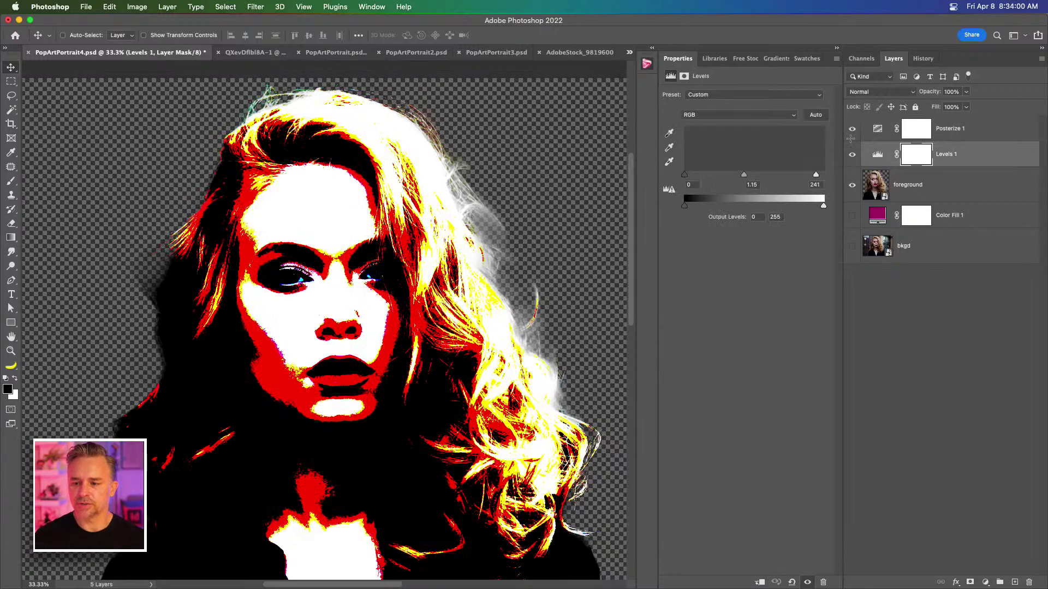
drag(745, 177, 741, 176)
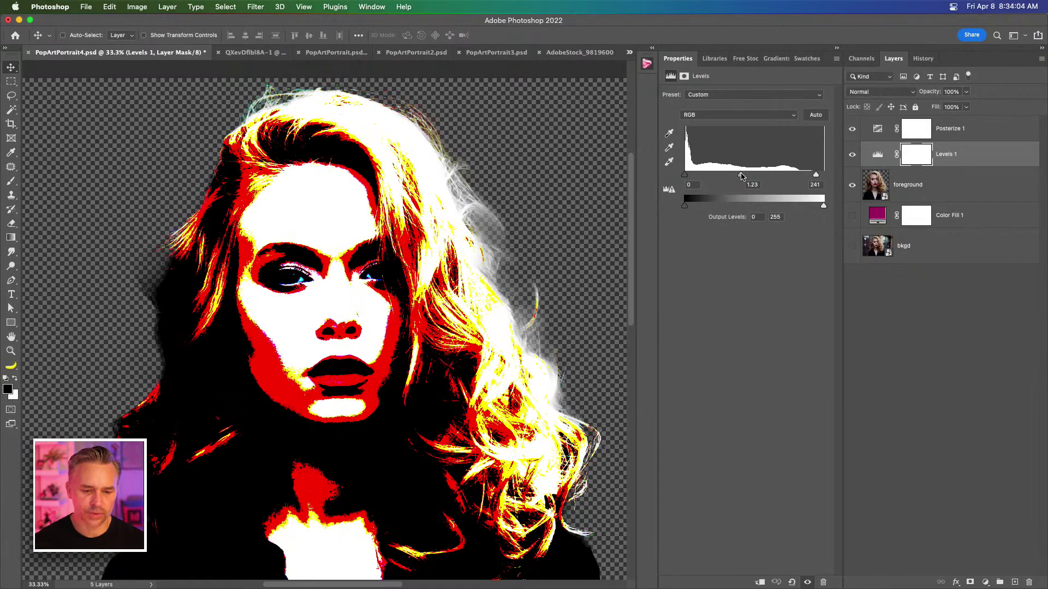
key(super+plus)
key(super+plus)
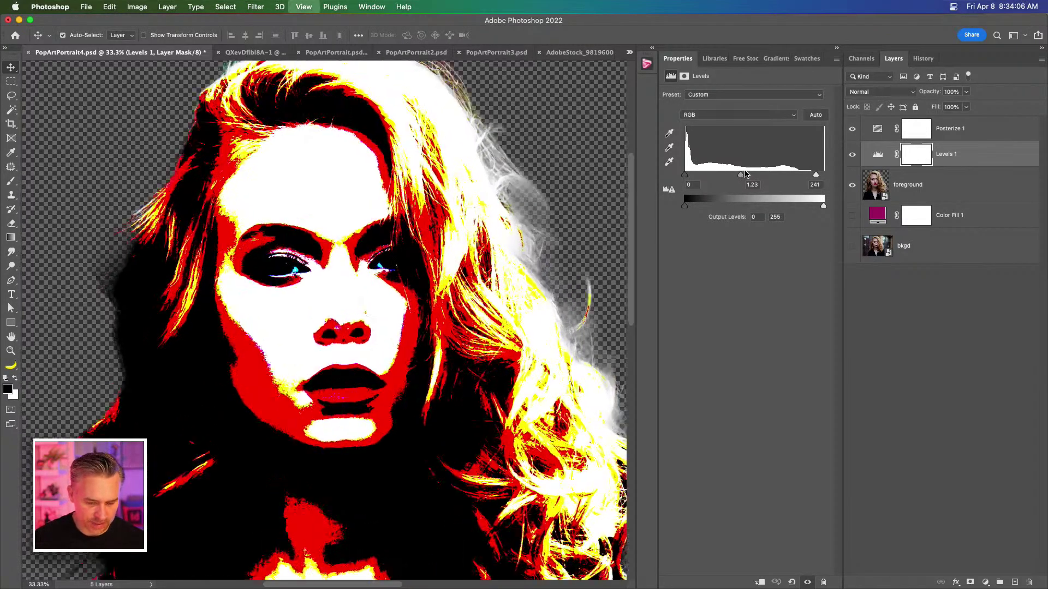
key(super+plus)
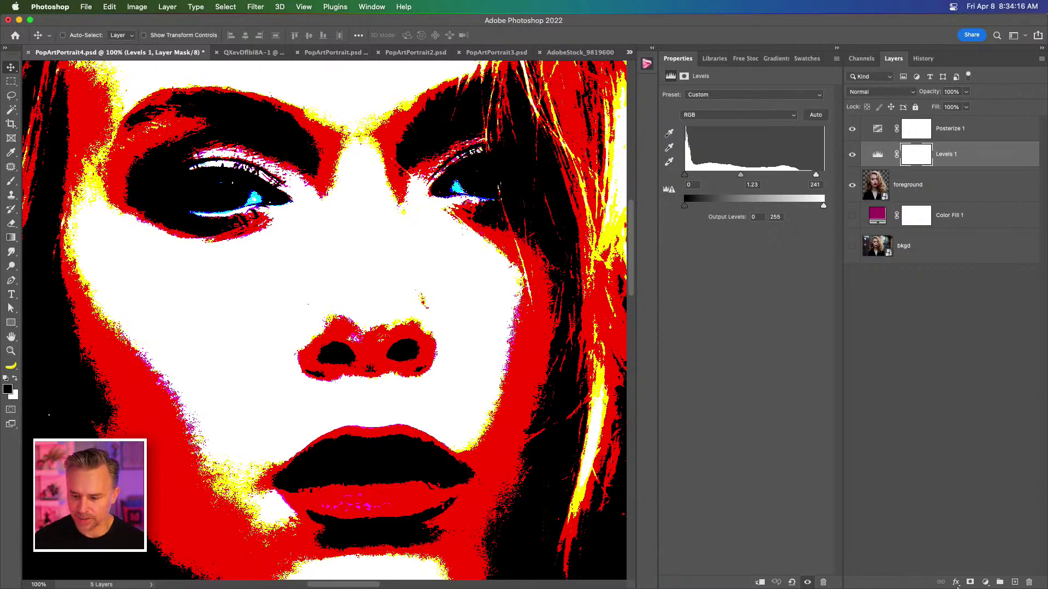
Step: Add a Threshold adjustment layer above Levels 1 with threshold level 136 and inspect the face edges up close
click(985, 583)
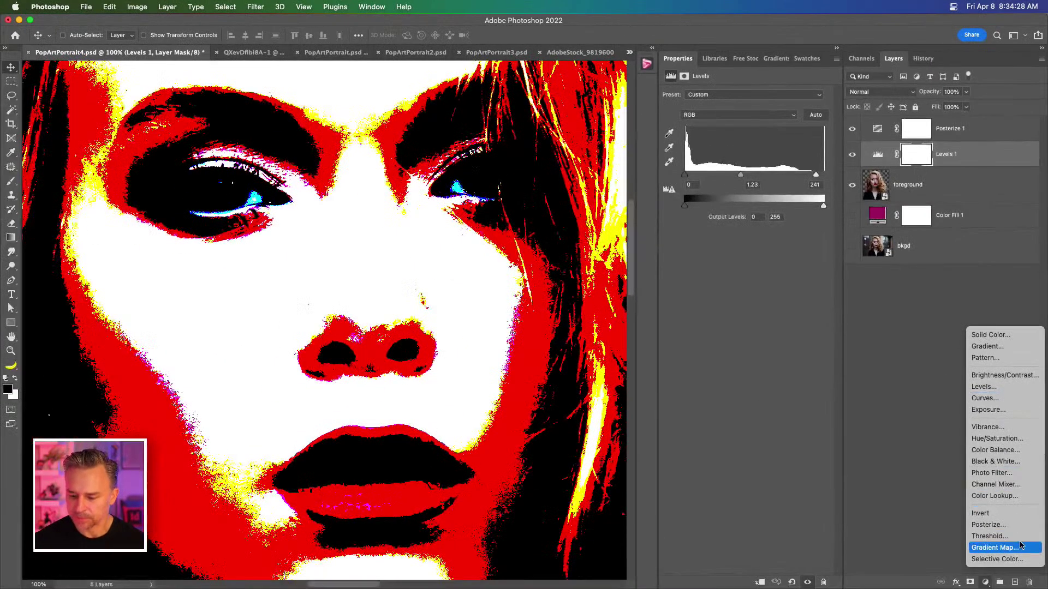
click(1019, 538)
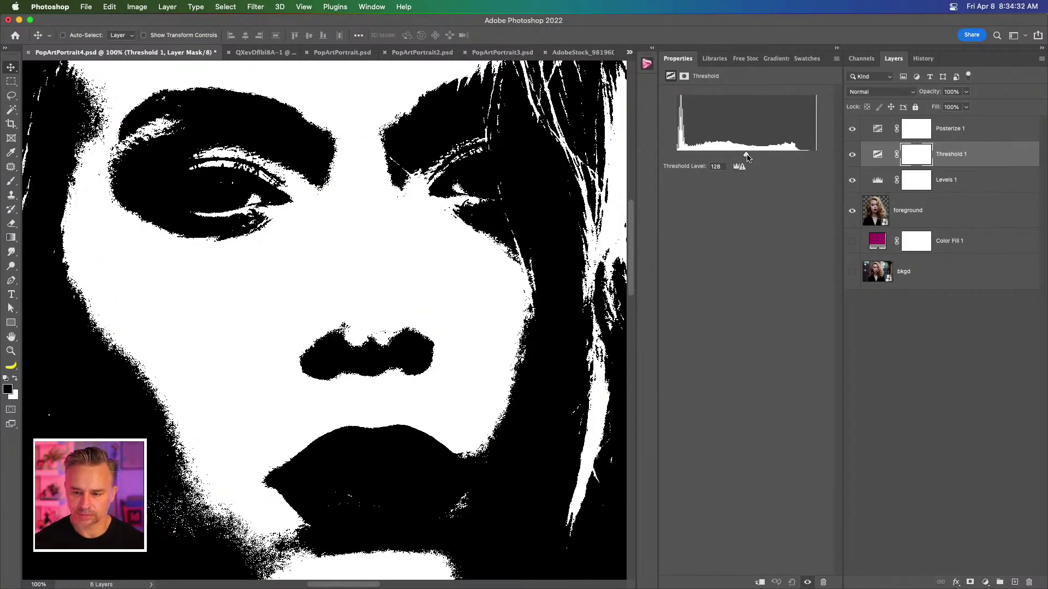
mouse_move(746, 158)
mouse_down()
mouse_move(732, 159)
mouse_move(779, 158)
mouse_move(730, 158)
mouse_move(747, 159)
mouse_up()
key(super+minus)
key(super+minus)
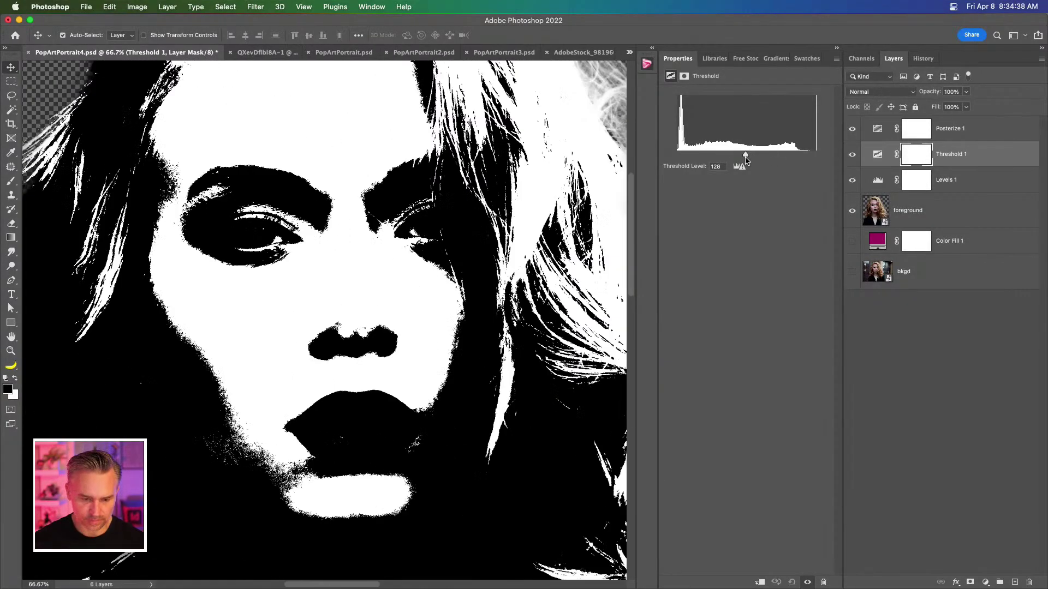
mouse_move(743, 159)
mouse_down()
mouse_move(755, 157)
mouse_move(733, 159)
mouse_move(760, 158)
mouse_move(734, 158)
mouse_move(751, 158)
mouse_up()
scroll(242, 299, up, 5)
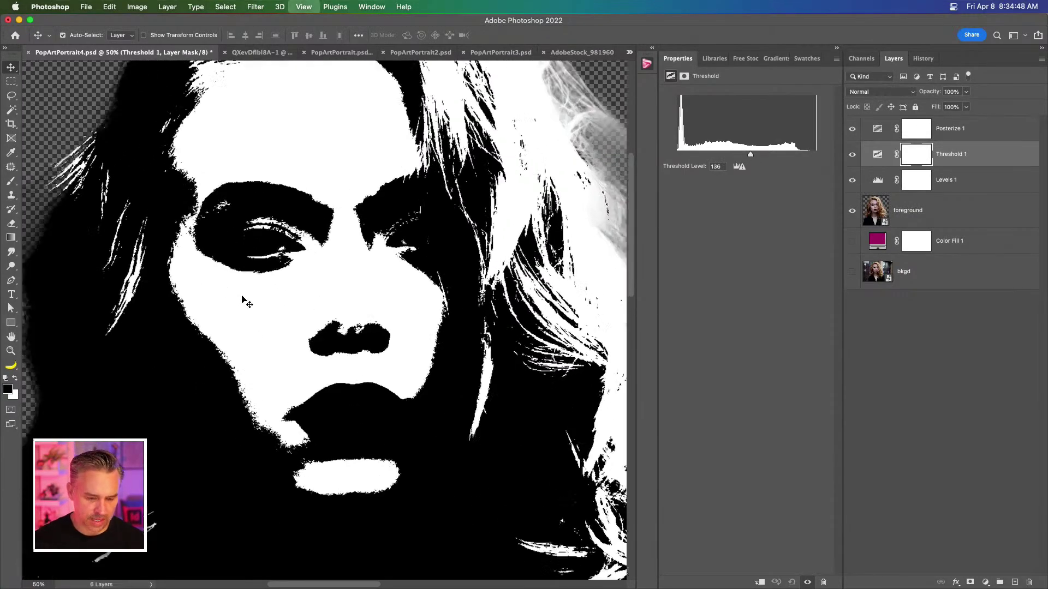
drag(208, 335, 513, 213)
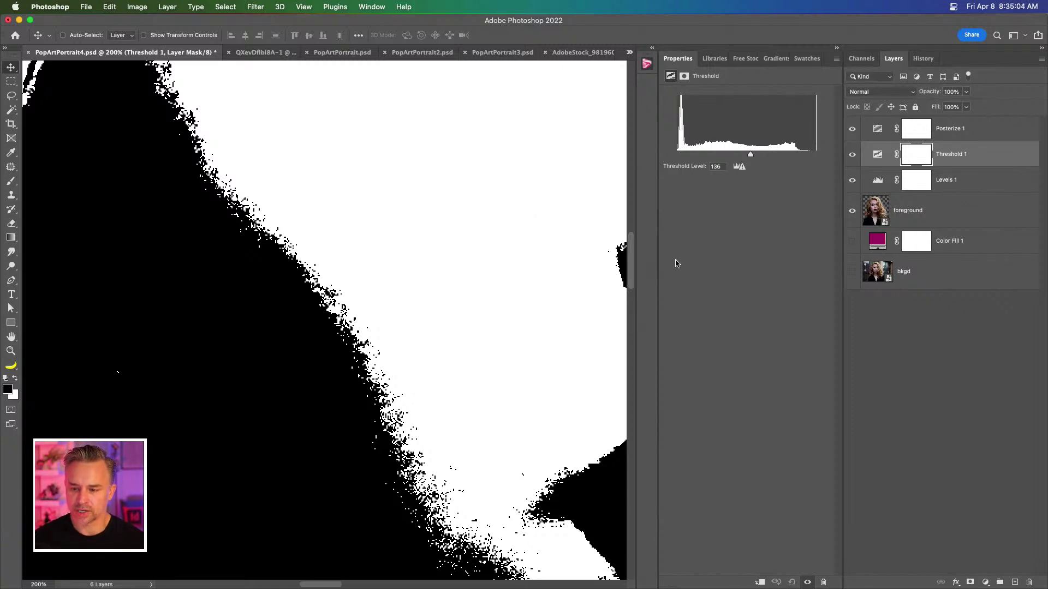
key(super+minus)
key(super+minus)
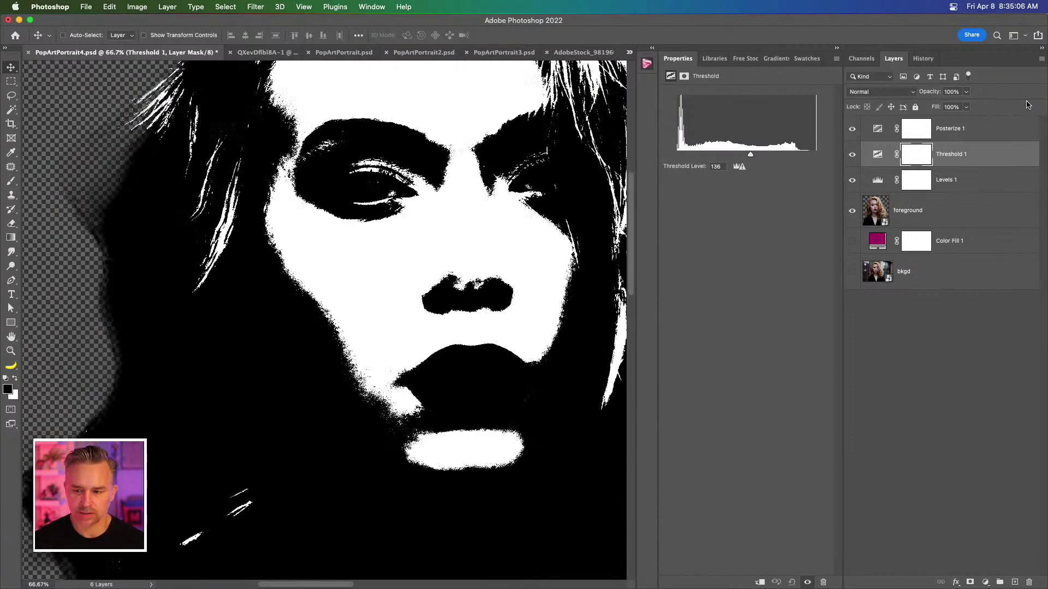
Step: Hide the Posterize, Threshold and Levels adjustment layers, then select the foreground layer and examine the cheek's skin texture
drag(852, 128, 852, 180)
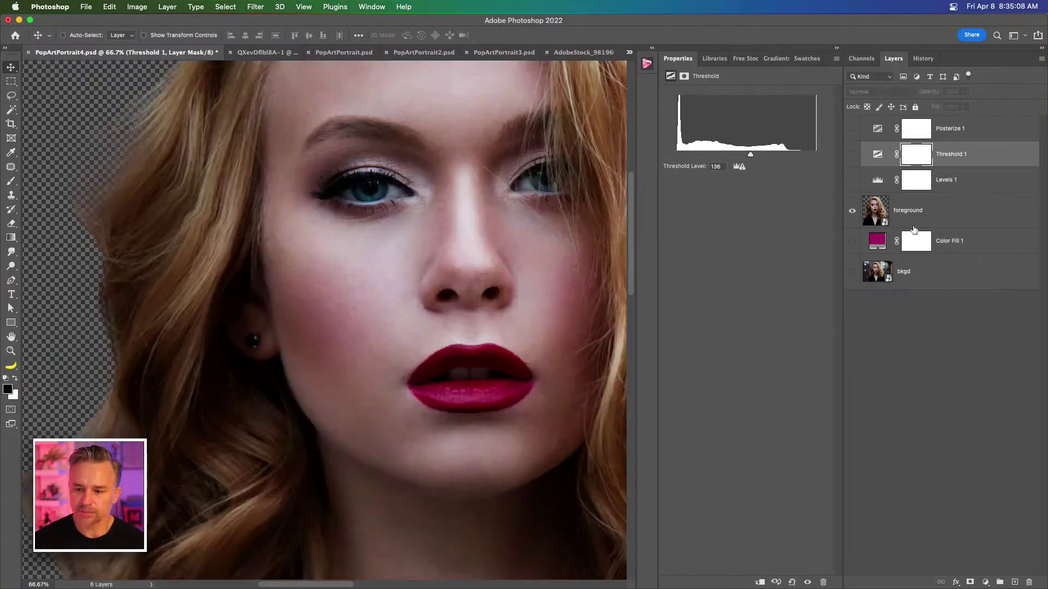
click(914, 218)
drag(346, 273, 304, 262)
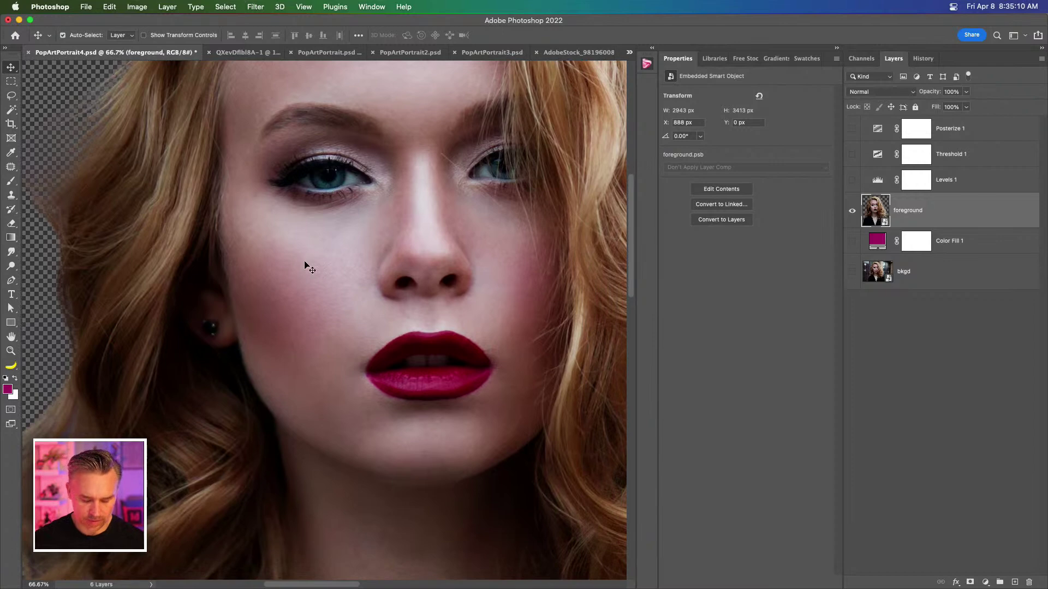
key(super+plus)
key(super+plus)
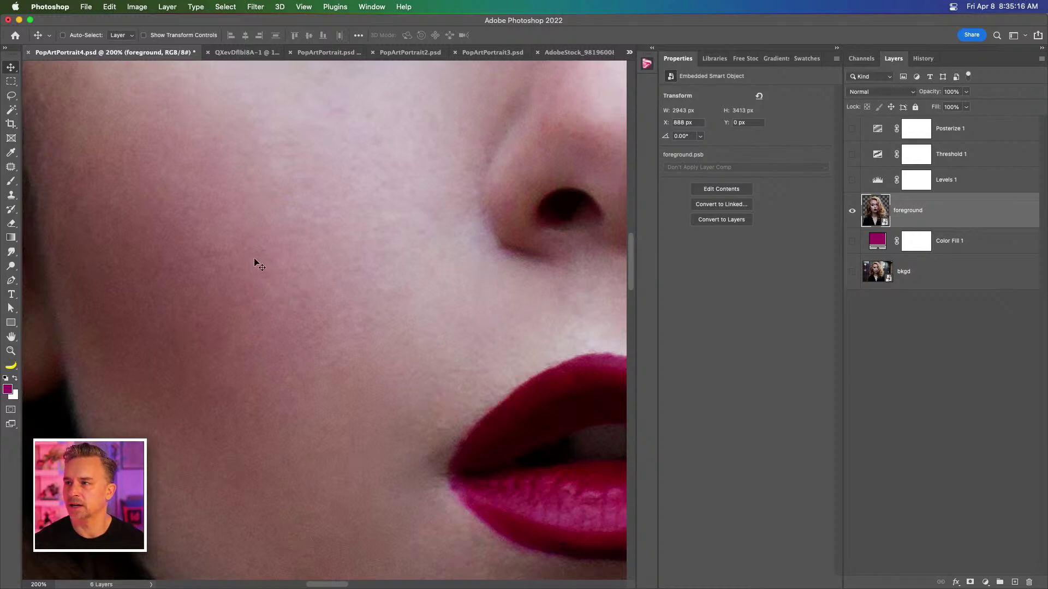
Step: Open Neural Filters on the foreground layer and enable Skin Smoothing with Blur at 100
click(255, 7)
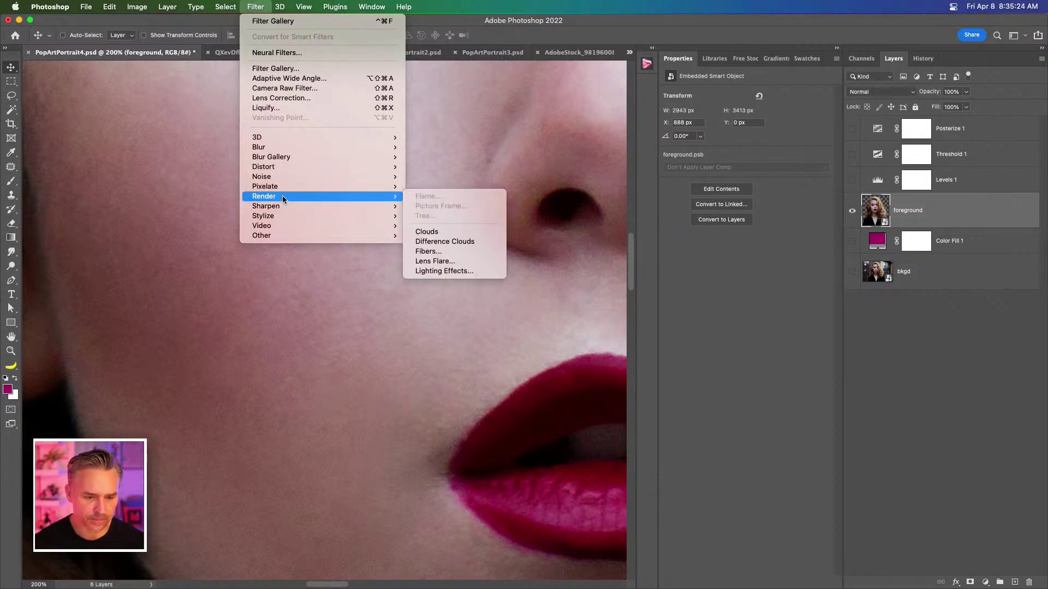
mouse_move(278, 207)
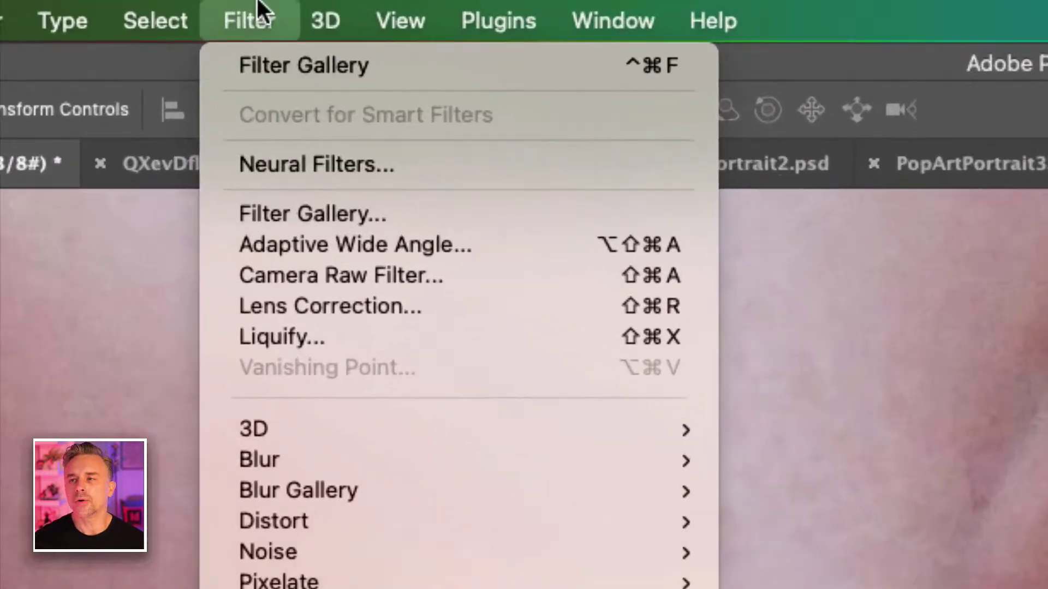
click(283, 164)
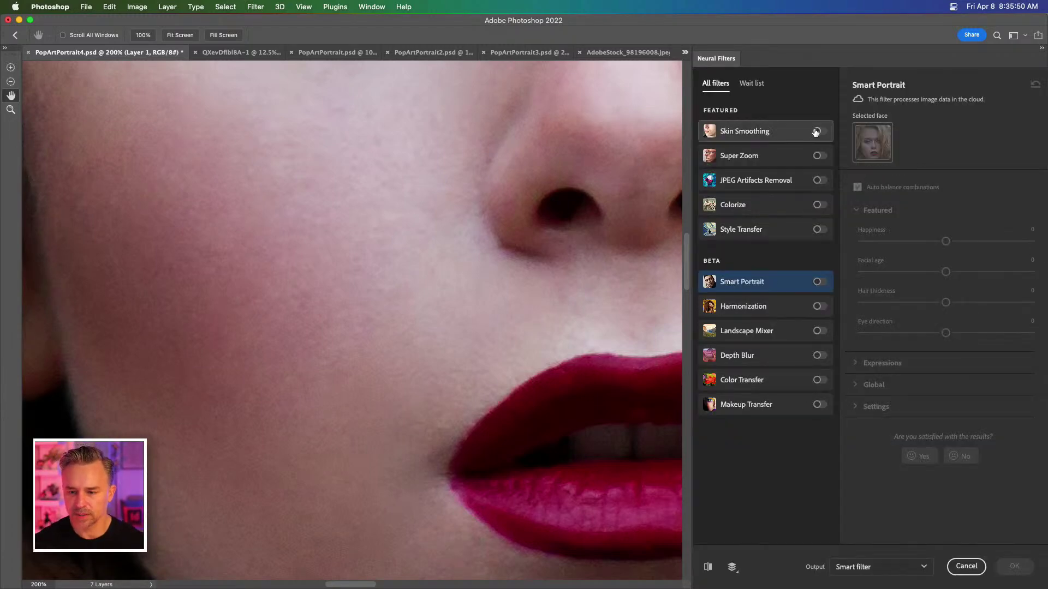
click(816, 131)
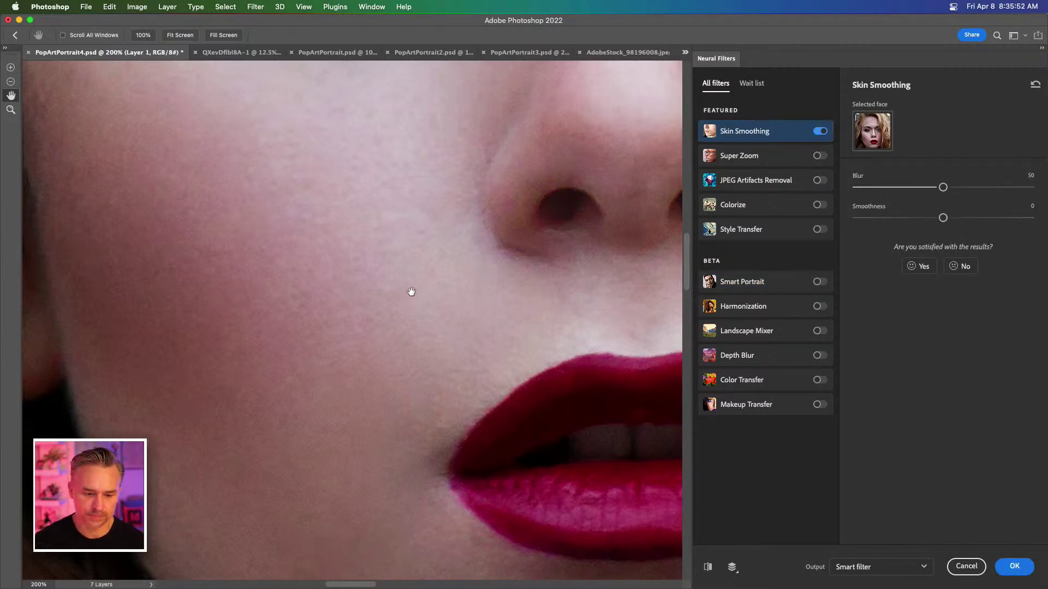
drag(942, 188, 1018, 189)
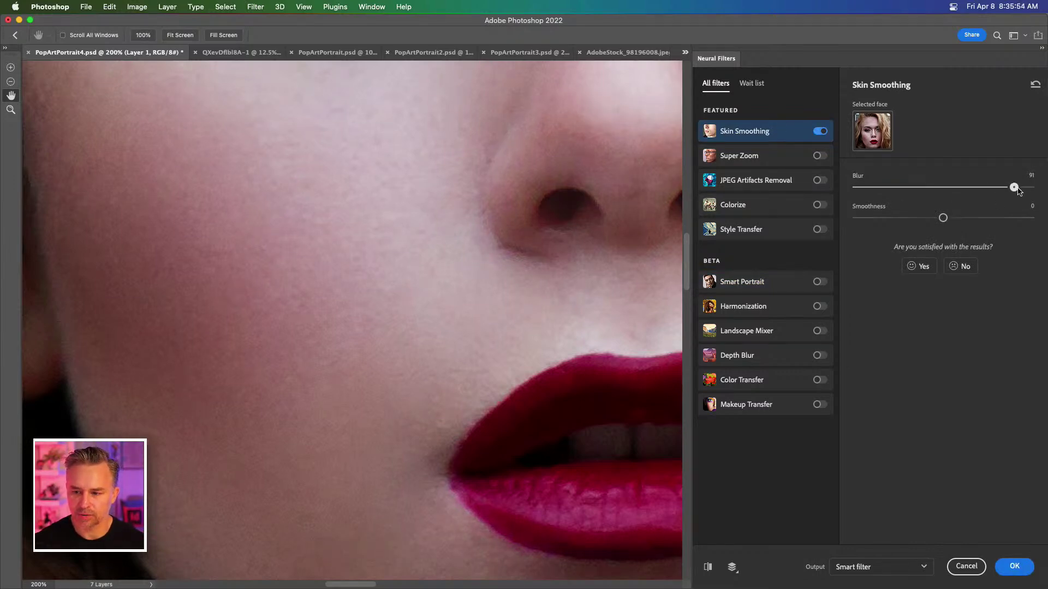
key(super+minus)
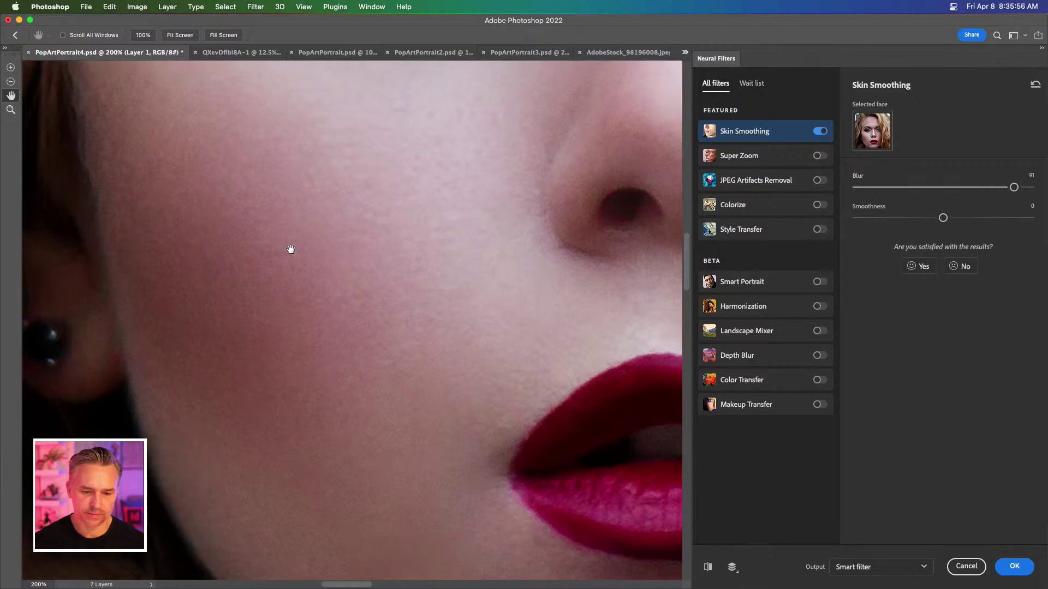
key(super+minus)
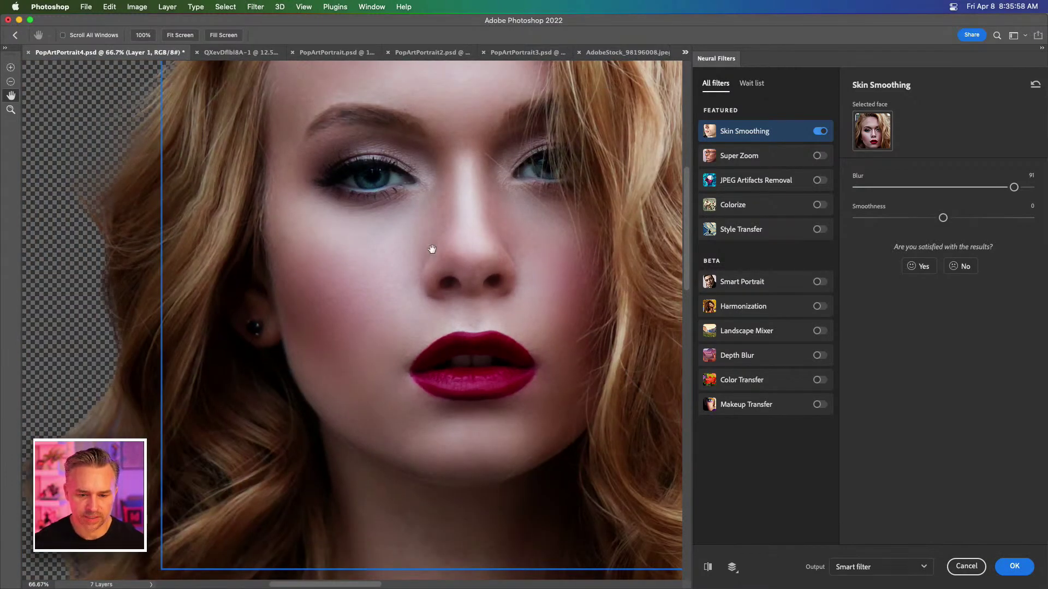
key(super+plus)
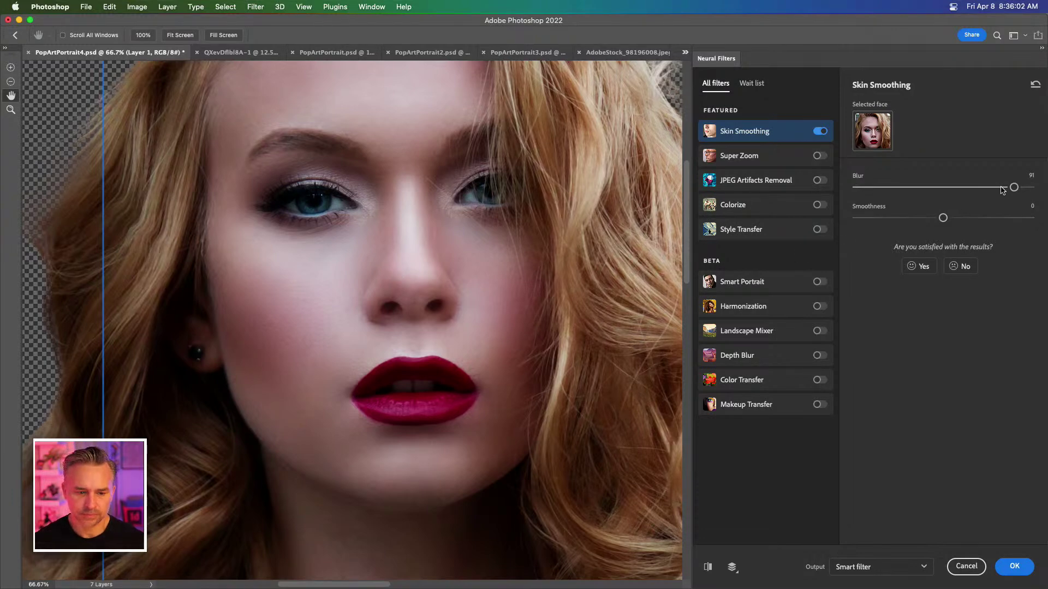
drag(1014, 188, 1044, 188)
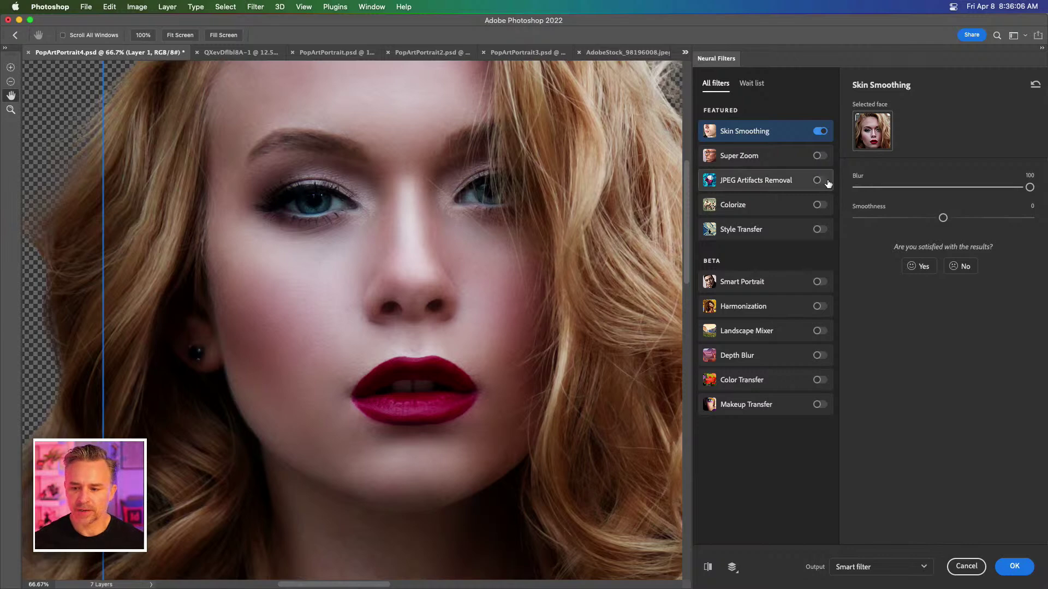
Step: Compare the original and smoothed skin, set Smoothness to +50, and apply the Skin Smoothing as a smart filter
click(707, 568)
click(707, 569)
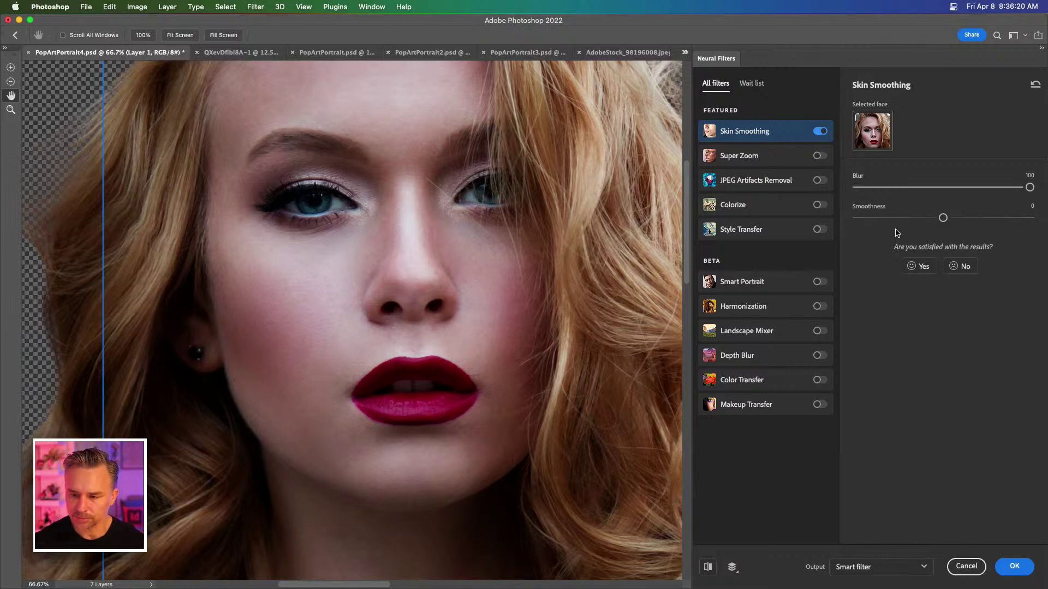
drag(943, 218, 1045, 223)
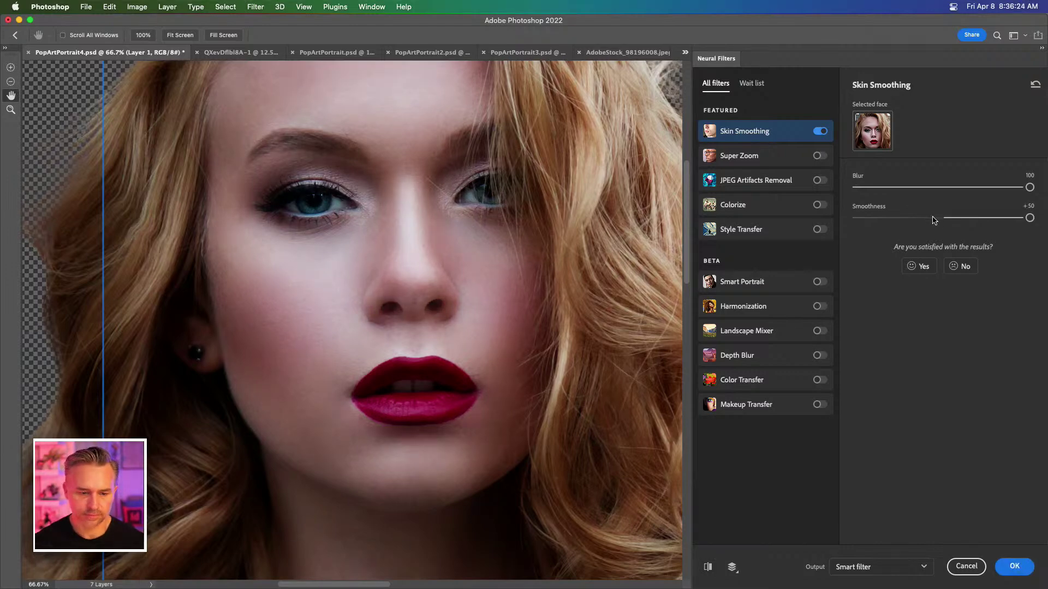
click(1014, 567)
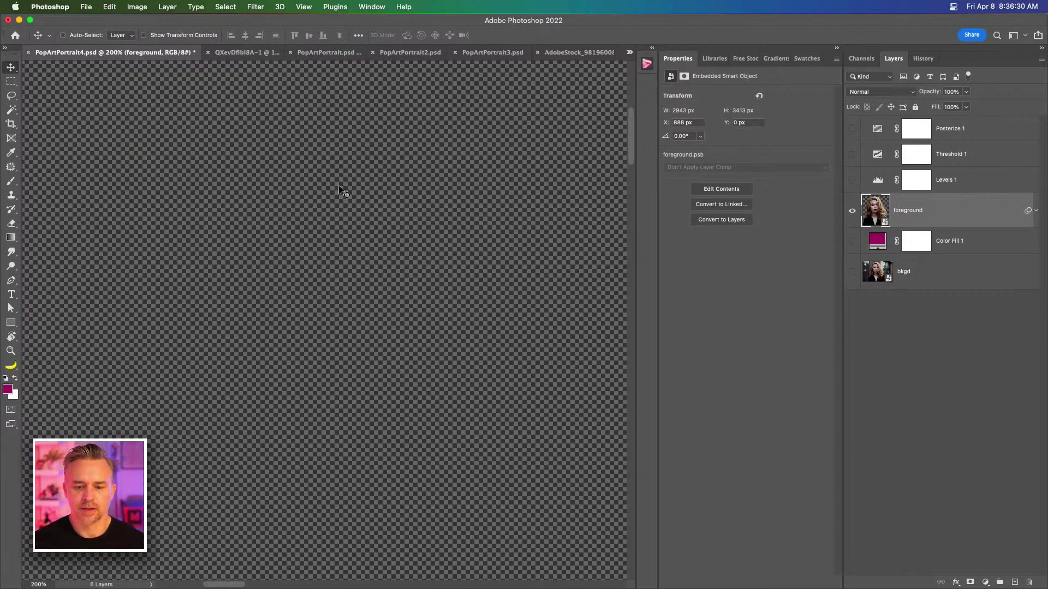
Step: Check the smoothed face up close and show the Posterize 1 adjustment layer again
key(super+0)
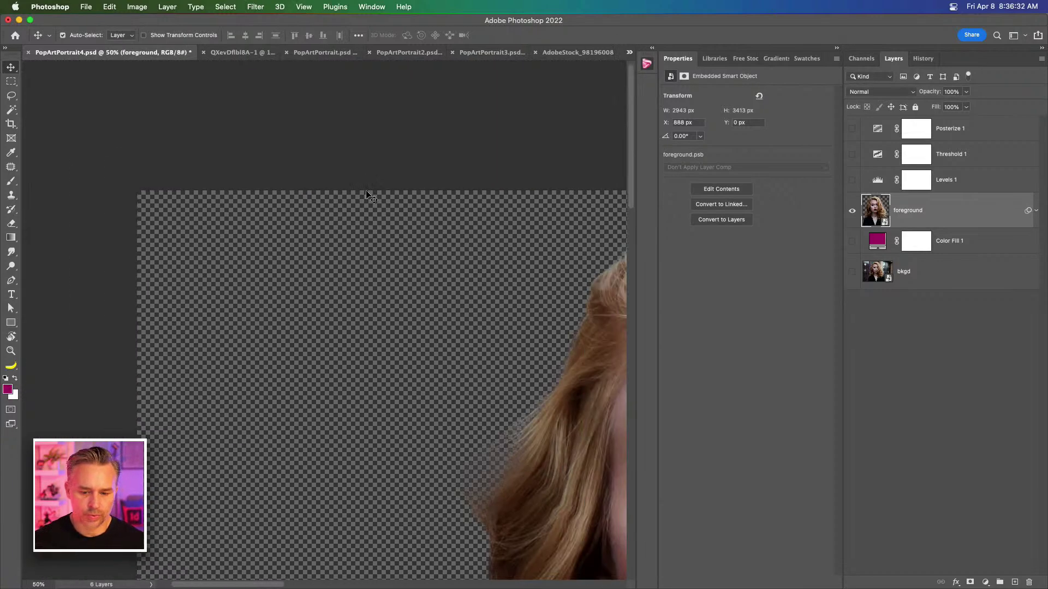
key(super+equal)
key(super+equal)
key(super+equal)
key(super+equal)
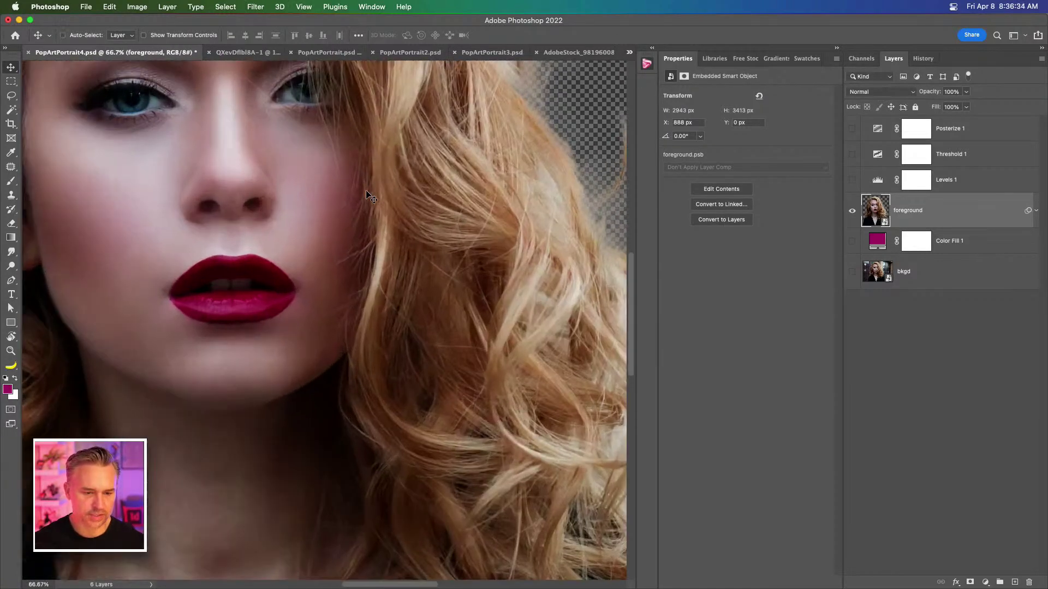
drag(368, 198, 363, 297)
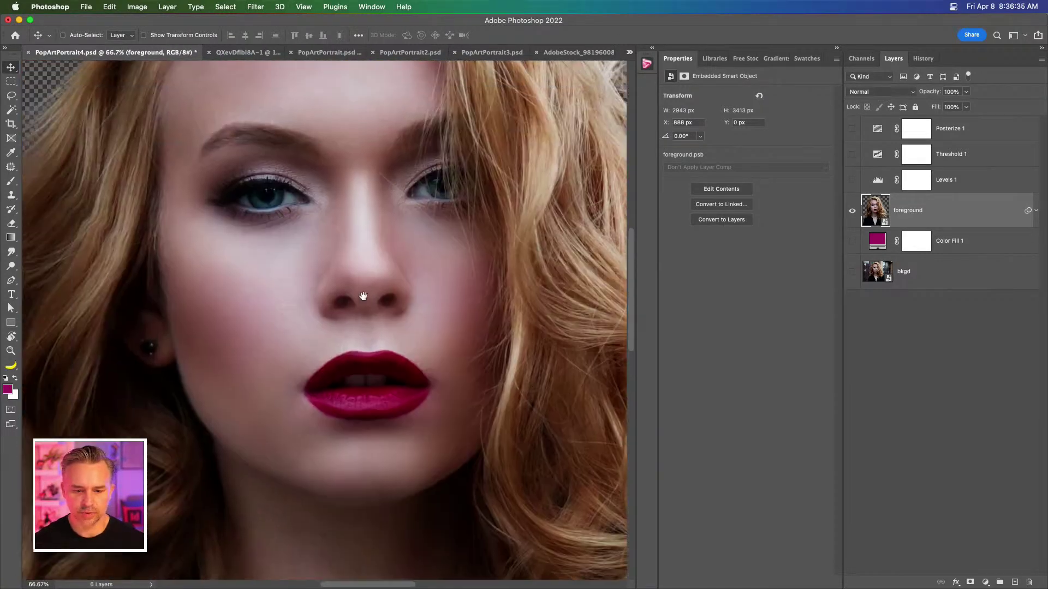
click(852, 181)
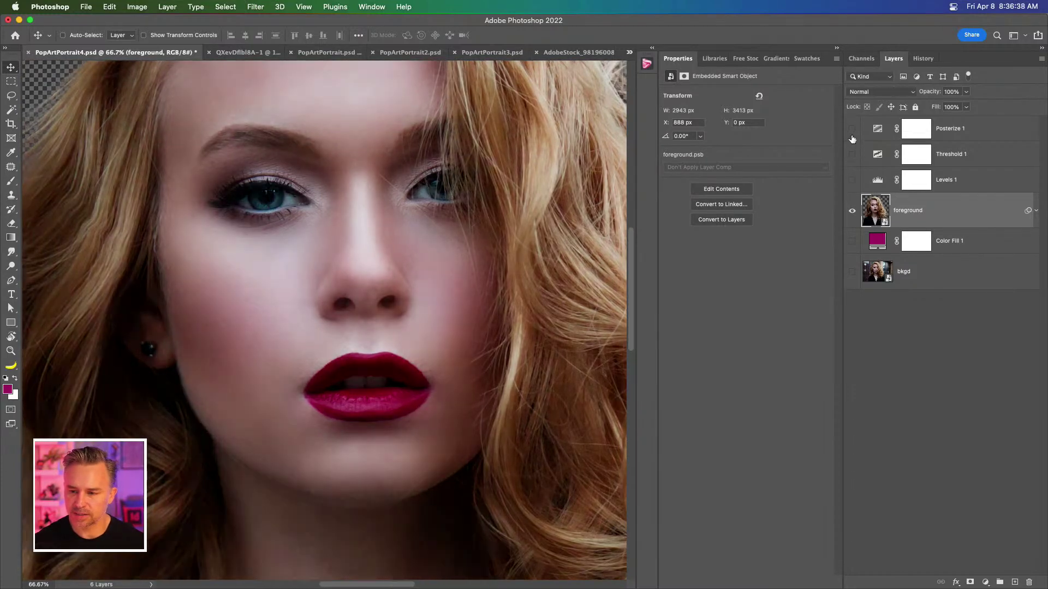
click(852, 130)
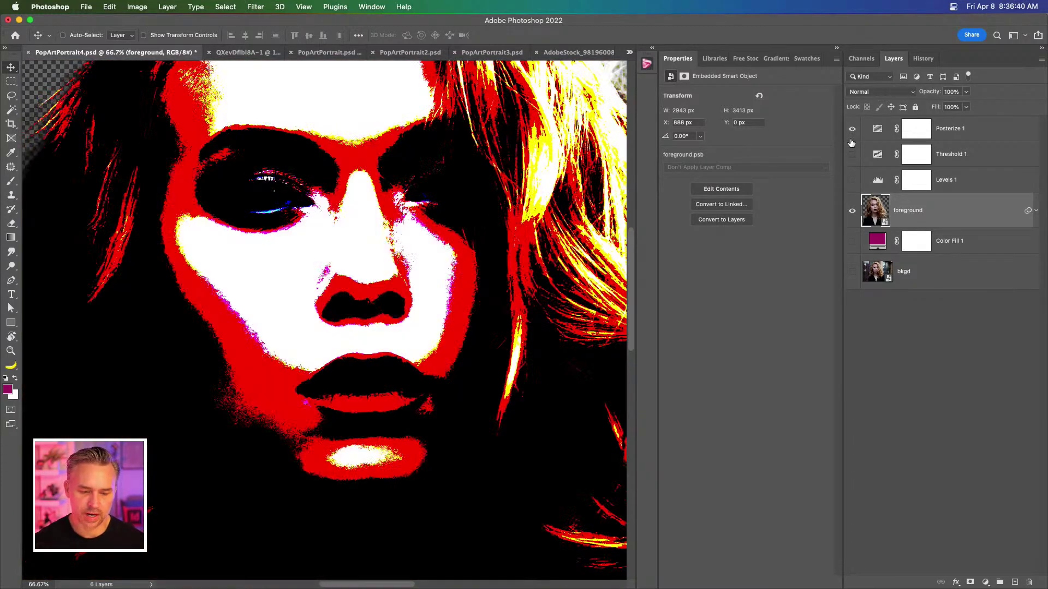
Step: Compare the posterized face with and without the Threshold 1 adjustment, leaving that layer hidden
click(878, 161)
click(852, 157)
click(852, 157)
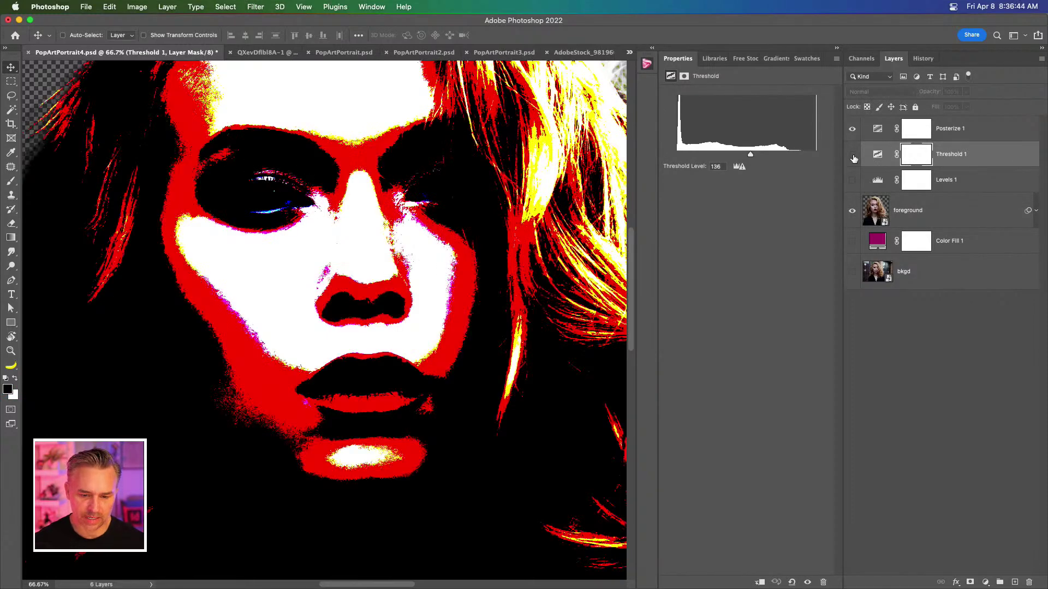
click(852, 157)
click(852, 157)
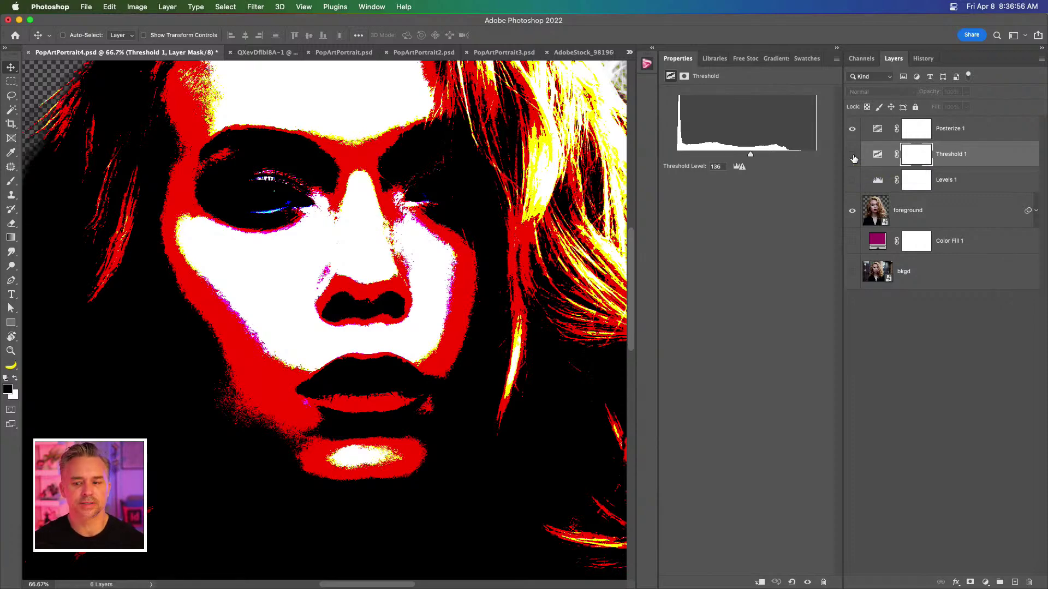
click(855, 159)
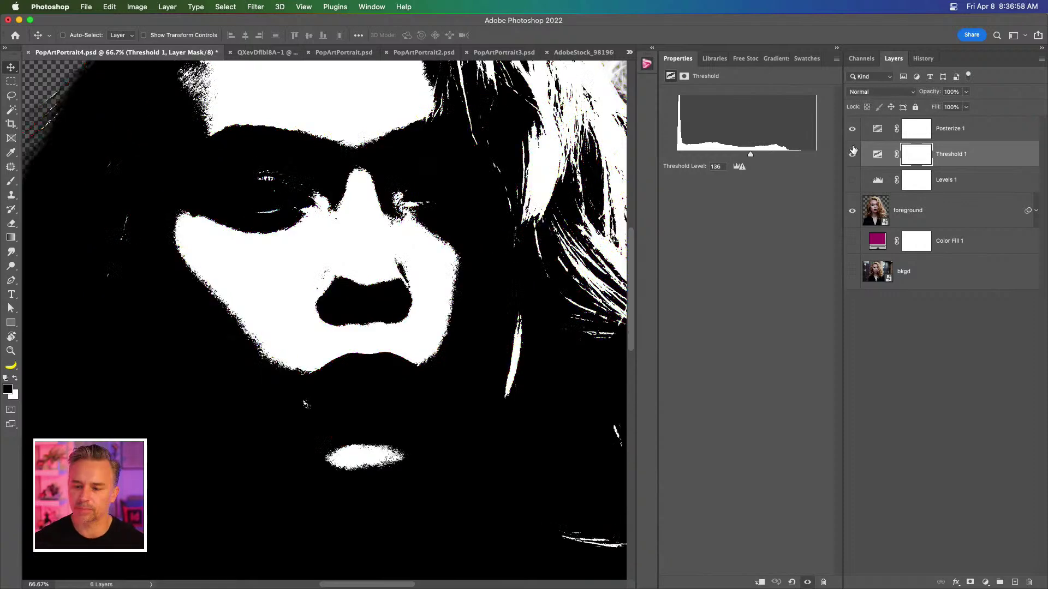
click(854, 163)
Step: Show the Levels 1 adjustment and the magenta Color Fill 1 layer again
click(852, 182)
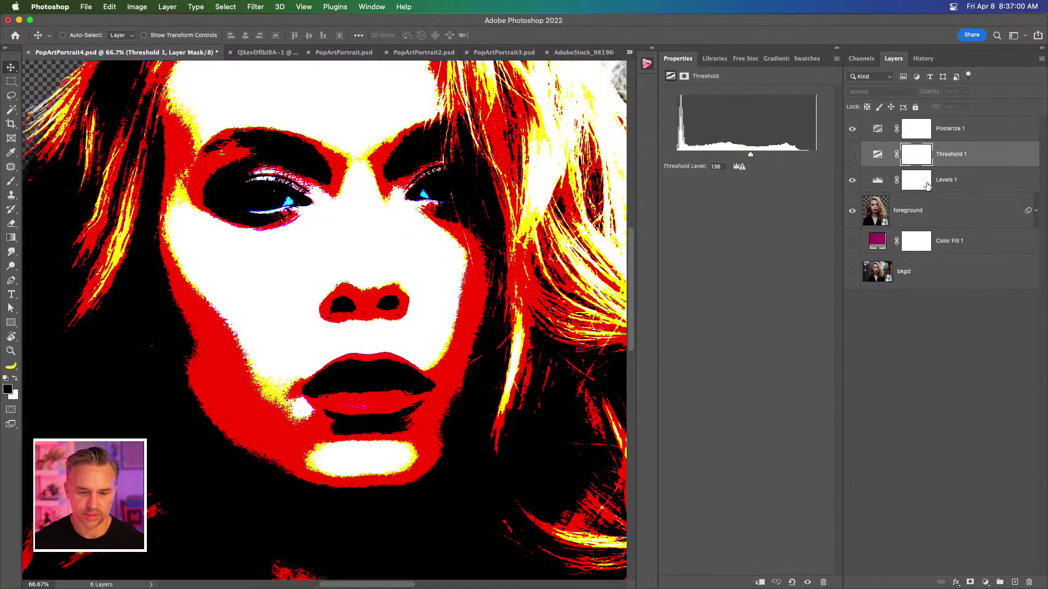
click(949, 182)
key(super+minus)
key(super+minus)
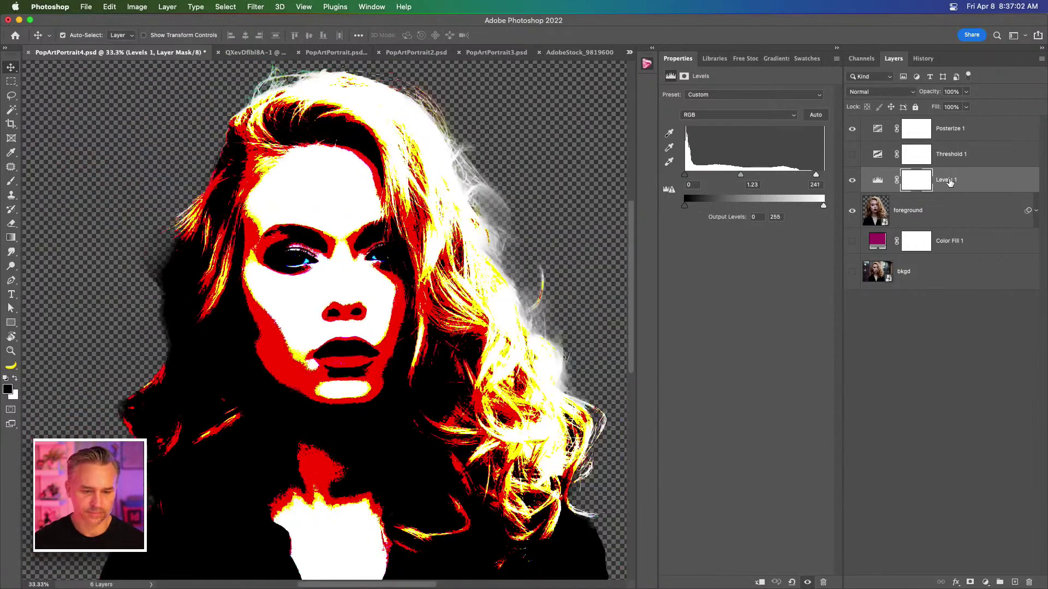
click(853, 242)
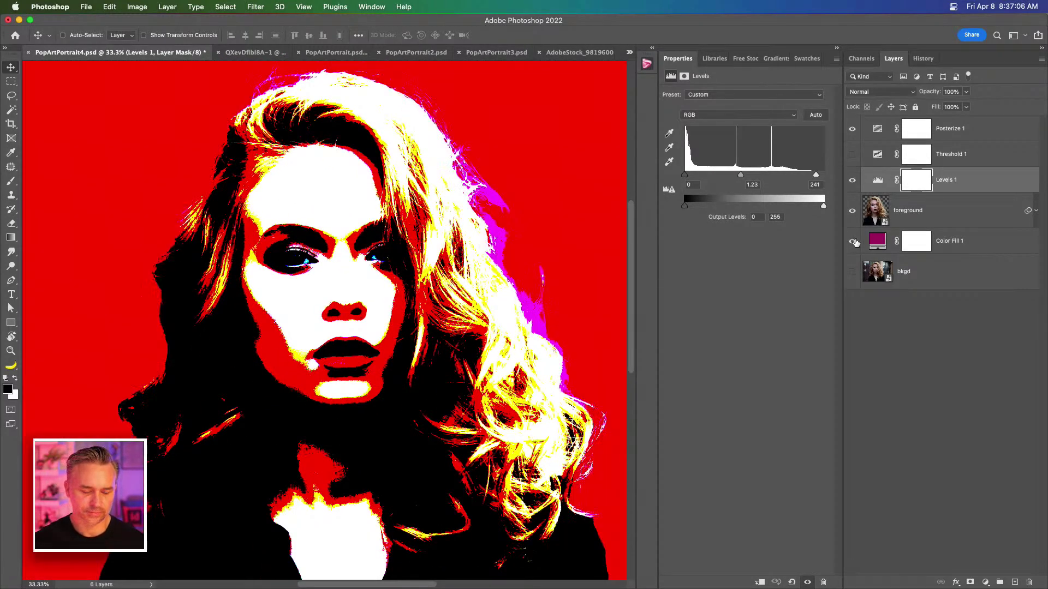
Step: Inspect the posterized face up close and select the foreground layer
key(super+equal)
key(super+equal)
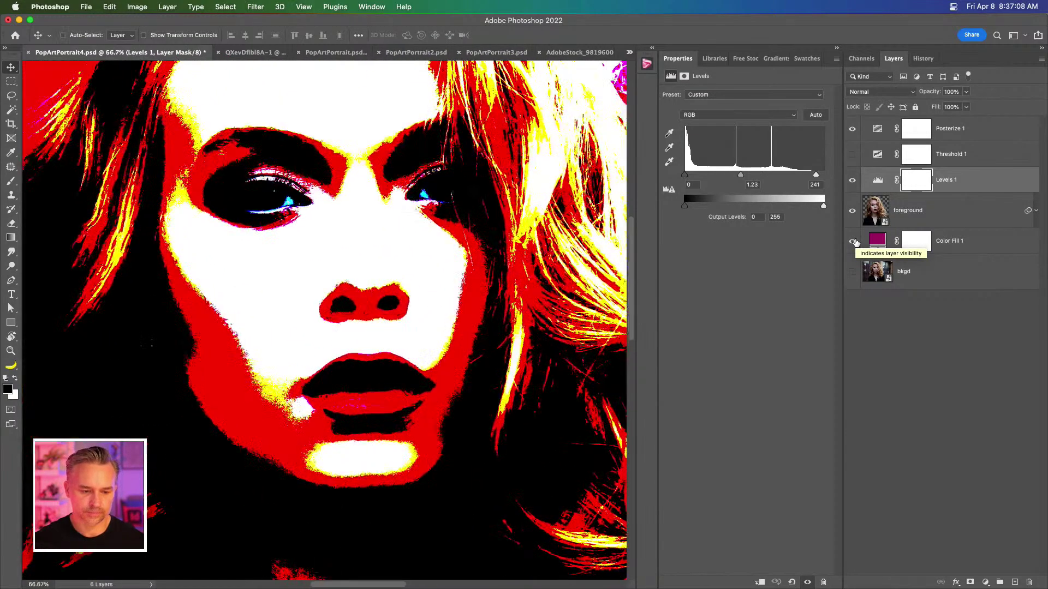
click(938, 214)
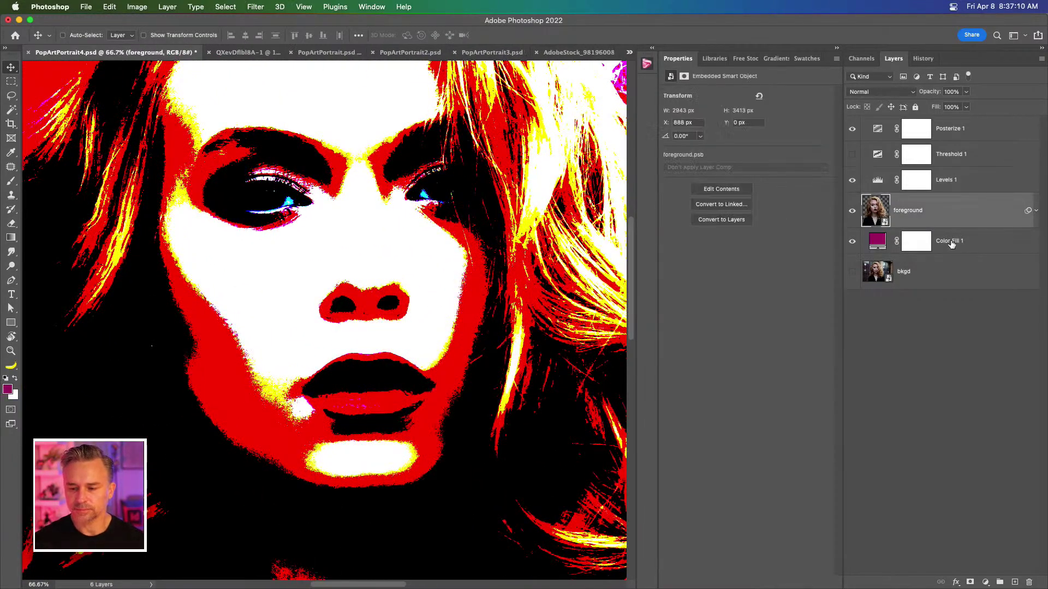
click(949, 243)
click(942, 216)
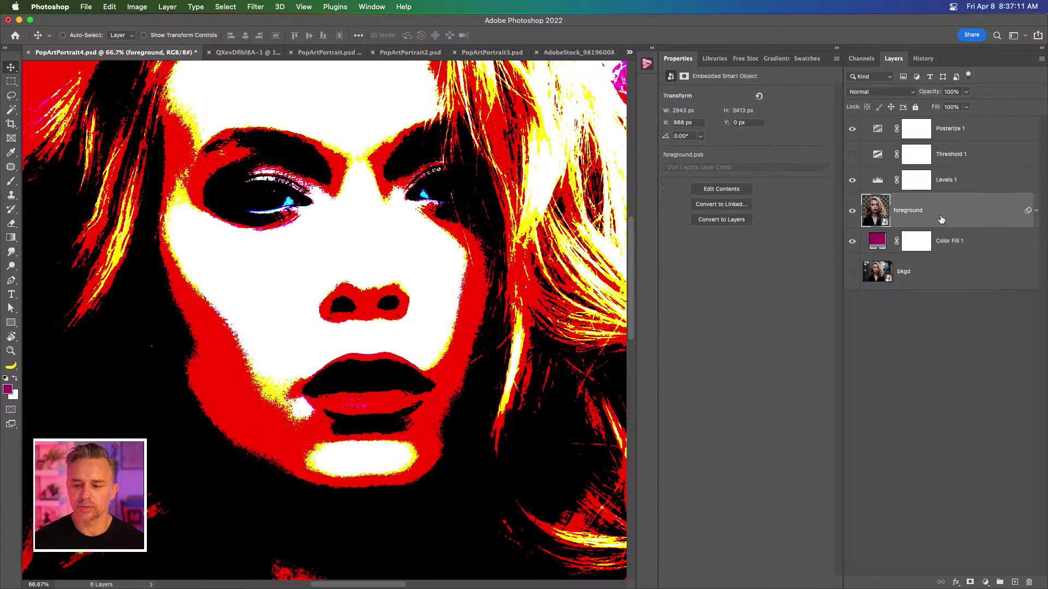
Step: Try the Filter Gallery's Chrome effect on the foreground layer with Detail 4 and Smoothness 7
shift+click(967, 134)
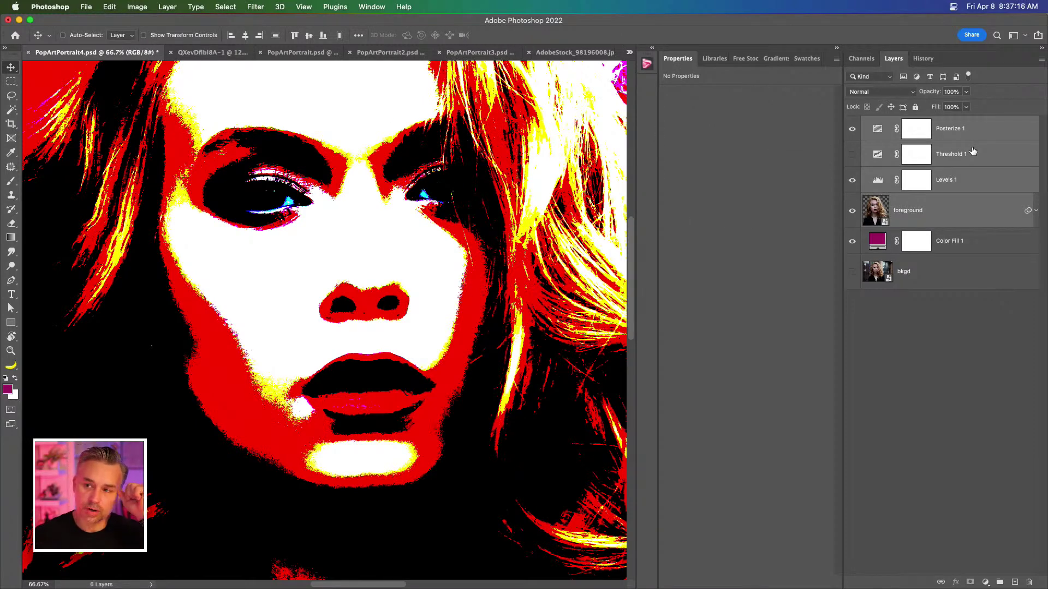
click(939, 208)
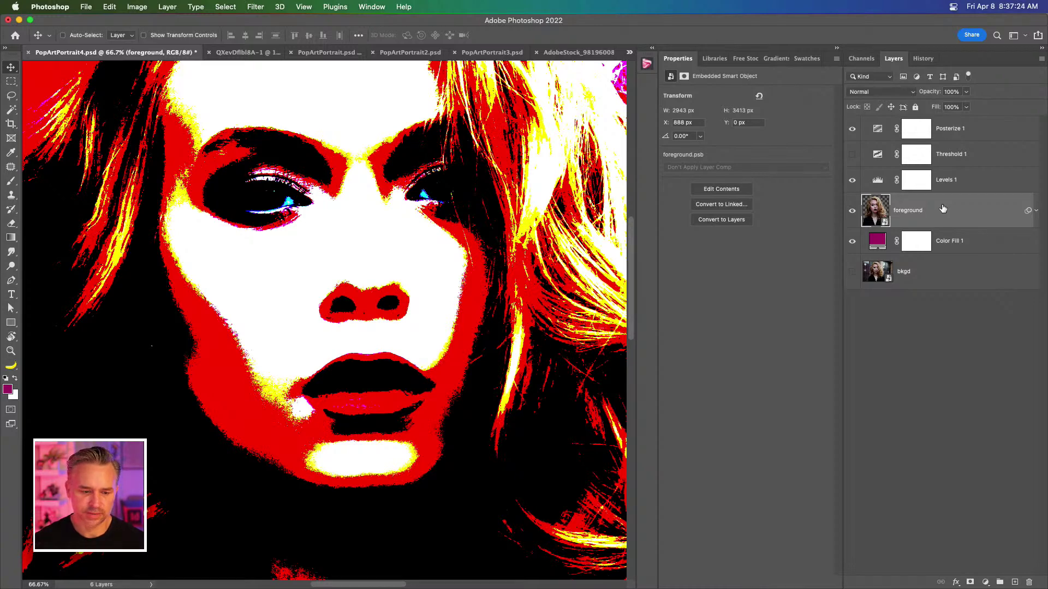
click(255, 7)
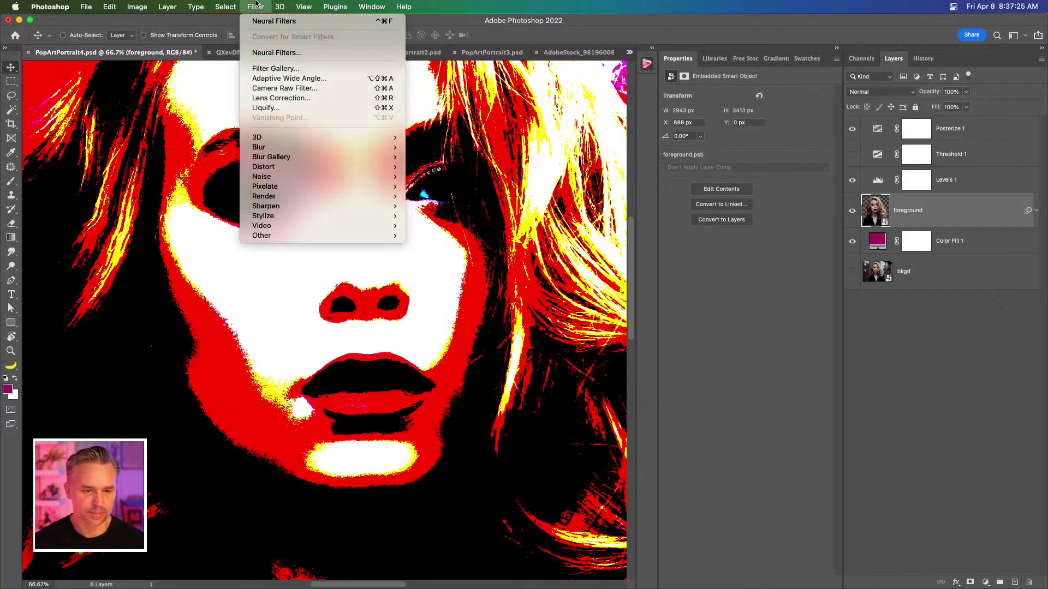
click(261, 69)
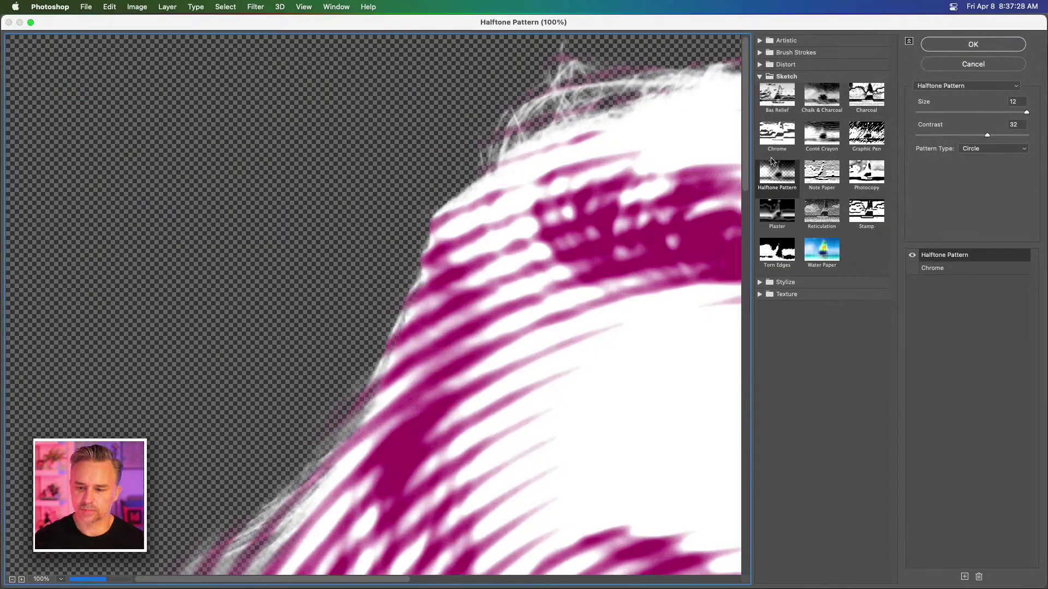
click(777, 134)
drag(693, 491, 452, 278)
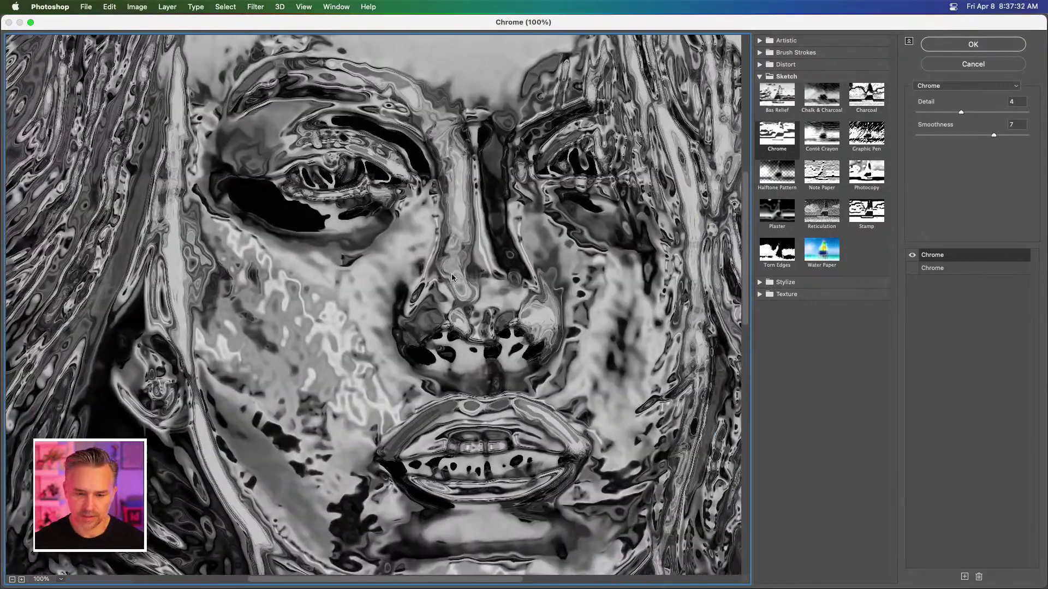
click(961, 43)
Step: Examine the chrome-filtered portrait as a whole and up close, and undo the filter
key(super+minus)
key(super+minus)
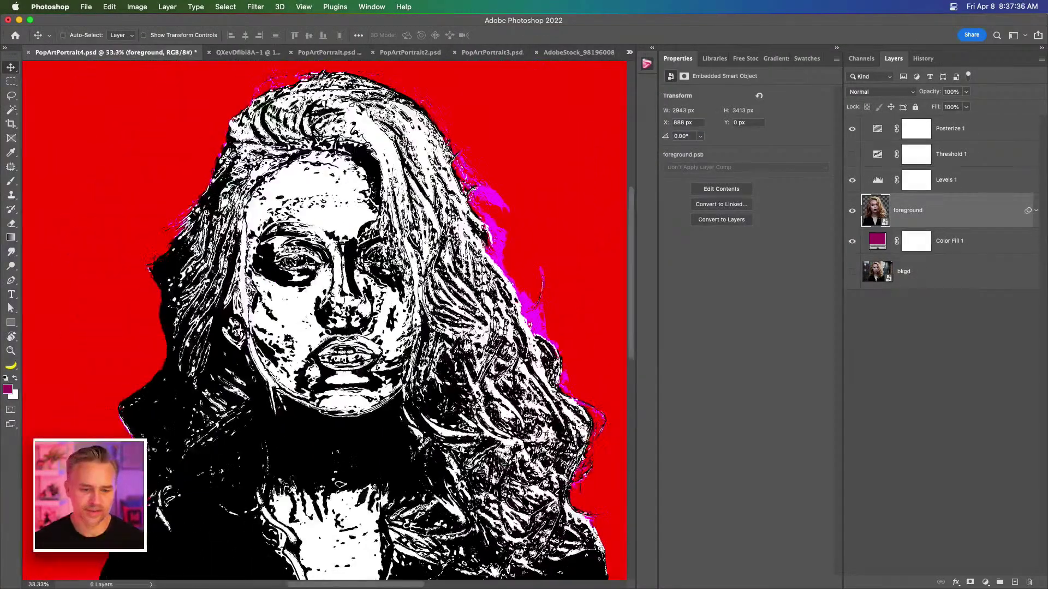
key(super+equal)
key(super+equal)
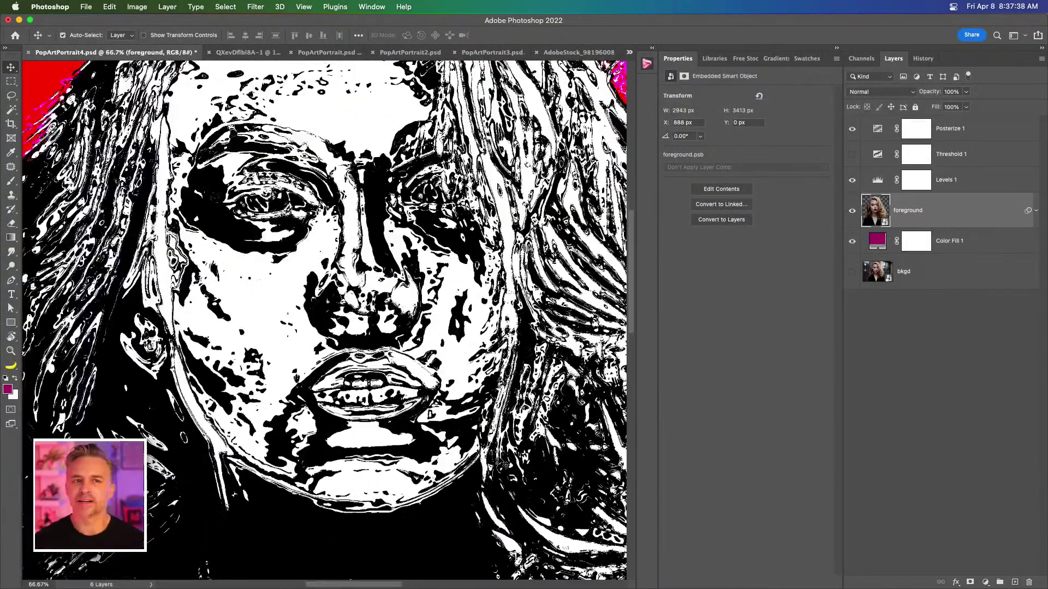
key(super+z)
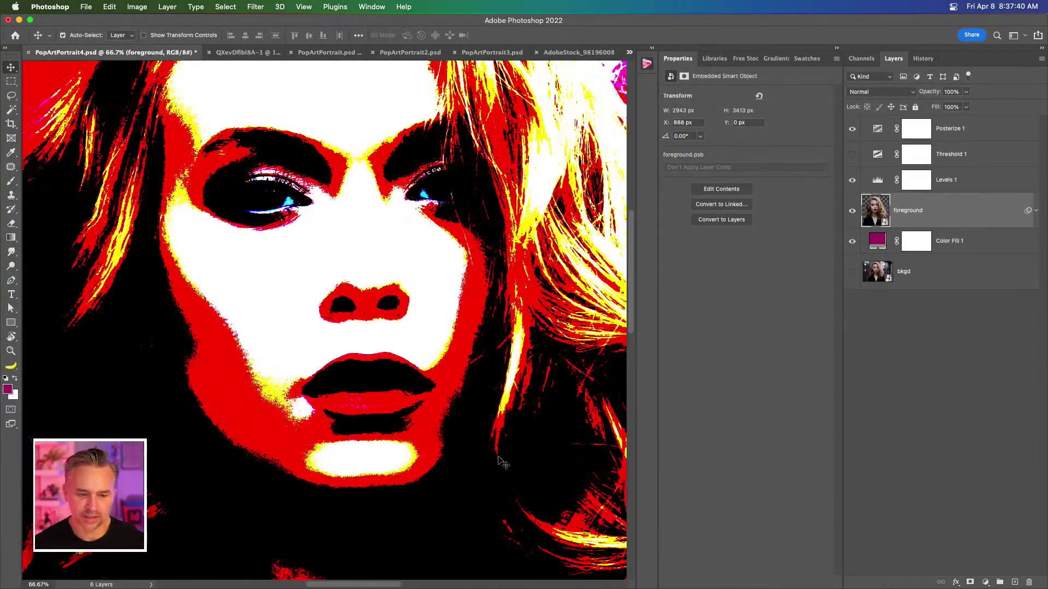
Step: Duplicate the foreground layer together with its Posterize, Threshold and Levels adjustments and merge the copies into one pixel layer
key(super+minus)
key(super+minus)
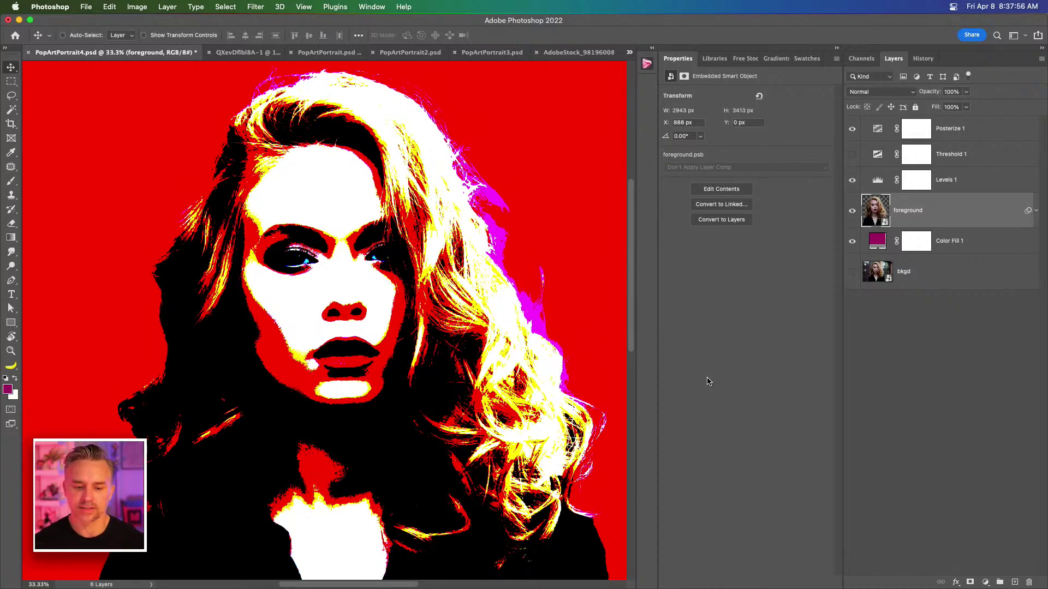
shift+click(981, 132)
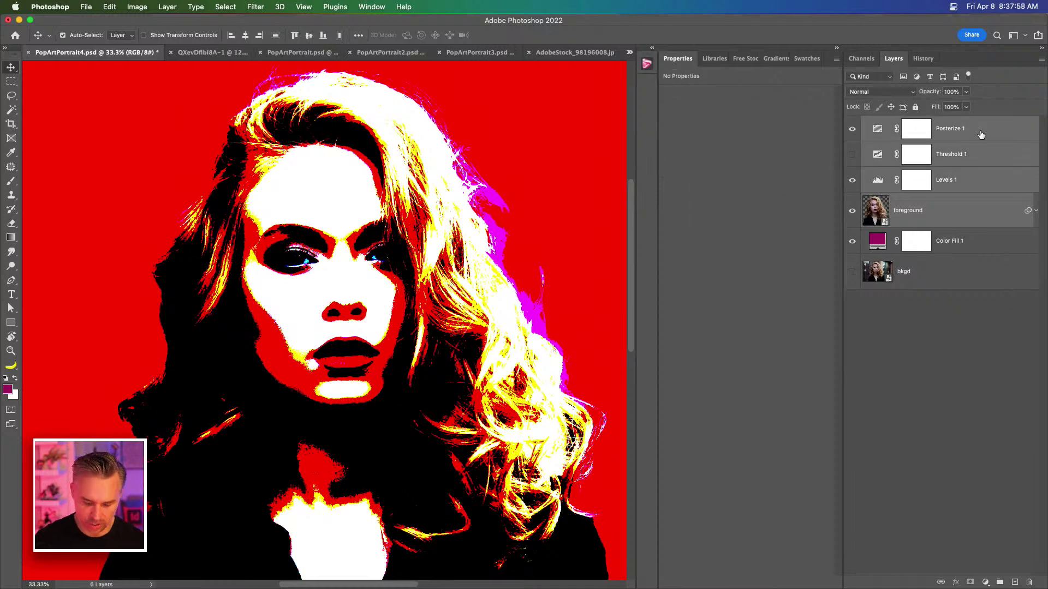
key(super+j)
right_click(940, 316)
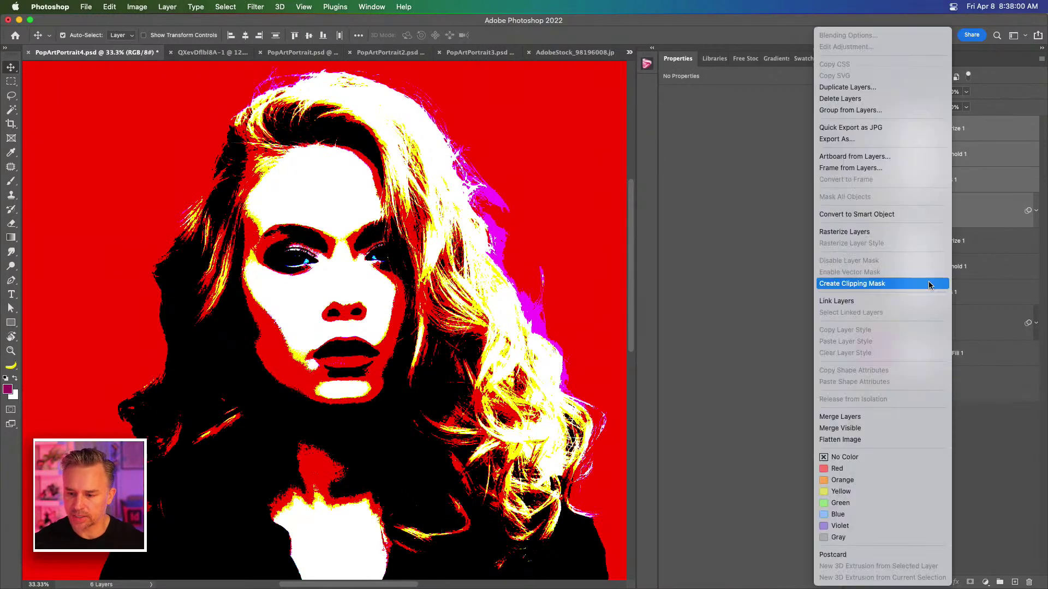
click(911, 417)
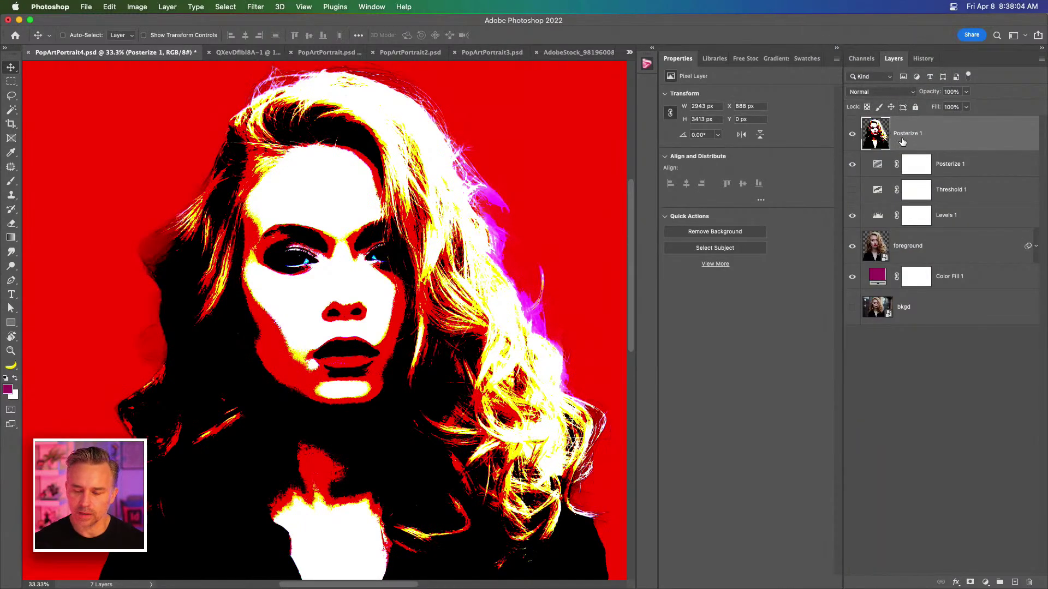
Step: Activate the Smudge tool on the merged layer, try a stroke across the eyelid highlights and undo it
key(super+equal)
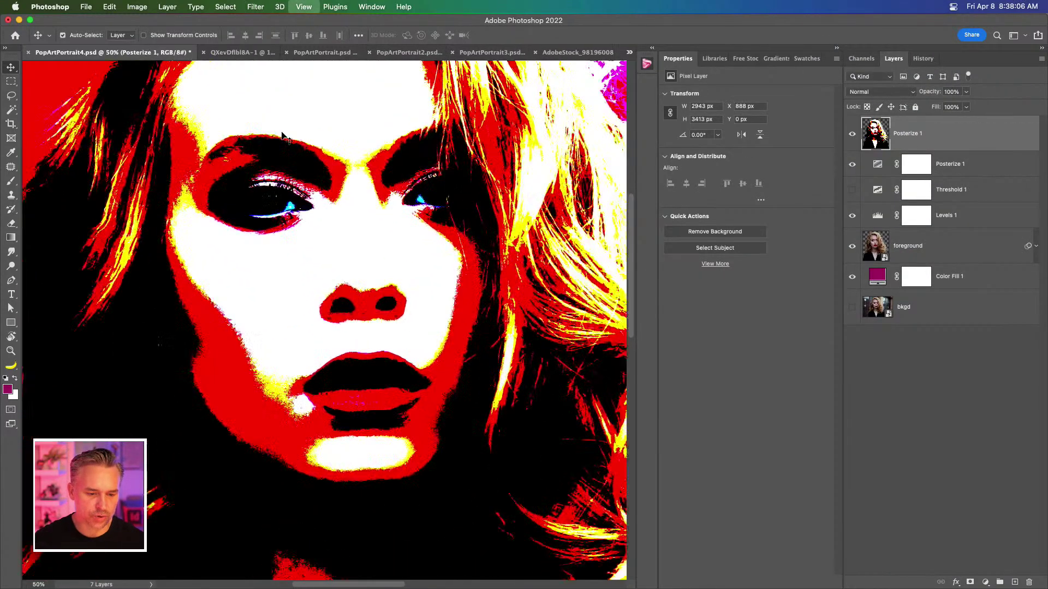
key(super+equal)
key(super+equal)
click(12, 253)
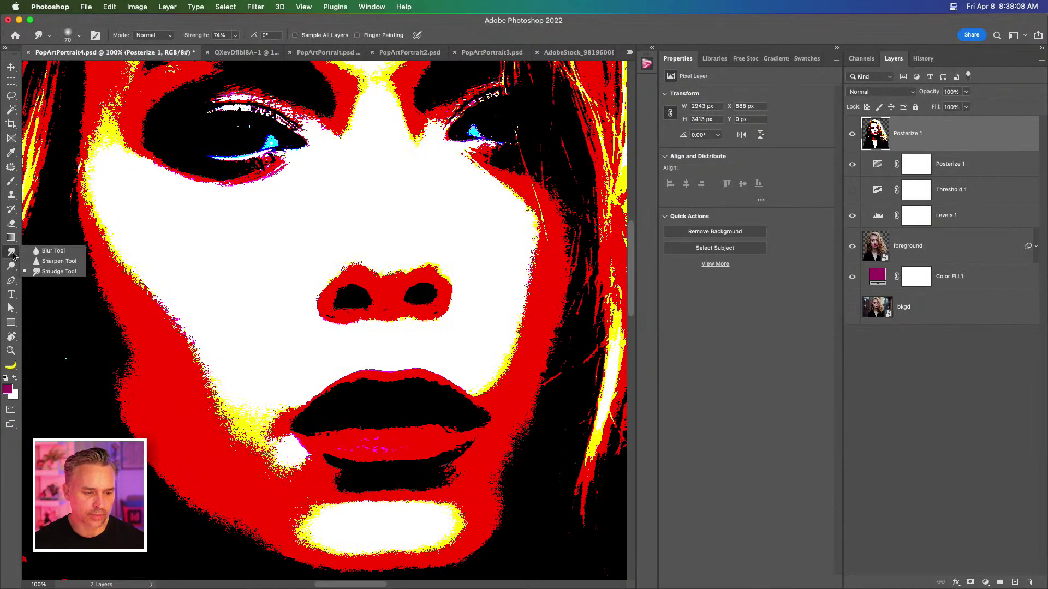
click(39, 271)
mouse_move(156, 236)
mouse_down()
mouse_move(362, 243)
mouse_move(356, 250)
mouse_up()
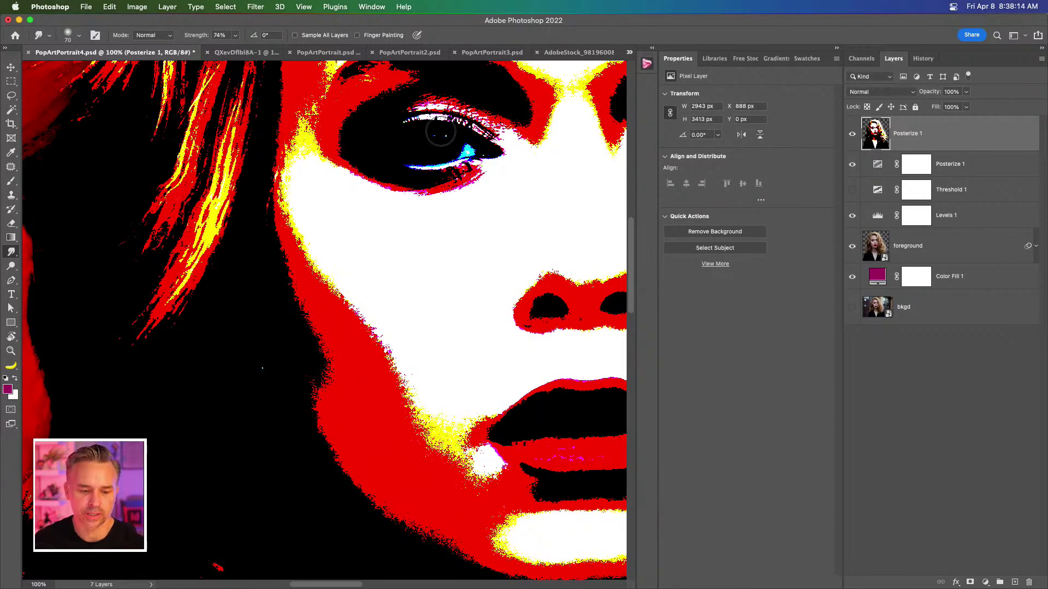
drag(471, 115, 385, 148)
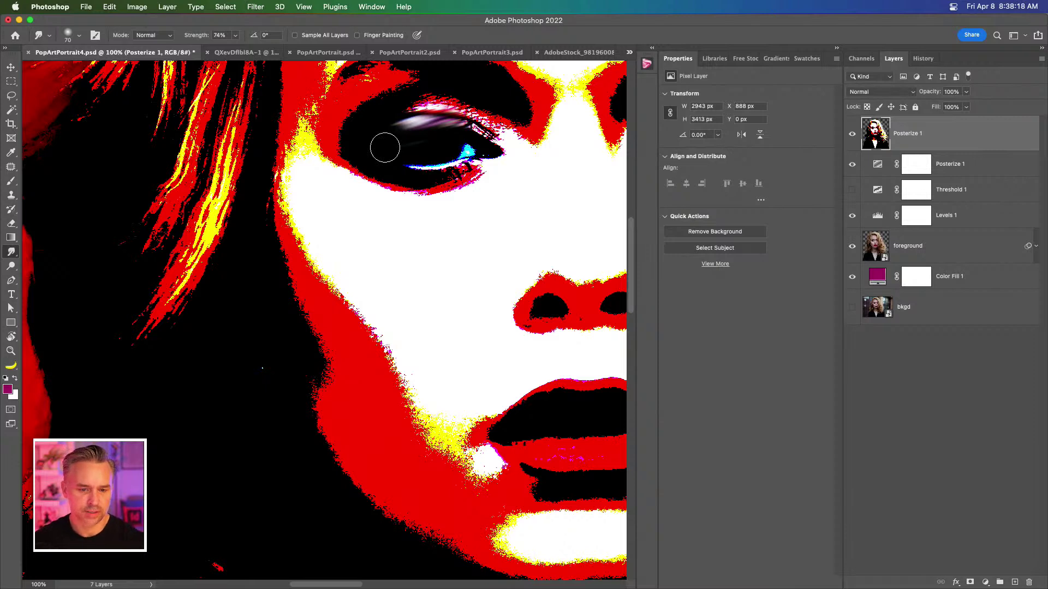
key(ctrl+z)
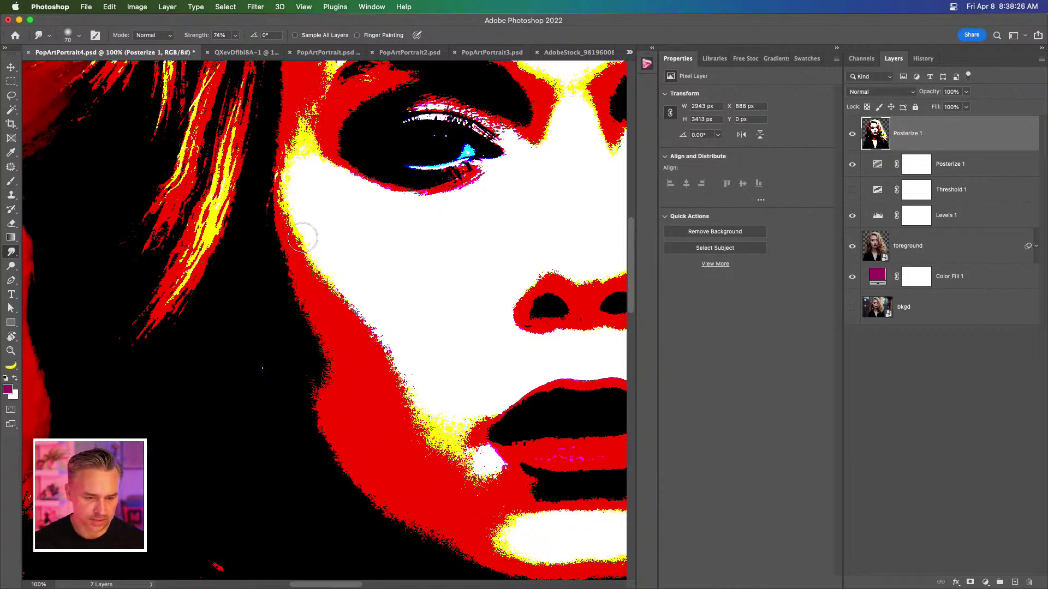
Step: Smudge the jagged cheek edge from beside the eye down to the mouth corner, enlarging the brush to 100
drag(295, 211, 343, 292)
key(bracketright)
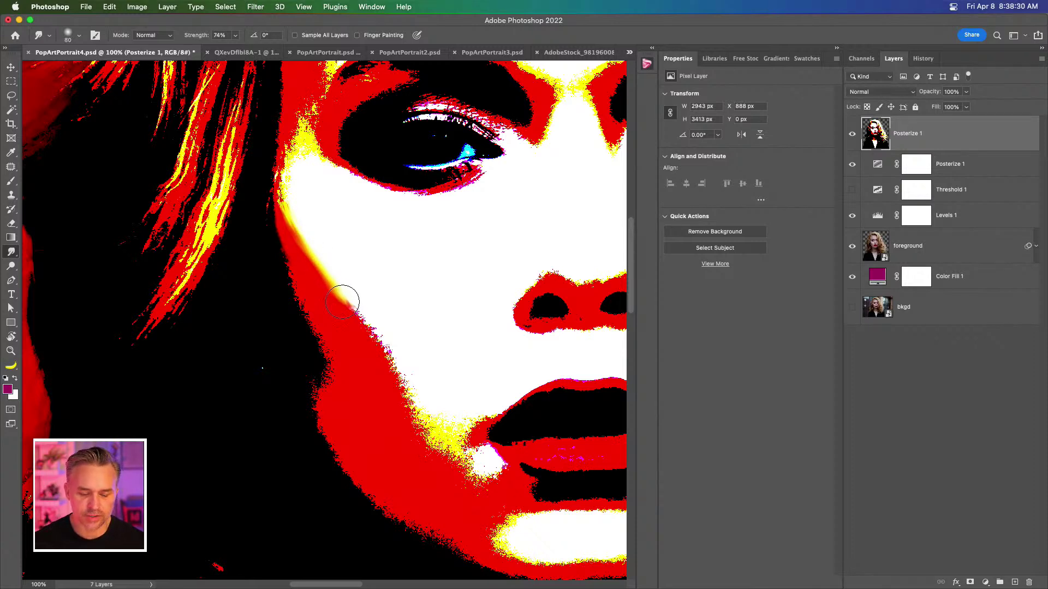
click(6, 250)
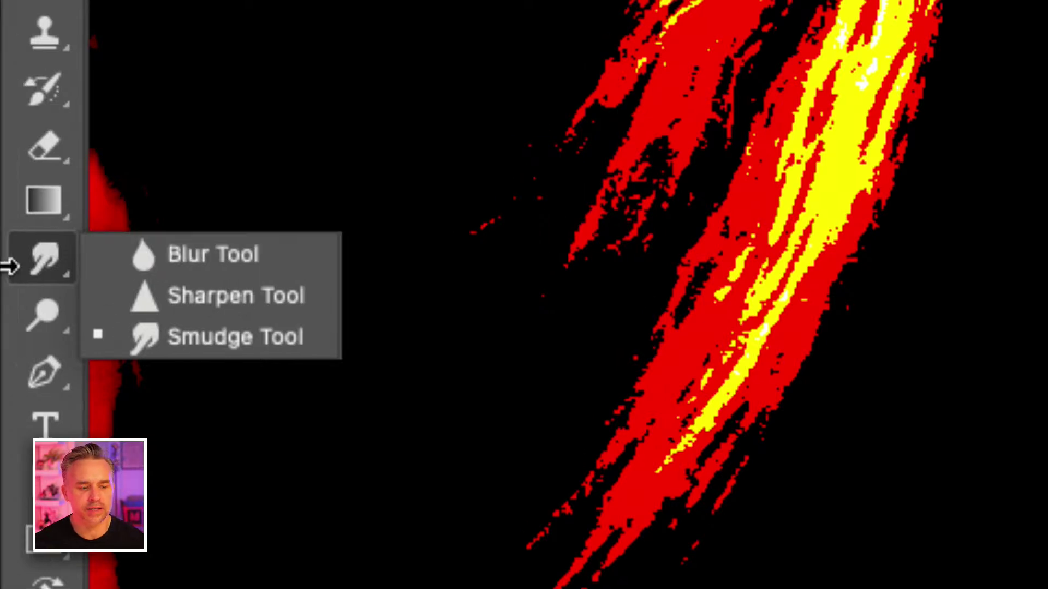
click(27, 268)
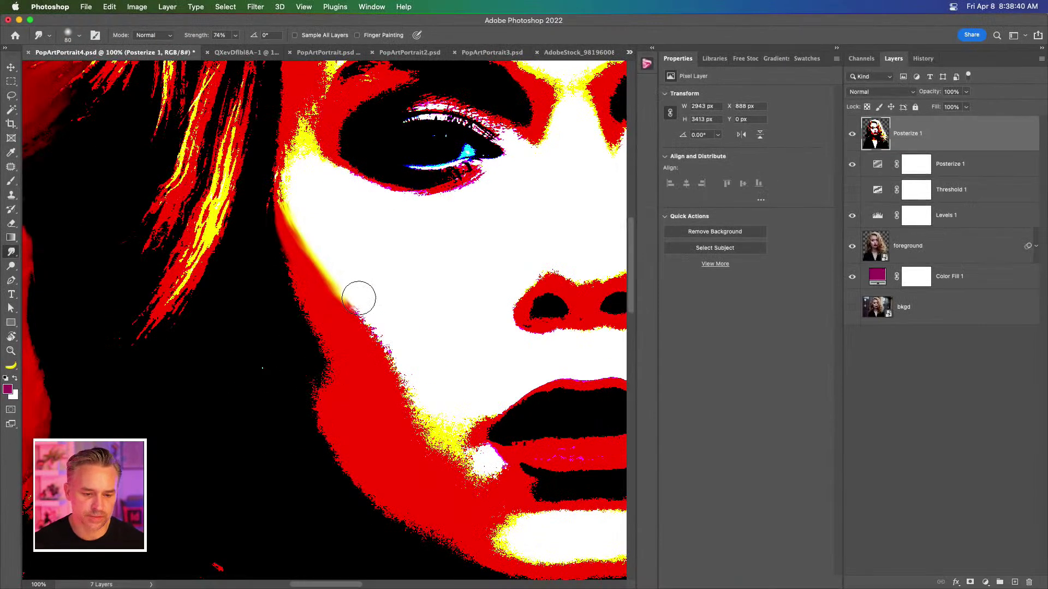
mouse_move(351, 301)
mouse_down()
mouse_move(420, 422)
mouse_move(471, 462)
mouse_up()
key(bracketright)
key(bracketright)
drag(486, 465, 408, 414)
drag(473, 415, 484, 402)
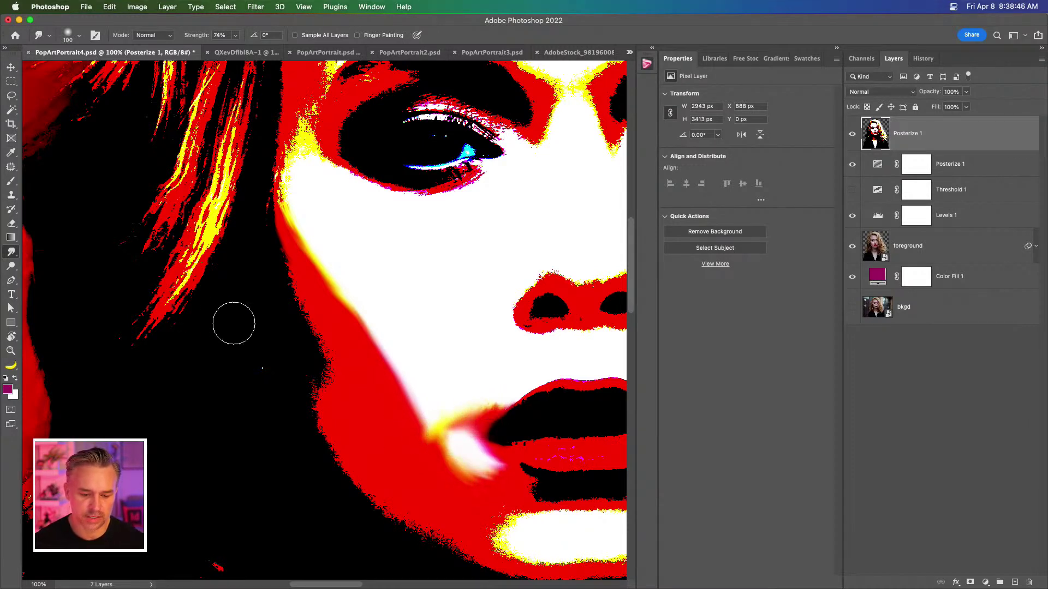
Step: Smudge the outer edge of the red cheek shadow against the black hair, and undo the last stroke
mouse_move(308, 333)
mouse_down()
mouse_move(322, 375)
mouse_move(293, 438)
mouse_move(305, 443)
mouse_move(310, 362)
mouse_move(329, 398)
mouse_move(316, 375)
mouse_up()
mouse_move(354, 490)
mouse_down()
mouse_move(227, 295)
mouse_move(211, 304)
mouse_move(204, 311)
mouse_move(257, 374)
mouse_move(351, 423)
mouse_move(416, 433)
mouse_move(483, 421)
mouse_move(539, 353)
mouse_up()
key(super+z)
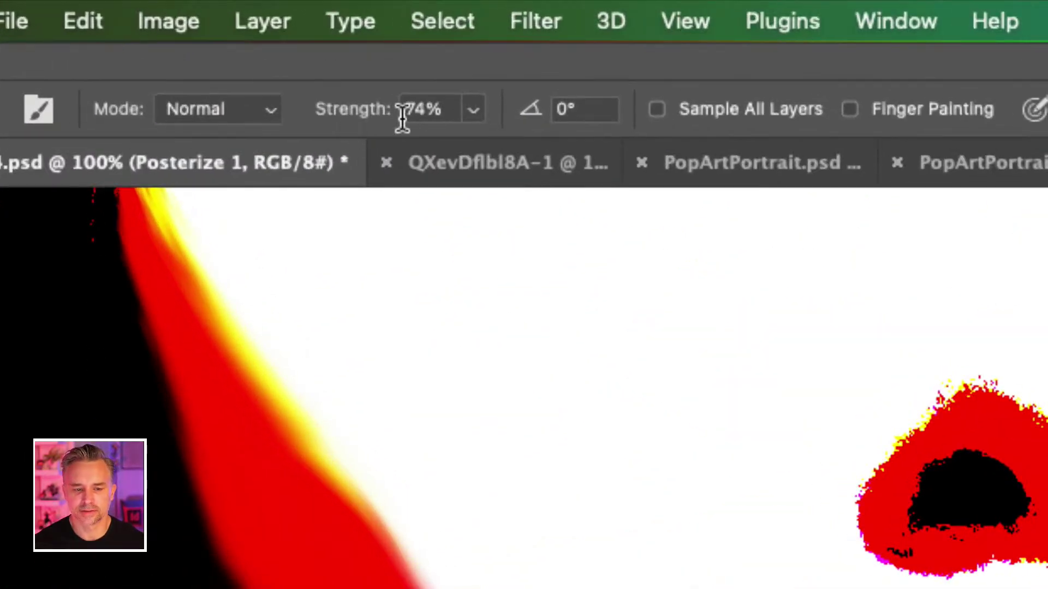
Step: Set the smudge strength to 60% and smooth the remaining rough part of the jaw's outer edge
double_click(424, 108)
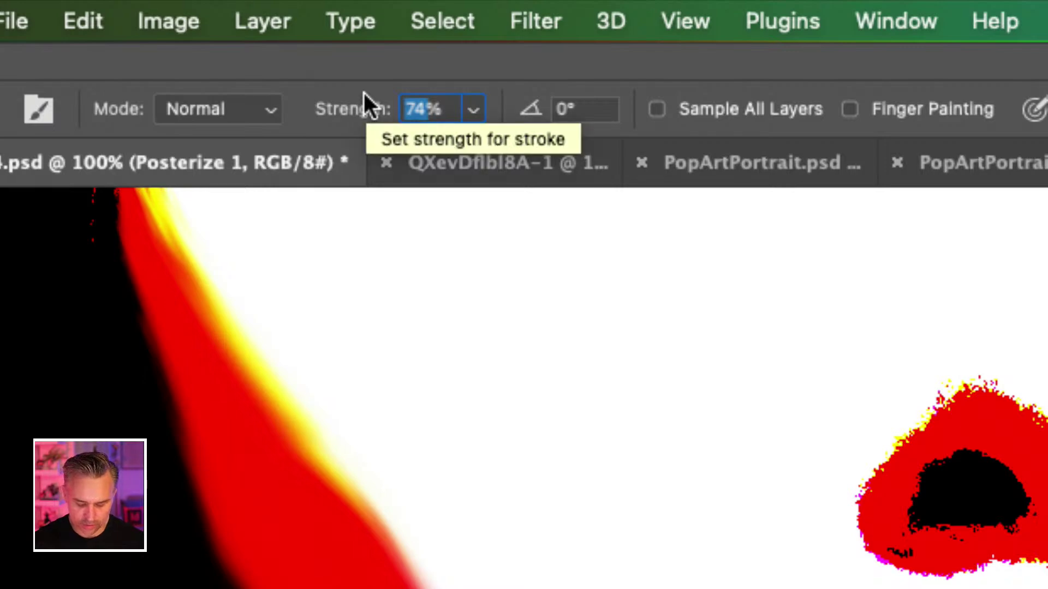
text(60)
key(Return)
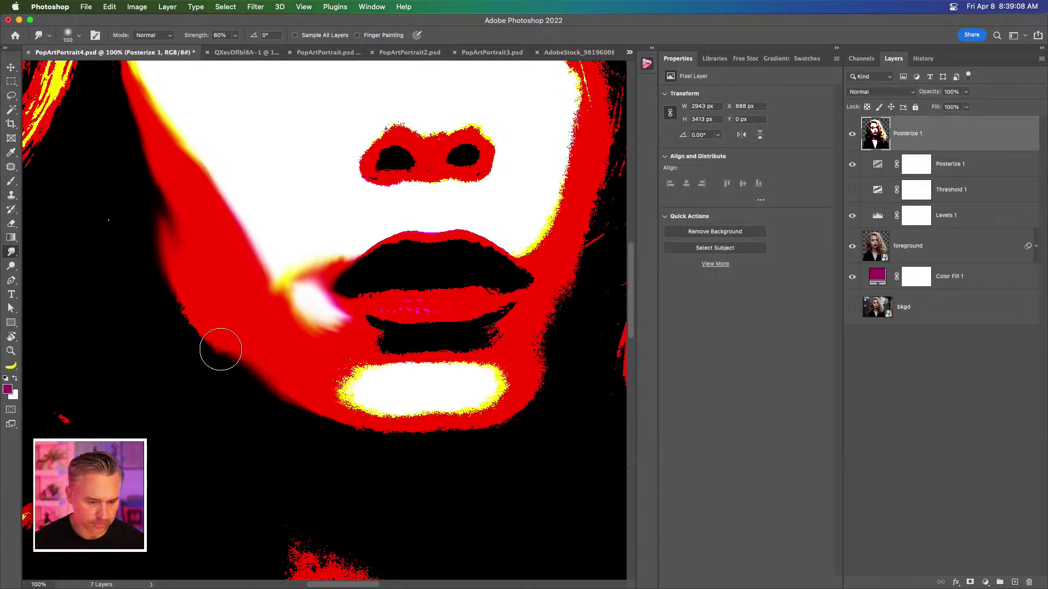
mouse_move(220, 349)
mouse_down()
mouse_move(183, 308)
mouse_move(173, 257)
mouse_up()
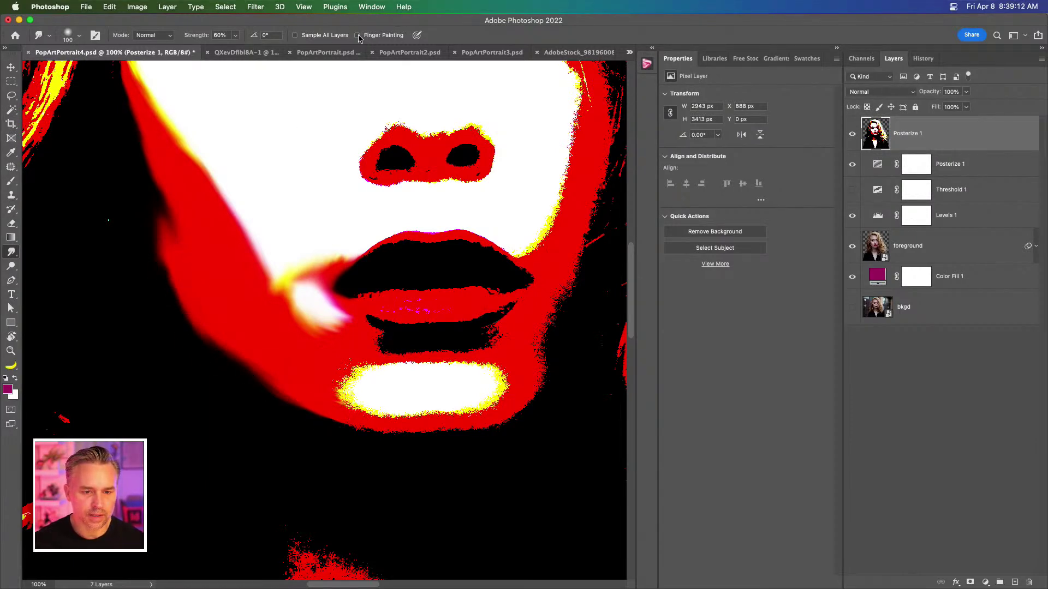
Step: Smudge the chin's lower edge, the white chin highlight and the shadow under the lower lip with a smaller brush
key(bracketleft)
mouse_move(360, 429)
mouse_down()
mouse_move(478, 428)
mouse_move(516, 413)
mouse_move(542, 377)
mouse_up()
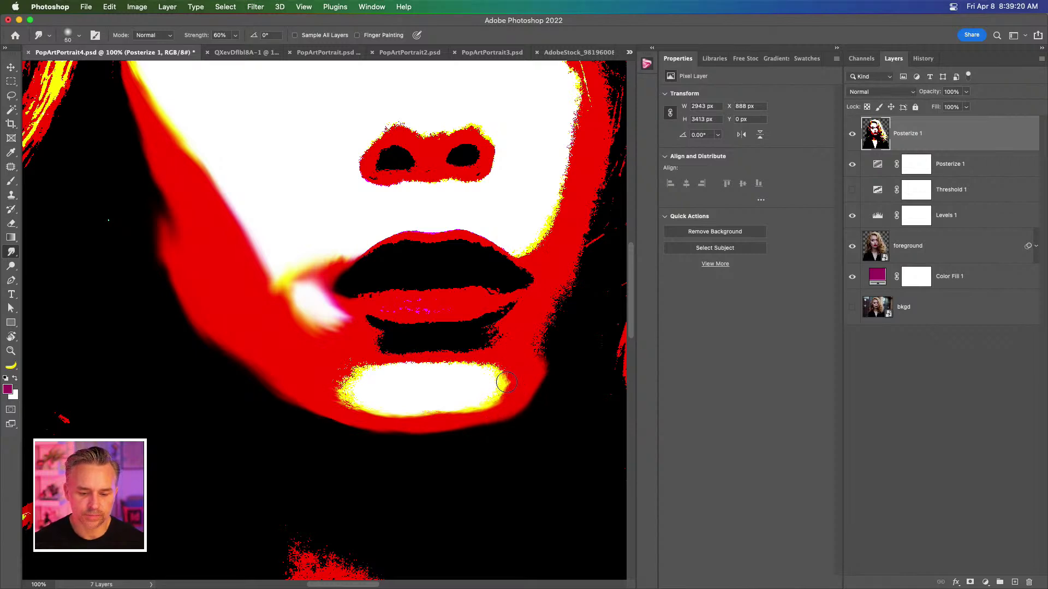
drag(479, 361, 359, 369)
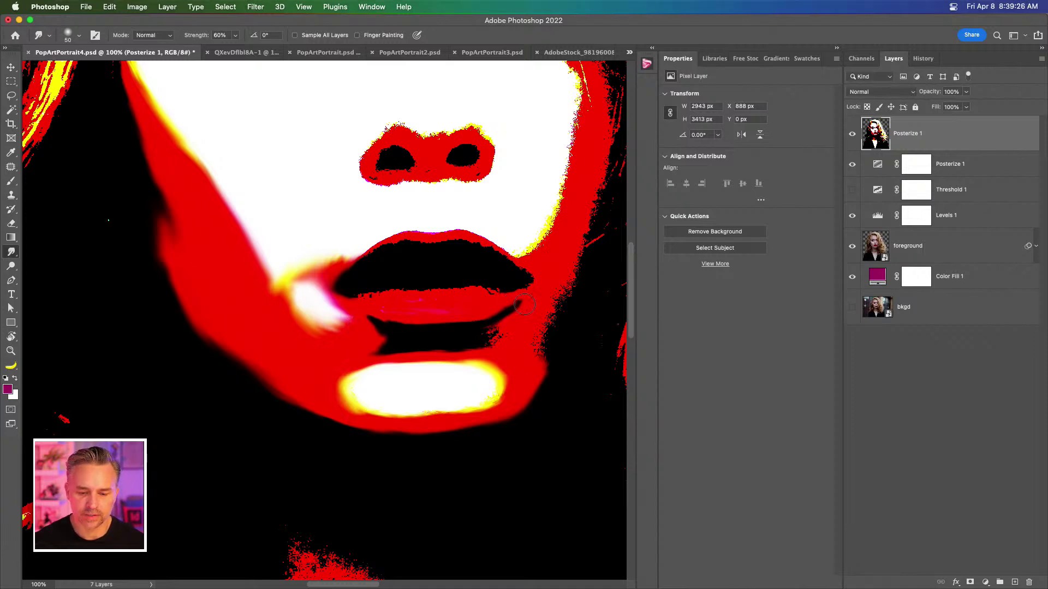
drag(506, 318, 496, 340)
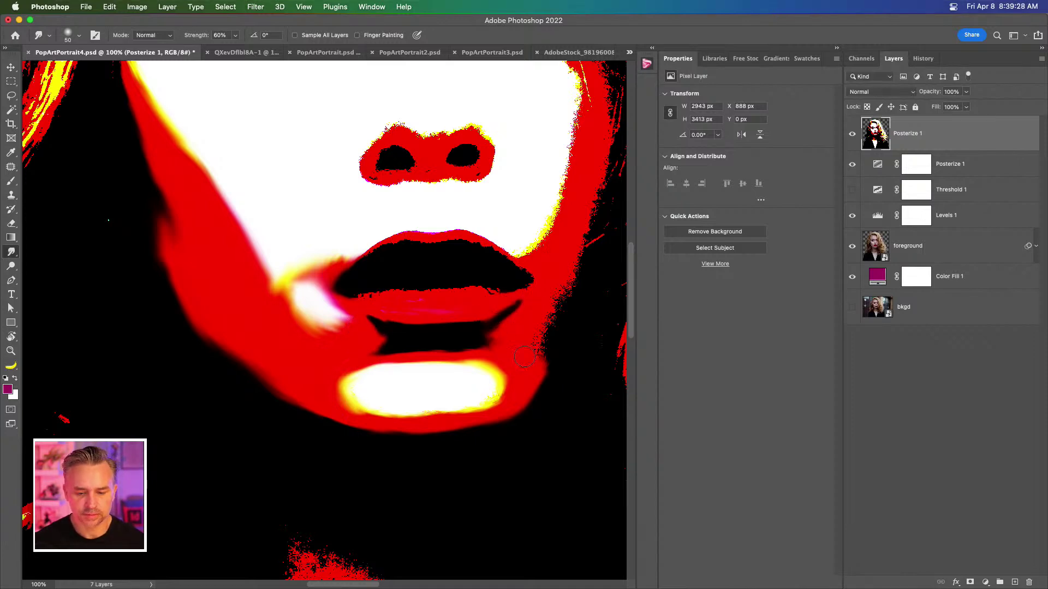
Step: Smudge the edge between the lips and the yellow contour of the opposite cheek up towards the eye
mouse_move(451, 199)
mouse_down()
mouse_move(449, 363)
mouse_move(367, 374)
mouse_move(401, 332)
mouse_up()
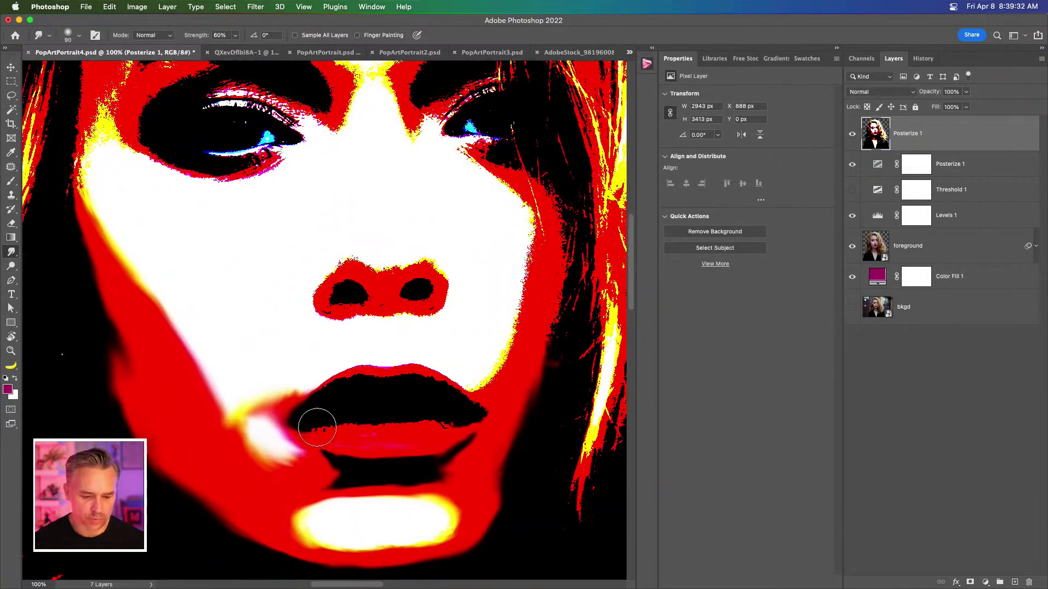
drag(318, 424, 465, 418)
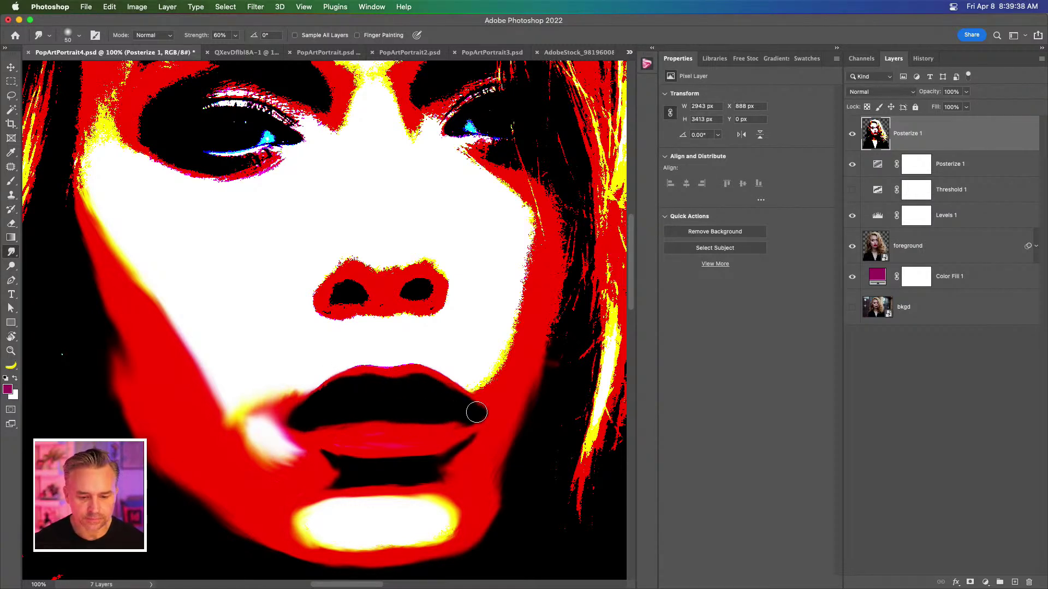
mouse_move(472, 386)
mouse_down()
mouse_move(519, 300)
mouse_move(518, 211)
mouse_up()
key(bracketright)
key(bracketleft)
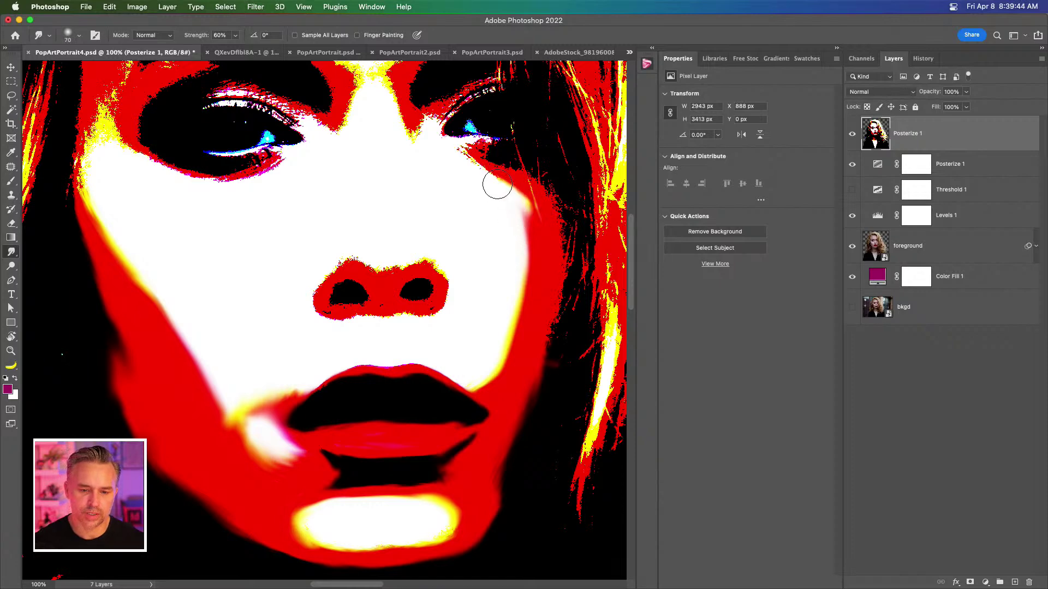
Step: Smudge the edges beside the nose bridge, the inner eye corners and the eyebrow contours
drag(424, 173, 420, 338)
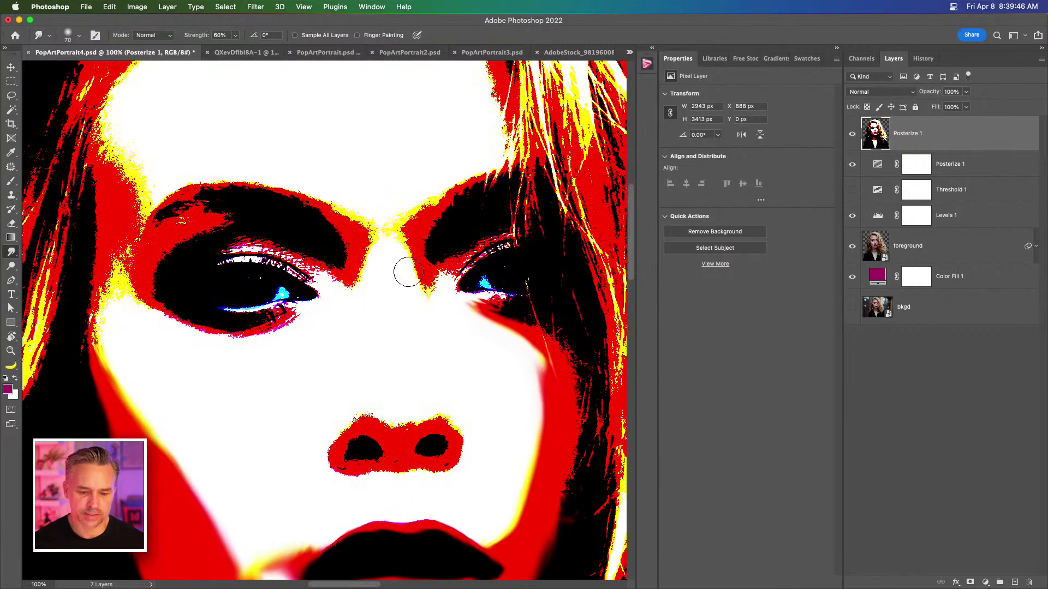
mouse_move(417, 293)
mouse_down()
mouse_move(380, 214)
mouse_move(393, 222)
mouse_move(417, 196)
mouse_move(513, 151)
mouse_up()
mouse_move(384, 242)
mouse_down()
mouse_move(354, 303)
mouse_move(337, 310)
mouse_move(319, 285)
mouse_move(338, 306)
mouse_up()
key(bracketleft)
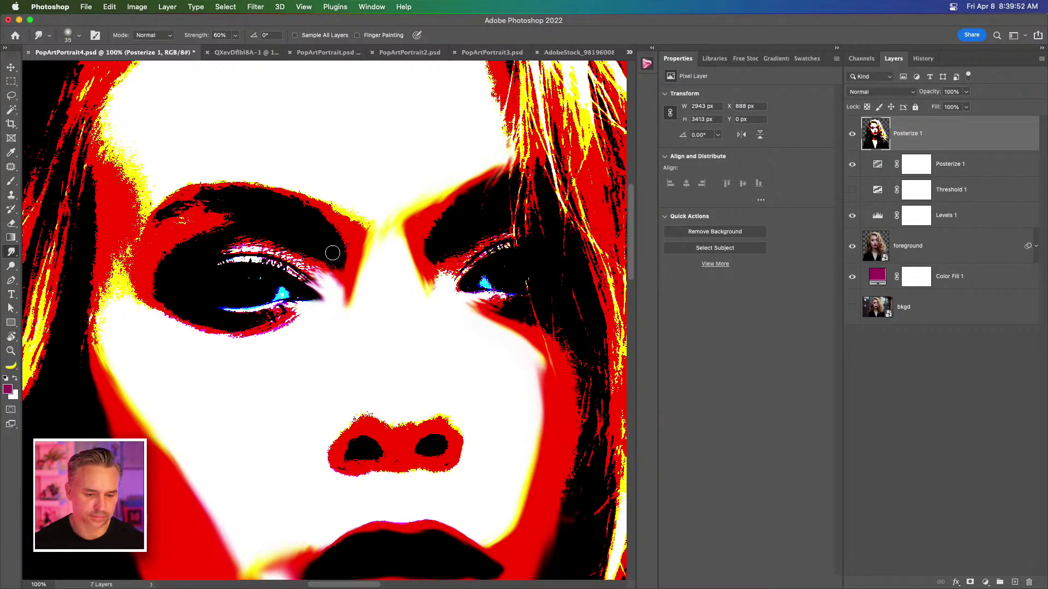
mouse_move(329, 218)
mouse_down()
mouse_move(290, 198)
mouse_move(212, 189)
mouse_move(170, 204)
mouse_move(186, 199)
mouse_move(132, 230)
mouse_up()
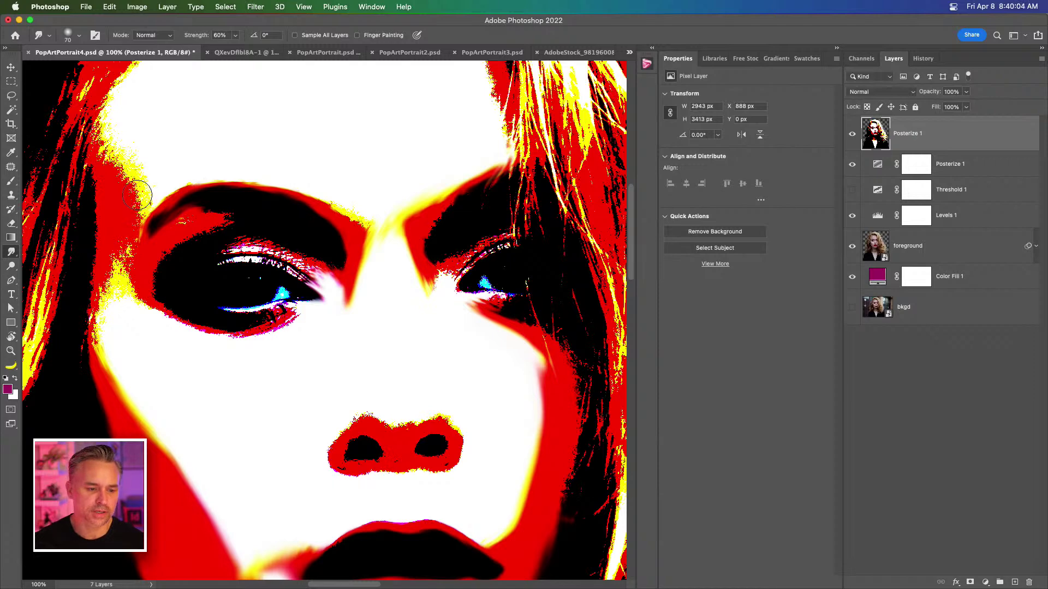
Step: Smudge the forehead and temple edges, the contour below the eye and the outline of the nose
mouse_move(141, 195)
mouse_down()
mouse_move(105, 141)
mouse_move(106, 112)
mouse_up()
mouse_move(154, 167)
mouse_down()
mouse_move(218, 211)
mouse_move(219, 304)
mouse_up()
mouse_move(173, 248)
mouse_down()
mouse_move(241, 151)
mouse_move(307, 120)
mouse_up()
mouse_move(202, 424)
mouse_down()
mouse_move(279, 149)
mouse_move(248, 222)
mouse_up()
mouse_move(257, 124)
mouse_down()
mouse_move(247, 153)
mouse_move(249, 143)
mouse_move(268, 144)
mouse_move(289, 180)
mouse_move(280, 185)
mouse_move(330, 207)
mouse_move(384, 214)
mouse_move(455, 185)
mouse_move(452, 200)
mouse_move(281, 293)
mouse_move(209, 285)
mouse_move(221, 257)
mouse_move(313, 206)
mouse_move(266, 286)
mouse_up()
mouse_move(359, 325)
mouse_down()
mouse_move(408, 340)
mouse_move(452, 335)
mouse_move(466, 371)
mouse_move(433, 406)
mouse_move(335, 414)
mouse_move(315, 411)
mouse_move(301, 388)
mouse_move(309, 359)
mouse_up()
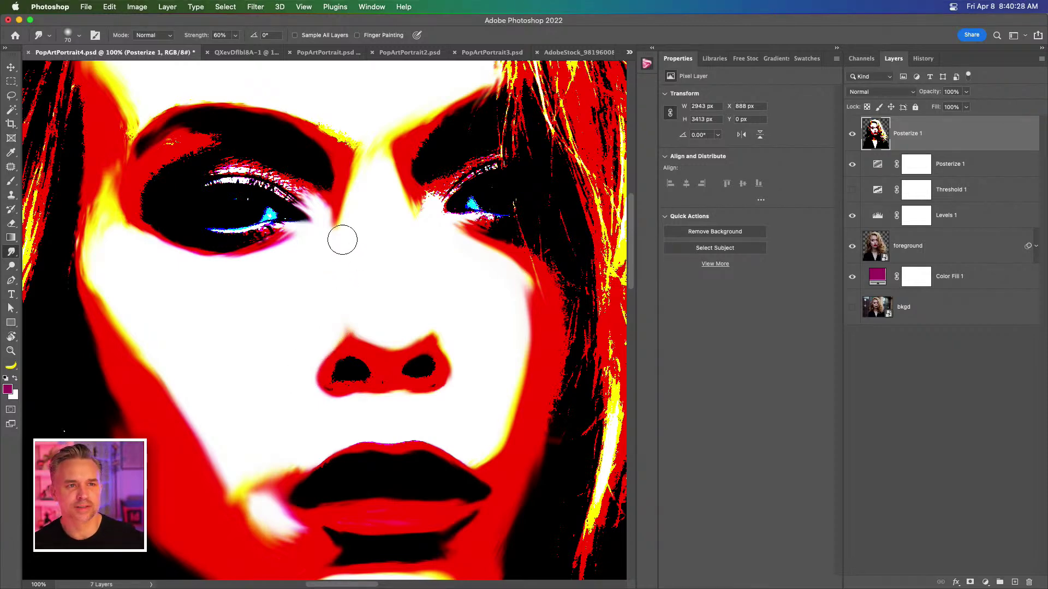
Step: Smudge the upper eyelid edge, the red brow-bone patch and the outer eye contour with a 40 px brush
scroll(208, 159, up, 3)
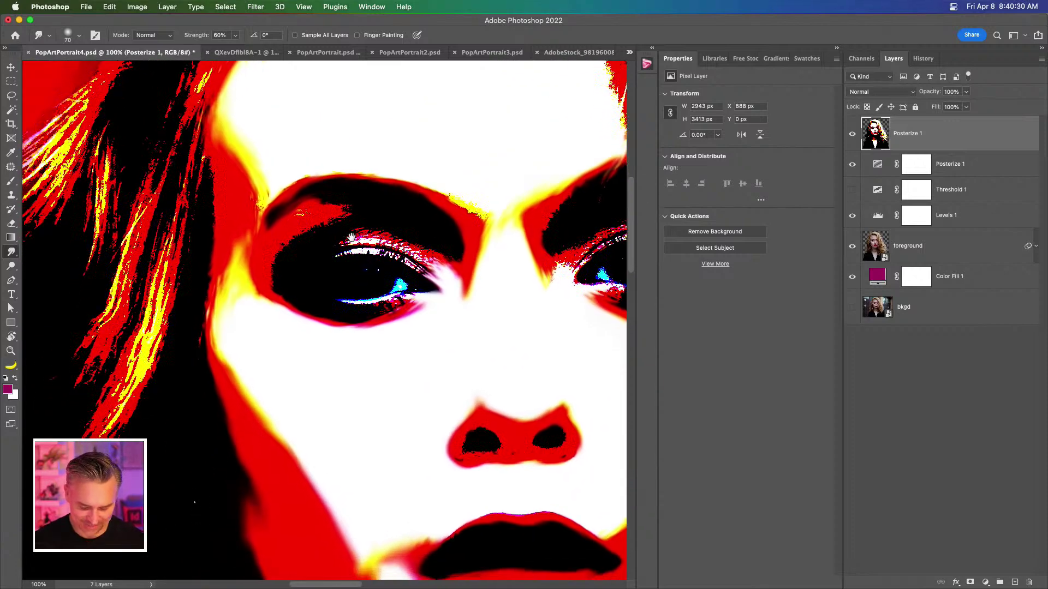
scroll(352, 242, down, 2)
drag(363, 234, 273, 337)
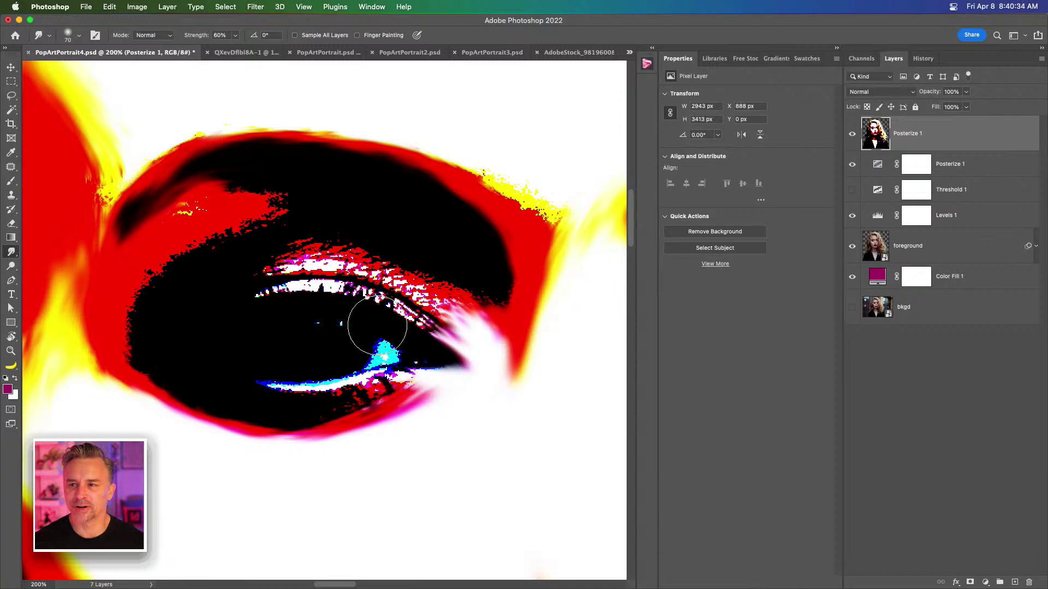
key(bracketleft)
key(bracketleft)
mouse_move(303, 240)
mouse_down()
mouse_move(346, 221)
mouse_move(414, 257)
mouse_move(433, 248)
mouse_move(438, 273)
mouse_move(489, 285)
mouse_up()
mouse_move(211, 207)
mouse_down()
mouse_move(178, 220)
mouse_move(239, 196)
mouse_move(276, 199)
mouse_move(227, 217)
mouse_move(132, 288)
mouse_move(140, 368)
mouse_up()
drag(242, 238, 297, 213)
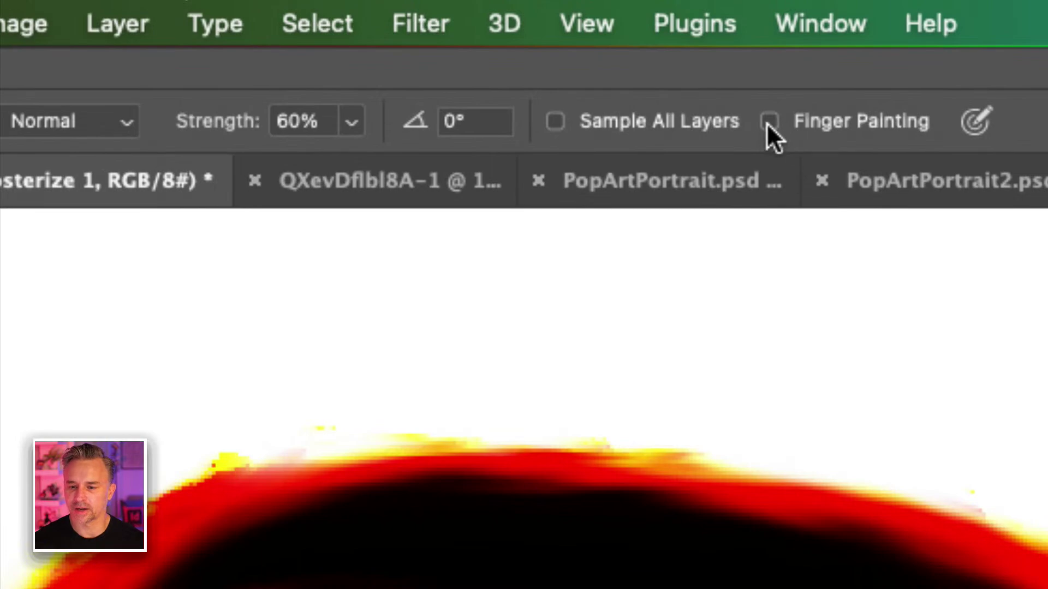
Step: Turn on Finger Painting for the Smudge tool and sample the portrait's yellow as the foreground color
click(768, 122)
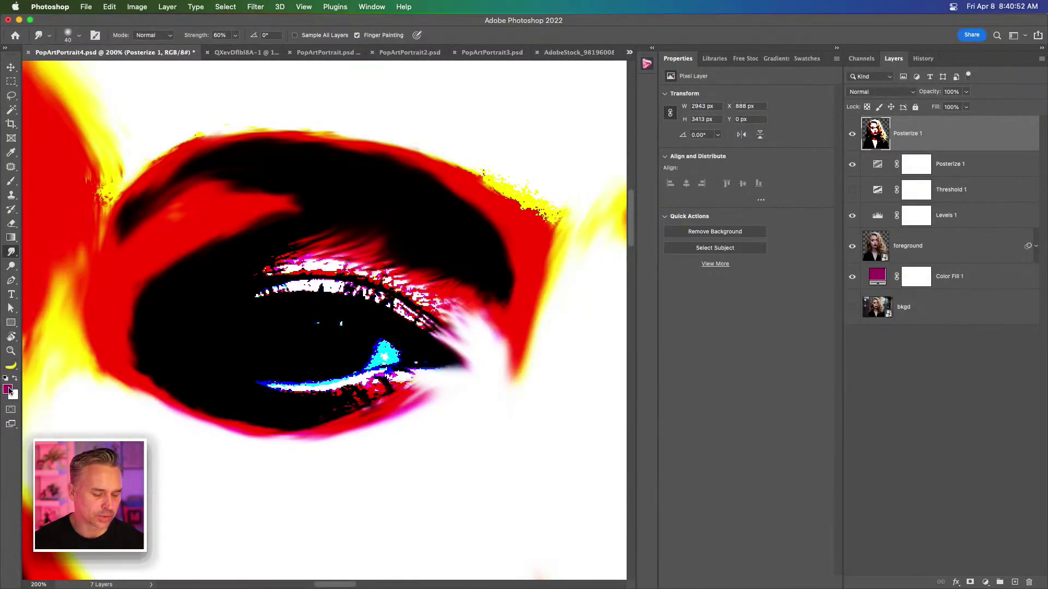
key(i)
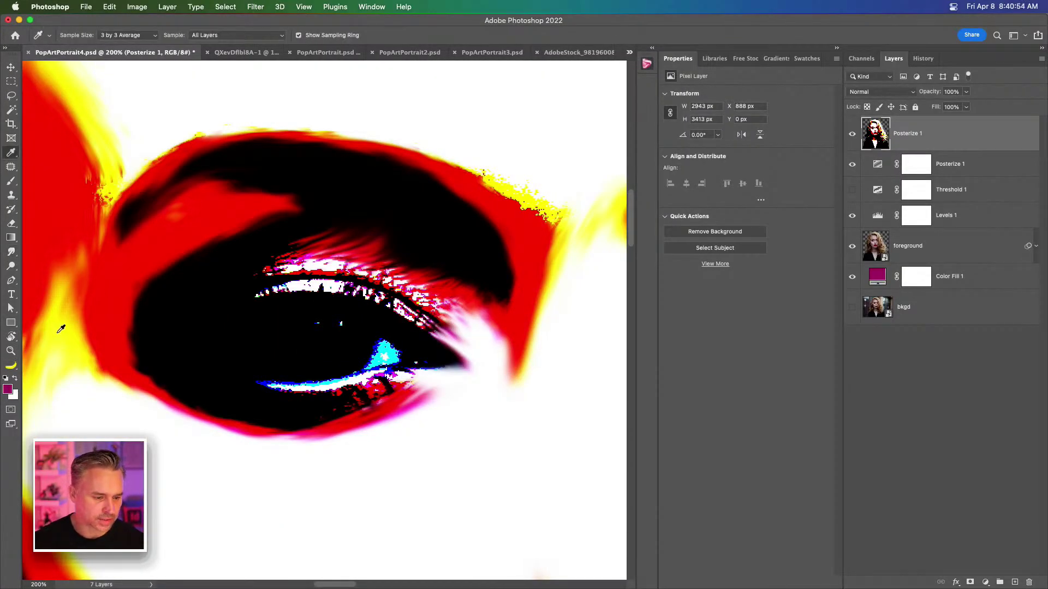
click(8, 254)
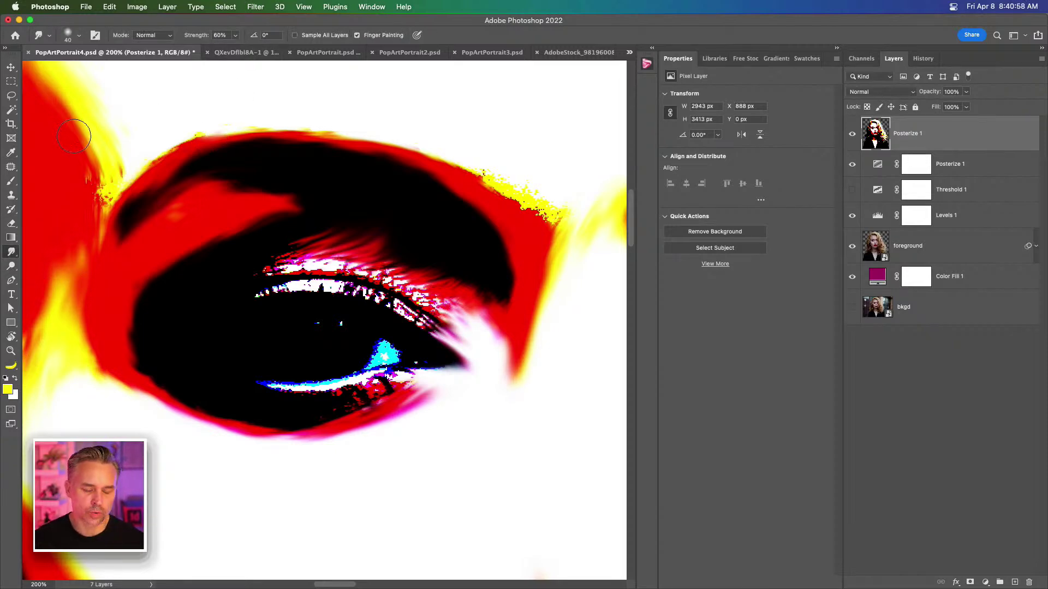
Step: Try finger-painting yellow strokes along the dark shadow edge above the eye, and undo them
drag(192, 186, 154, 227)
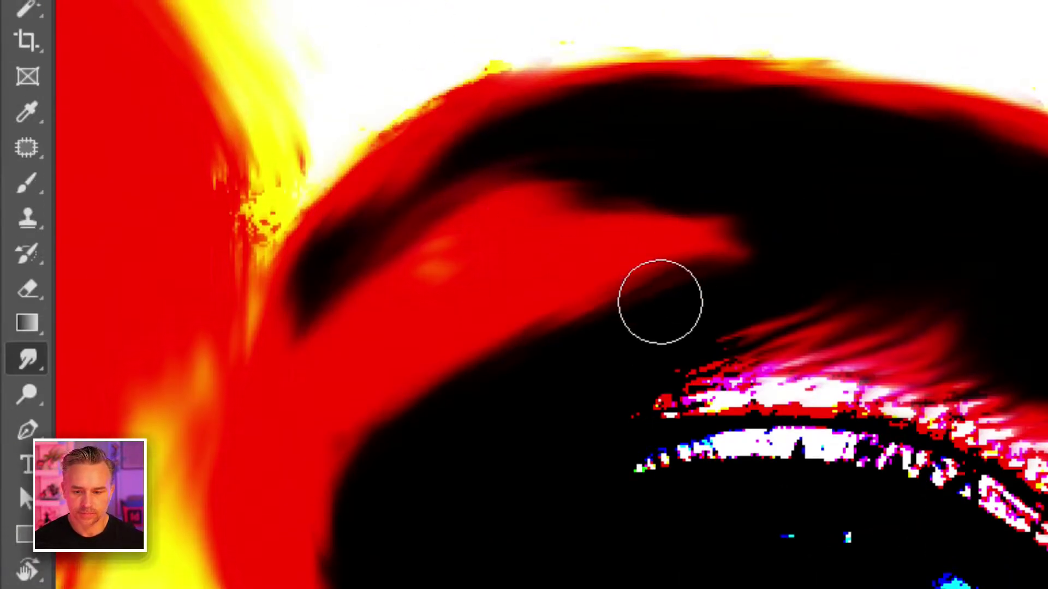
mouse_move(661, 302)
mouse_down()
mouse_move(640, 295)
mouse_move(526, 358)
mouse_move(399, 446)
mouse_move(579, 333)
mouse_move(769, 260)
mouse_move(505, 374)
mouse_up()
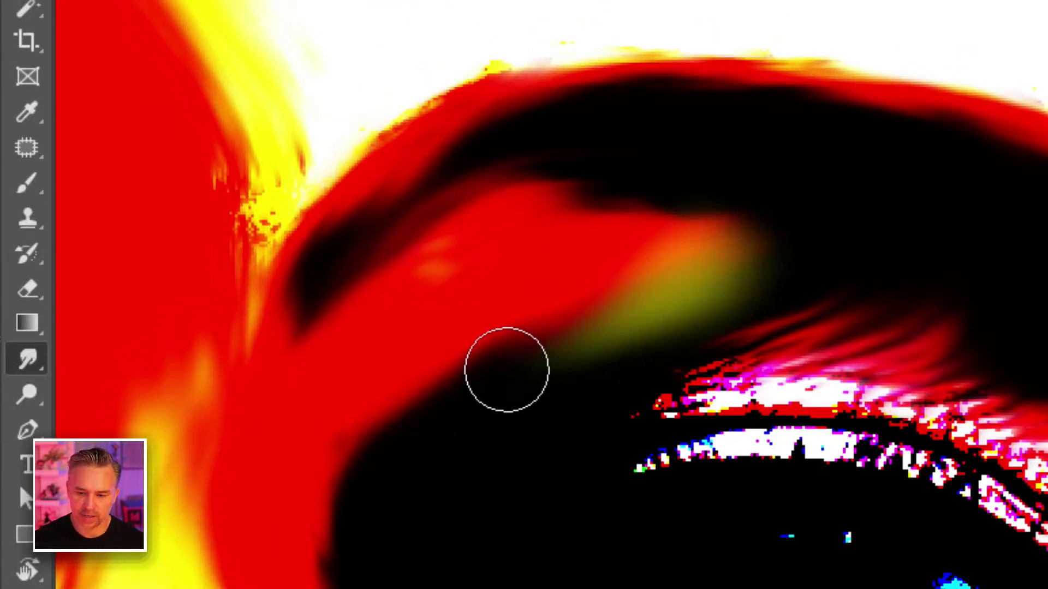
key(ctrl+z)
key(ctrl+z)
key(ctrl+z)
key(ctrl+z)
key(ctrl+z)
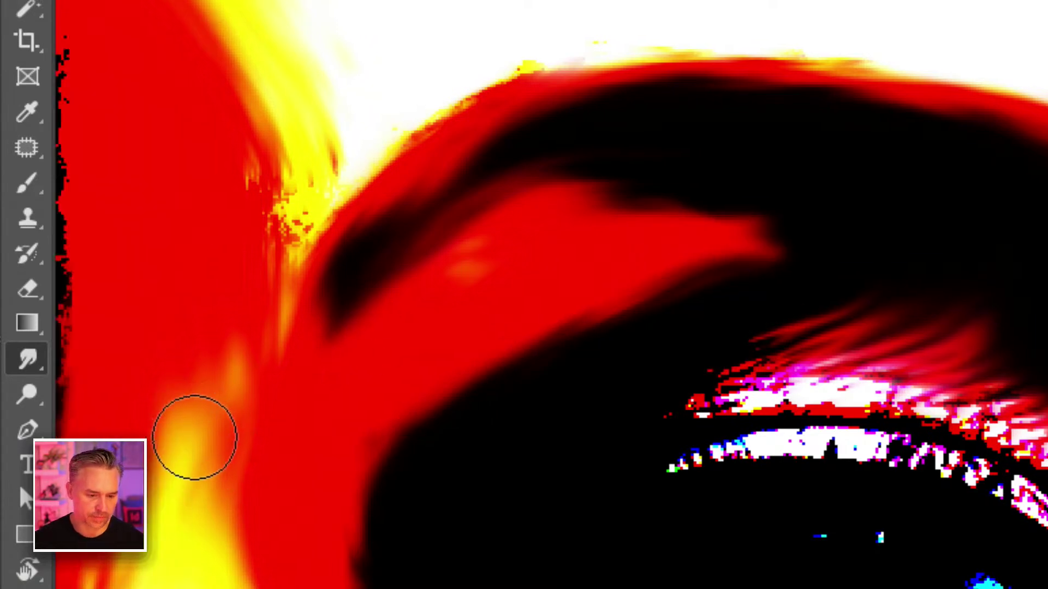
Step: Finger-paint yellow accents on the brow bone and beside the nose bridge, and turn Finger Painting off
mouse_move(195, 437)
mouse_down()
mouse_move(225, 373)
mouse_move(196, 458)
mouse_move(207, 483)
mouse_move(235, 352)
mouse_move(277, 228)
mouse_move(293, 218)
mouse_move(282, 194)
mouse_move(275, 317)
mouse_move(303, 113)
mouse_move(271, 94)
mouse_up()
mouse_move(444, 306)
mouse_down()
mouse_move(484, 284)
mouse_move(386, 389)
mouse_move(555, 246)
mouse_move(549, 258)
mouse_move(304, 187)
mouse_move(149, 221)
mouse_move(176, 216)
mouse_up()
key(ctrl+z)
key(ctrl+z)
key(ctrl+z)
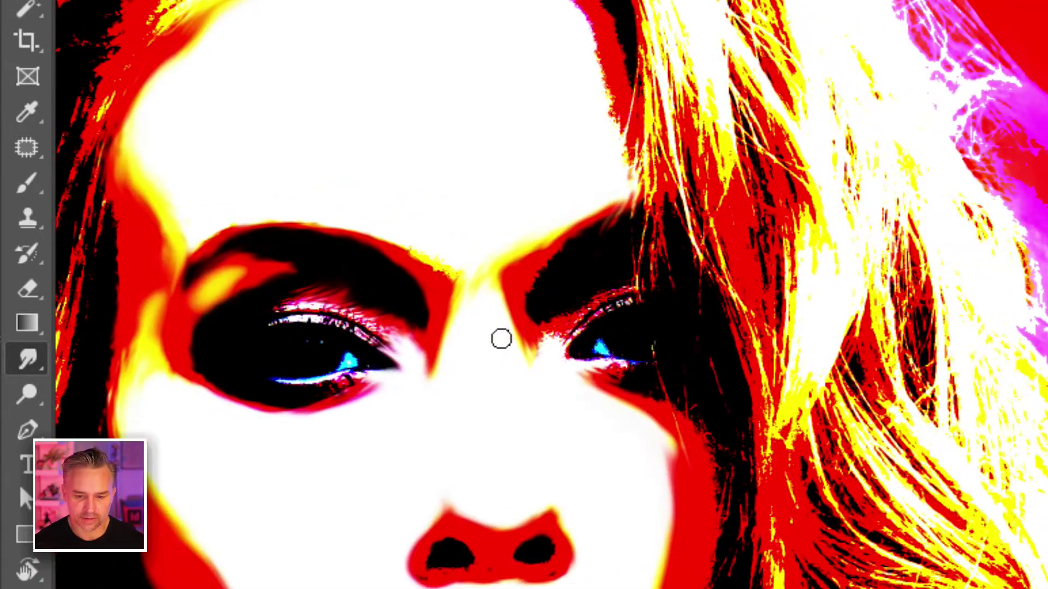
mouse_move(512, 300)
mouse_down()
mouse_move(537, 356)
mouse_move(514, 316)
mouse_move(512, 260)
mouse_move(459, 293)
mouse_move(413, 250)
mouse_move(361, 229)
mouse_up()
drag(546, 428, 552, 224)
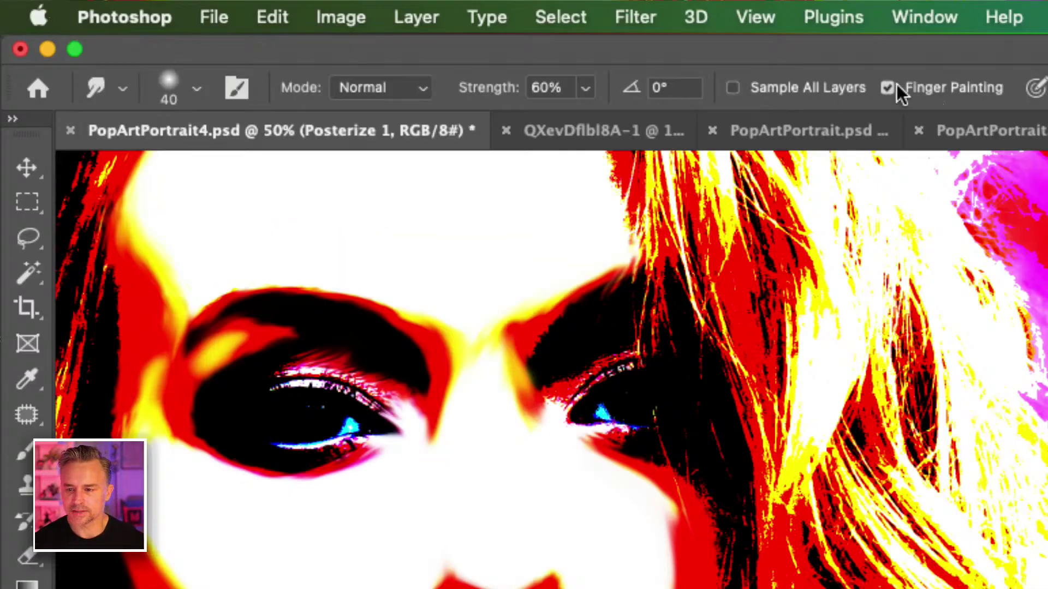
click(888, 88)
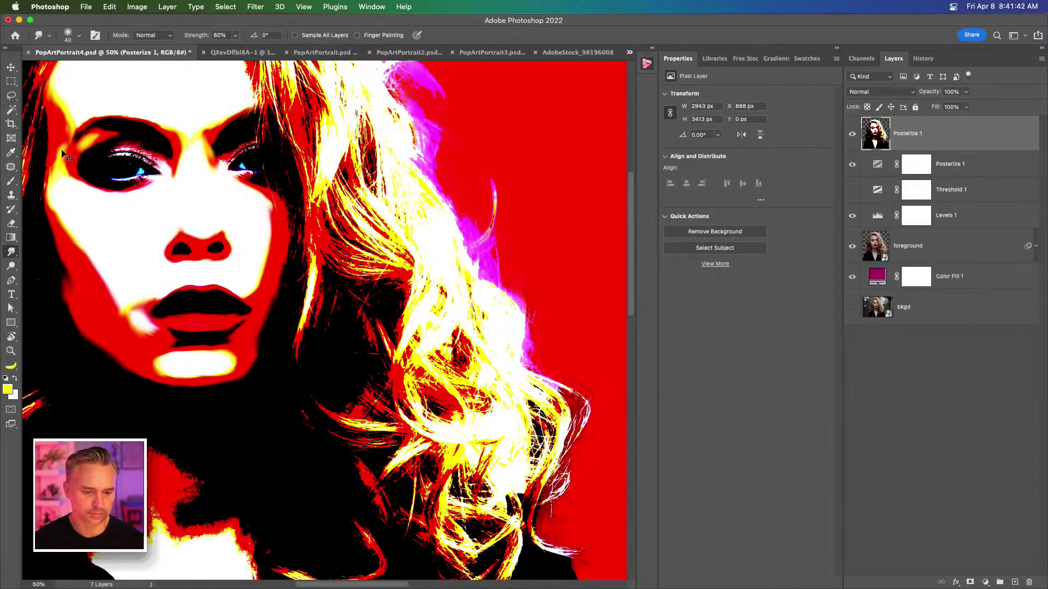
Step: Smudge the jagged edge between the red cheek contour and the black hair with a larger brush
scroll(65, 155, up, 5)
mouse_move(61, 151)
mouse_down()
mouse_move(309, 241)
mouse_move(408, 337)
mouse_move(406, 363)
mouse_up()
scroll(452, 359, right, 3)
key(bracketright)
key(bracketright)
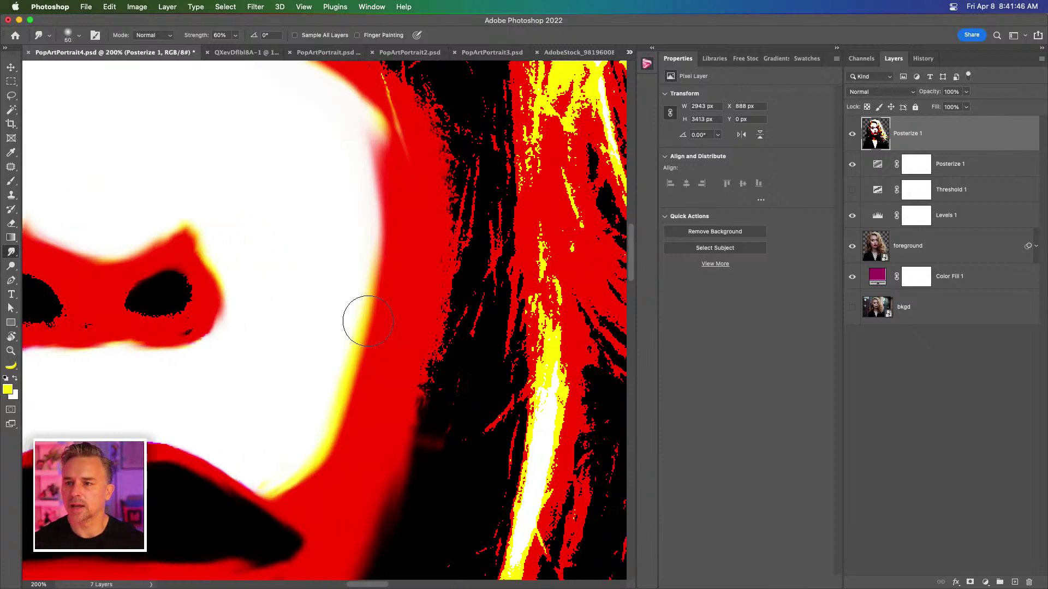
scroll(272, 290, left, 3)
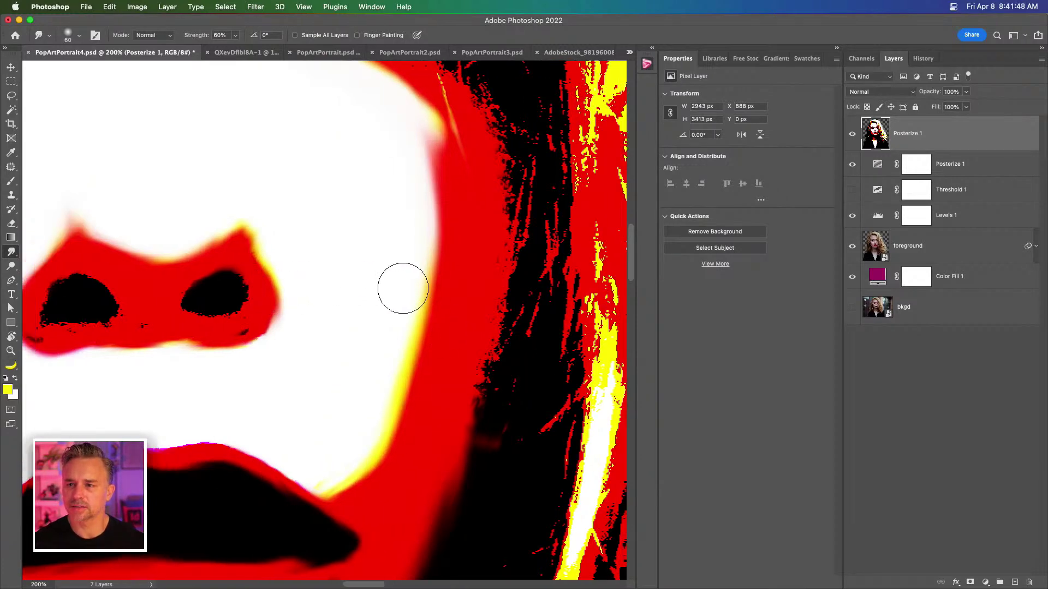
scroll(406, 288, left, 1)
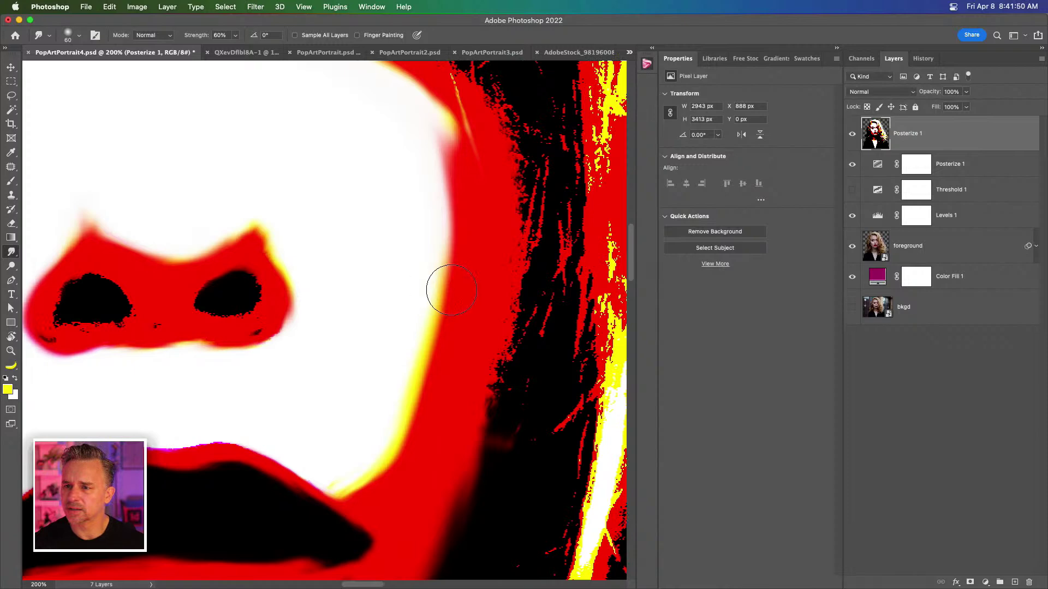
key(bracketright)
mouse_move(502, 383)
mouse_down()
mouse_move(526, 229)
mouse_move(524, 136)
mouse_move(454, 295)
mouse_up()
key(bracketleft)
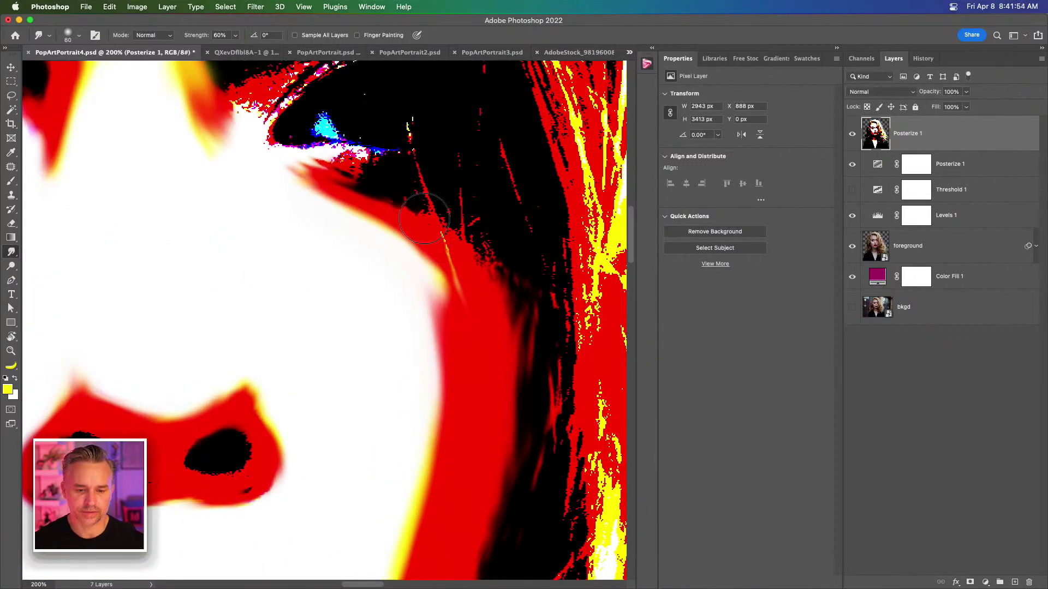
Step: Smudge the red contour below the hair-covered eye and the edges around its brow with a smaller brush
drag(351, 172, 463, 344)
mouse_move(395, 318)
mouse_down()
mouse_move(383, 338)
mouse_move(410, 298)
mouse_move(393, 279)
mouse_move(406, 285)
mouse_move(388, 282)
mouse_move(507, 218)
mouse_up()
key(bracketleft)
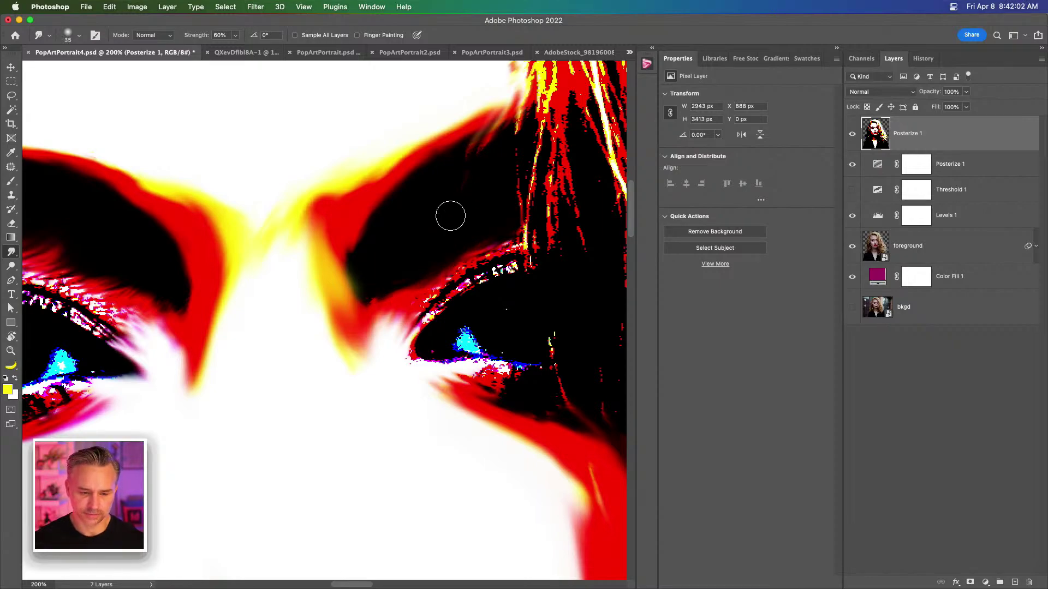
Step: Smudge the jagged edges of both nostrils and the dark specks beneath them, reducing the brush to 25 px
key(super+minus)
key(super+minus)
mouse_move(309, 309)
mouse_down()
mouse_move(386, 171)
mouse_move(375, 209)
mouse_up()
scroll(367, 319, up, 5)
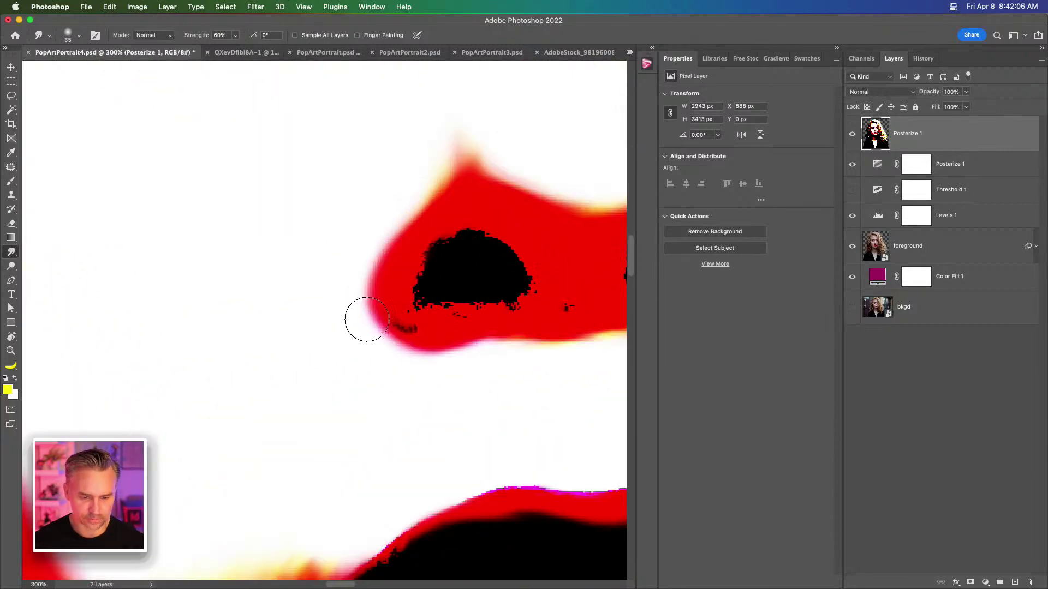
drag(445, 300, 314, 340)
mouse_move(292, 306)
mouse_down()
mouse_move(328, 321)
mouse_move(262, 336)
mouse_move(276, 306)
mouse_move(318, 297)
mouse_move(351, 334)
mouse_move(408, 351)
mouse_up()
key(bracketleft)
key(bracketleft)
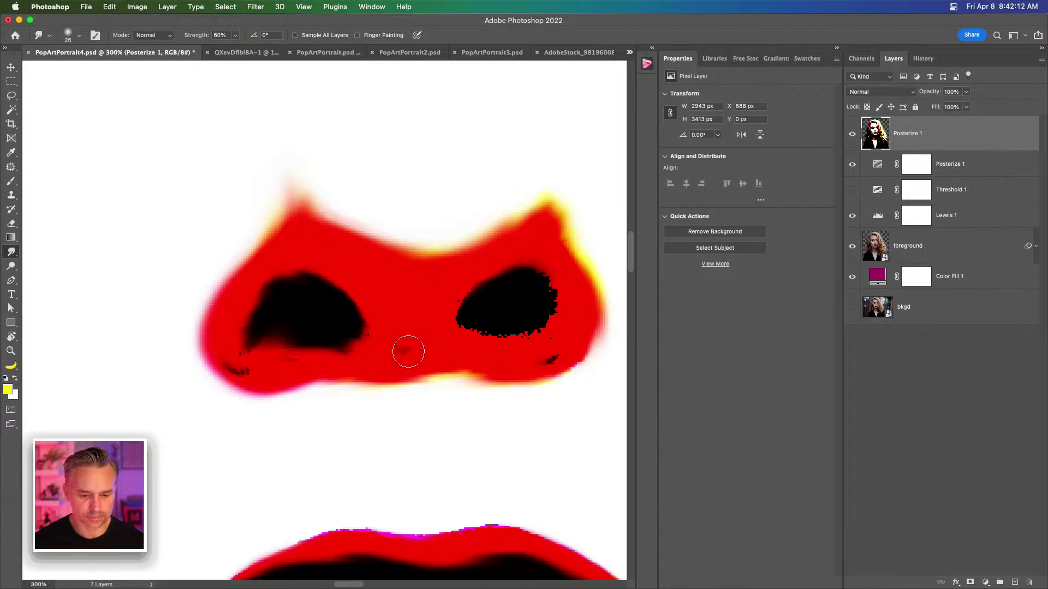
mouse_move(474, 320)
mouse_down()
mouse_move(530, 319)
mouse_move(543, 296)
mouse_move(536, 287)
mouse_move(560, 321)
mouse_up()
drag(542, 357, 552, 359)
mouse_move(226, 376)
mouse_down()
mouse_move(236, 366)
mouse_move(258, 376)
mouse_up()
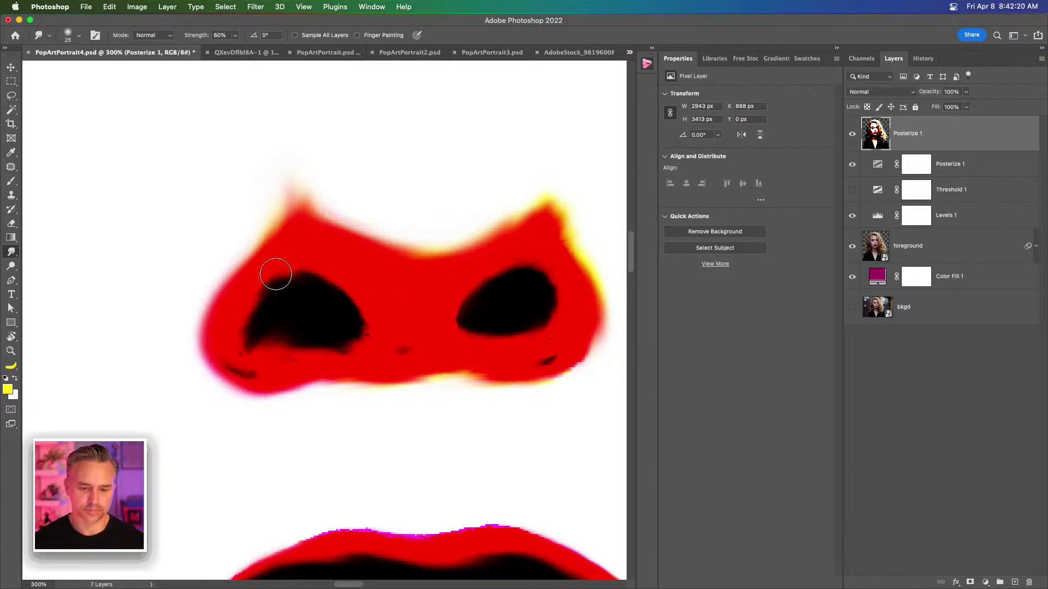
Step: Switch to the Sharpen tool and try it on the smudged edges of the nose
key(super+minus)
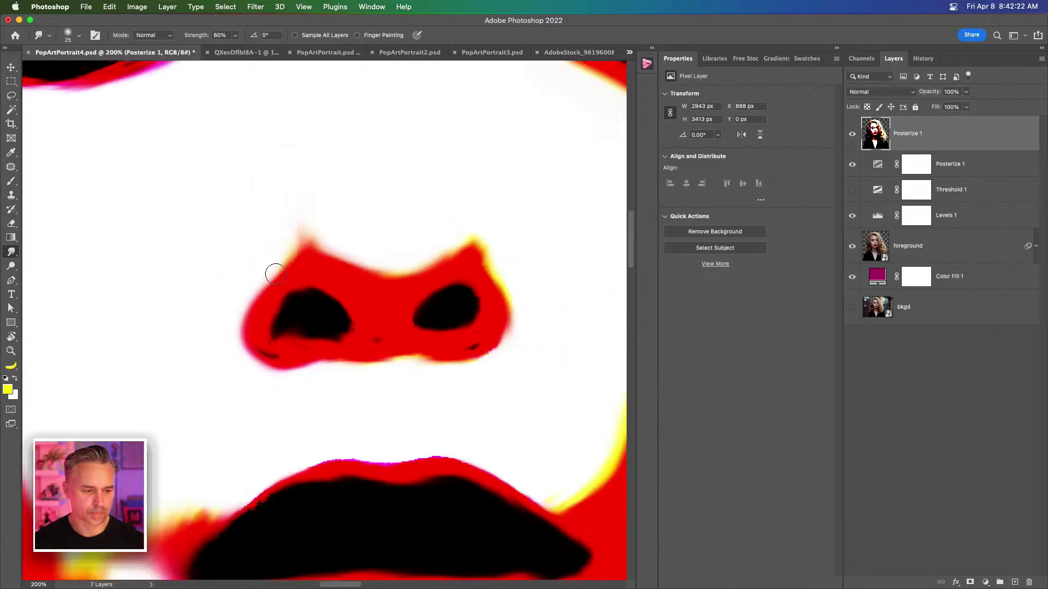
click(10, 266)
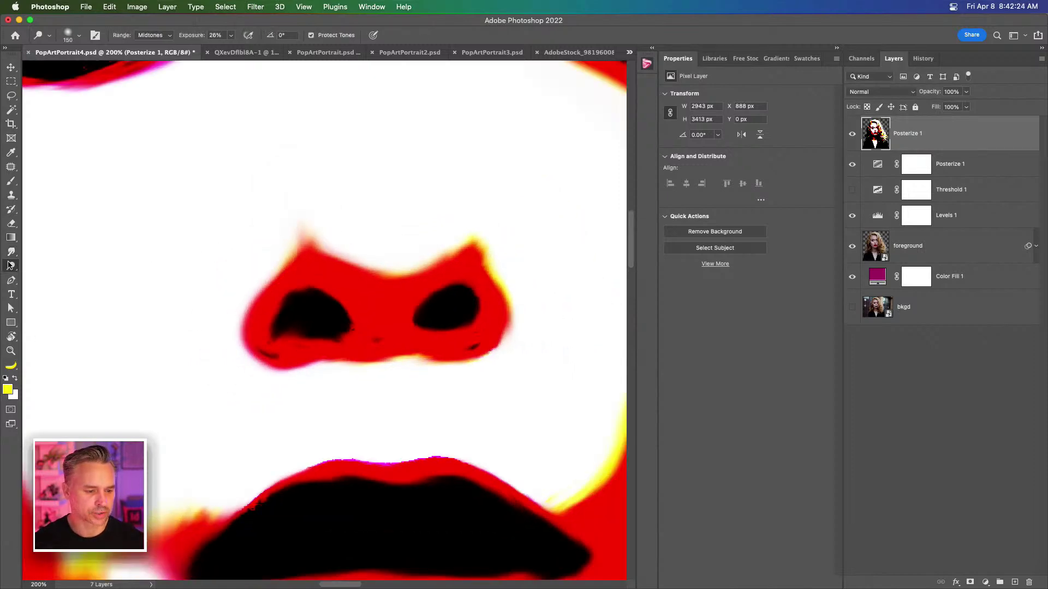
click(8, 248)
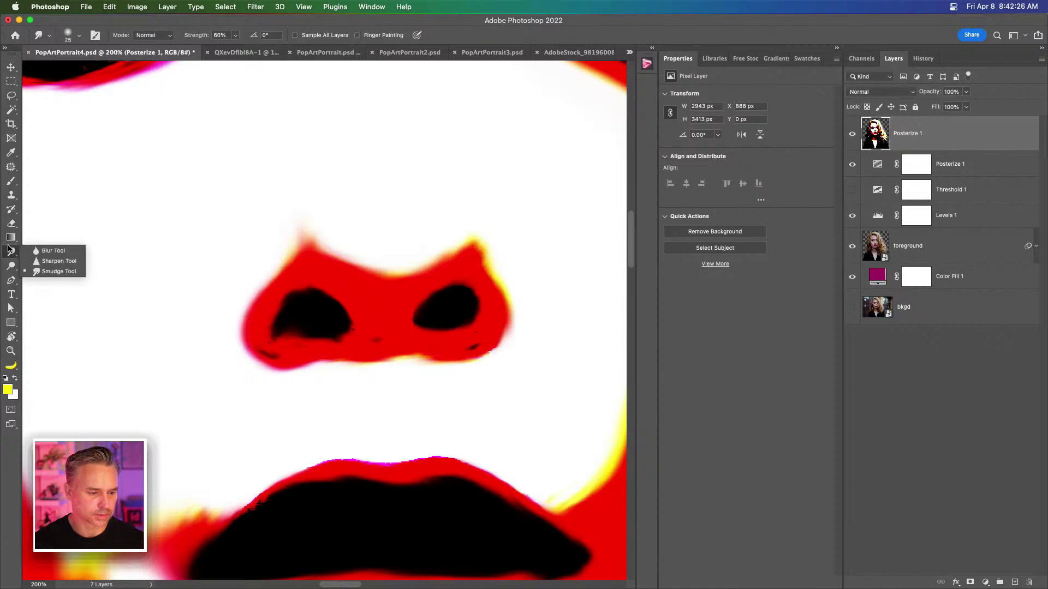
click(57, 261)
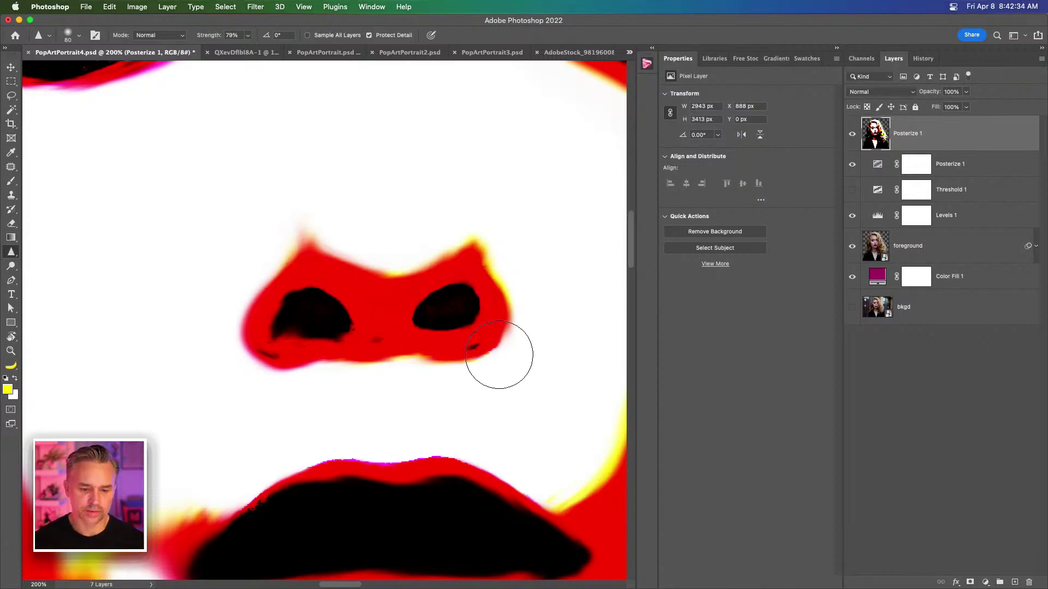
Step: Switch back to the Smudge tool for the jagged neck and chest area
key(super+minus)
key(super+minus)
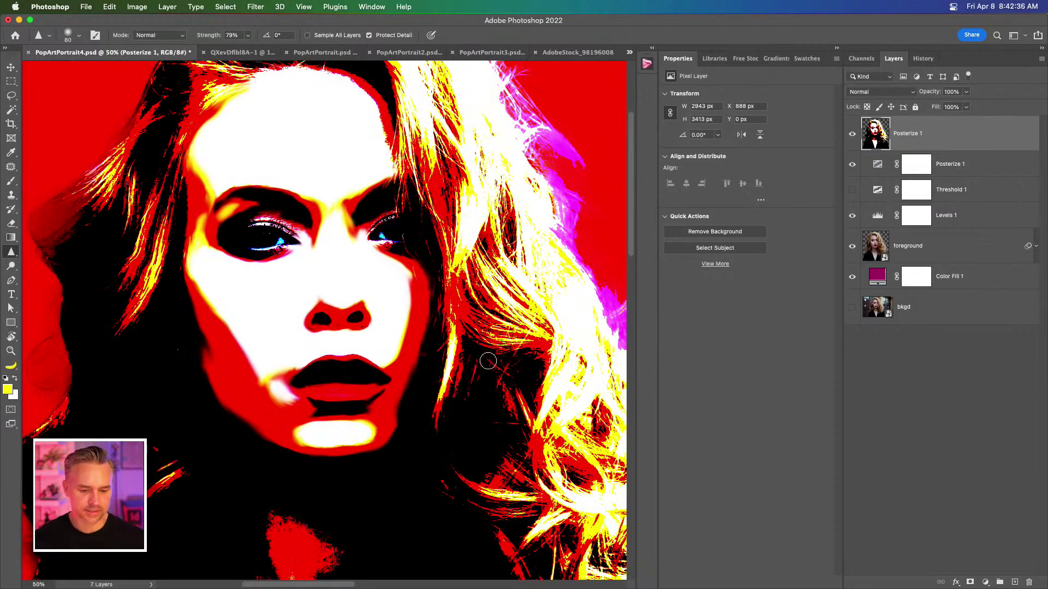
scroll(488, 360, down, 10)
scroll(488, 360, left, 3)
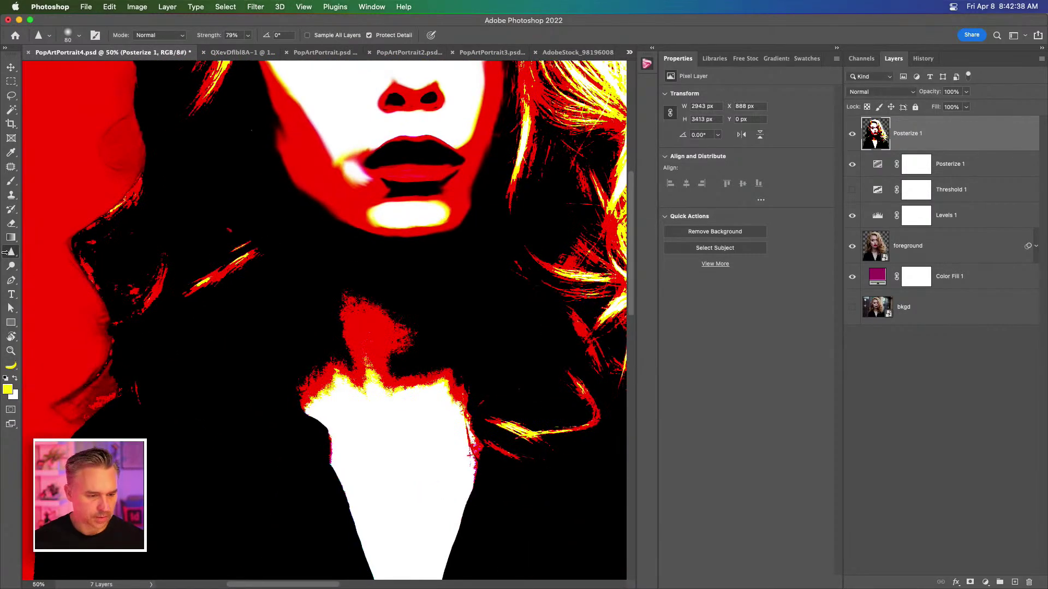
click(8, 255)
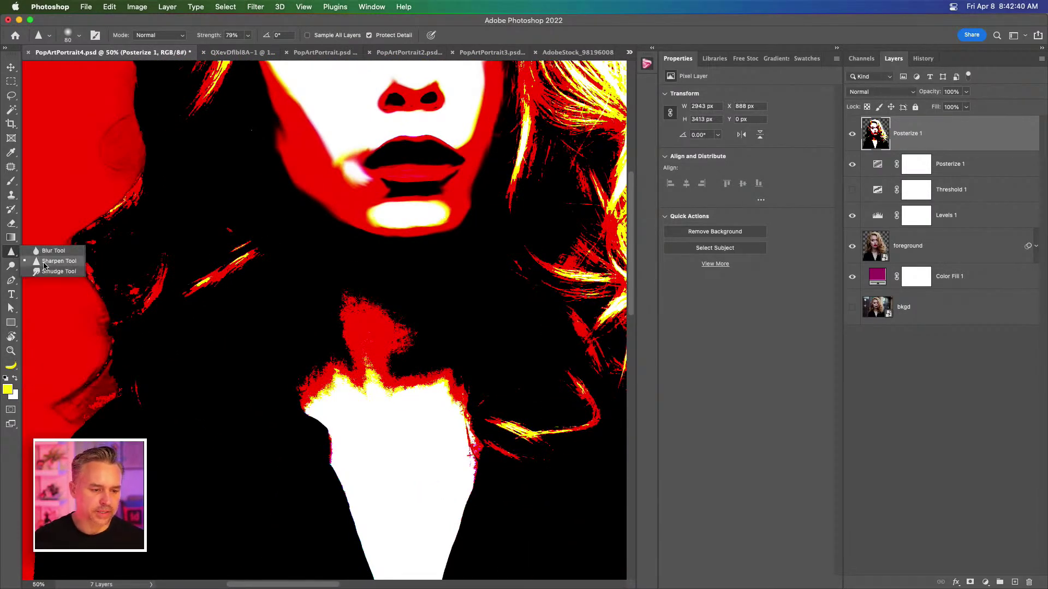
click(55, 269)
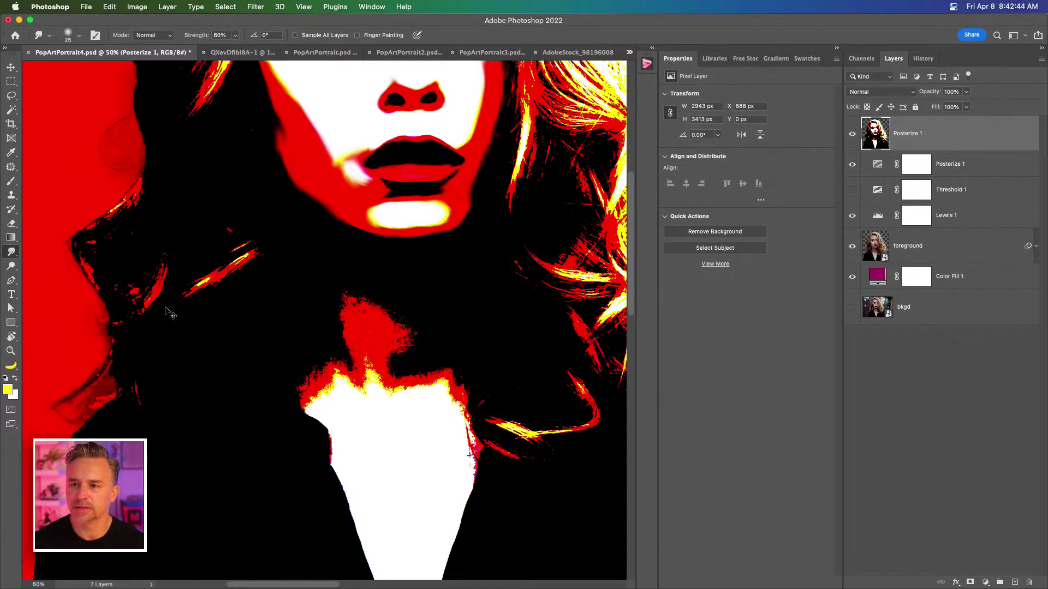
Step: Examine the whole portrait for areas whose edges are still jagged
key(super+equal)
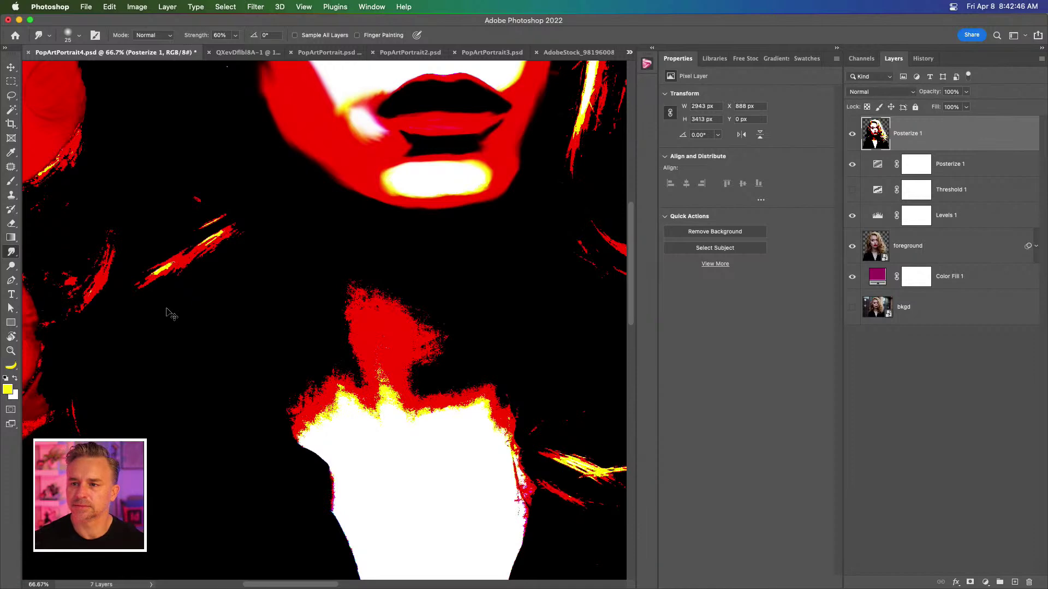
key(super+minus)
key(super+minus)
key(super+minus)
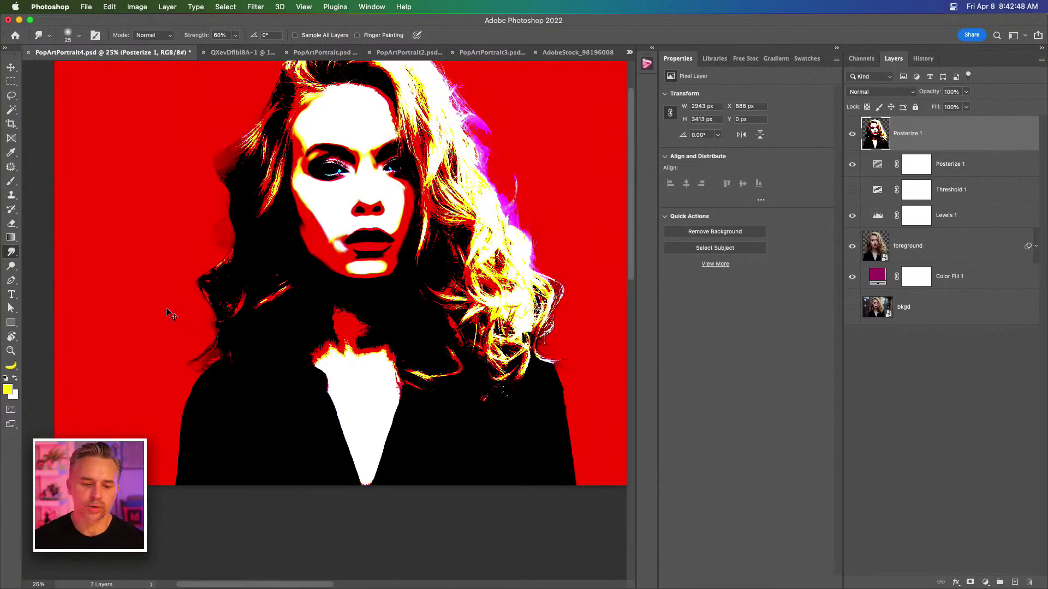
drag(293, 152, 295, 209)
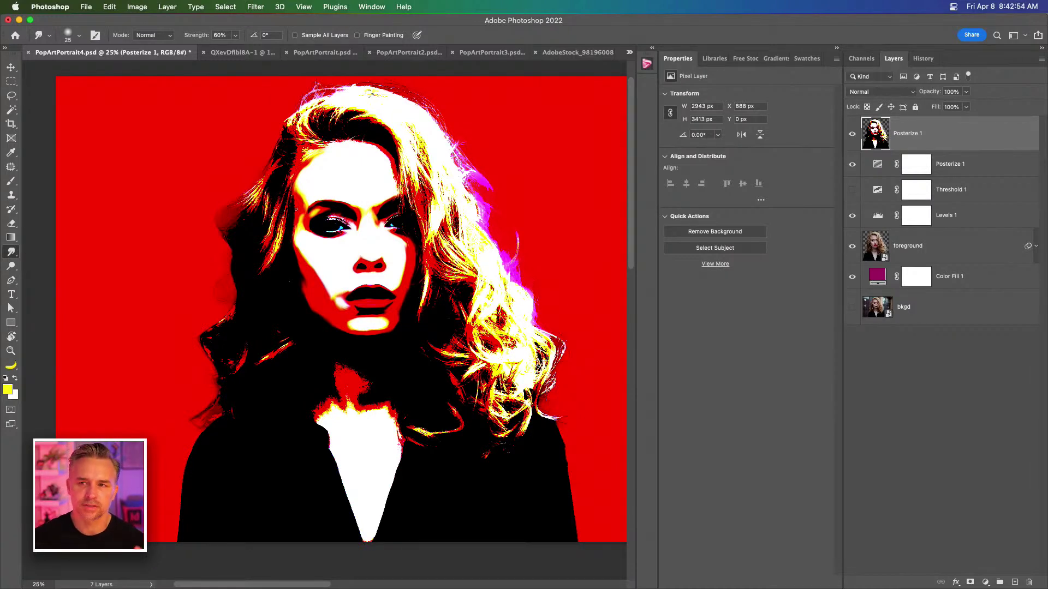
key(super+plus)
key(super+plus)
key(super+plus)
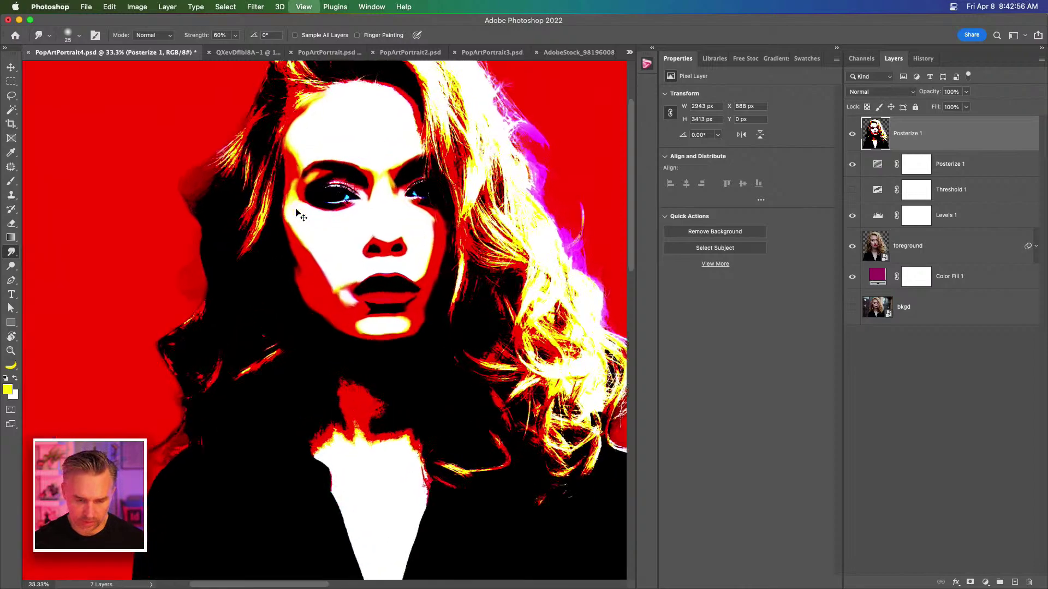
Step: Smudge the upper edges of the red neck patch into the black shadow, tapering its tip towards the jaw
scroll(309, 243, down, 6)
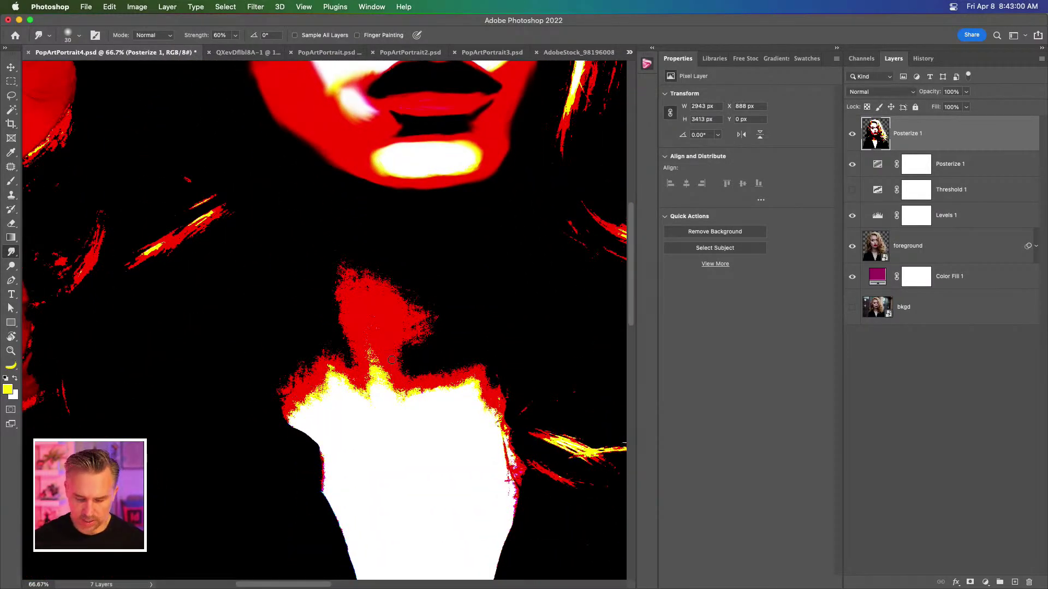
key(bracketright)
key(bracketright)
key(bracketright)
key(bracketright)
key(bracketright)
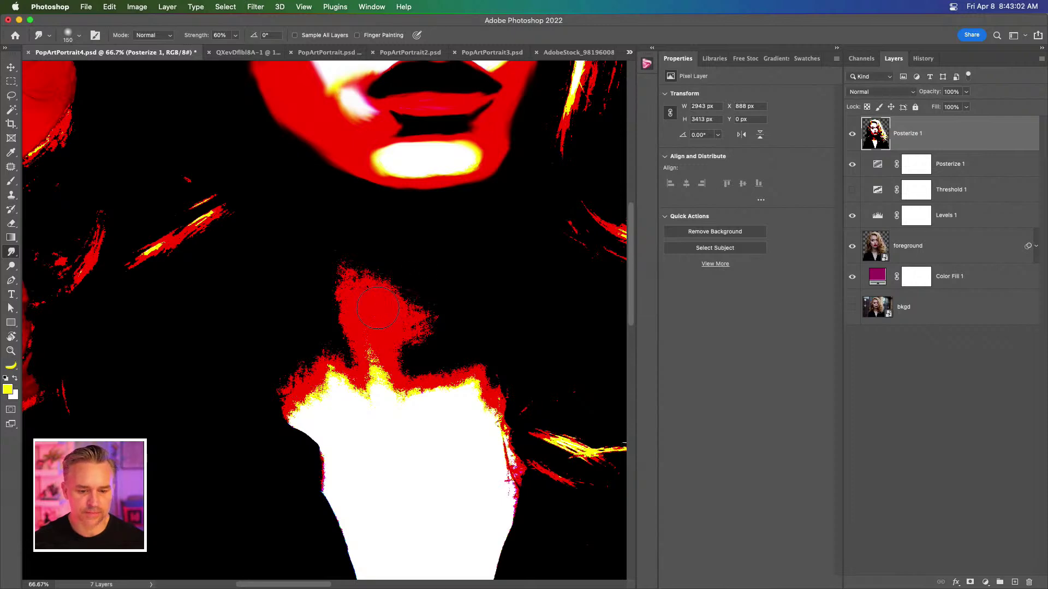
key(bracketleft)
key(bracketleft)
mouse_move(390, 309)
mouse_down()
mouse_move(408, 337)
mouse_move(415, 315)
mouse_move(311, 255)
mouse_move(329, 255)
mouse_move(352, 280)
mouse_move(301, 193)
mouse_move(353, 278)
mouse_move(327, 232)
mouse_up()
key(bracketleft)
key(bracketleft)
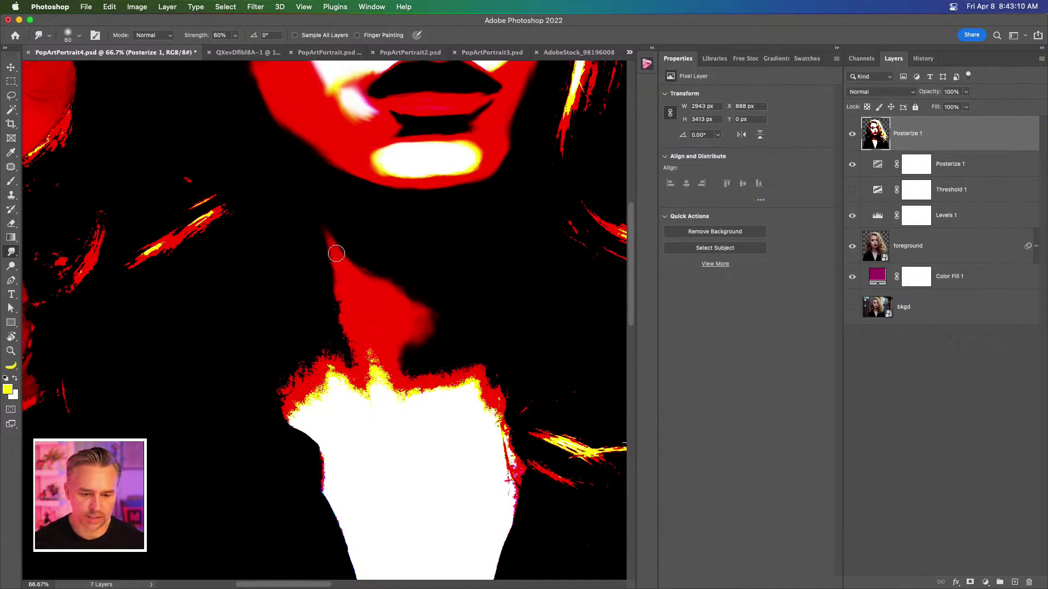
Step: Smudge the lower edges of the red neck patch, then smooth the jagged red shoulder edge beside it with a 100 px brush
mouse_move(386, 280)
mouse_down()
mouse_move(431, 329)
mouse_move(424, 341)
mouse_move(433, 311)
mouse_move(438, 328)
mouse_move(414, 349)
mouse_move(412, 370)
mouse_move(409, 351)
mouse_move(407, 382)
mouse_up()
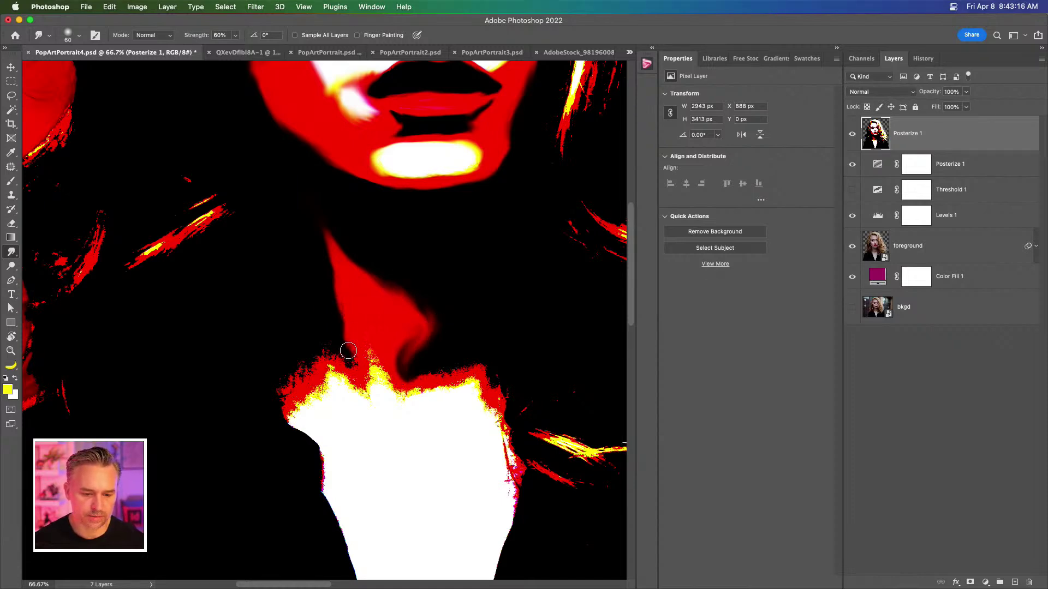
key(bracketright)
key(bracketright)
key(bracketright)
key(bracketright)
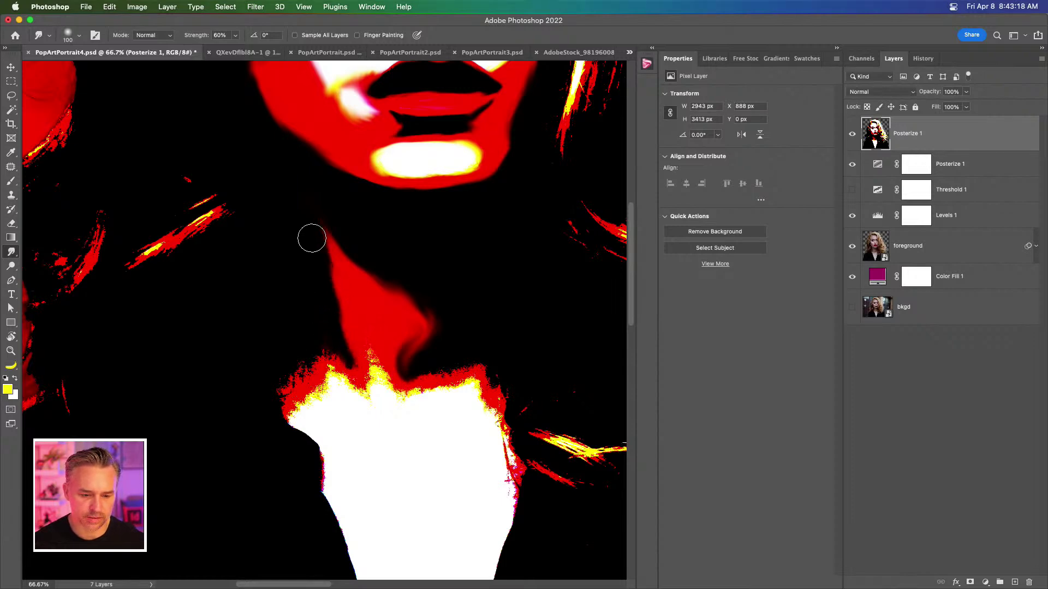
mouse_move(346, 361)
mouse_down()
mouse_move(321, 352)
mouse_move(281, 393)
mouse_up()
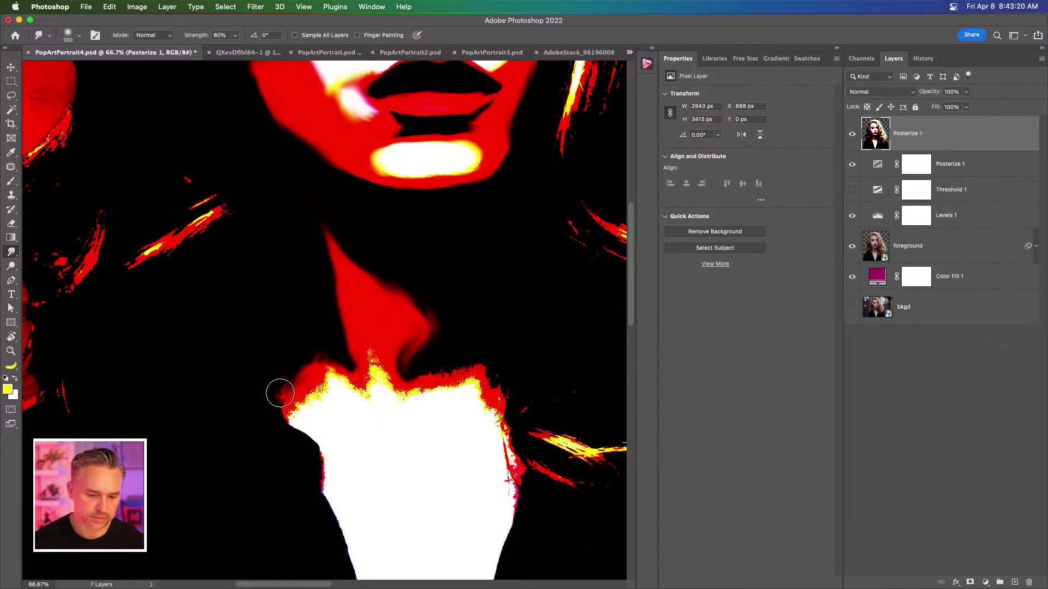
mouse_move(356, 356)
mouse_down()
mouse_move(300, 356)
mouse_move(277, 393)
mouse_up()
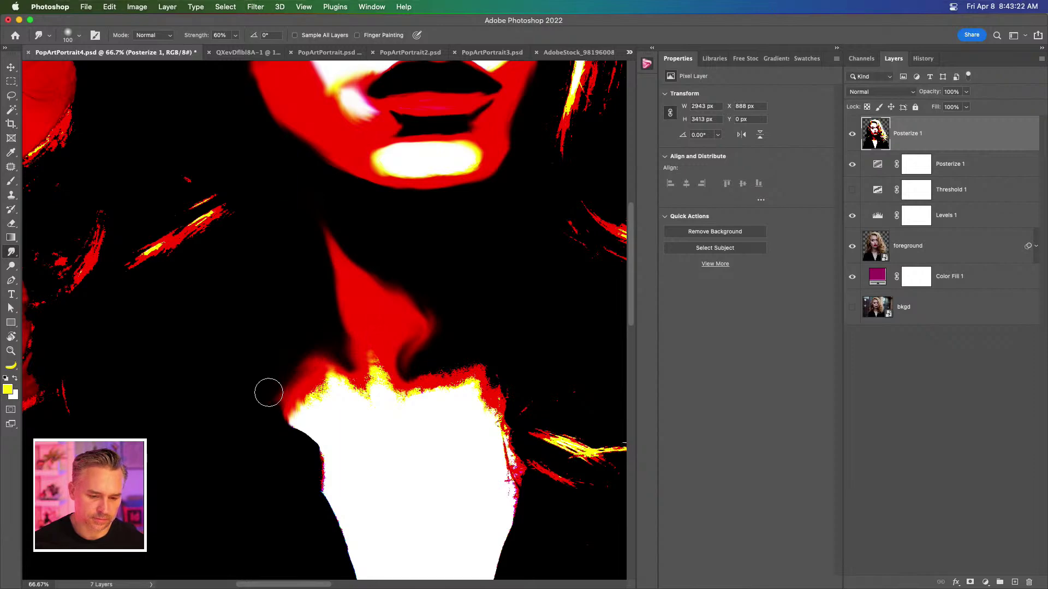
Step: Smudge the jagged yellow fringe beside the chest's left peak down into the white area
scroll(349, 246, down, 5)
mouse_move(359, 211)
mouse_down()
mouse_move(322, 239)
mouse_move(355, 213)
mouse_up()
scroll(355, 213, up, 2)
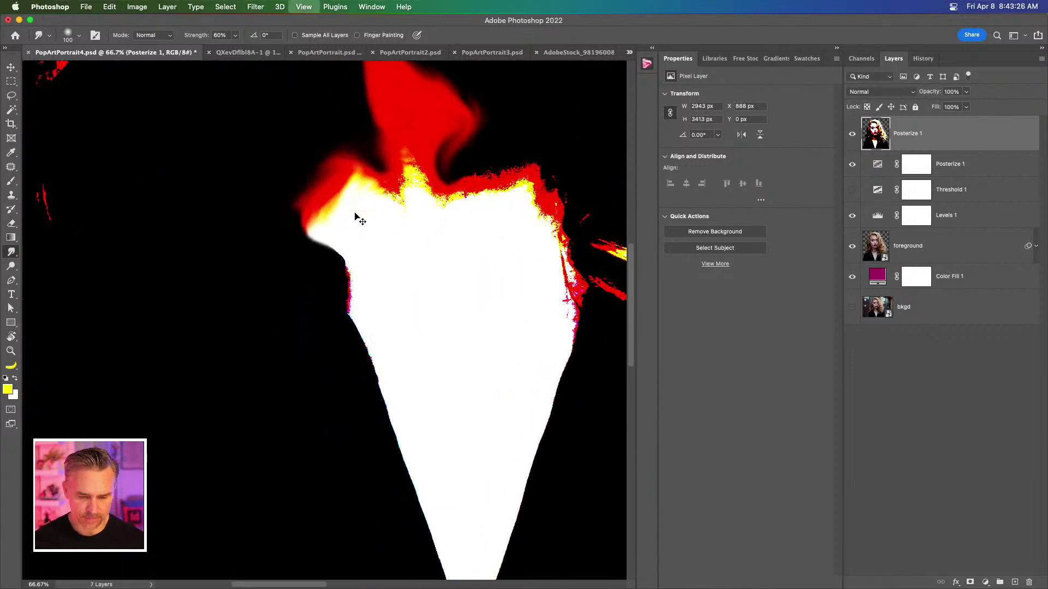
drag(438, 233, 240, 497)
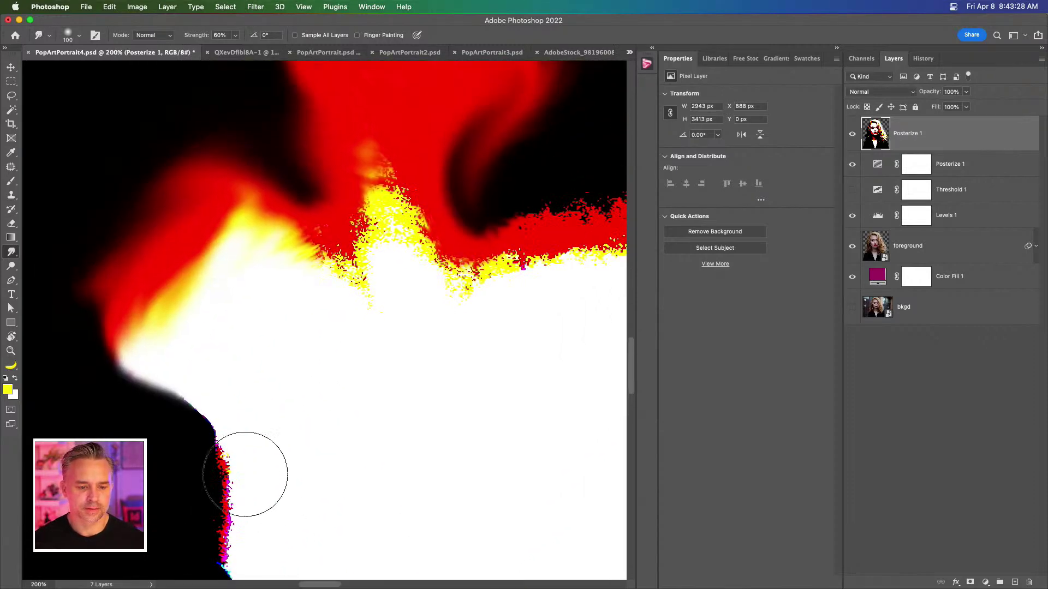
drag(291, 273, 400, 365)
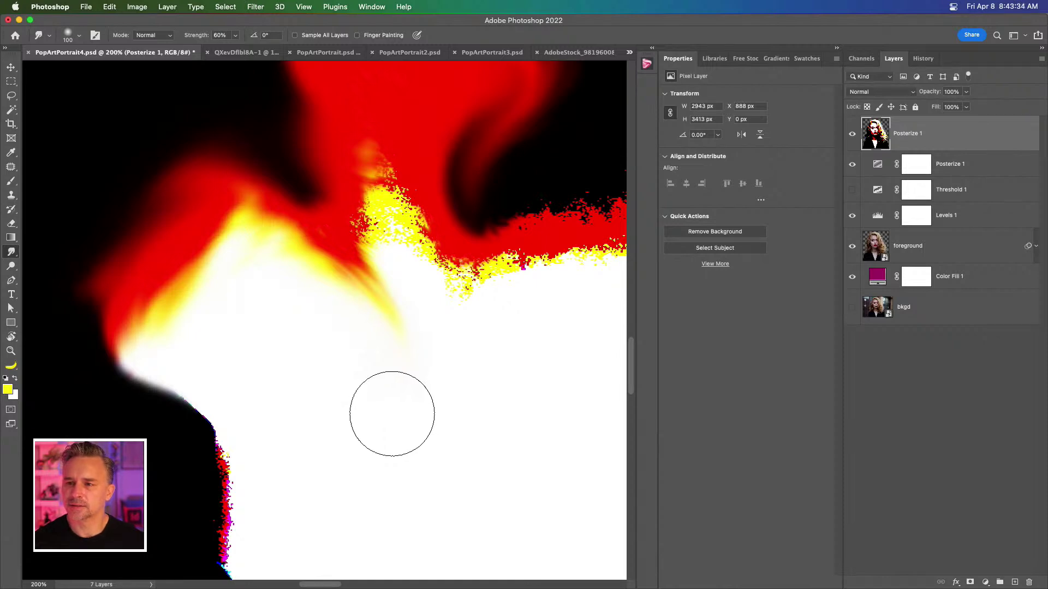
Step: Smudge the central yellow peak and the chest's upper right red and yellow edge into smooth flame shapes, enlarging the brush to 175 px
scroll(391, 414, left, 2)
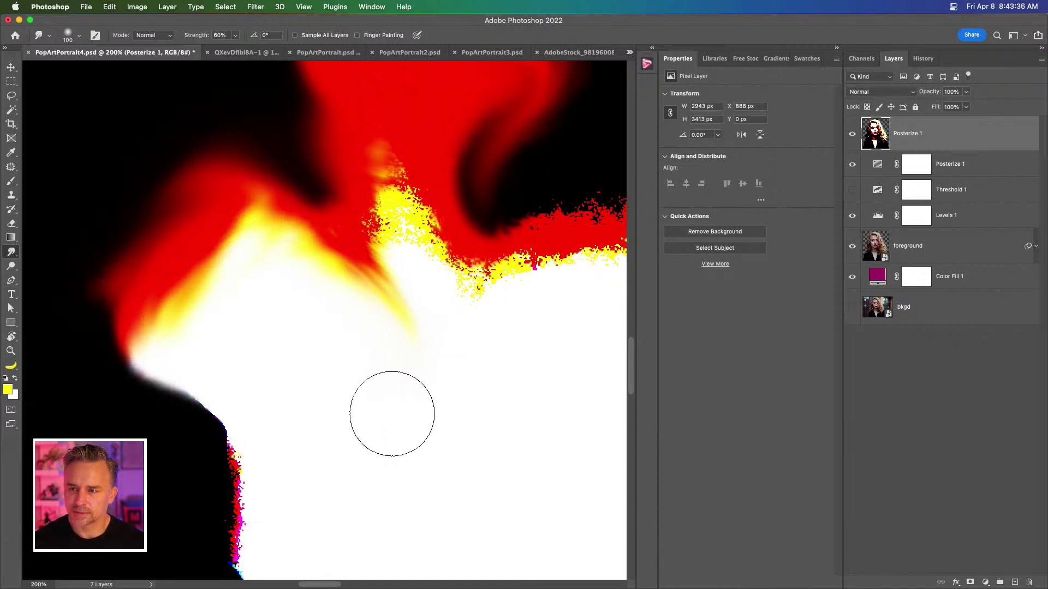
scroll(392, 413, right, 10)
drag(304, 268, 354, 352)
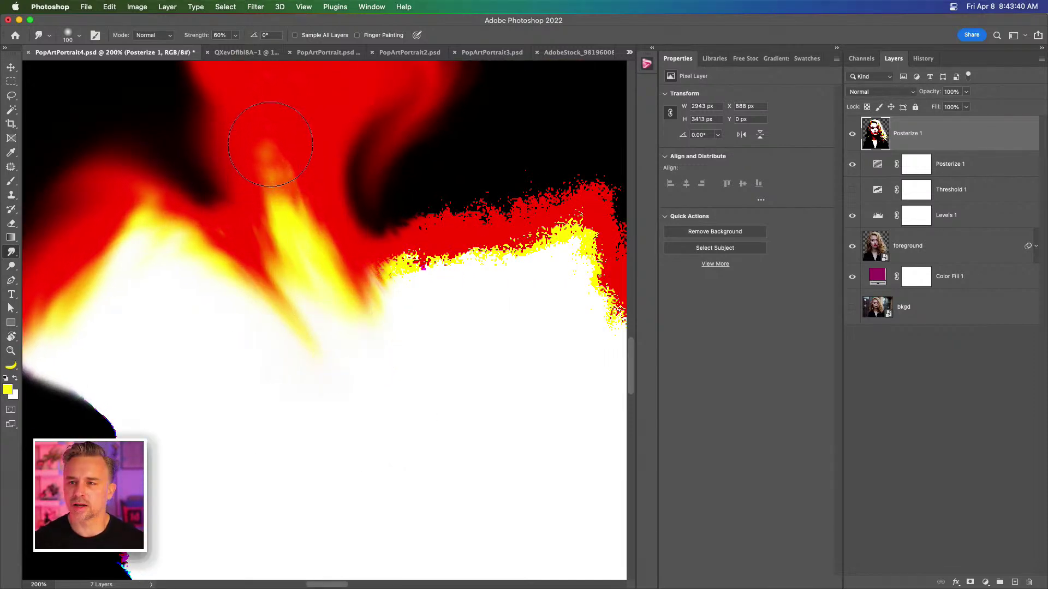
mouse_move(313, 274)
mouse_down()
mouse_move(311, 283)
mouse_move(329, 289)
mouse_move(411, 403)
mouse_move(399, 322)
mouse_move(412, 289)
mouse_move(395, 291)
mouse_move(418, 277)
mouse_move(414, 319)
mouse_move(573, 252)
mouse_move(522, 267)
mouse_move(391, 392)
mouse_move(428, 440)
mouse_up()
mouse_move(382, 207)
mouse_down()
mouse_move(248, 271)
mouse_move(325, 225)
mouse_move(377, 219)
mouse_move(267, 252)
mouse_move(360, 241)
mouse_move(444, 201)
mouse_move(425, 218)
mouse_move(467, 315)
mouse_move(456, 267)
mouse_move(331, 222)
mouse_move(344, 243)
mouse_move(348, 223)
mouse_move(282, 258)
mouse_move(393, 224)
mouse_move(374, 238)
mouse_move(407, 182)
mouse_move(371, 209)
mouse_move(230, 255)
mouse_move(238, 247)
mouse_move(277, 328)
mouse_up()
key(bracketright)
key(bracketright)
key(bracketright)
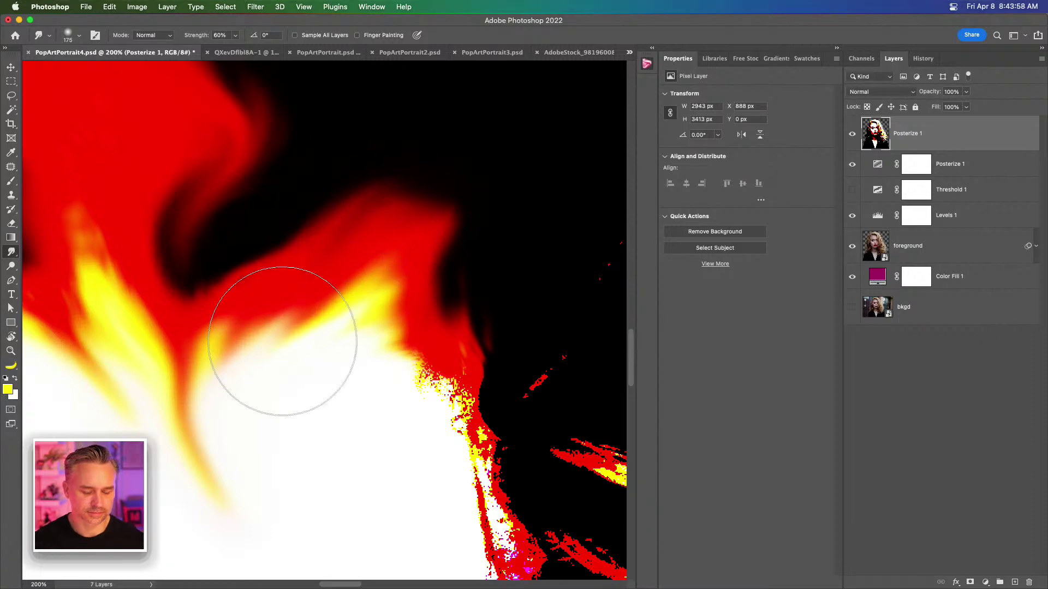
Step: Smudge the jagged red and yellow edge down the right side of the chest with a 90 px brush
scroll(276, 327, down, 5)
key(bracketleft)
key(bracketleft)
key(bracketleft)
drag(444, 176, 474, 332)
mouse_move(486, 246)
mouse_down()
mouse_move(547, 490)
mouse_move(497, 245)
mouse_move(349, 525)
mouse_up()
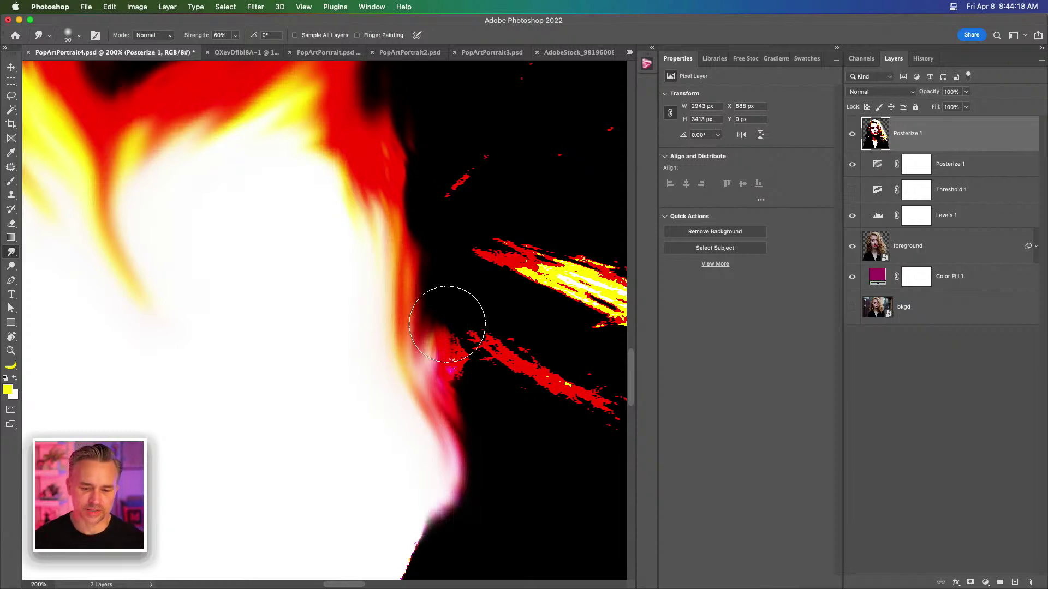
Step: Smudge the jagged red and magenta notch on the left side of the white chest area
key(super+minus)
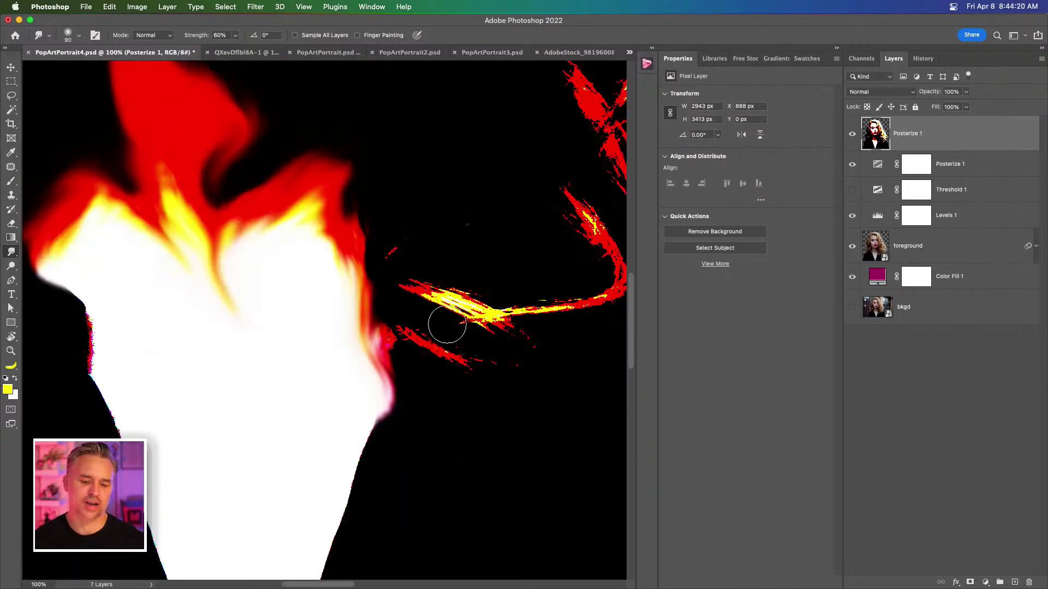
key(super+minus)
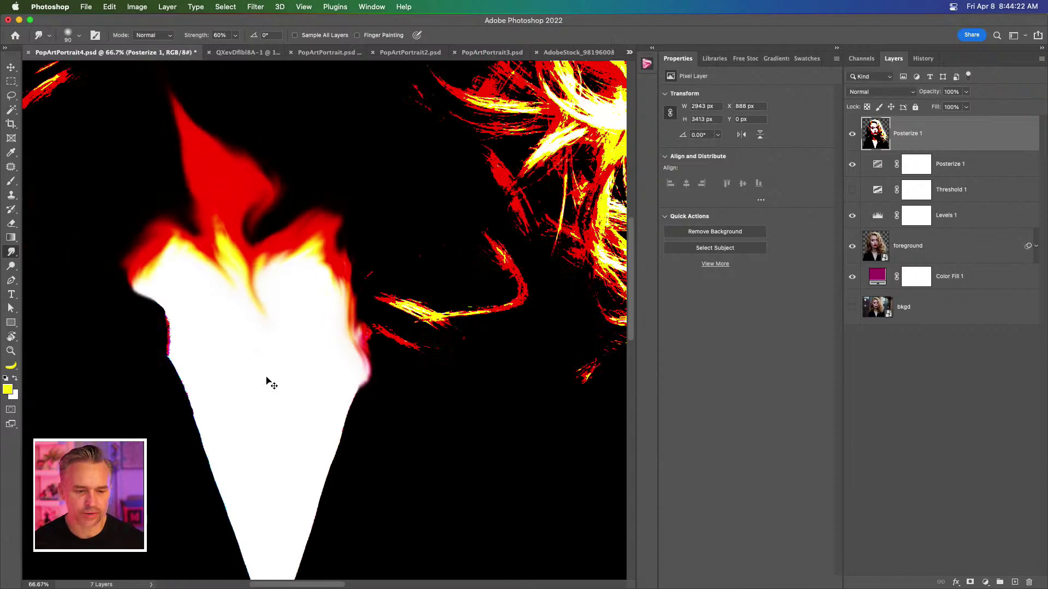
drag(49, 347, 320, 319)
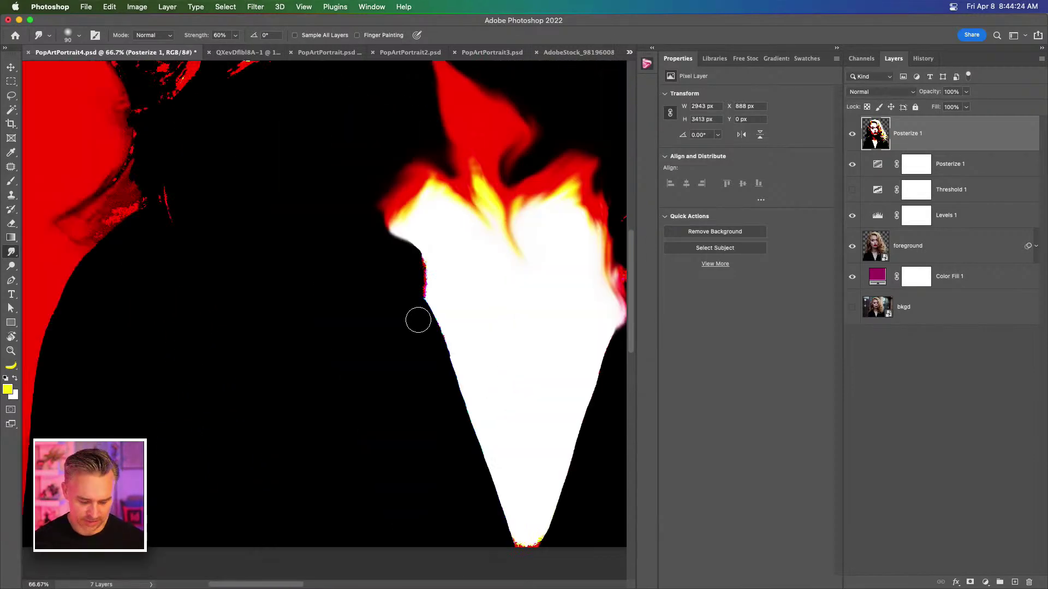
key(super+plus)
key(super+plus)
drag(418, 320, 185, 284)
scroll(191, 306, right, 5)
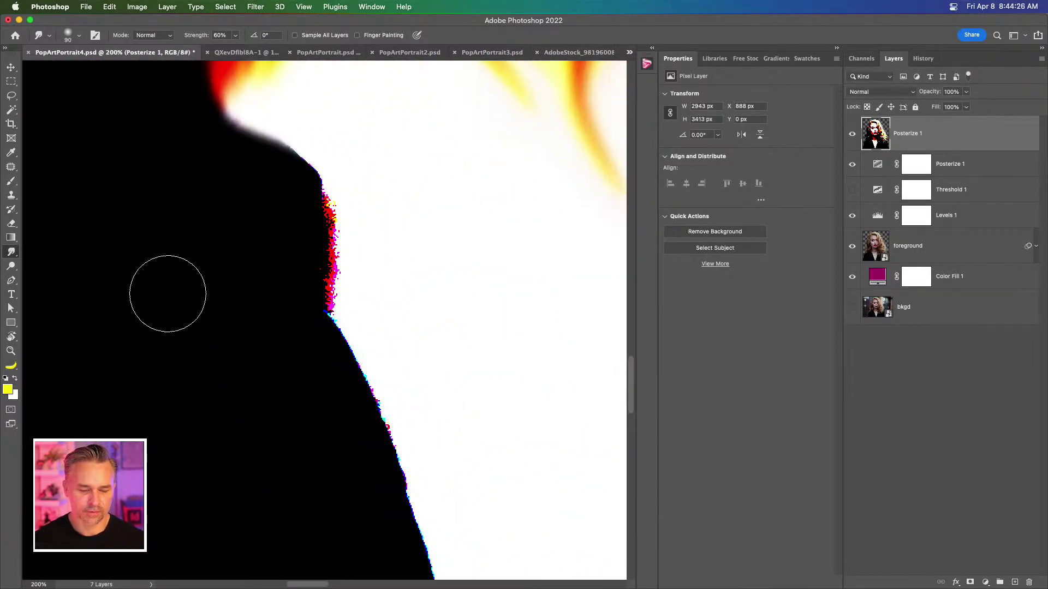
drag(341, 199, 338, 327)
Step: Smooth both long sides of the white V-shaped neckline down to its tip with a 45 px Smudge brush
key([)
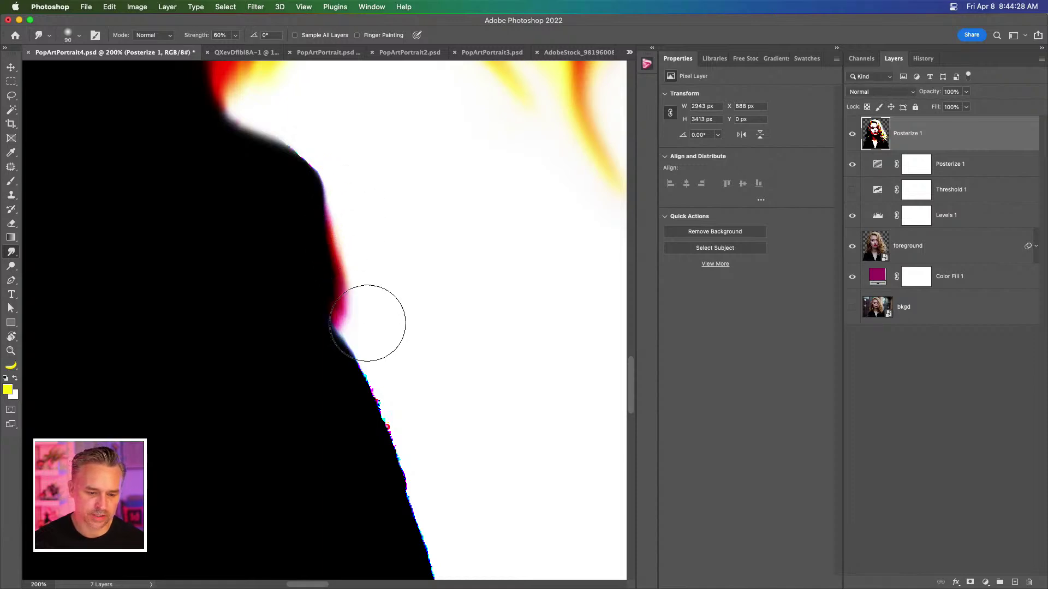
key(bracketleft)
key(bracketleft)
key(bracketleft)
key(bracketleft)
mouse_move(353, 375)
mouse_down()
mouse_move(306, 328)
mouse_move(253, 223)
mouse_move(365, 491)
mouse_up()
key(super+minus)
key(super+minus)
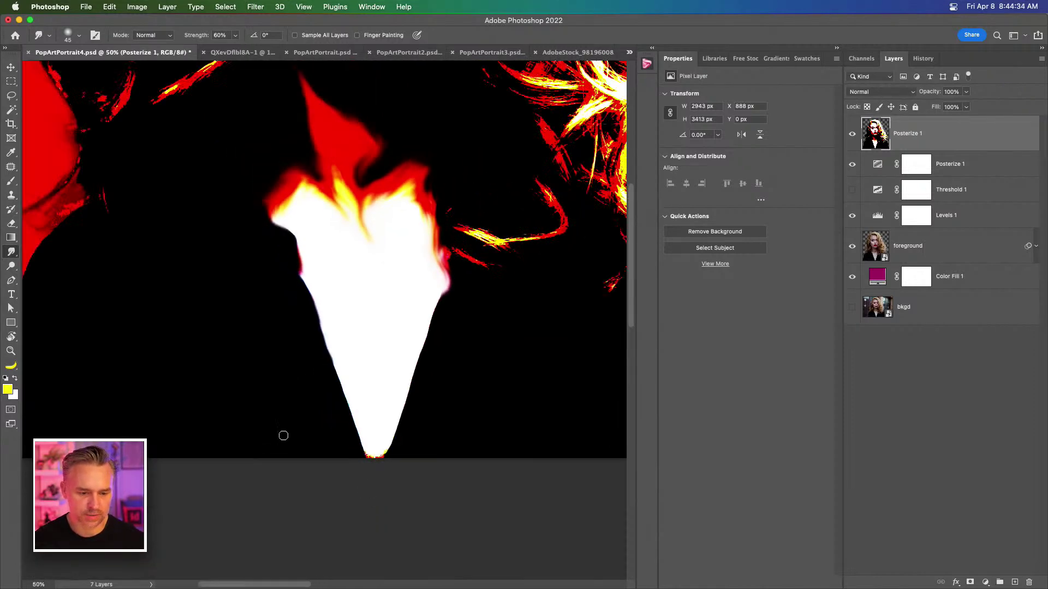
drag(316, 318, 368, 448)
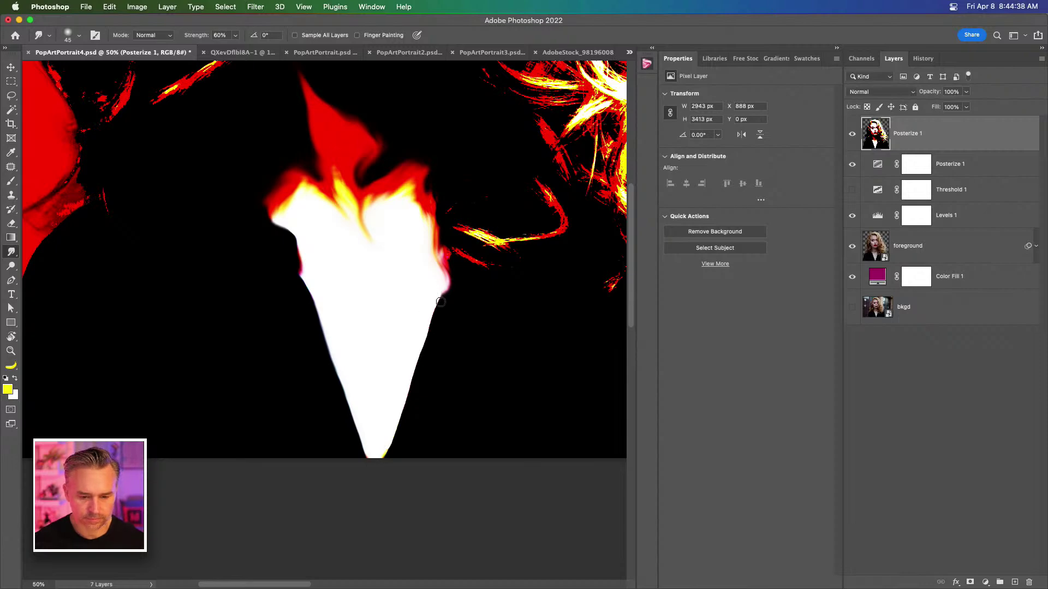
drag(425, 334, 391, 449)
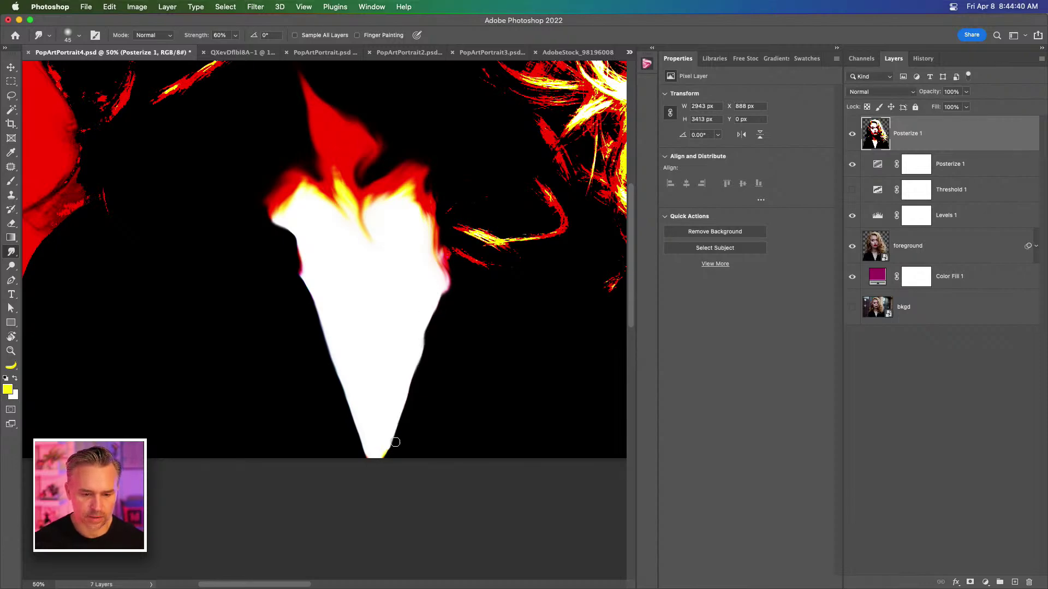
Step: Select the Color Fill 1 layer and hide the Posterize 1 adjustment, Levels 1 and foreground layers
drag(358, 273, 363, 451)
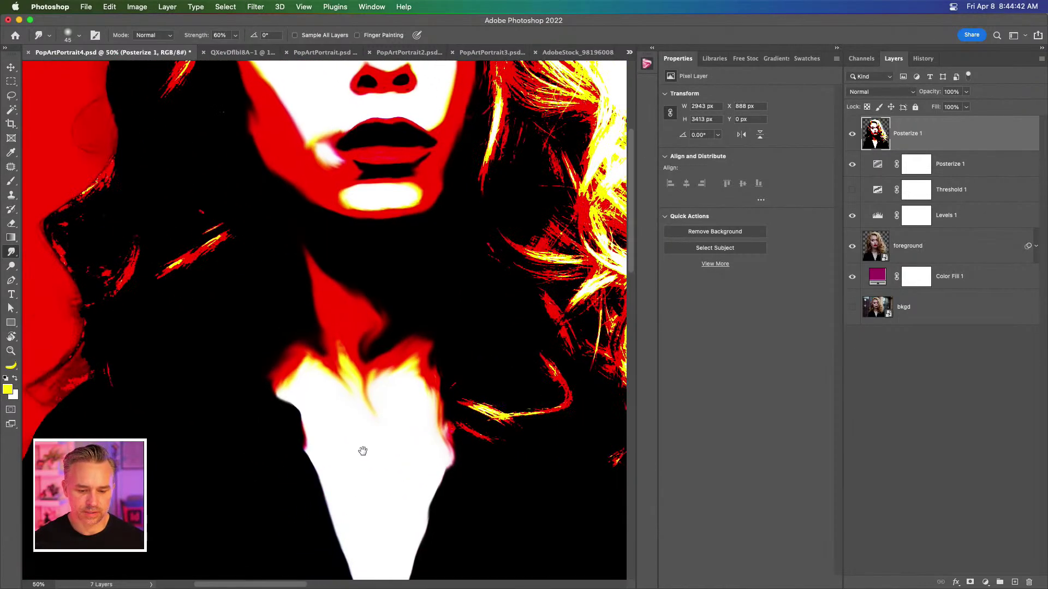
key(super+minus)
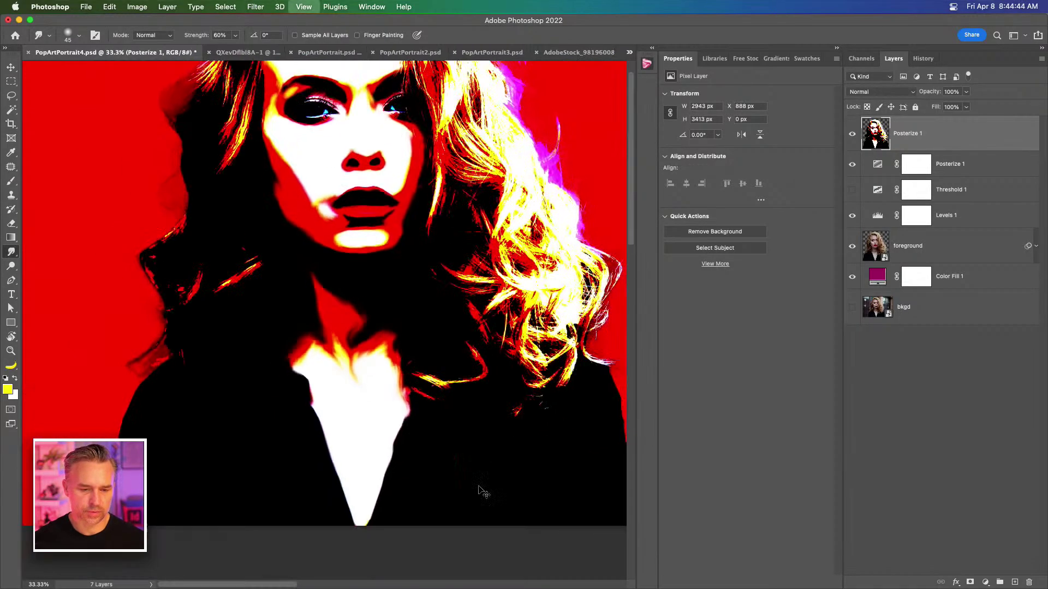
drag(411, 368, 395, 383)
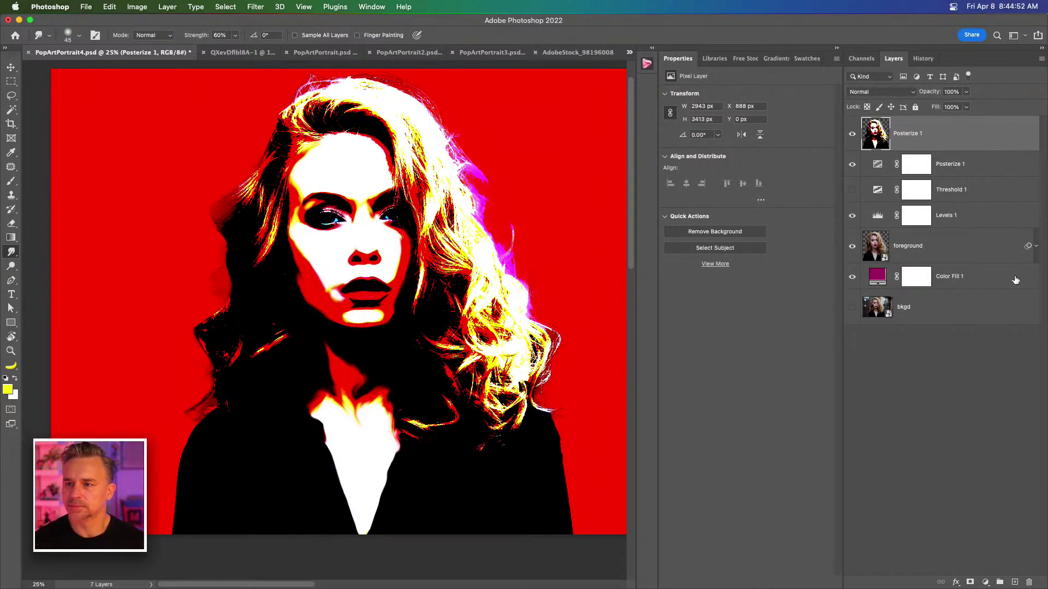
click(975, 282)
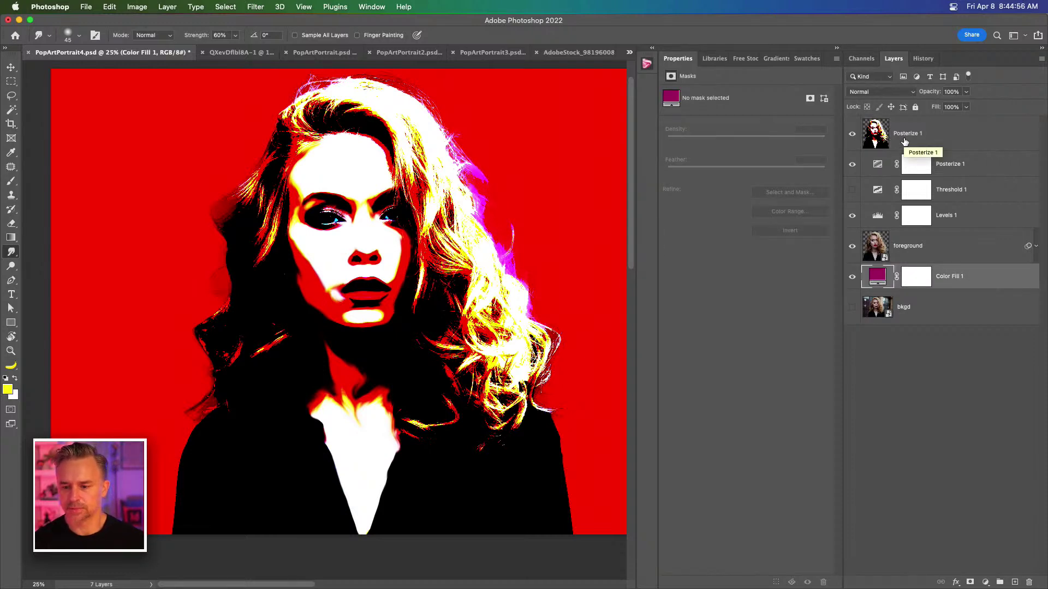
drag(852, 164, 850, 250)
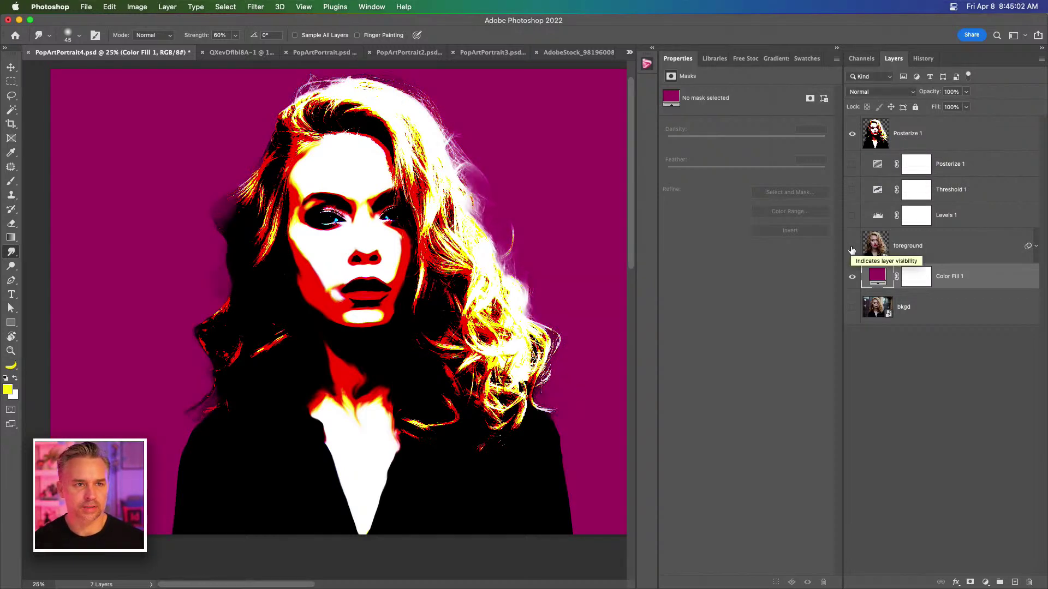
Step: Select the Posterize 1 pixel layer and enlarge the Smudge brush to 250 px for the hair edges
click(853, 148)
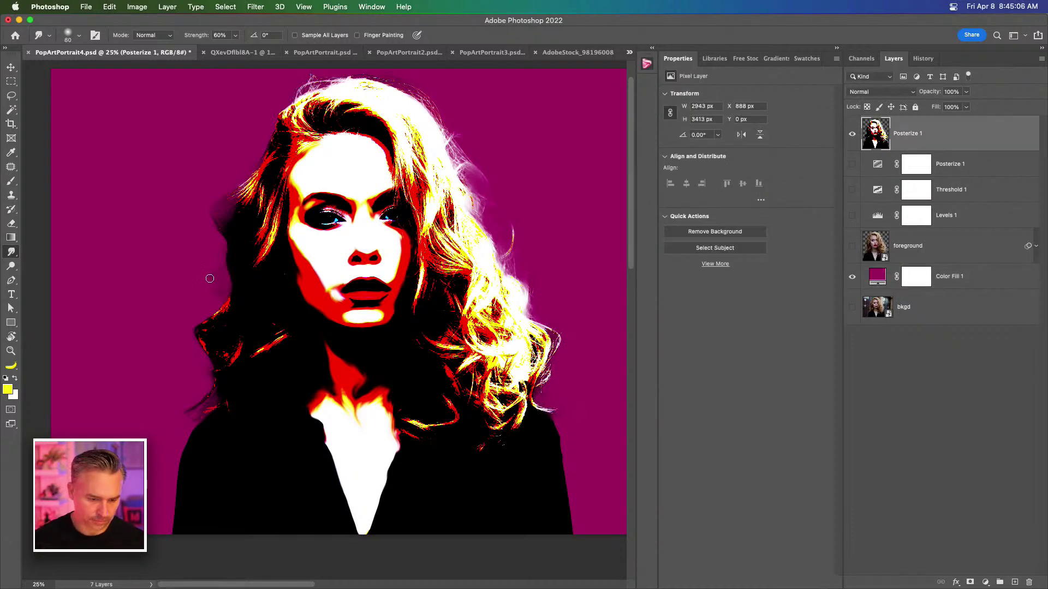
key(bracketright)
key(bracketright)
key(bracketright)
key(bracketright)
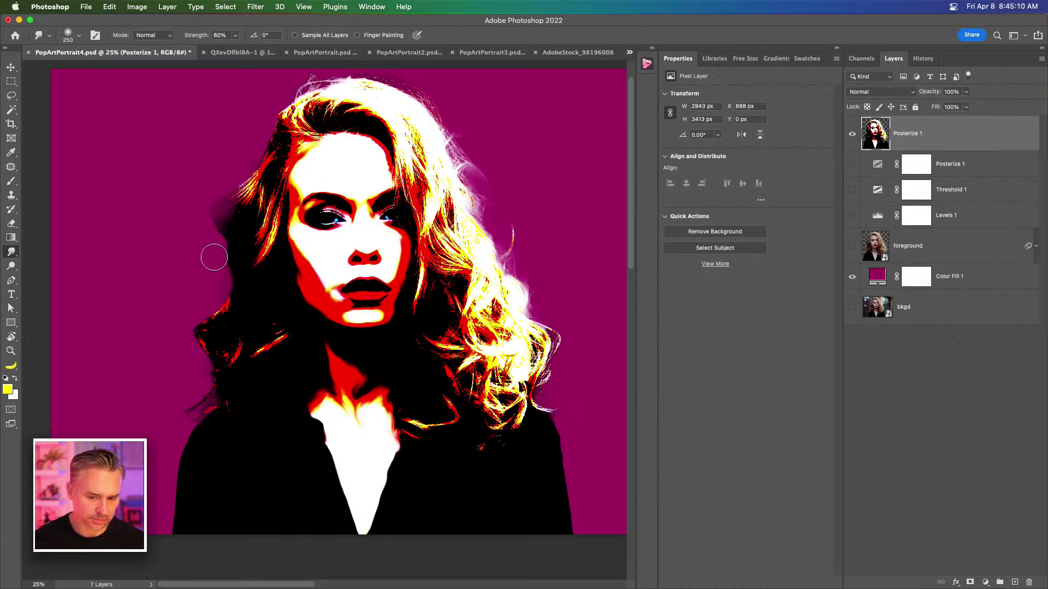
Step: Brighten the Color Fill 1 background color and shift its hue from magenta to crimson
double_click(872, 278)
click(716, 354)
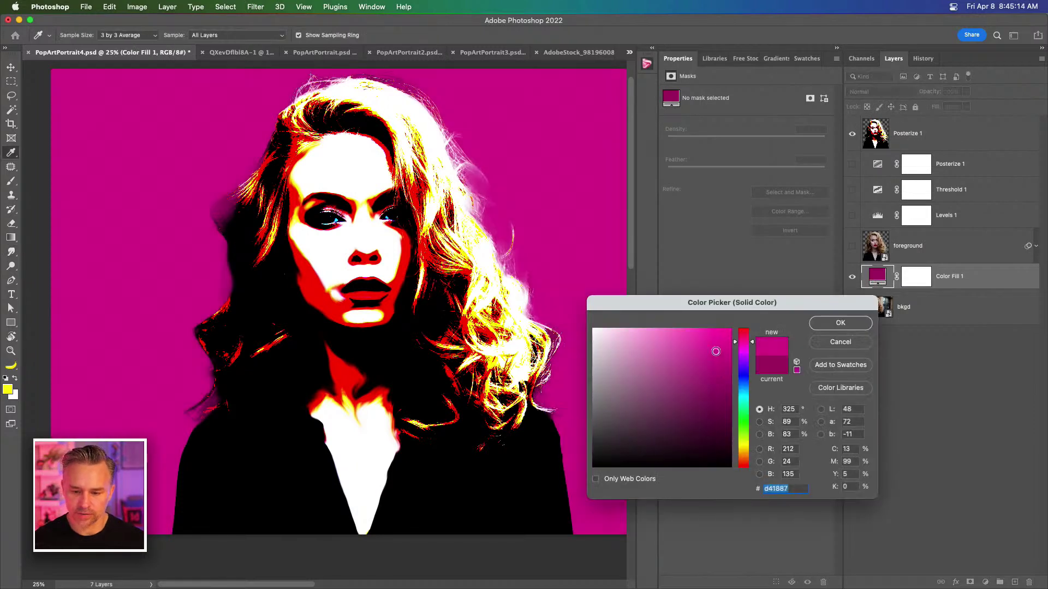
key(Return)
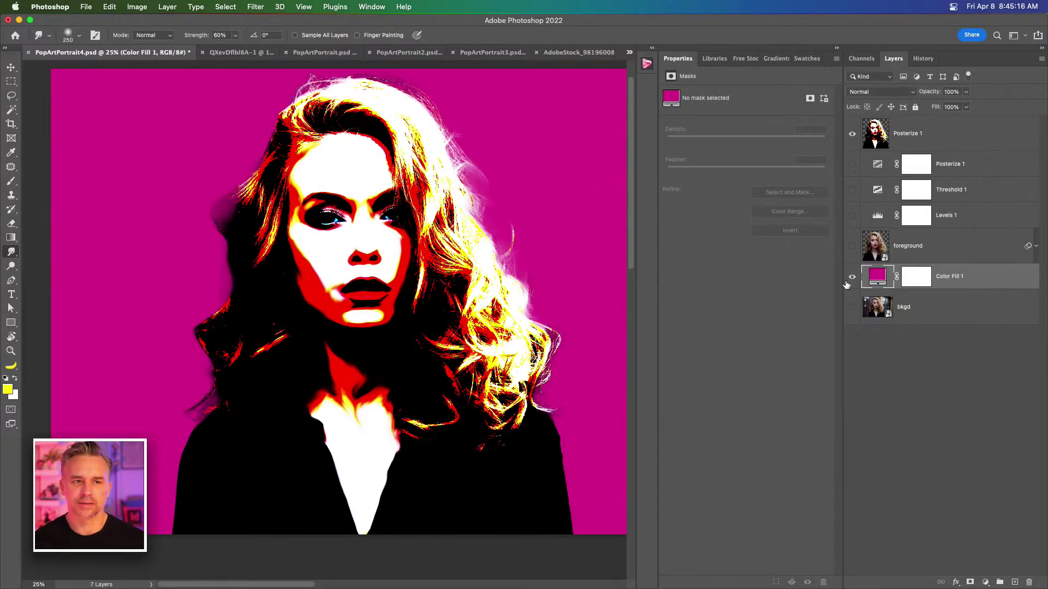
double_click(876, 280)
click(742, 335)
key(Return)
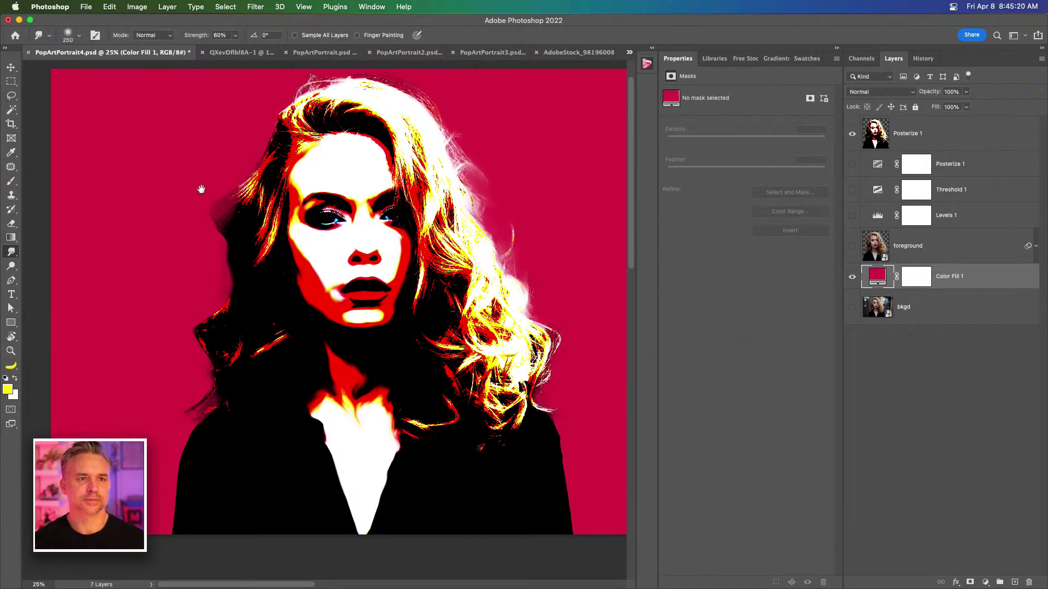
Step: Extend the canvas upward to a height of 4500 pixels, anchored at the bottom center
scroll(196, 191, up, 2)
scroll(196, 190, right, 2)
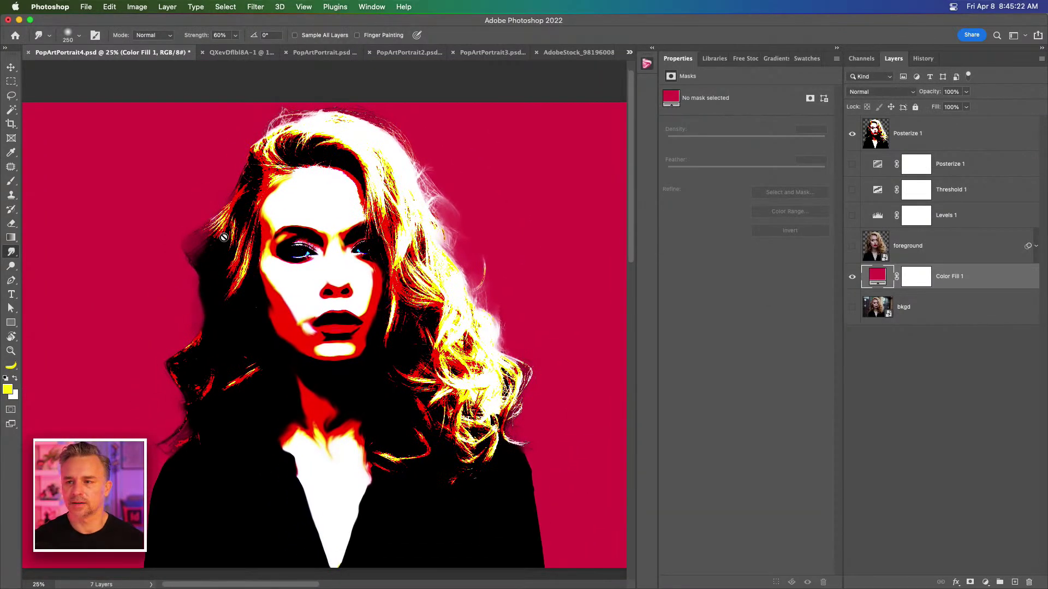
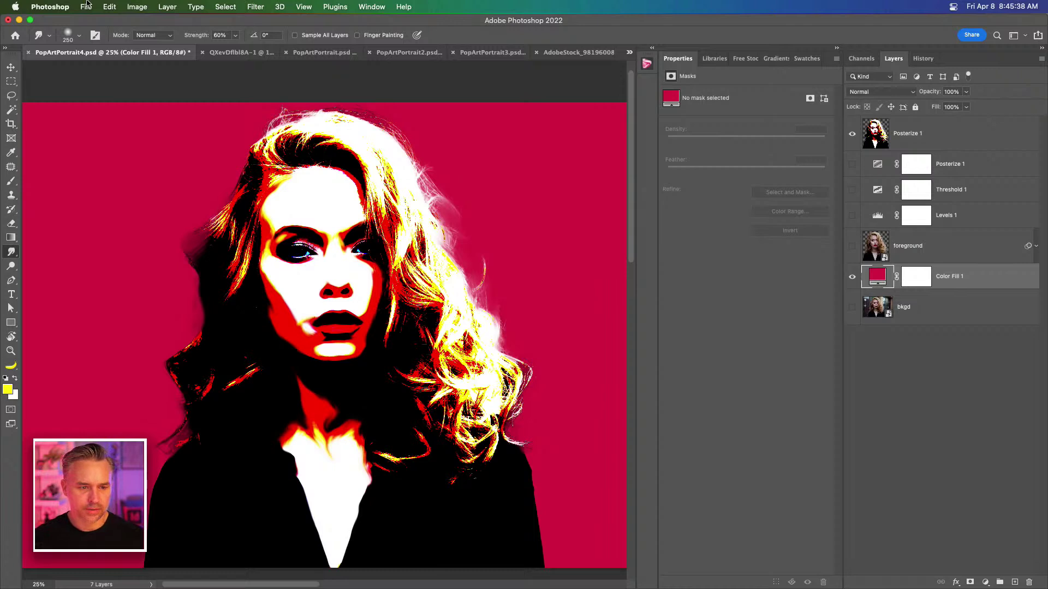
click(141, 6)
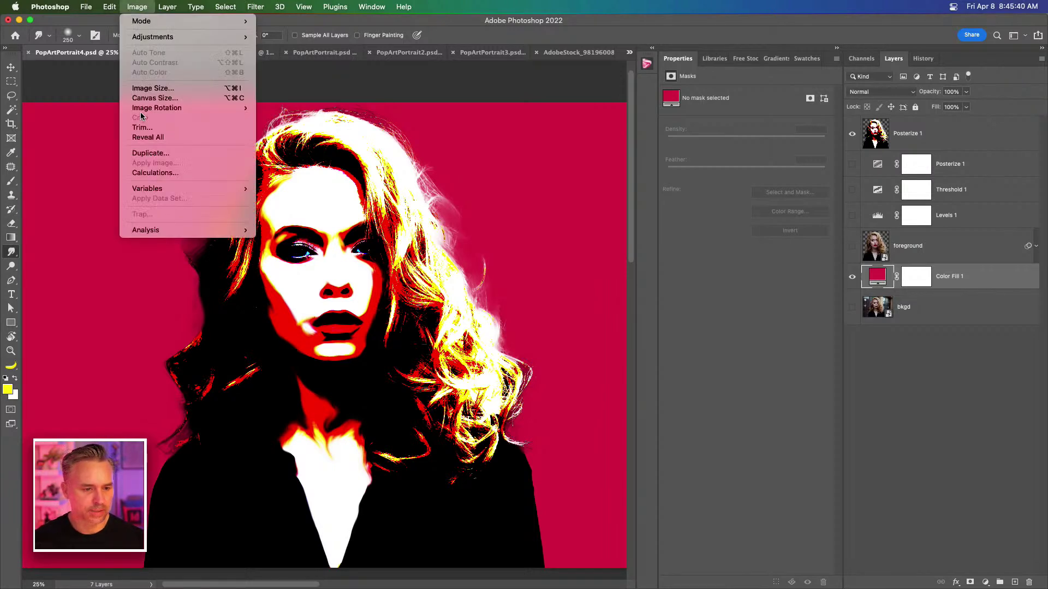
click(148, 98)
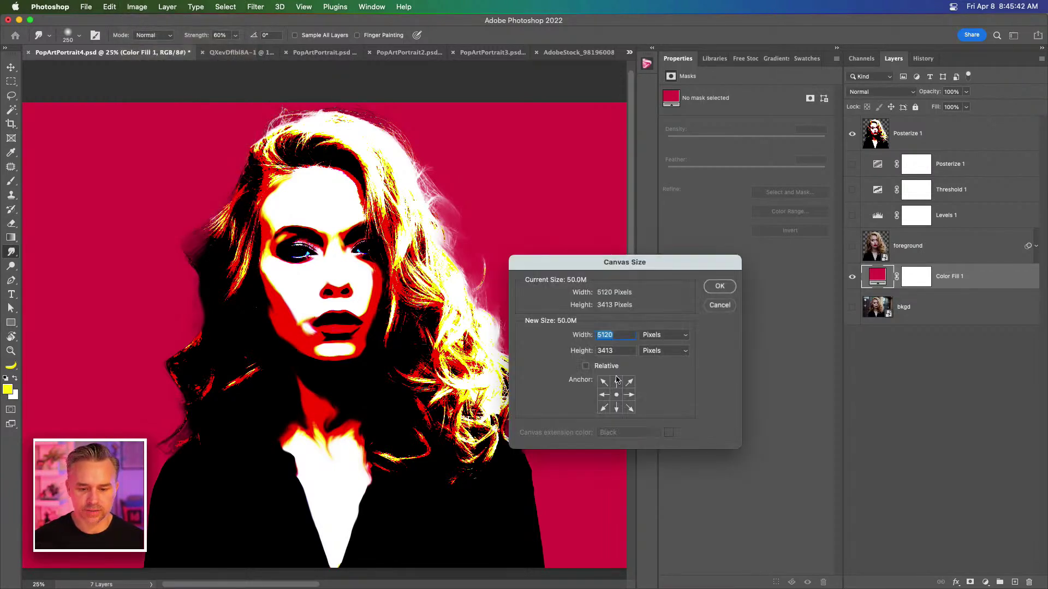
click(617, 408)
key(Tab)
text(4500)
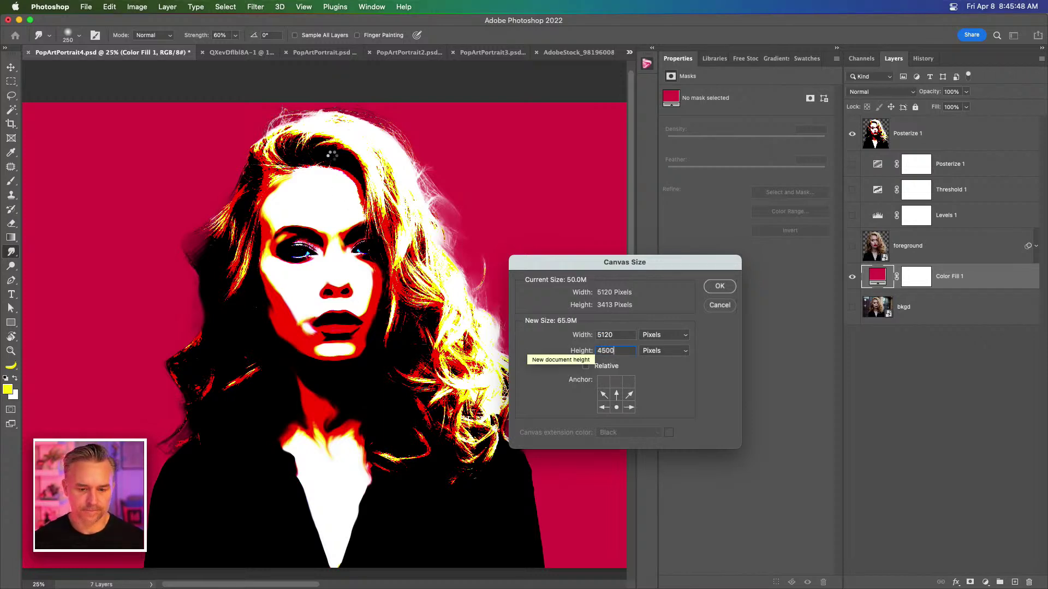
key(Return)
key(super+0)
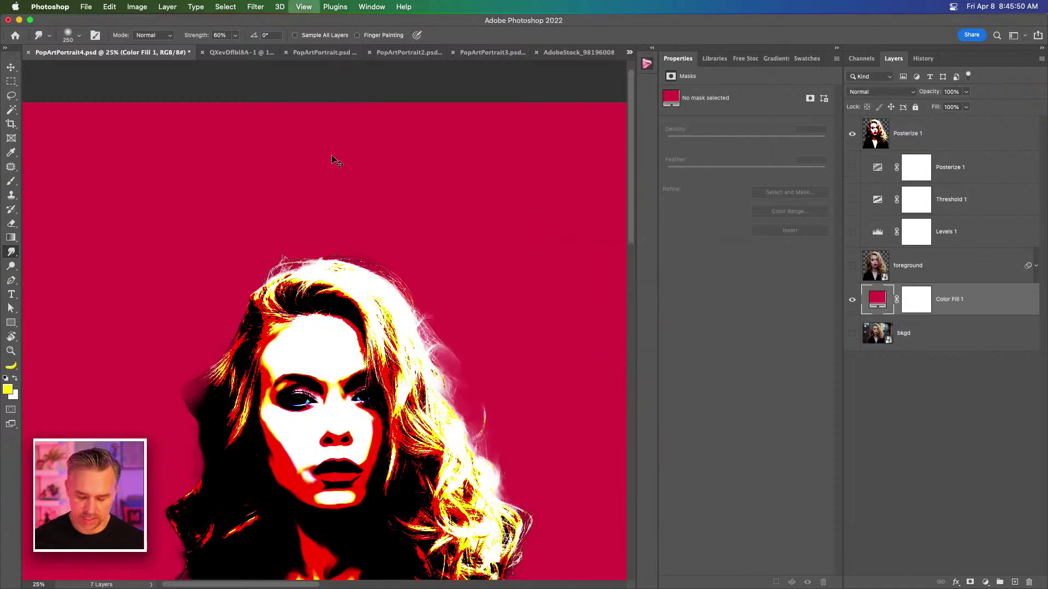
Step: Add a new empty layer above the Posterize 1 pixel layer
key(super+equal)
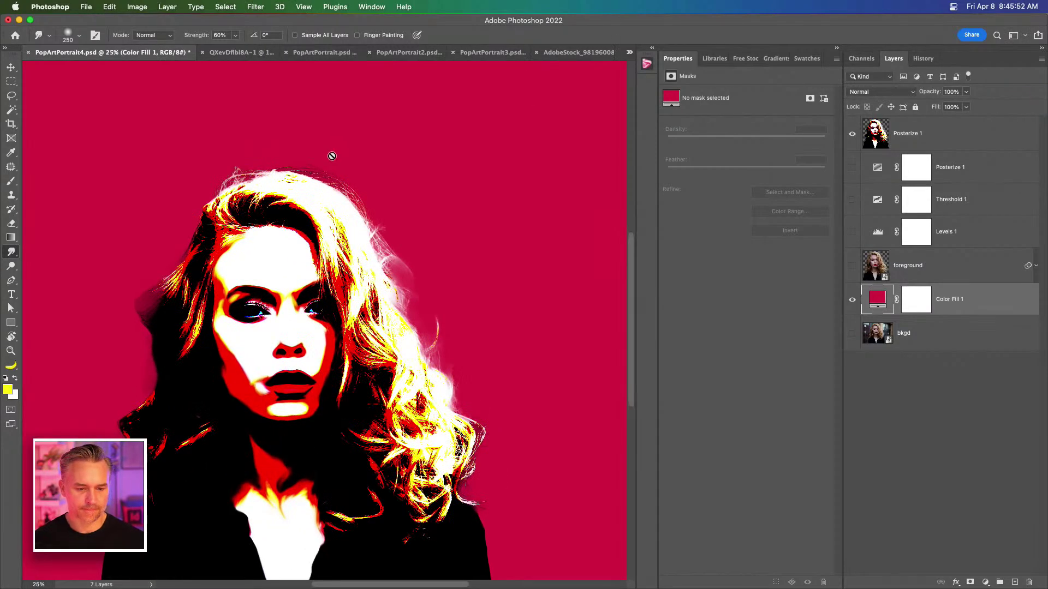
drag(275, 216, 372, 164)
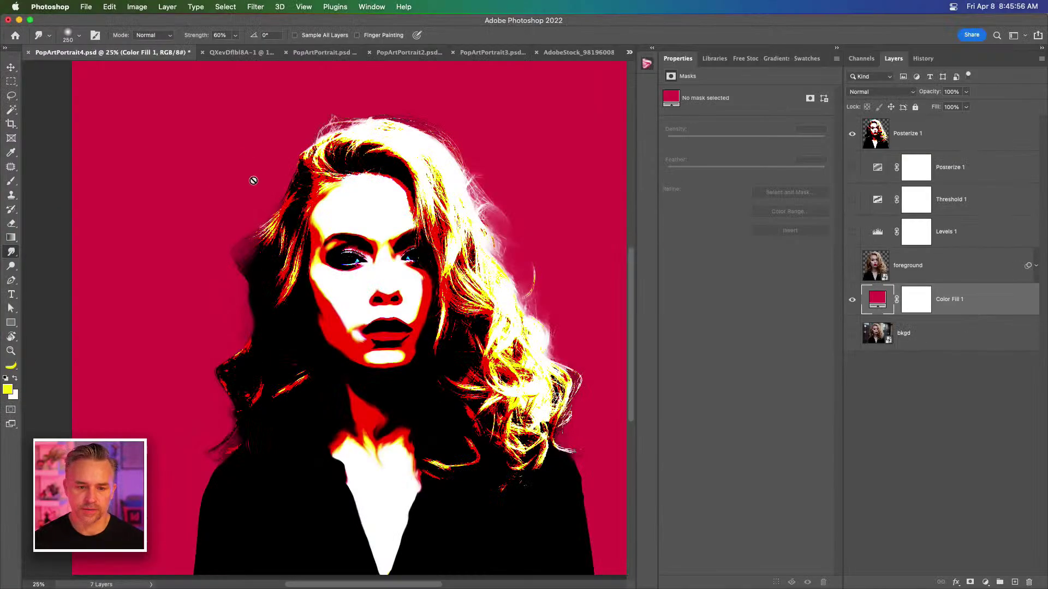
scroll(251, 150, up, 5)
scroll(335, 435, down, 8)
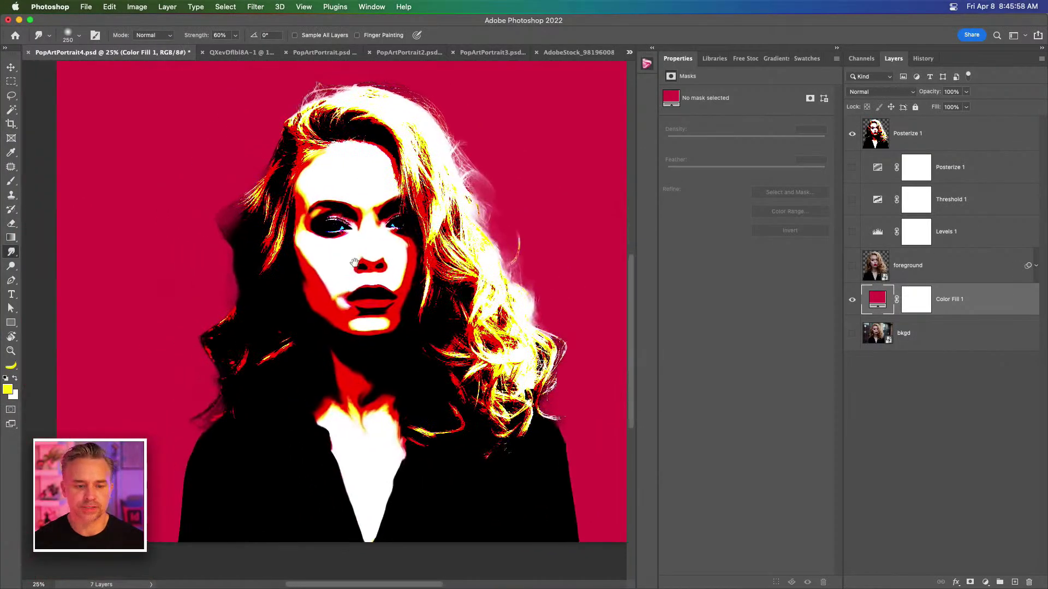
drag(354, 262, 325, 333)
click(918, 139)
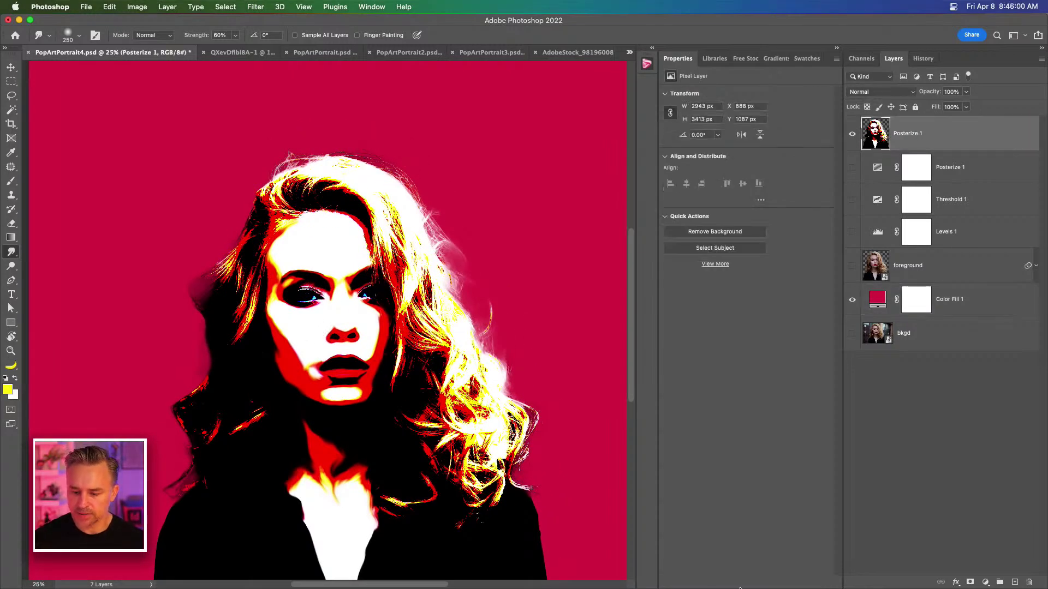
click(1014, 582)
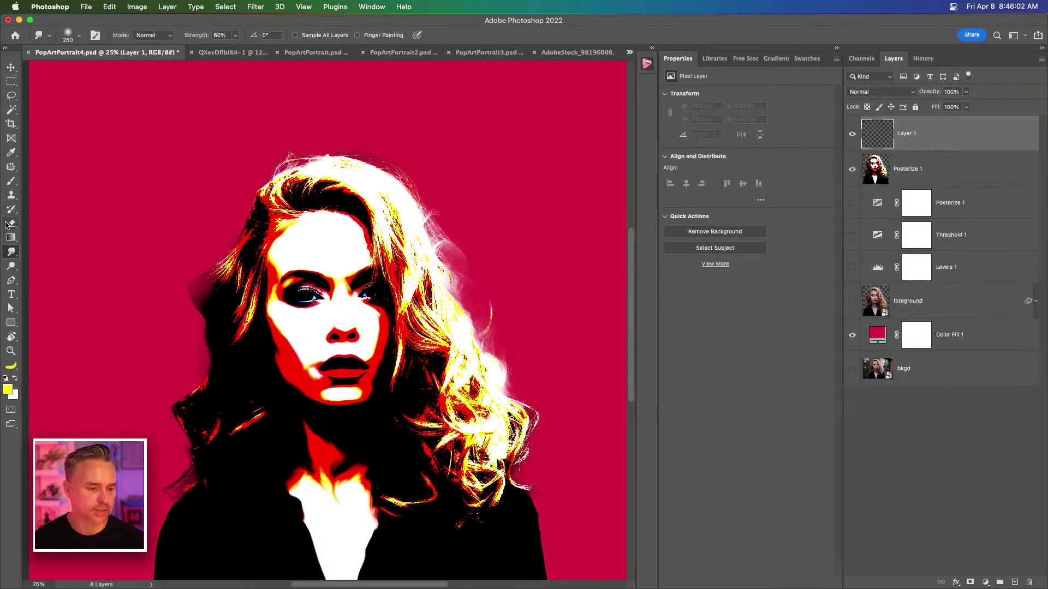
Step: Draw a yellow five-sided polygon about 1700 by 1617 px with the Polygon tool and move it over the woman's face
drag(11, 323, 44, 329)
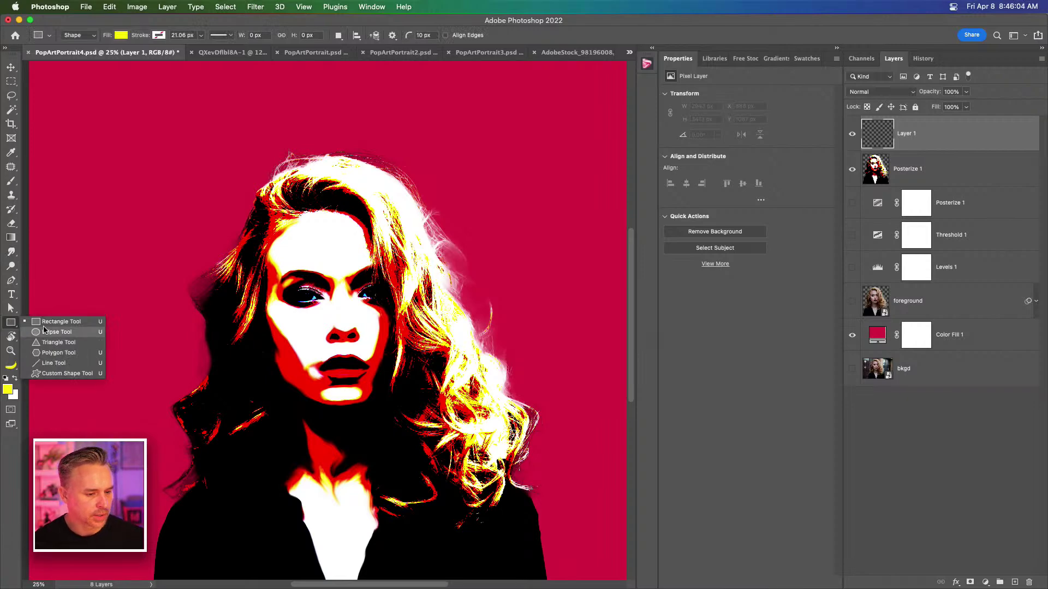
click(57, 353)
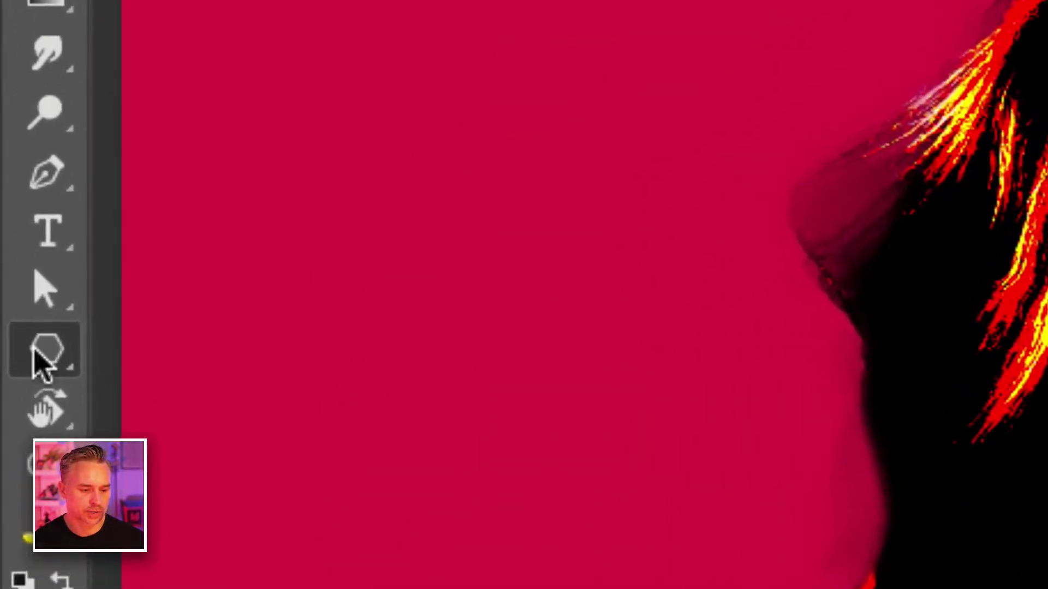
click(39, 361)
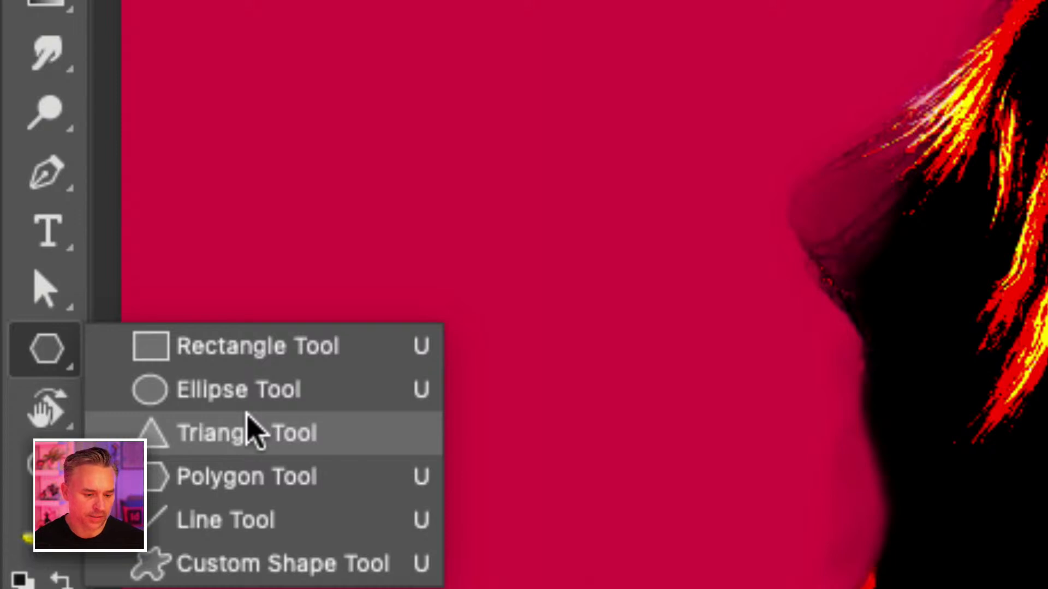
click(249, 428)
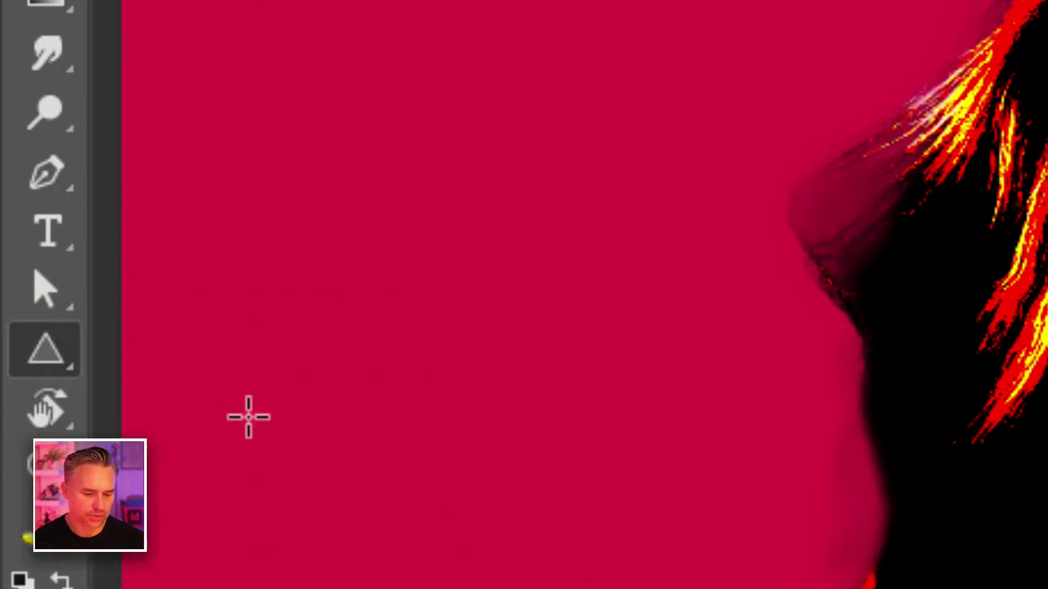
click(38, 356)
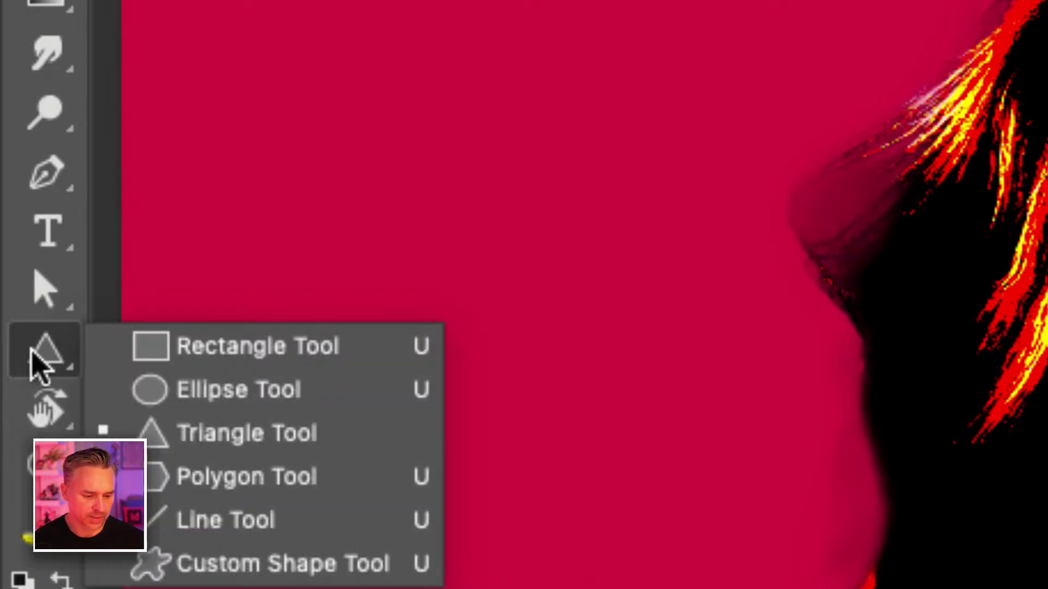
click(228, 480)
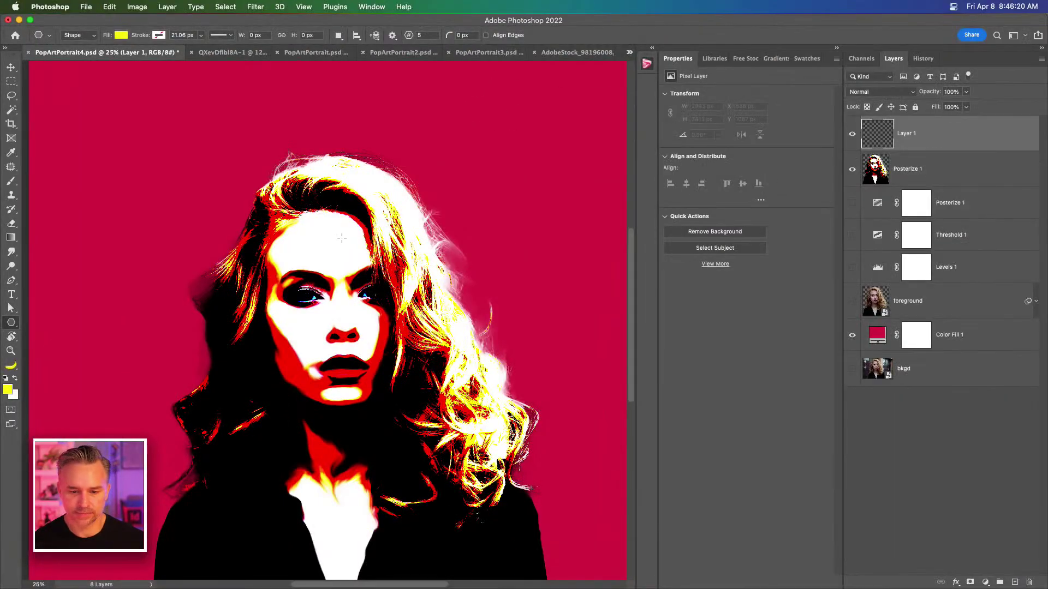
drag(440, 409, 584, 500)
click(11, 67)
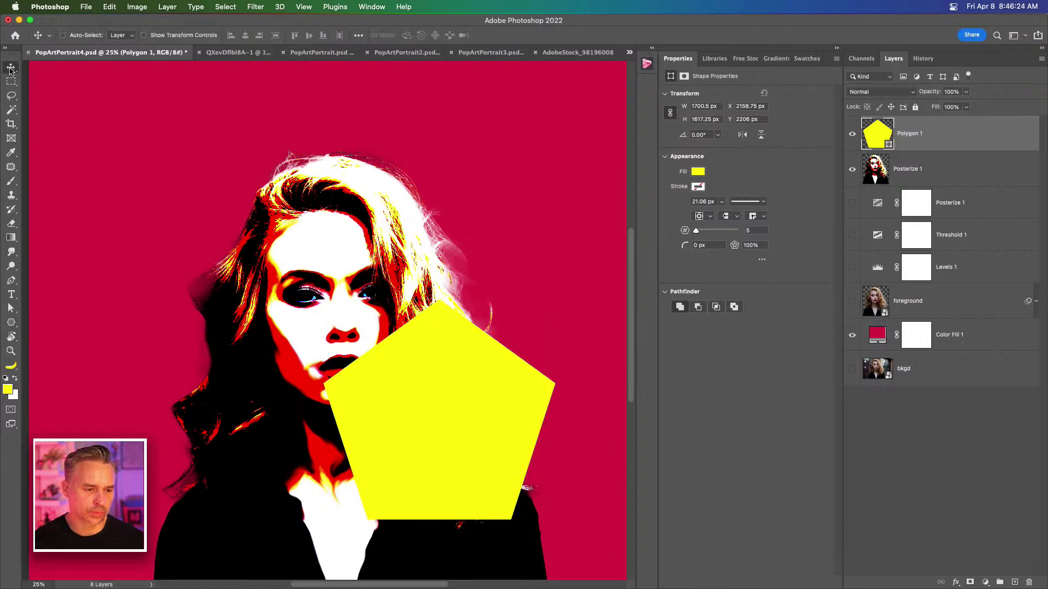
drag(463, 420, 350, 294)
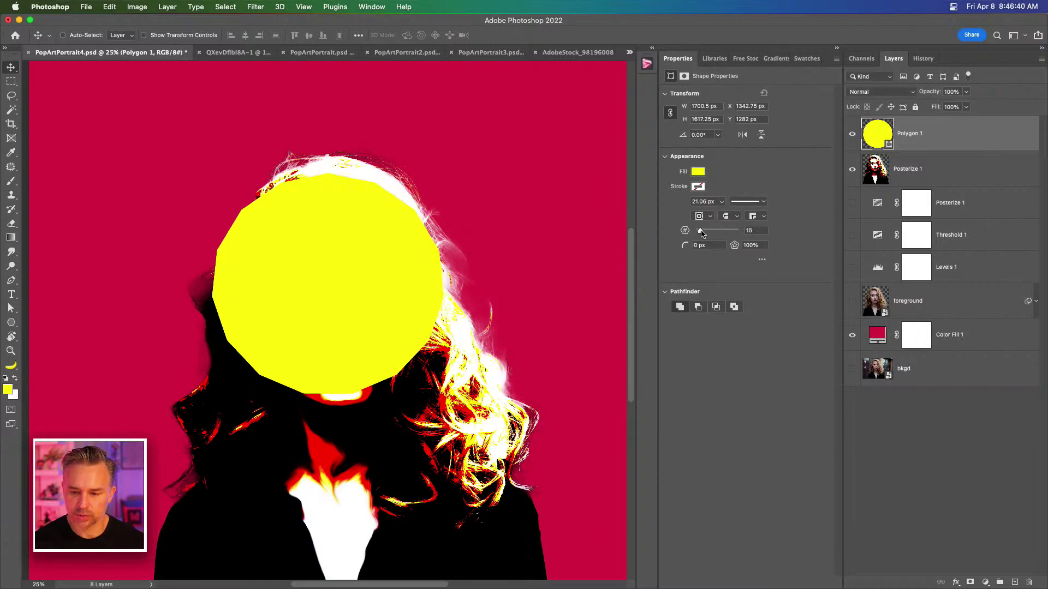
Step: Turn the yellow polygon into an 11-pointed star with a star ratio of 39%
drag(735, 245, 735, 249)
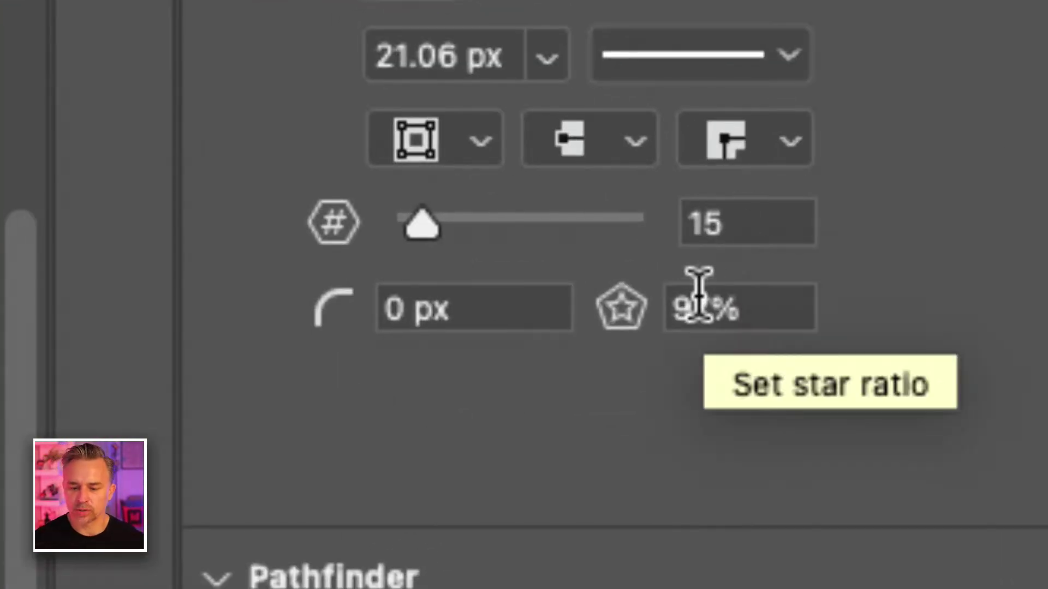
drag(620, 310, 612, 311)
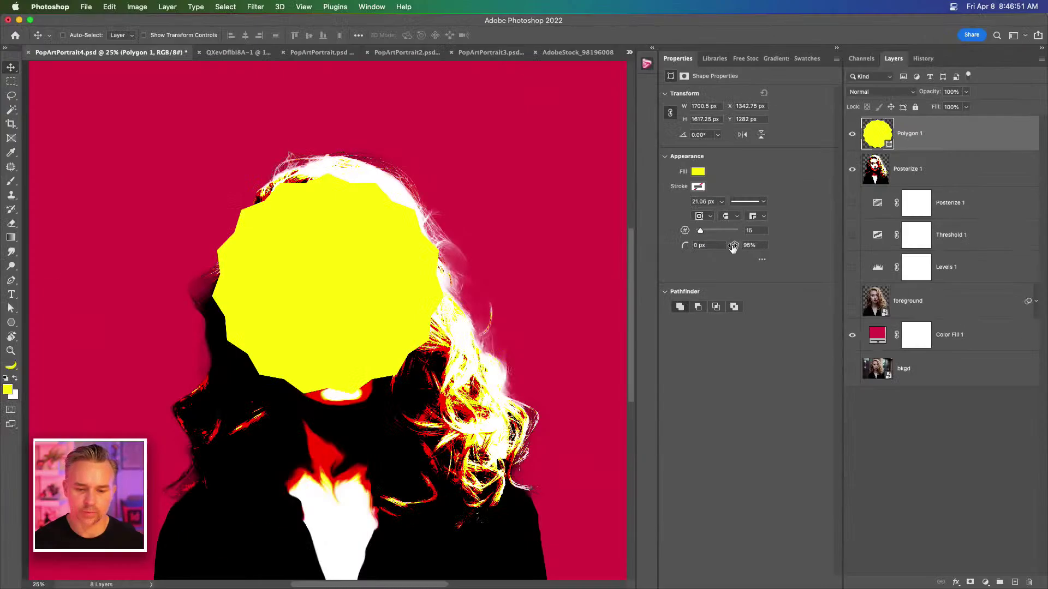
drag(733, 246, 705, 246)
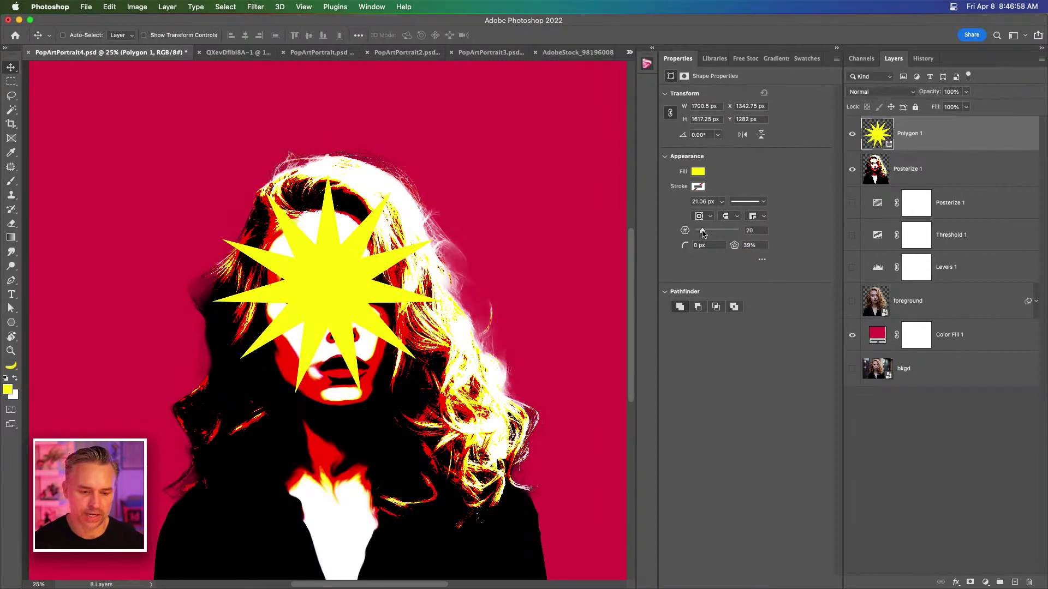
drag(703, 233, 702, 233)
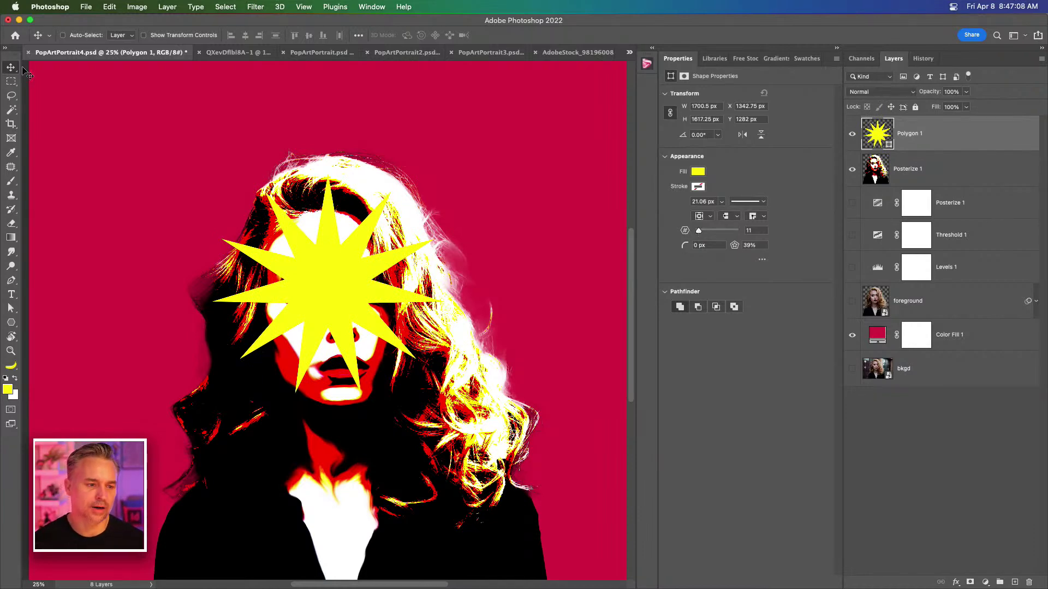
Step: Enlarge the star proportionally to about 6322 by 6012 px and place its layer below the foreground layer, centered behind the head
drag(318, 289, 369, 375)
key(cmd+t)
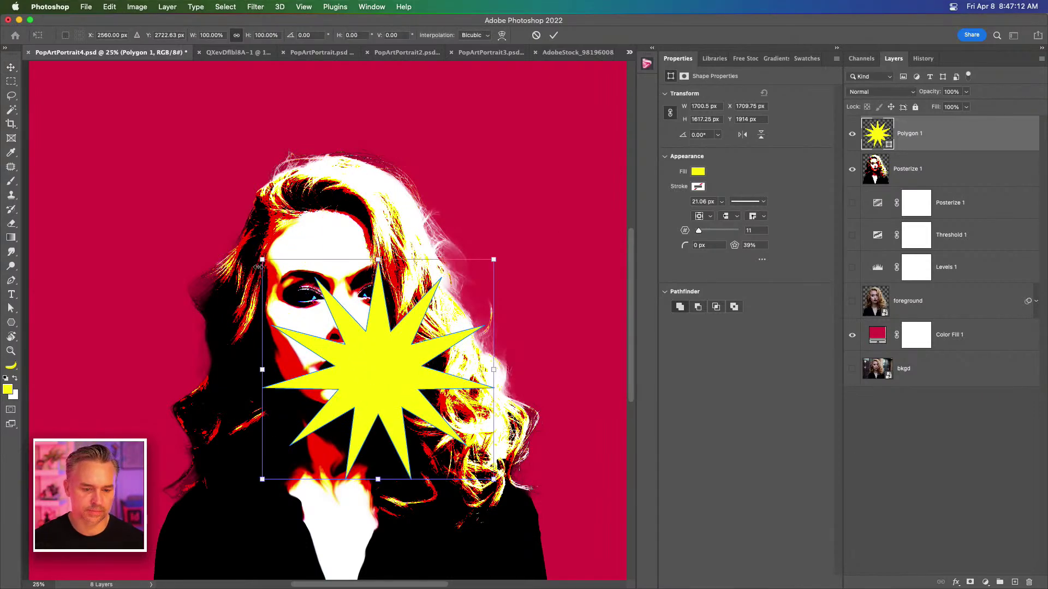
drag(262, 261, 187, 47)
drag(208, 201, 340, 349)
key(super+minus)
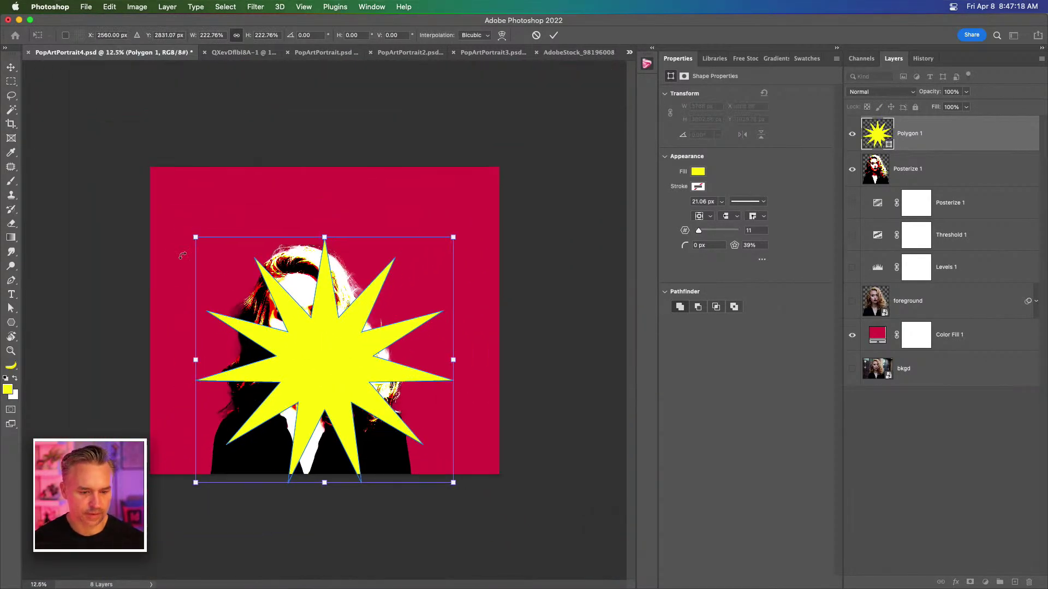
drag(195, 237, 5, 66)
key(Return)
drag(921, 131, 939, 321)
drag(201, 226, 262, 303)
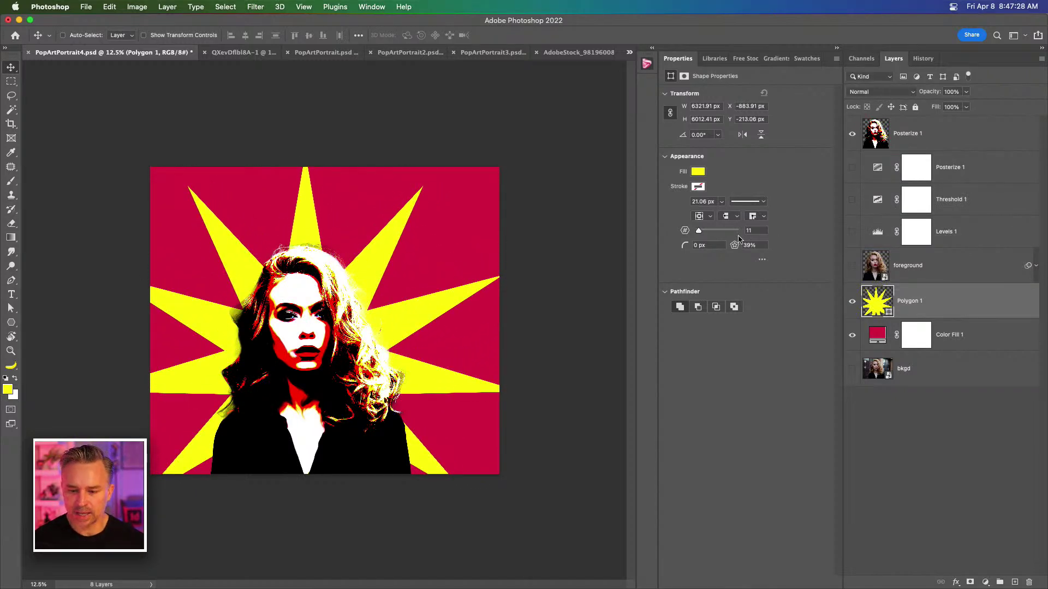
Step: Give the star a black stroke 45.62 px wide
click(722, 202)
mouse_move(724, 216)
mouse_down()
mouse_move(738, 216)
mouse_move(712, 217)
mouse_move(727, 217)
mouse_up()
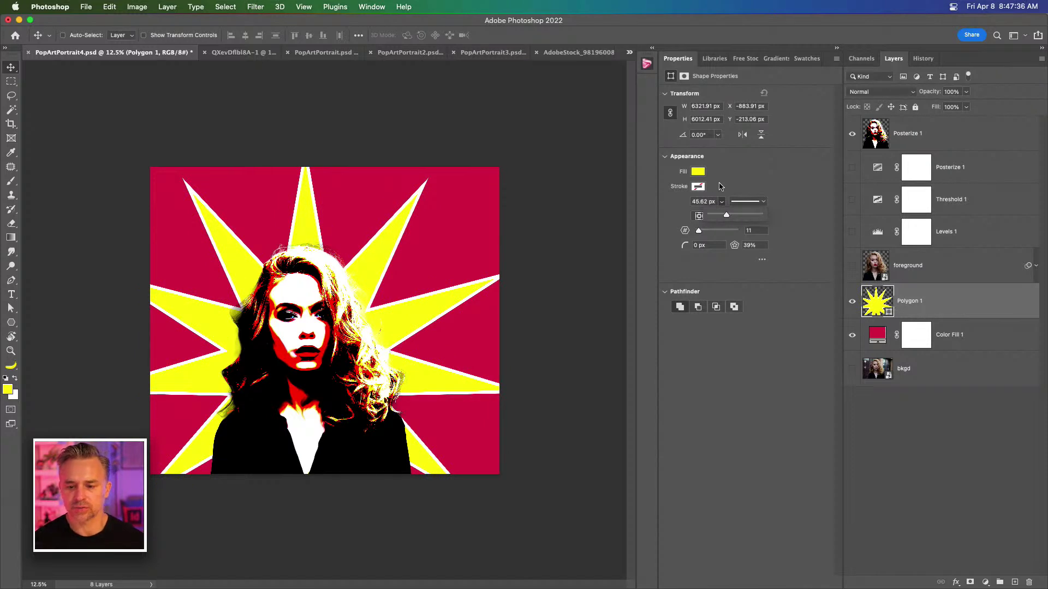
click(698, 186)
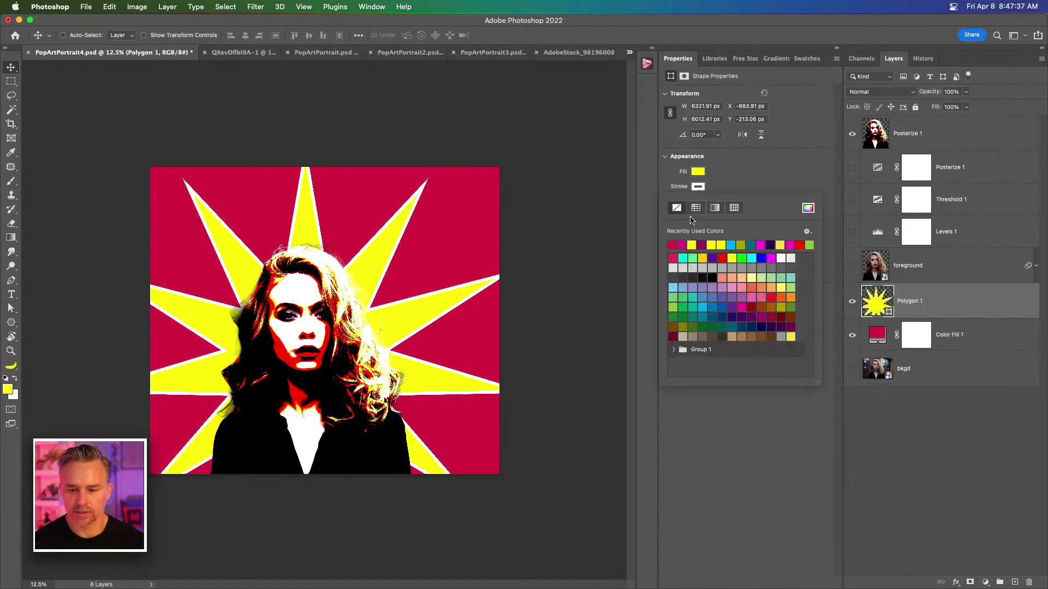
click(712, 278)
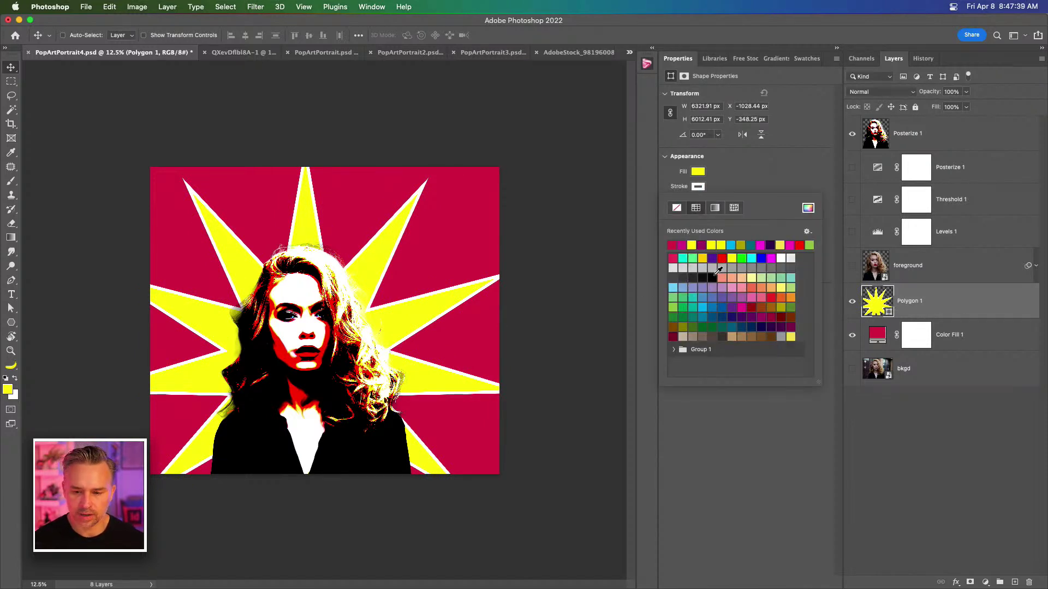
click(758, 182)
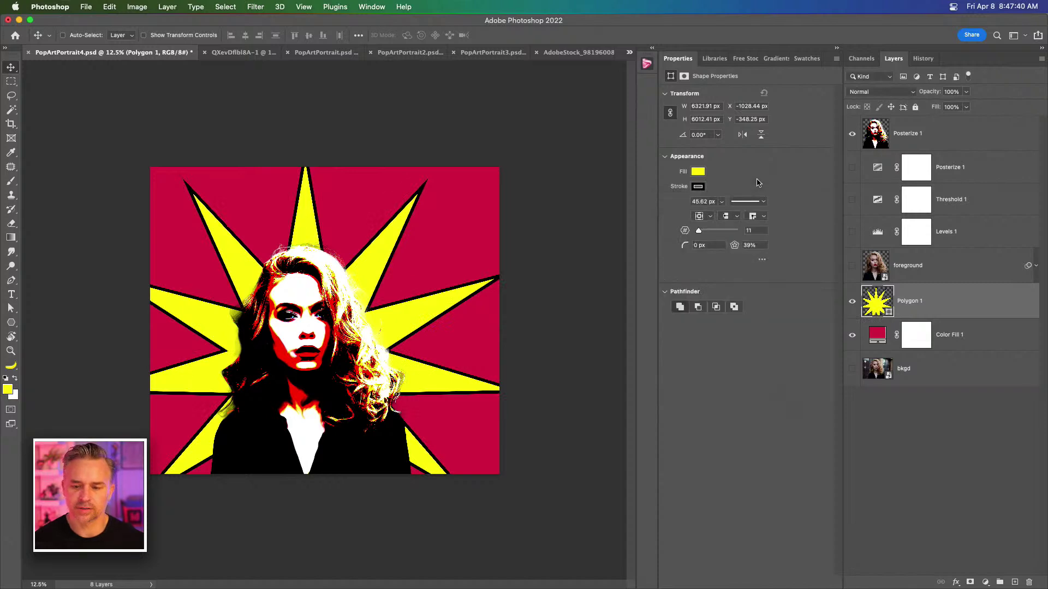
Step: Try rounding the star's corners with a 144 px radius and reset the radius to 0 px
click(696, 245)
text(144)
key(Return)
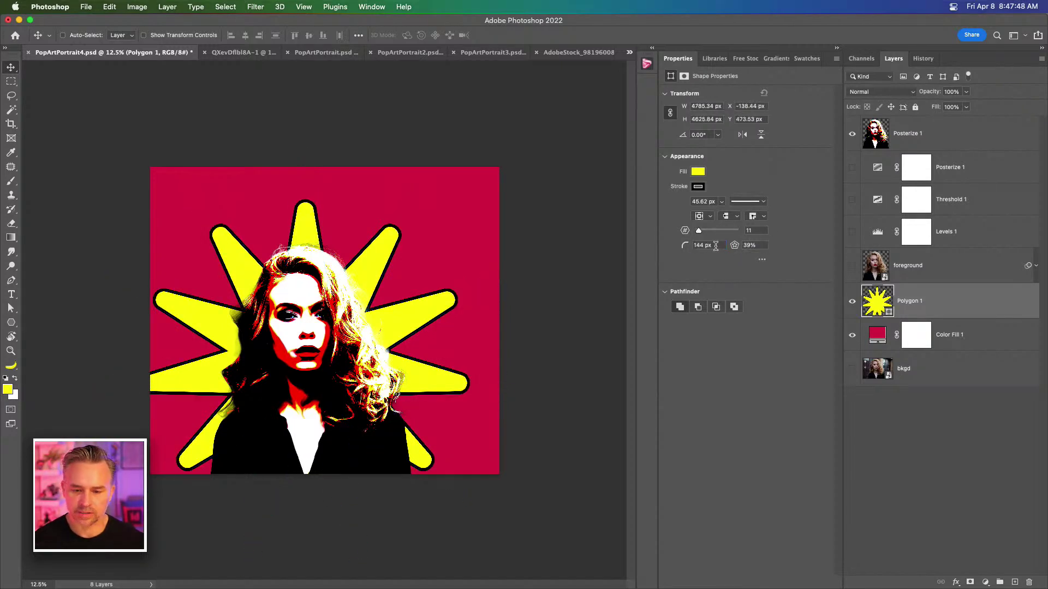
drag(685, 245, 403, 230)
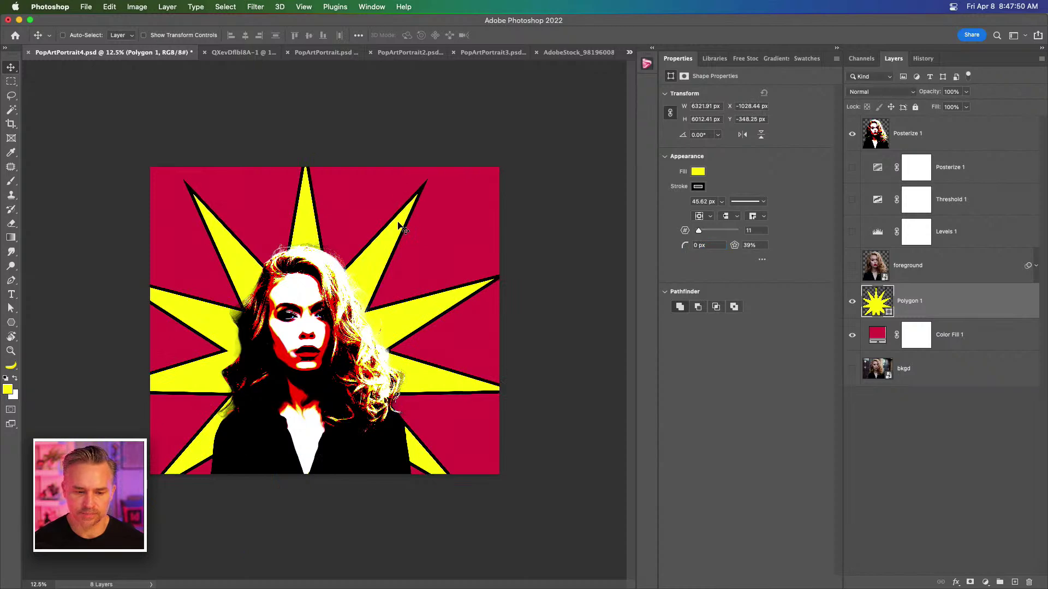
Step: Set the star ratio to 55% and remove the star's stroke
drag(735, 246, 742, 248)
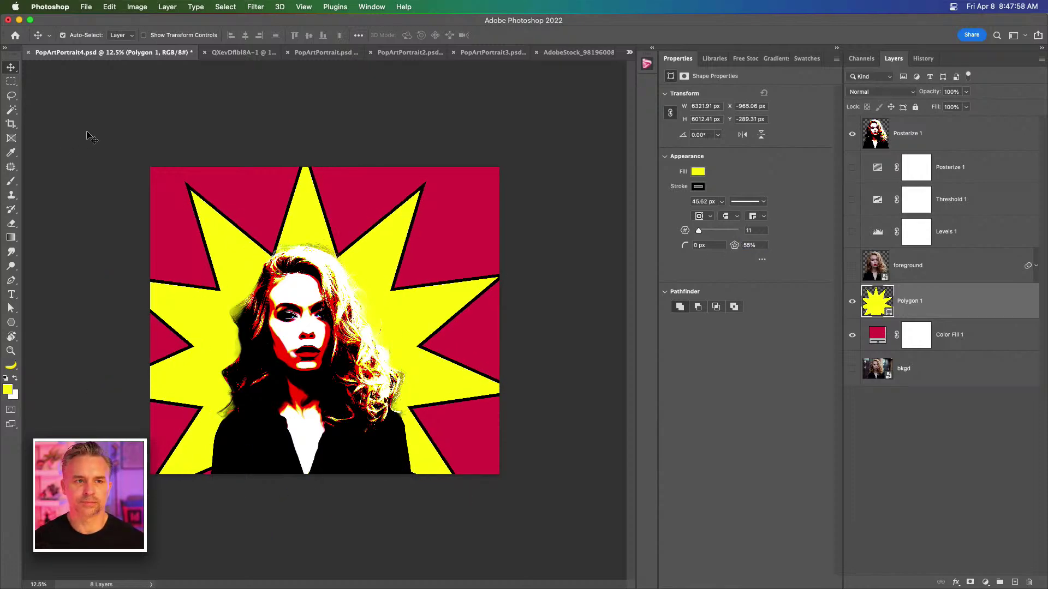
key(super+equal)
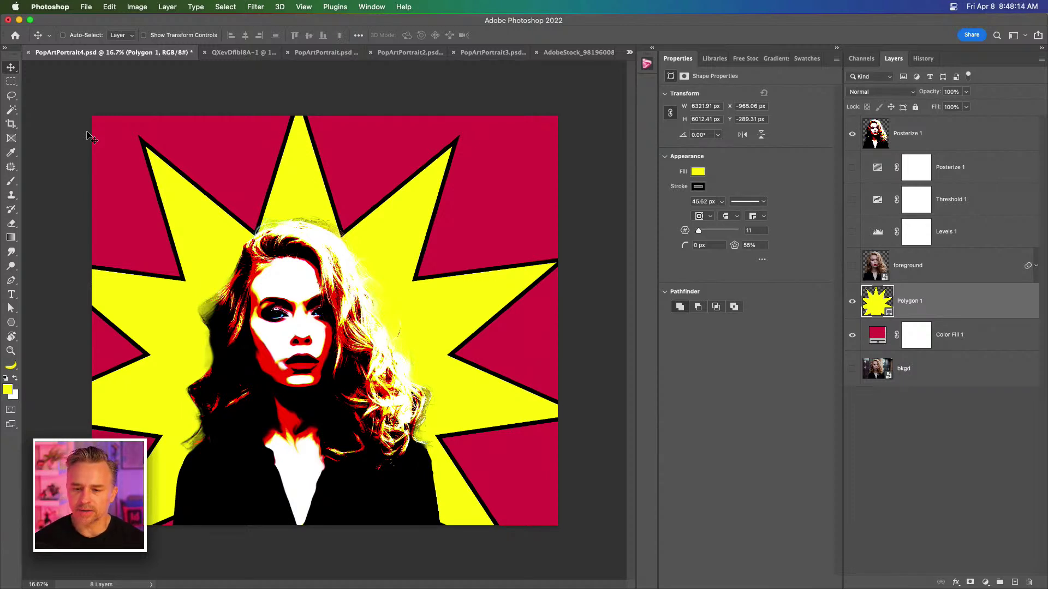
click(697, 187)
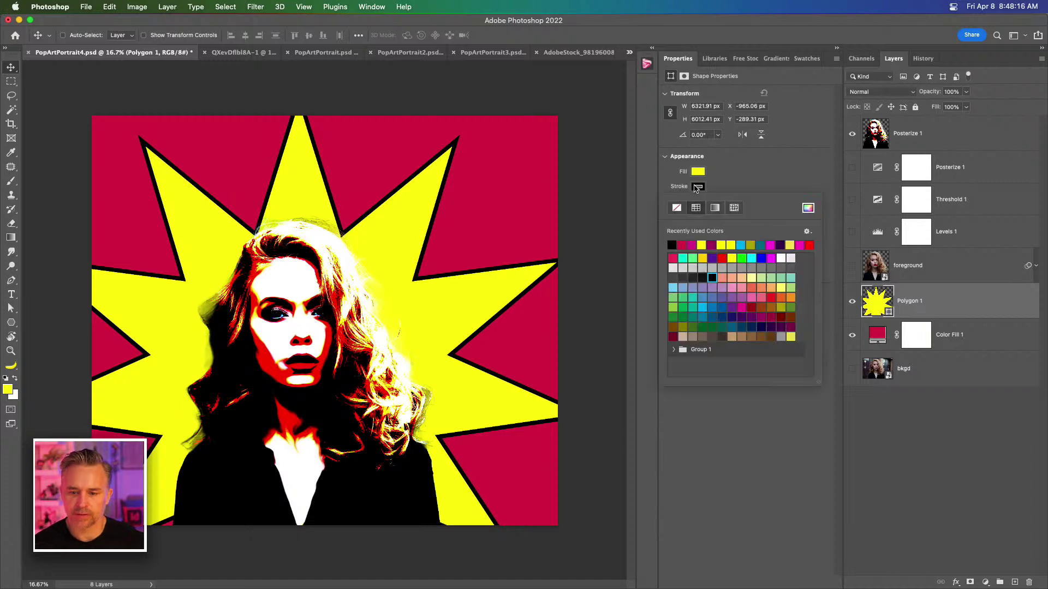
click(678, 208)
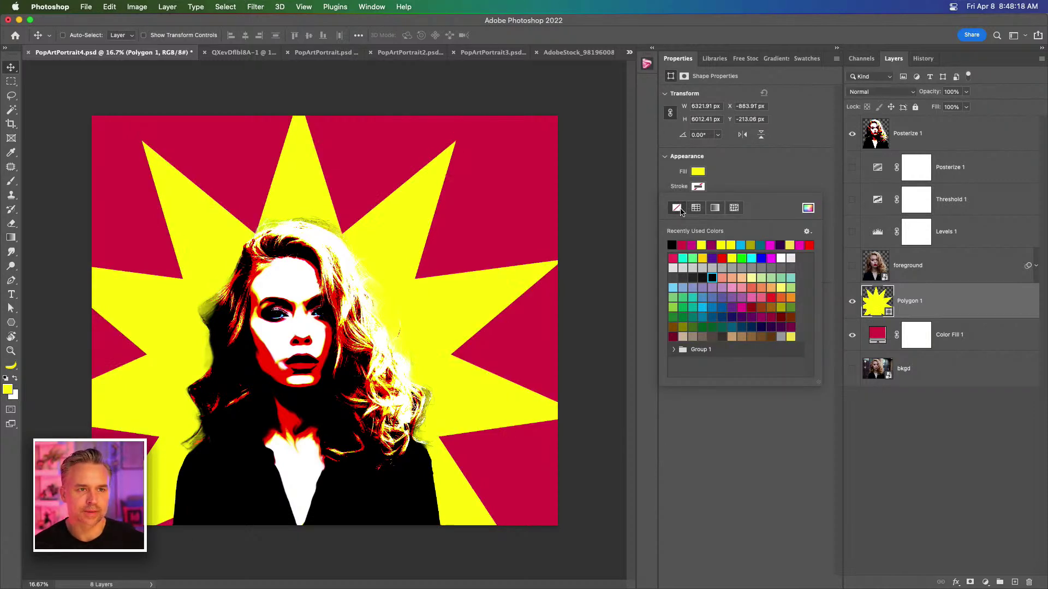
click(757, 438)
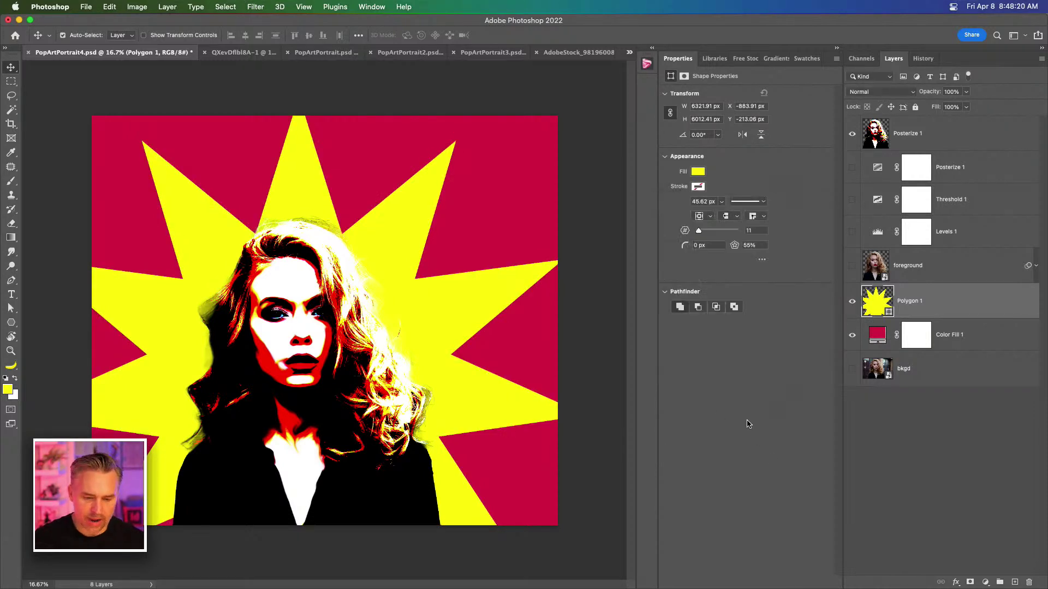
Step: Examine the smudged hair edges of the portrait against the yellow star background
key(super+equal)
key(super+equal)
key(super+equal)
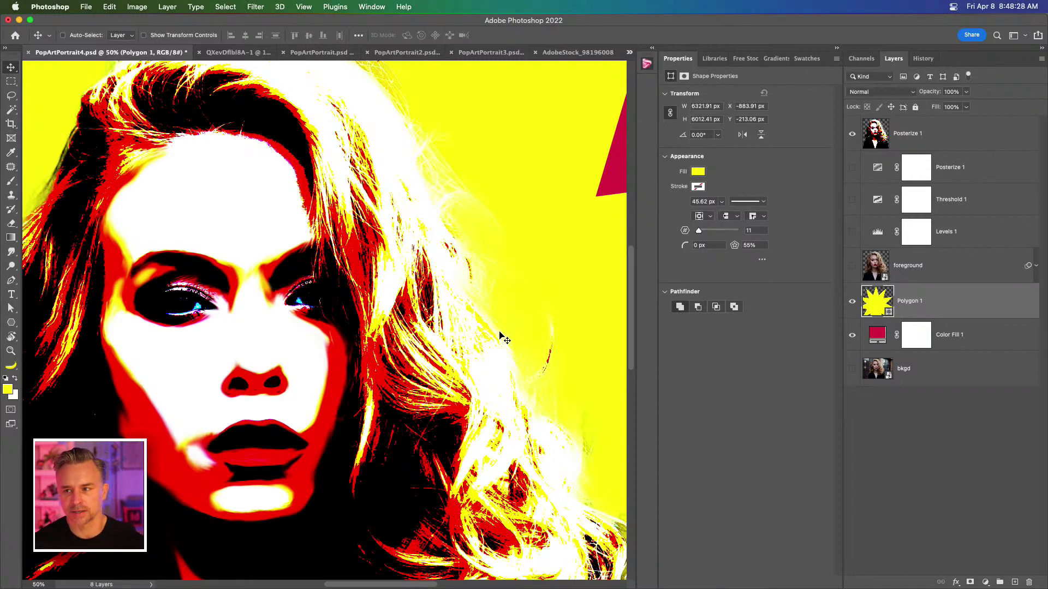
key(super+minus)
key(super+minus)
key(super+minus)
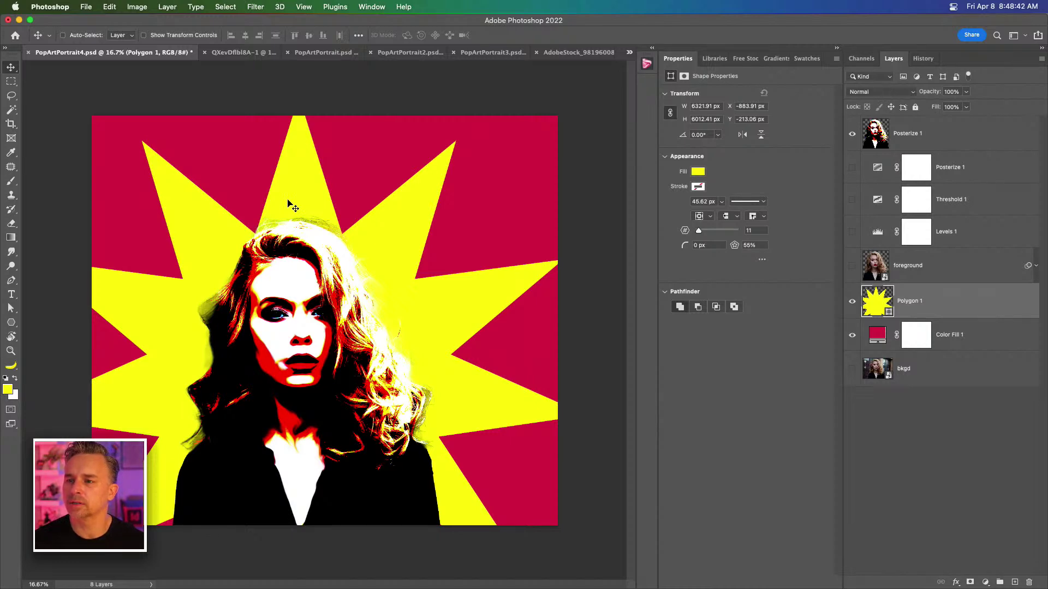
key(super+equal)
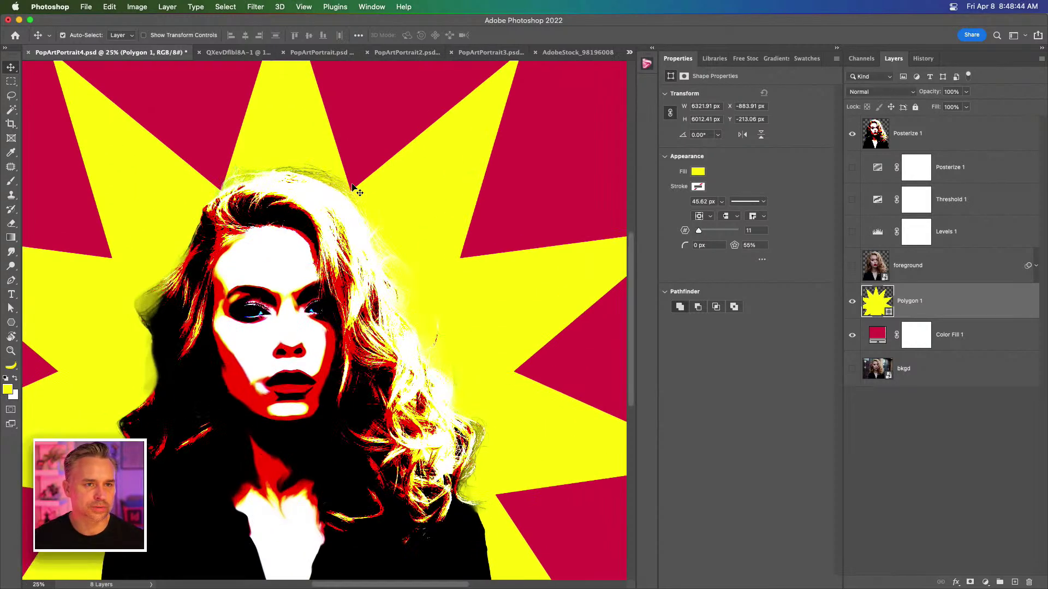
scroll(355, 191, left, 3)
scroll(355, 191, down, 2)
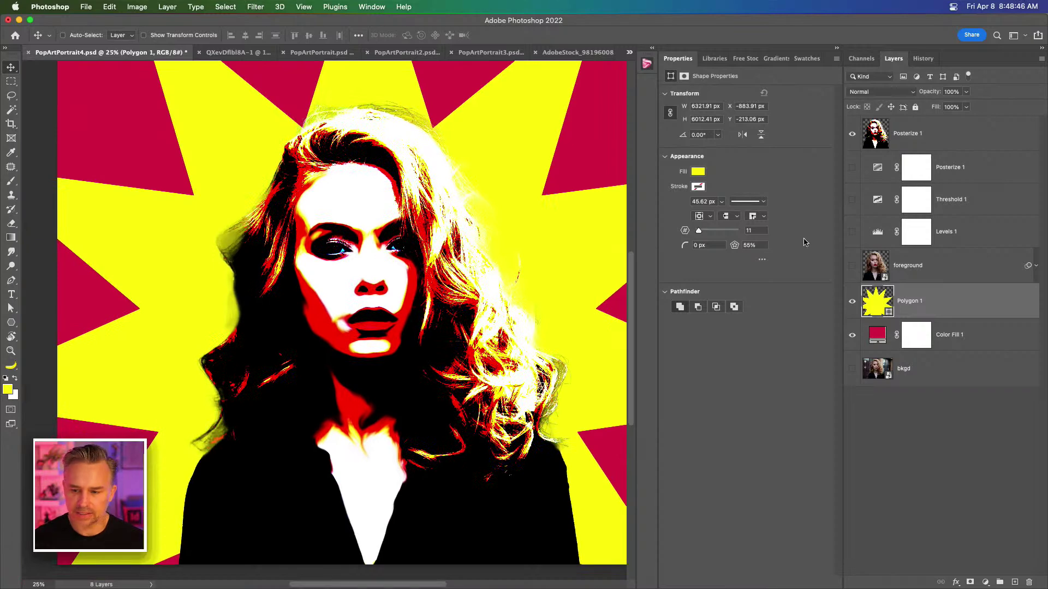
Step: Smudge the faint hair fringe beside the darker side of the woman's face on the Posterize 1 layer with a 400 px brush at 60% strength
super+click(230, 194)
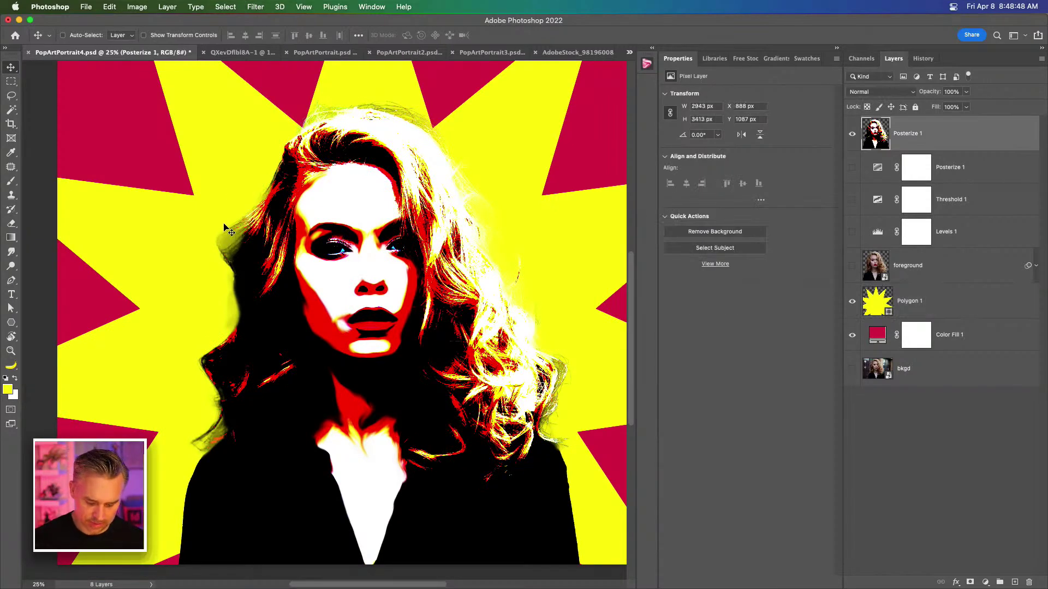
click(11, 252)
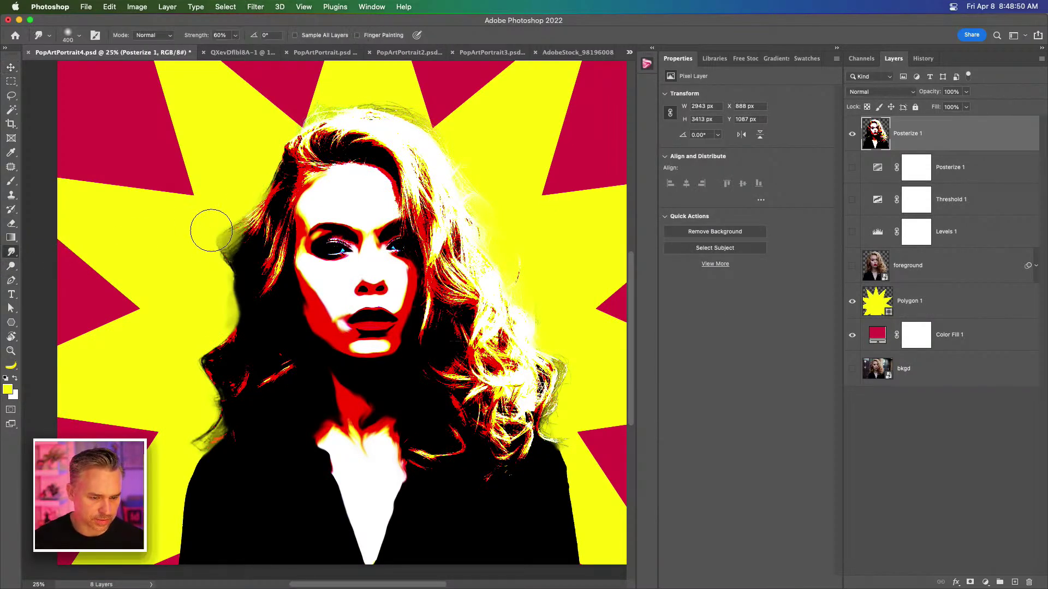
mouse_move(196, 234)
mouse_down()
mouse_move(218, 227)
mouse_move(198, 218)
mouse_move(211, 207)
mouse_up()
Step: Refine the smudge on the dark-side hair edge with a smaller brush, ending at 200 px
key(bracketleft)
key(bracketleft)
key(bracketleft)
key(bracketleft)
key(bracketleft)
key(bracketleft)
key(bracketleft)
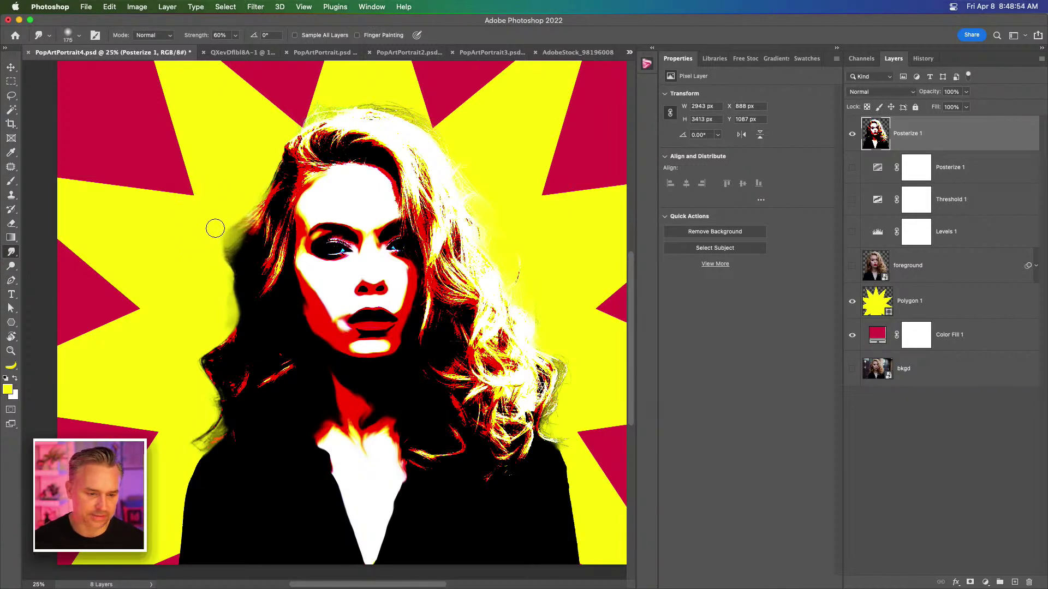
key(bracketright)
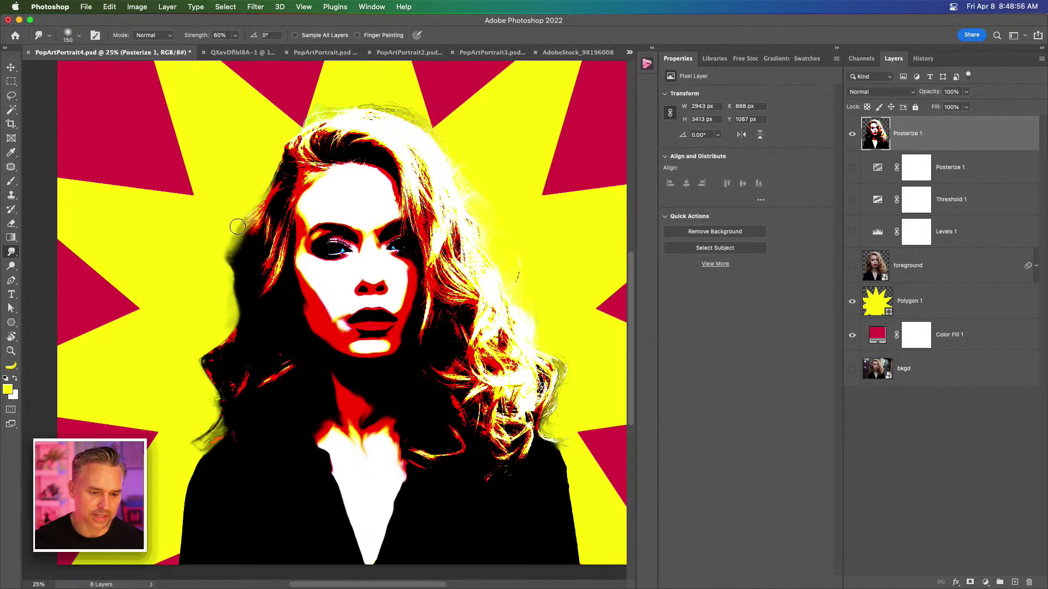
key(bracketright)
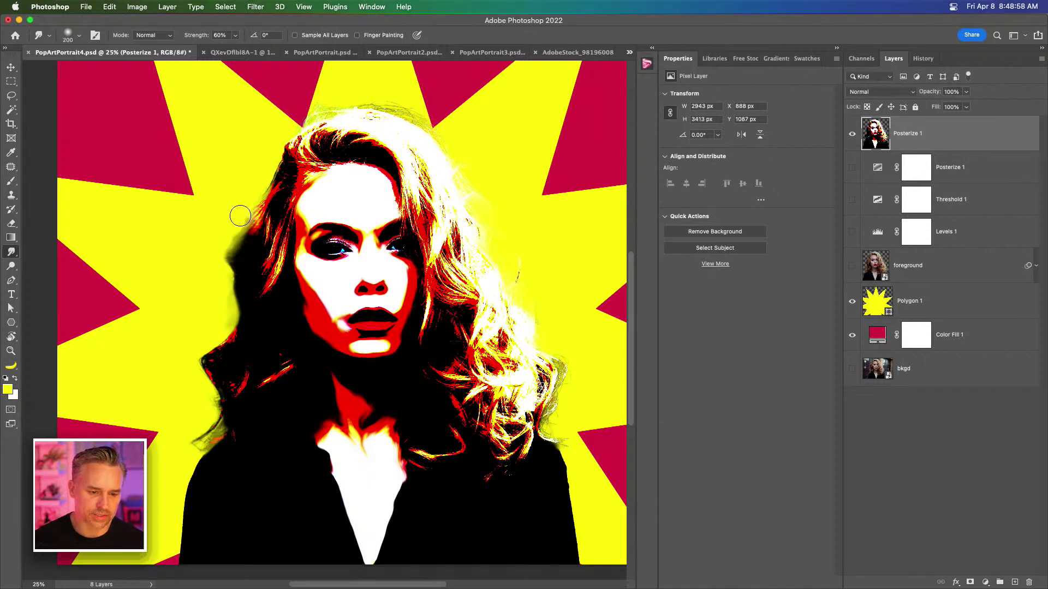
mouse_move(224, 251)
mouse_down()
mouse_move(229, 228)
mouse_move(240, 243)
mouse_move(234, 259)
mouse_move(213, 249)
mouse_up()
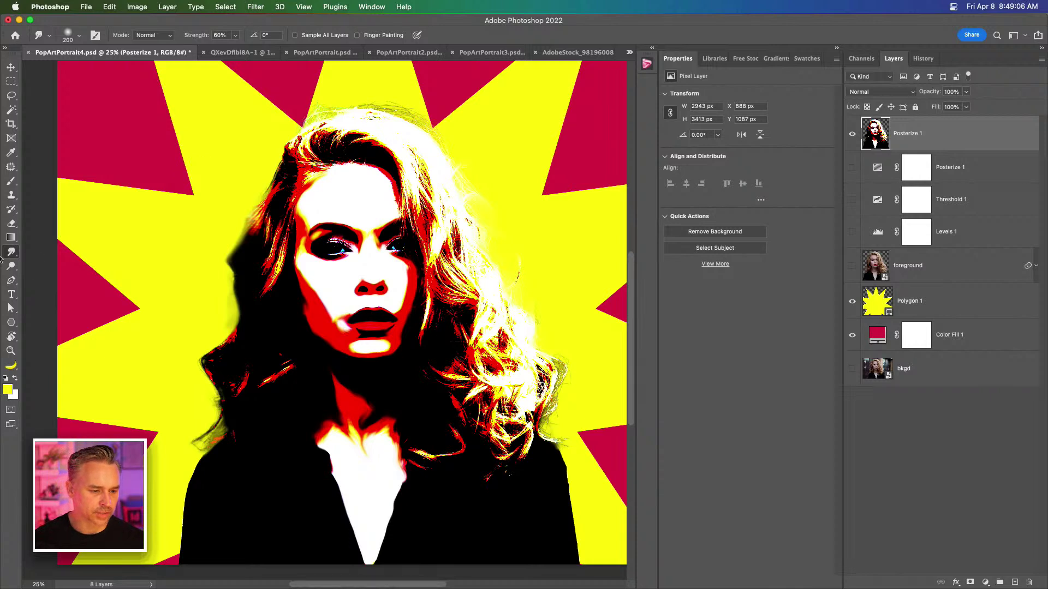
Step: Sharpen the hair edges on both sides of the portrait with the Sharpen tool, using a 250 px brush at 100% strength
click(11, 266)
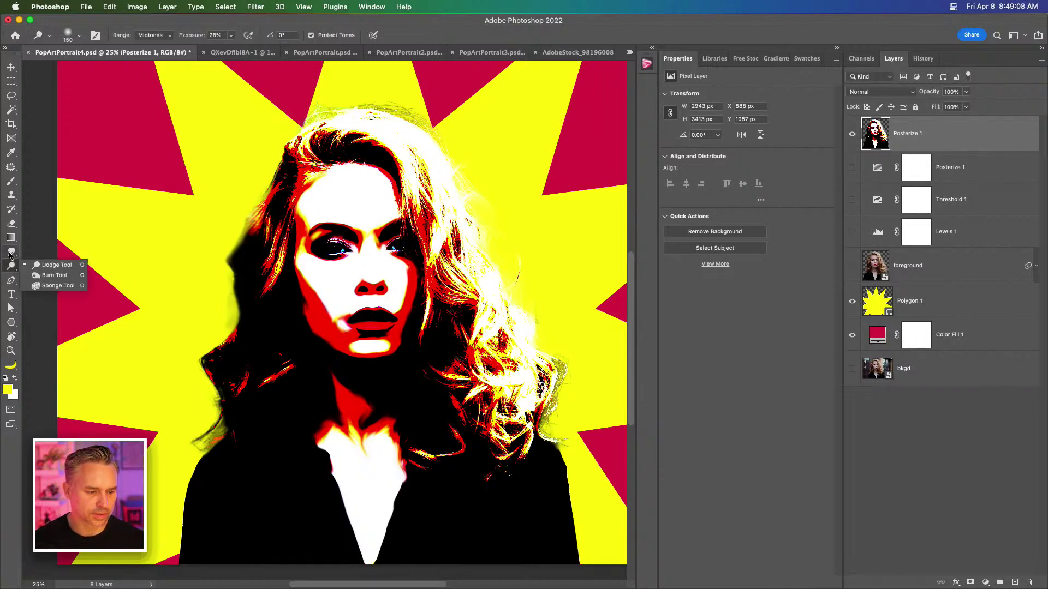
click(11, 251)
click(51, 262)
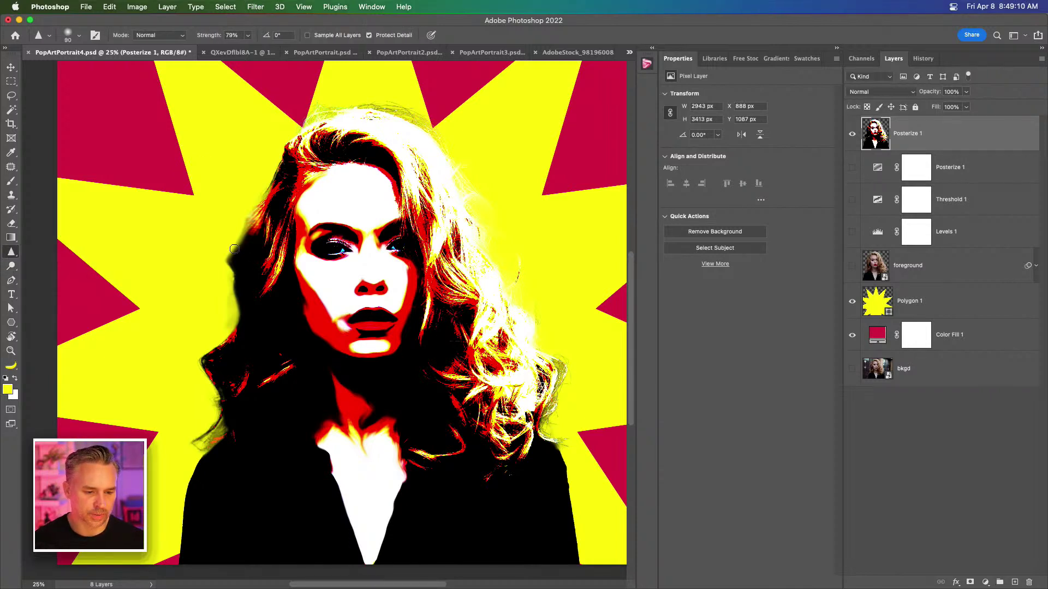
key(bracketright)
key(bracketright)
key(bracketright)
drag(208, 35, 217, 36)
mouse_move(220, 260)
mouse_down()
mouse_move(237, 233)
mouse_move(215, 291)
mouse_move(222, 279)
mouse_move(234, 320)
mouse_move(223, 298)
mouse_move(232, 301)
mouse_move(233, 250)
mouse_move(246, 262)
mouse_move(255, 221)
mouse_move(229, 269)
mouse_move(200, 450)
mouse_move(217, 411)
mouse_move(208, 432)
mouse_move(217, 445)
mouse_move(239, 410)
mouse_up()
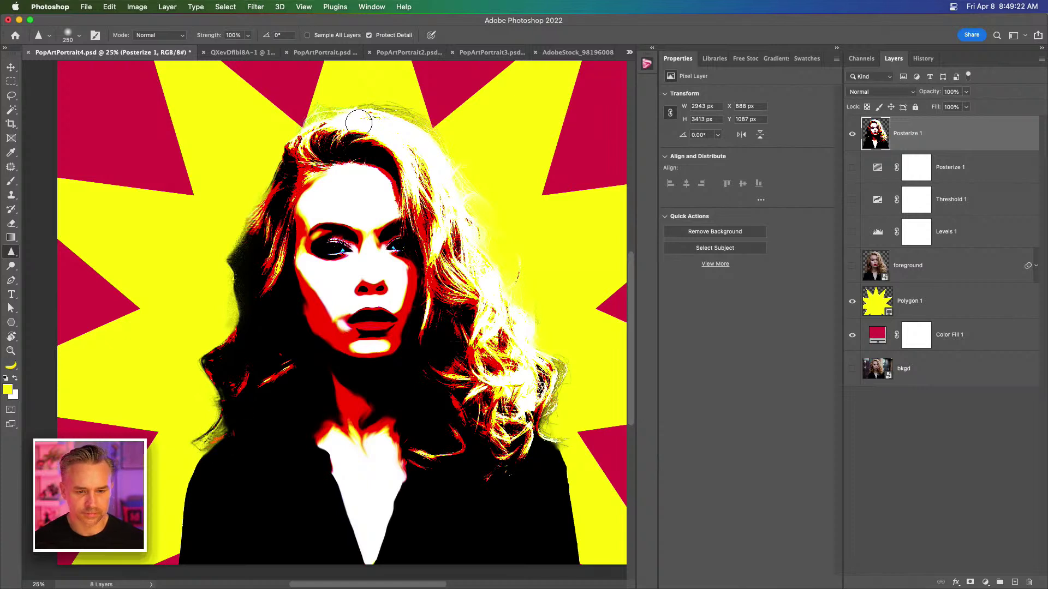
mouse_move(253, 225)
mouse_down()
mouse_move(232, 339)
mouse_move(238, 284)
mouse_up()
mouse_move(514, 385)
mouse_down()
mouse_move(554, 358)
mouse_move(546, 447)
mouse_move(560, 333)
mouse_move(554, 423)
mouse_move(520, 251)
mouse_up()
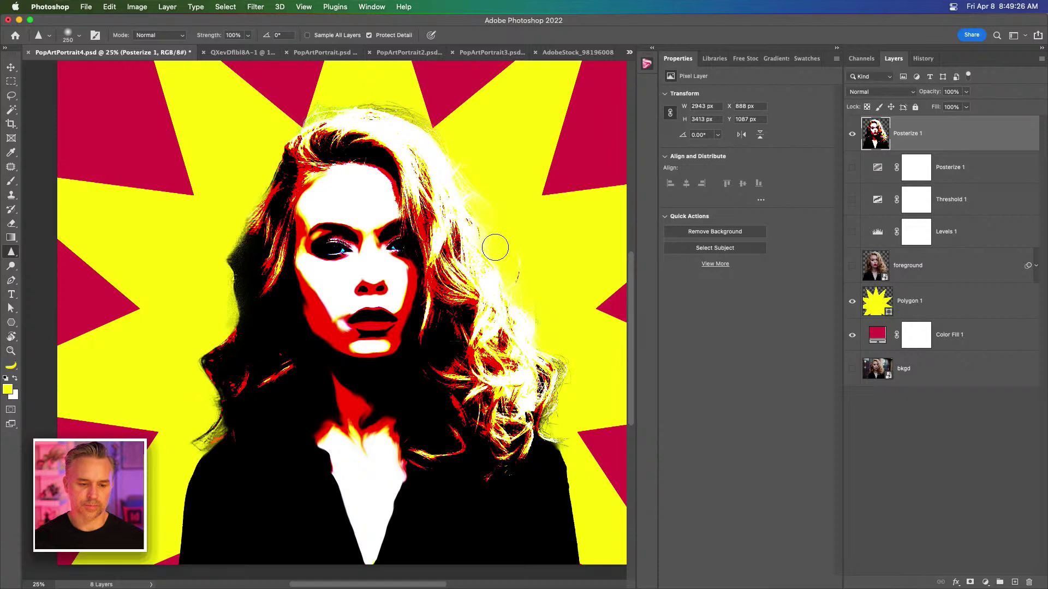
Step: Add the yellow title "Gloria" in Balkind Regular at 210 pt on a new layer and place it across the woman's neck and upper chest
key(super+minus)
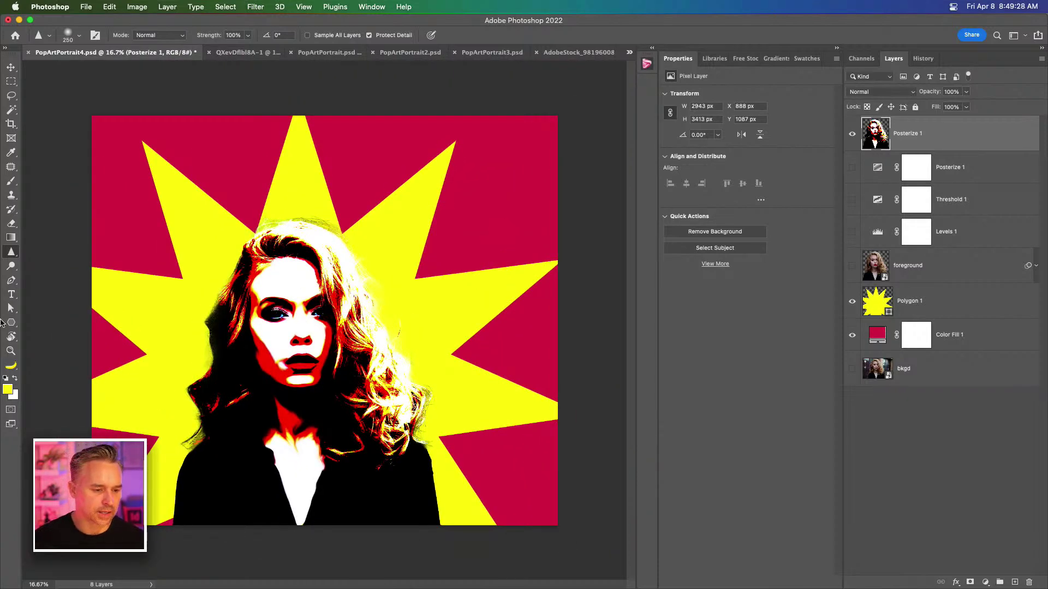
click(12, 297)
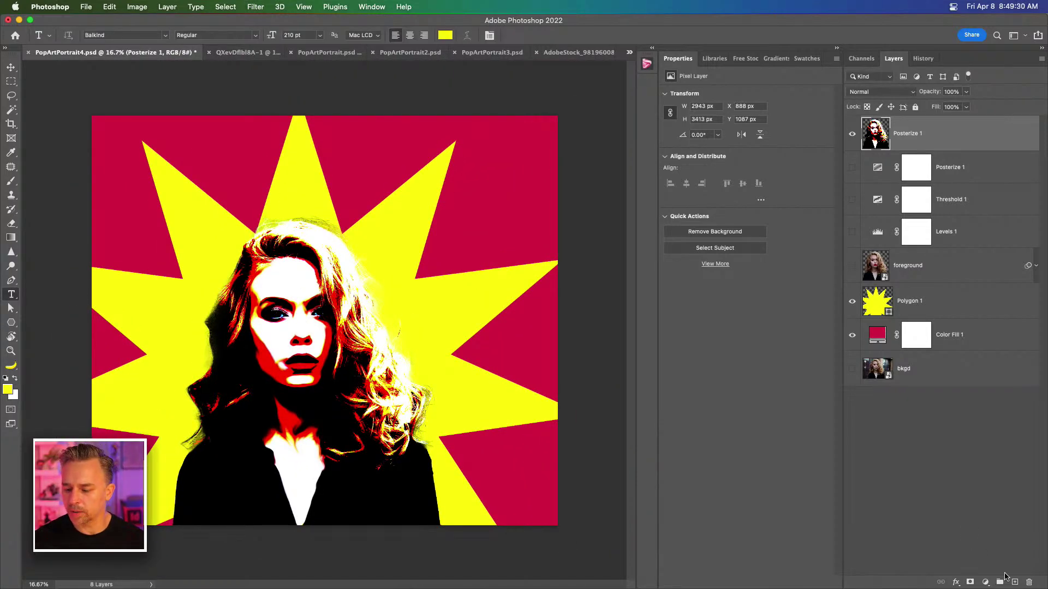
click(1015, 582)
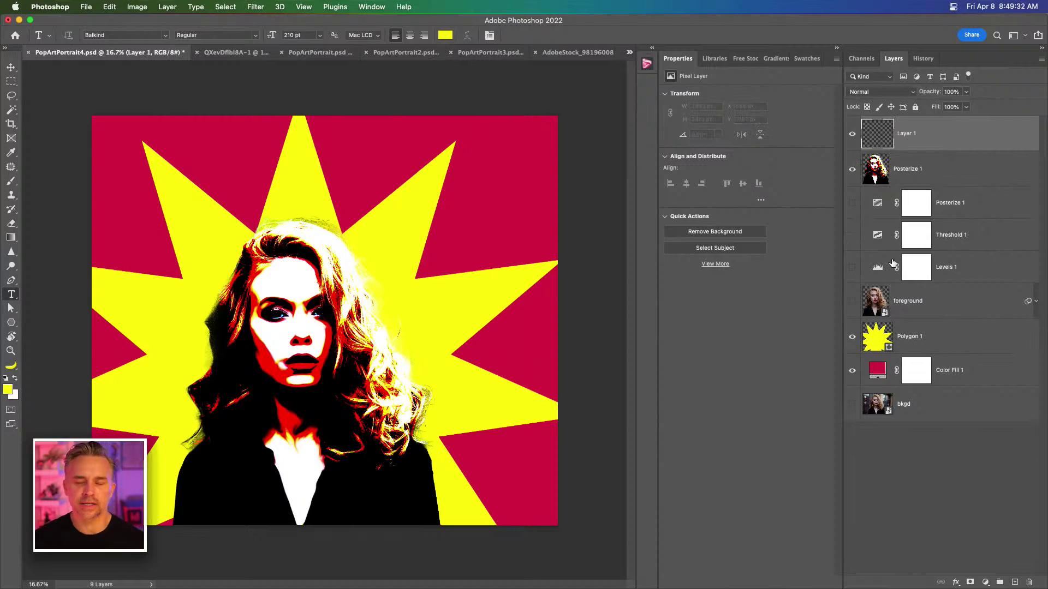
key(super+equal)
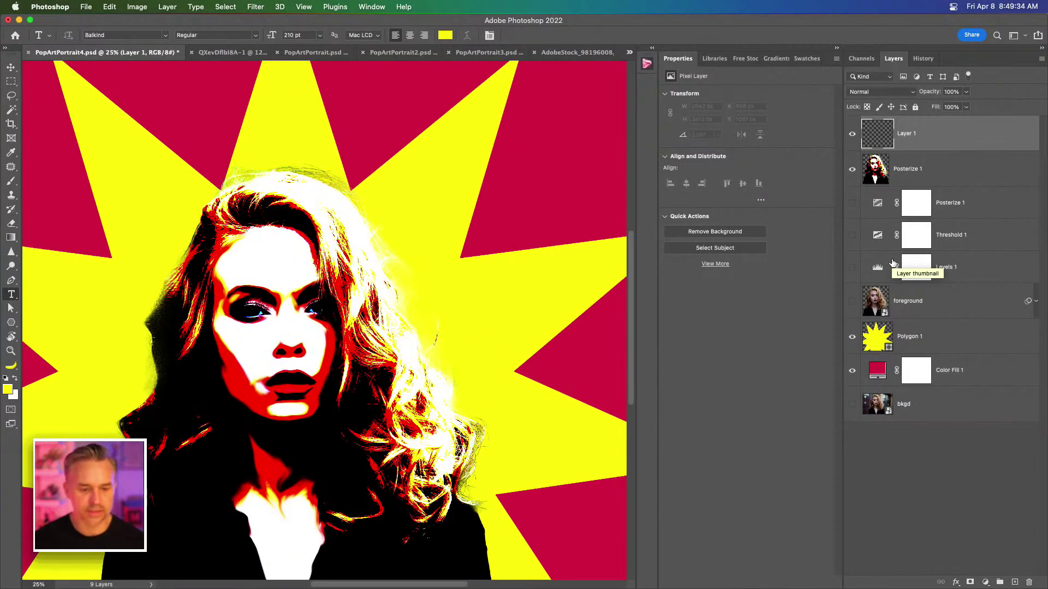
drag(287, 428, 331, 324)
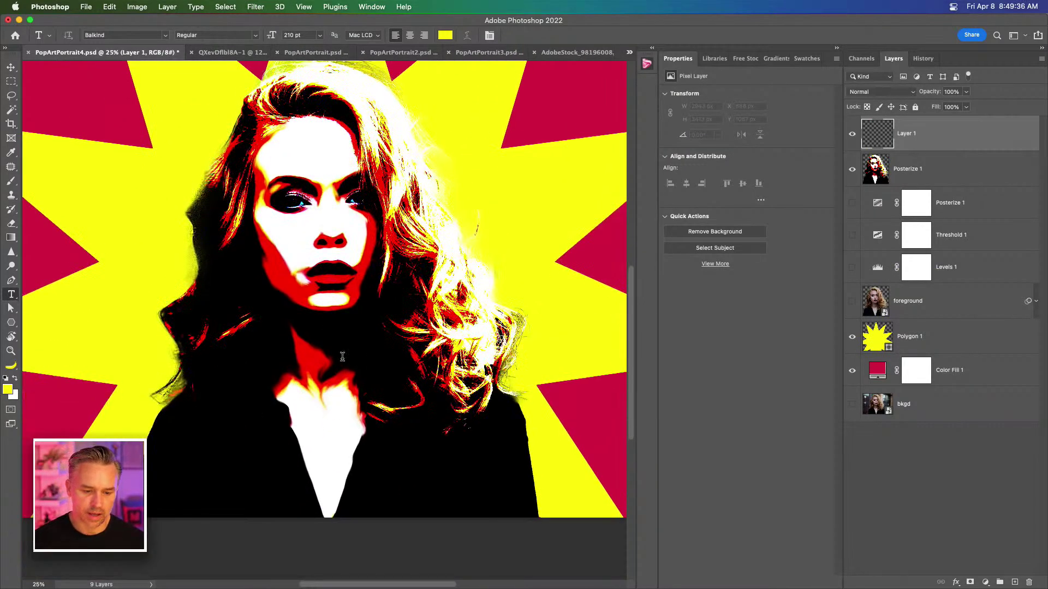
click(346, 359)
text(Gtor)
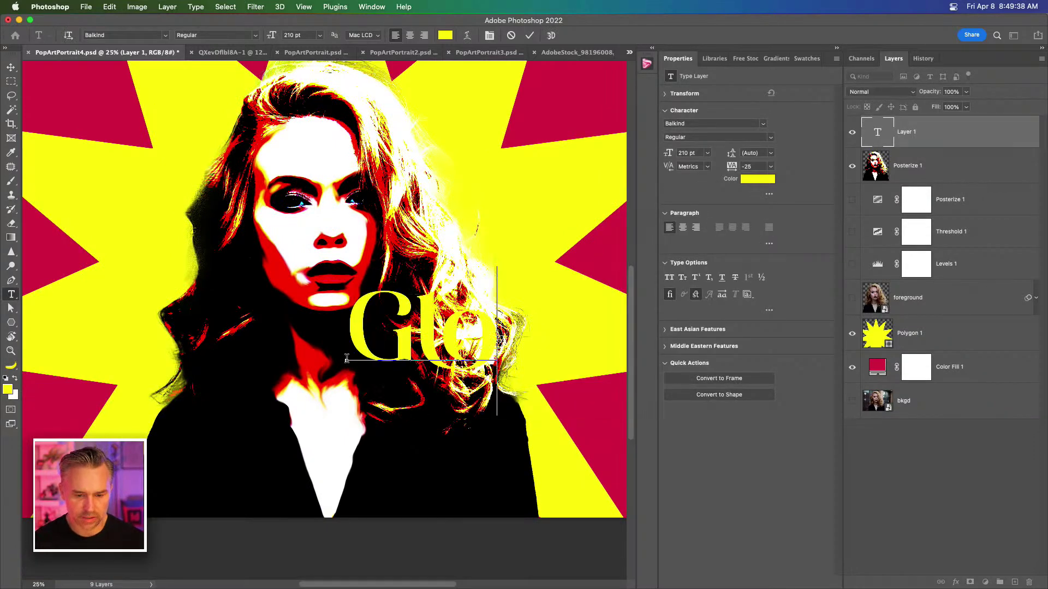
text(ia)
click(11, 67)
drag(378, 291, 280, 332)
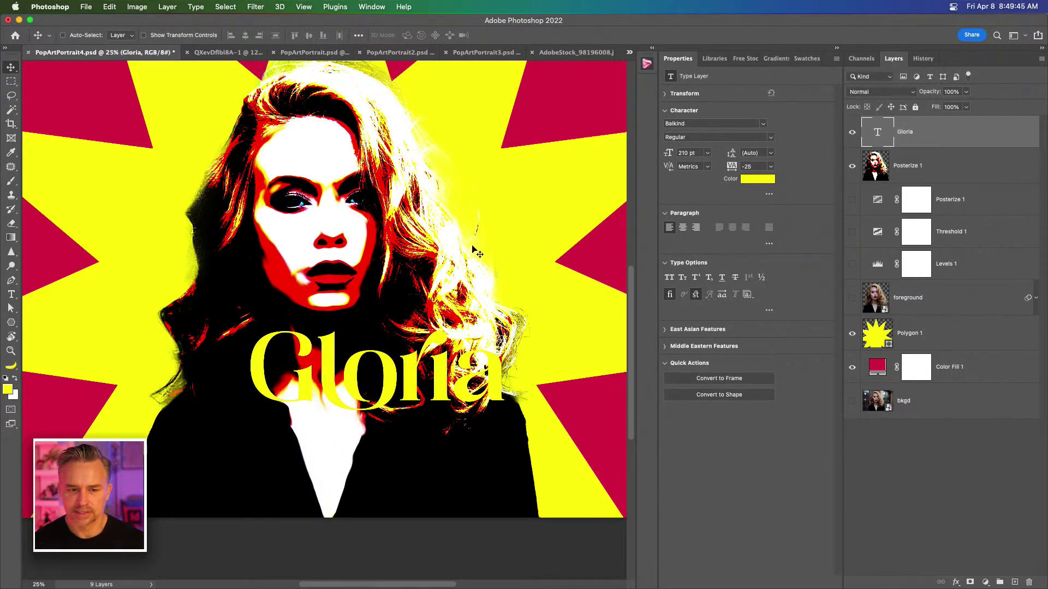
Step: Give the Gloria text a black stroke about 18 px wide, positioned outside the letters
click(11, 294)
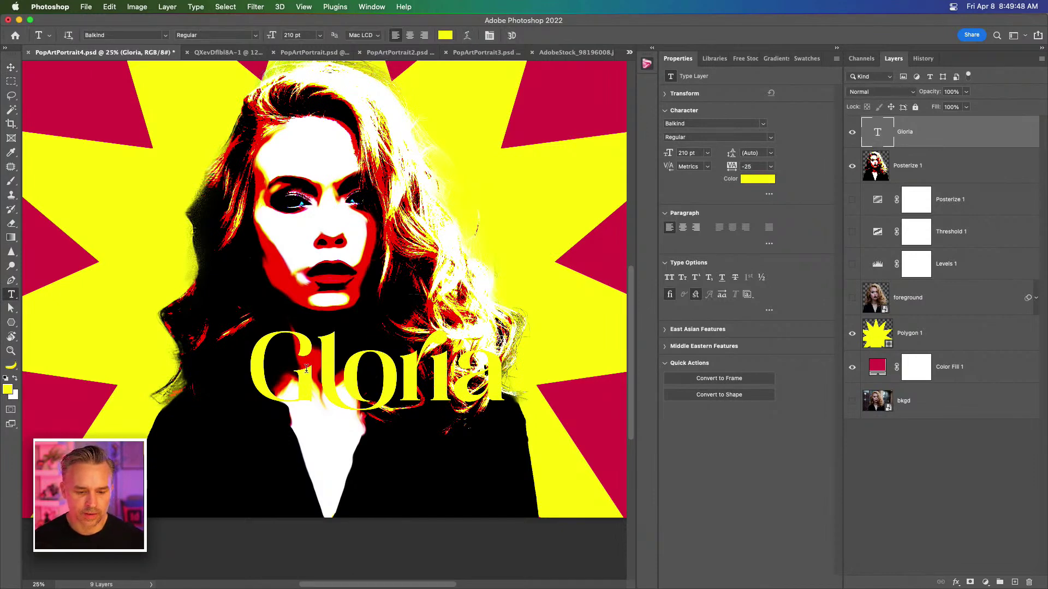
double_click(970, 130)
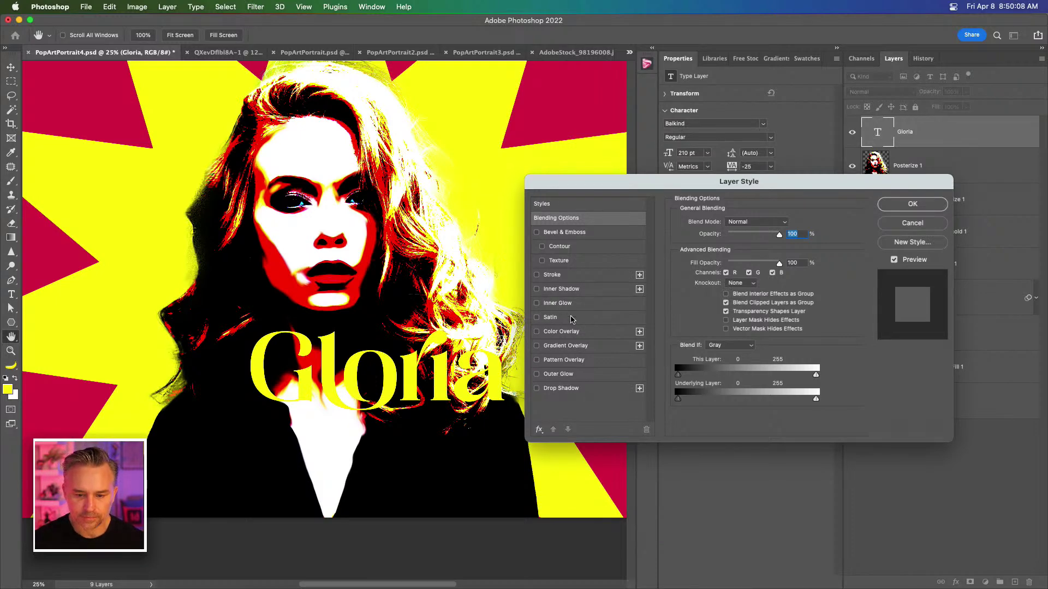
click(582, 347)
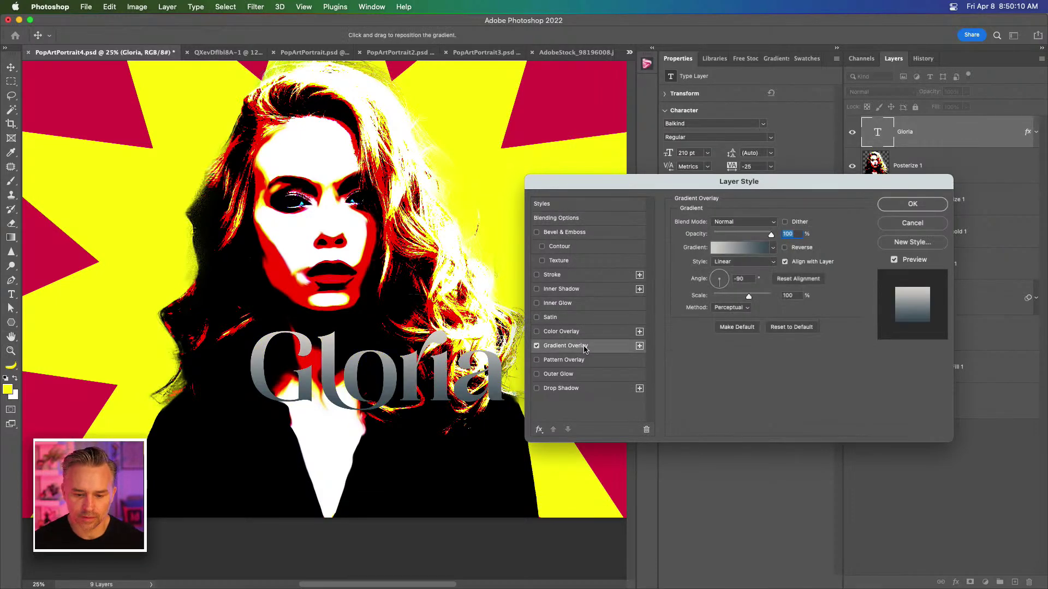
click(537, 346)
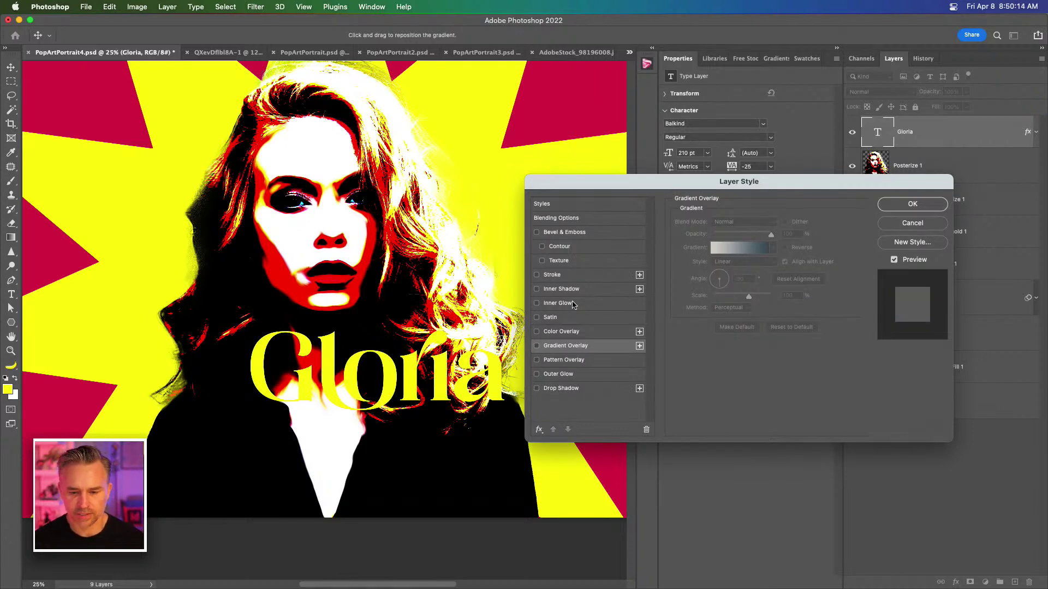
click(550, 277)
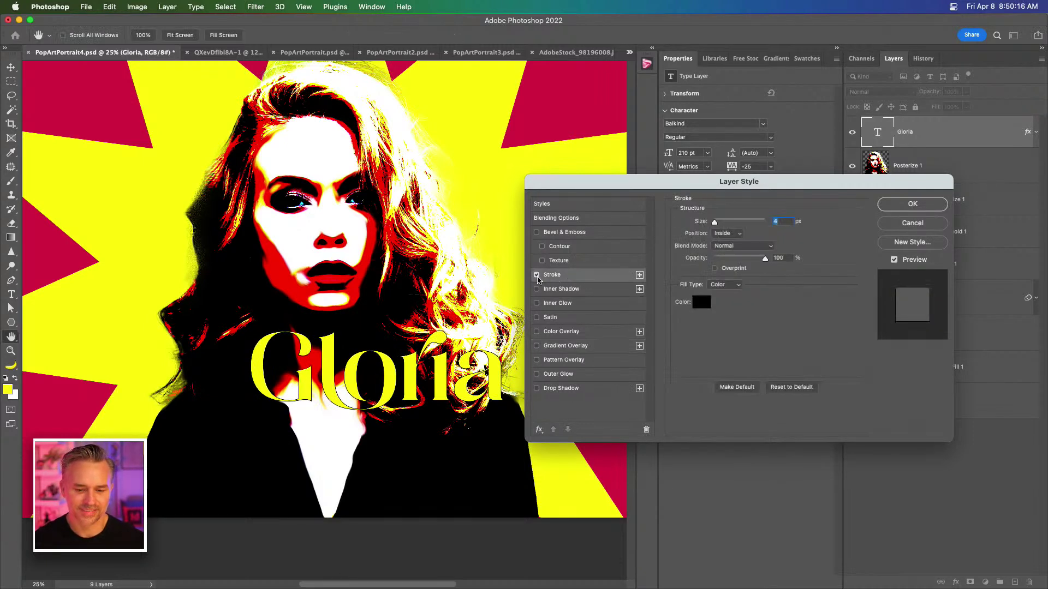
click(720, 221)
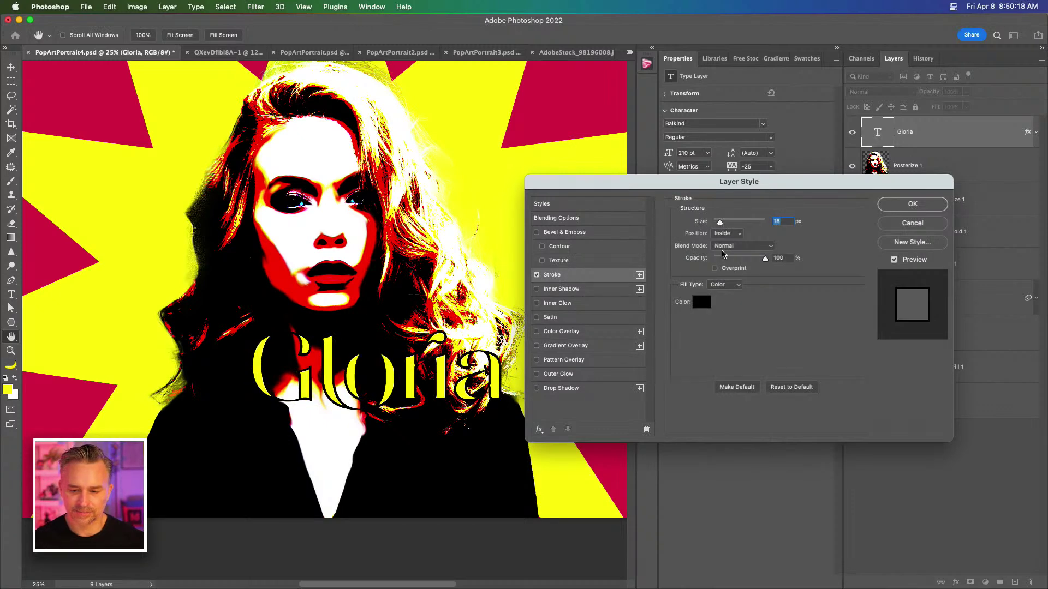
click(729, 234)
click(725, 223)
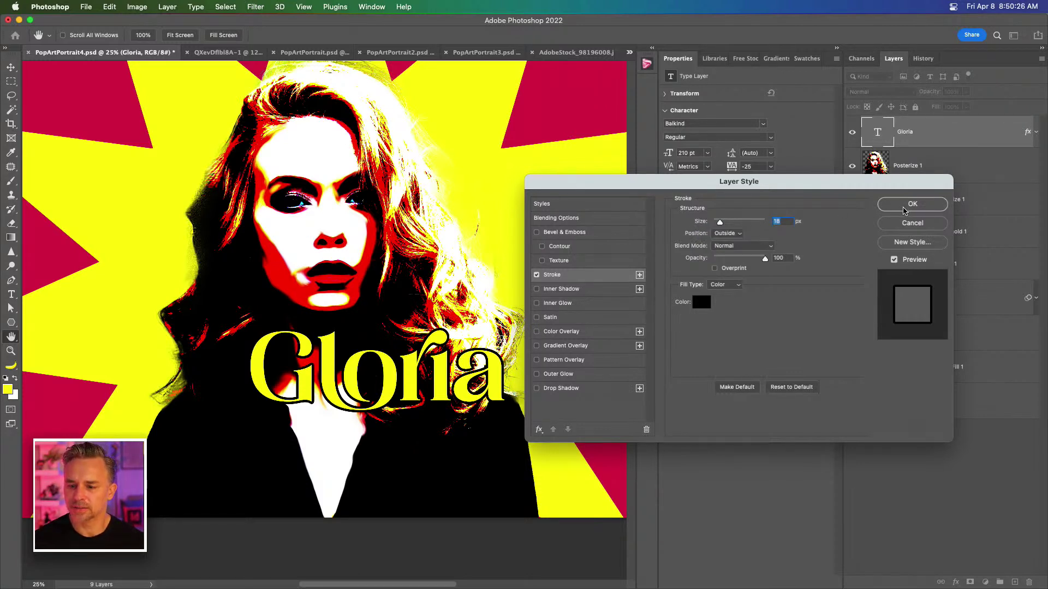
click(911, 203)
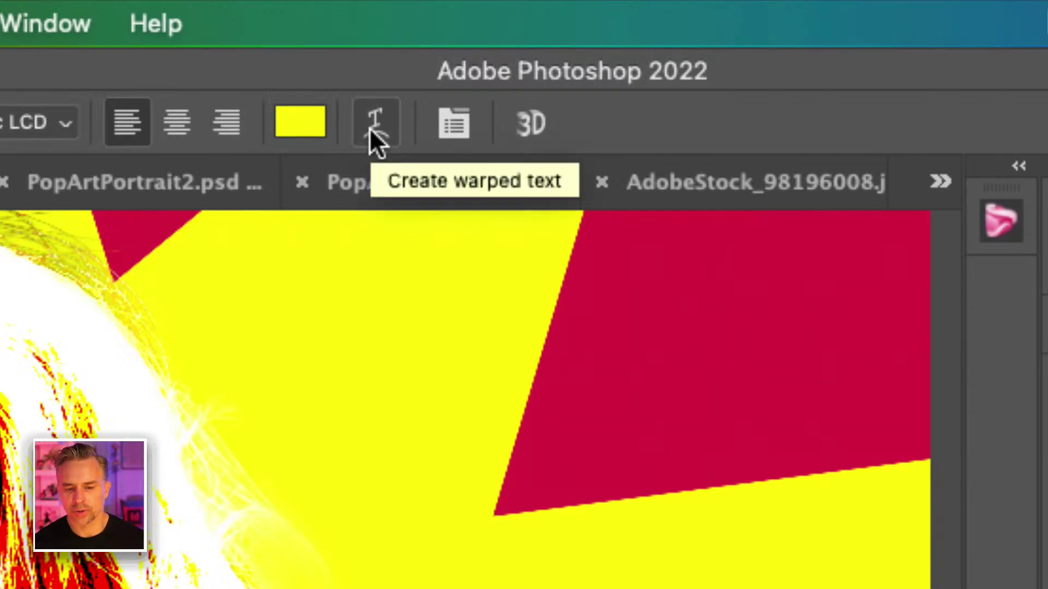
Step: Warp the Gloria text with the horizontal Rise style and a bend of +16%
click(370, 130)
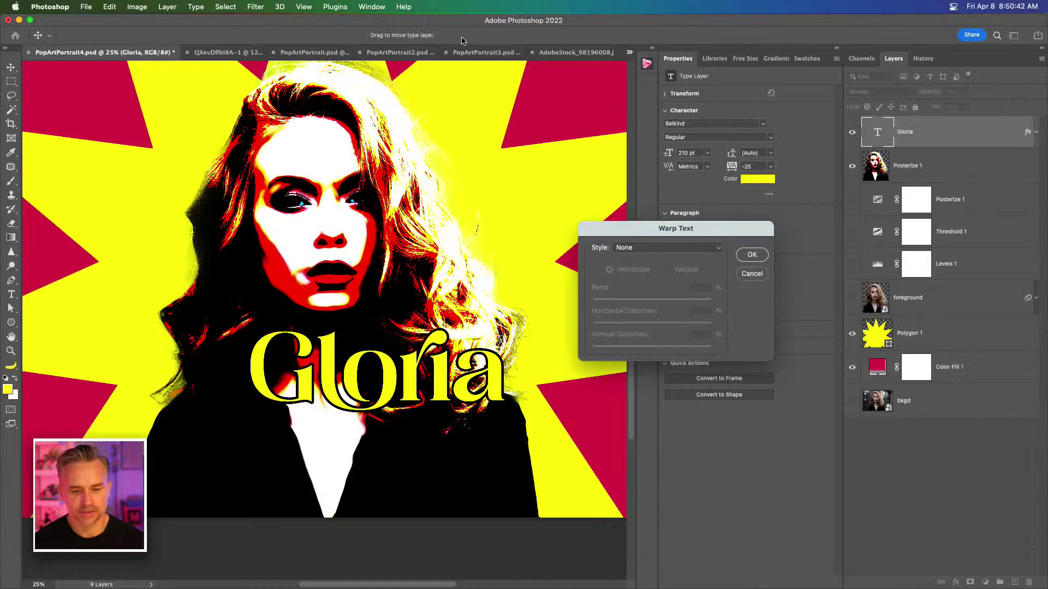
drag(633, 230, 584, 227)
click(595, 248)
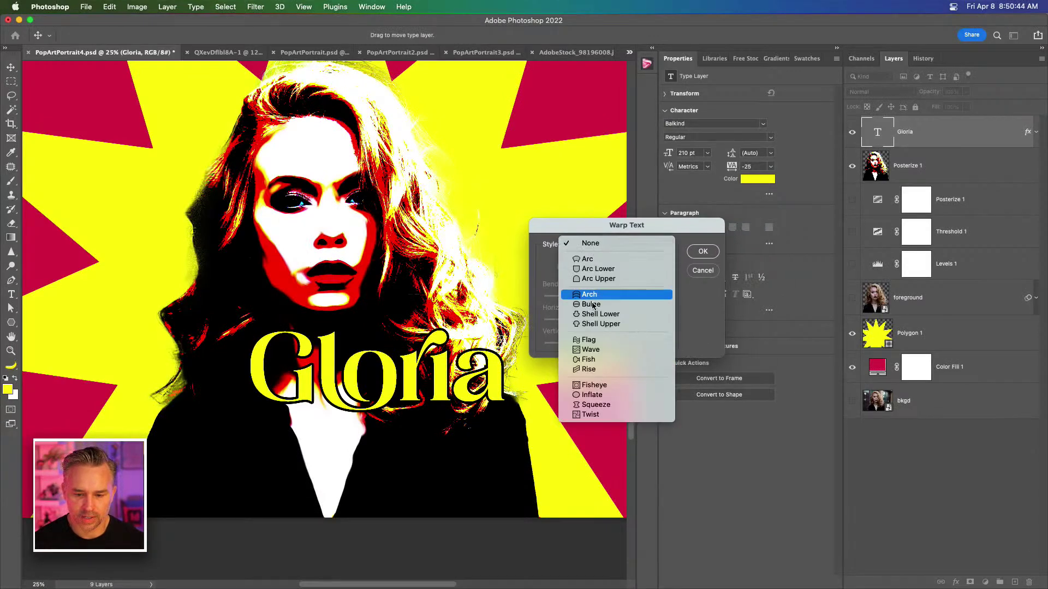
click(600, 369)
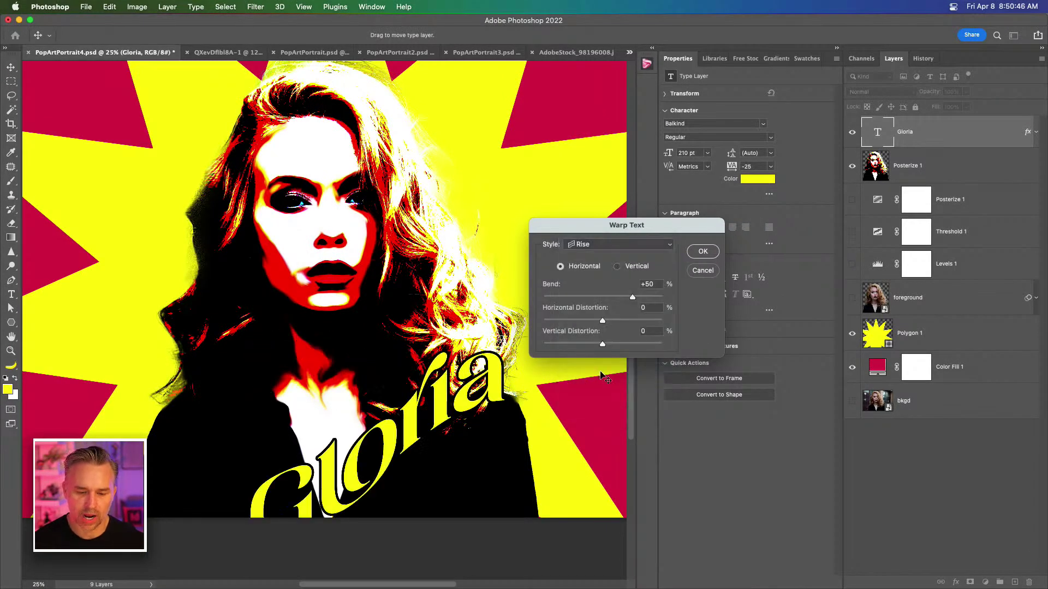
click(612, 297)
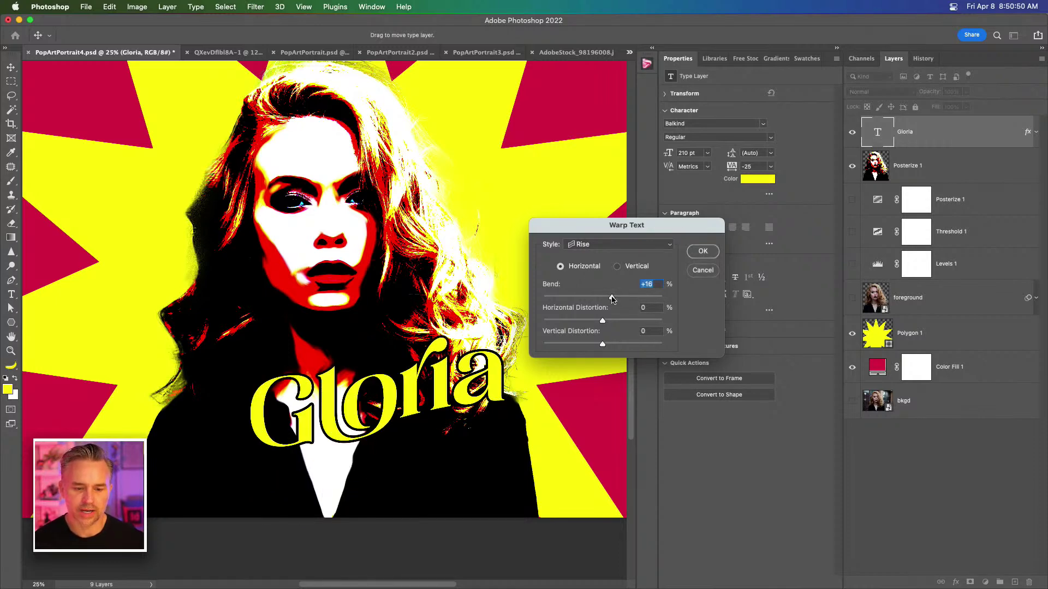
click(702, 250)
Step: Move the warped Gloria text down and to the right, and enlarge it to about 266 pt so it extends past her shoulder
click(11, 67)
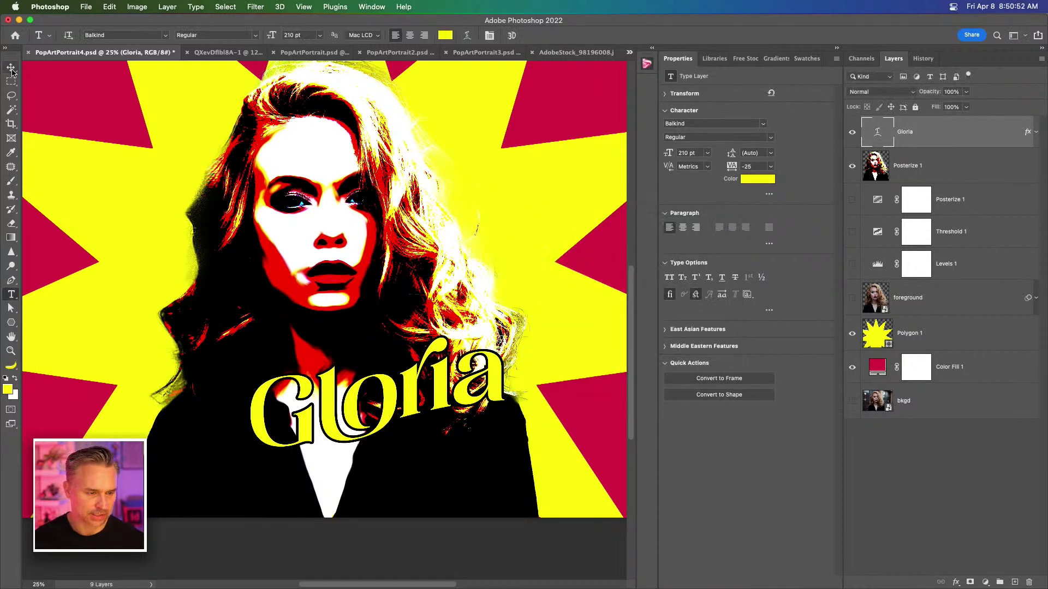
drag(261, 358, 296, 370)
key(ctrl+t)
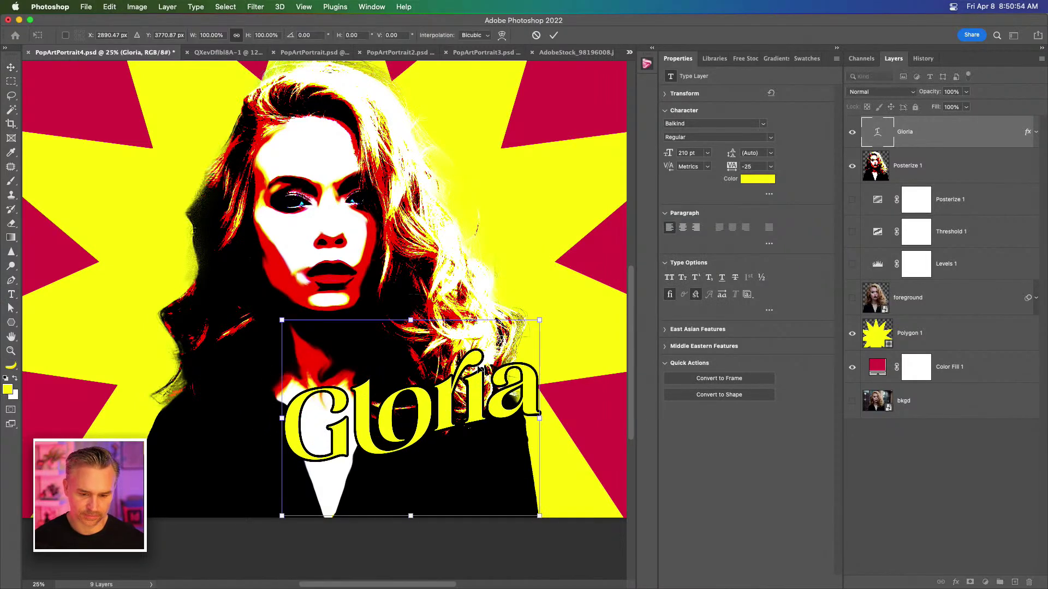
drag(573, 274, 591, 242)
key(Return)
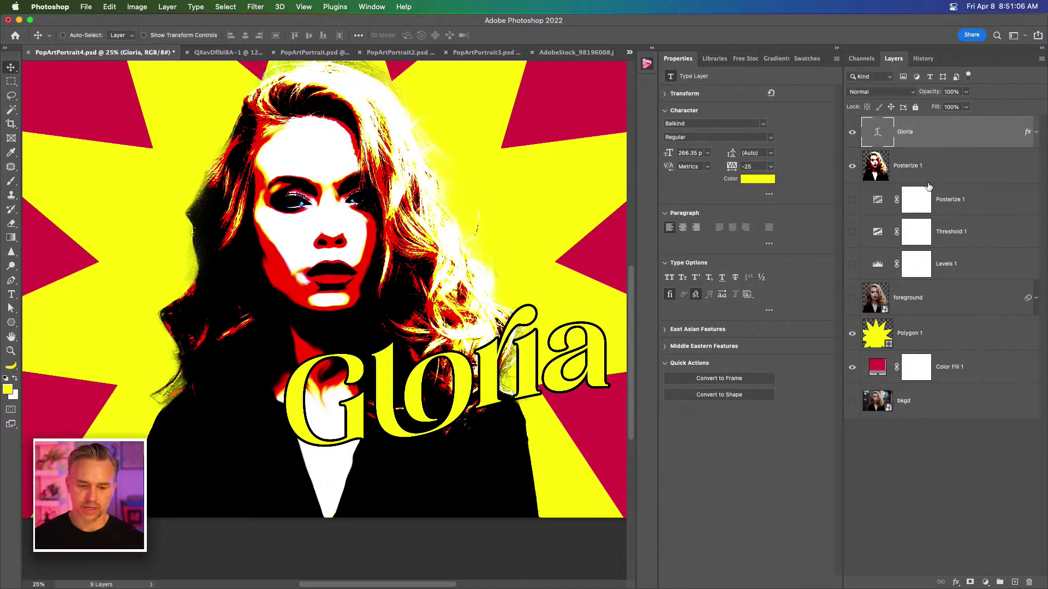
Step: Add a drop shadow to the Gloria text with Normal blend mode and 100% opacity
double_click(1026, 134)
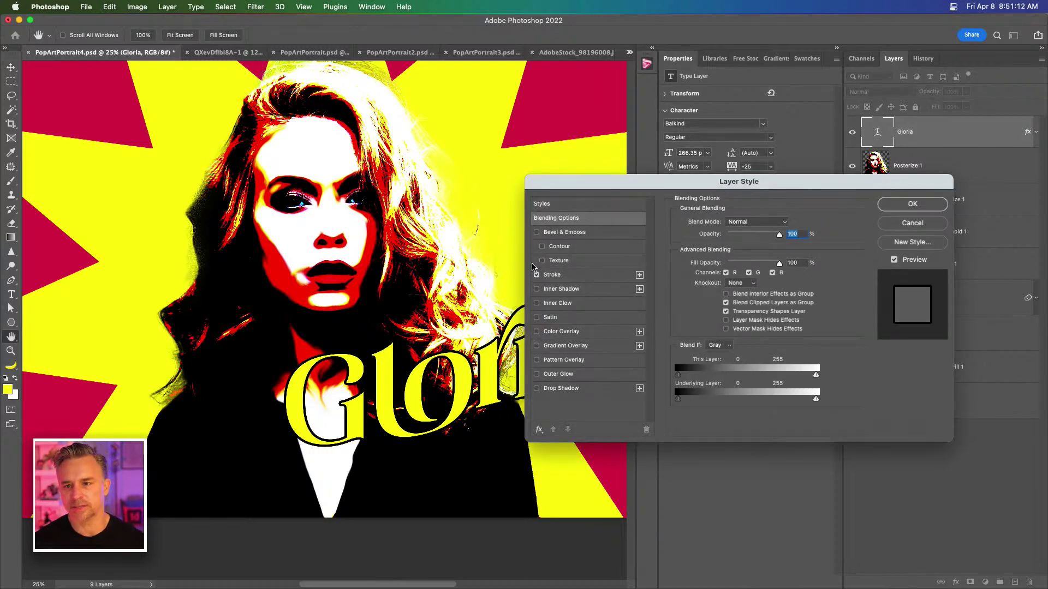
drag(697, 185, 614, 170)
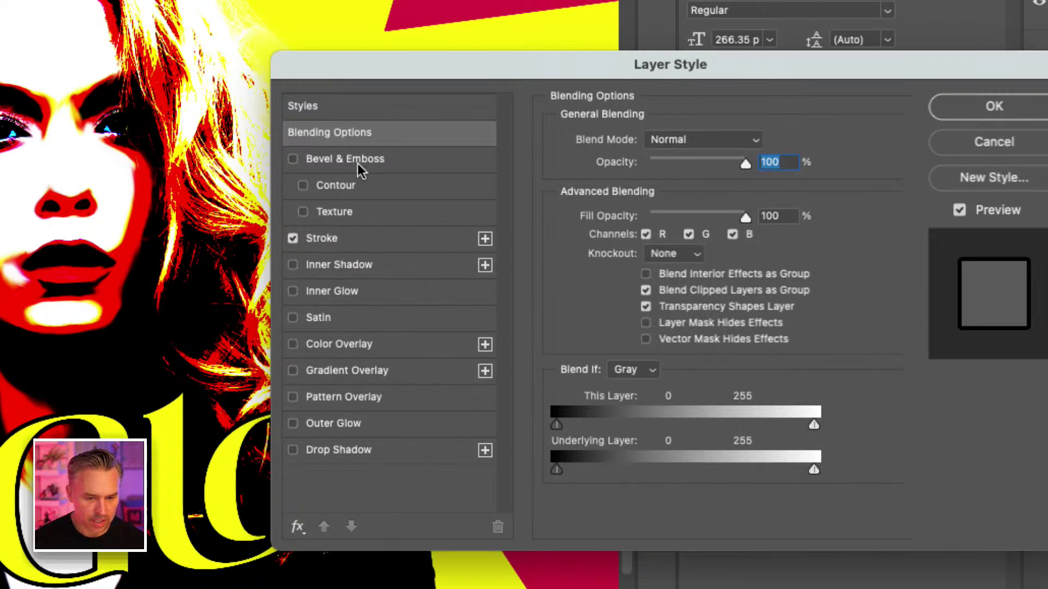
click(318, 451)
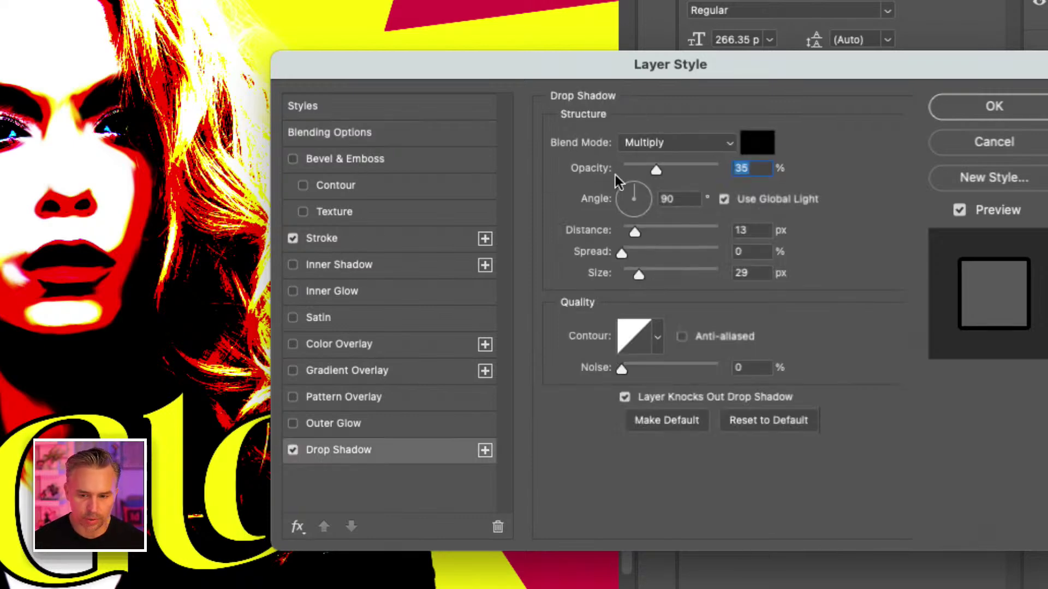
drag(663, 167, 726, 168)
click(701, 141)
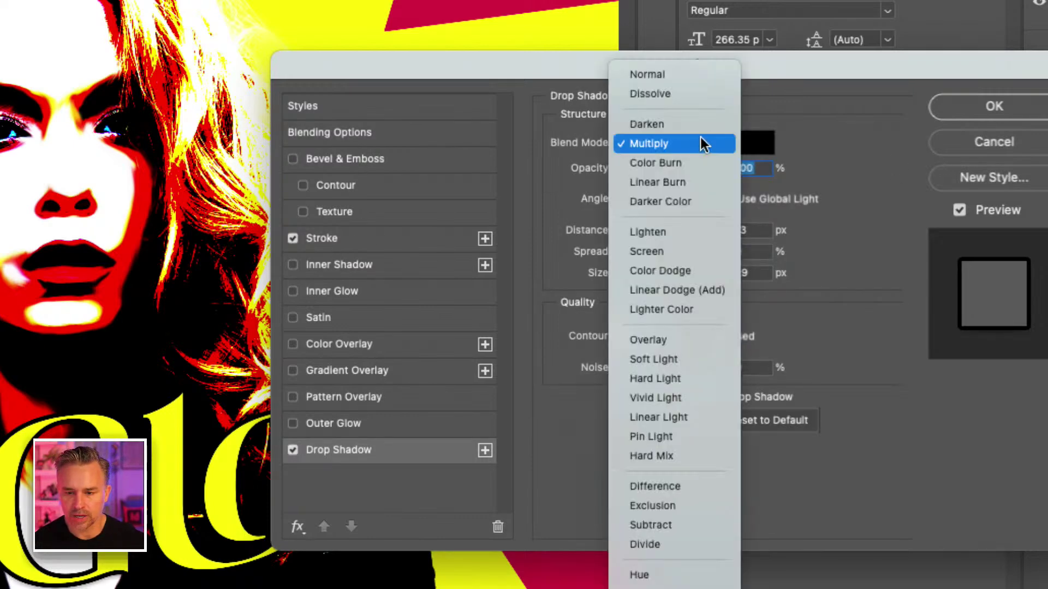
click(677, 75)
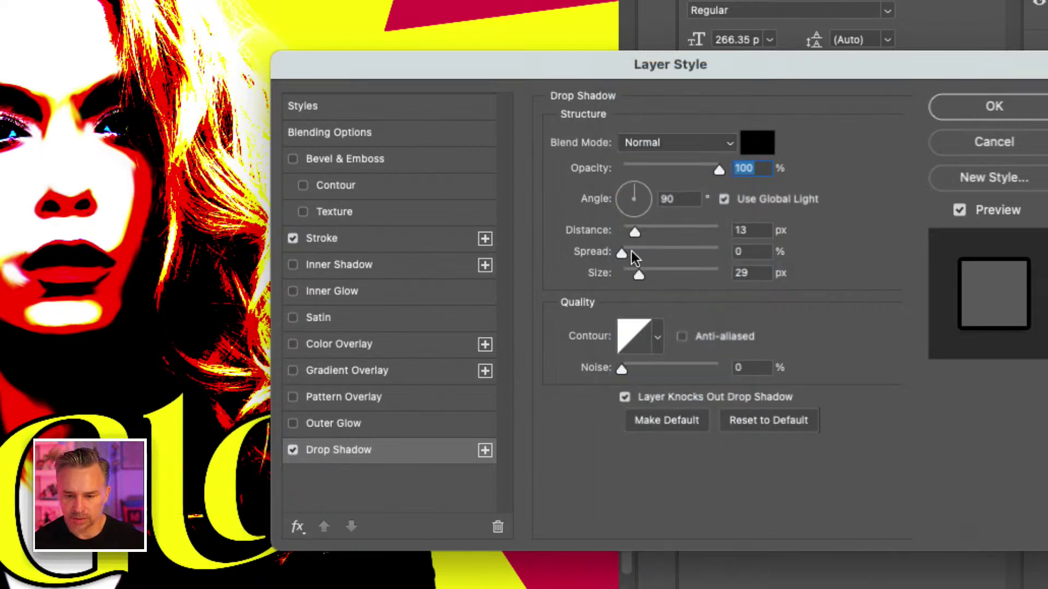
scroll(156, 470, down, 5)
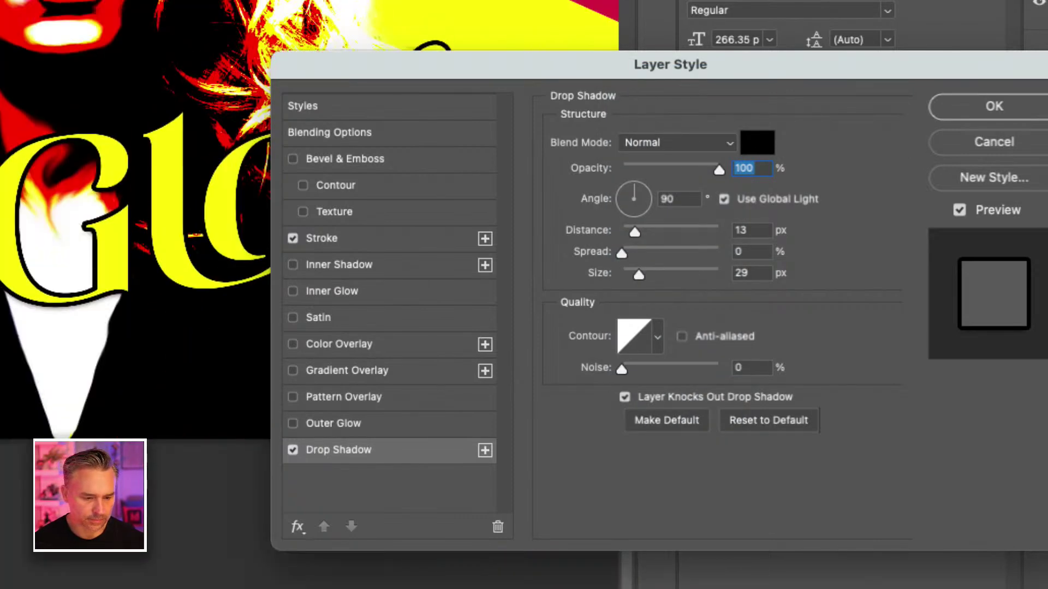
scroll(43, 281, up, 2)
scroll(44, 282, up, 2)
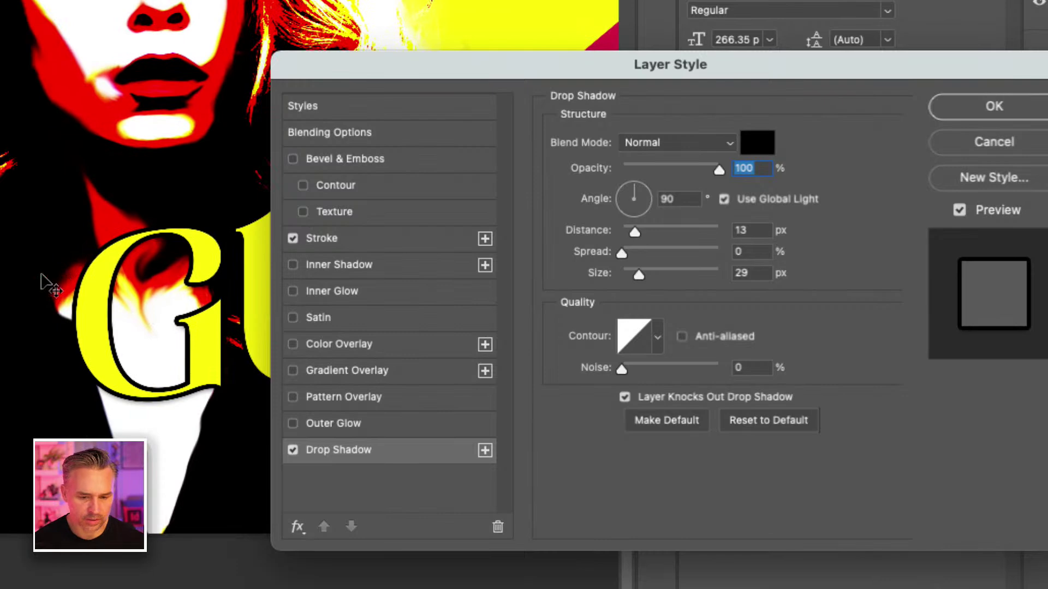
Step: Change the Gloria drop shadow's color to a fully saturated bright blue with a hue of 229°
click(757, 144)
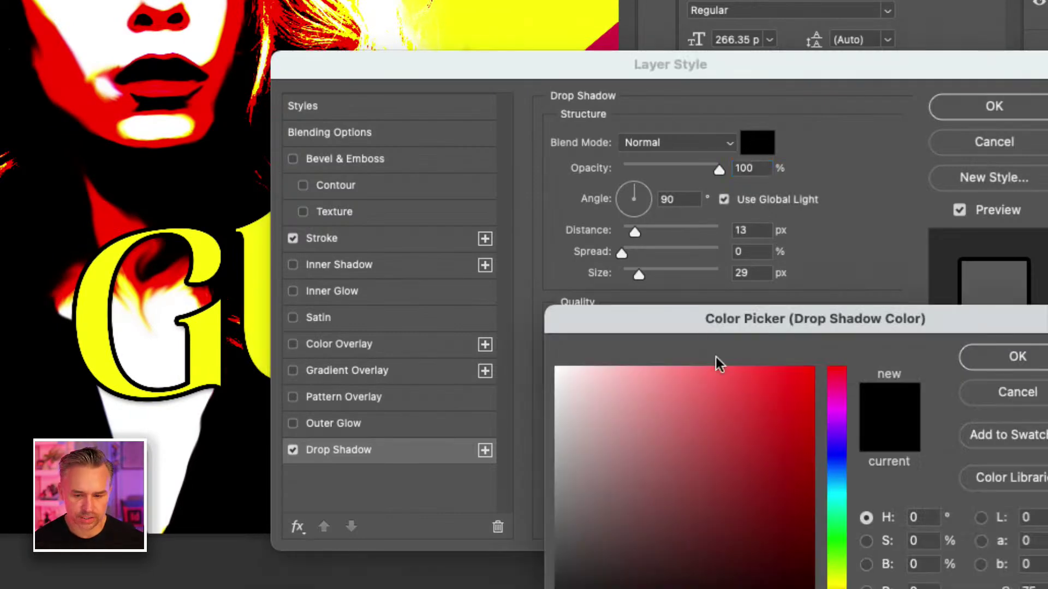
click(837, 461)
click(813, 367)
click(1017, 356)
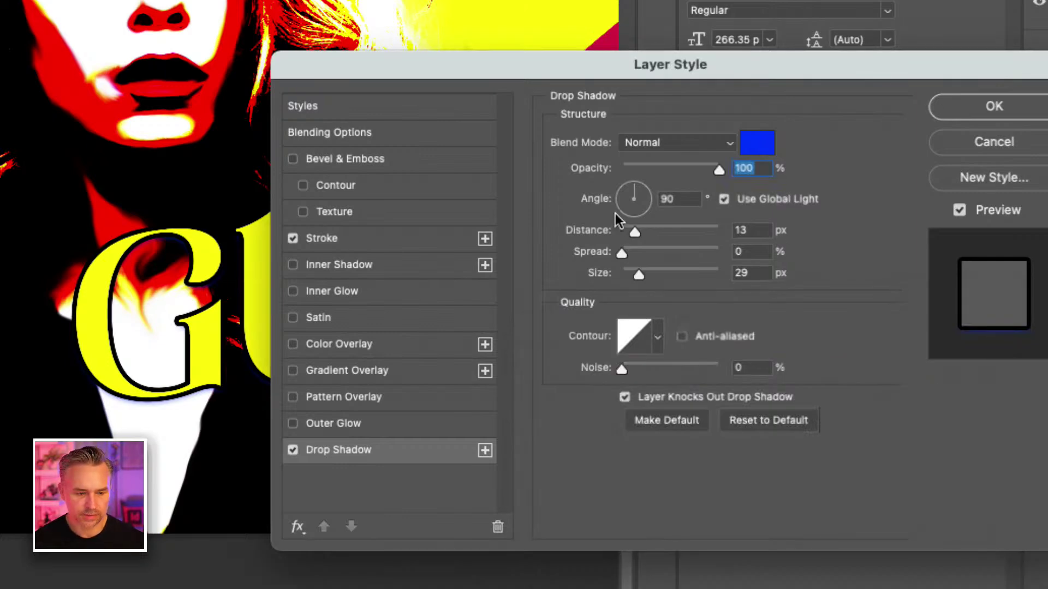
Step: Give the blue shadow a hard edge with size 0 px, and set its angle to 41° and distance to 41 px
drag(639, 231, 689, 235)
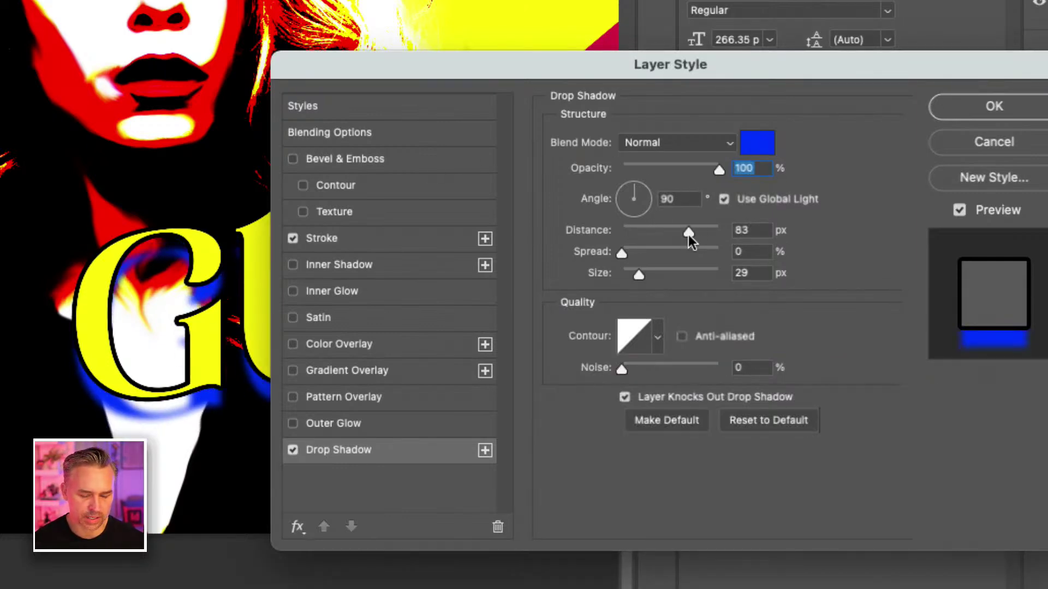
drag(634, 274, 608, 281)
click(604, 276)
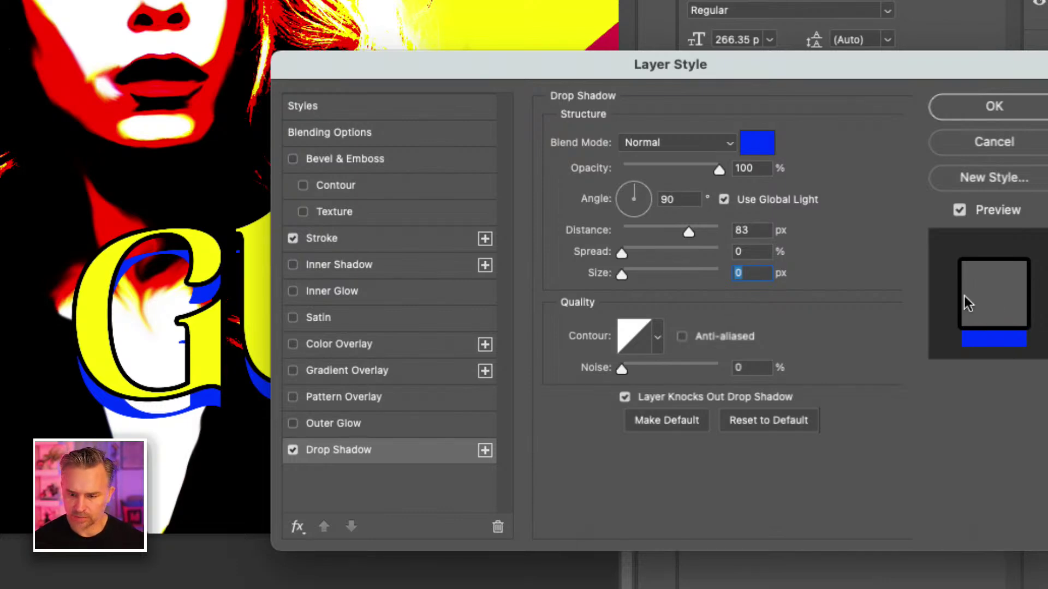
drag(895, 67, 839, 44)
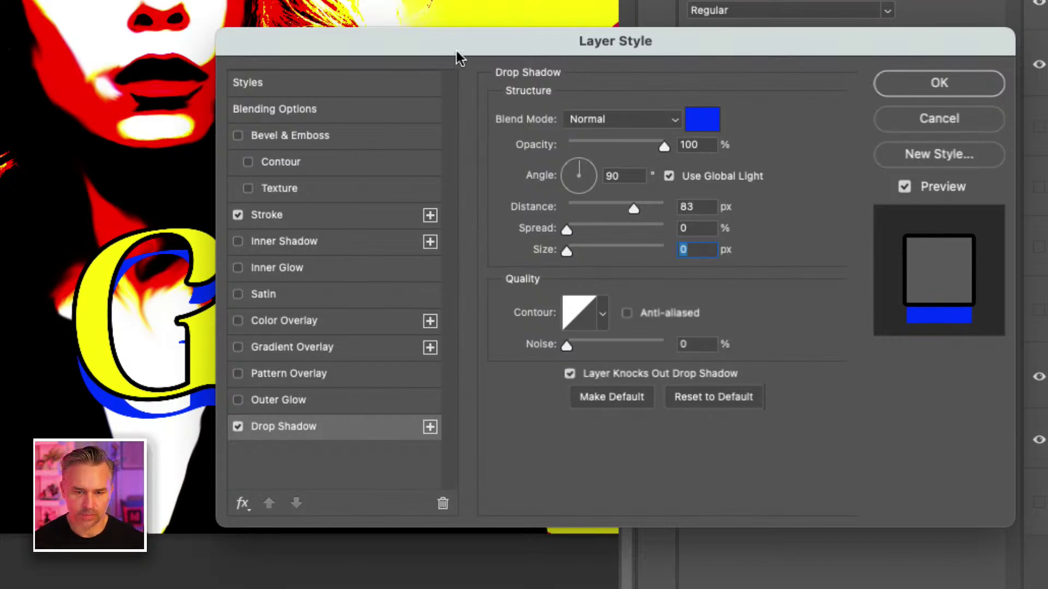
drag(457, 50, 531, 61)
drag(642, 188, 684, 217)
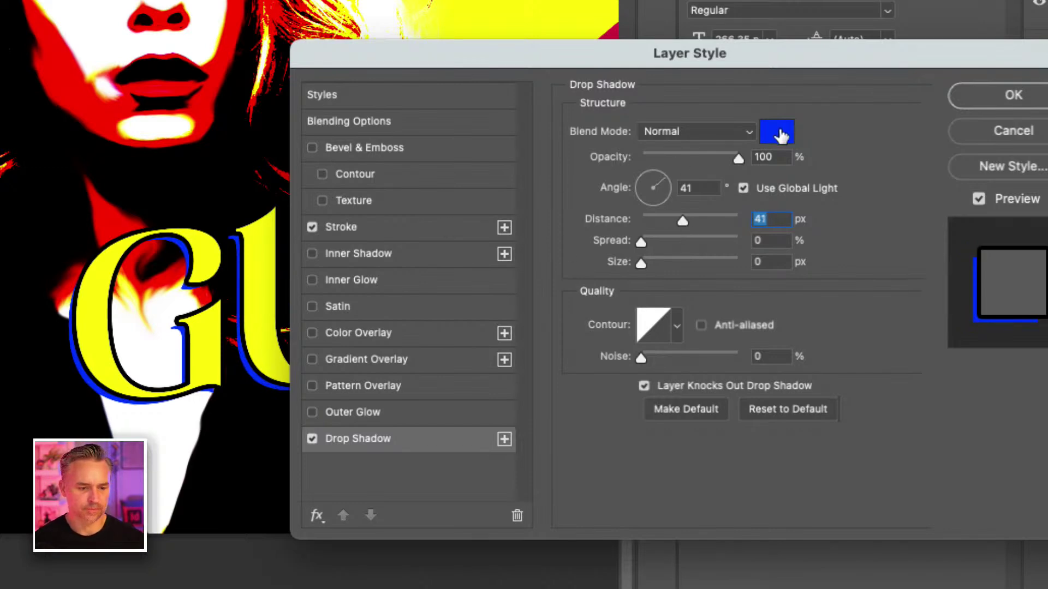
Step: Duplicate the blue drop shadow and set the upper copy's distance to 40 px
click(399, 437)
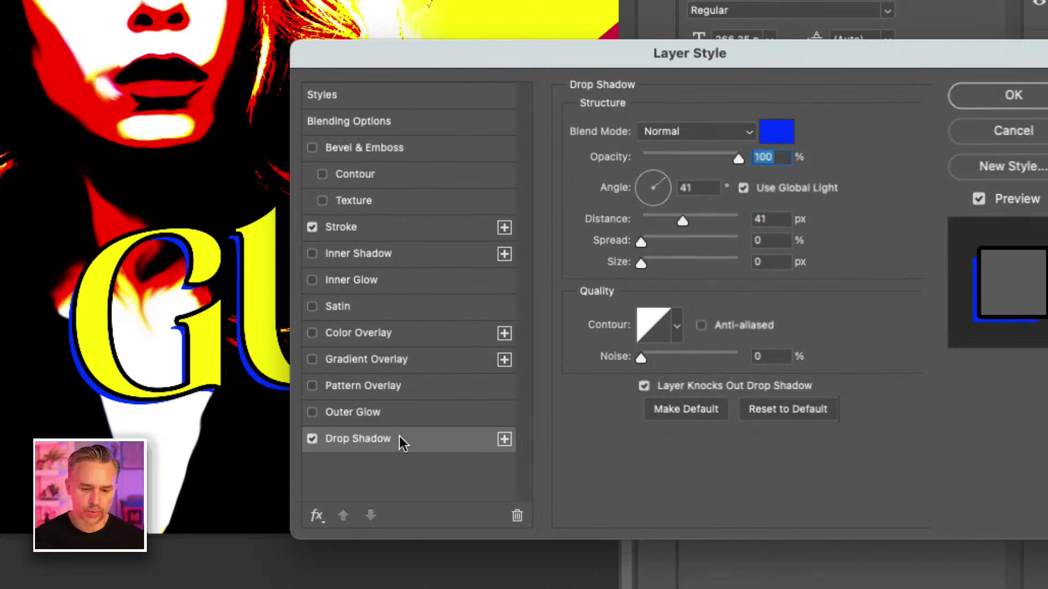
click(504, 440)
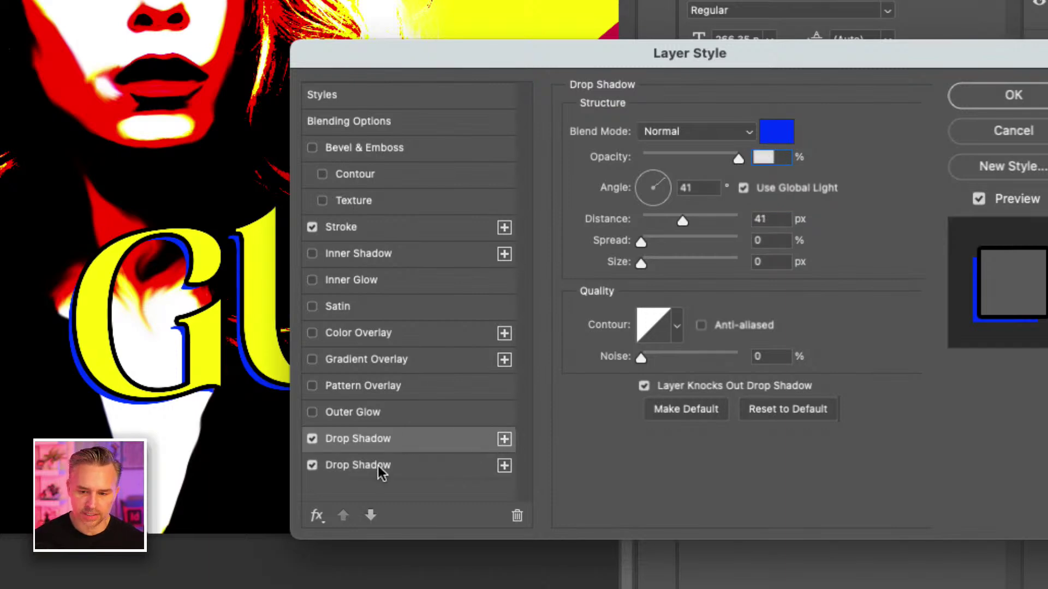
click(770, 221)
text(40)
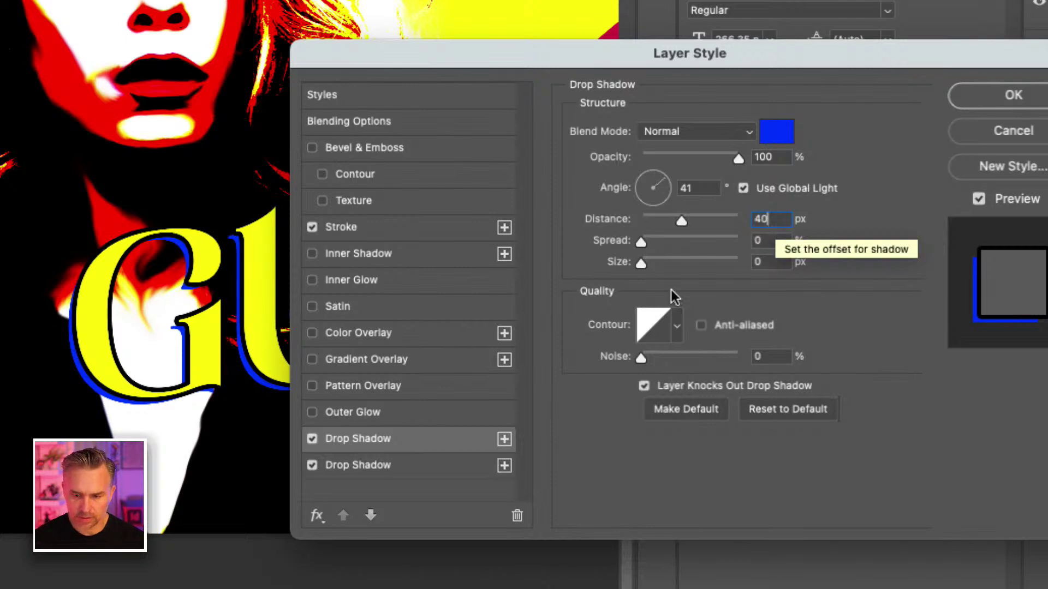
Step: Set the lower drop shadow's distance to 80 px and its color to bright green (0cff00)
click(354, 465)
click(769, 221)
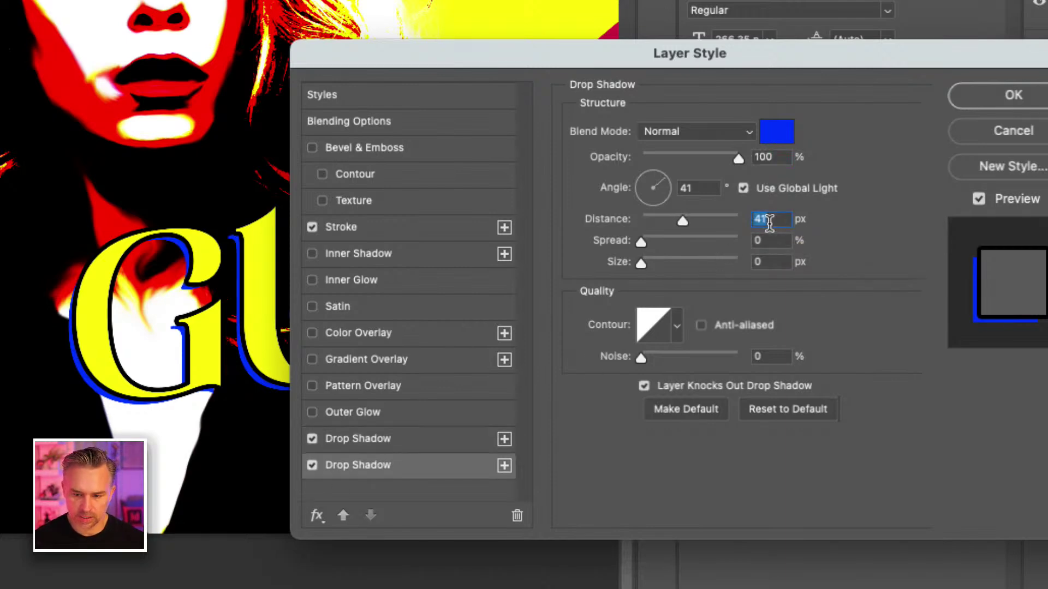
text(80)
key(Tab)
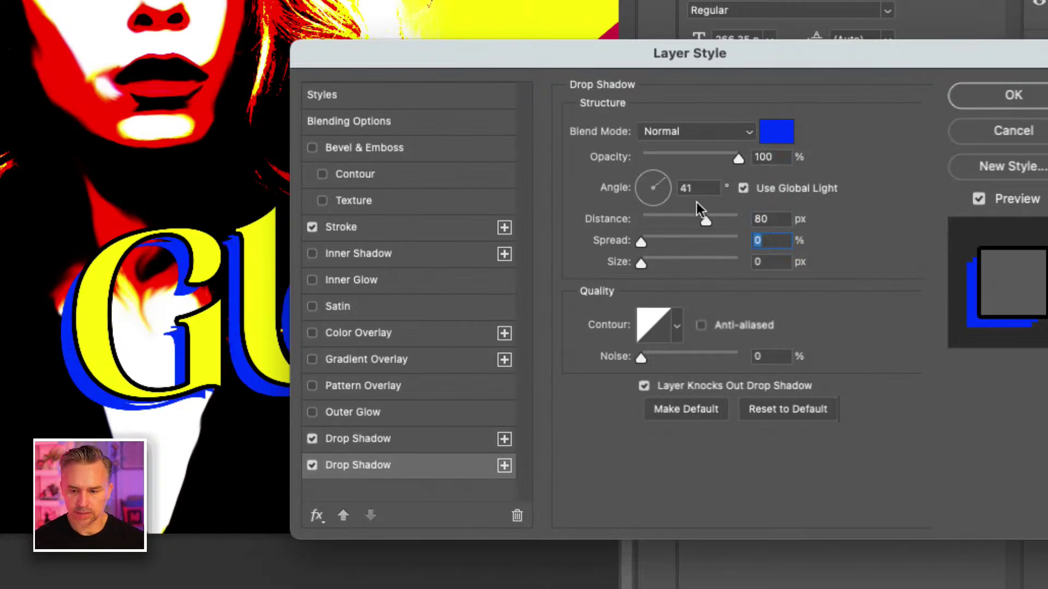
click(778, 134)
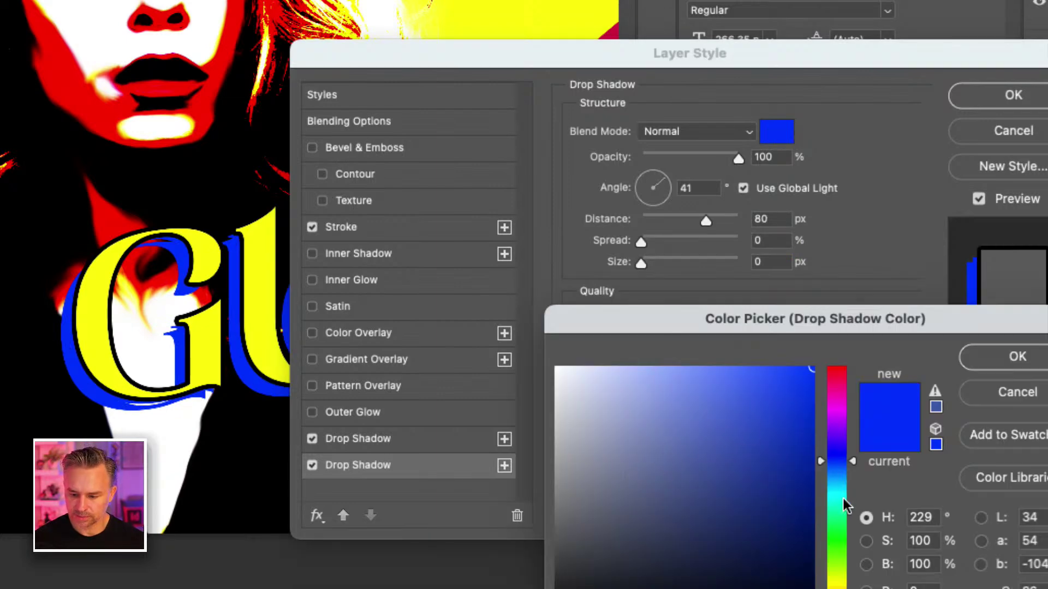
drag(845, 501, 835, 540)
click(966, 358)
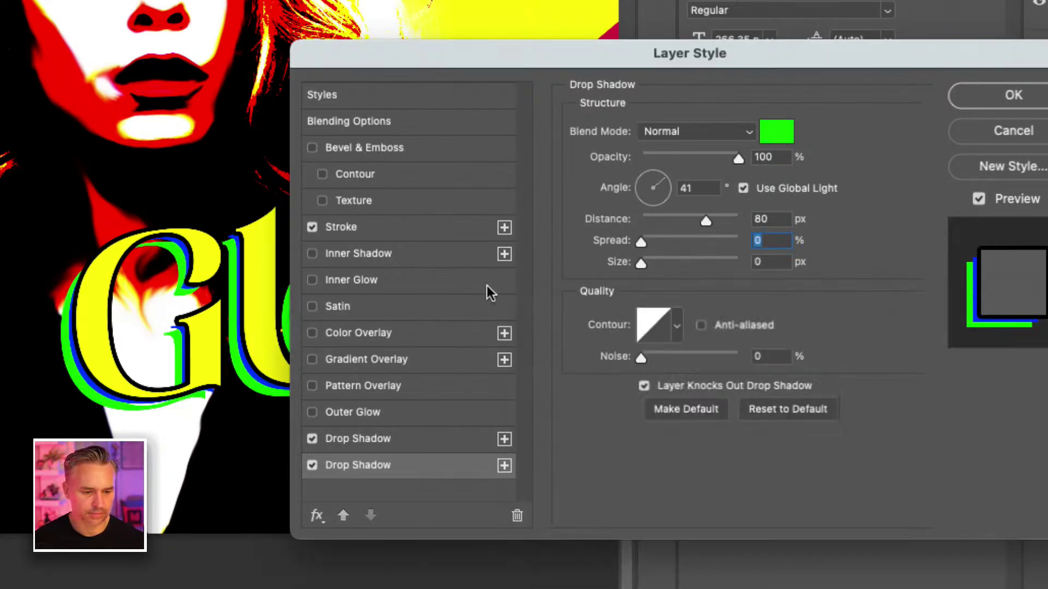
Step: Add a third drop shadow at a distance of 120 px and color it yellow (fffc00)
click(503, 467)
click(422, 487)
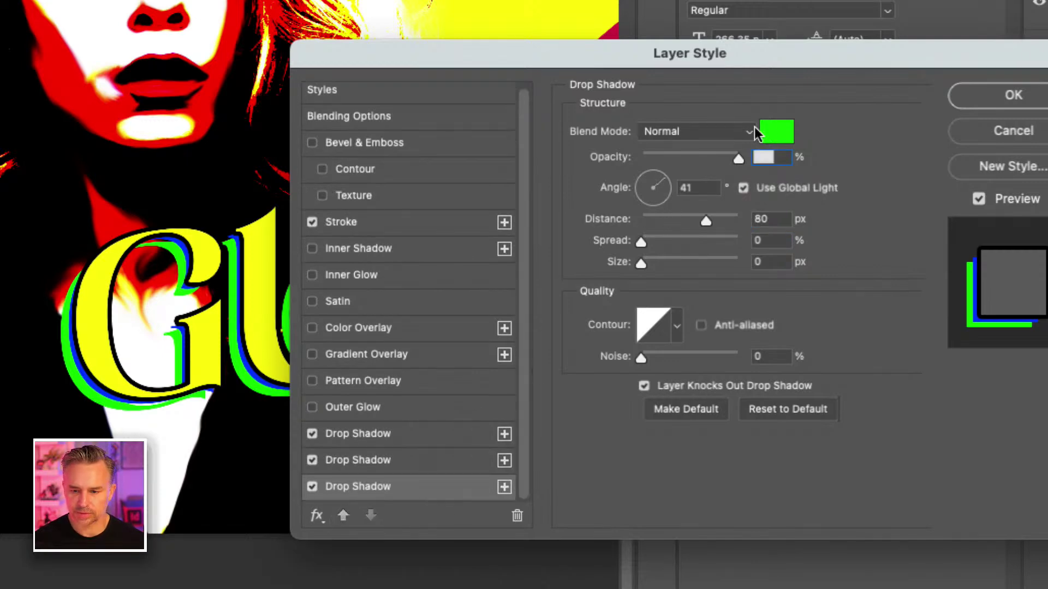
click(767, 219)
text(120)
click(776, 131)
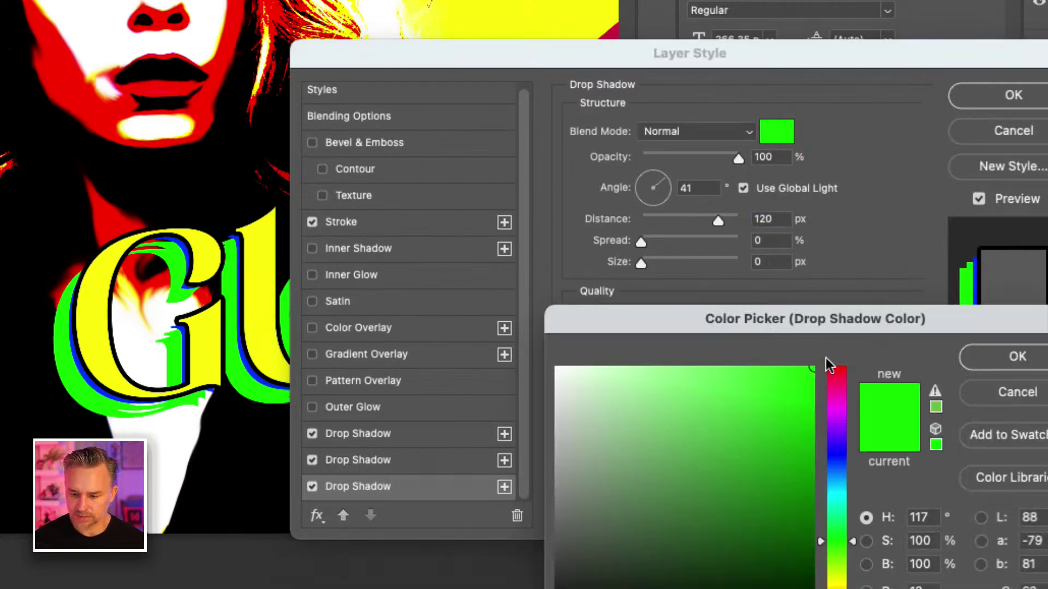
drag(818, 327, 746, 153)
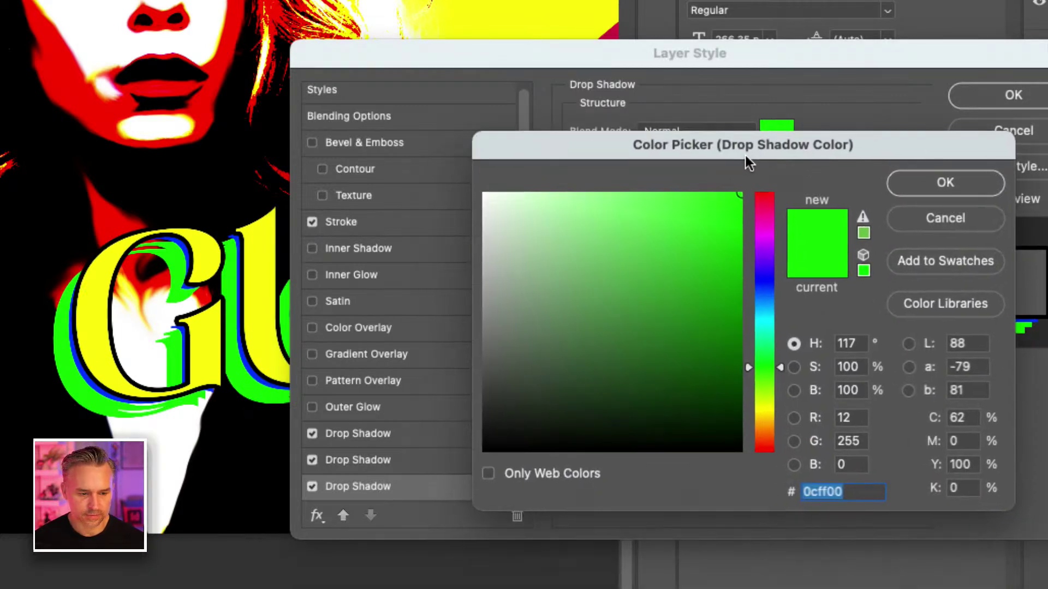
click(765, 405)
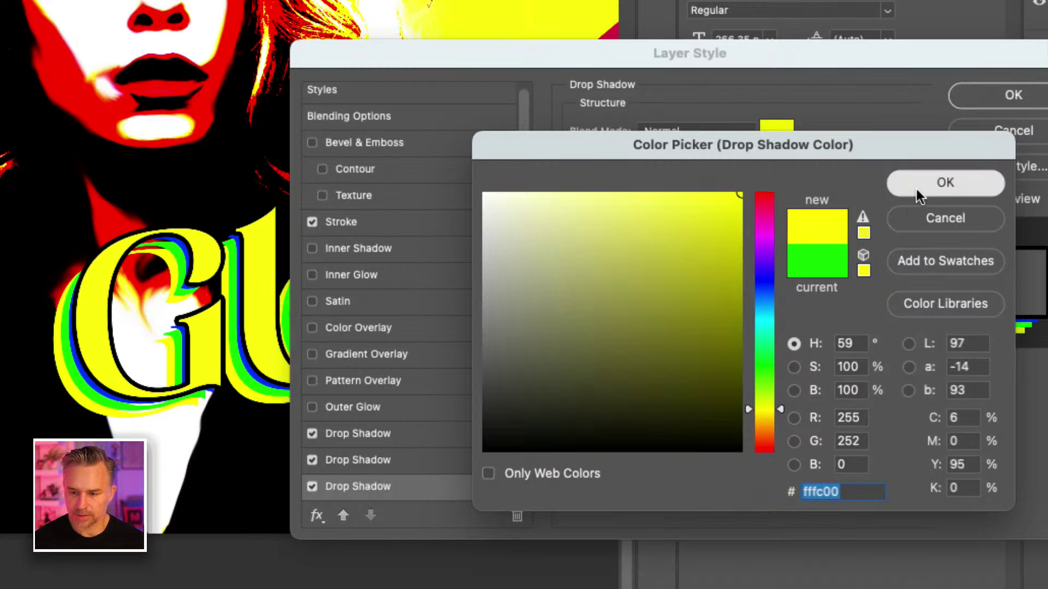
click(917, 188)
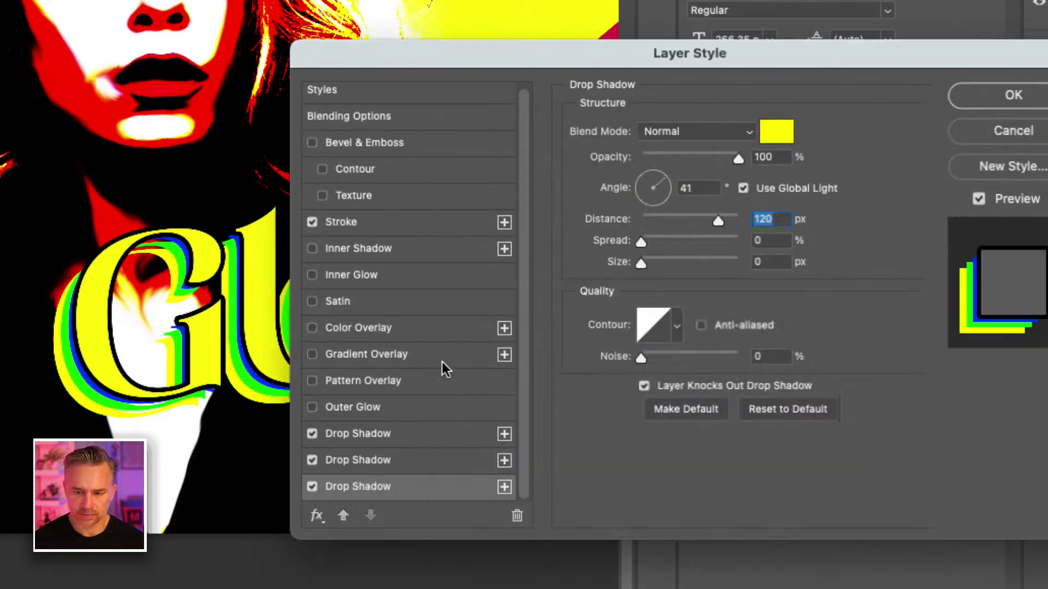
Step: Add a fourth drop shadow in magenta (f600ff) at a distance of 160 px
click(505, 487)
click(379, 486)
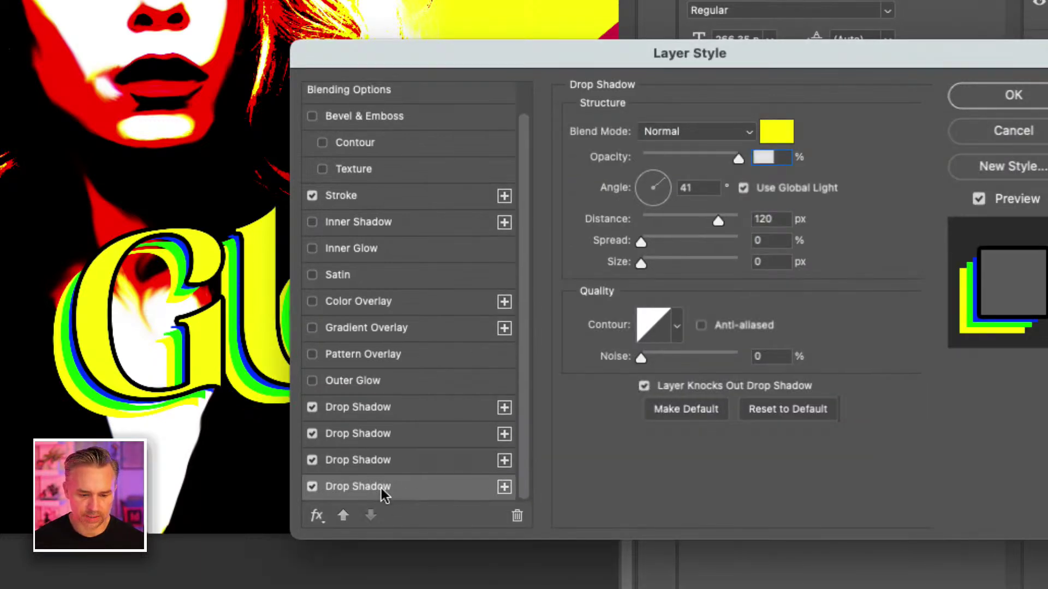
click(775, 134)
click(765, 238)
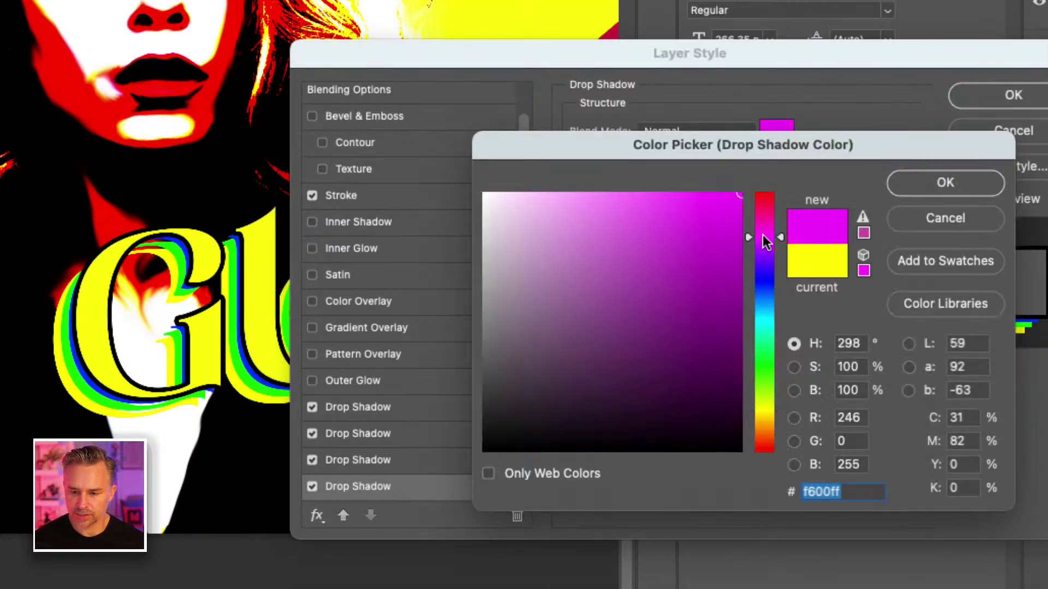
click(953, 182)
double_click(770, 219)
text(160)
key(Tab)
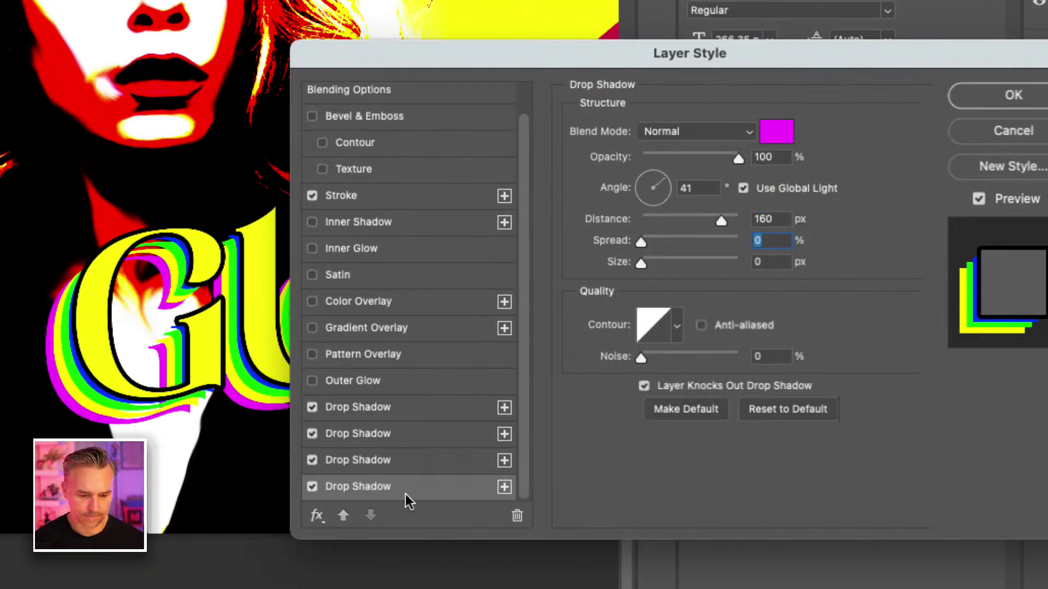
Step: Add a fifth drop shadow in orange (ffa200) at a distance of 200 px
click(505, 487)
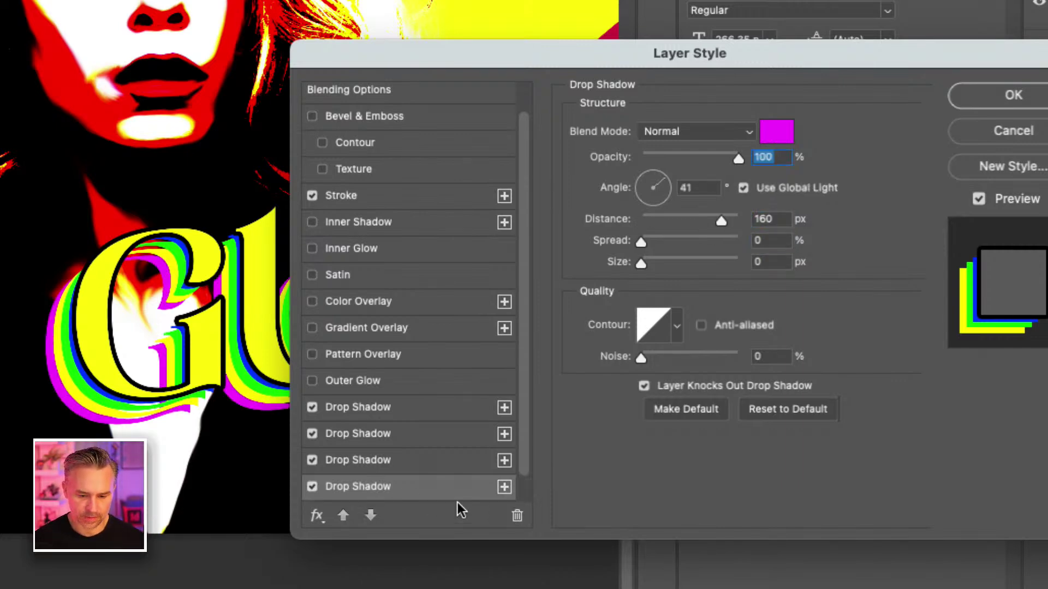
click(410, 485)
click(773, 134)
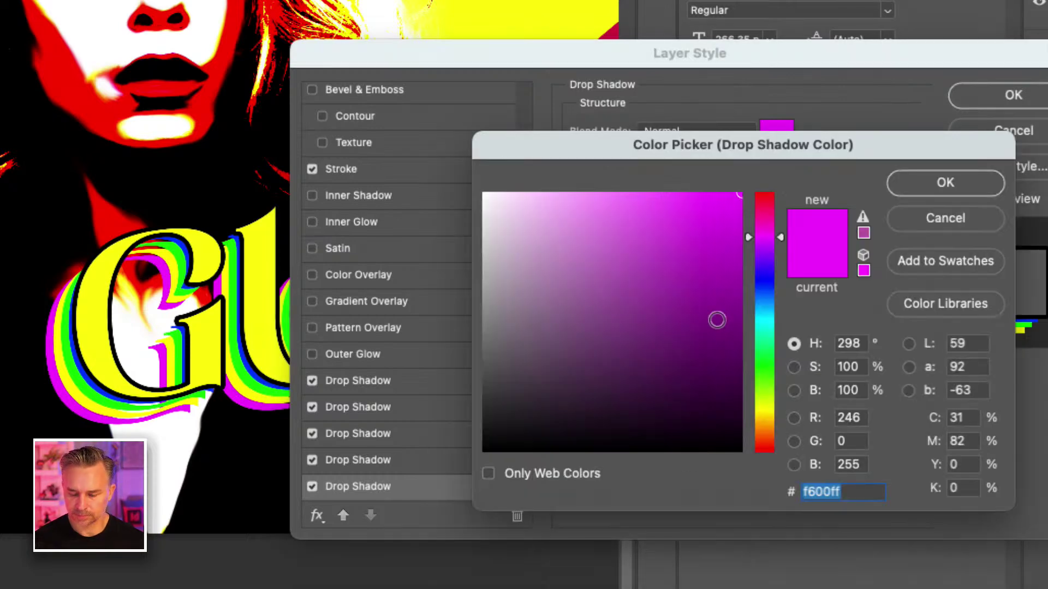
click(764, 296)
drag(754, 344, 772, 425)
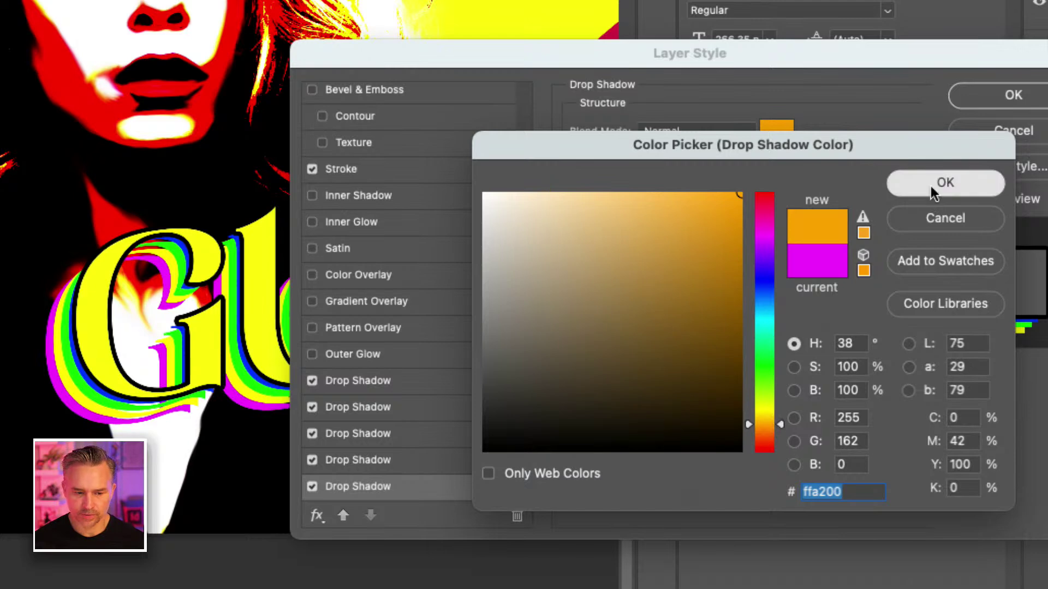
click(945, 182)
click(774, 224)
text(200)
key(Tab)
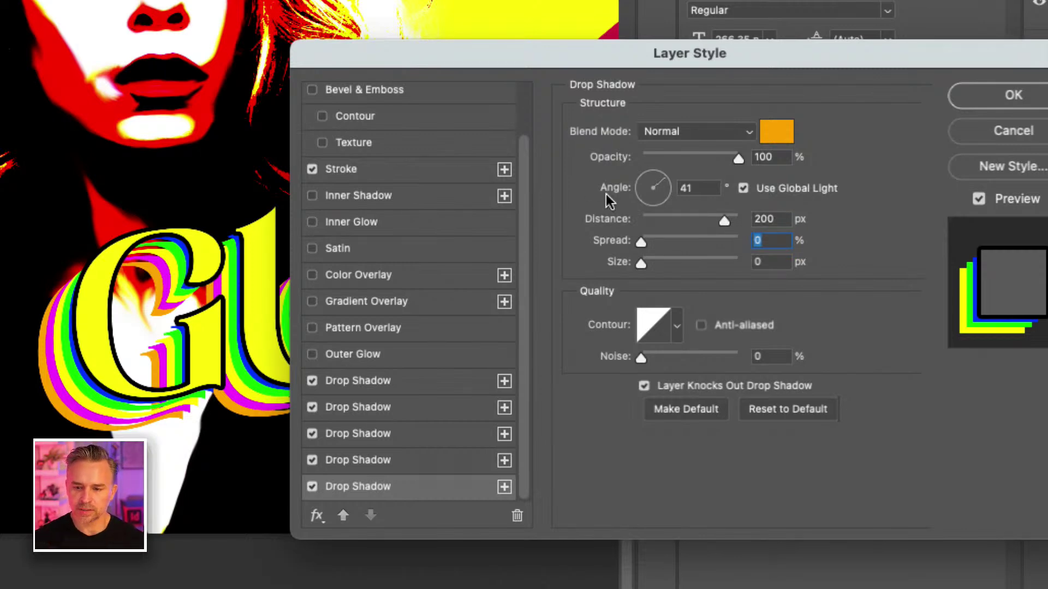
Step: Recolor the drop shadow at 120 px distance to bright blue (0084ff) and apply the Gloria title's layer style
click(406, 489)
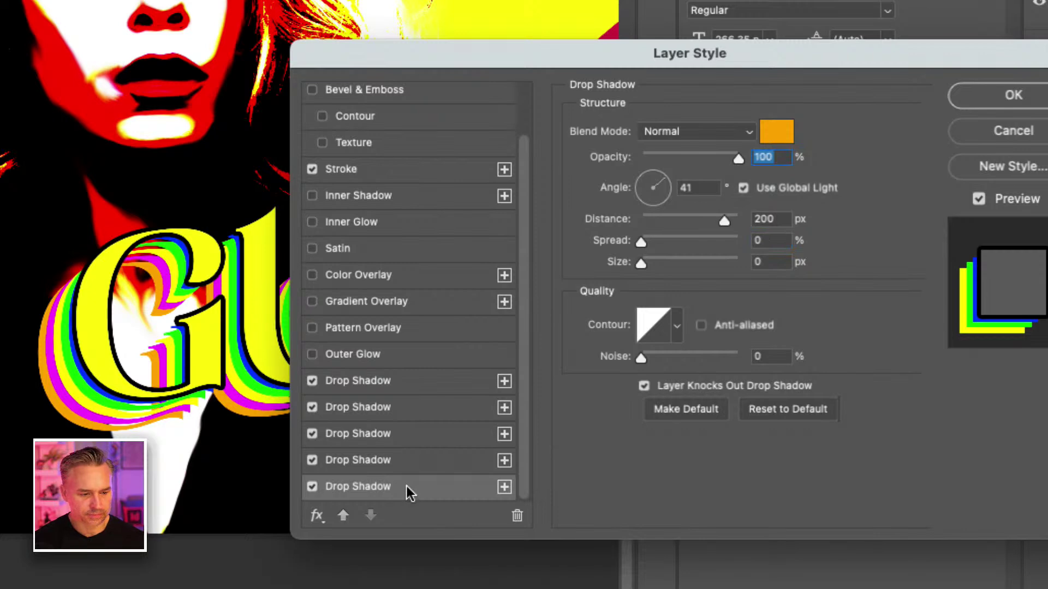
click(393, 434)
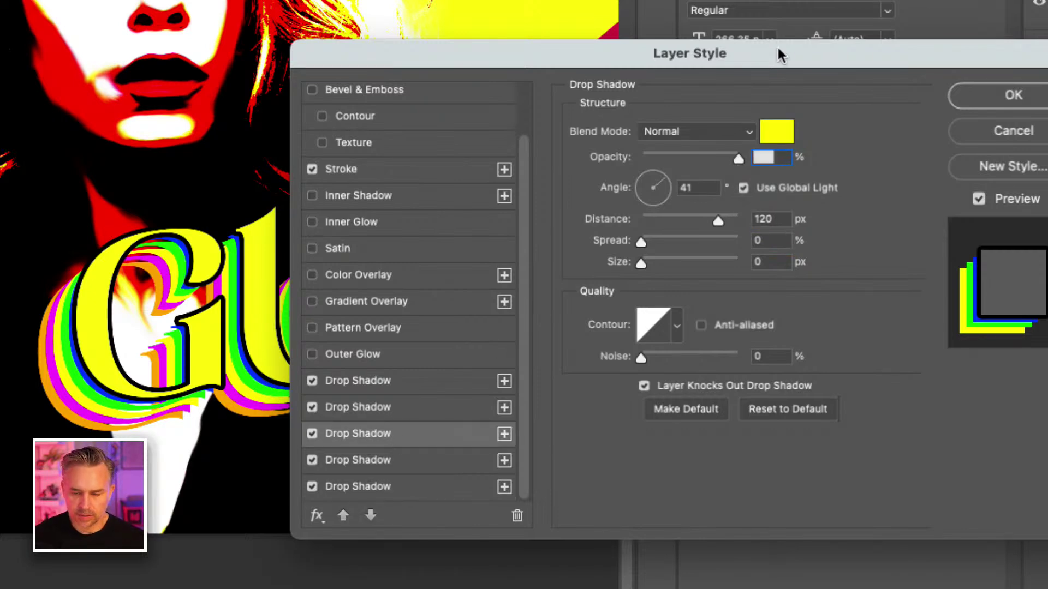
click(777, 139)
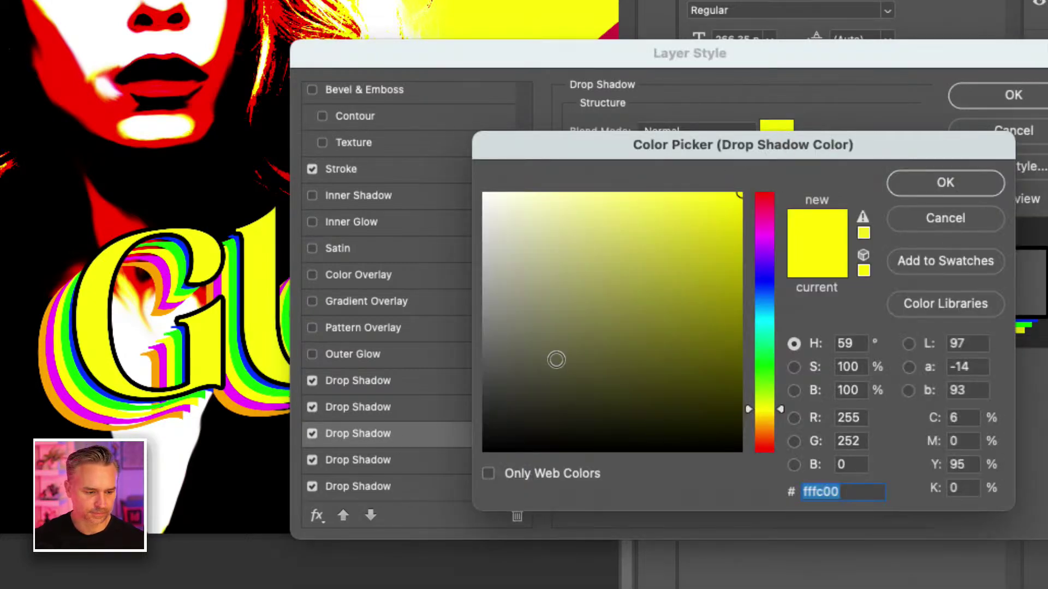
drag(763, 419, 764, 300)
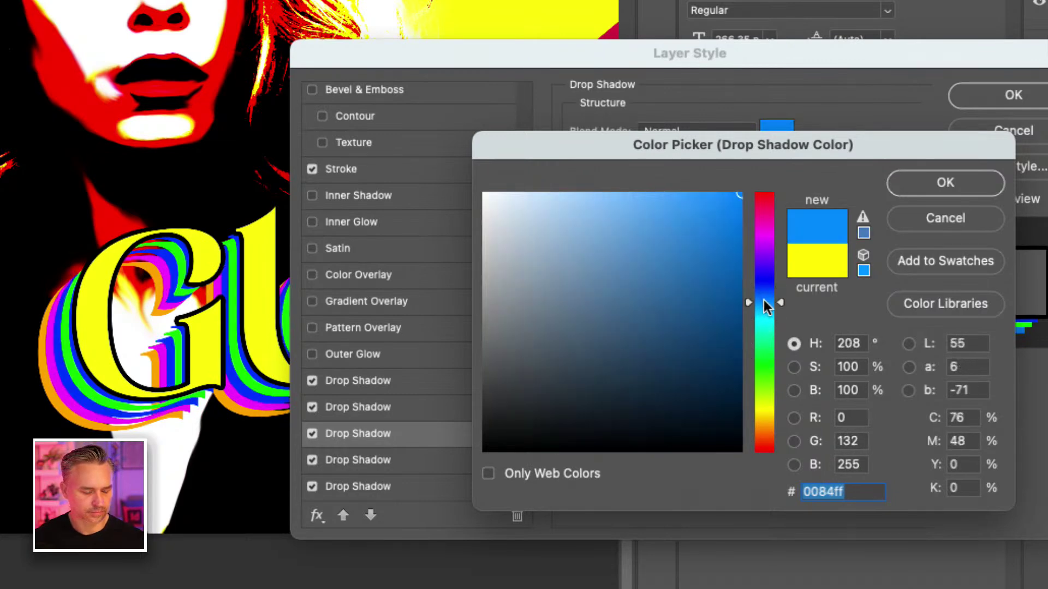
click(962, 185)
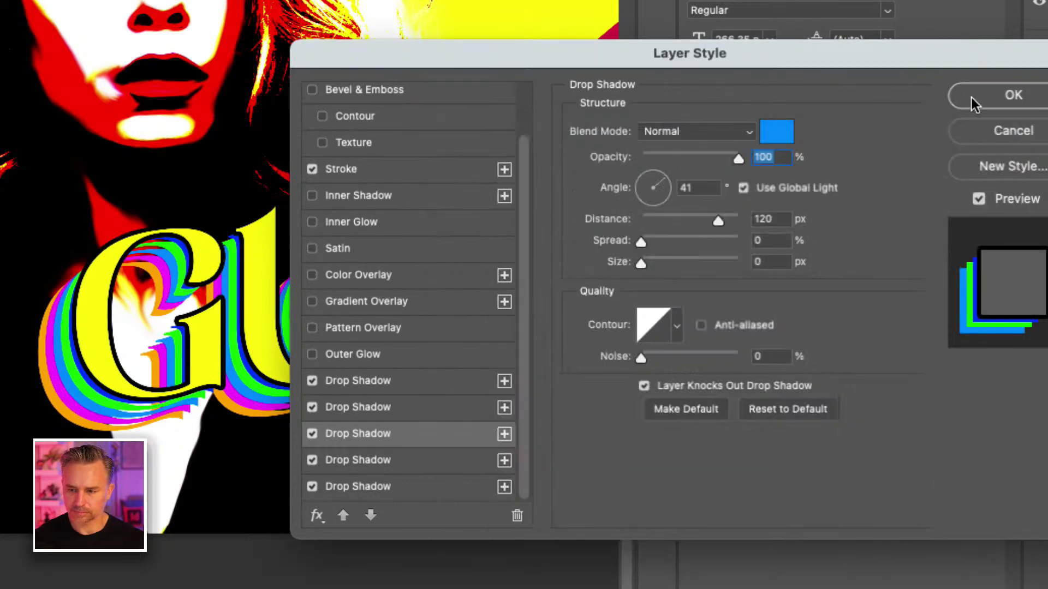
click(968, 97)
Step: Save the Gloria title's layer effects as a new reusable style named Style 12
key(super+minus)
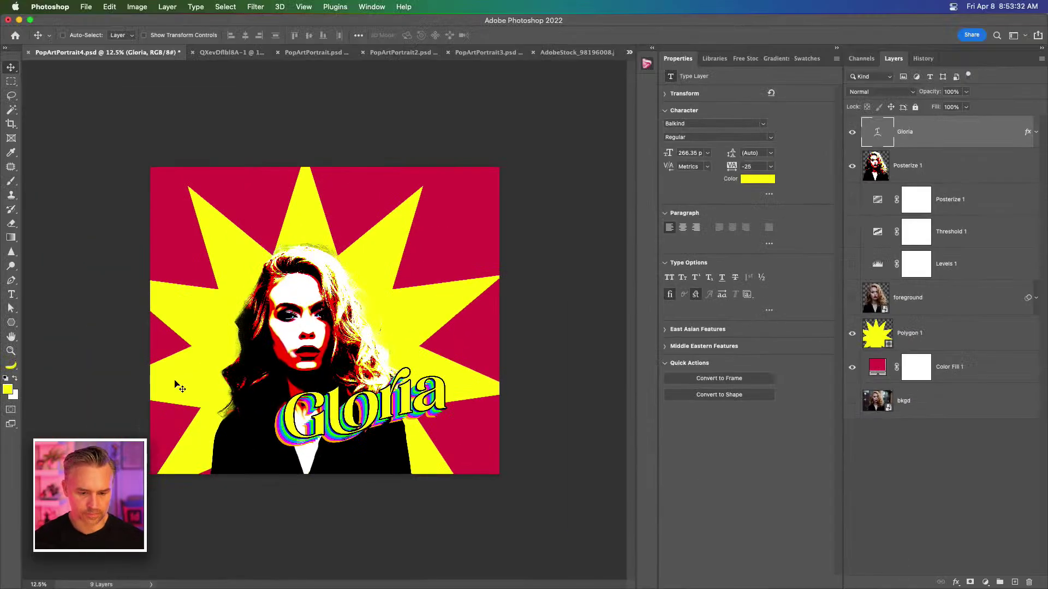
key(super+plus)
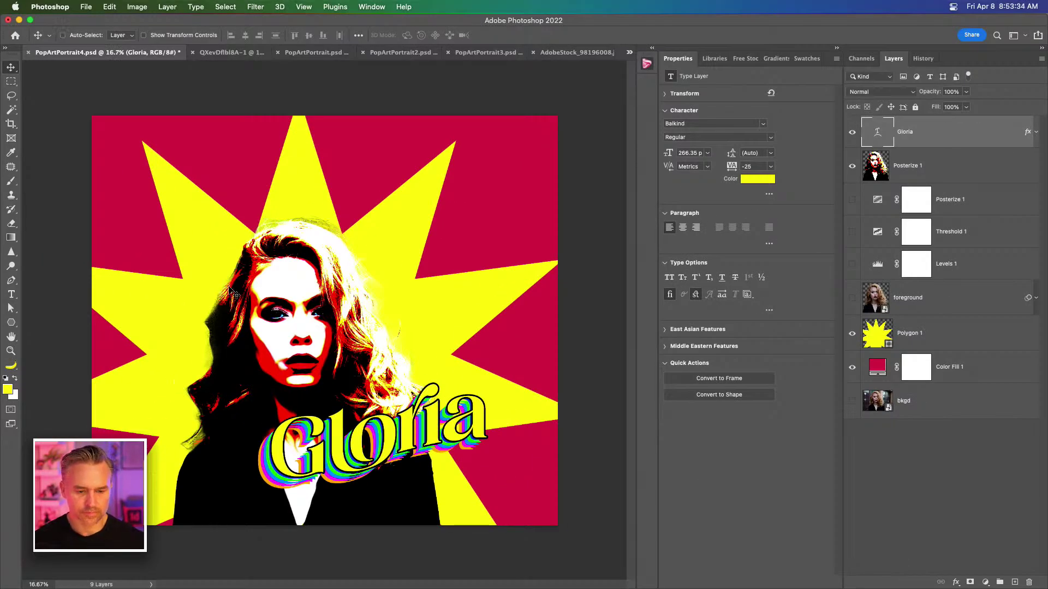
key(super+plus)
scroll(192, 313, down, 3)
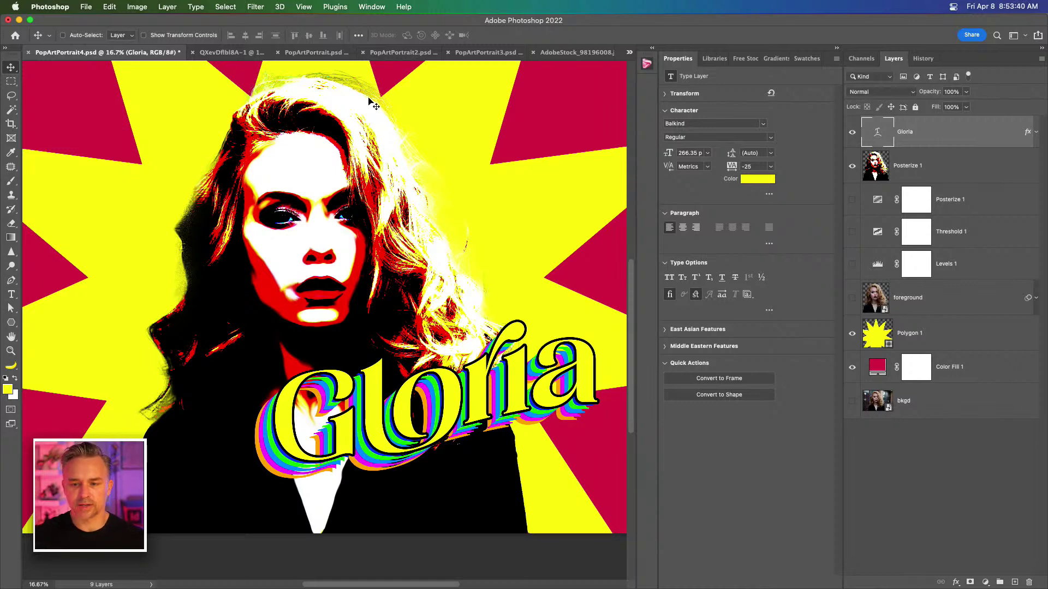
click(369, 7)
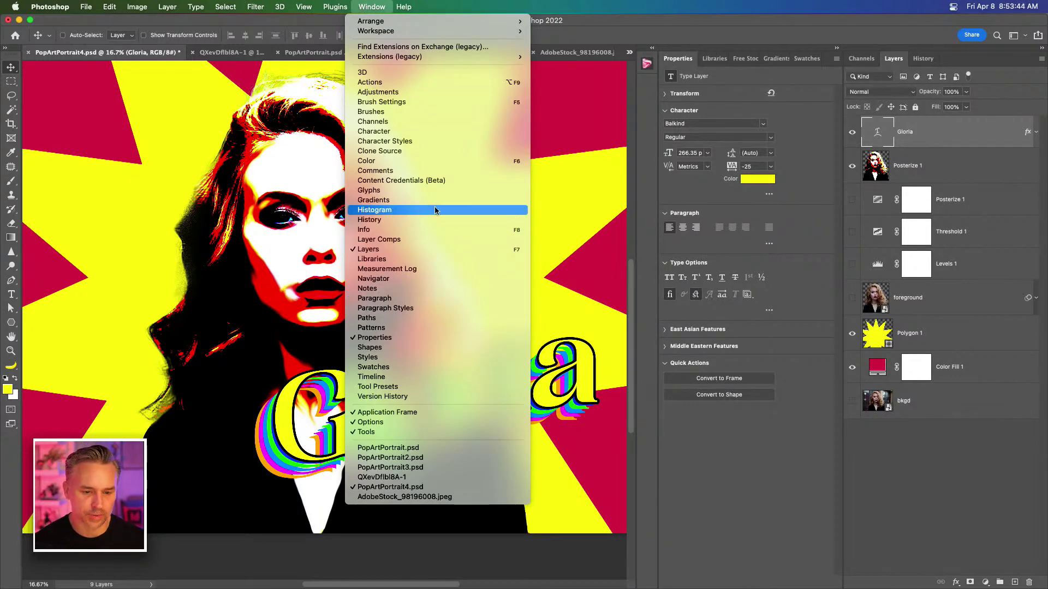
click(436, 358)
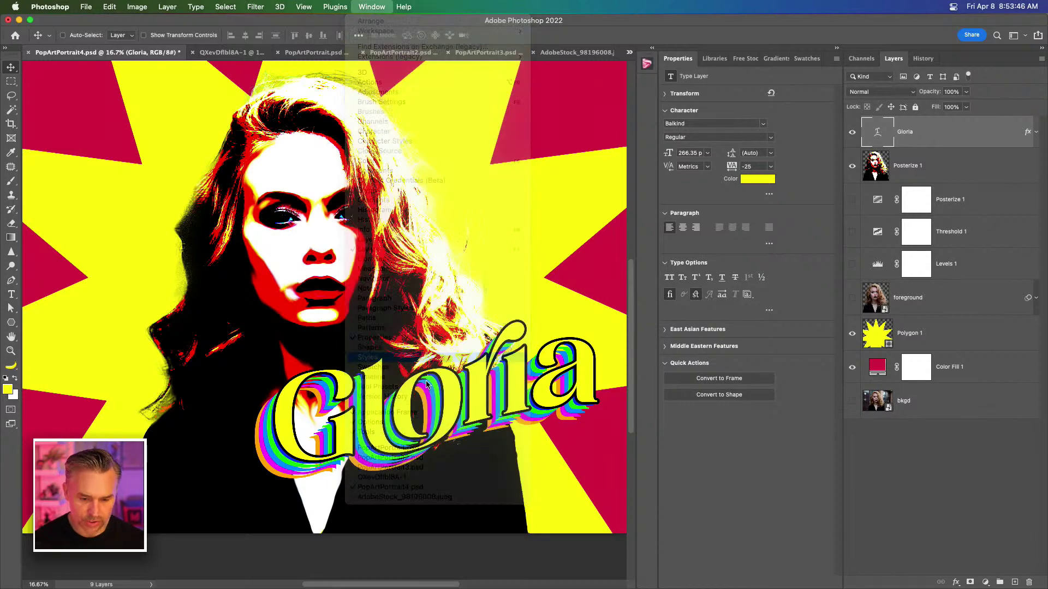
drag(505, 190, 550, 202)
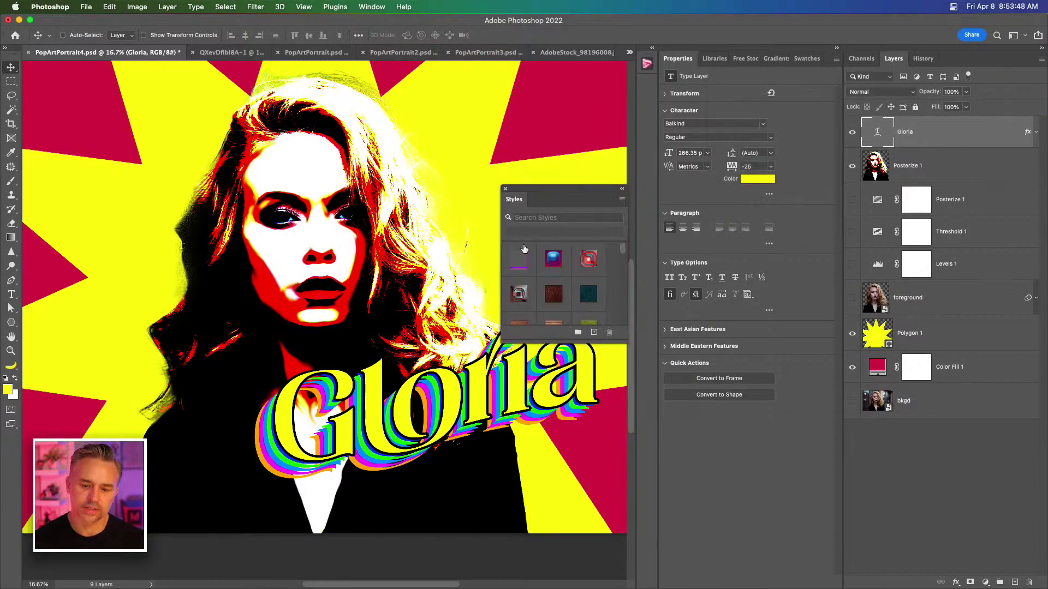
drag(545, 341, 554, 537)
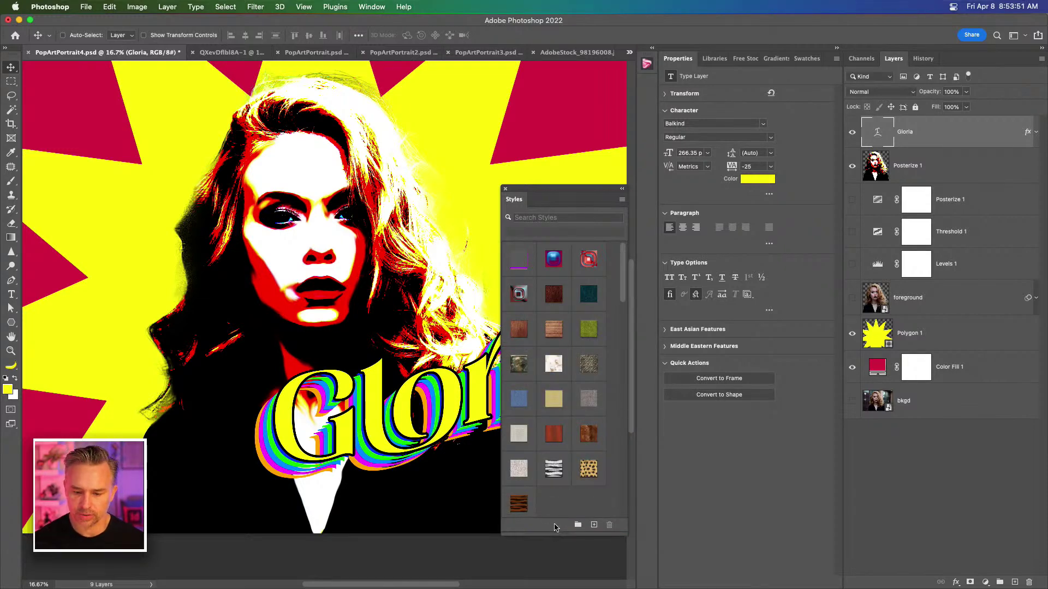
click(593, 525)
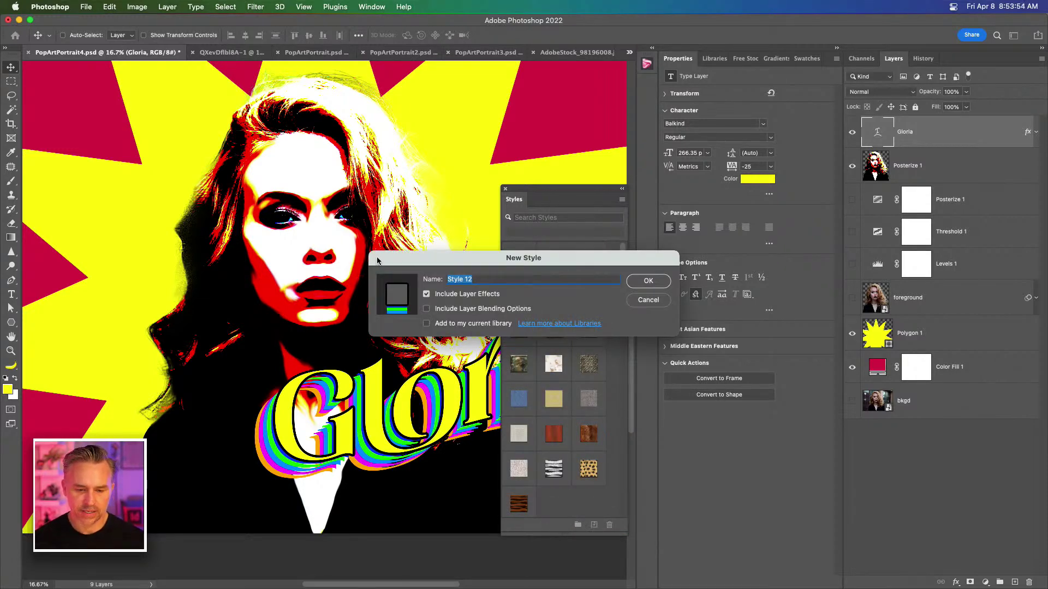
key(Return)
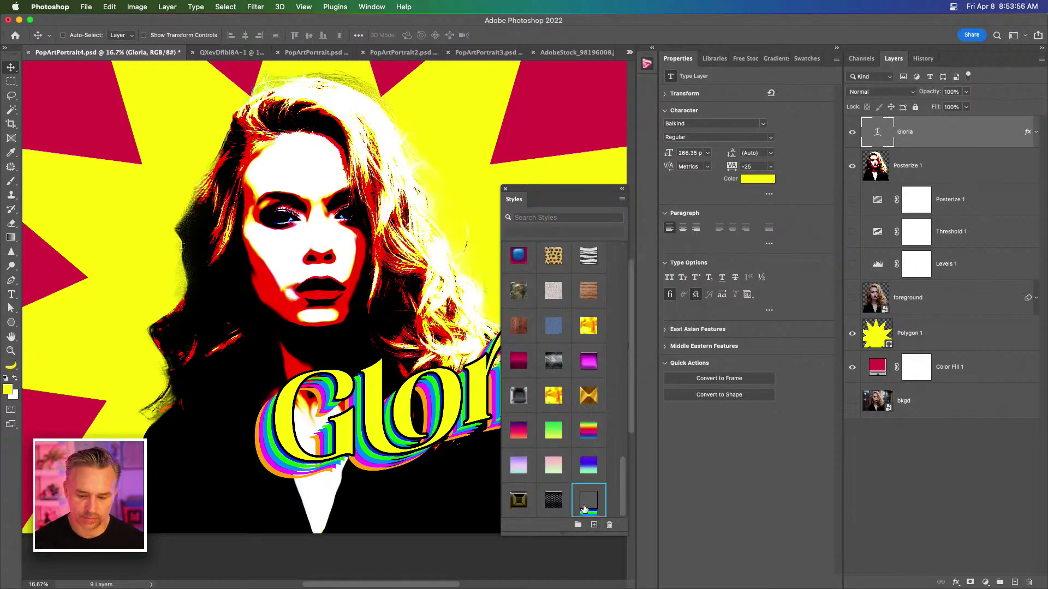
Step: Add a new layer above the yellow starburst and draw a heart custom shape about 959 by 836 px beside the woman's face
scroll(480, 273, down, 2)
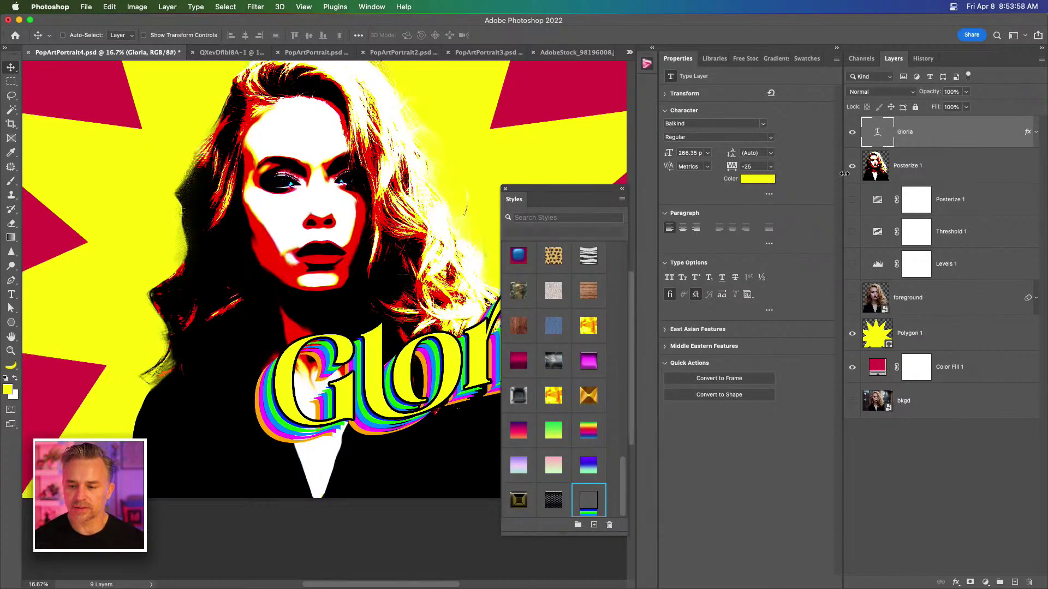
click(948, 335)
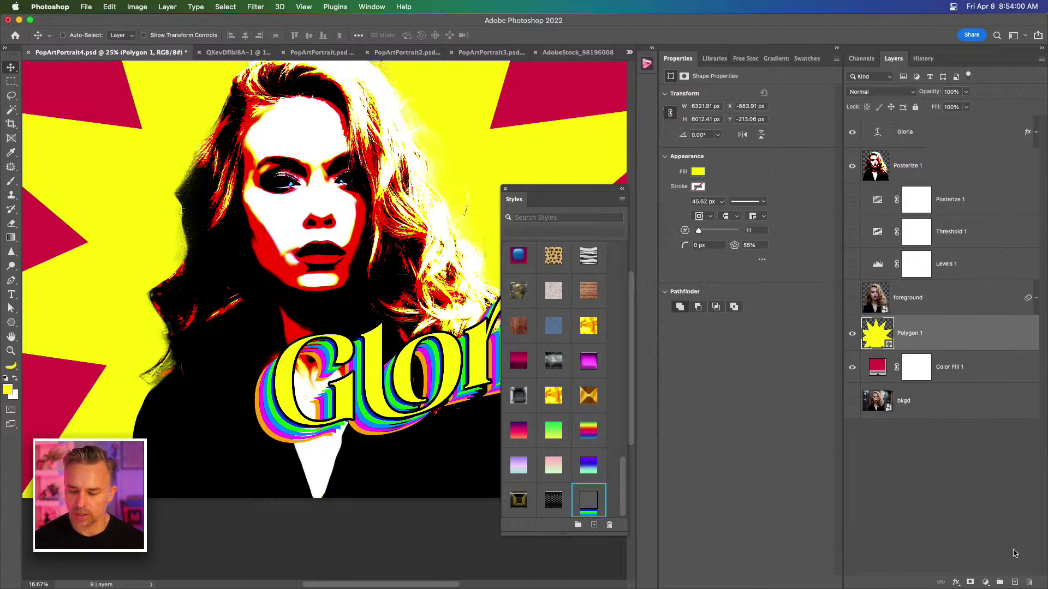
click(1014, 582)
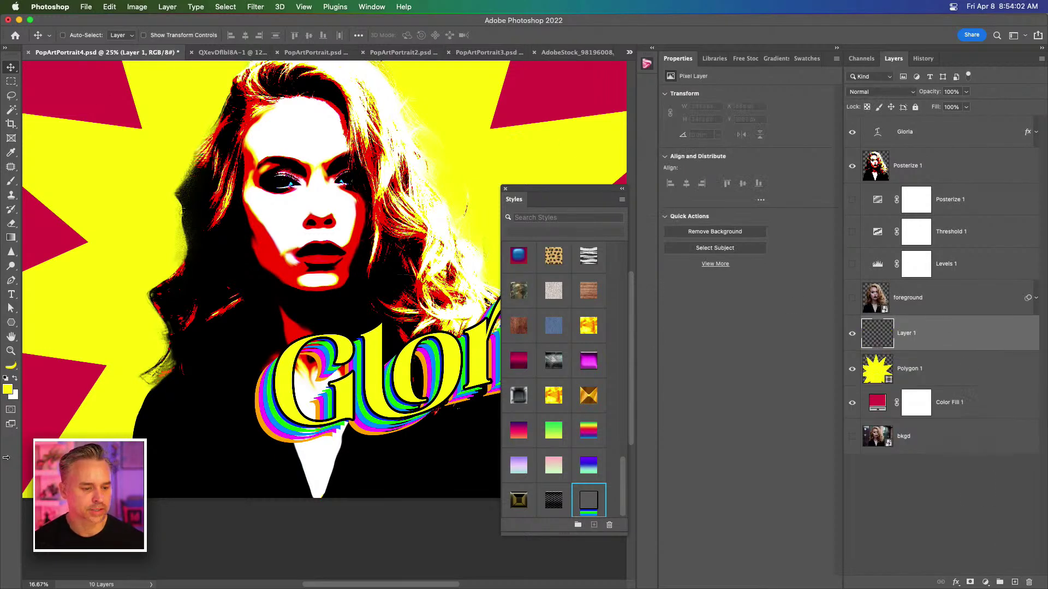
drag(11, 323, 60, 375)
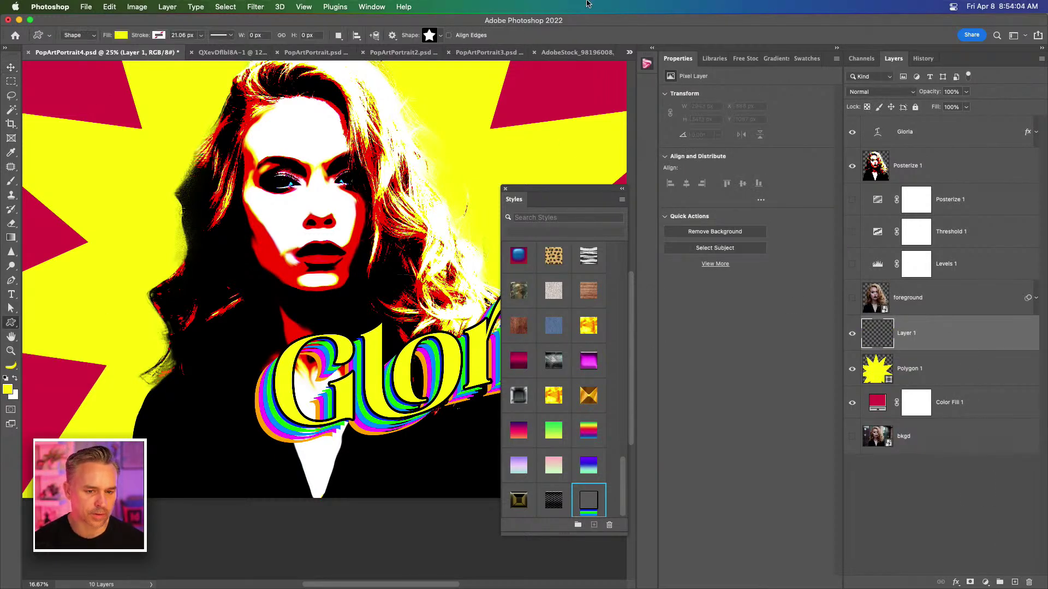
click(441, 35)
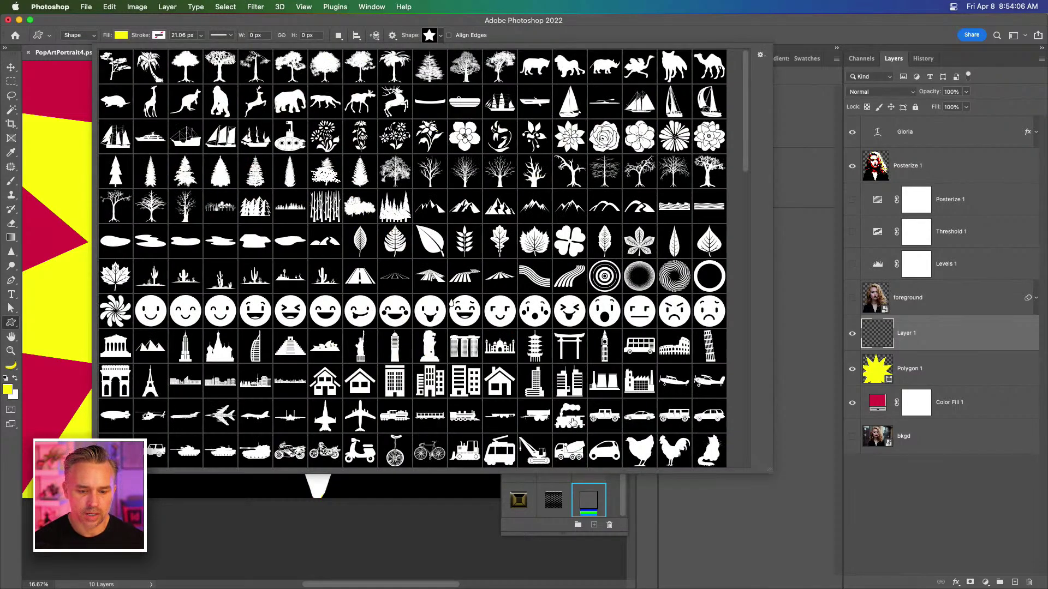
scroll(541, 310, down, 15)
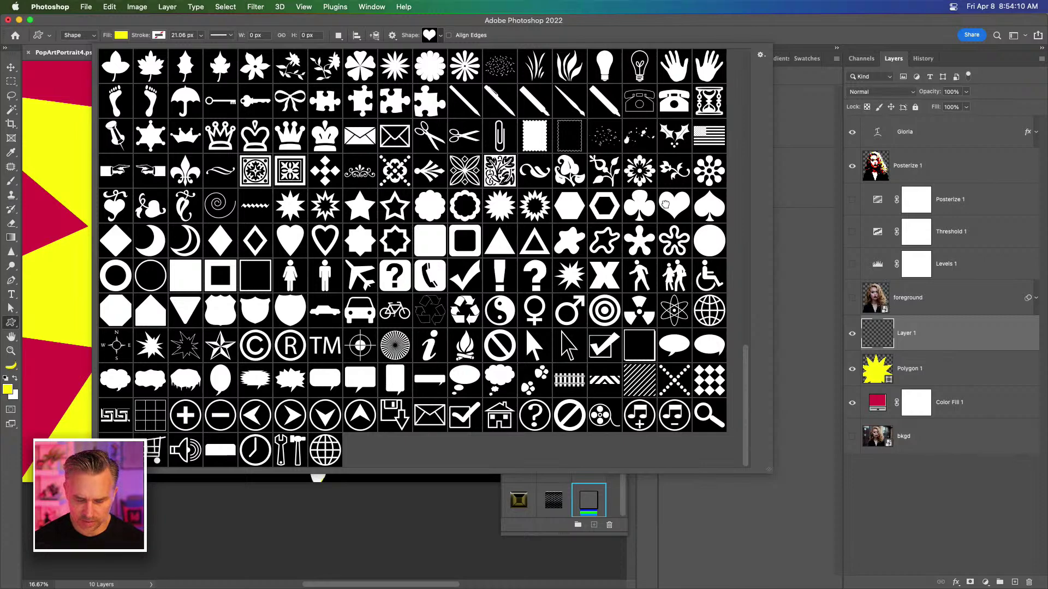
double_click(667, 207)
drag(94, 150, 225, 263)
Step: Fill the heart with magenta and apply the saved rainbow drop shadow style to it
double_click(877, 333)
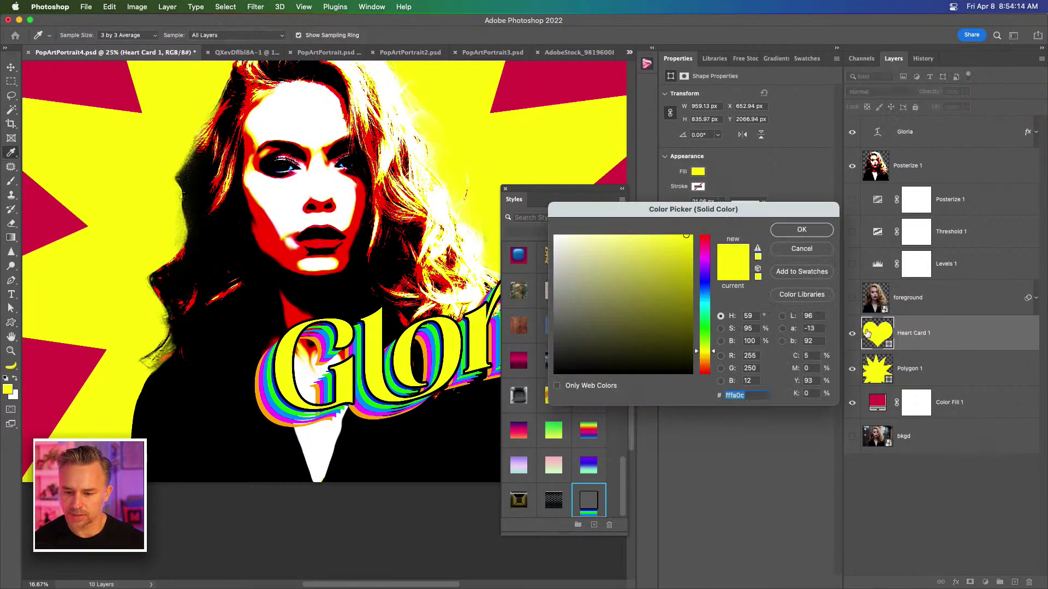
click(704, 259)
key(Return)
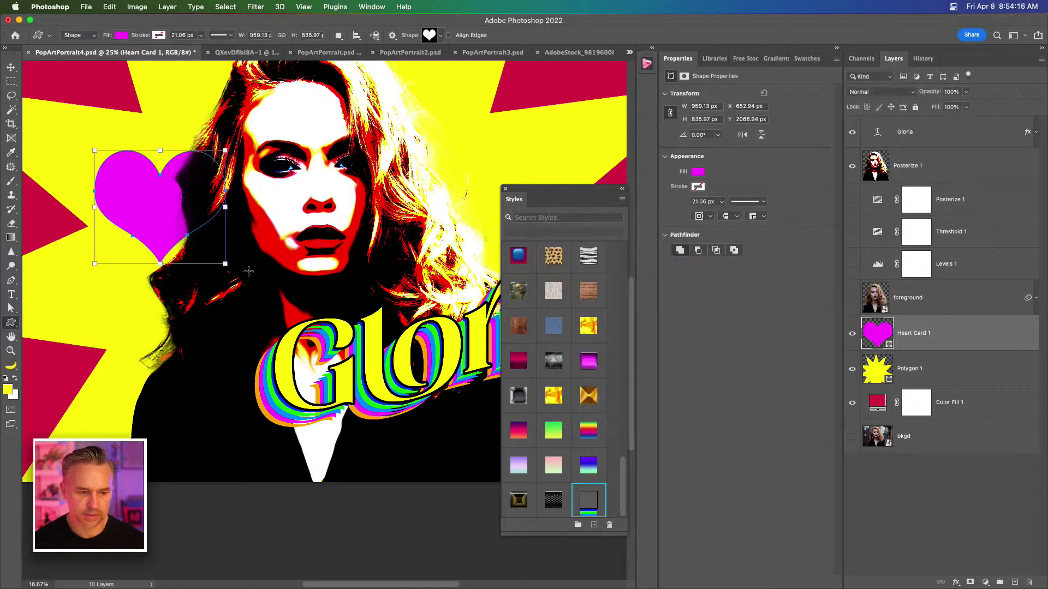
click(584, 511)
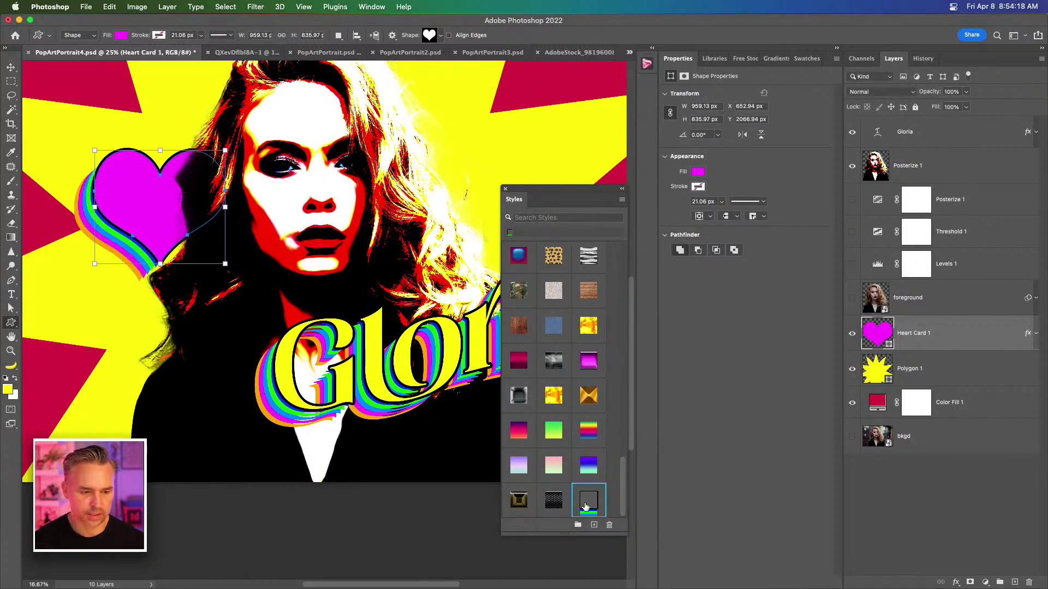
Step: Reposition the heart on the starburst so that it sits beside the woman's hair
click(11, 67)
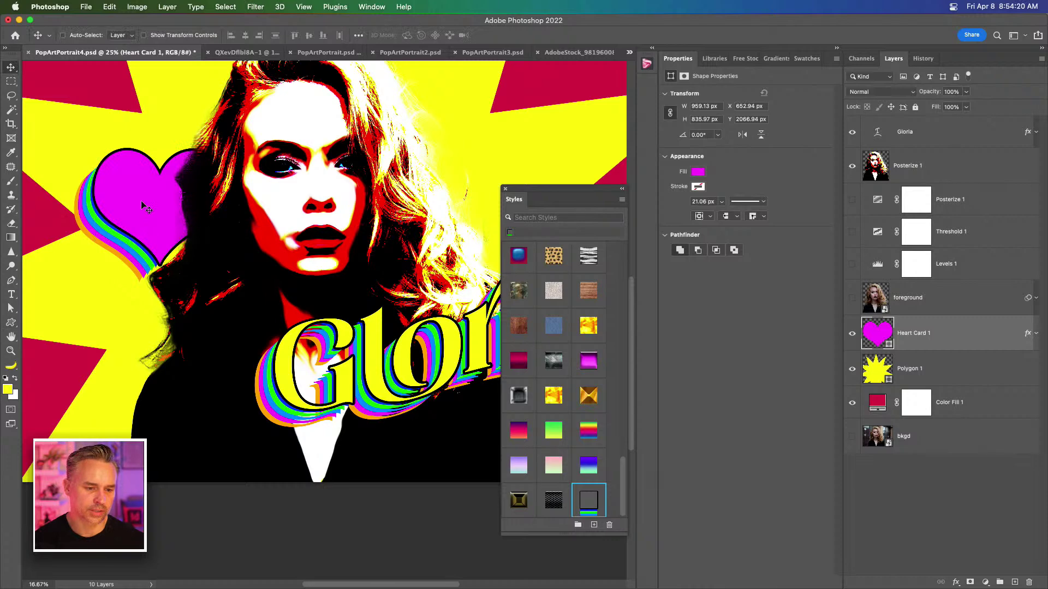
drag(144, 206, 110, 185)
scroll(219, 207, left, 5)
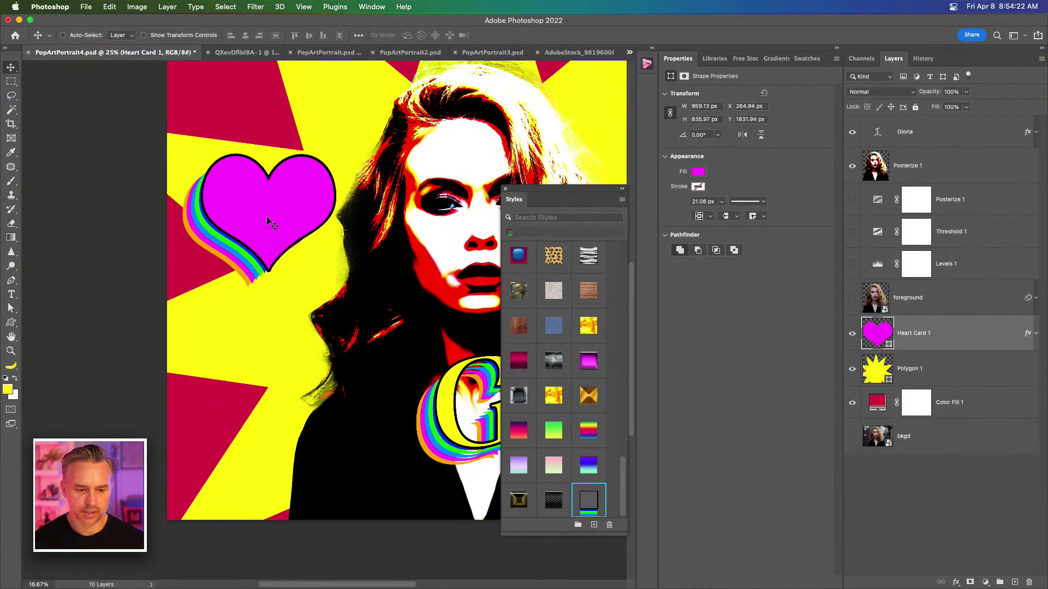
drag(267, 221, 287, 237)
Step: Convert the heart to a smart object, flip it horizontally and scale it down to about 937 by 818 px
key(super+alt+shift+s)
key(super+t)
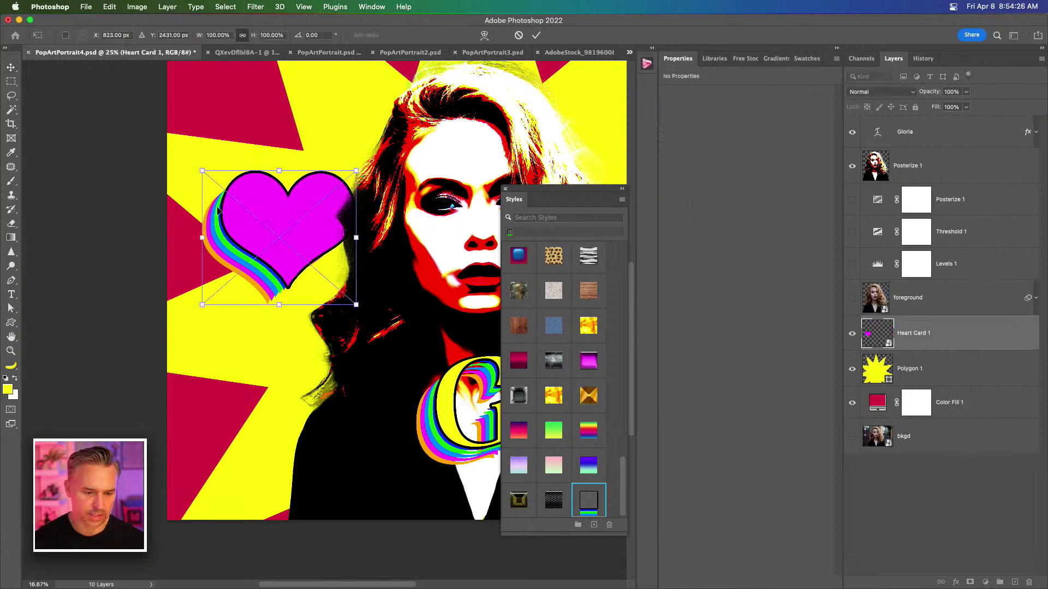
right_click(217, 210)
click(276, 458)
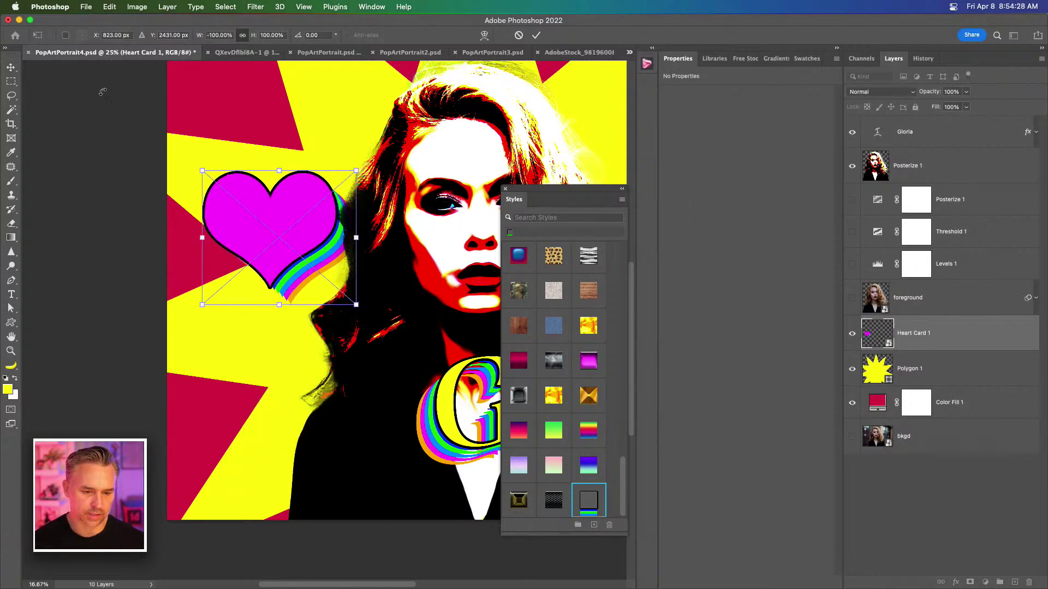
drag(201, 171, 219, 196)
key(Return)
Step: Close the Styles panel and move the heart up so it tucks partly behind the hair, at about X 839, Y 1640 px
drag(429, 161, 259, 122)
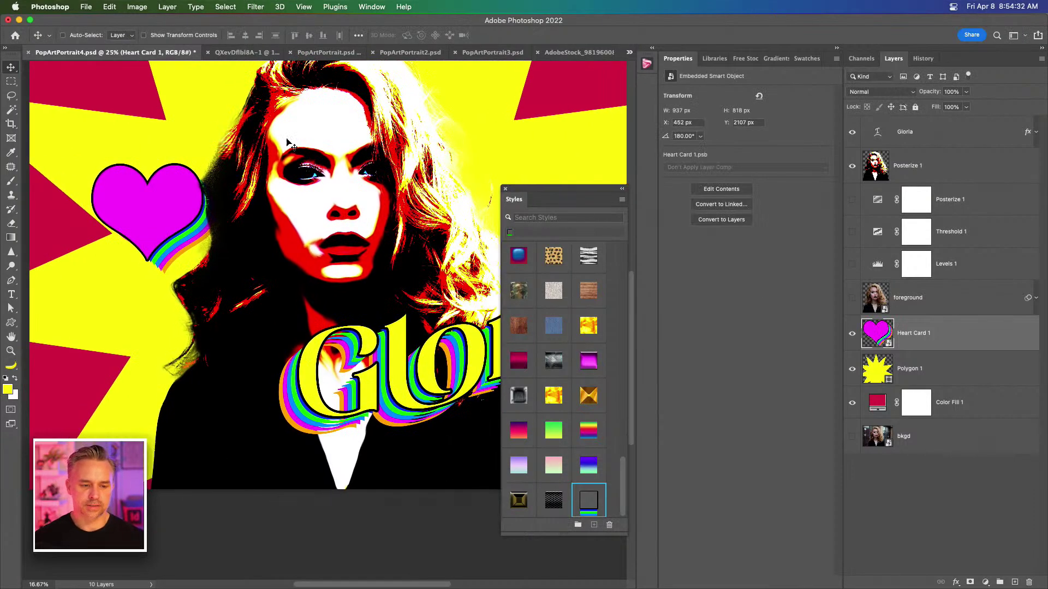
click(506, 189)
key(super+minus)
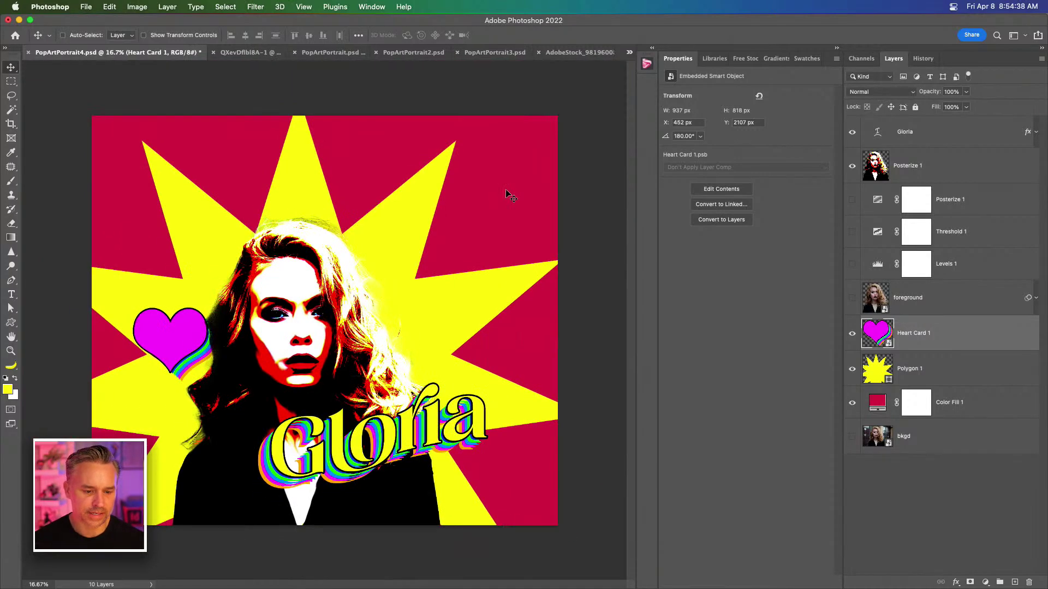
drag(164, 325, 198, 282)
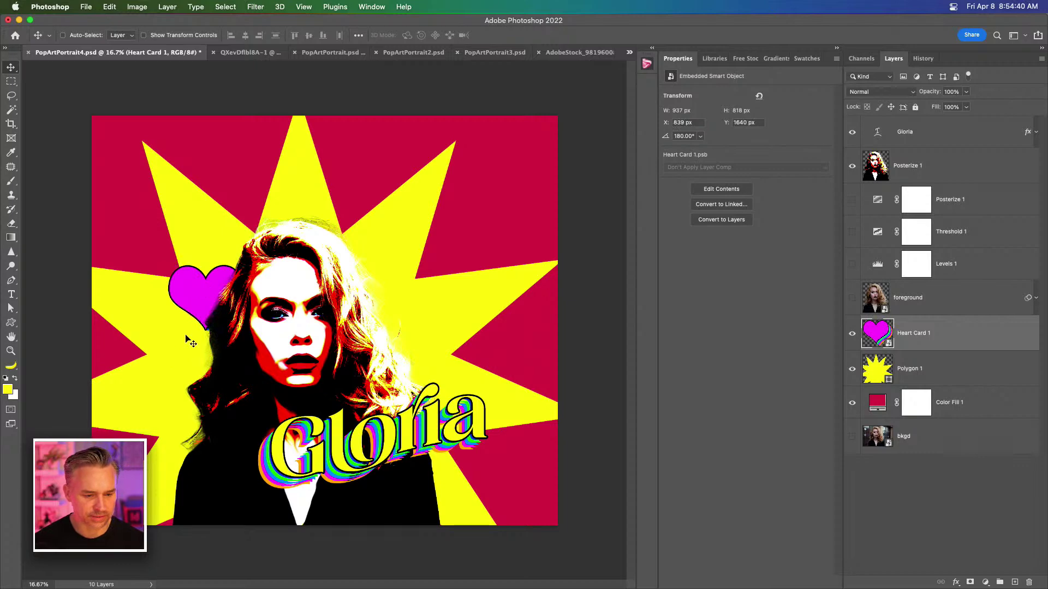
Step: Hide the stroke effect inside the heart smart object, then save and close its contents
double_click(869, 334)
click(1036, 136)
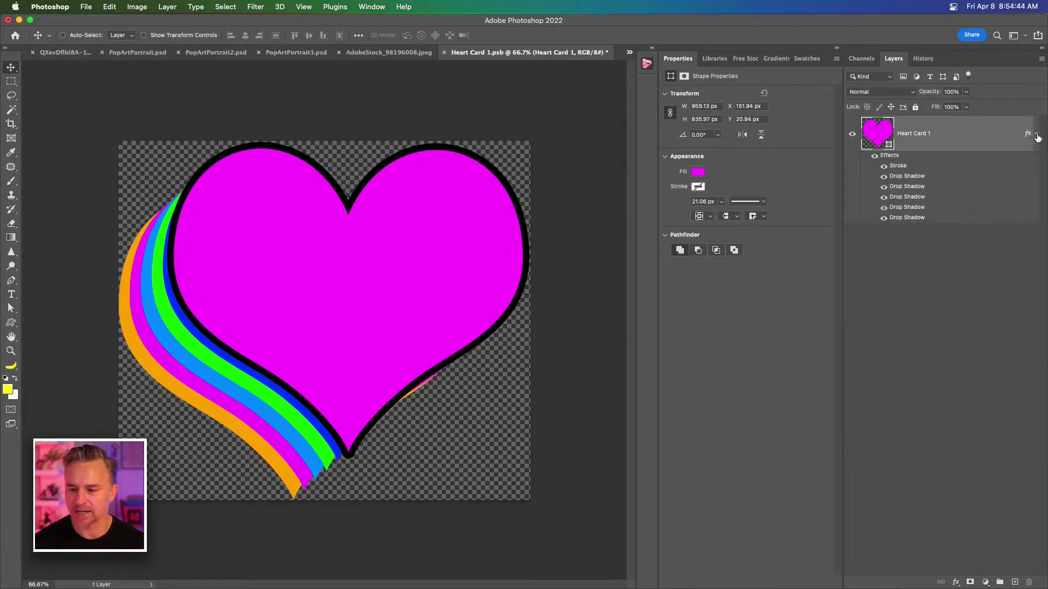
click(883, 168)
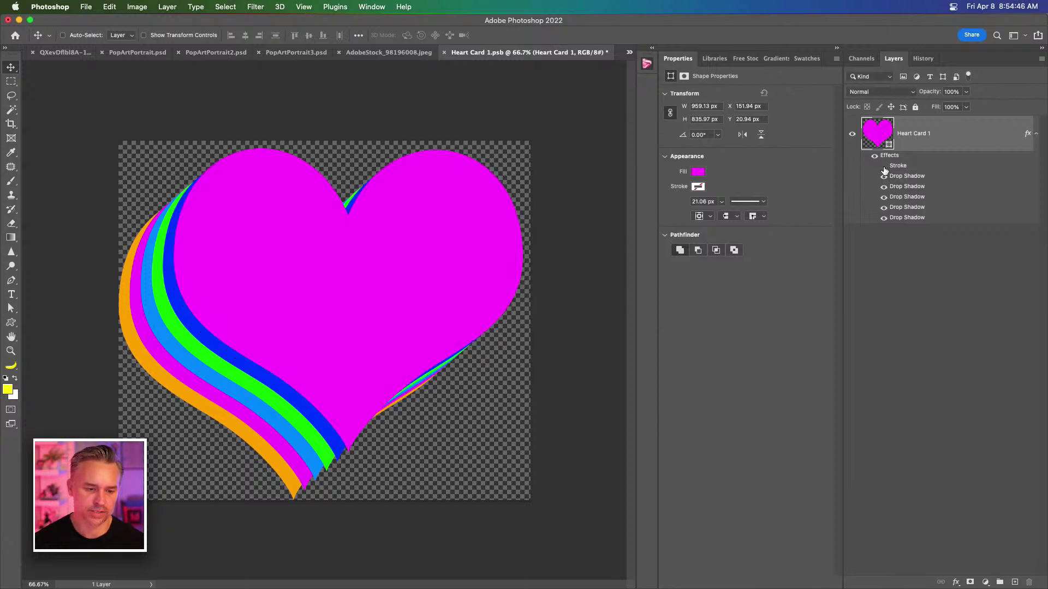
key(super+s)
key(super+w)
Step: Enlarge the heart to about 1468 by 1278 px and place it partly behind the woman's hair, at about X 614, Y 1673 px
drag(183, 297, 153, 303)
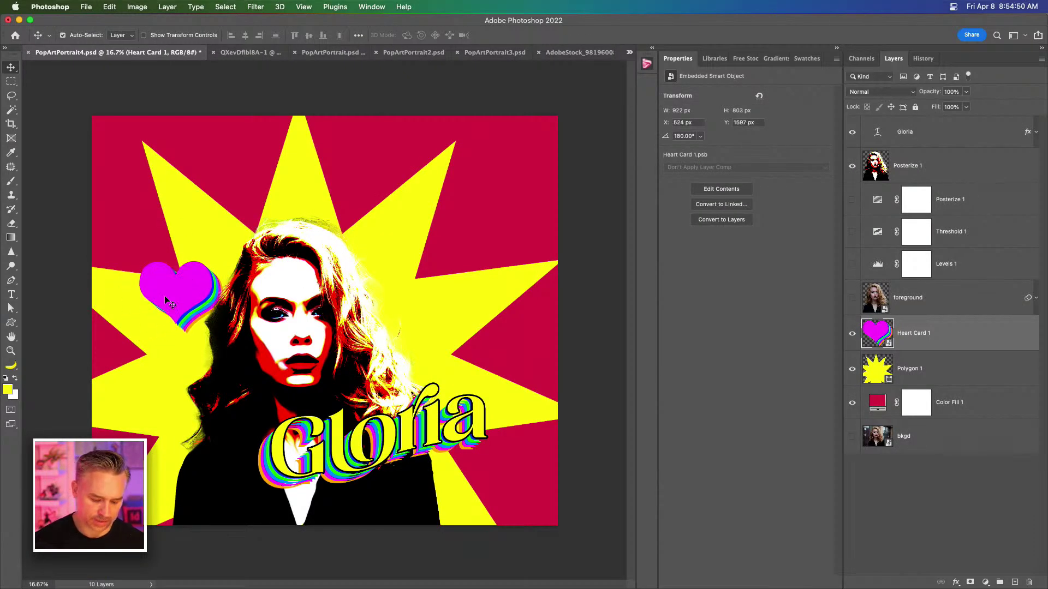
key(super+t)
drag(223, 258, 345, 152)
drag(212, 227, 329, 294)
drag(287, 256, 105, 238)
drag(64, 201, 124, 281)
key(Return)
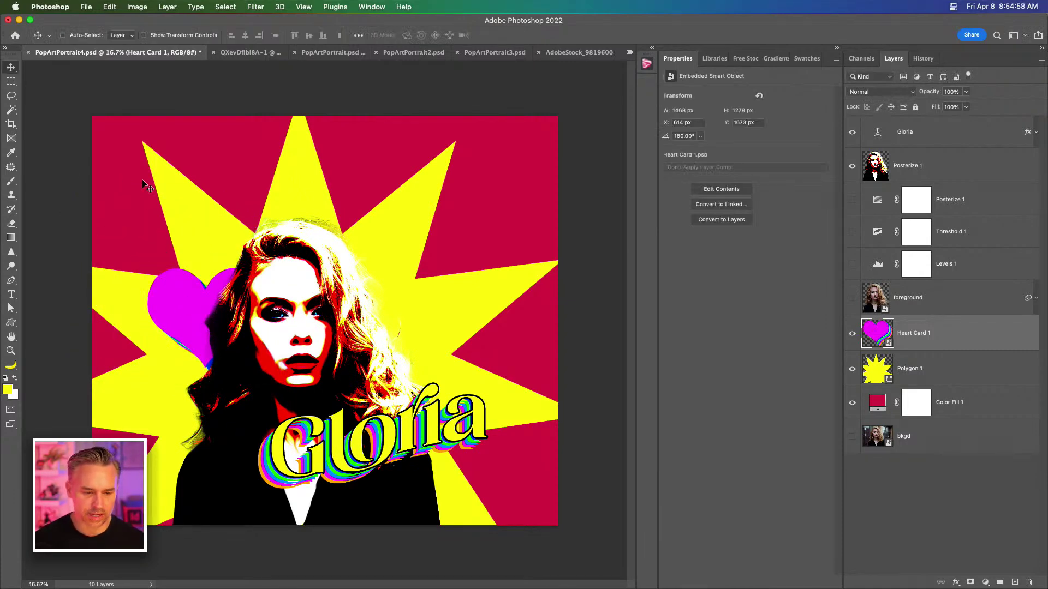
Step: Crop the PopArtPortrait4 canvas to 4500 by 3200 pixels, anchored at the bottom centre
click(138, 5)
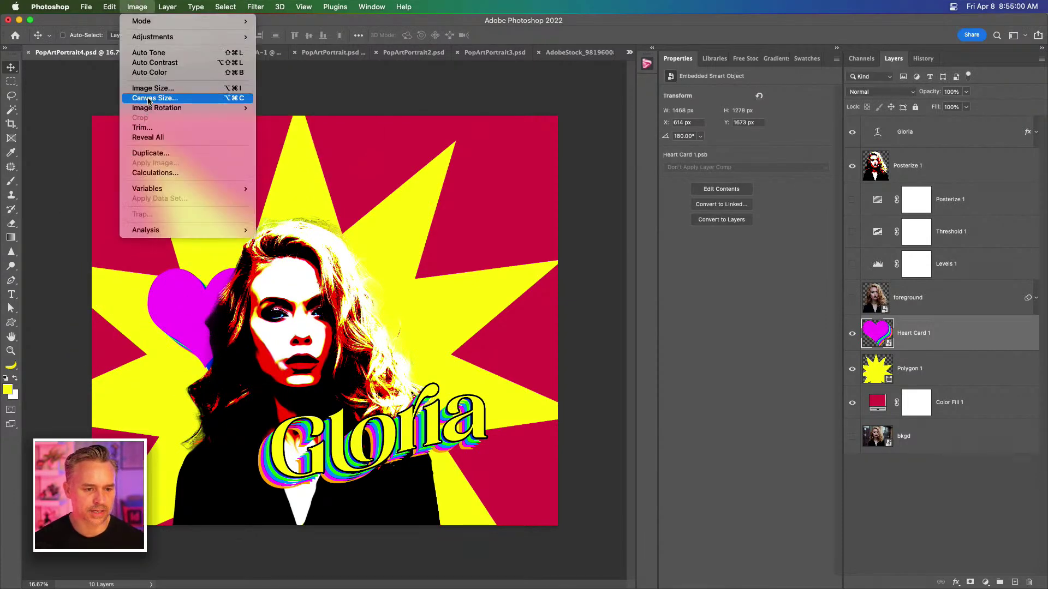
click(149, 98)
click(617, 409)
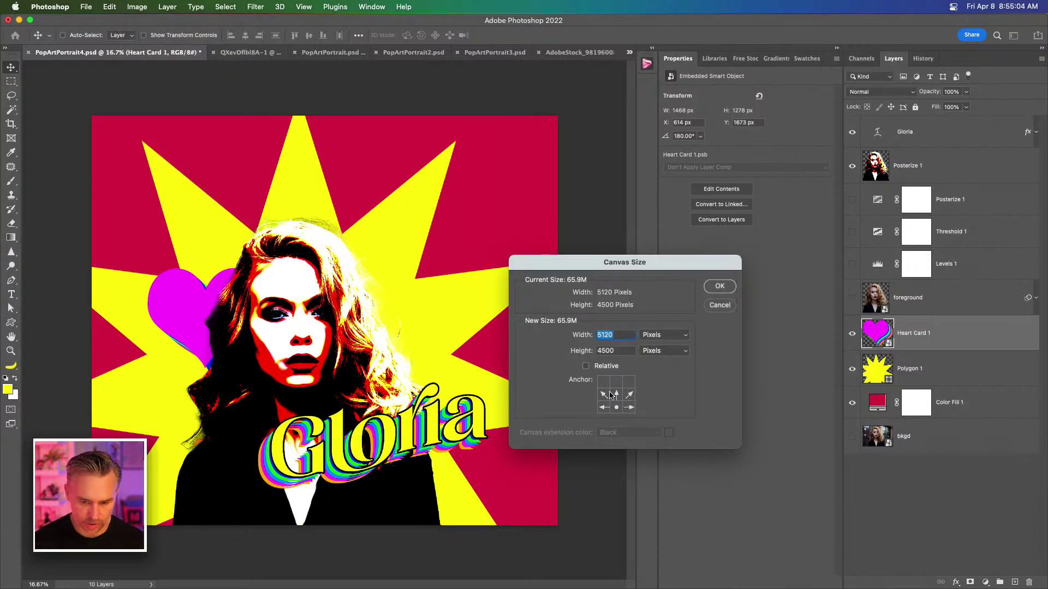
text(4500)
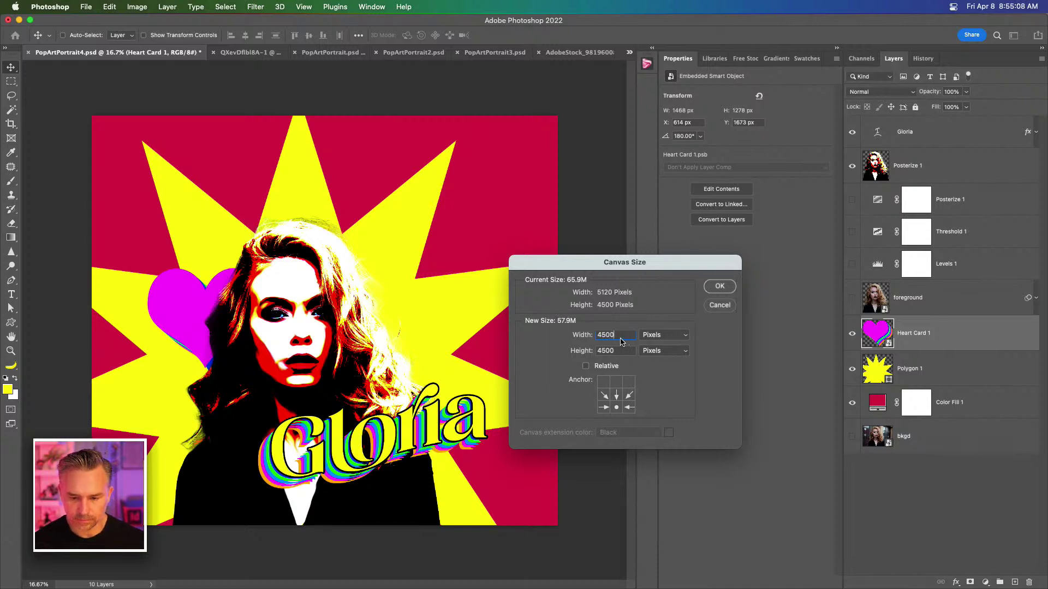
key(Tab)
text(3200)
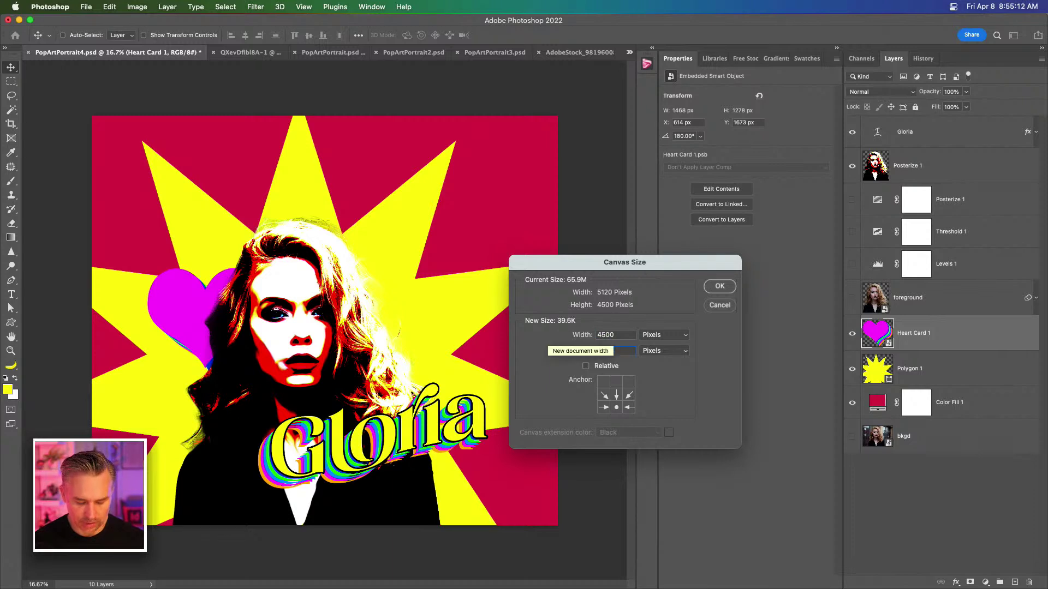
click(720, 286)
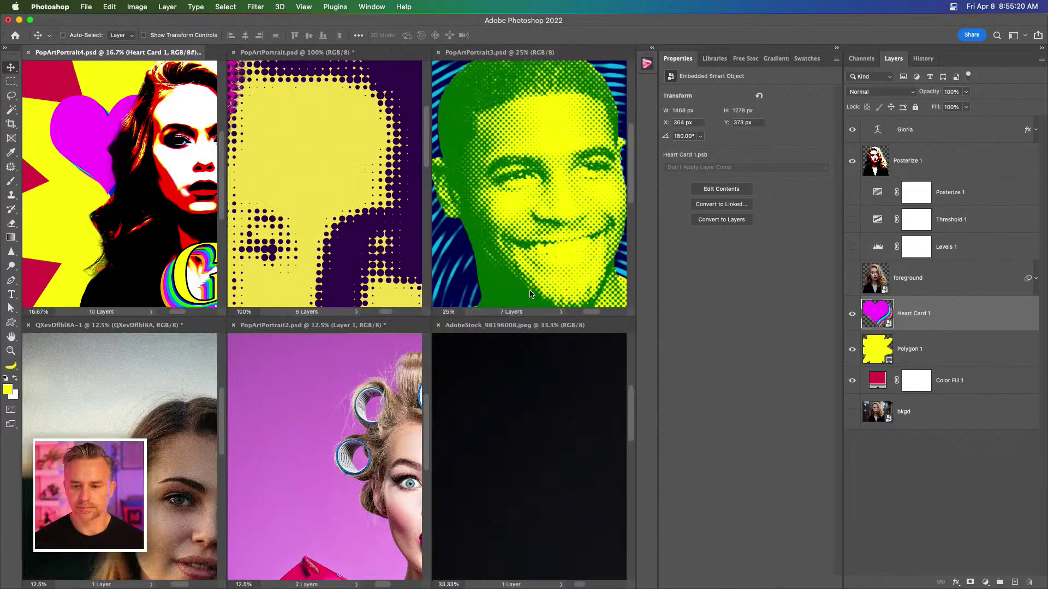
Step: Close the PopArtPortrait2.psd and QXevDflbI8A-1 documents without saving their changes
click(243, 333)
click(234, 325)
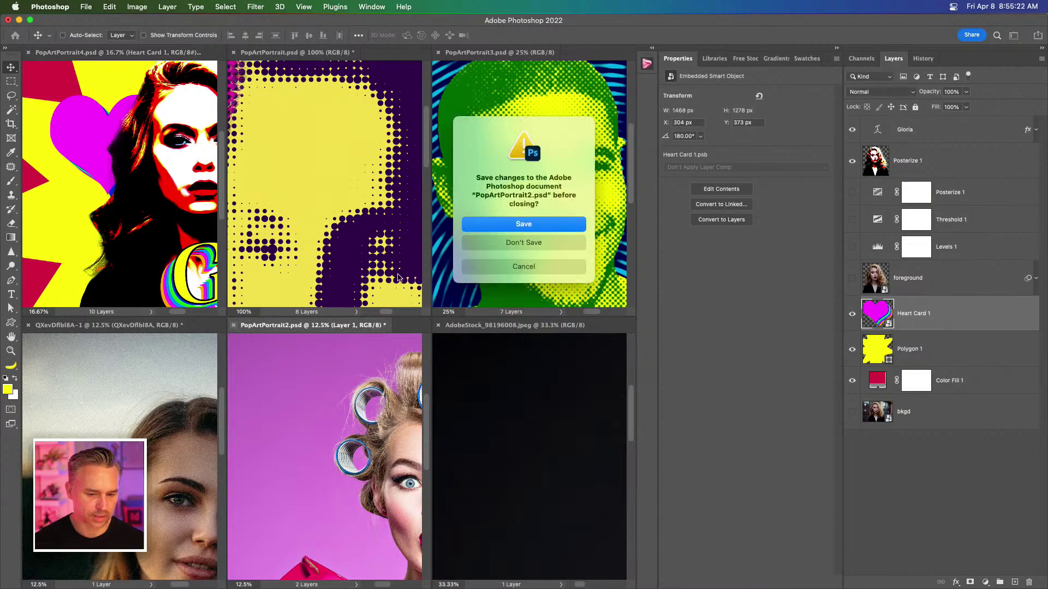
click(480, 248)
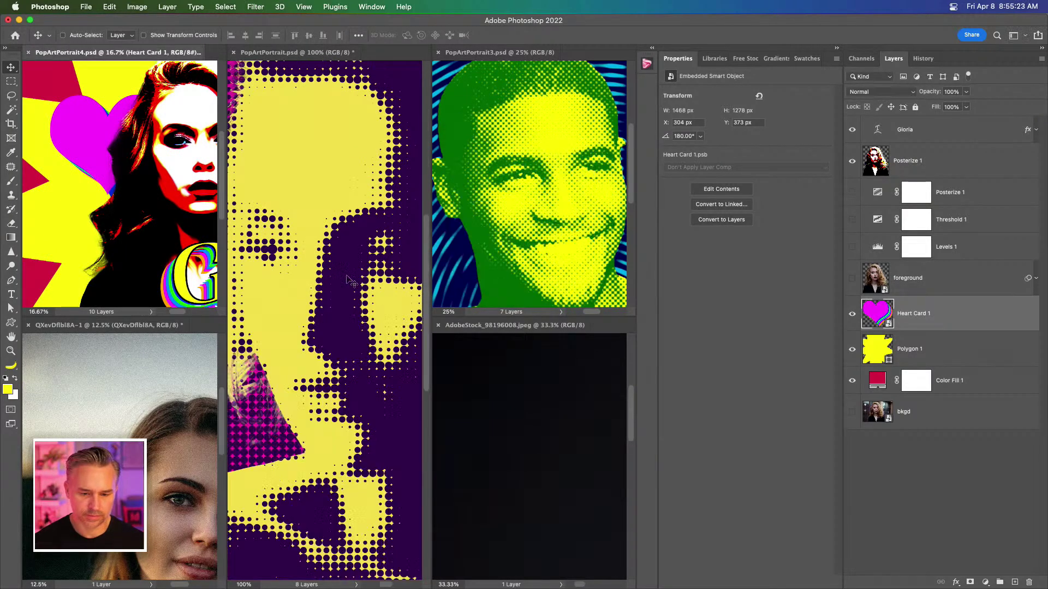
click(29, 325)
click(537, 238)
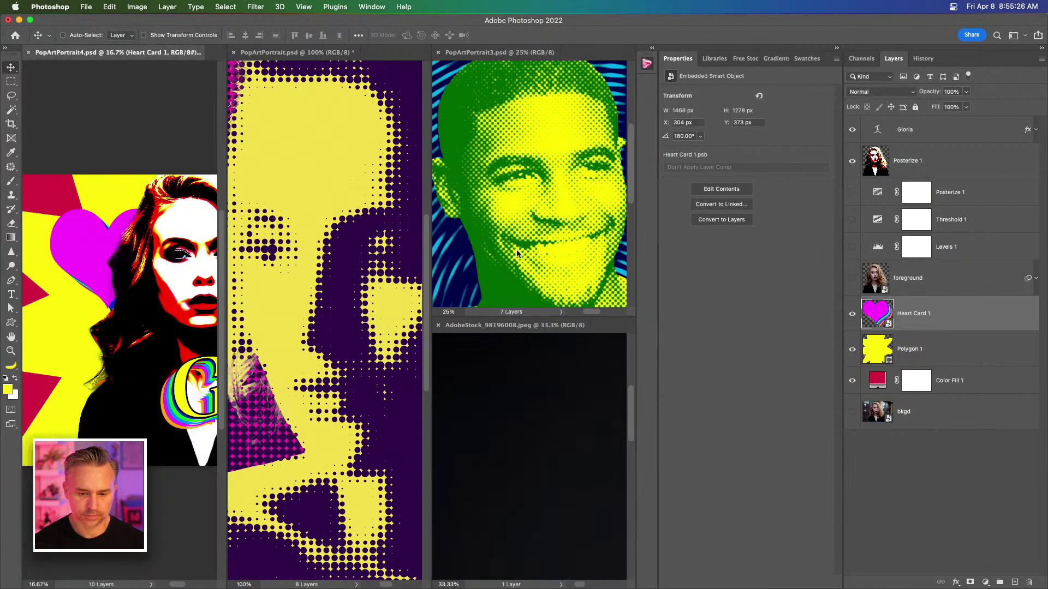
Step: Collapse the Properties panel group to icons and close the AdobeStock_98196008.jpeg document
click(838, 49)
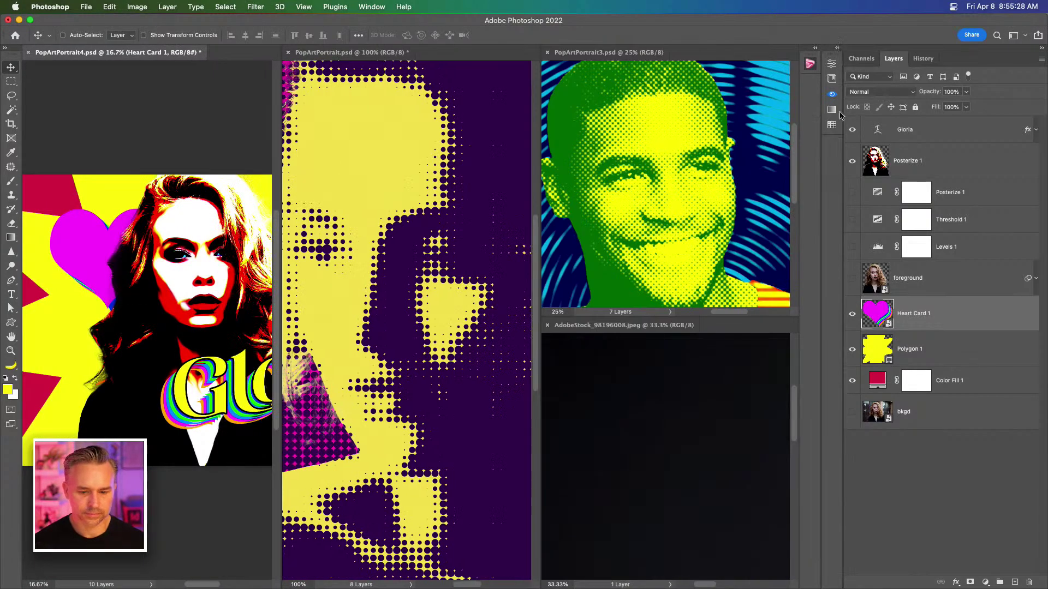
click(600, 396)
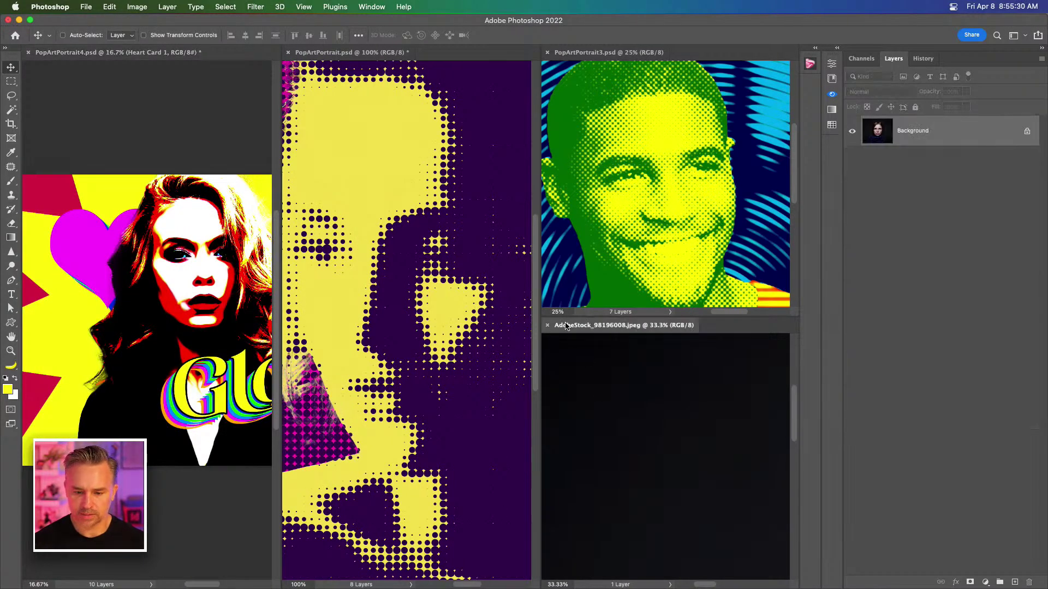
click(547, 325)
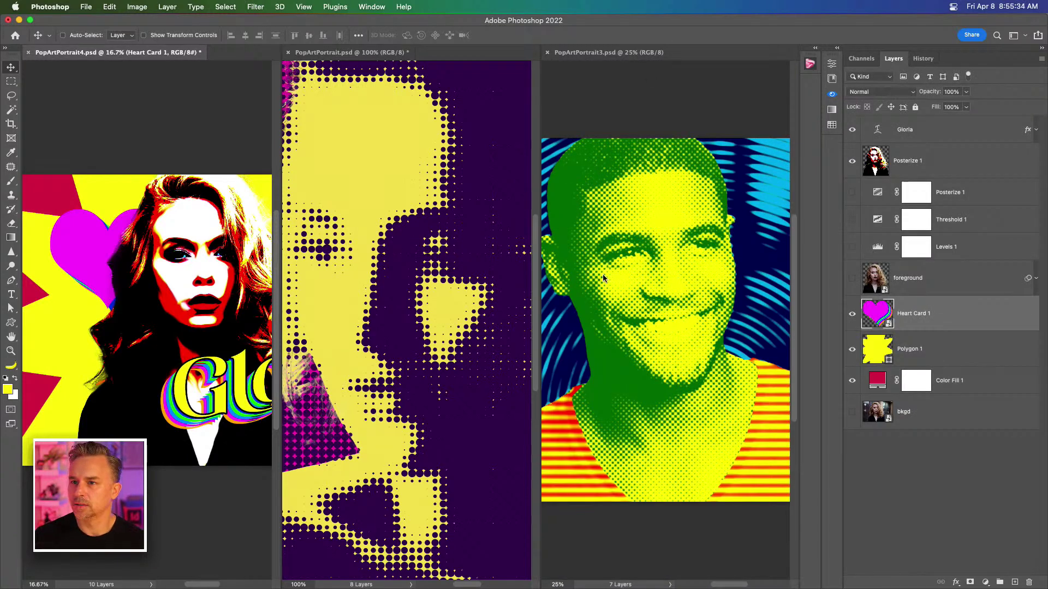
Step: Collapse the Layers panel group to icons and magnify the PopArtPortrait3 view to 50%
click(637, 343)
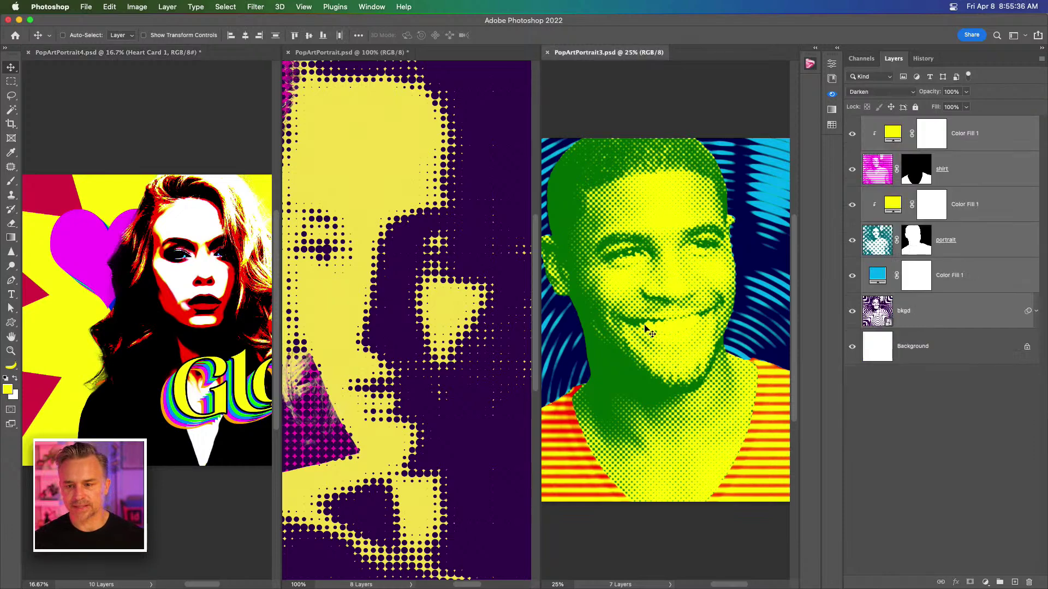
click(1041, 48)
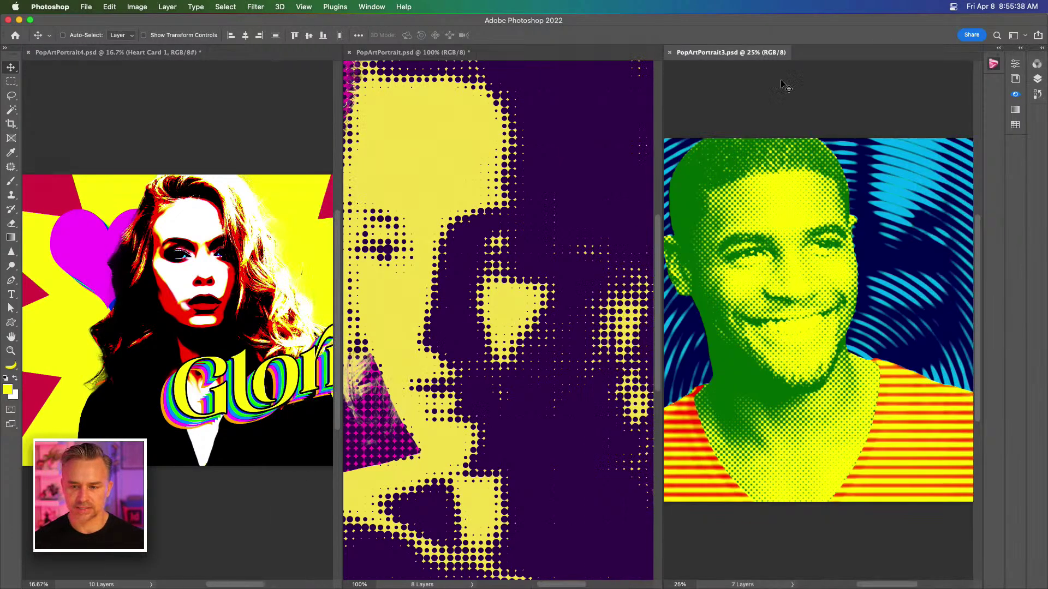
key(super+equal)
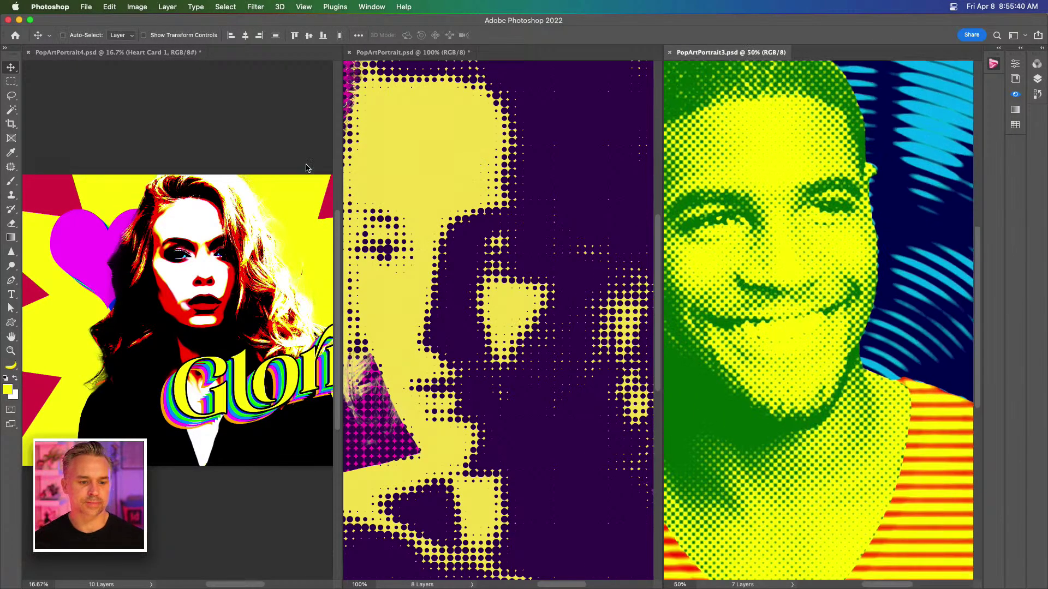
Step: Magnify the PopArtPortrait4 view to 33.3% and centre it on the woman's face for a side-by-side comparison
click(75, 121)
key(super+equal)
key(super+equal)
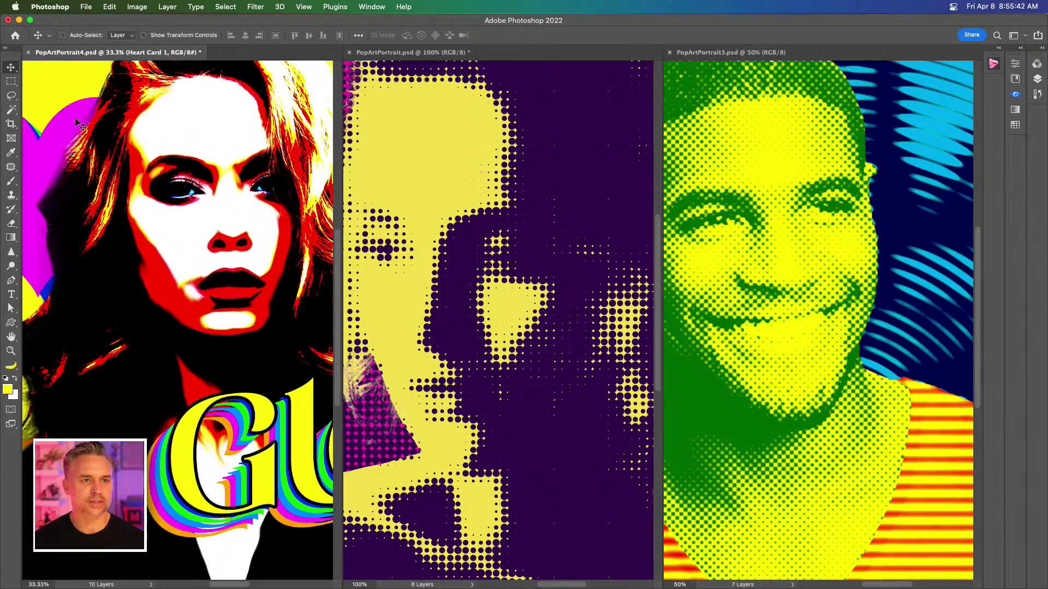
drag(149, 225, 104, 245)
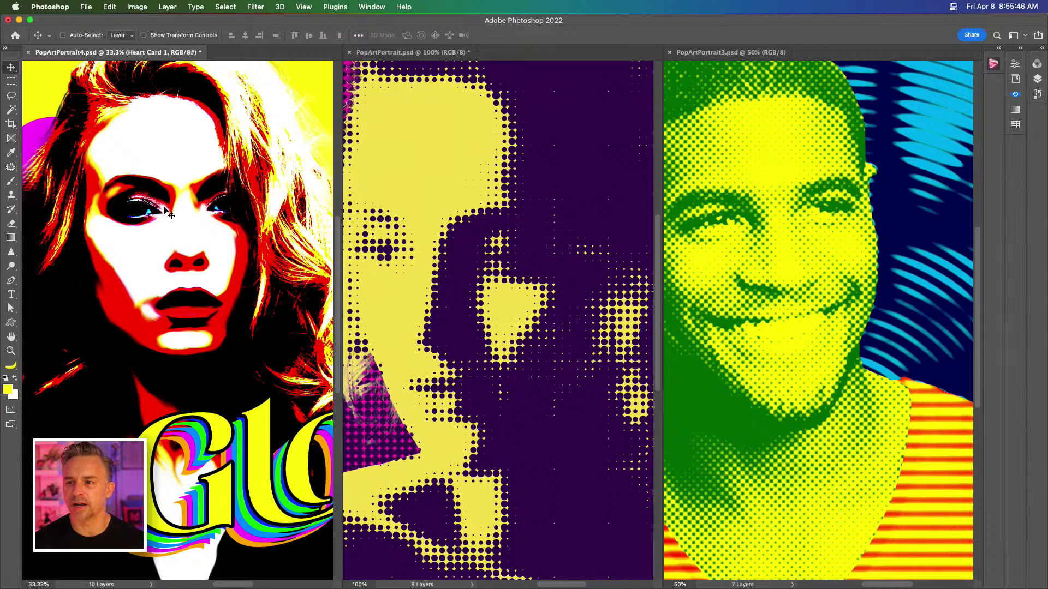
mouse_move(437, 587)
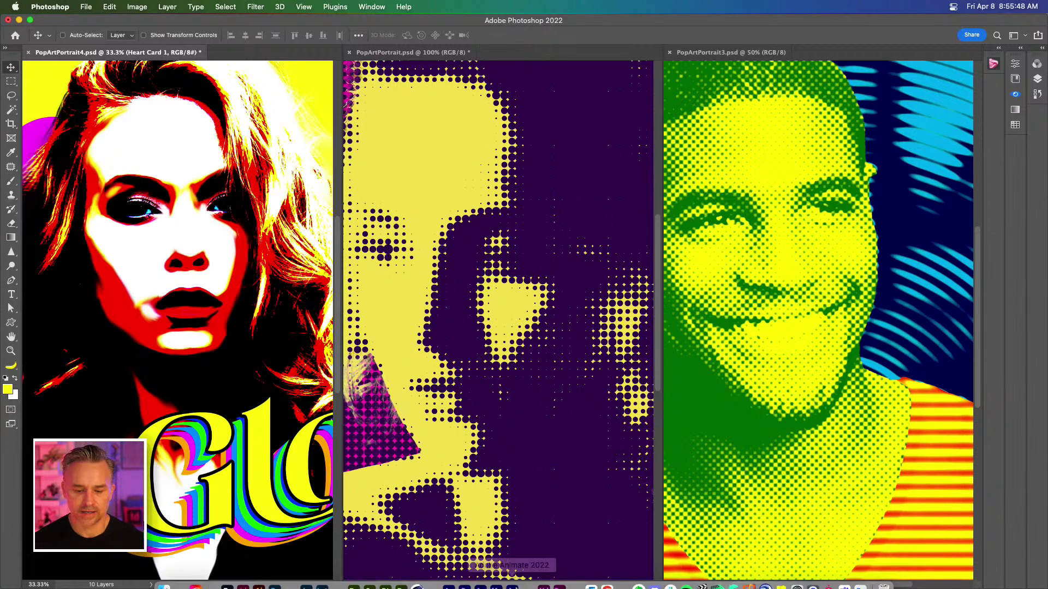